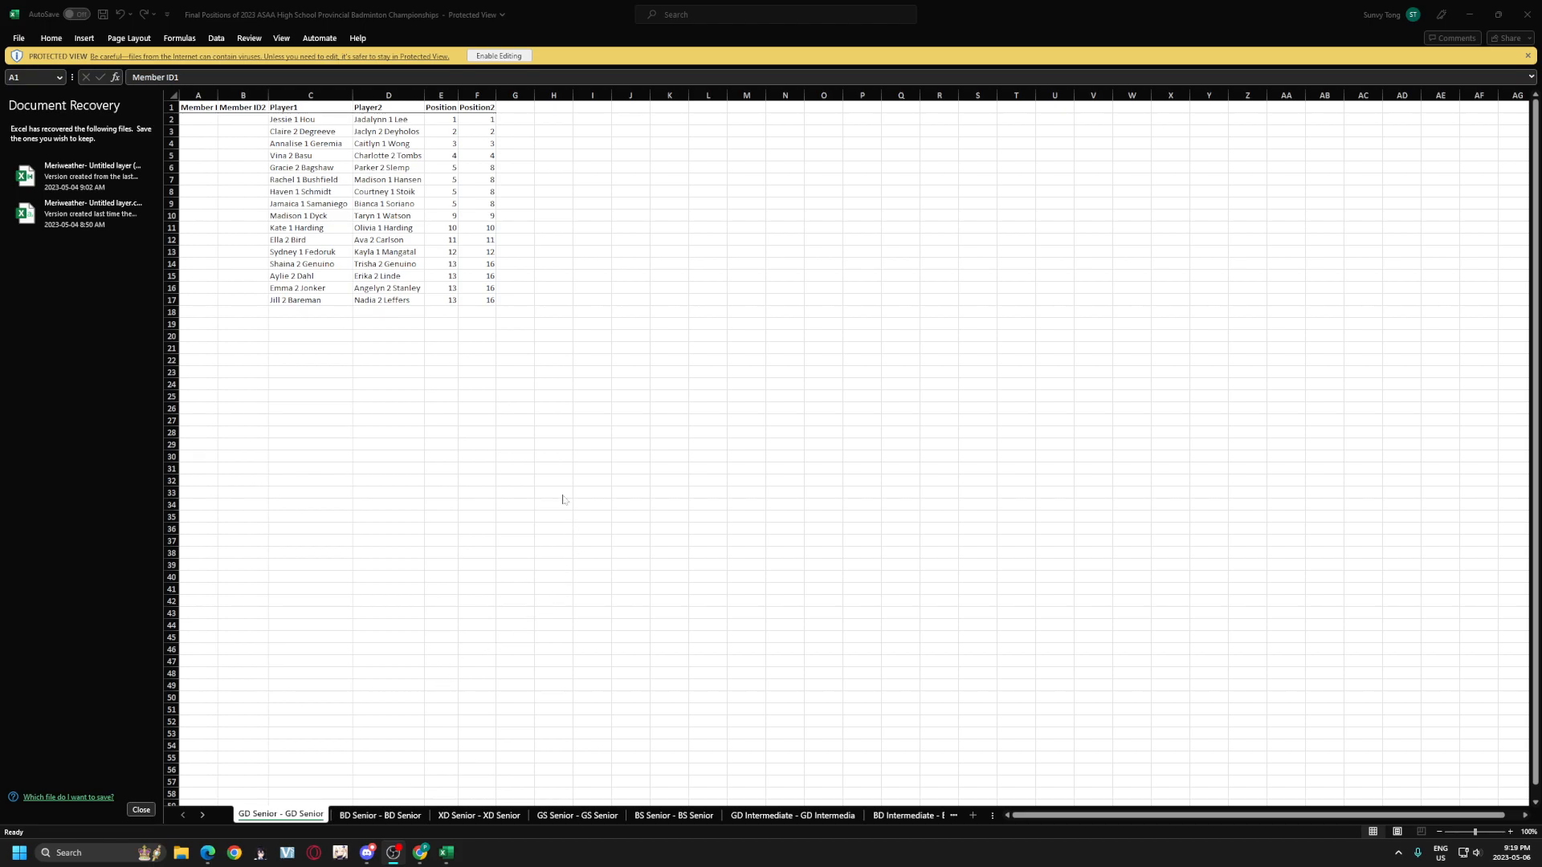
Step: Tile Excel's results workbook beside the SCHOOL POINTS Results sheet and discard recovered files
left_click_drag(1023, 14, 1538, 362)
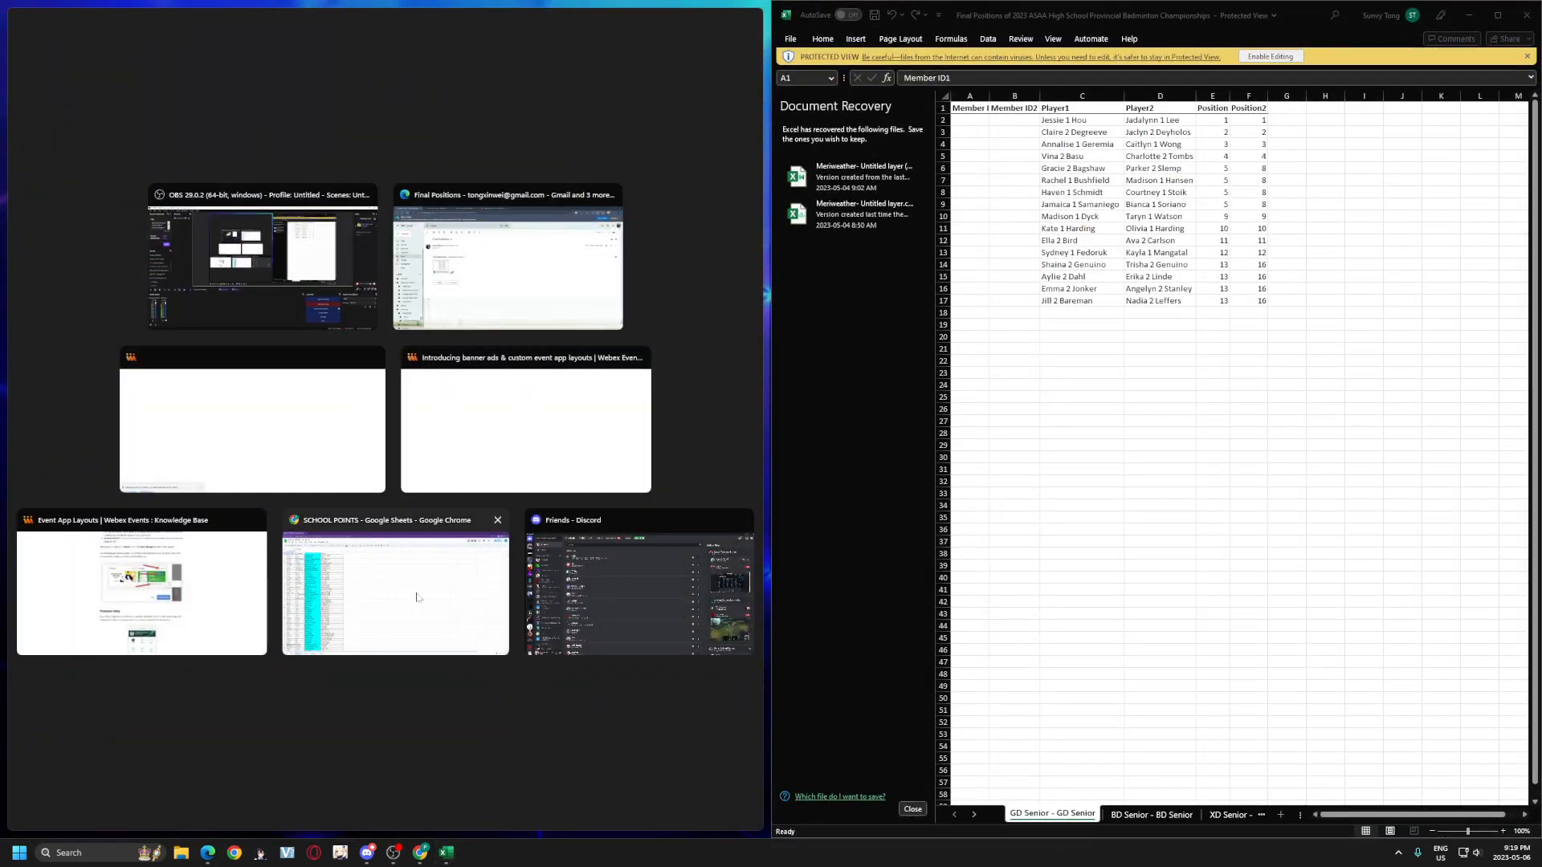
left_click(395, 586)
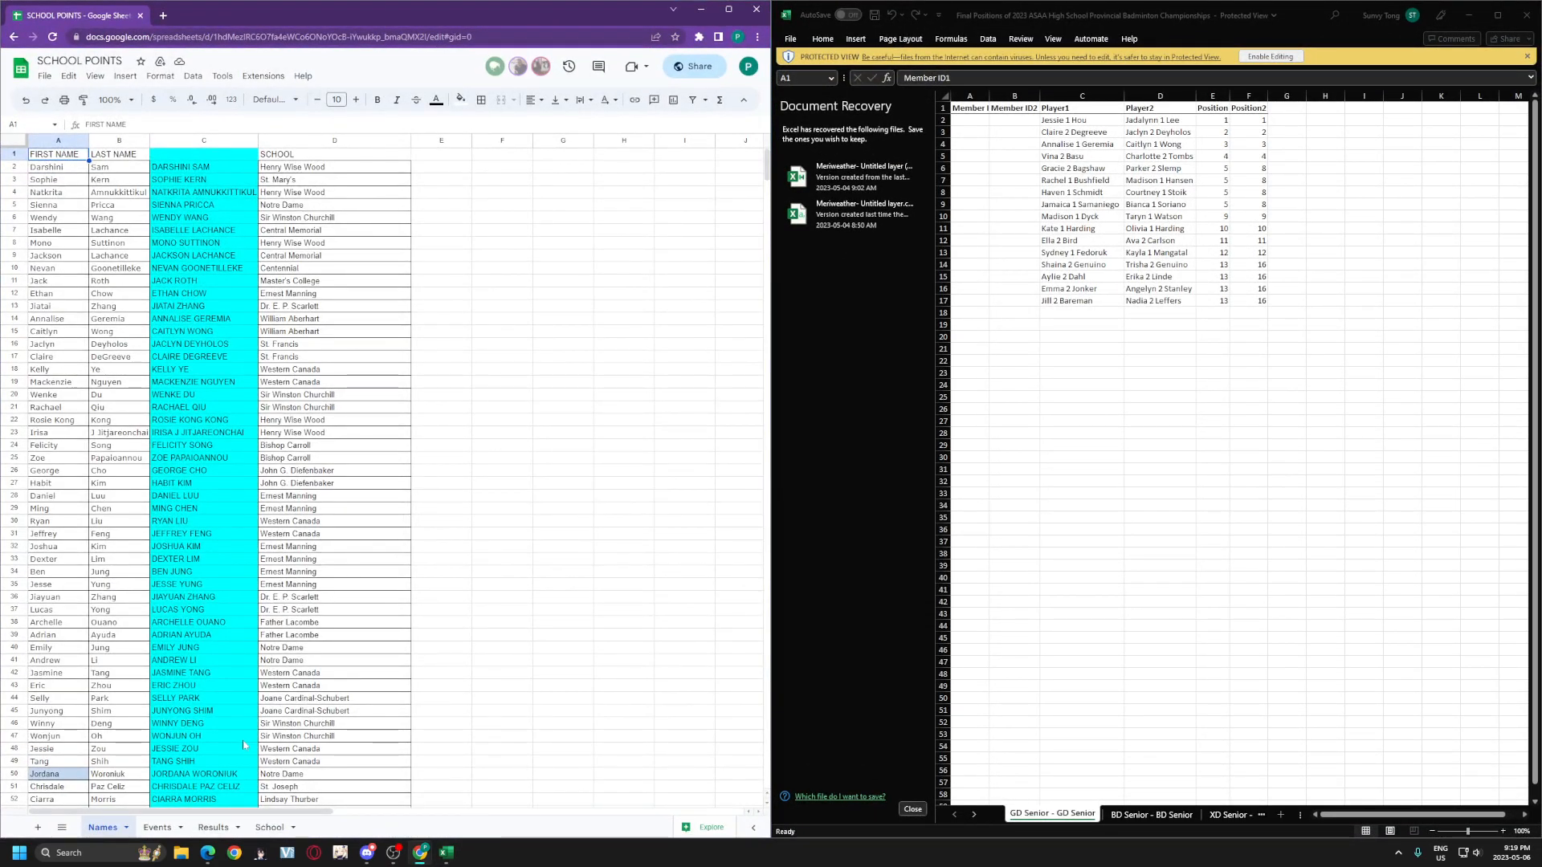
left_click(205, 827)
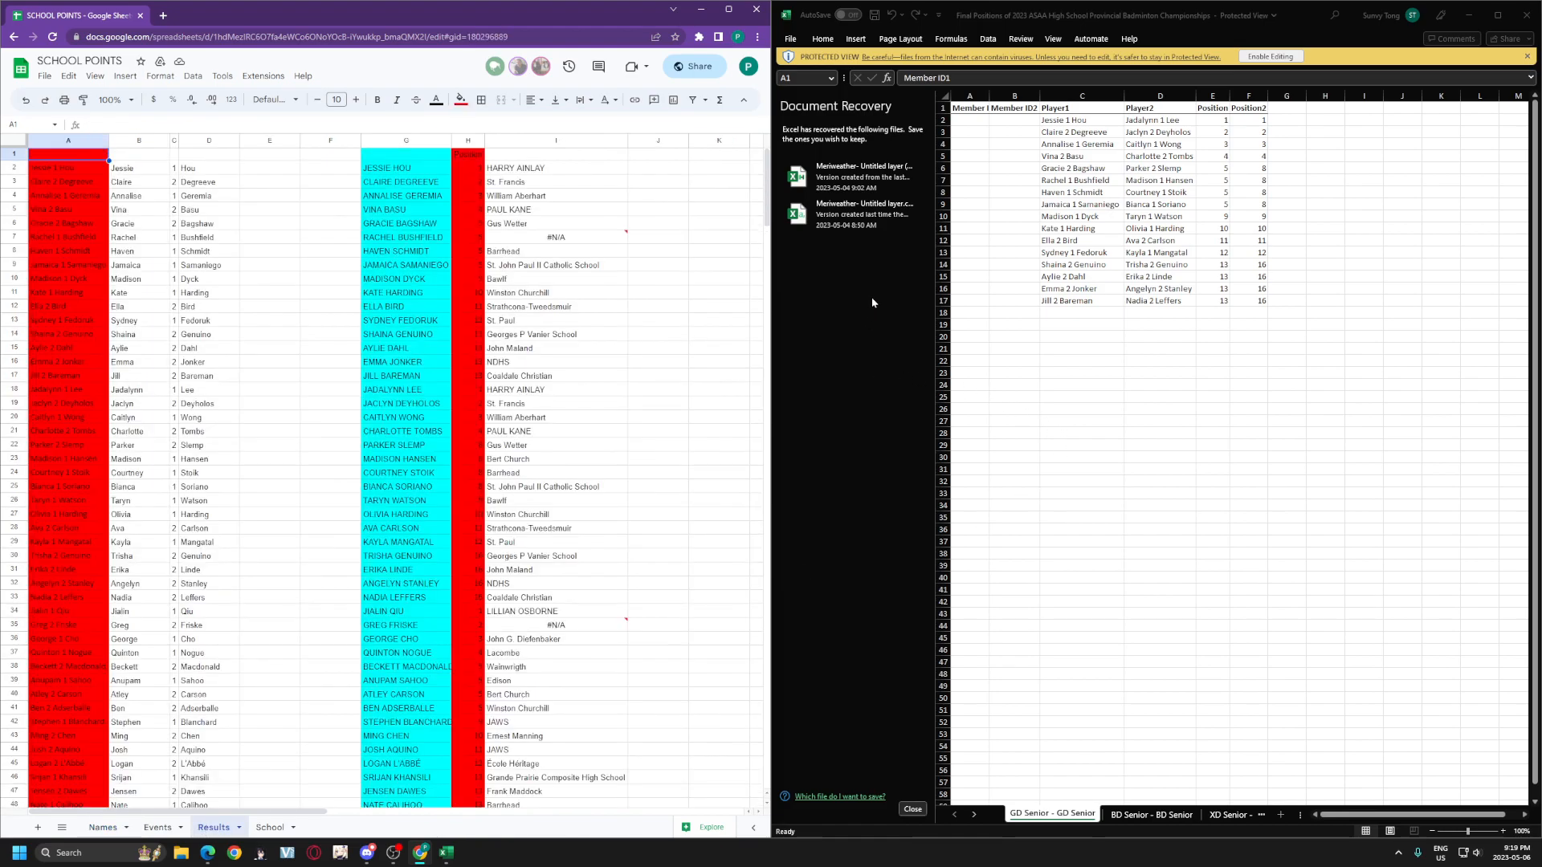
left_click(913, 808)
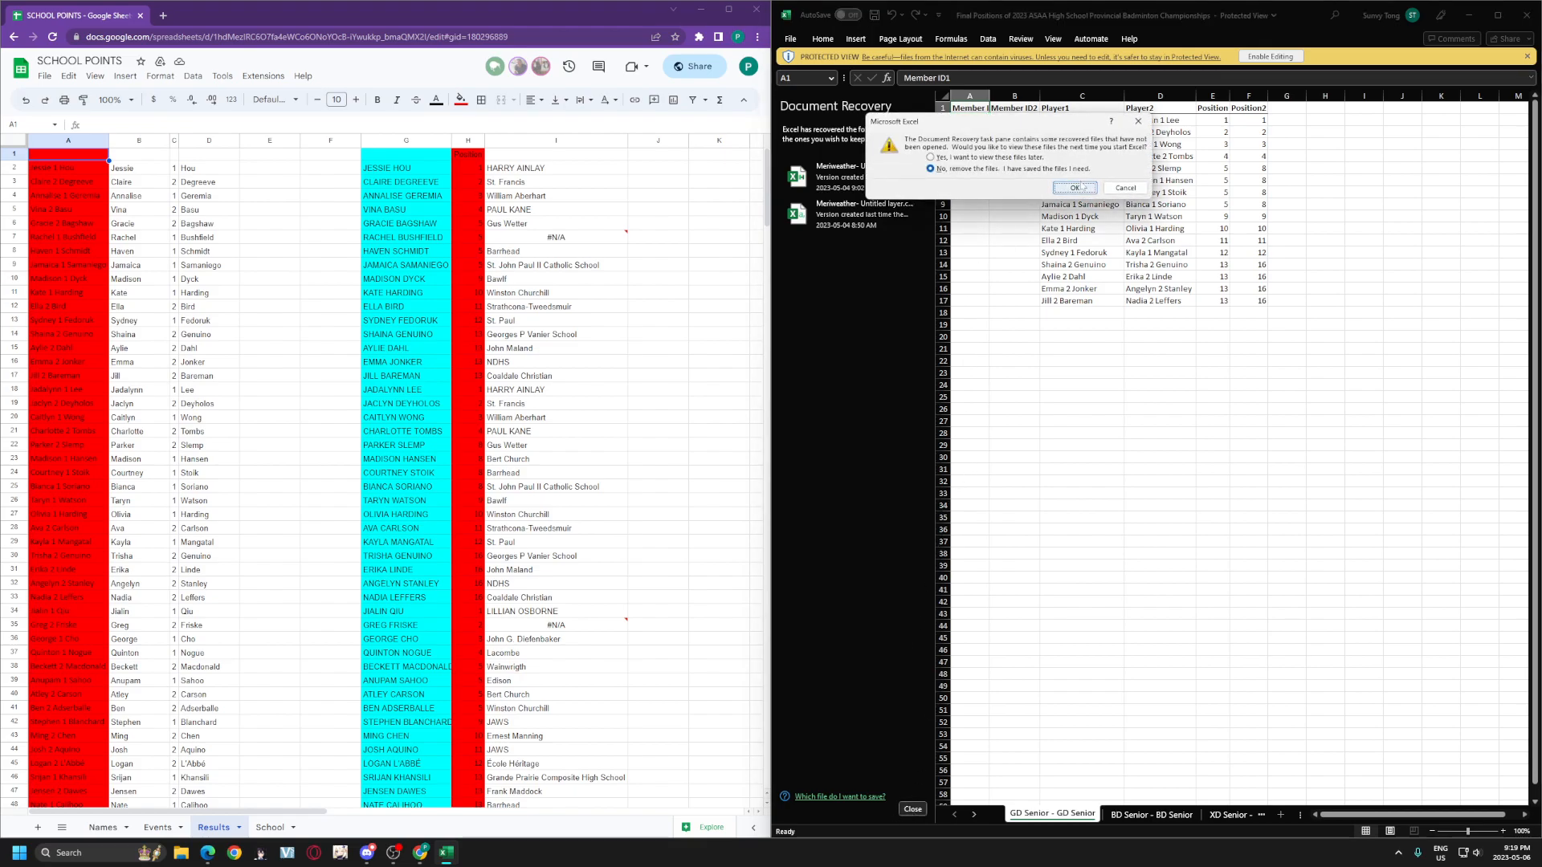
left_click(1075, 187)
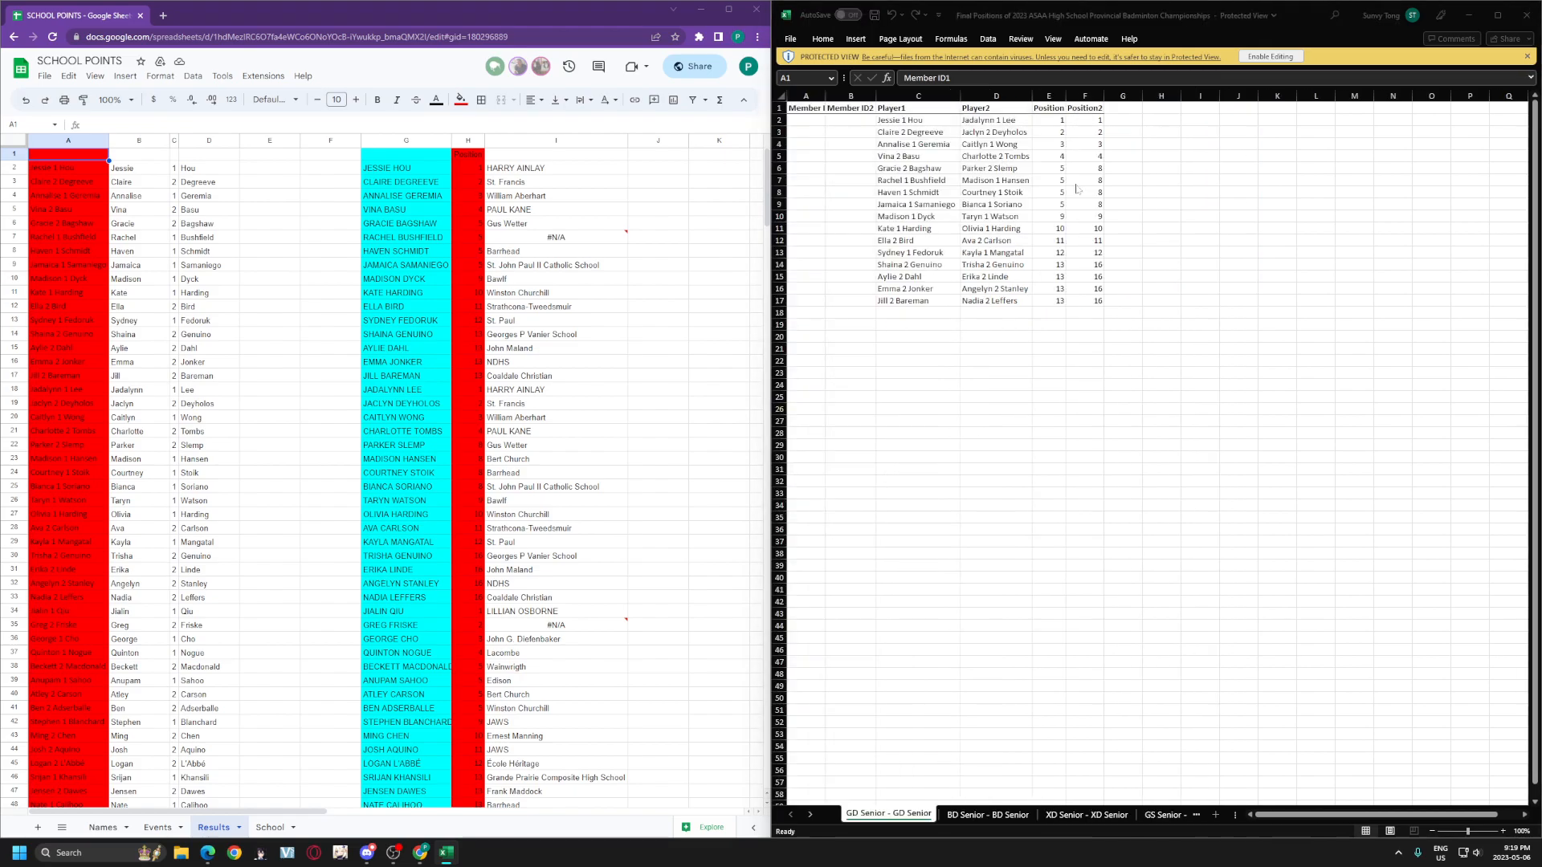
left_click(910, 120)
left_click_drag(910, 121, 915, 300)
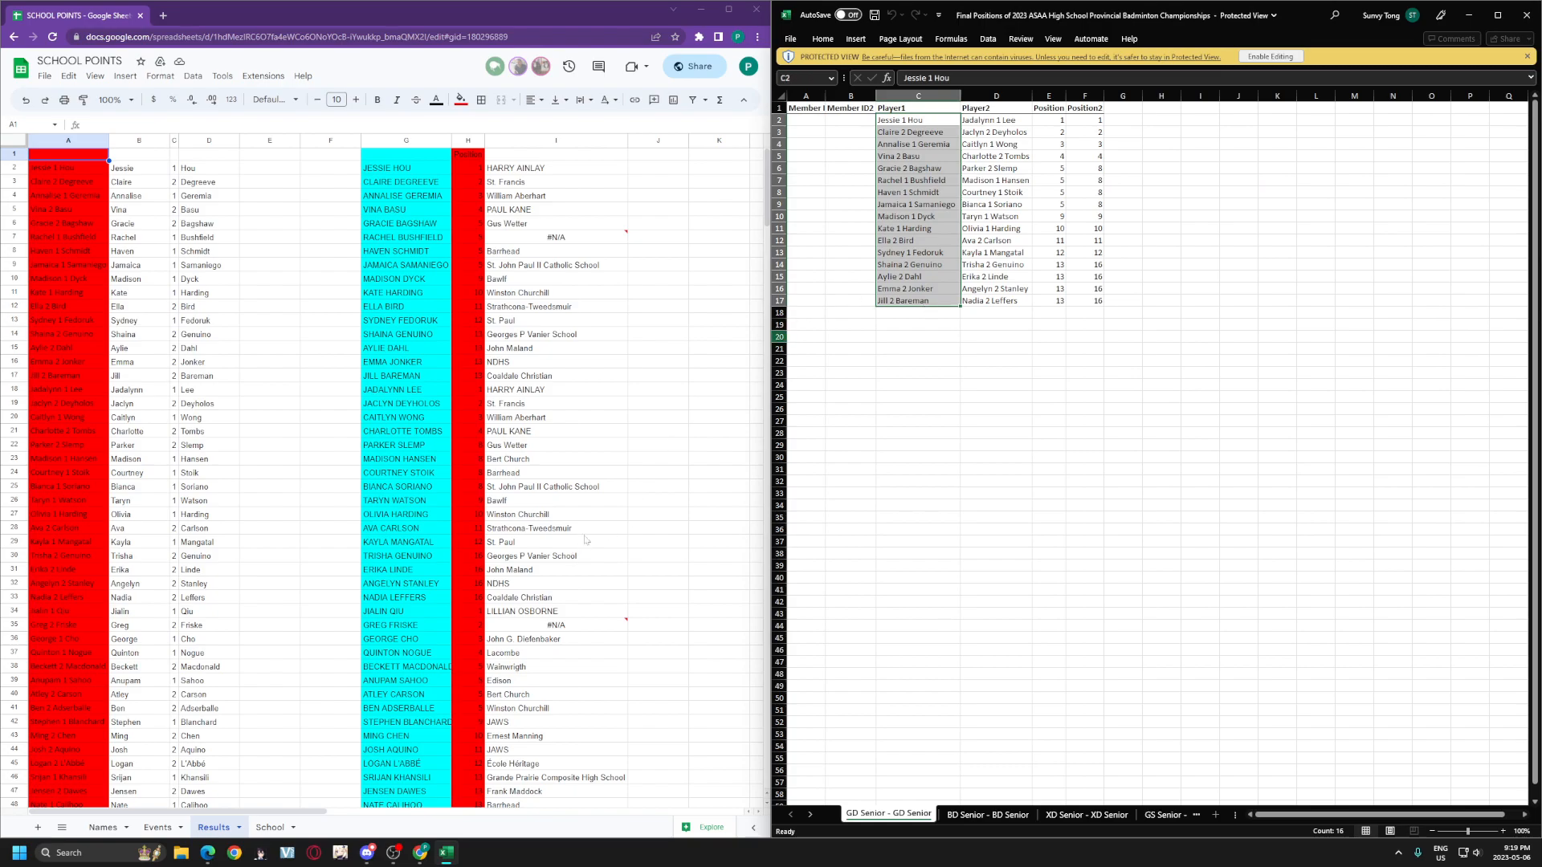
left_click_drag(88, 166, 93, 406)
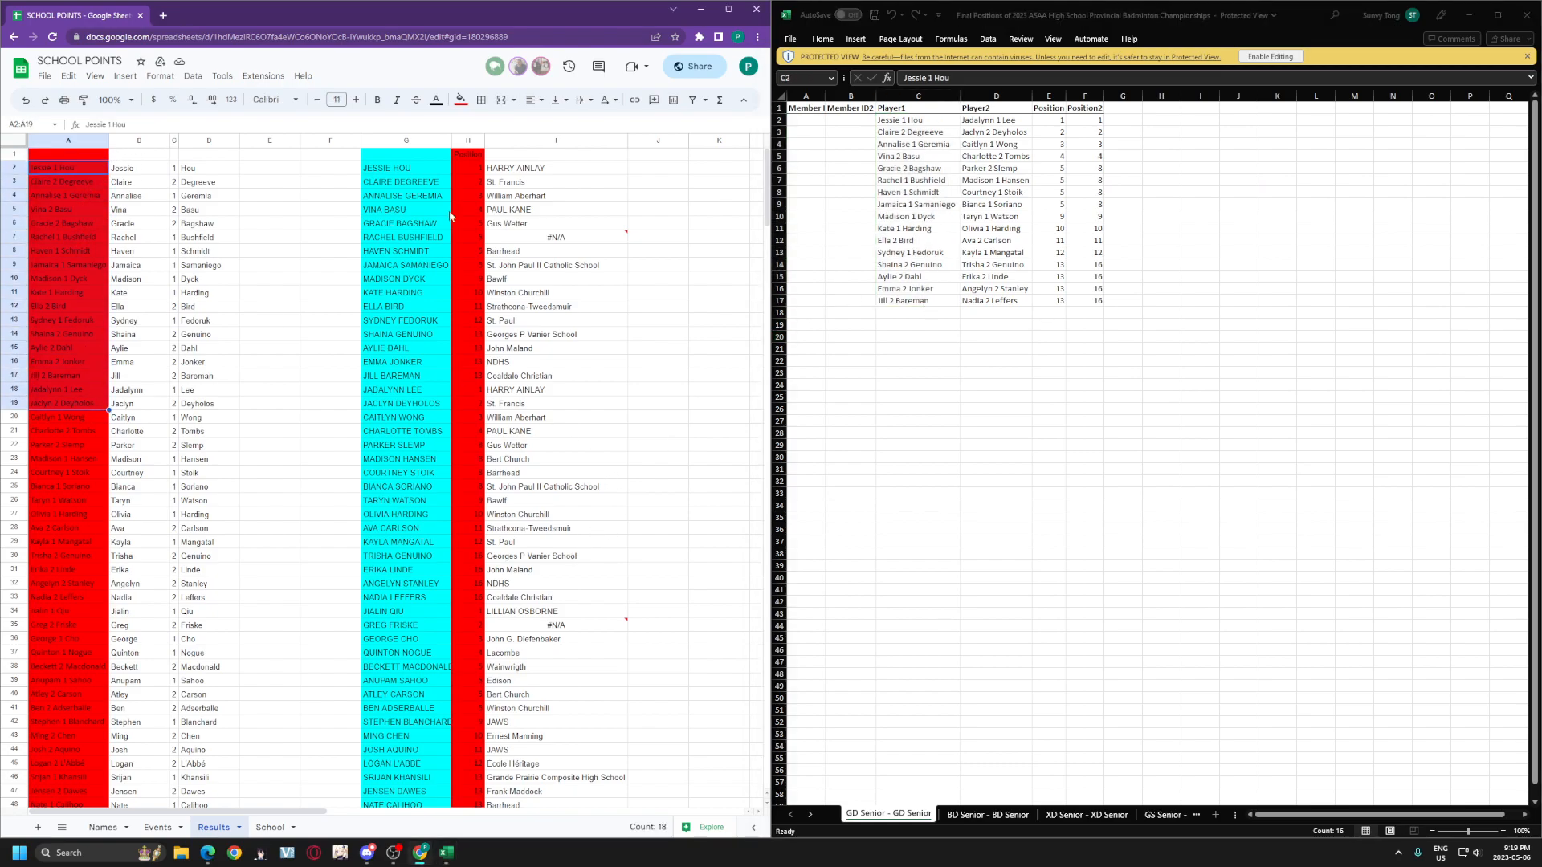
left_click(1010, 122)
left_click_drag(1014, 122, 1014, 302)
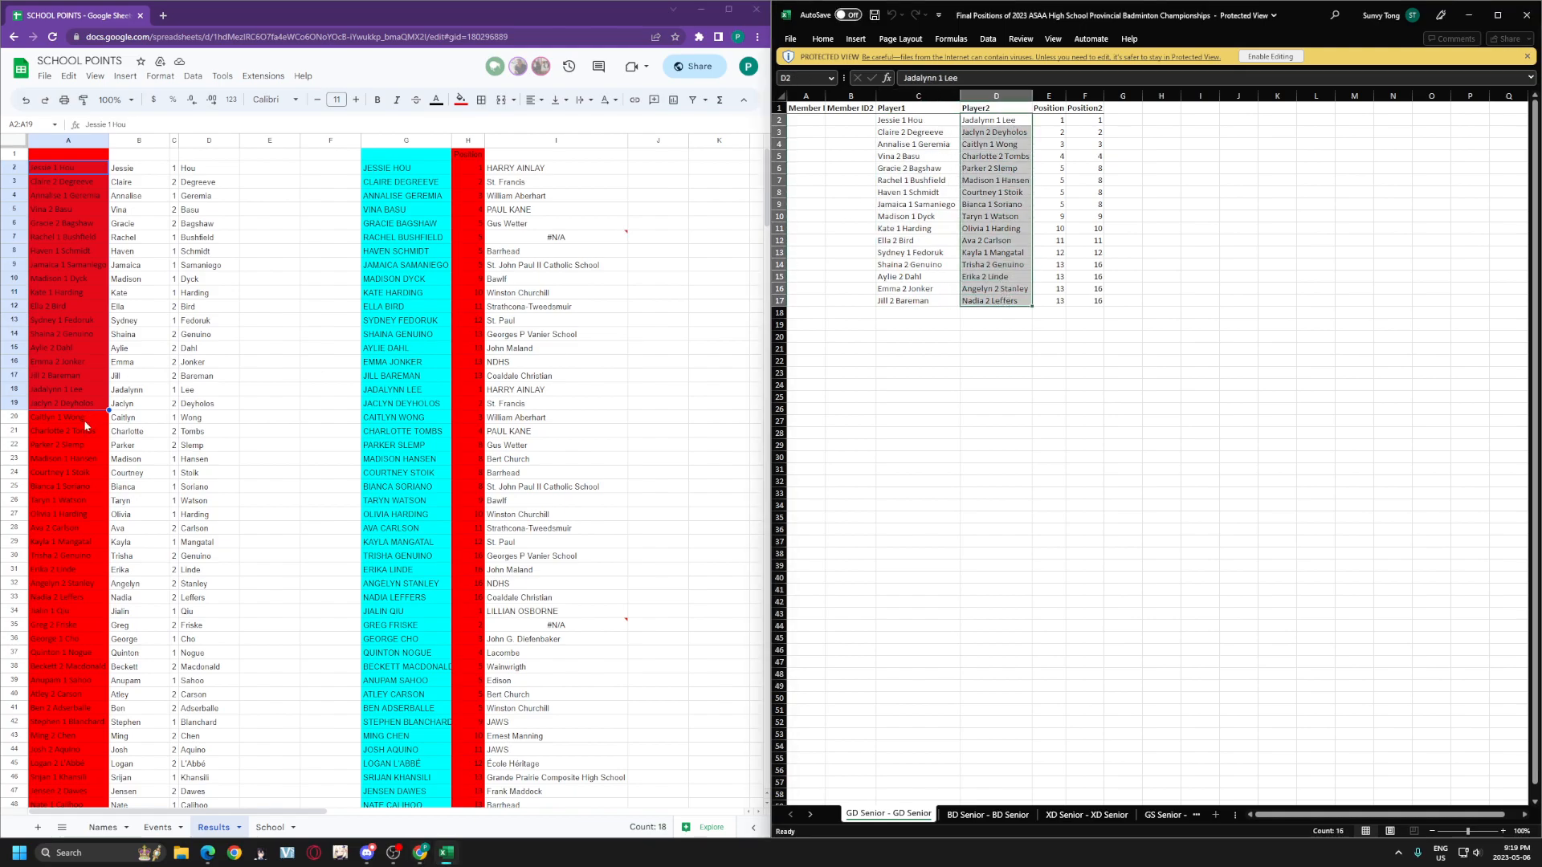
left_click_drag(84, 389, 84, 584)
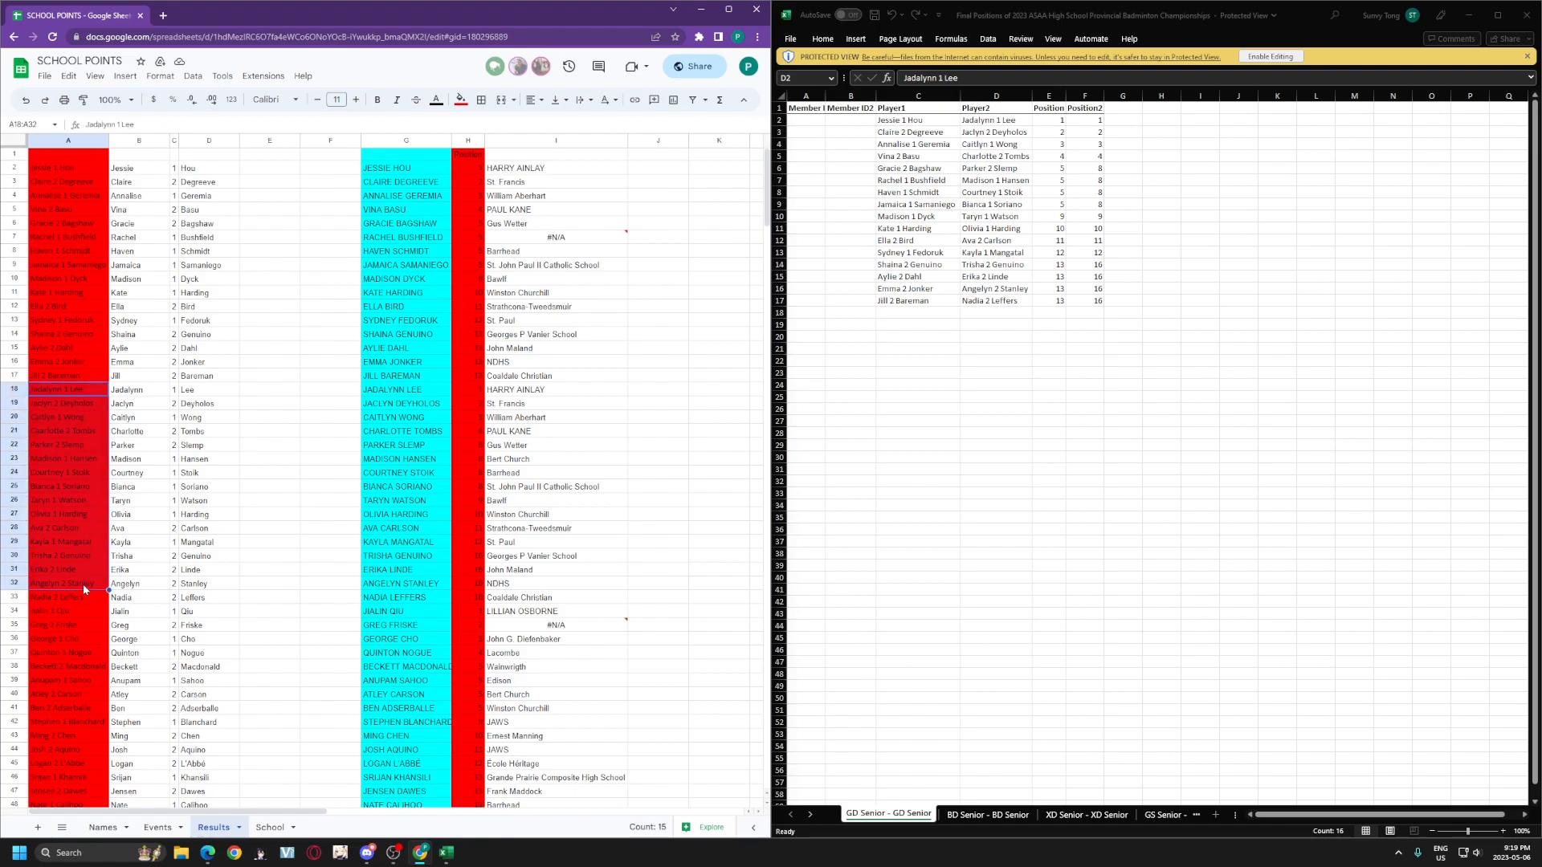
left_click(1048, 126)
left_click_drag(1060, 120, 1060, 301)
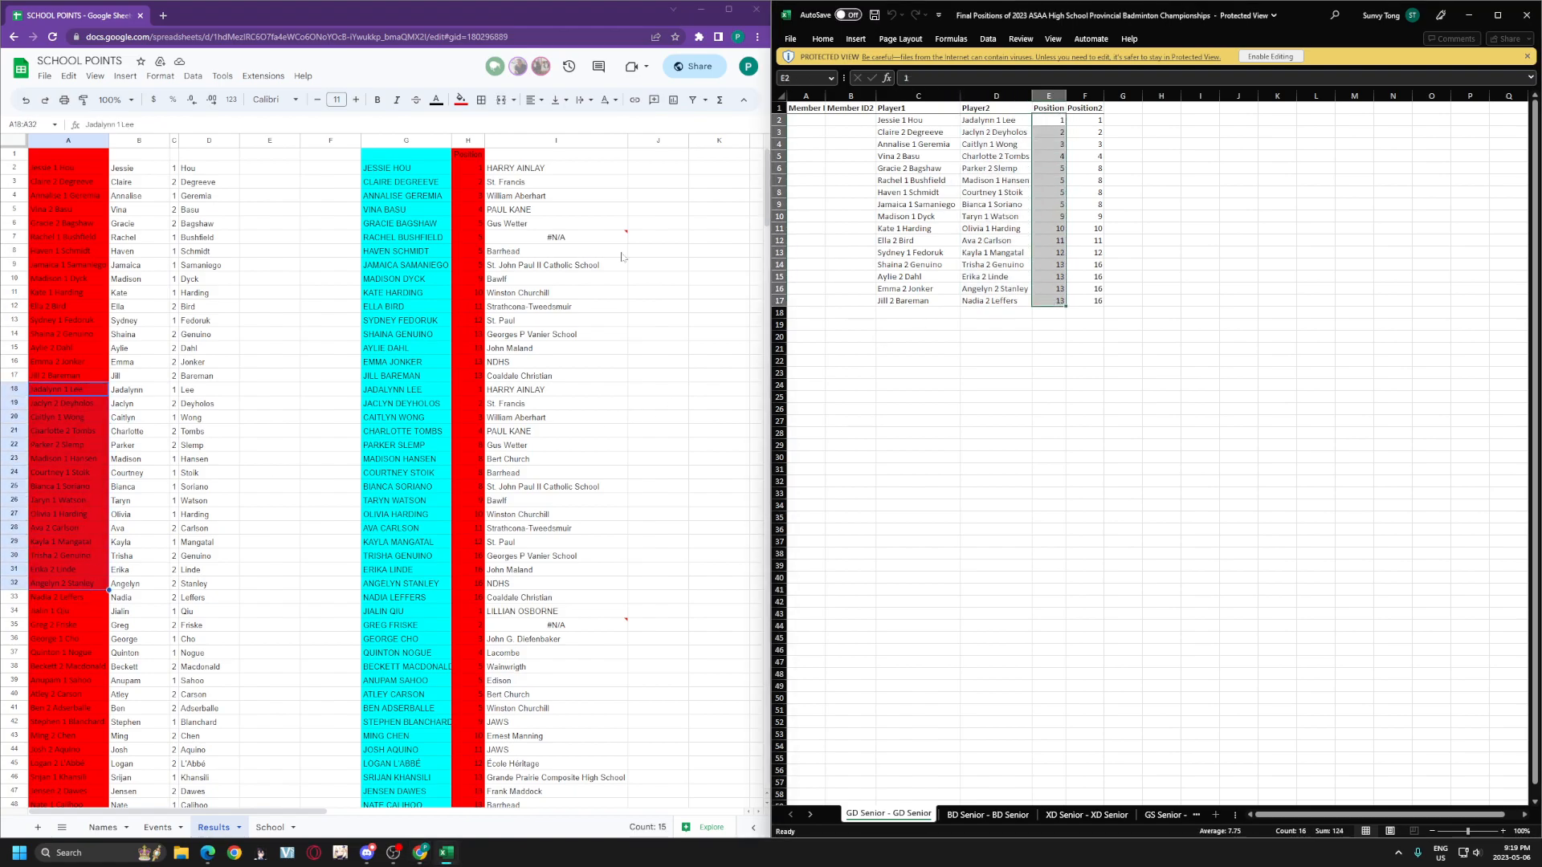
left_click(474, 172)
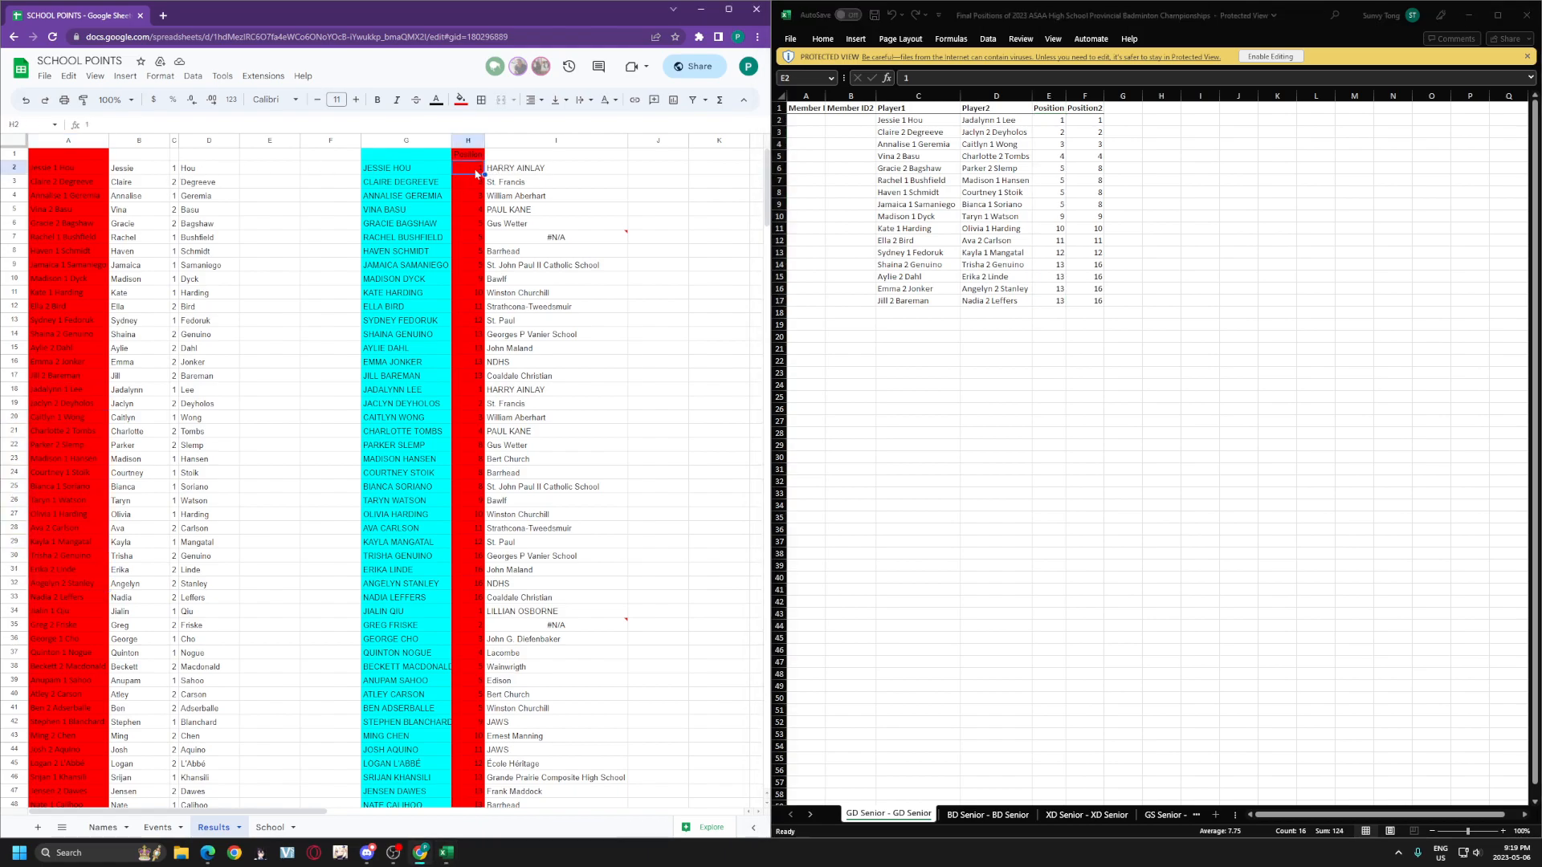
left_click_drag(475, 165, 498, 366)
left_click(1124, 15)
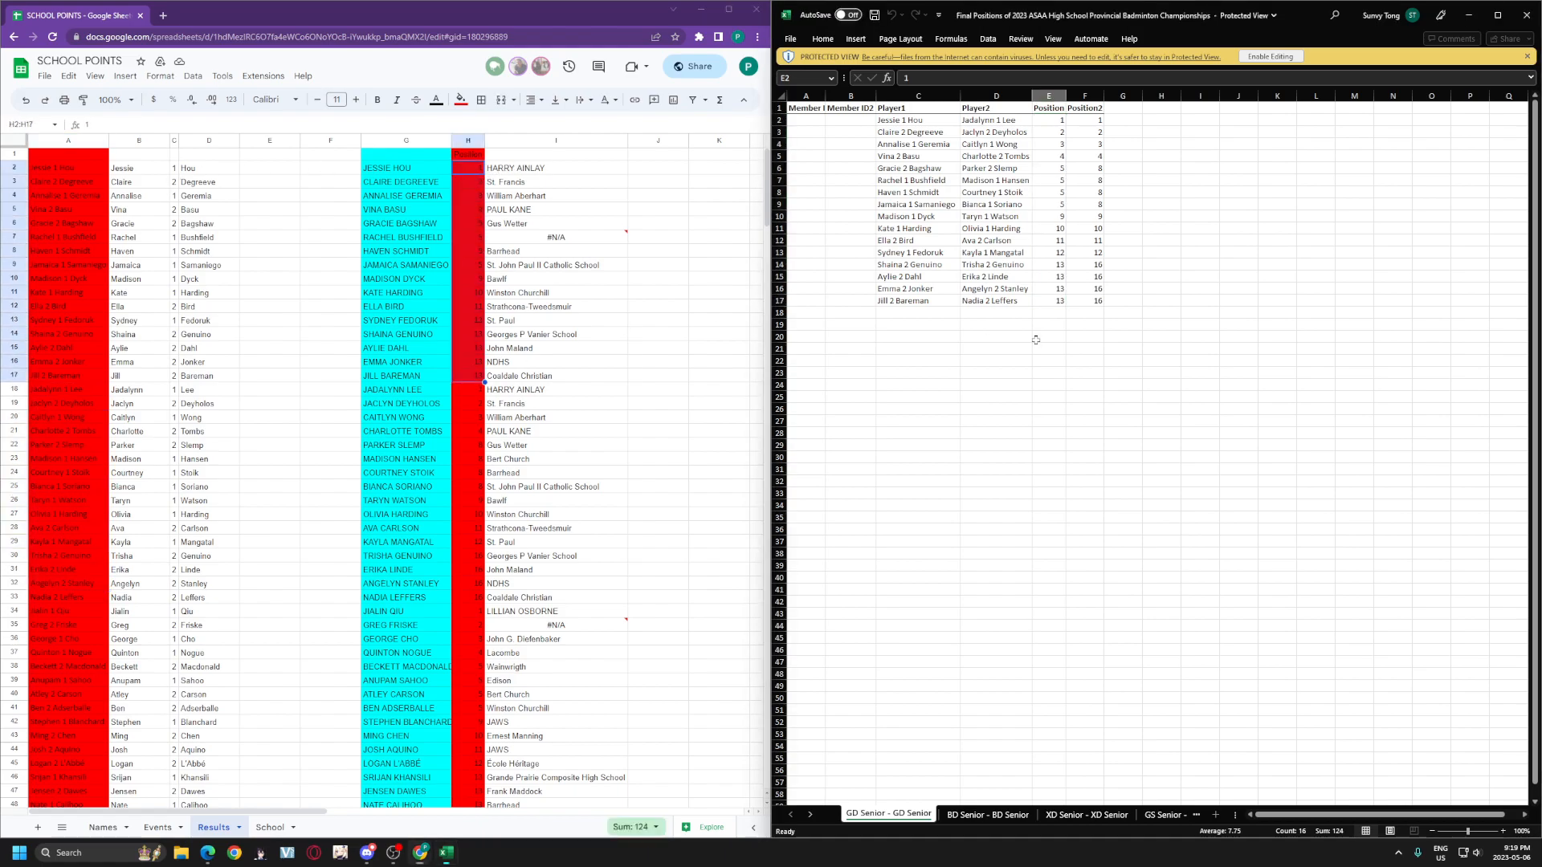
left_click_drag(1092, 119, 1090, 302)
left_click(471, 393)
left_click_drag(470, 394, 474, 599)
left_click(562, 545)
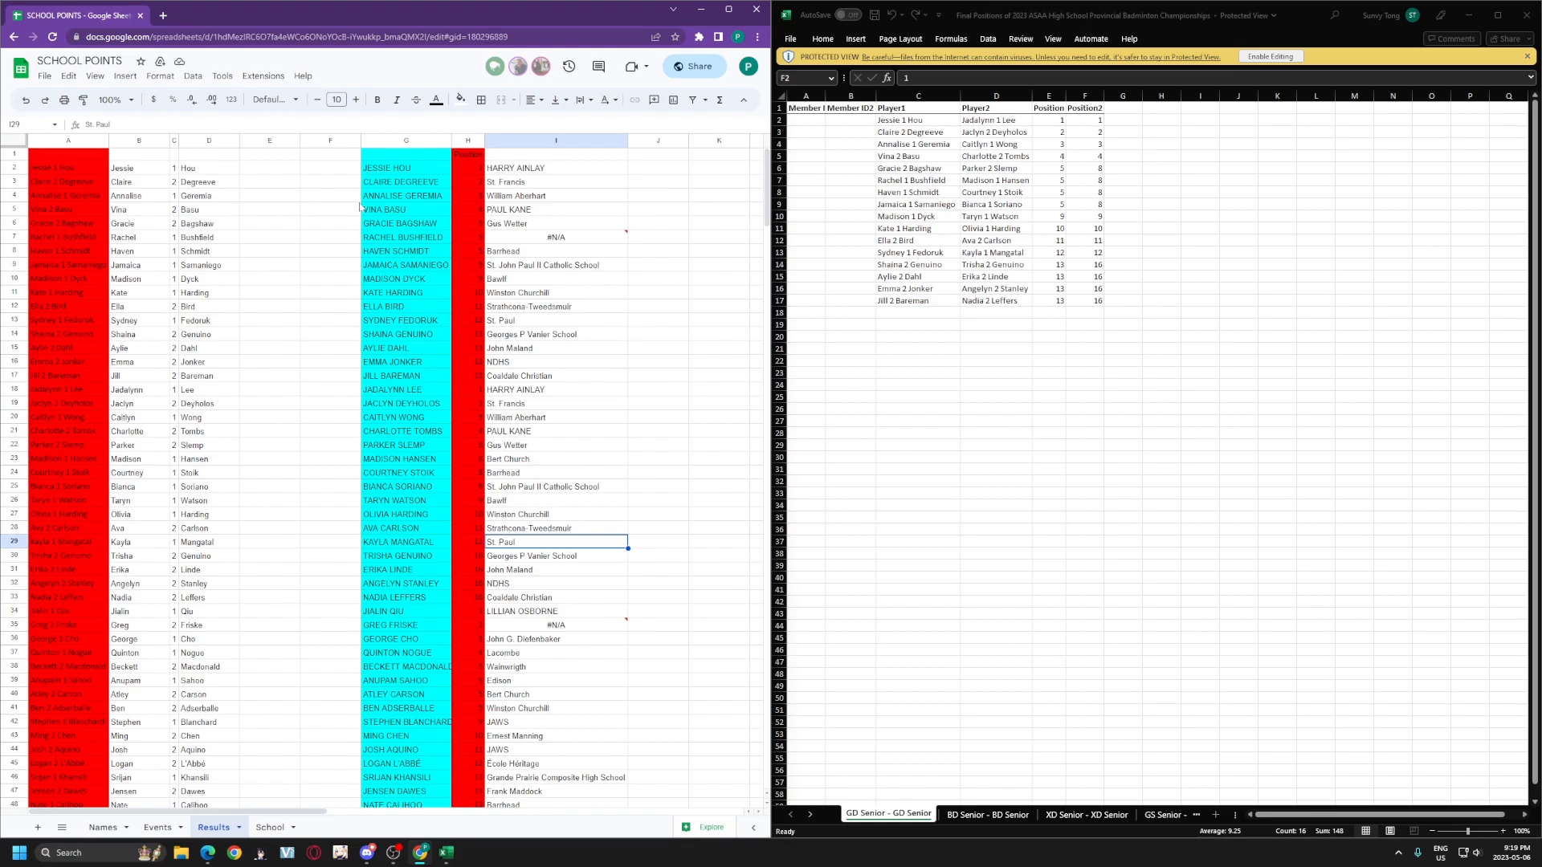
Step: Recommit B2's arrayformula(if(A2:A<>"", split(A2:A," "),)) so names split across B–D
left_click(132, 170)
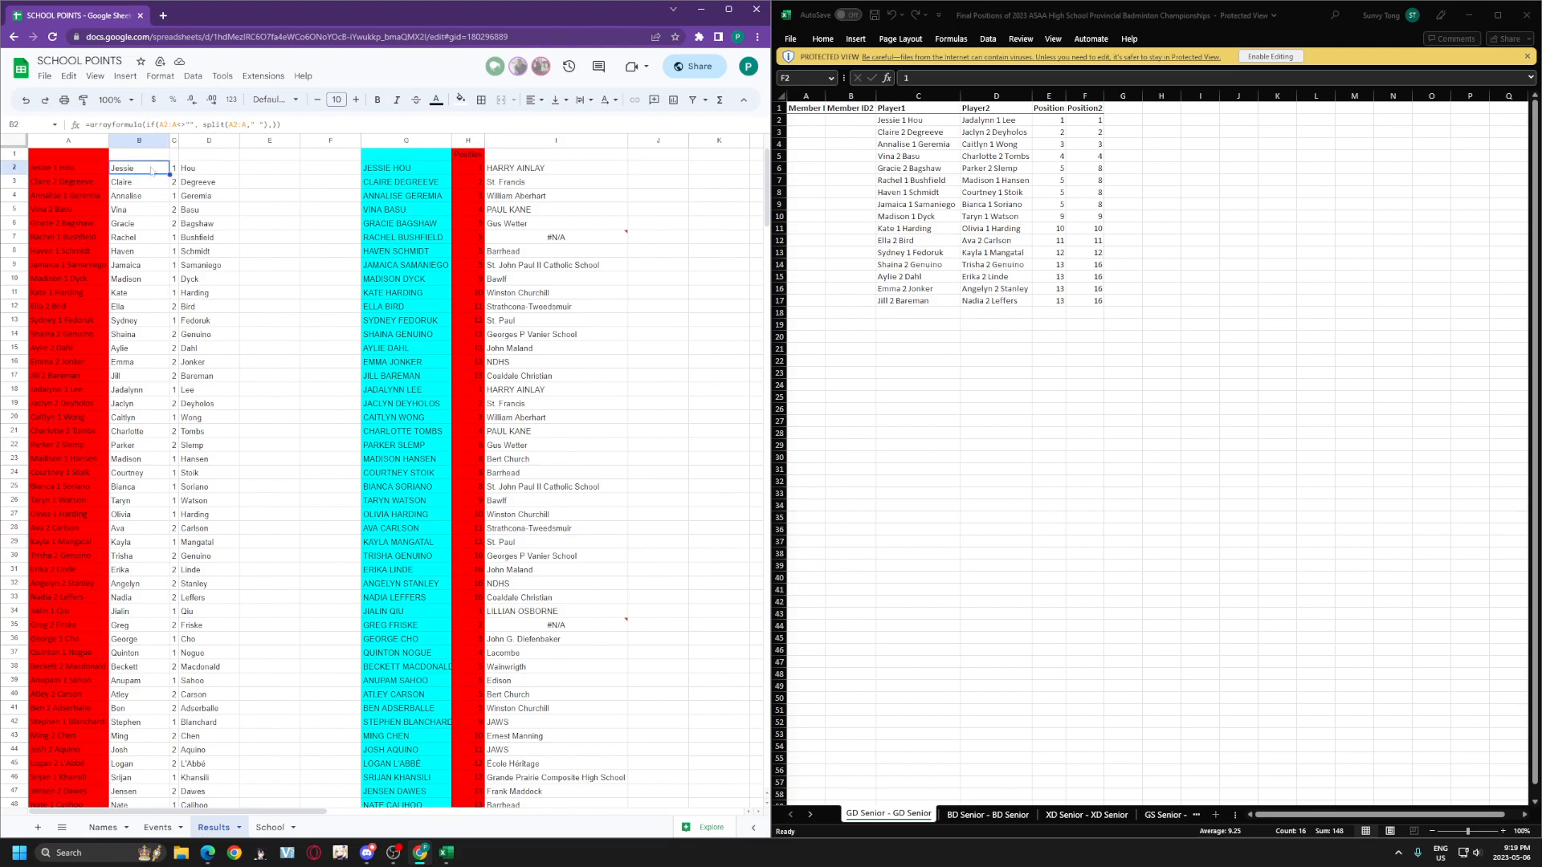
left_click(145, 126)
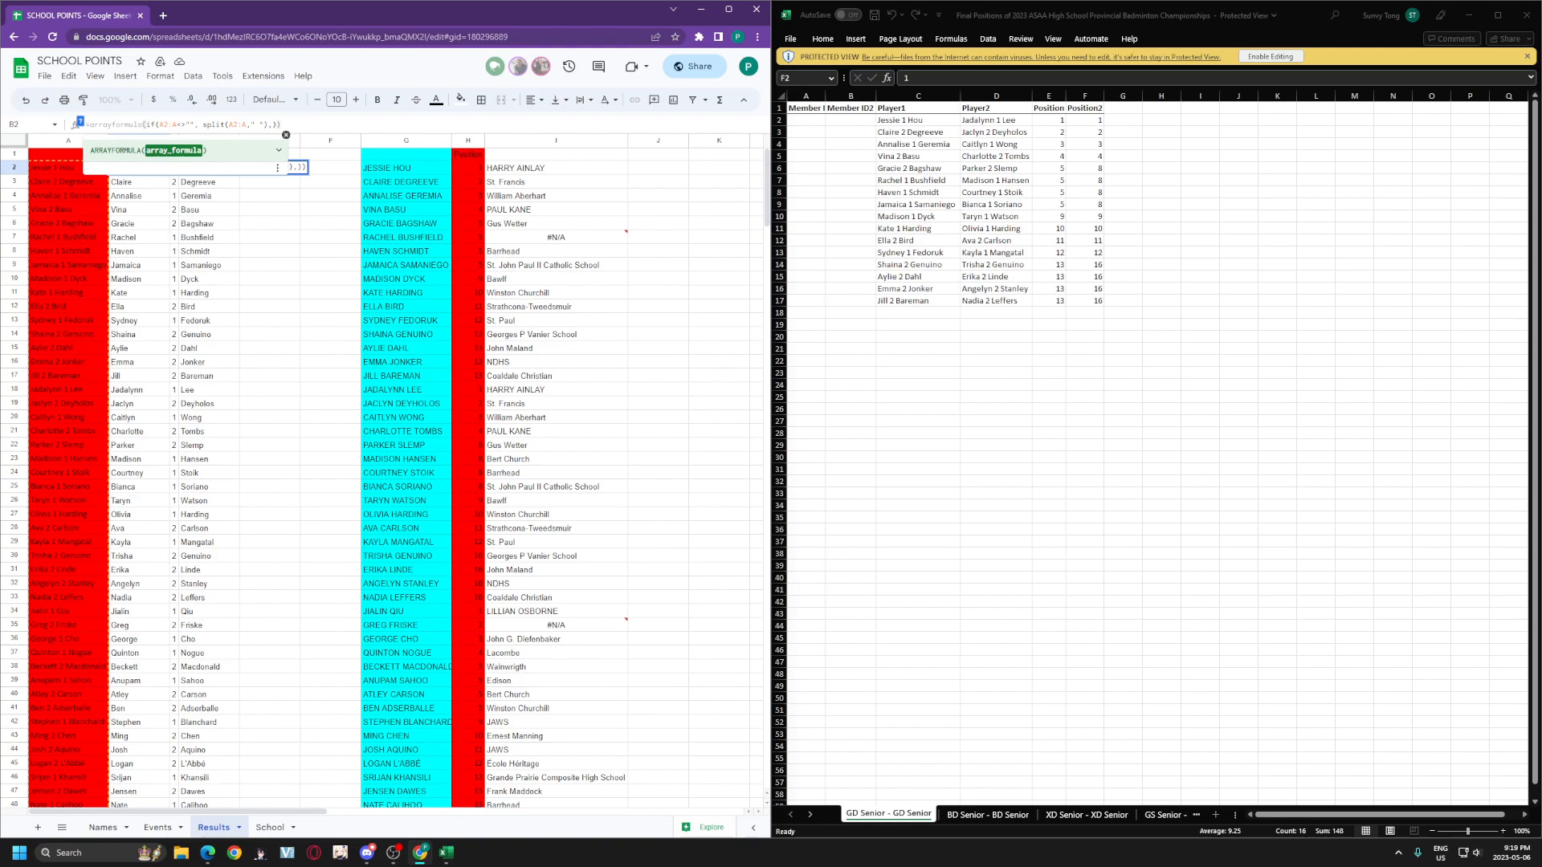
key("Right")
key("Right")
key("Right")
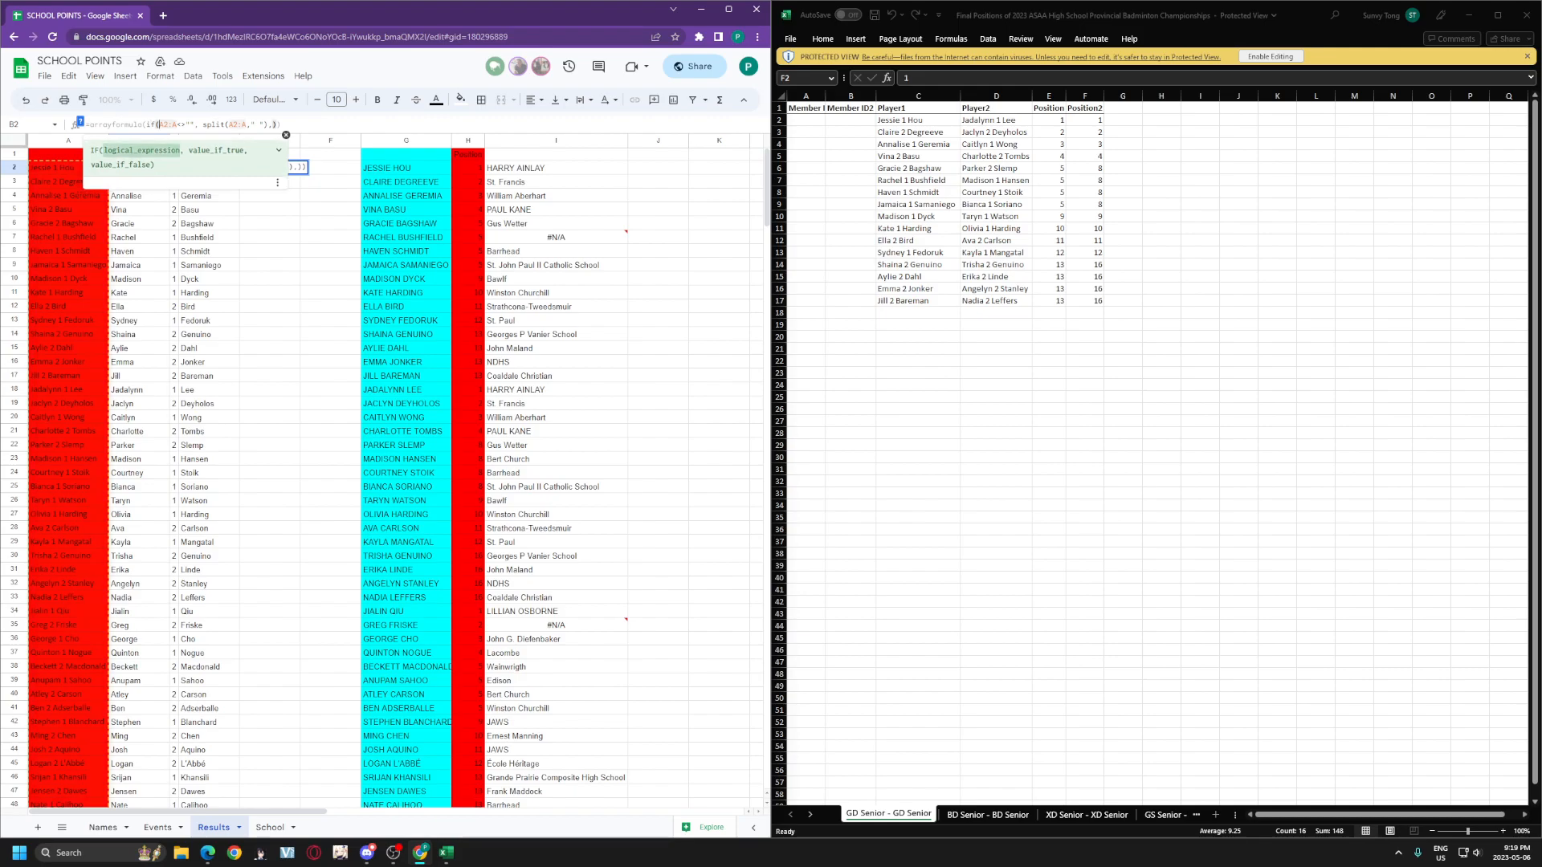
left_click(181, 124)
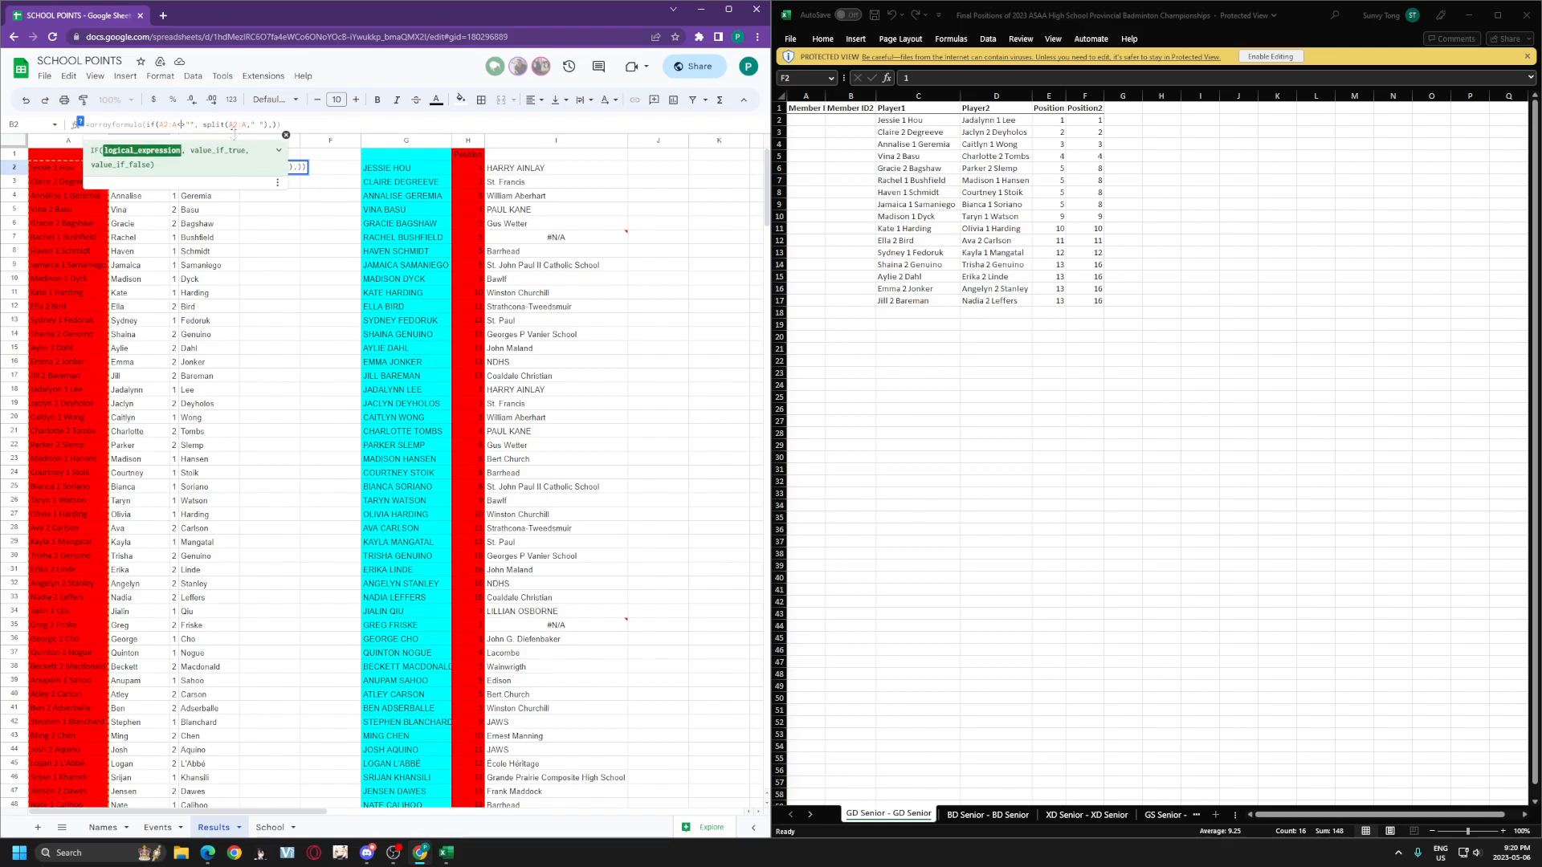
left_click(233, 126)
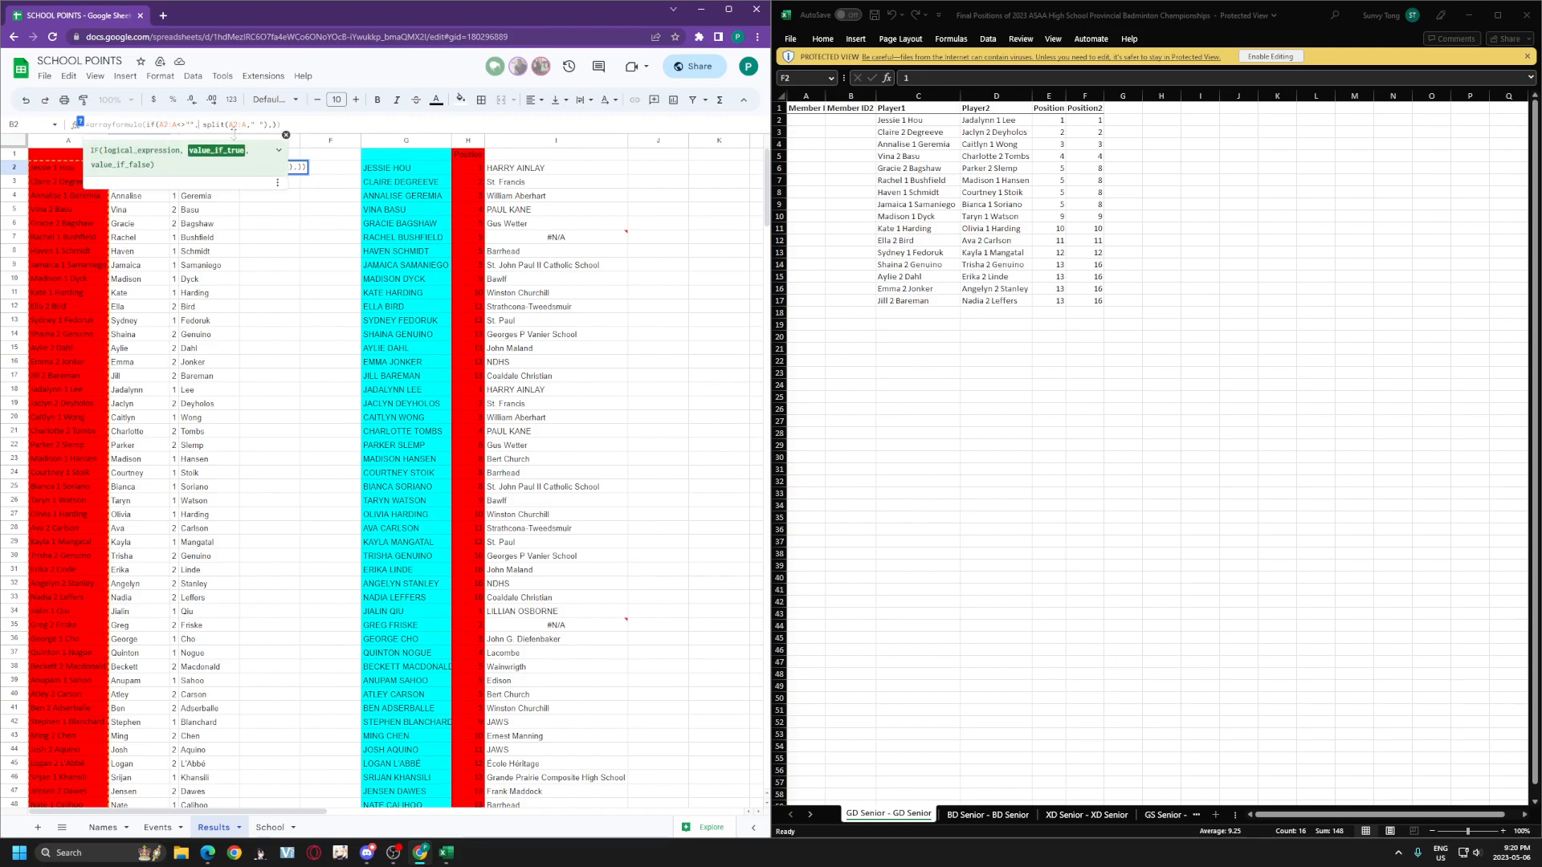
key("shift+Left")
key("shift+Left")
key("shift+Left")
key("shift+Left")
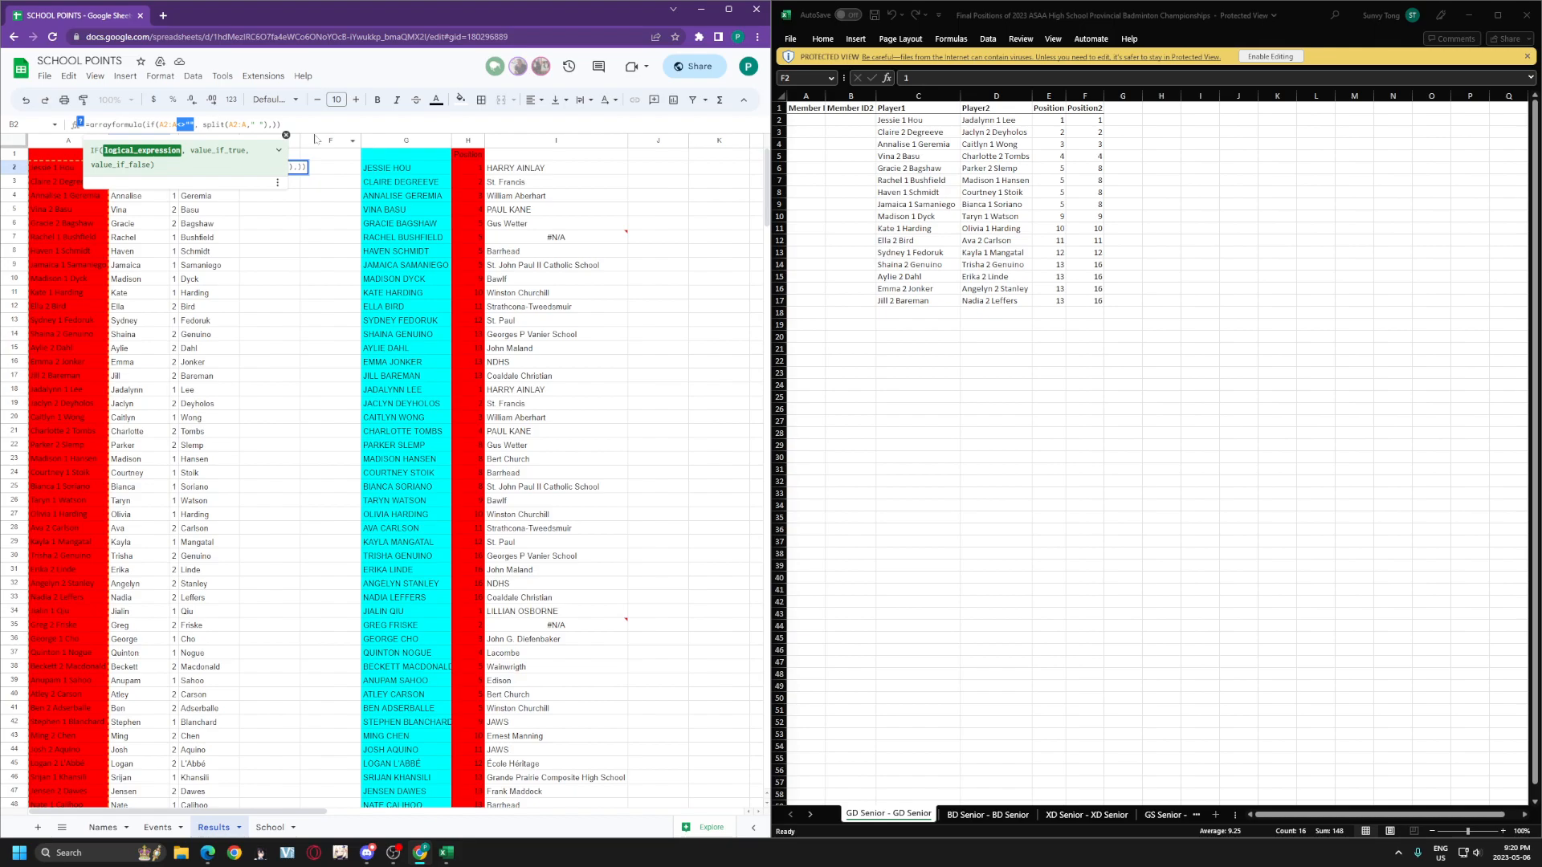
key("ctrl+plus")
key("ctrl+plus")
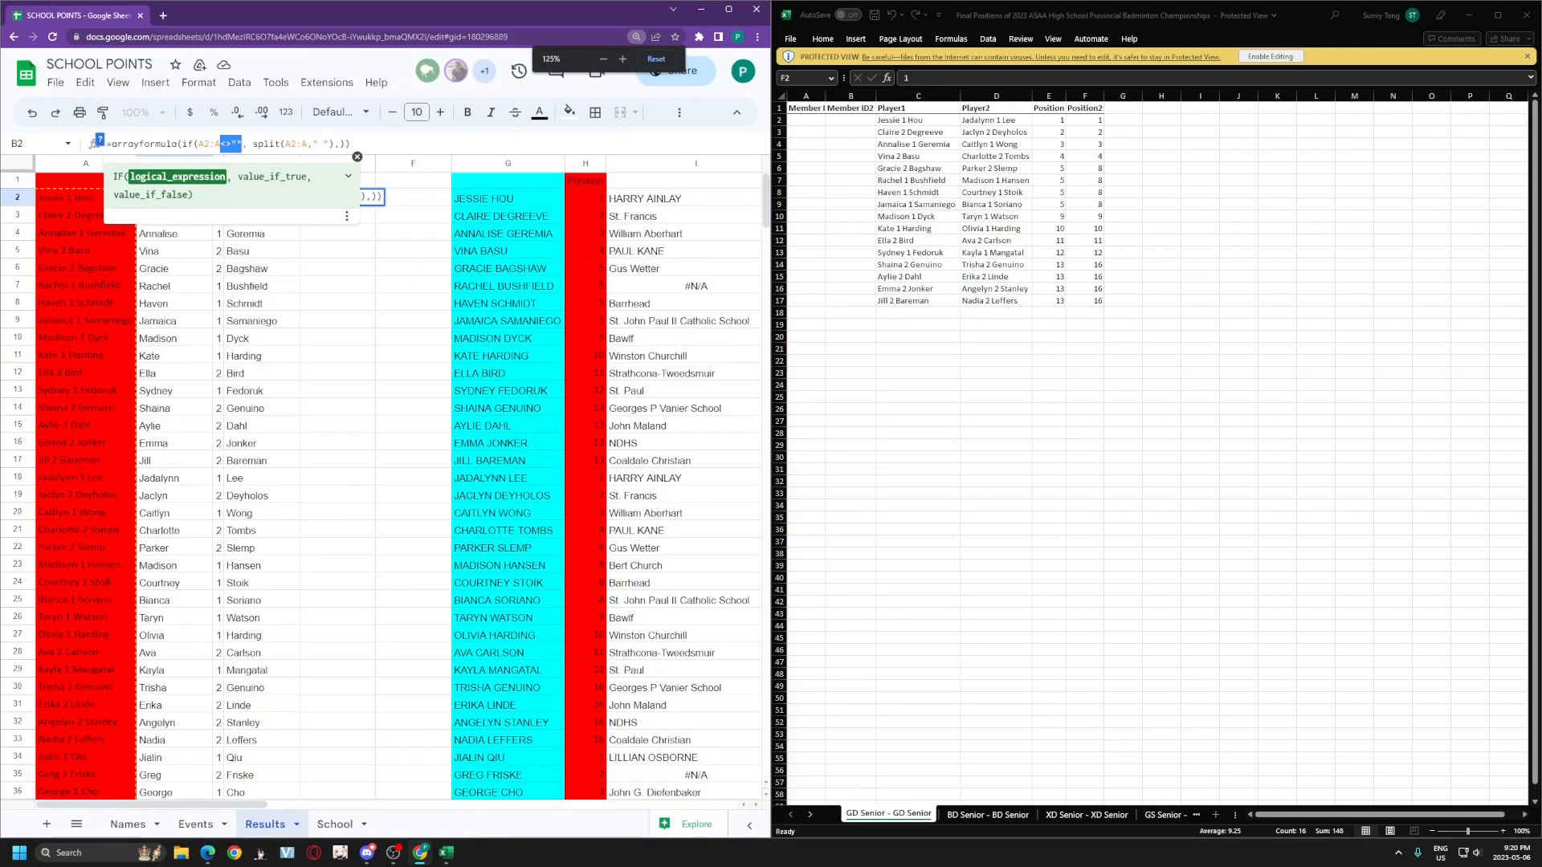
key("Right")
key("Right")
key("Right")
key("shift+Right")
key("shift+Right")
key("shift+Right")
key("shift+Right")
key("shift+Right")
key("shift+Right")
key("shift+Right")
key("shift+Right")
key("shift+Right")
key("shift+Right")
key("shift+Right")
key("shift+Right")
key("shift+Right")
key("shift+Right")
key("shift+Right")
key("shift+Right")
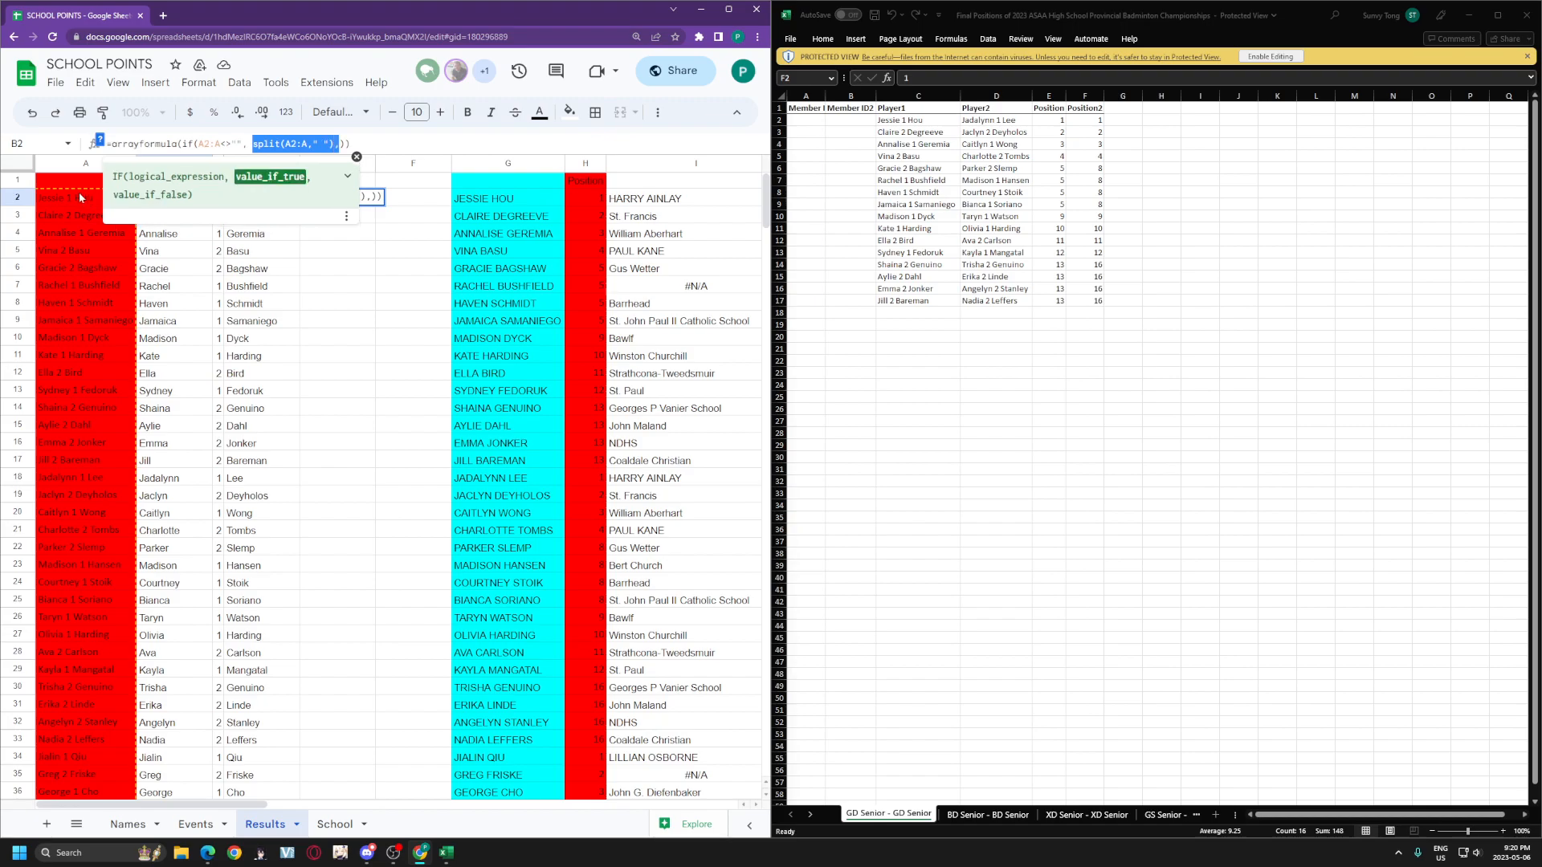
left_click(323, 144)
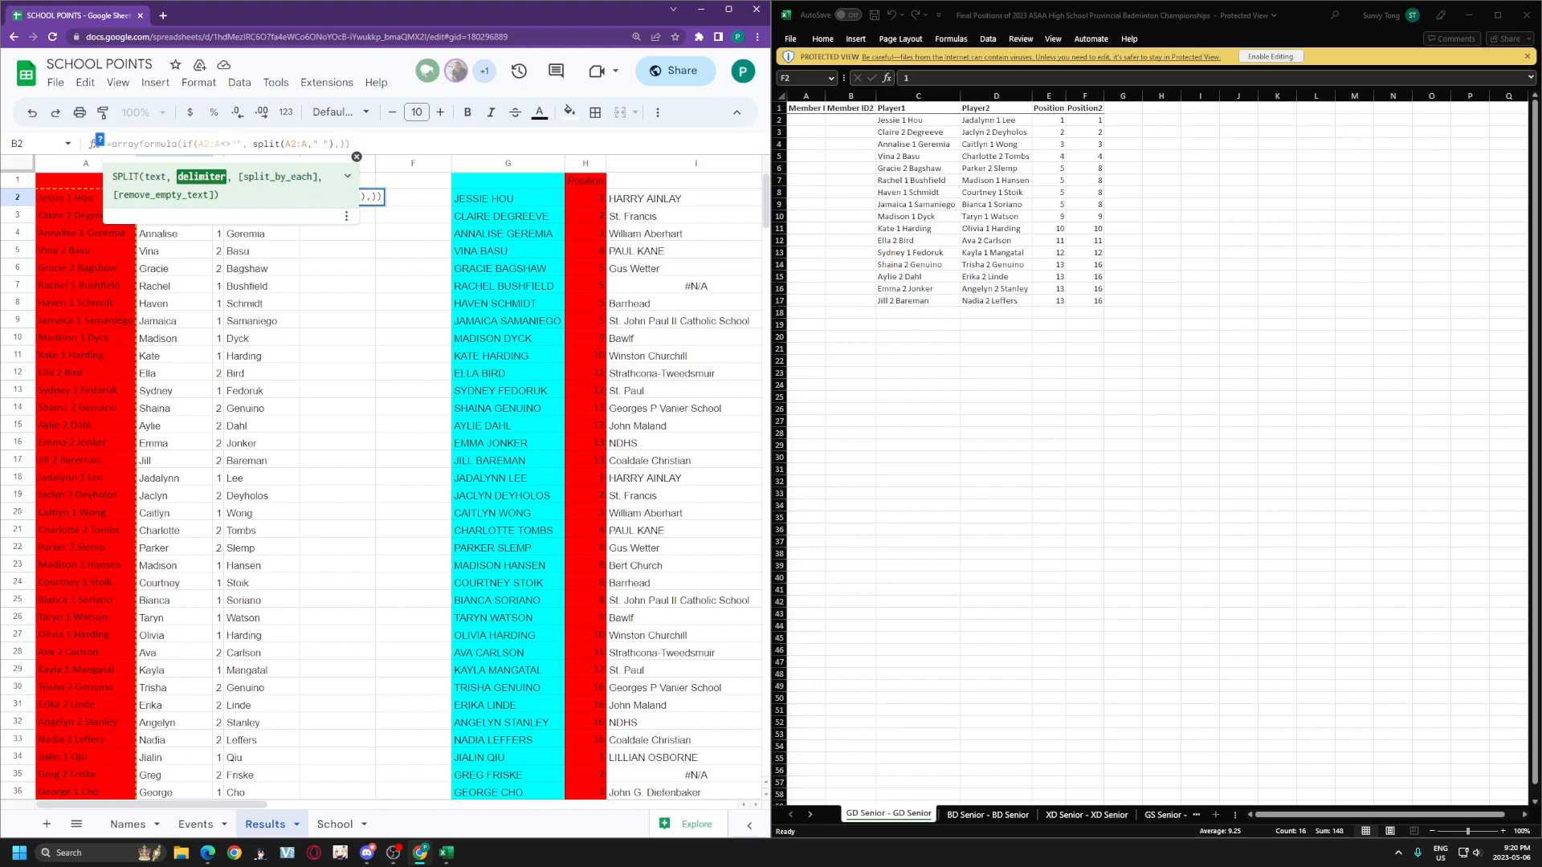
left_click(356, 157)
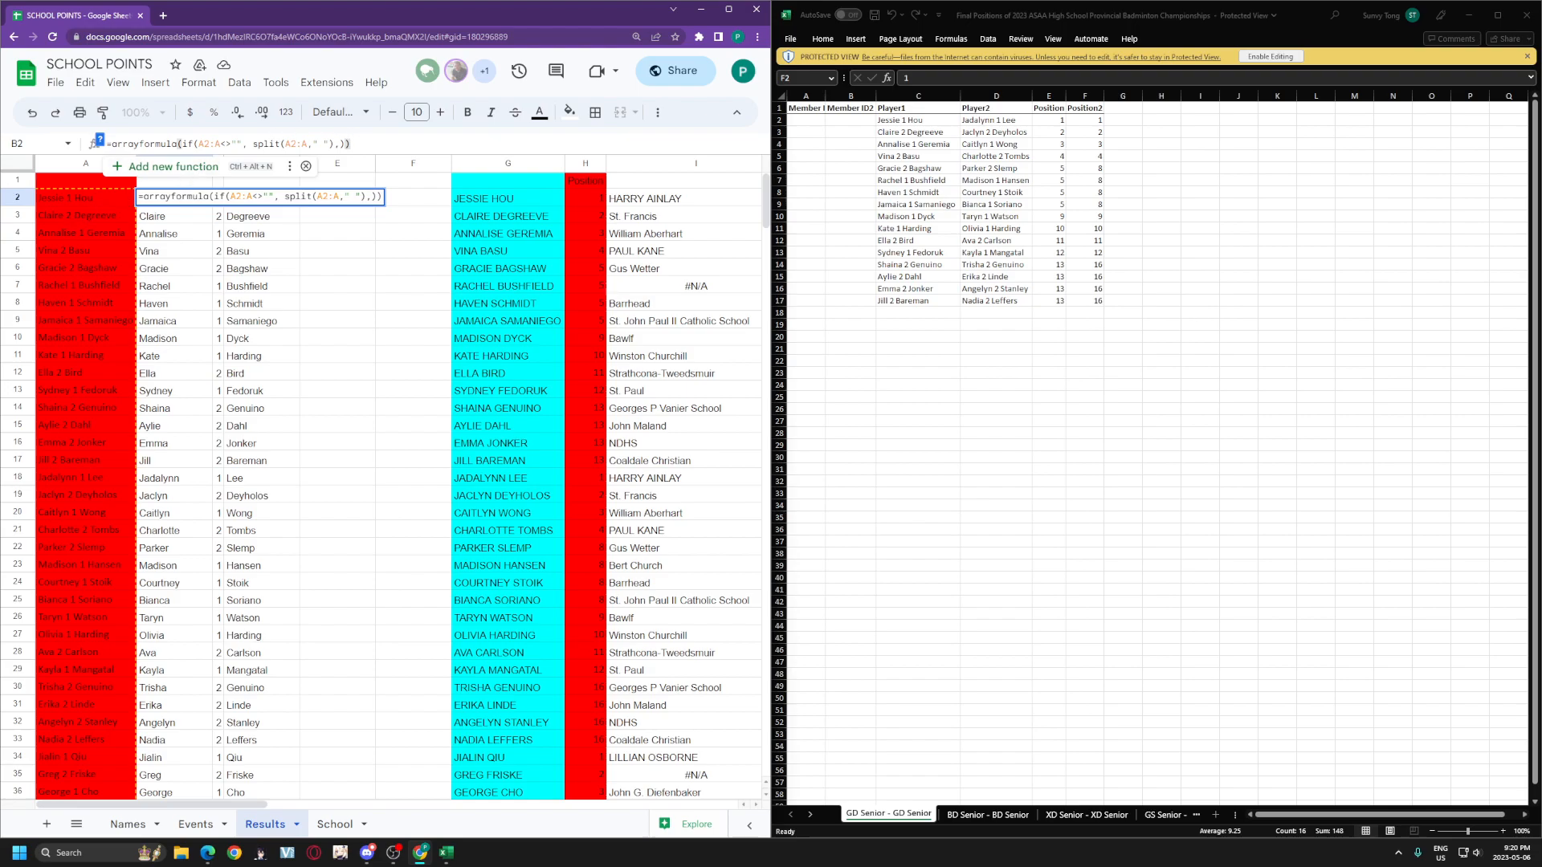
left_click(402, 250)
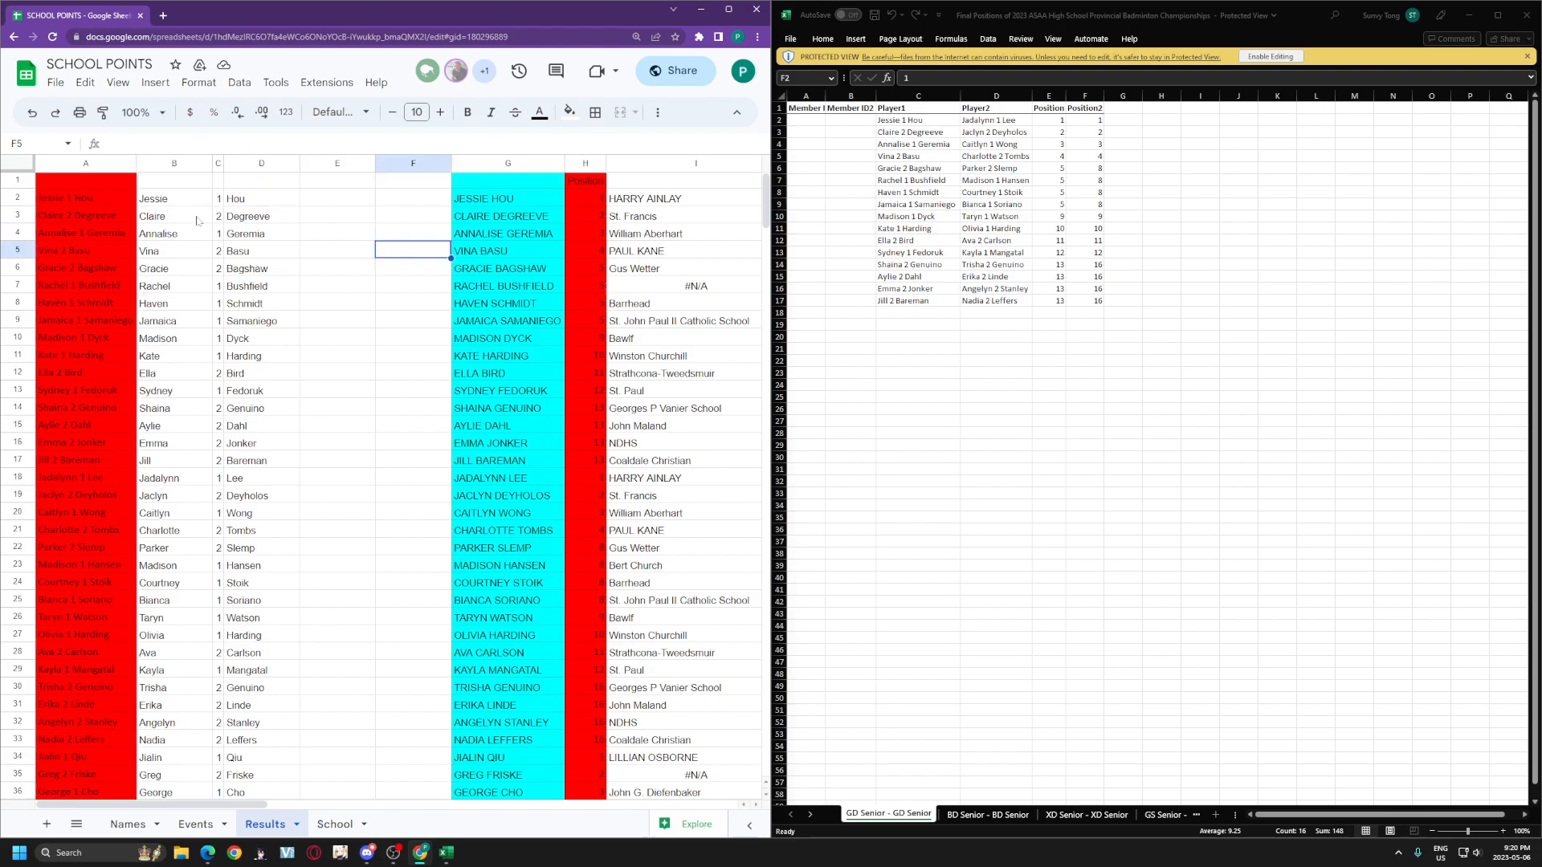
Step: Select the split results in rows 2–3 and the empty columns E and F
left_click_drag(176, 197, 404, 222)
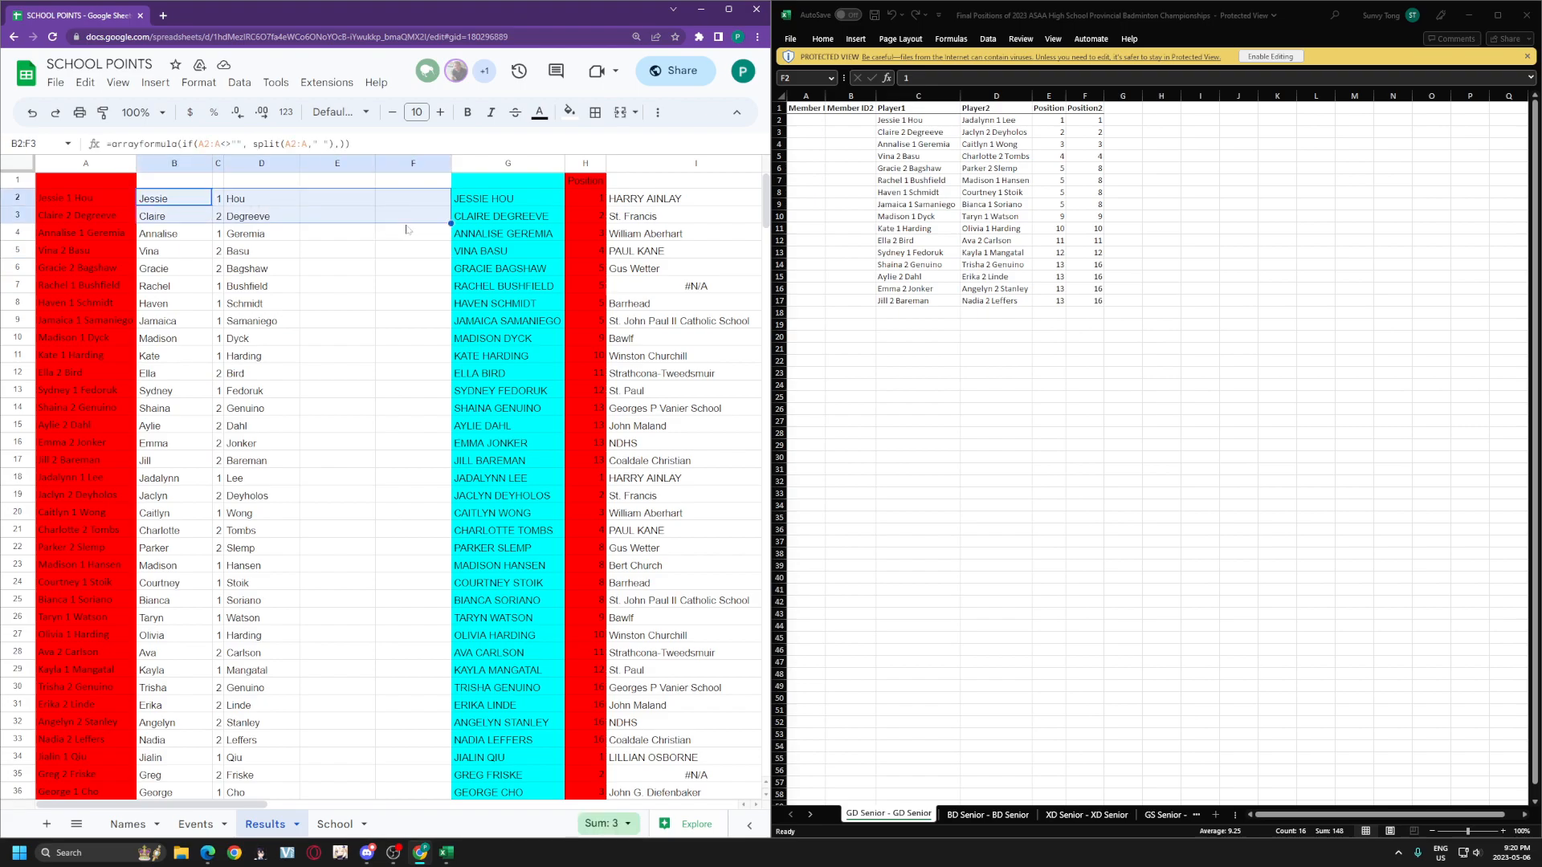
left_click(411, 267)
left_click_drag(342, 165, 419, 163)
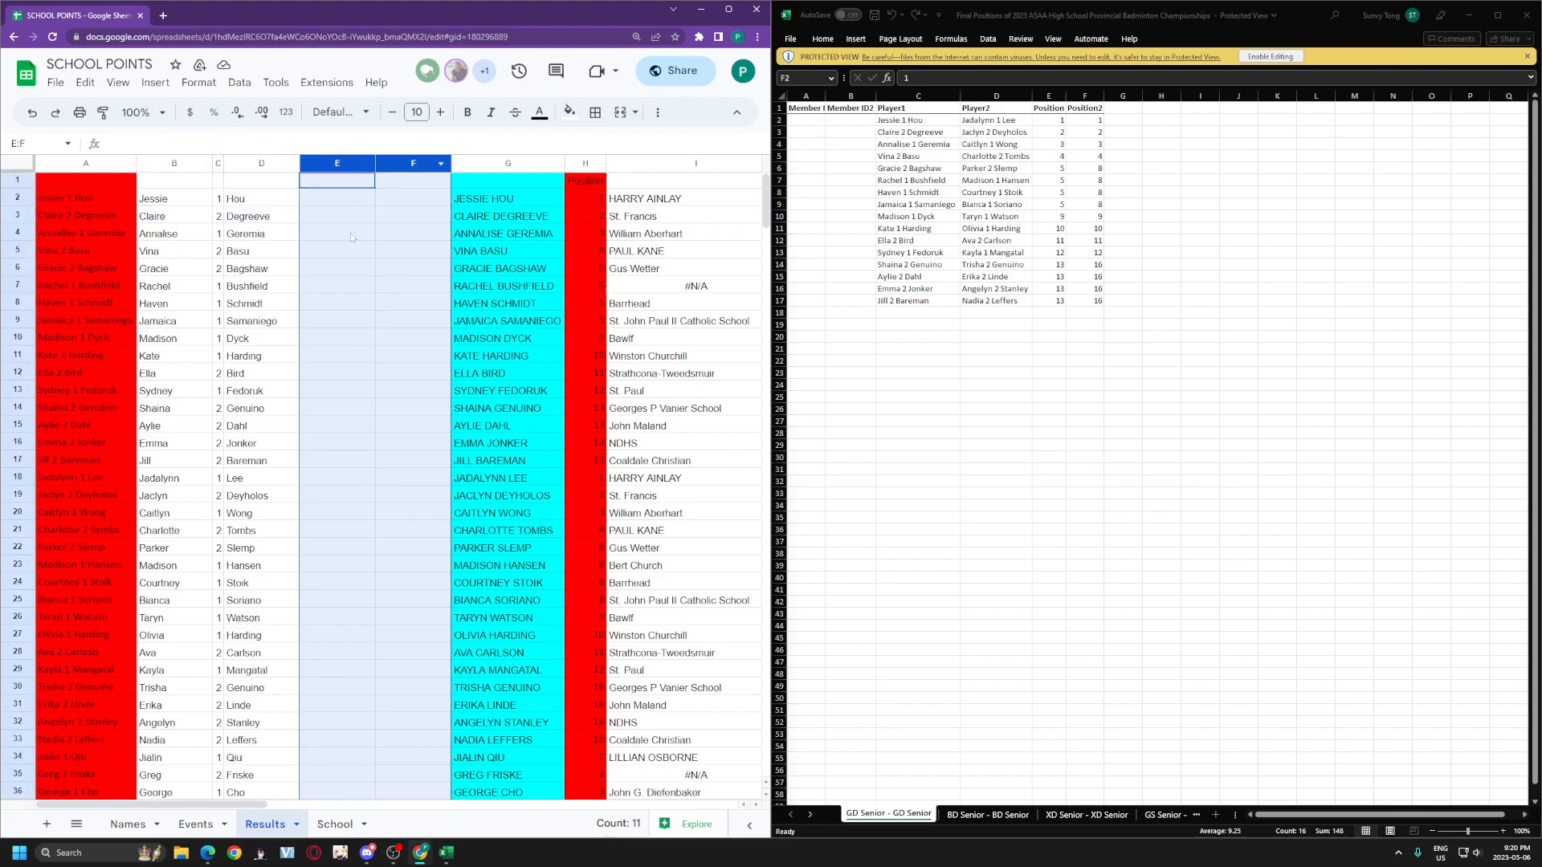
left_click(337, 233)
key("Down")
left_click_drag(332, 164, 424, 163)
left_click(409, 235)
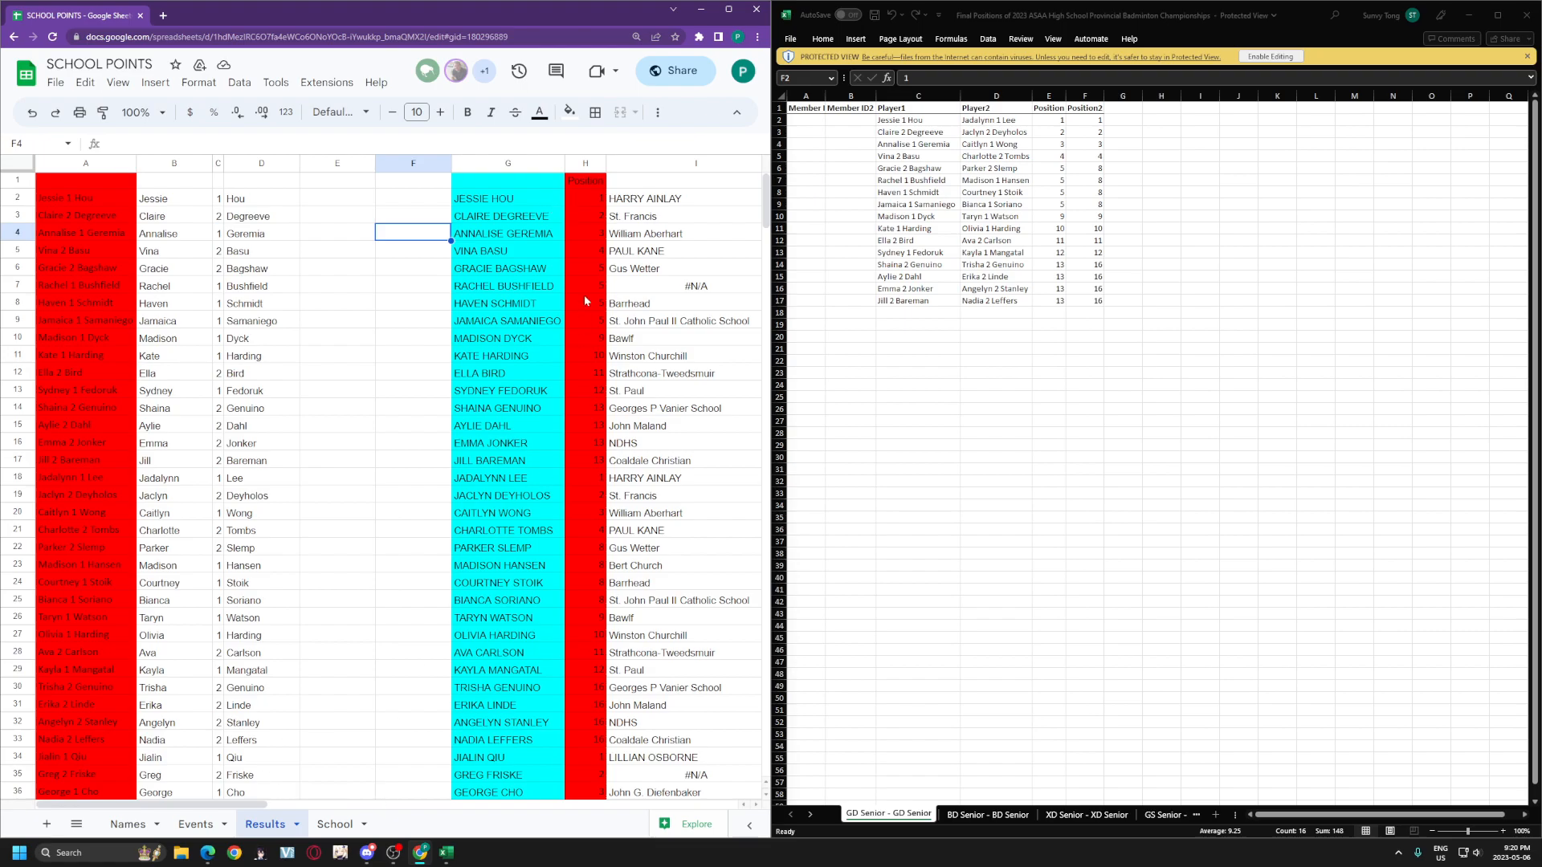
Step: Review the G2 uppercase-name and I2 school-lookup formulas, highlighting the Names!C2:D range
left_click(534, 201)
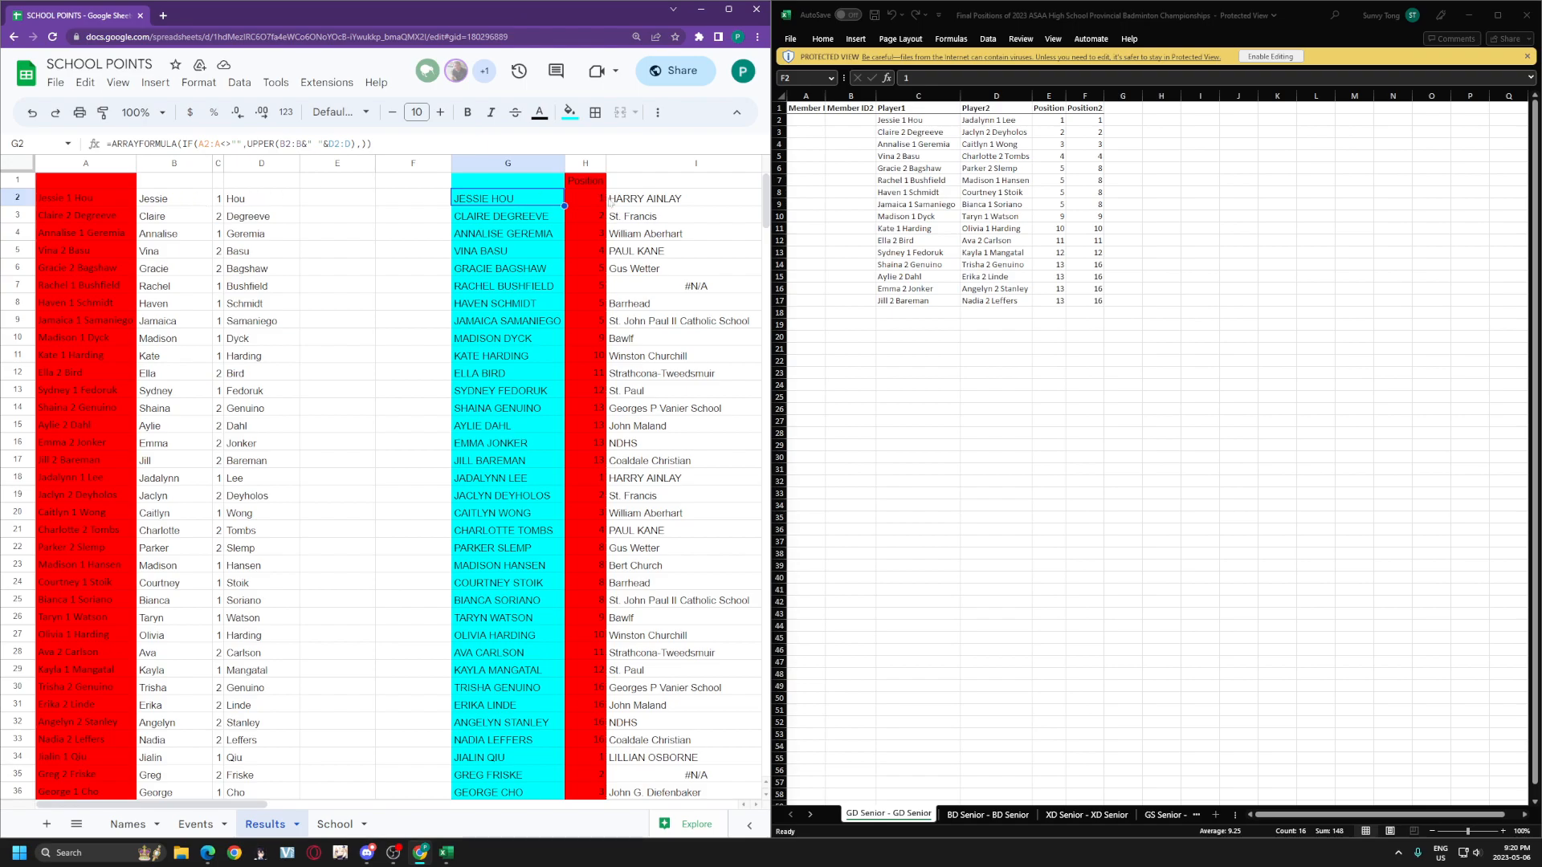
left_click_drag(595, 200, 660, 547)
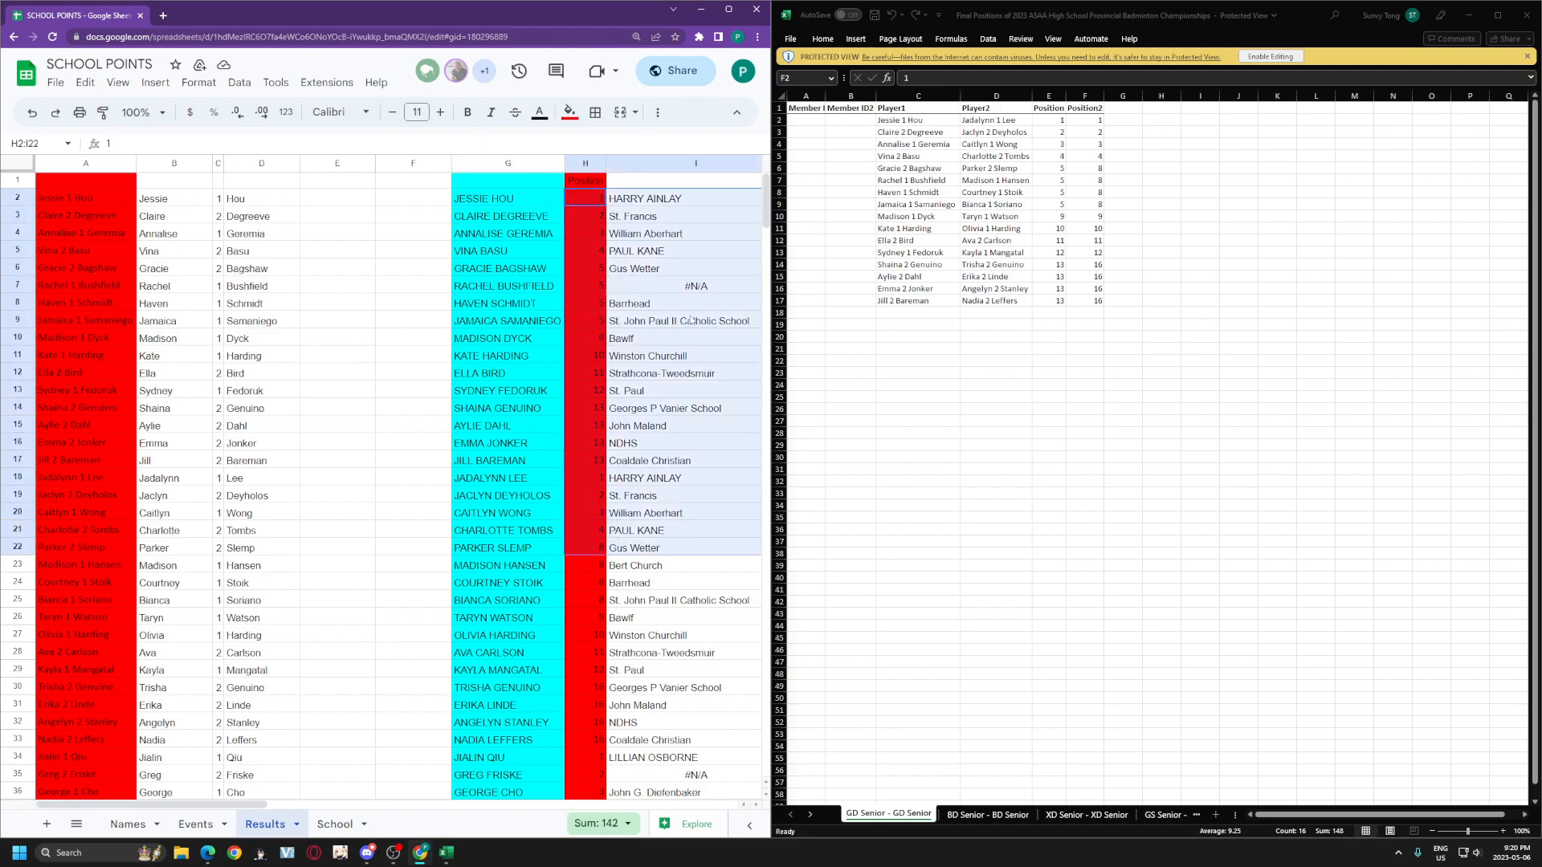
left_click(673, 322)
left_click(666, 199)
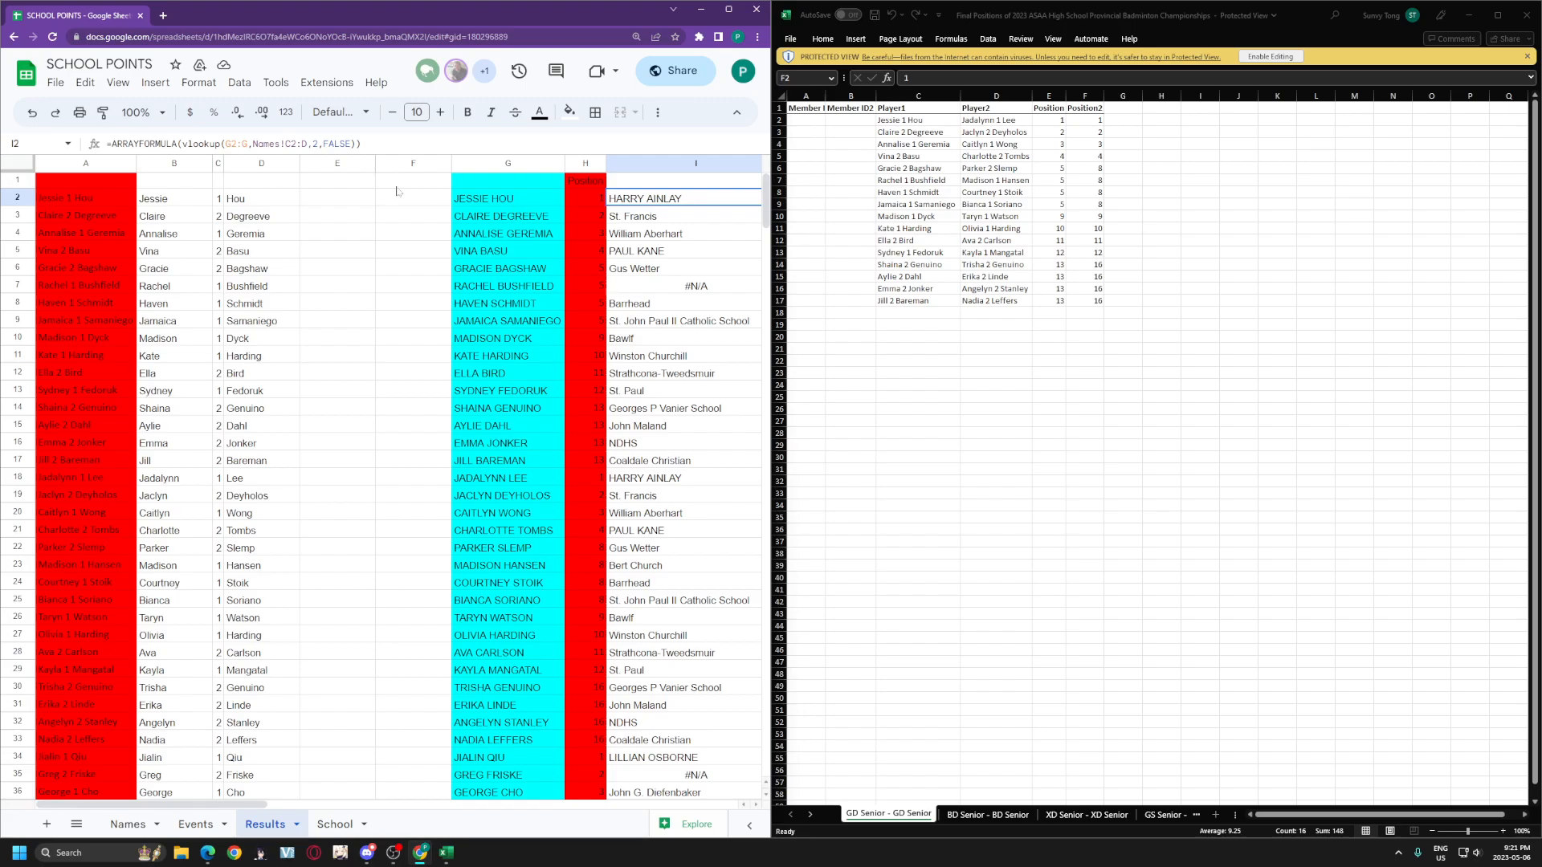
left_click_drag(252, 144, 306, 144)
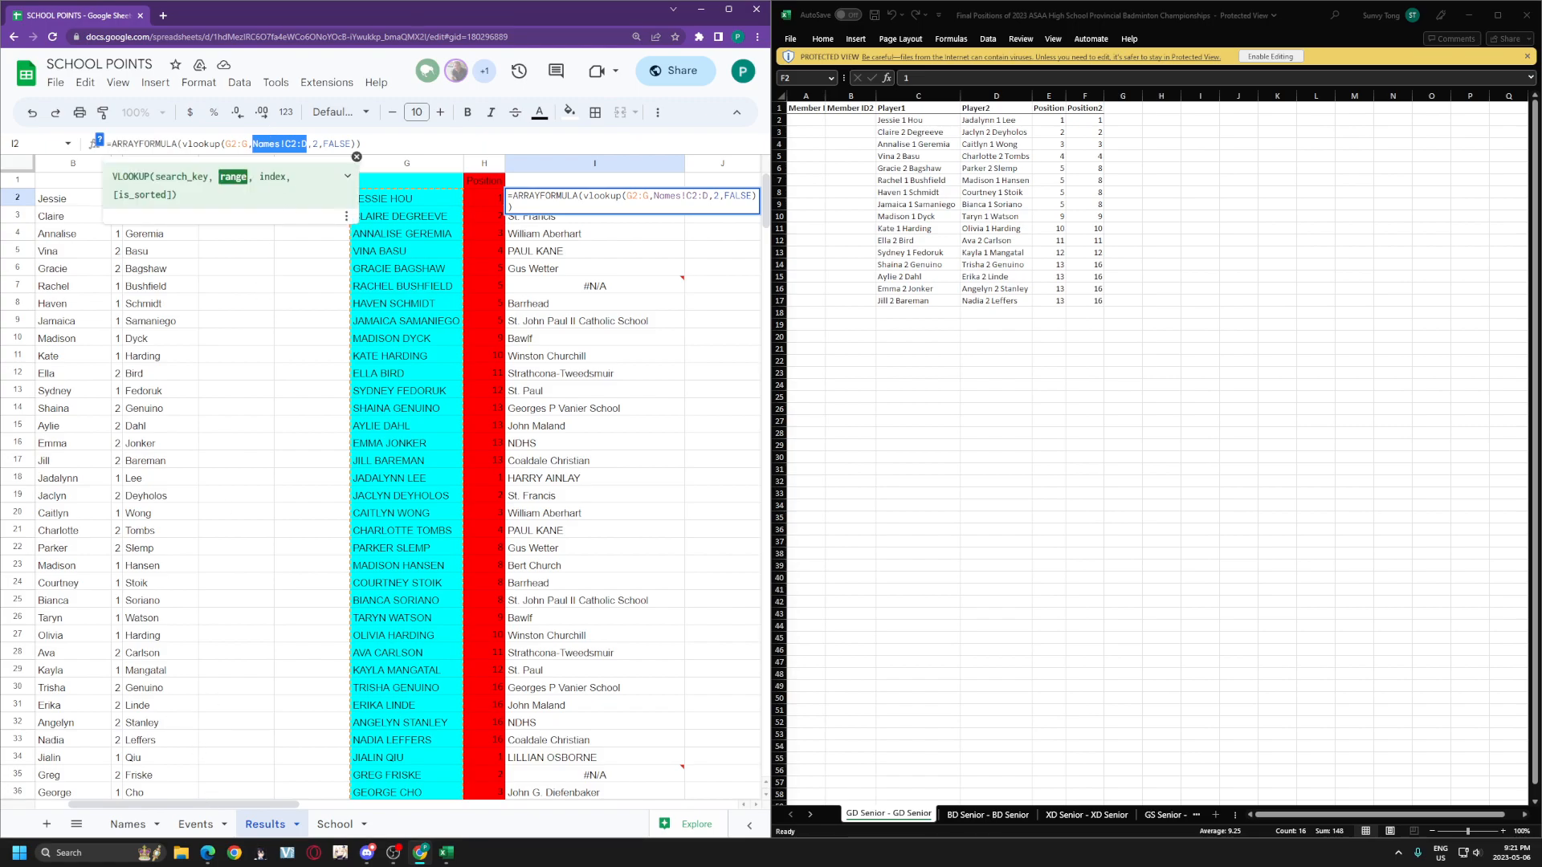
left_click(127, 824)
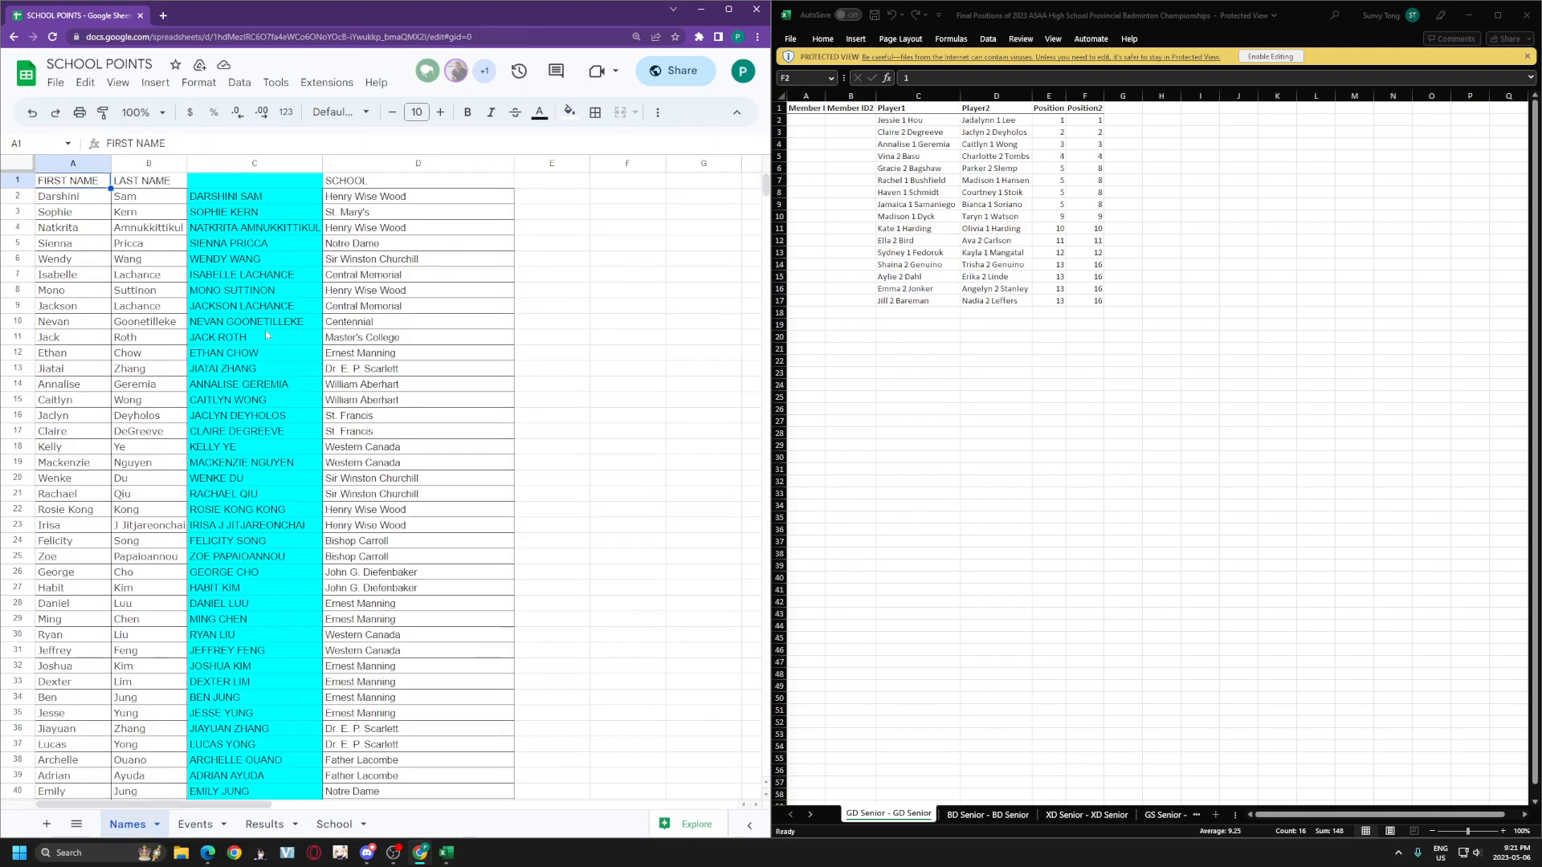
Step: Review the Names sheet's first and last names, C2 uppercase-name formula and SCHOOL column
left_click_drag(205, 197, 415, 341)
left_click(620, 371)
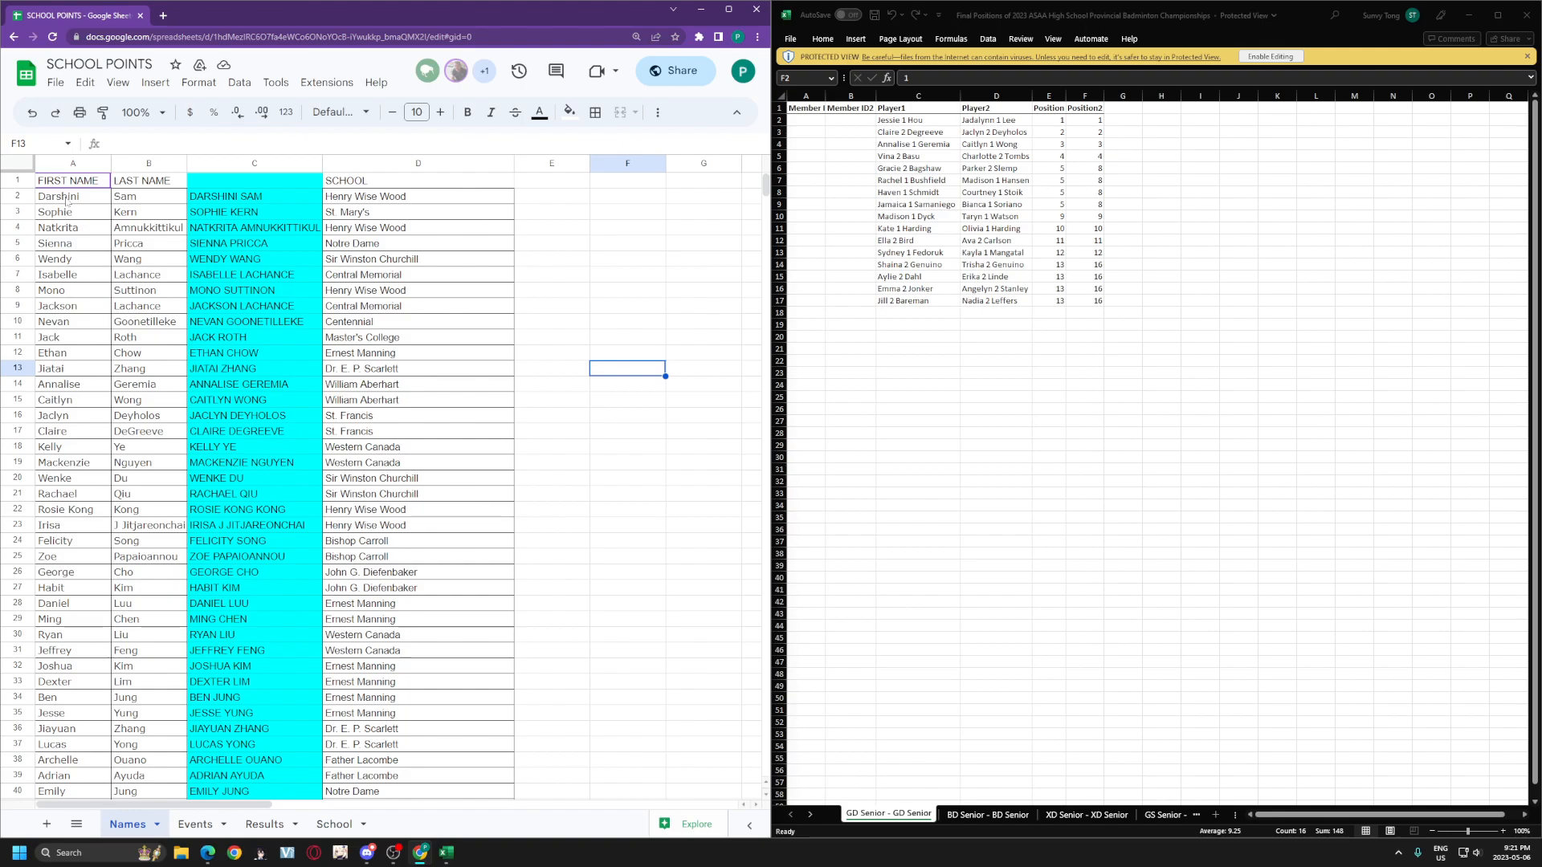
left_click_drag(67, 200, 137, 454)
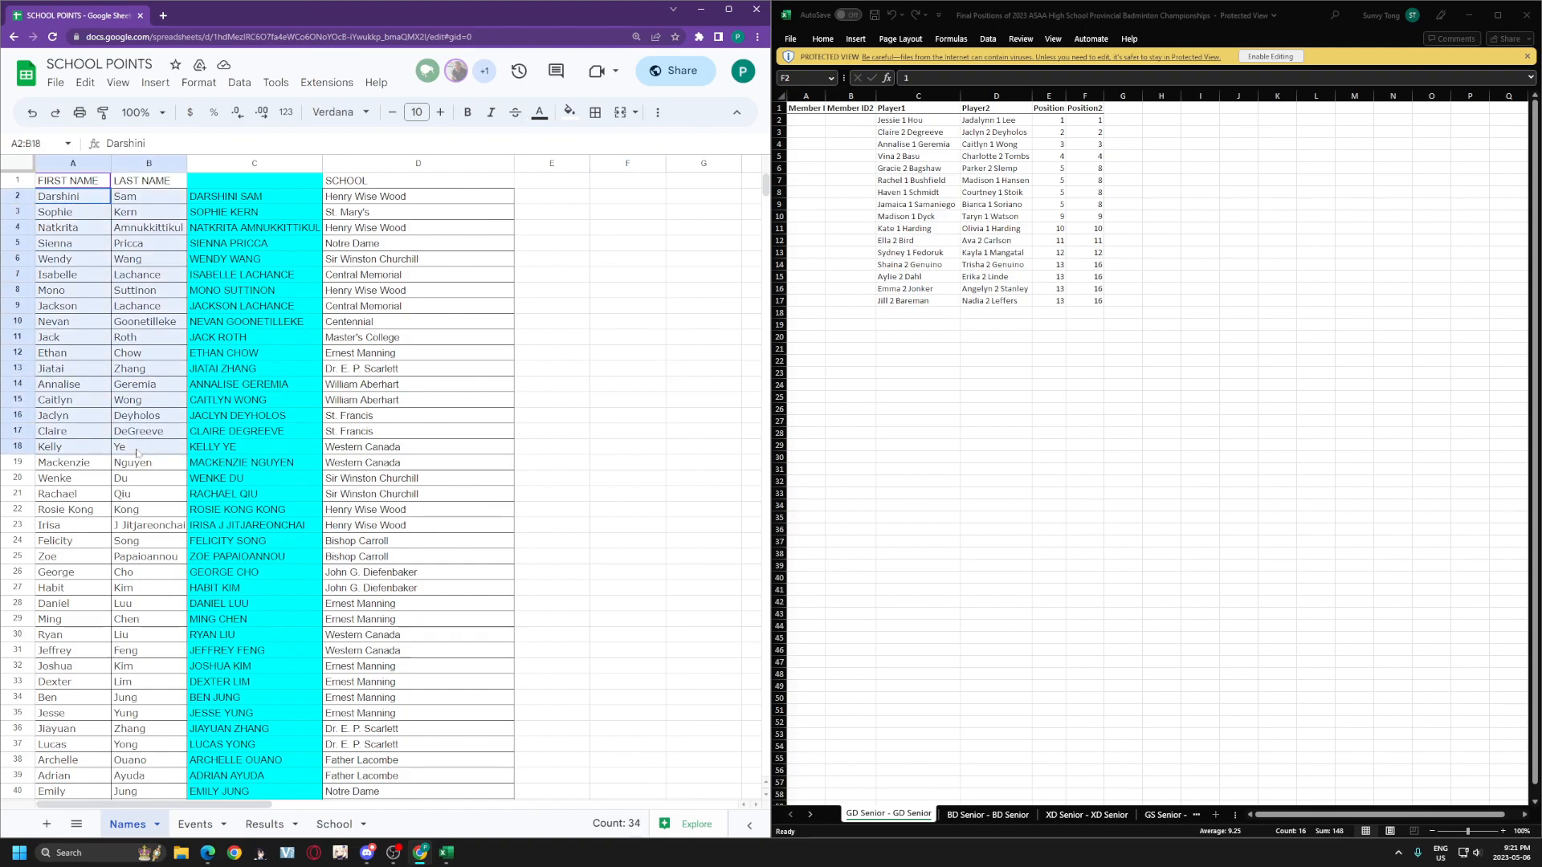
left_click(254, 198)
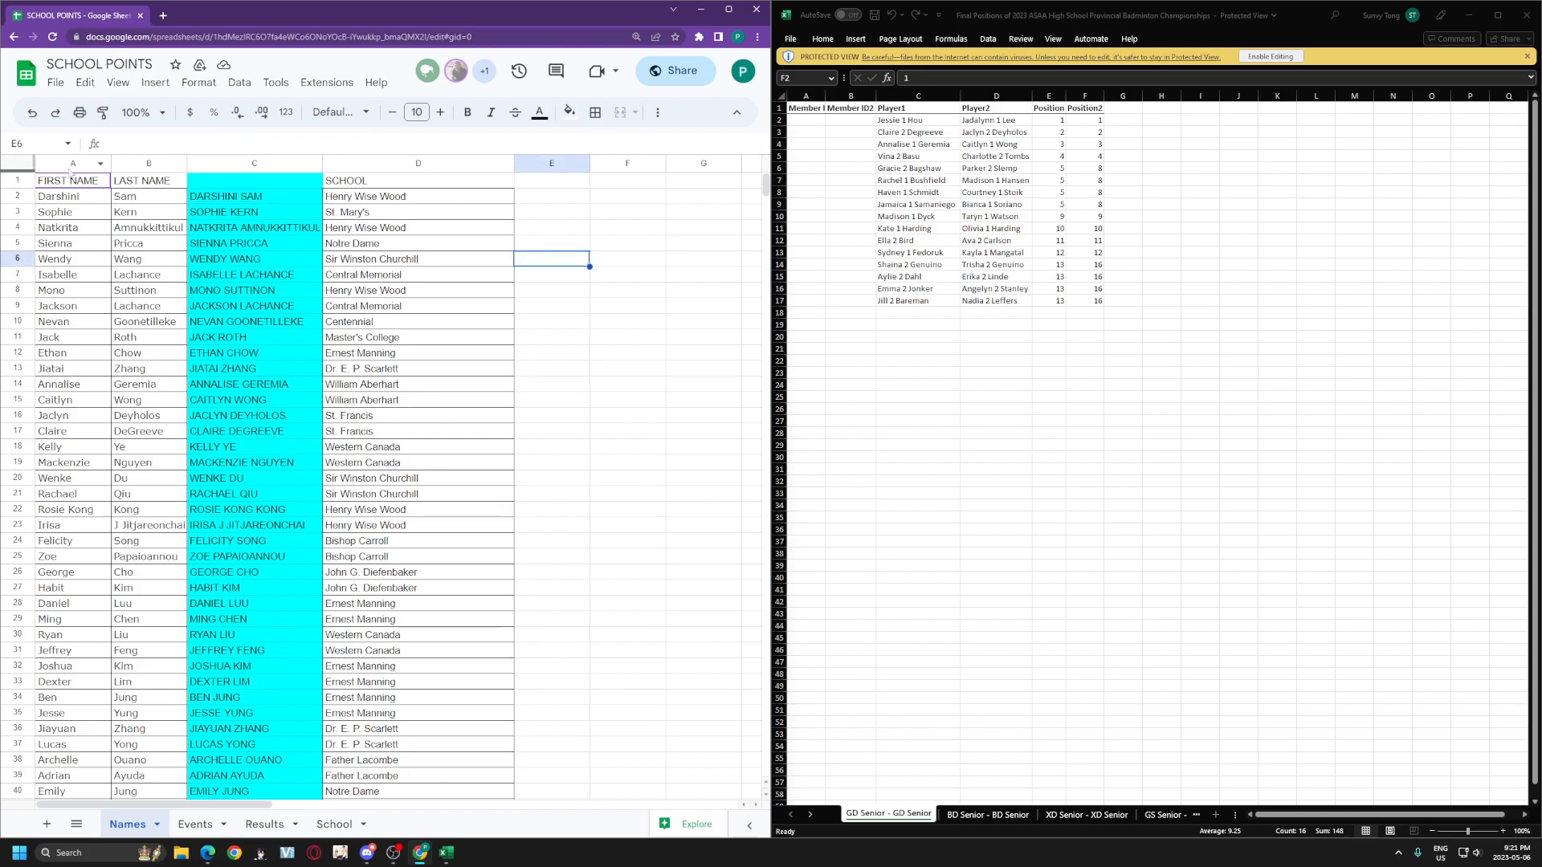
left_click_drag(78, 163, 156, 159)
left_click(414, 163)
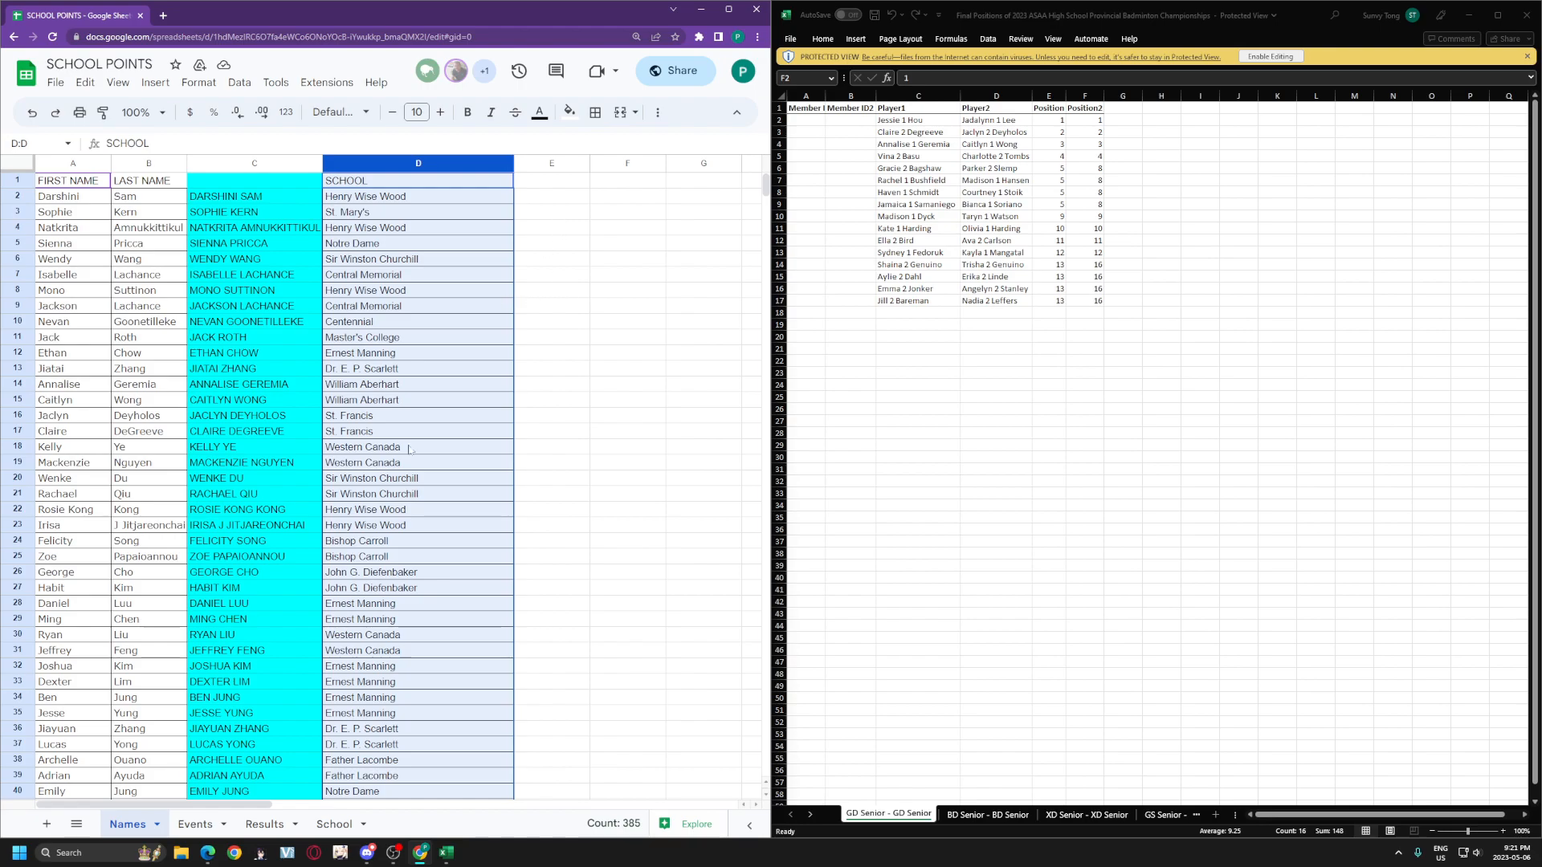
Step: Recheck the C2 full-name formula and D2 school value, then bring up the School sheet
left_click(264, 824)
left_click(263, 197)
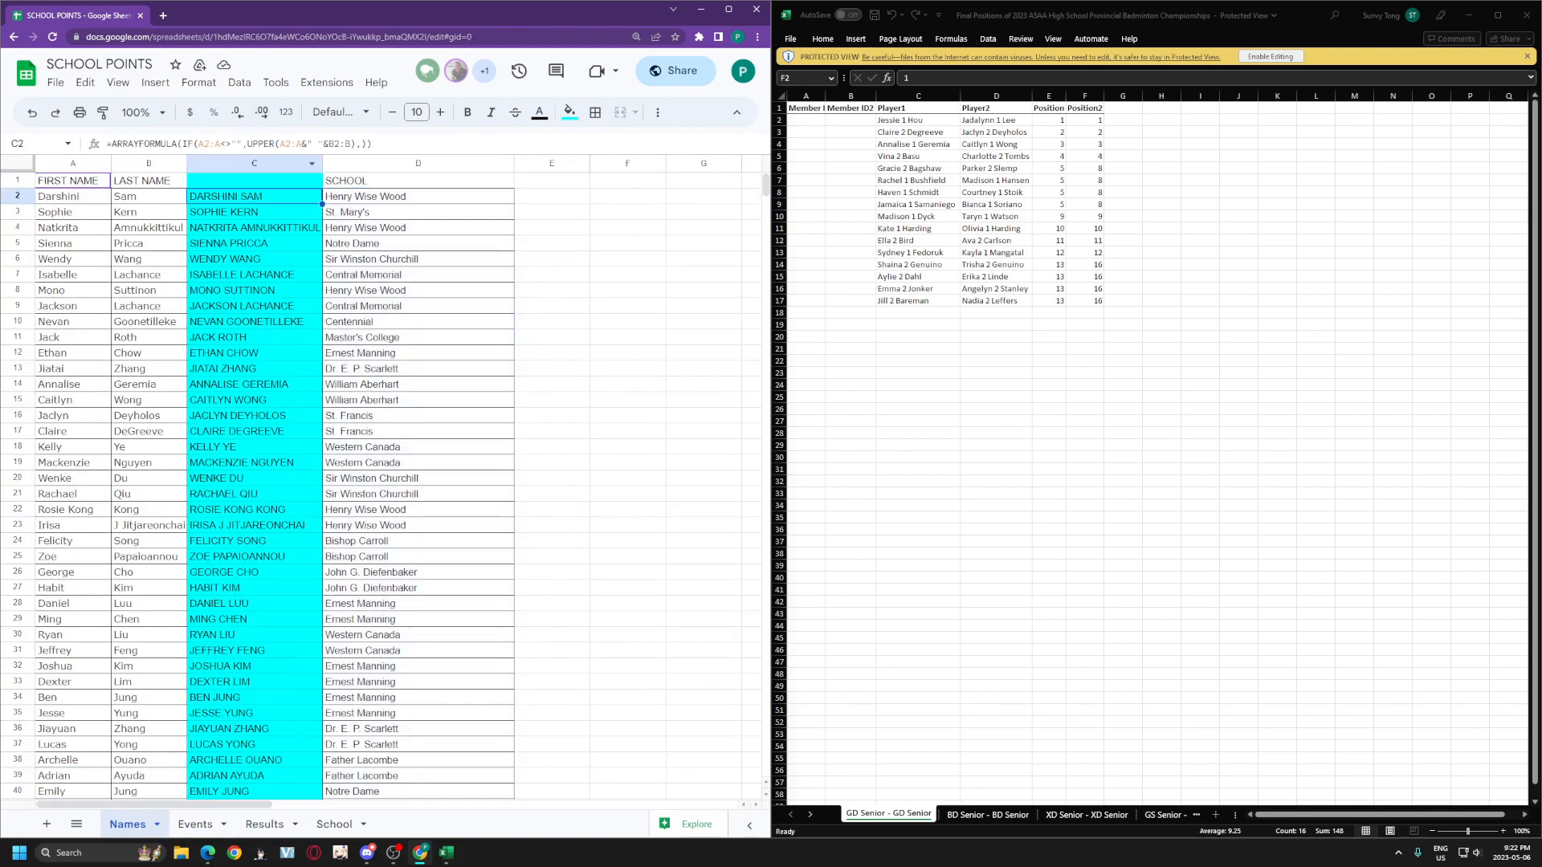
left_click(430, 200)
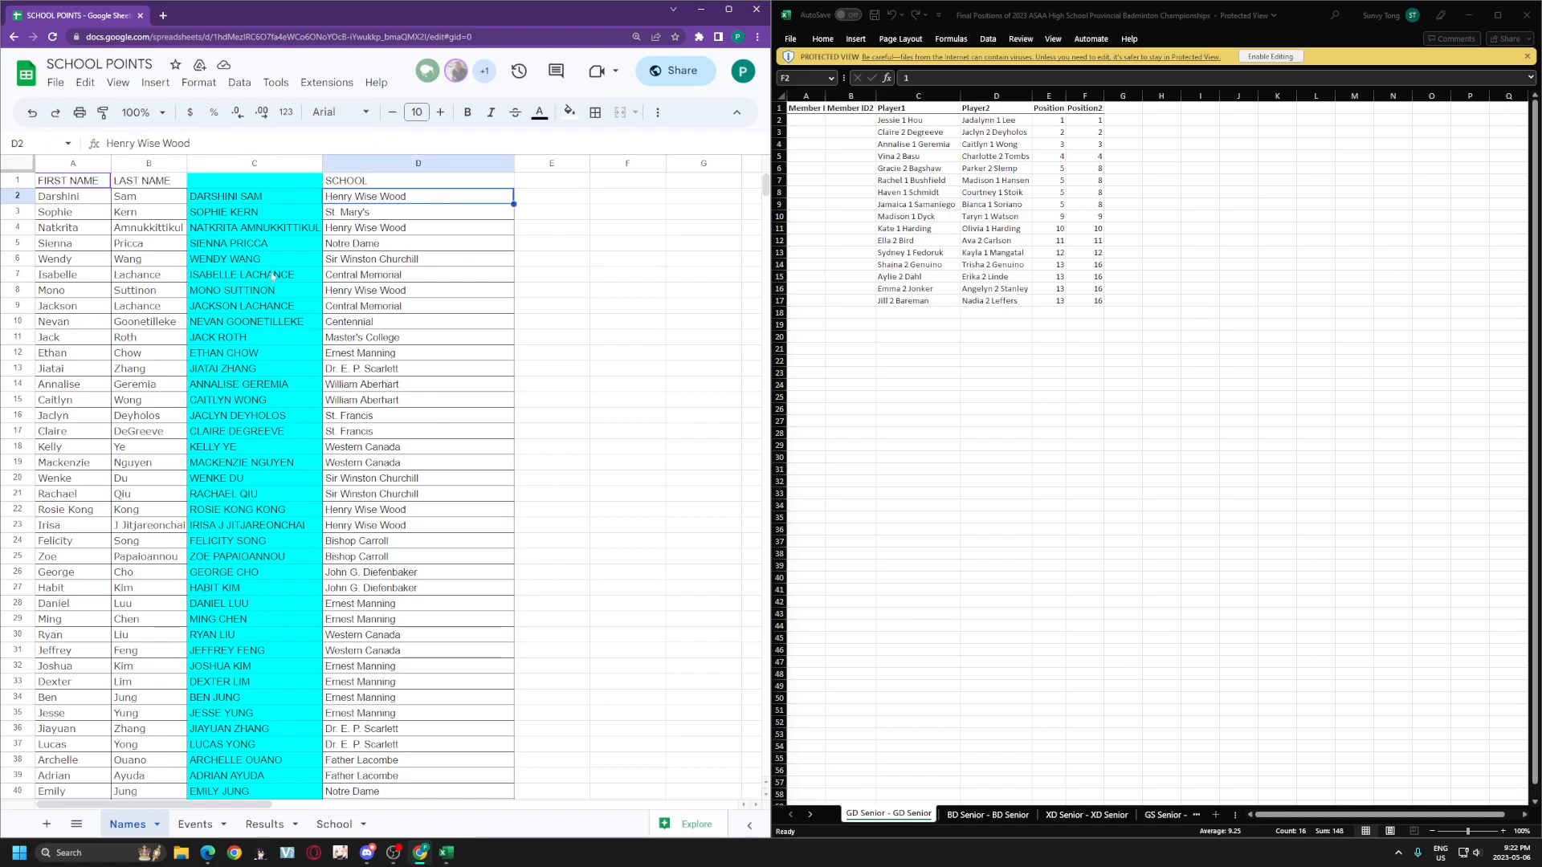
left_click(334, 824)
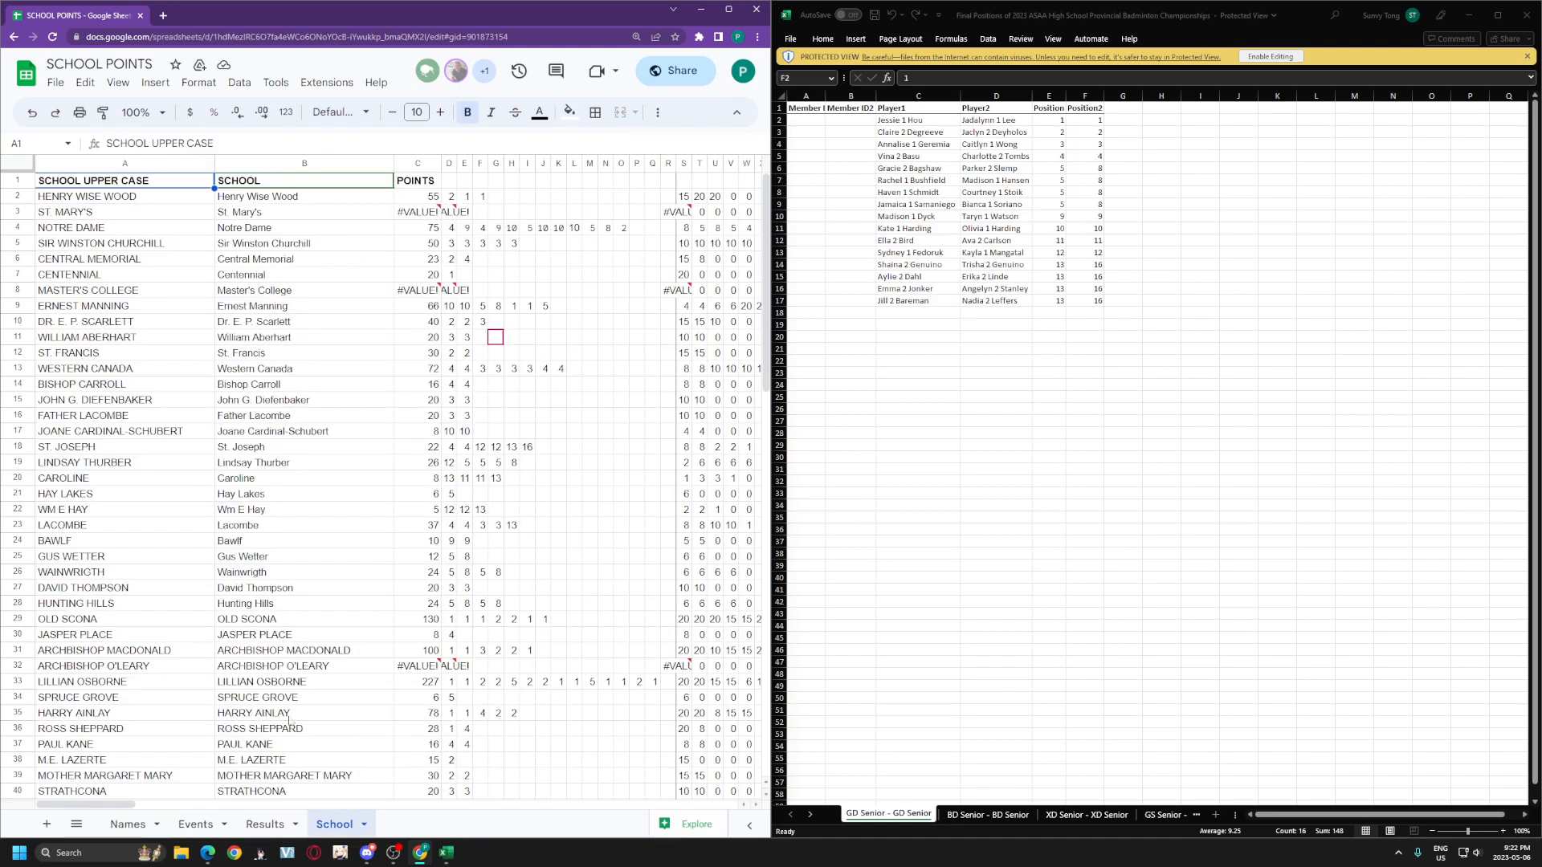
Step: Examine the I2 VLOOKUP's Names lookup range and its FALSE exact-match argument
left_click(264, 823)
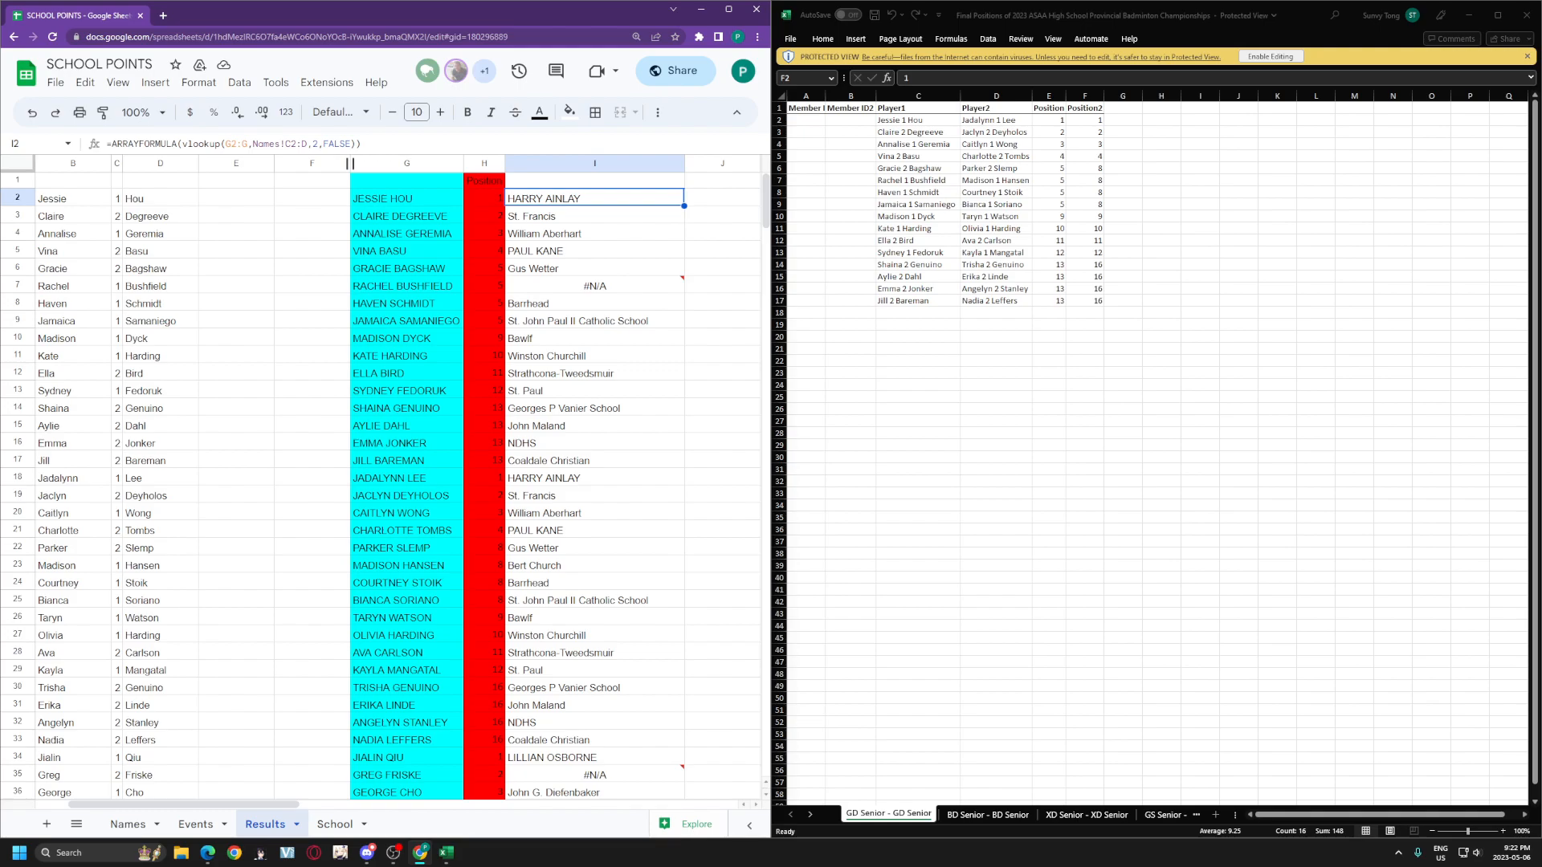
left_click(239, 144)
left_click_drag(230, 144, 350, 144)
left_click(323, 144)
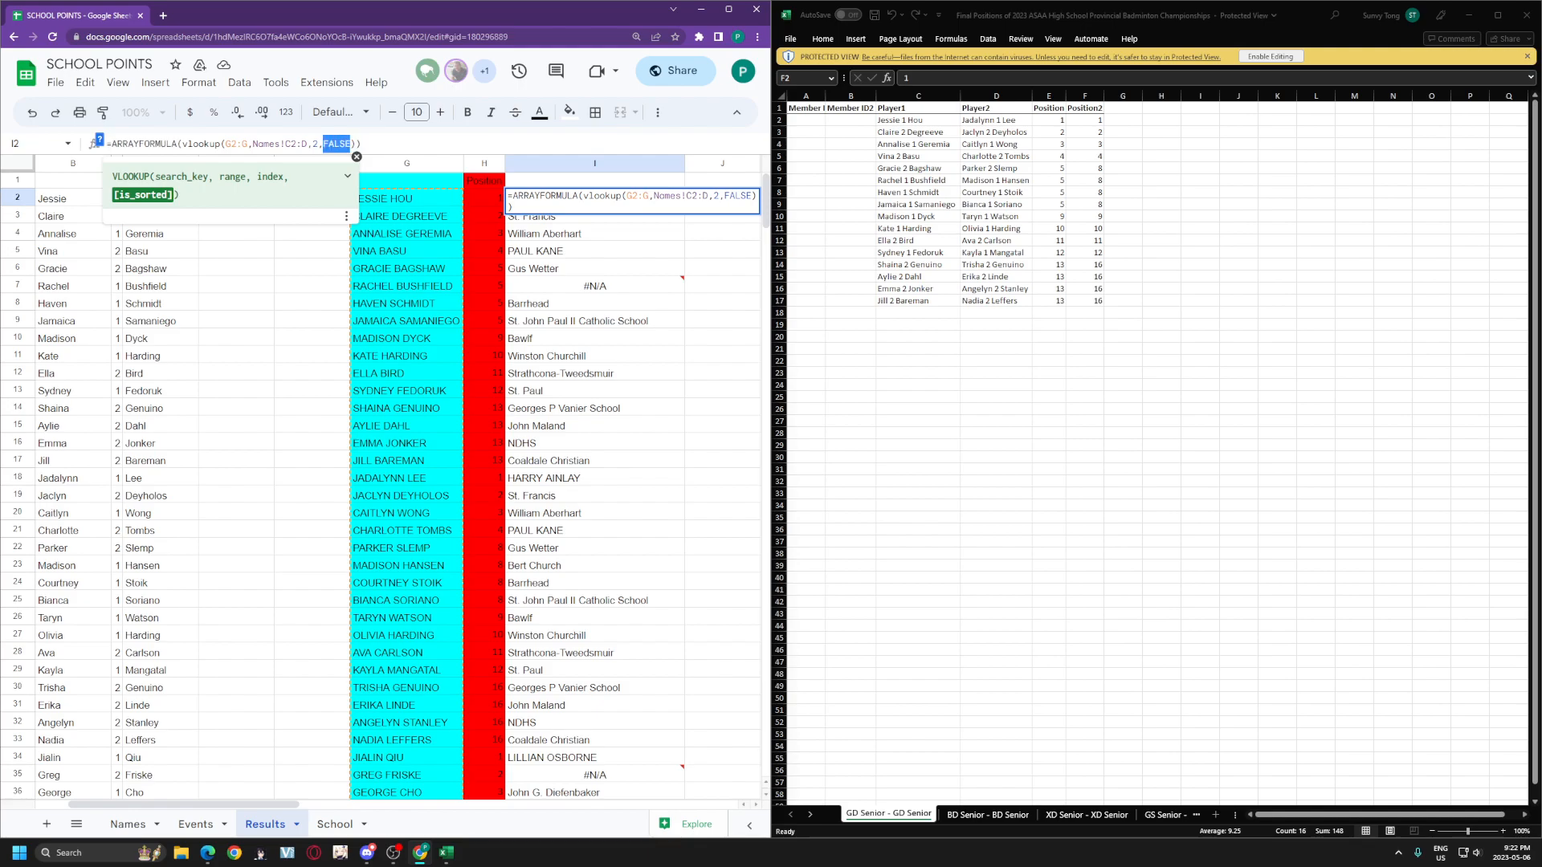
Step: Compare the Names uppercase list with the #N/A in I7 and the G7 name on Results
left_click(127, 824)
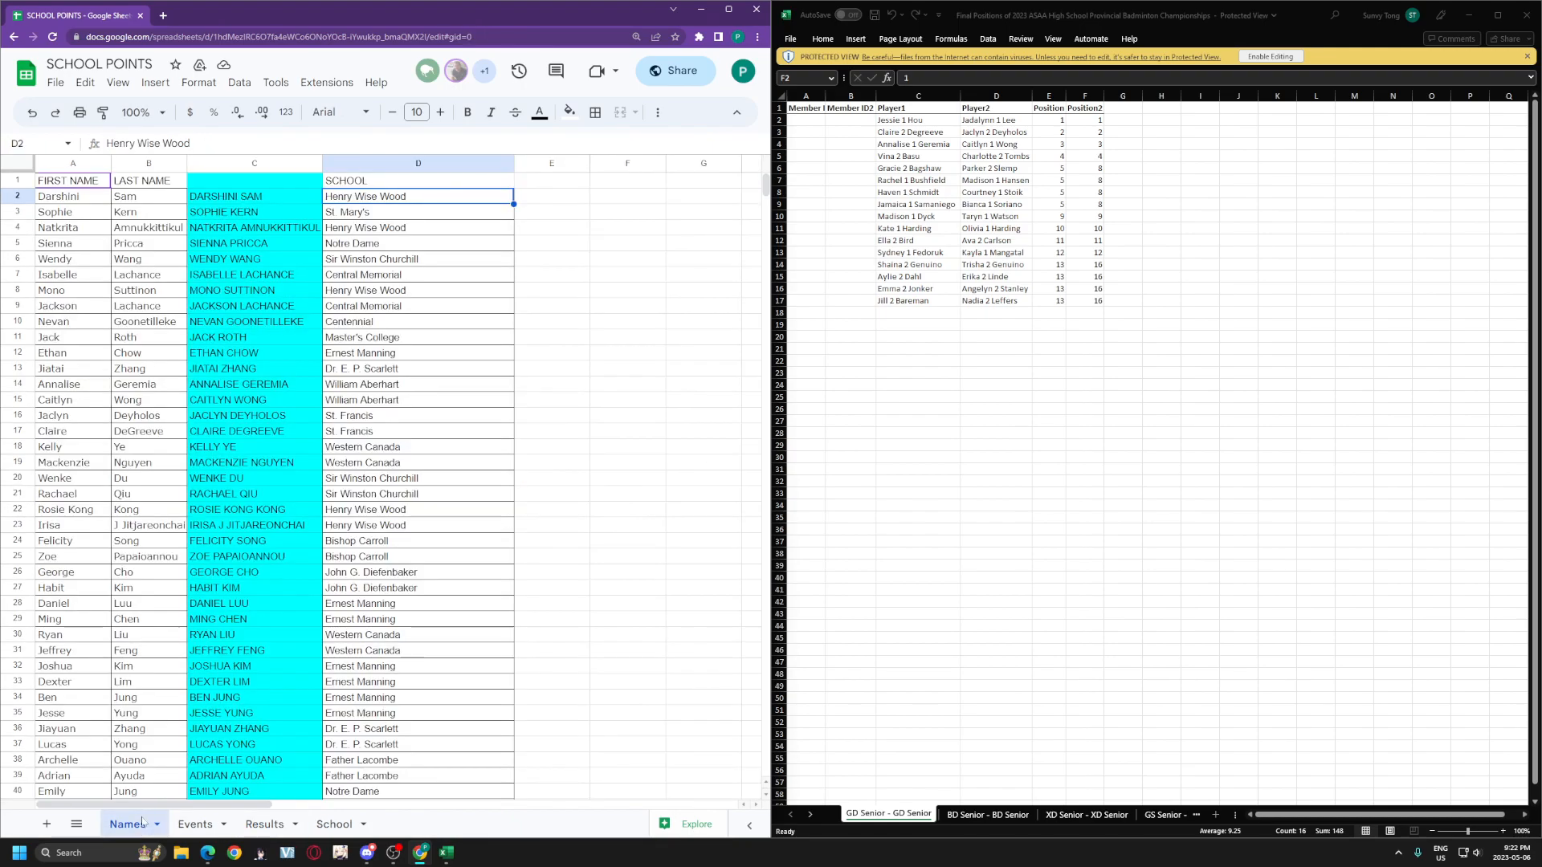
left_click_drag(215, 193, 241, 604)
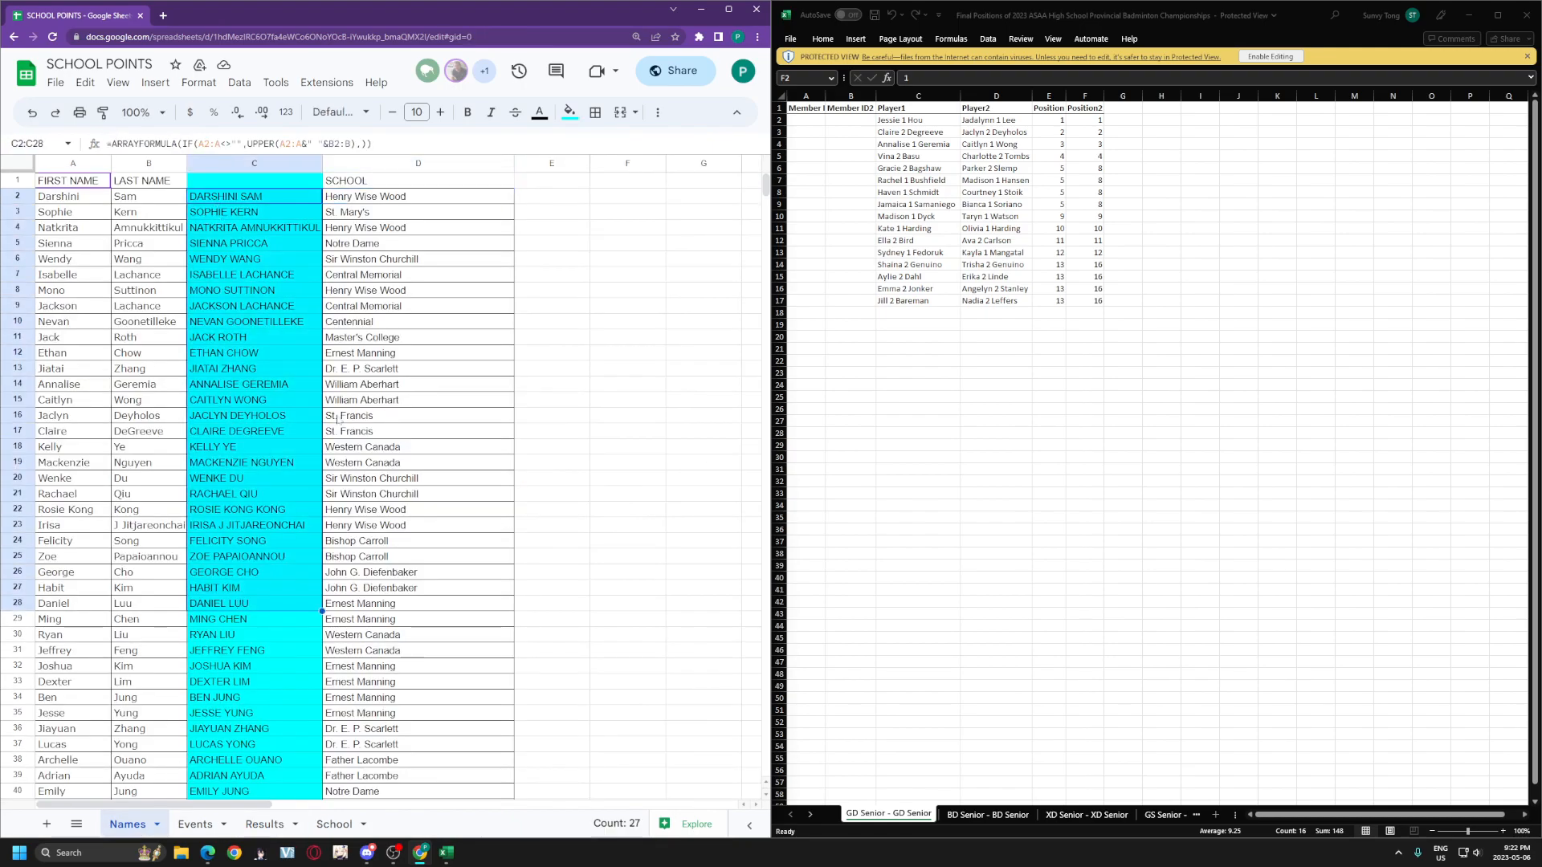
left_click(334, 824)
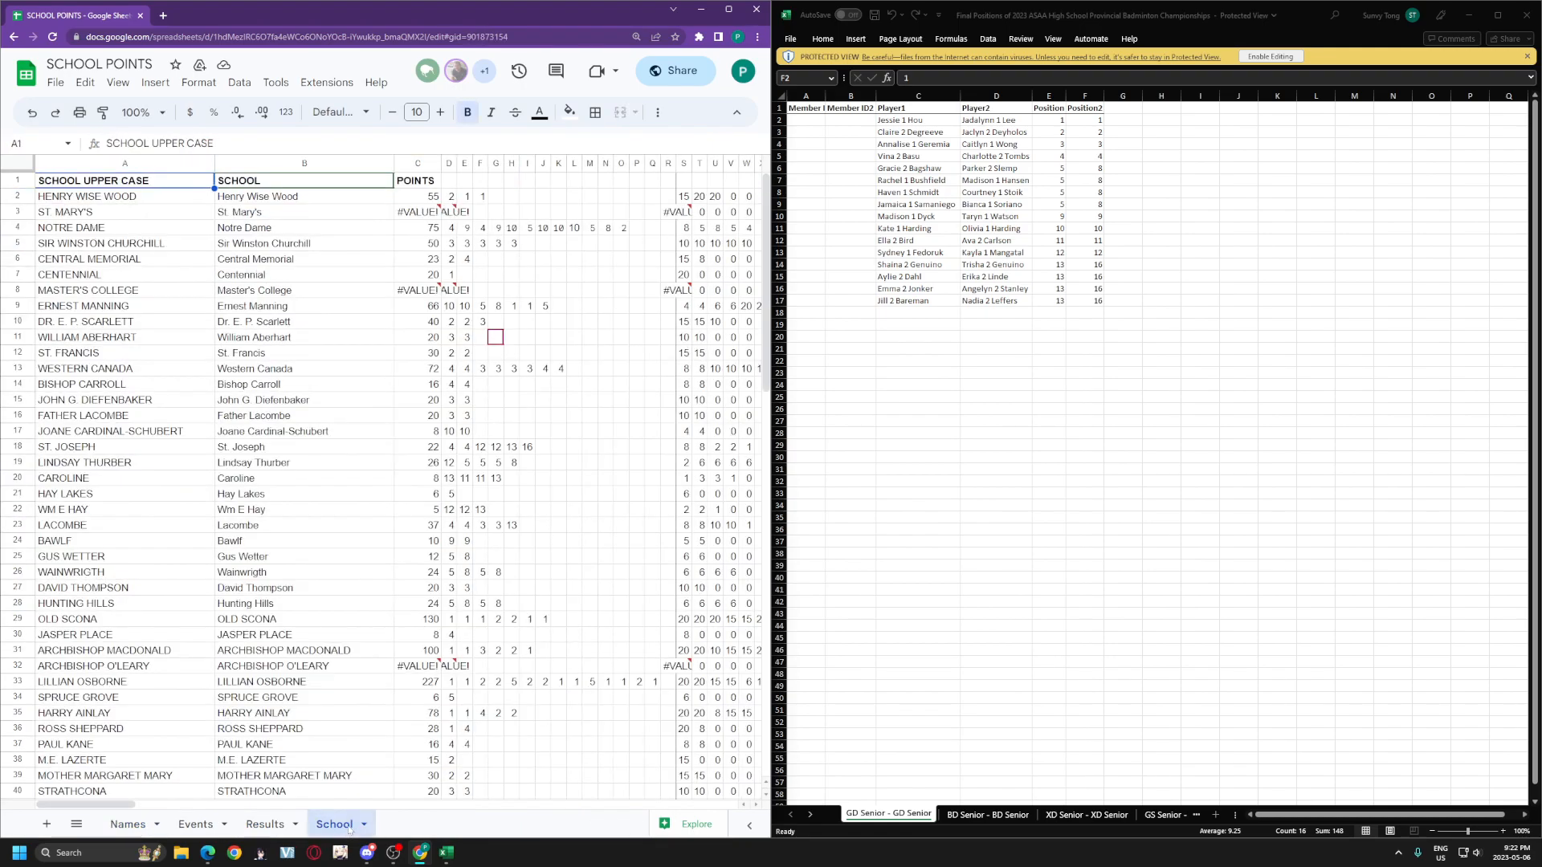
left_click(264, 824)
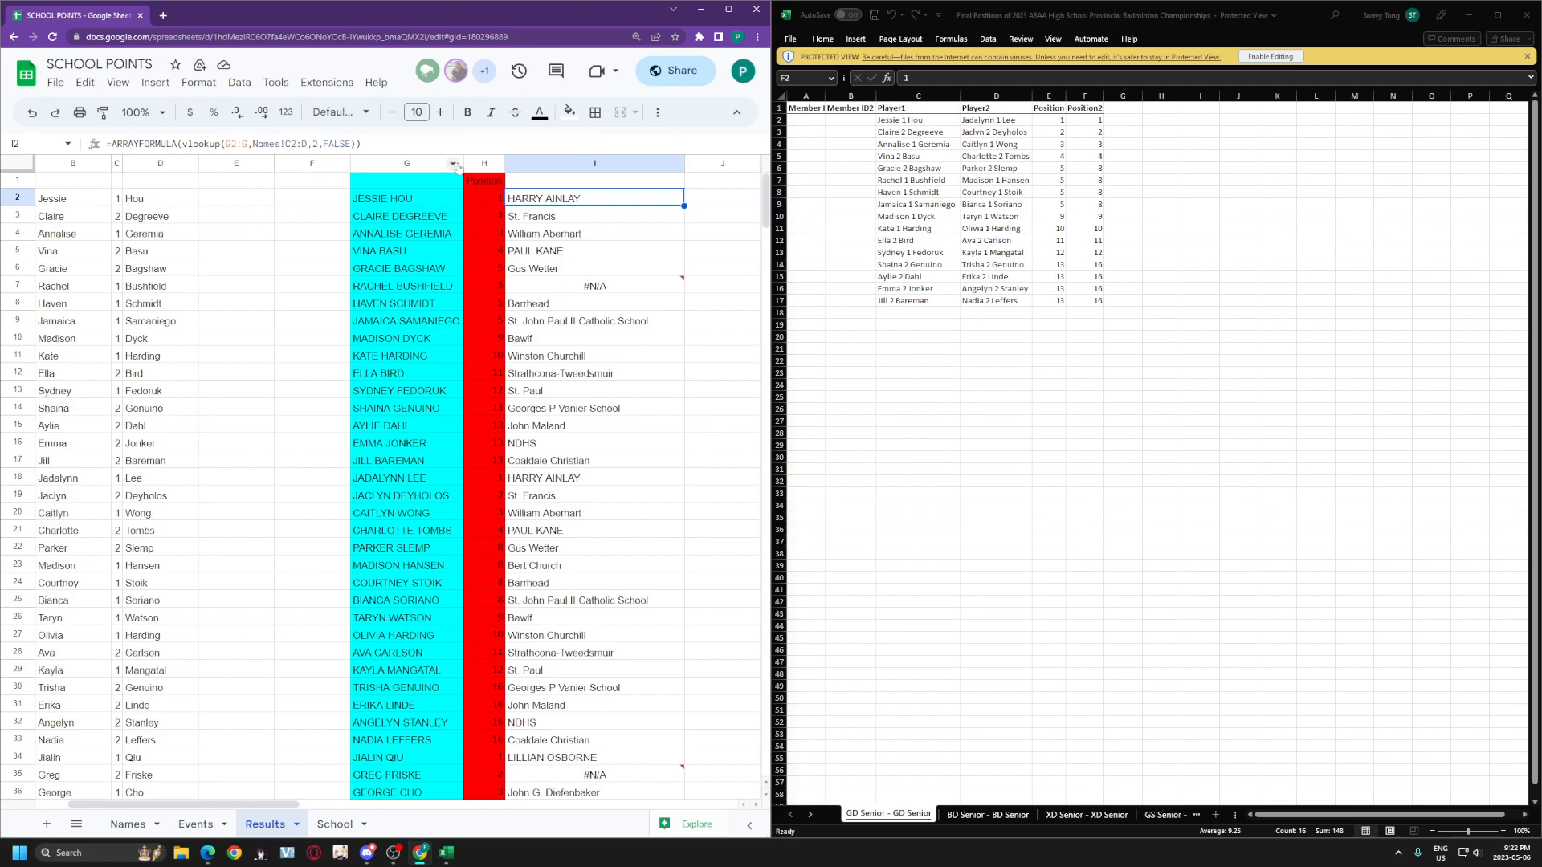
mouse_move(632, 284)
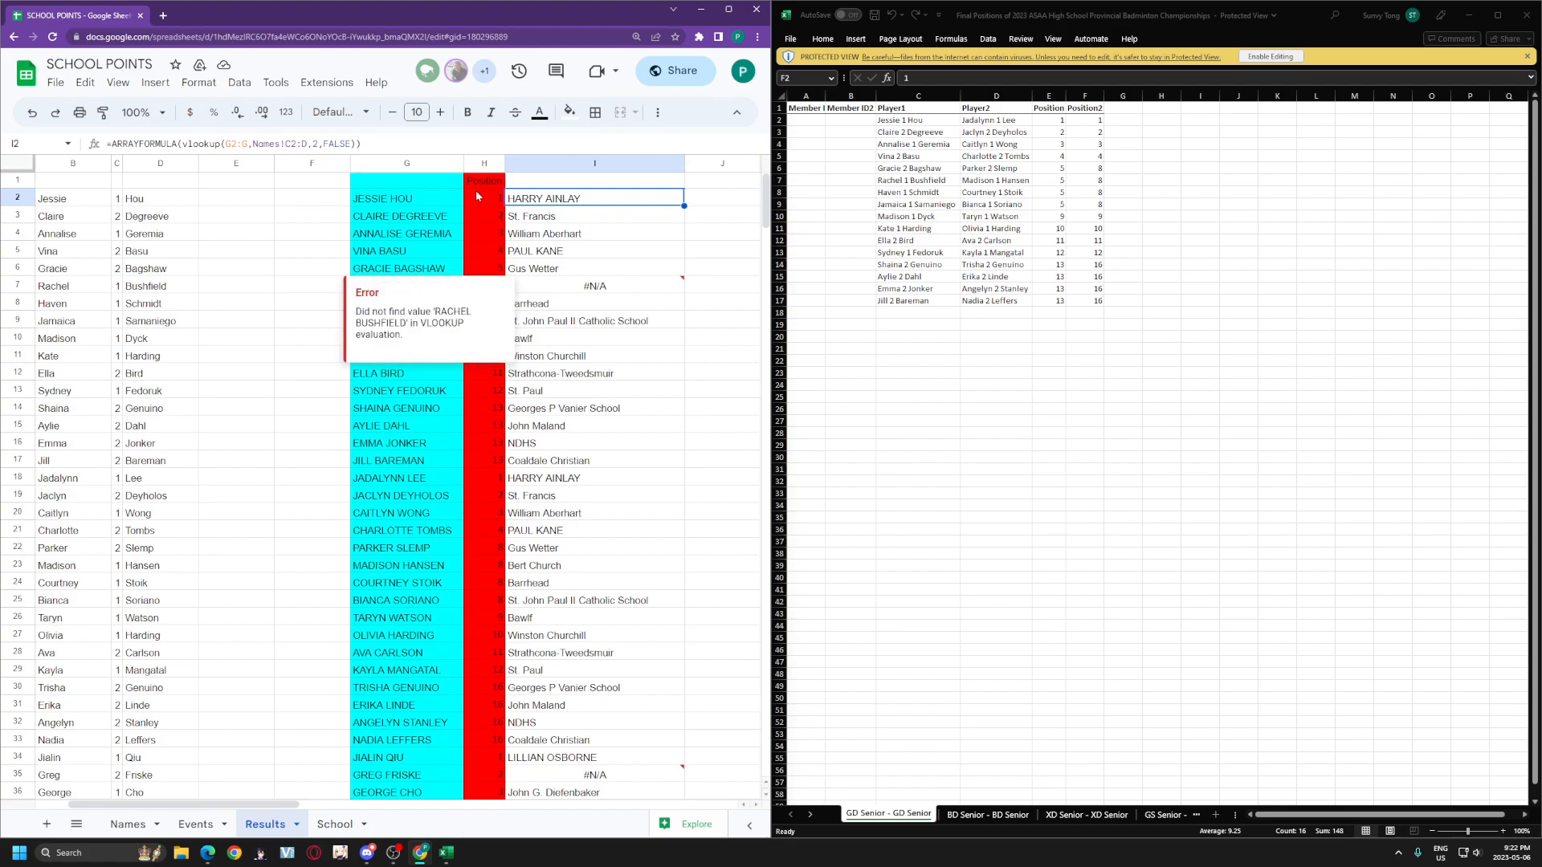
left_click(540, 289)
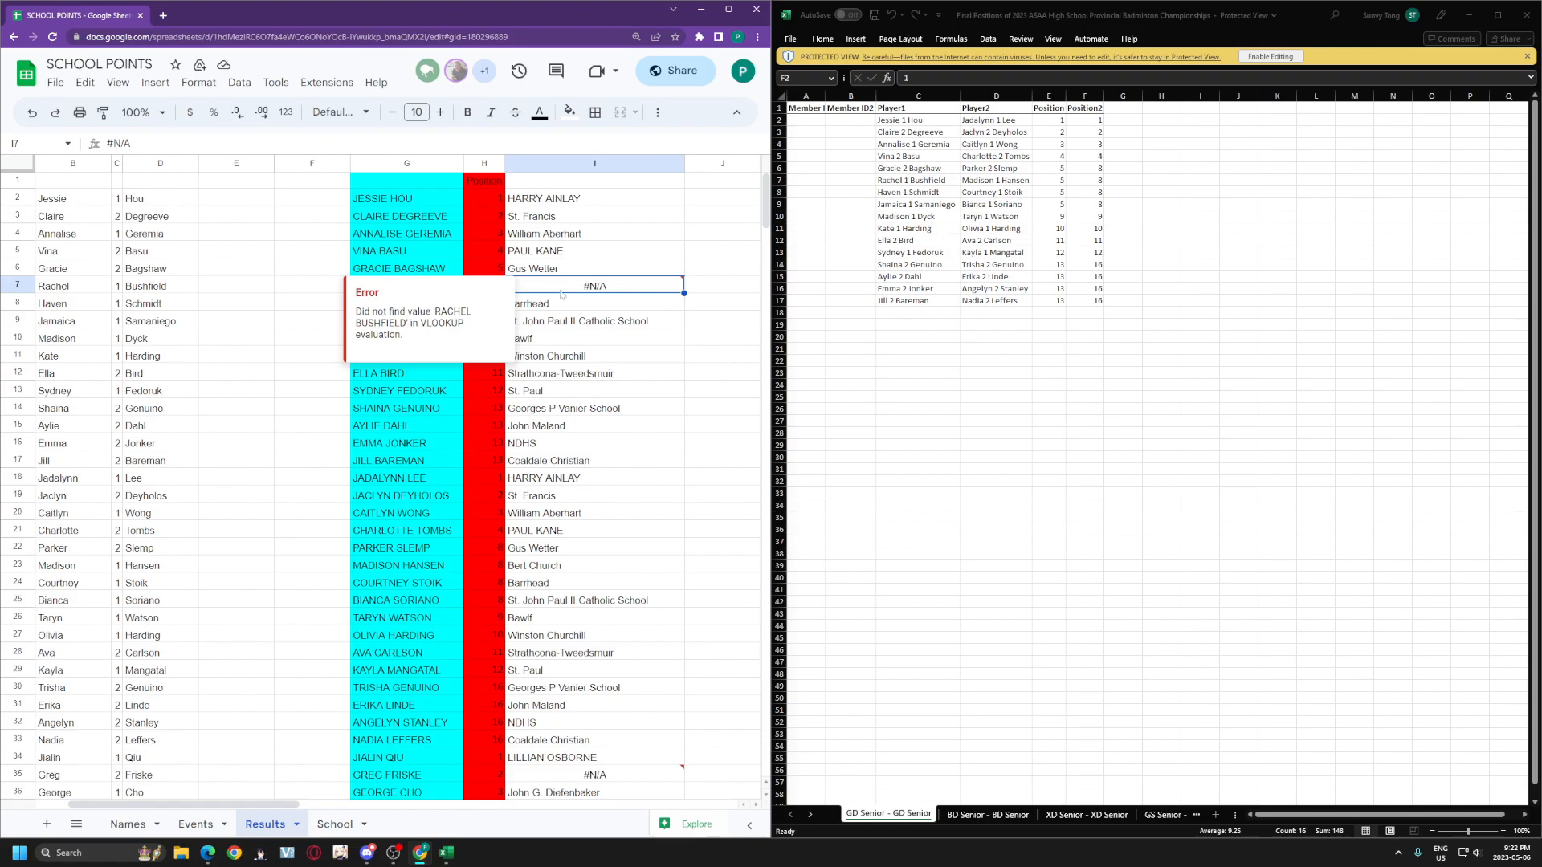
left_click(425, 288)
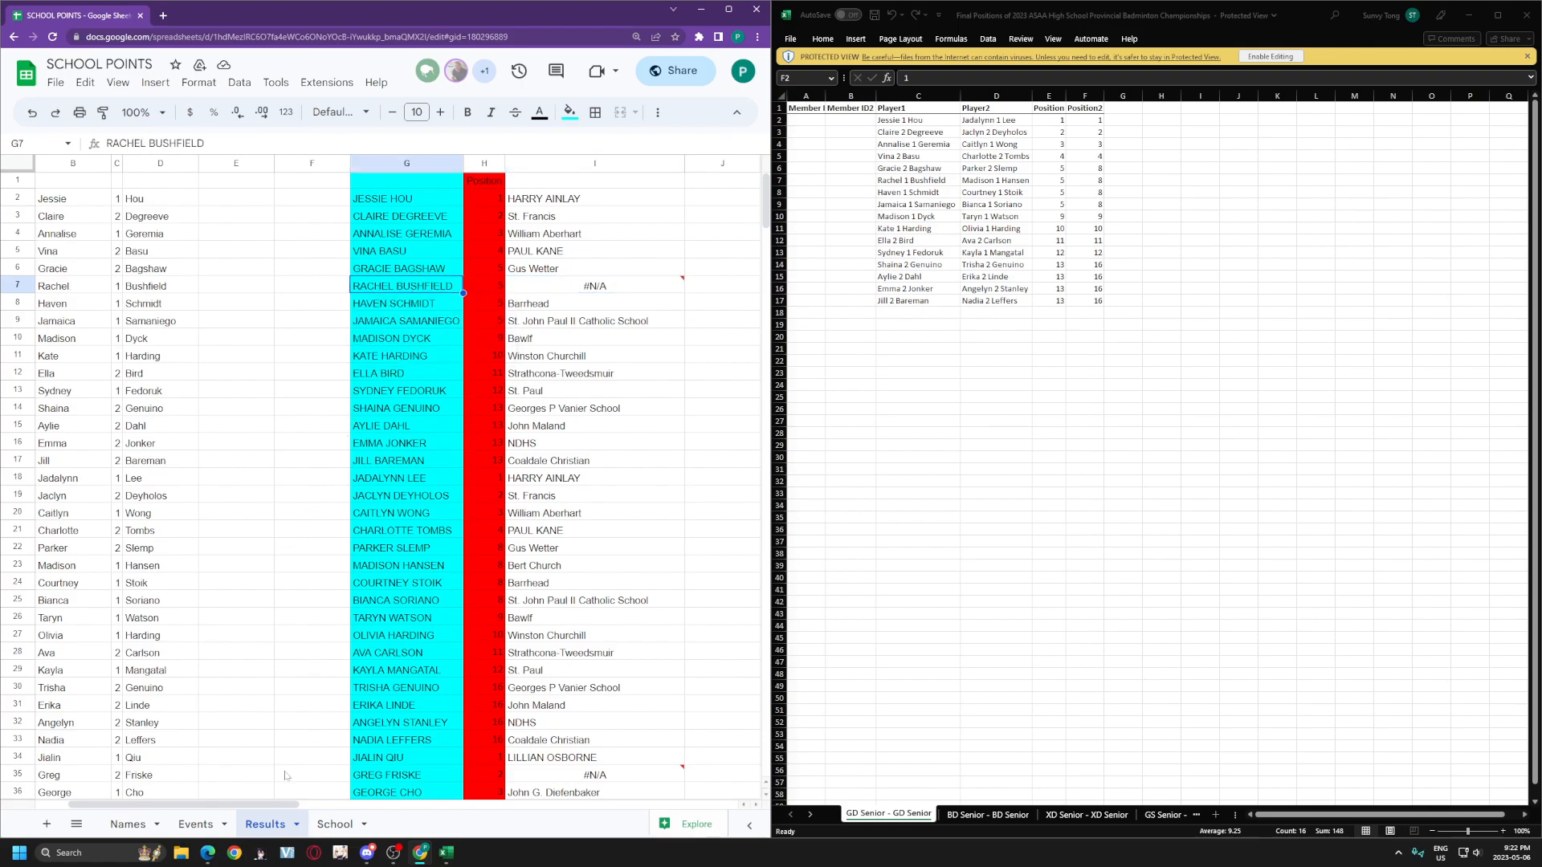
Step: Search the Names sheet for the #N/A player's name and step to the match in row 303
left_click(128, 824)
key("ctrl+f")
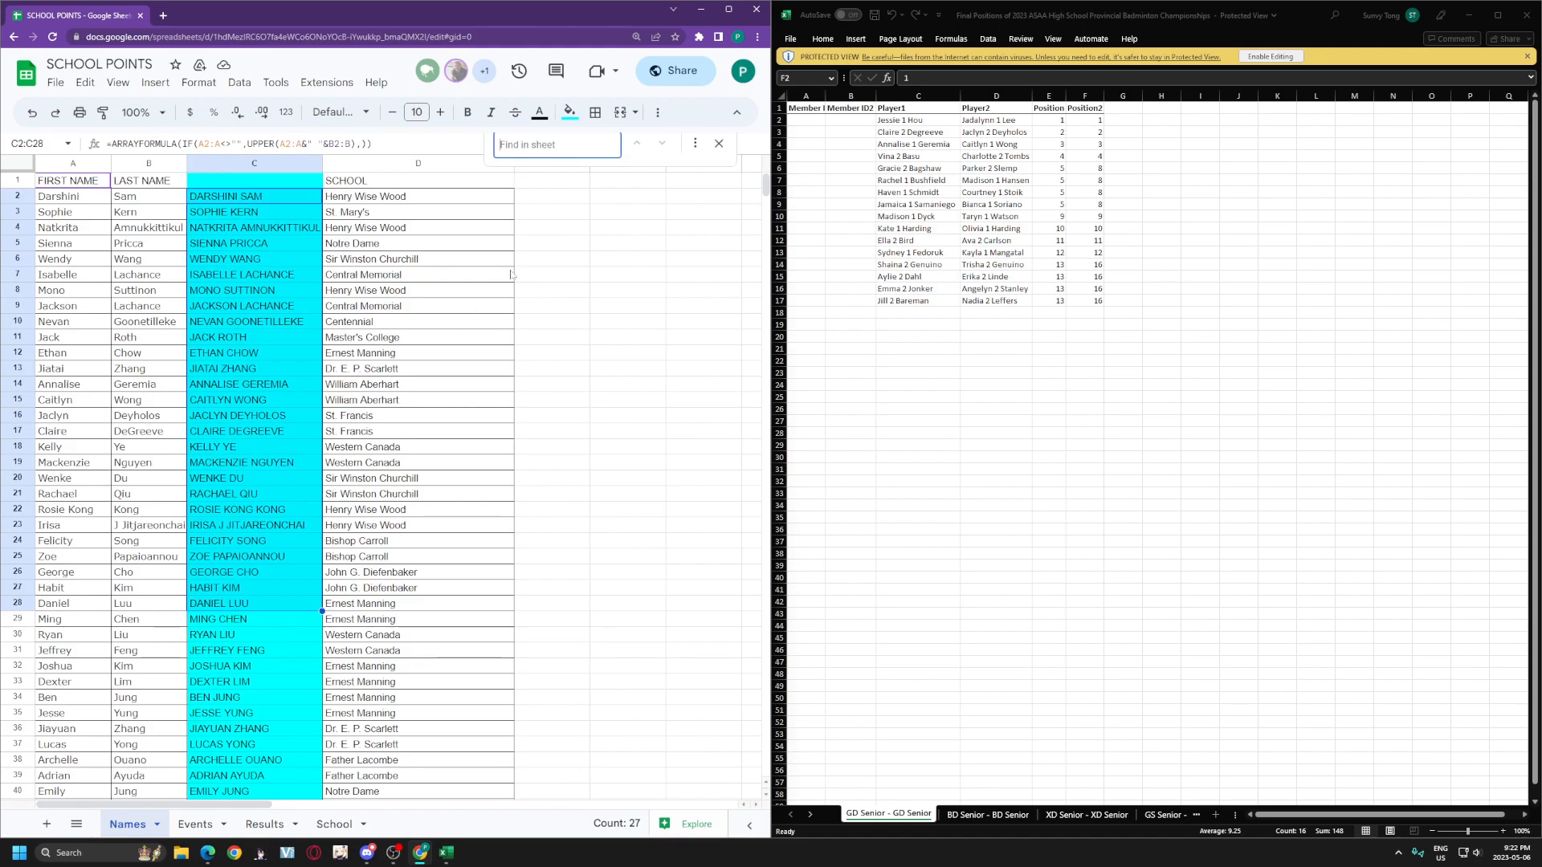
type("RACH")
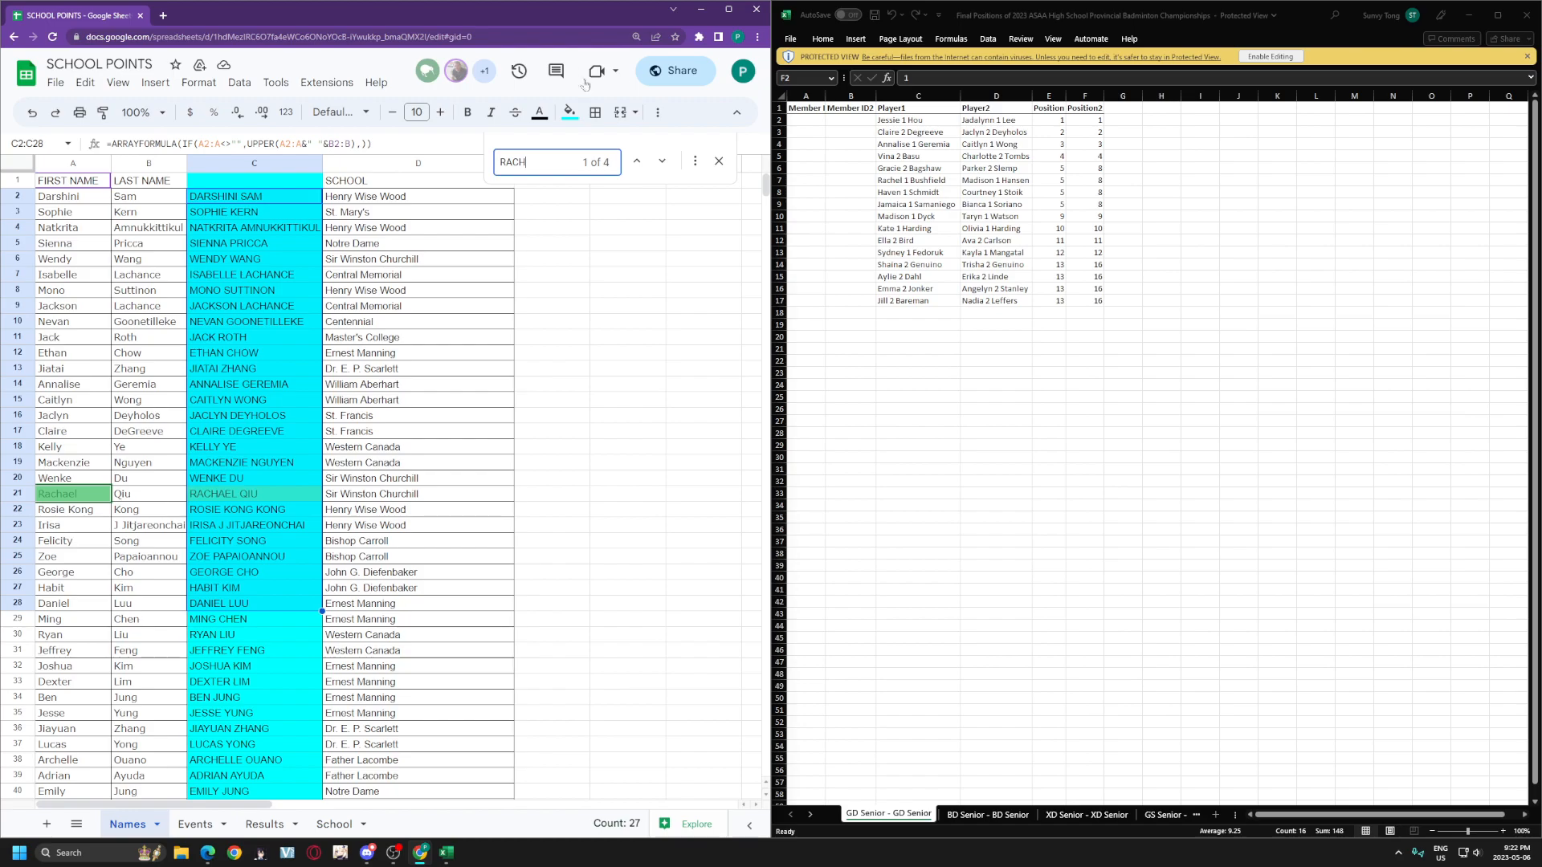
double_click(605, 11)
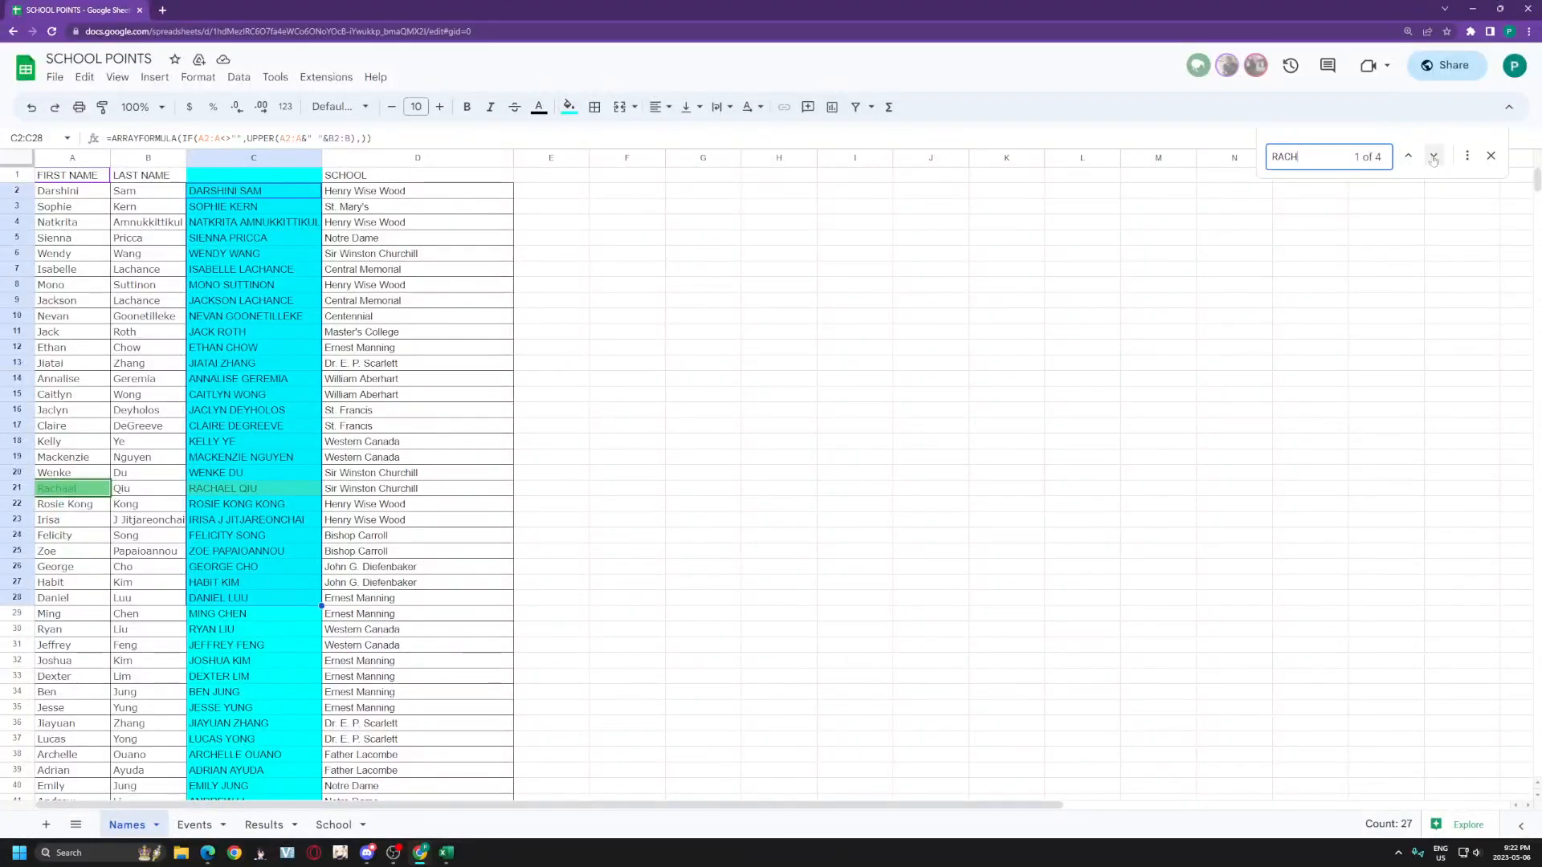
left_click(1433, 157)
left_click(1433, 157)
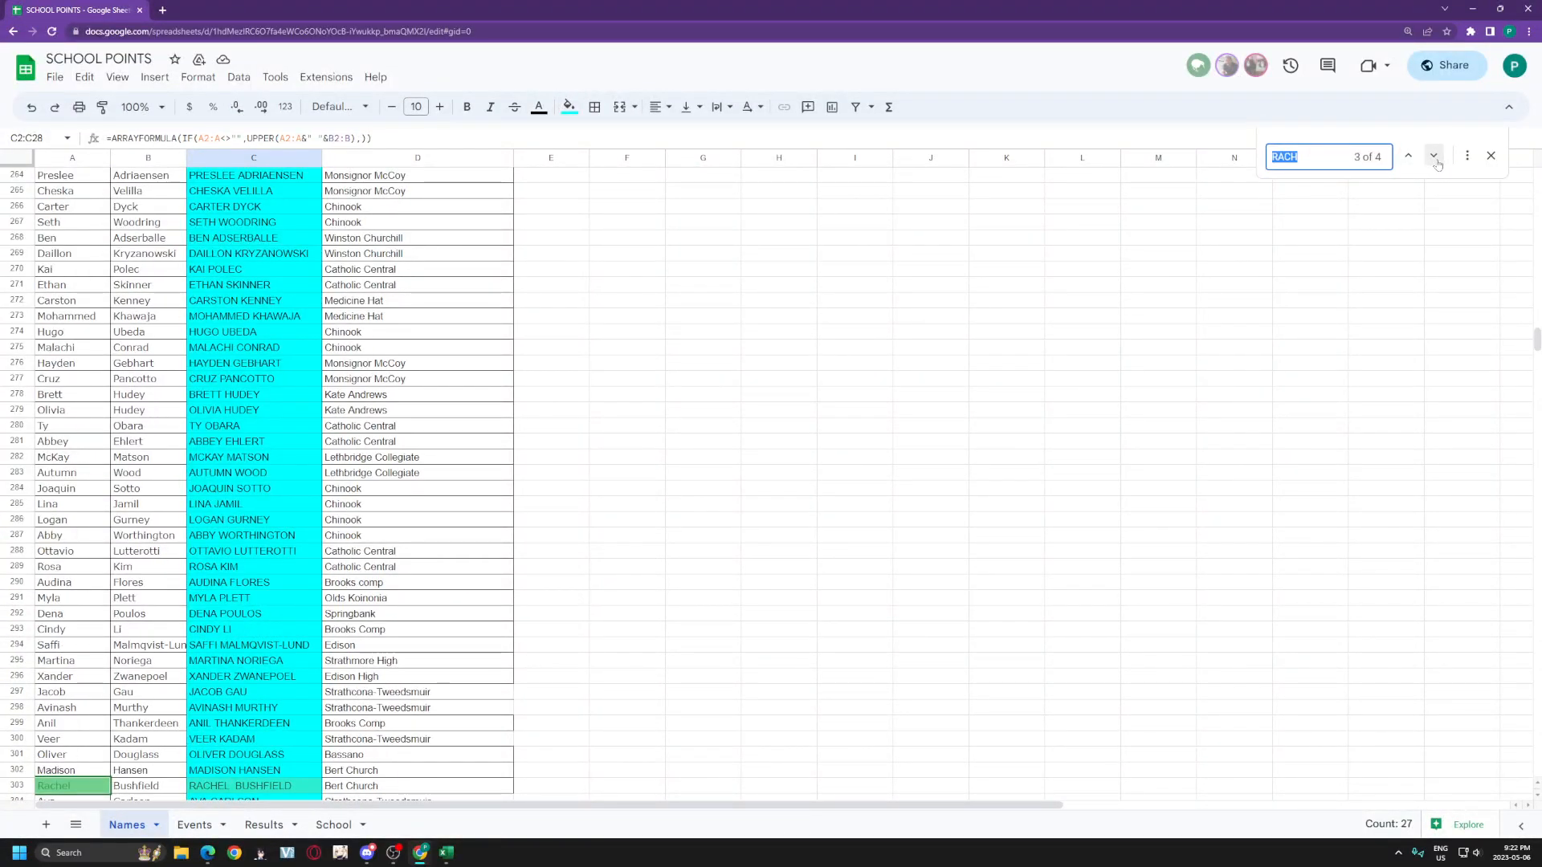
scroll(259, 682, "down", 3)
Step: Copy the player's first and last name from A303:B303
left_click(275, 551)
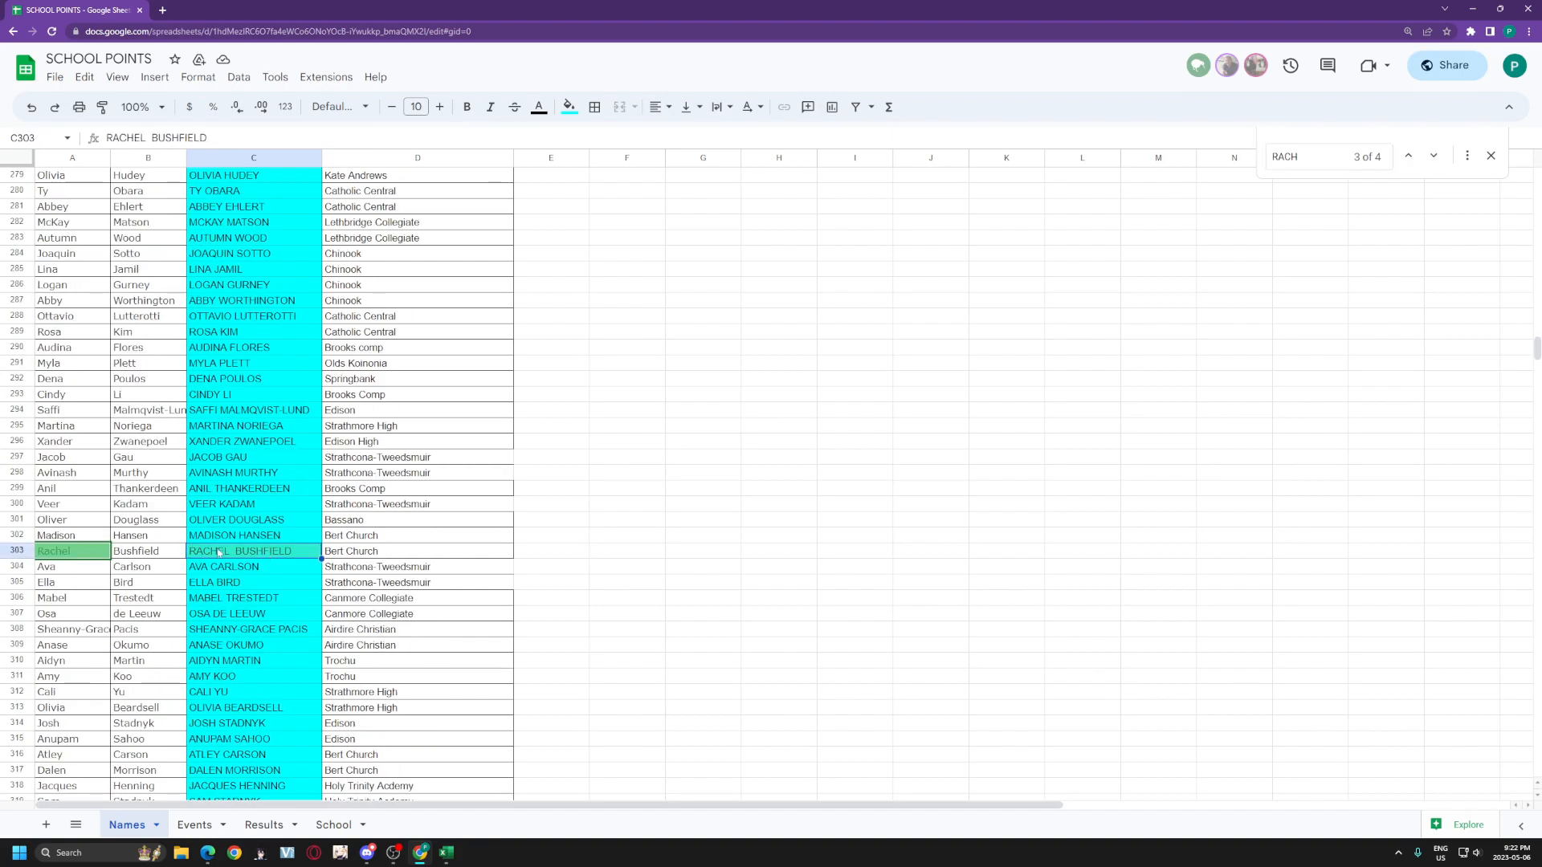
left_click(73, 554)
left_click(151, 550)
left_click_drag(89, 551, 152, 551)
key("ctrl+c")
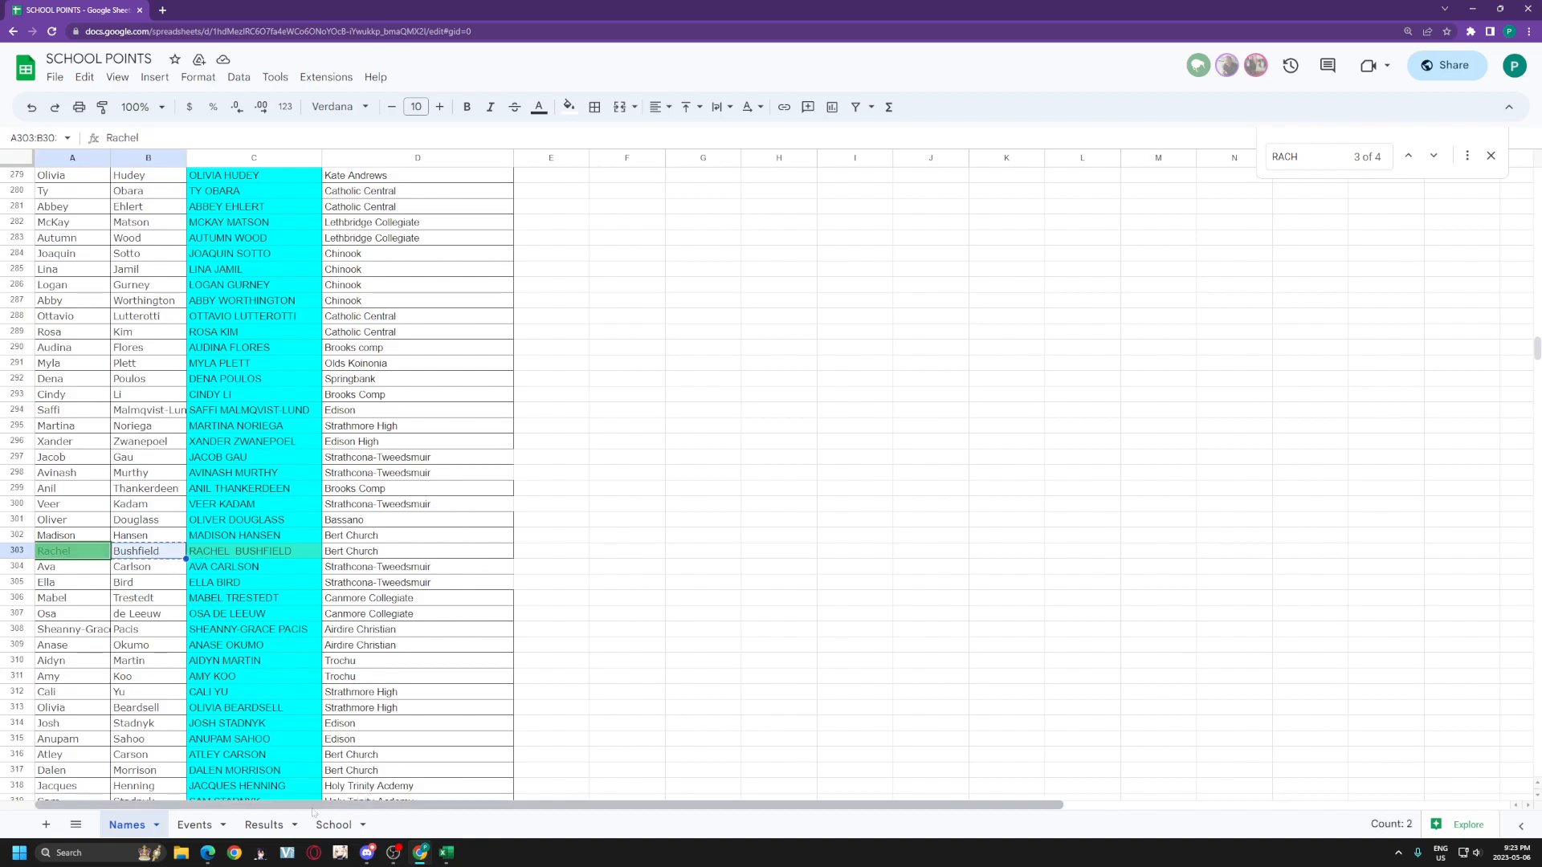
Step: Replace the A7 entry on Results with the first and last name pasted from Names
left_click(334, 825)
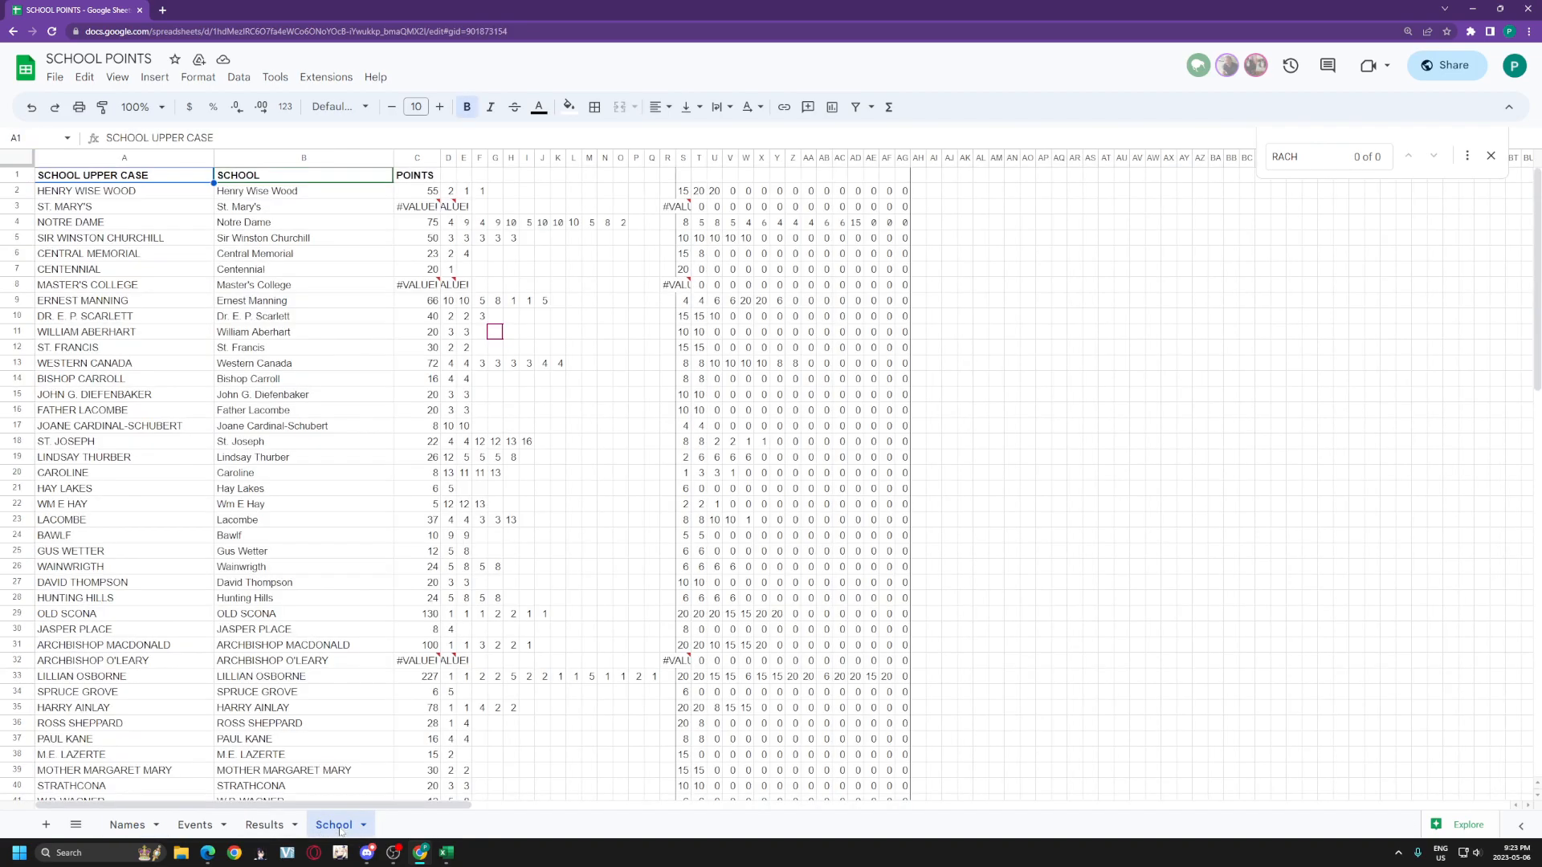
left_click(264, 825)
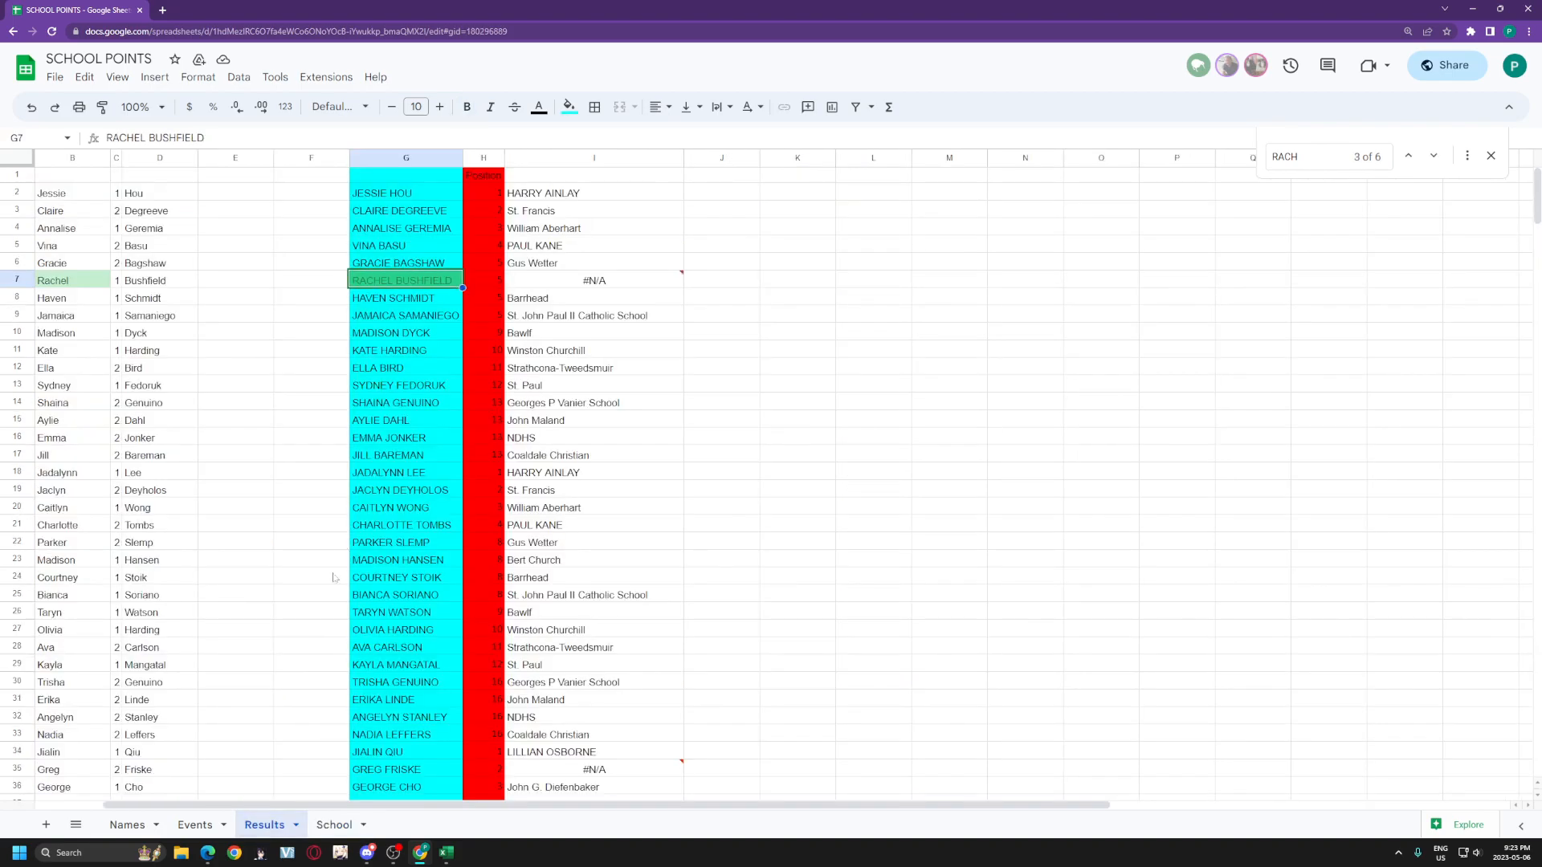
left_click(64, 284)
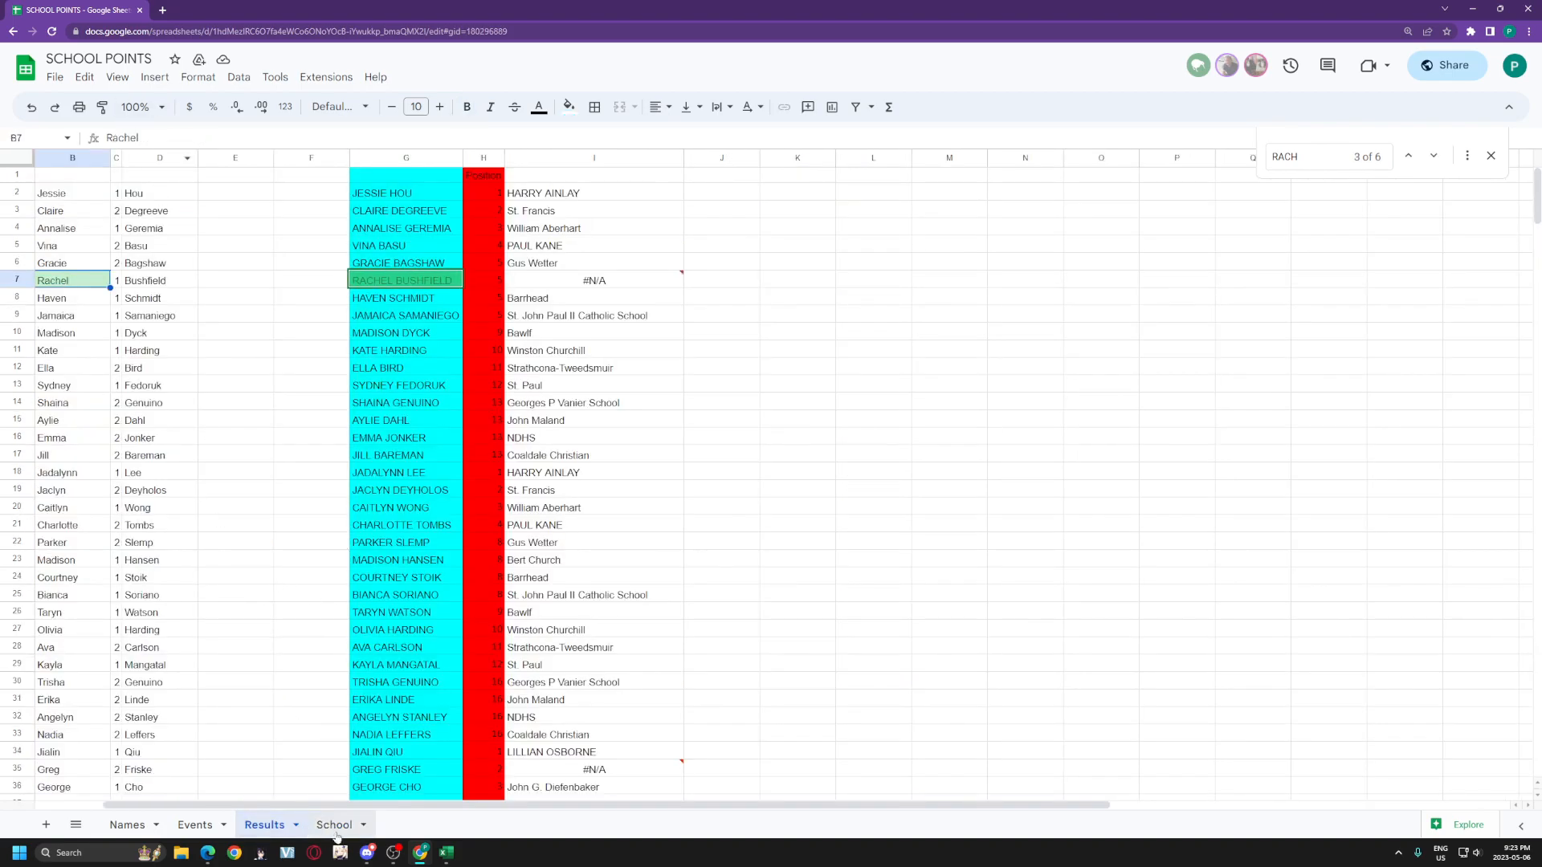
left_click_drag(333, 805, 145, 796)
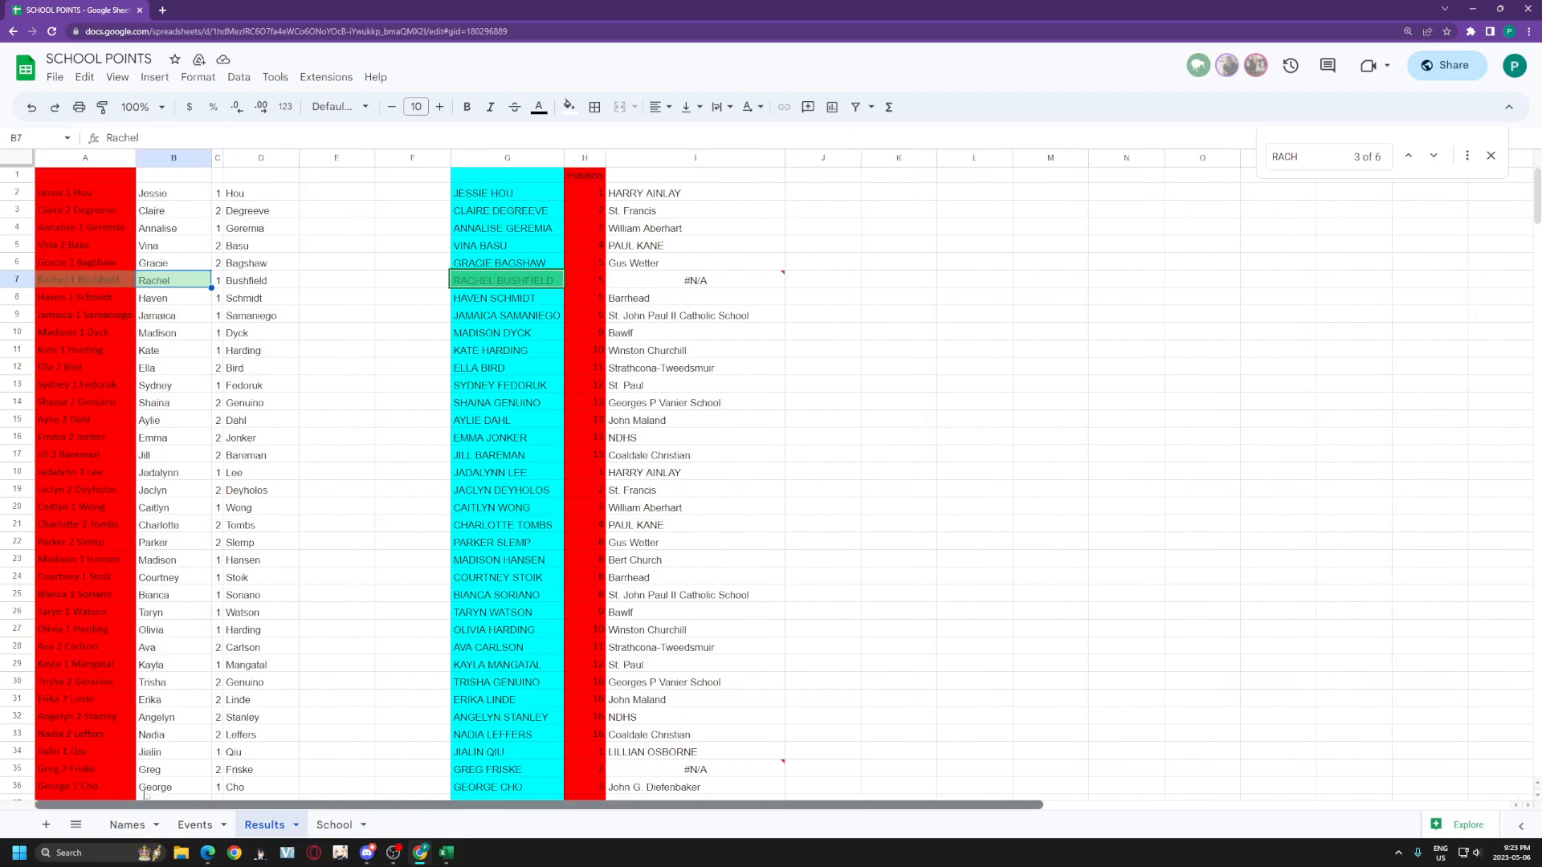
left_click(90, 282)
left_click(193, 138)
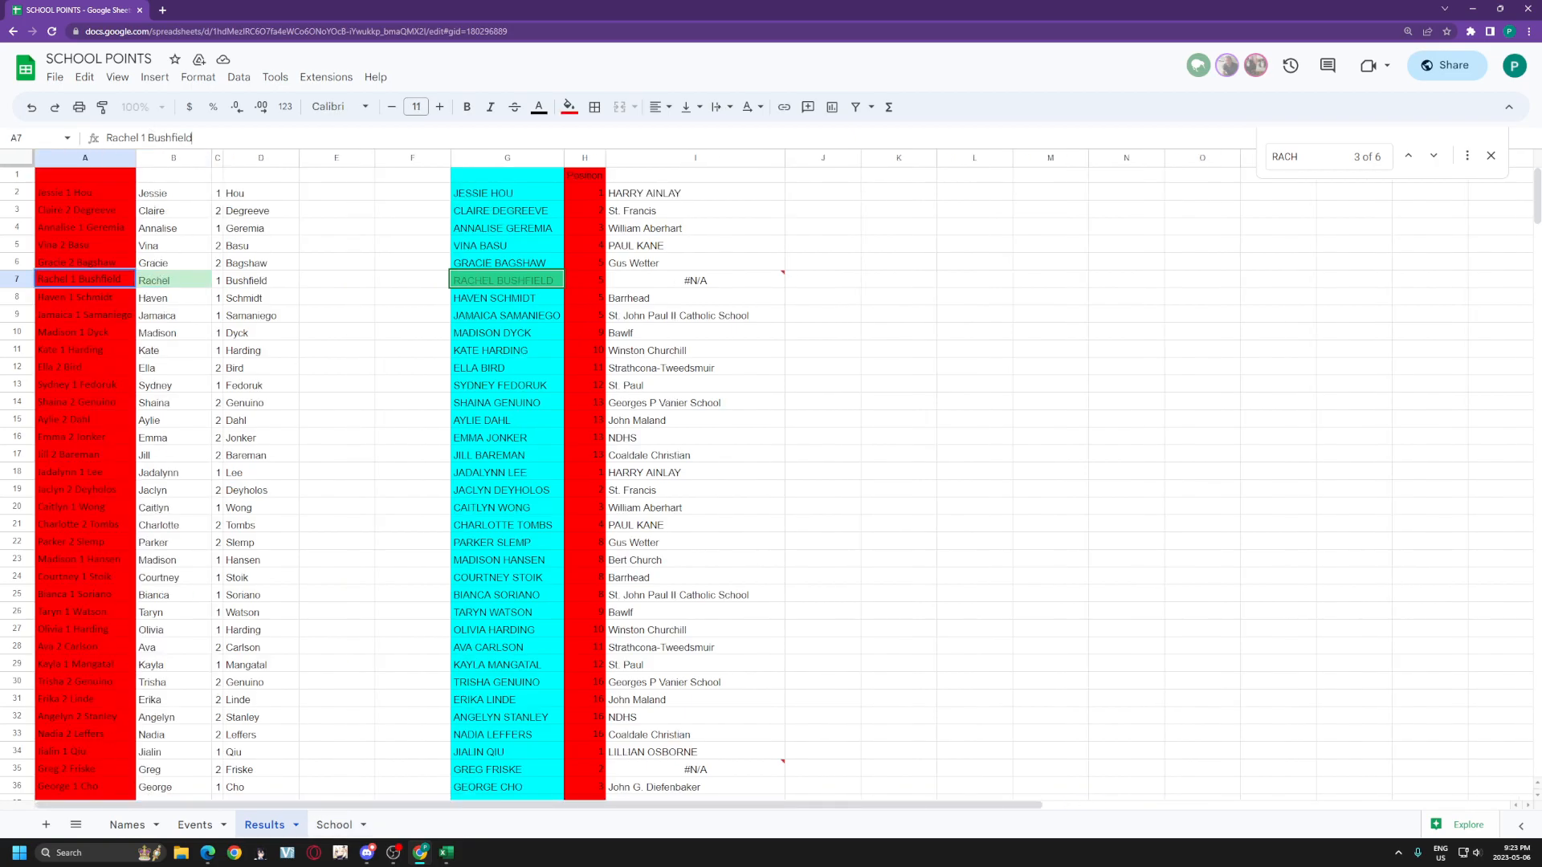
key("ctrl+v")
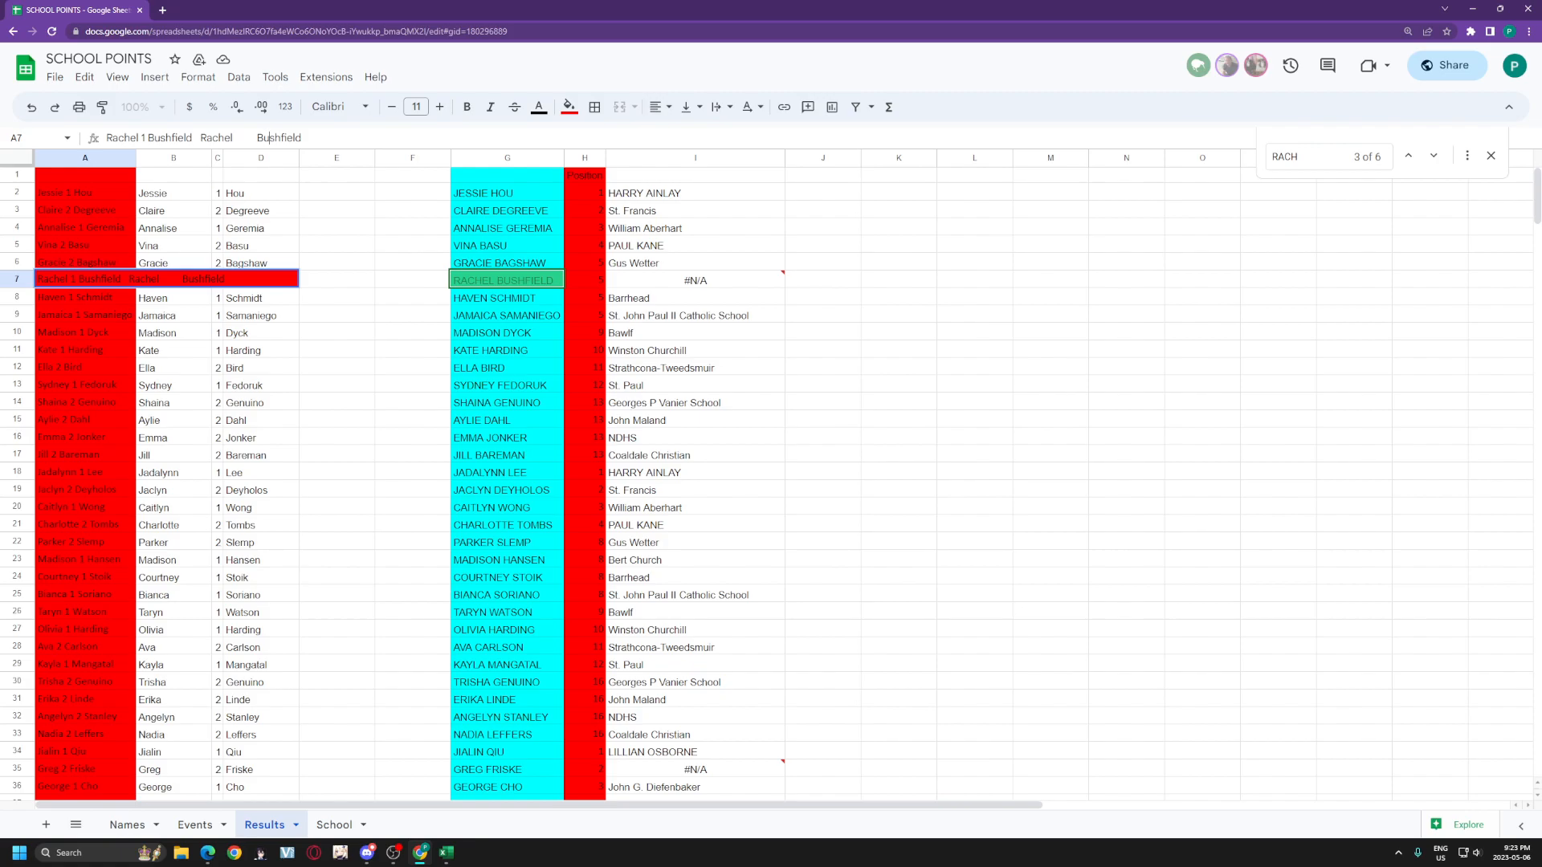
left_click_drag(199, 137, 105, 160)
key("BackSpace")
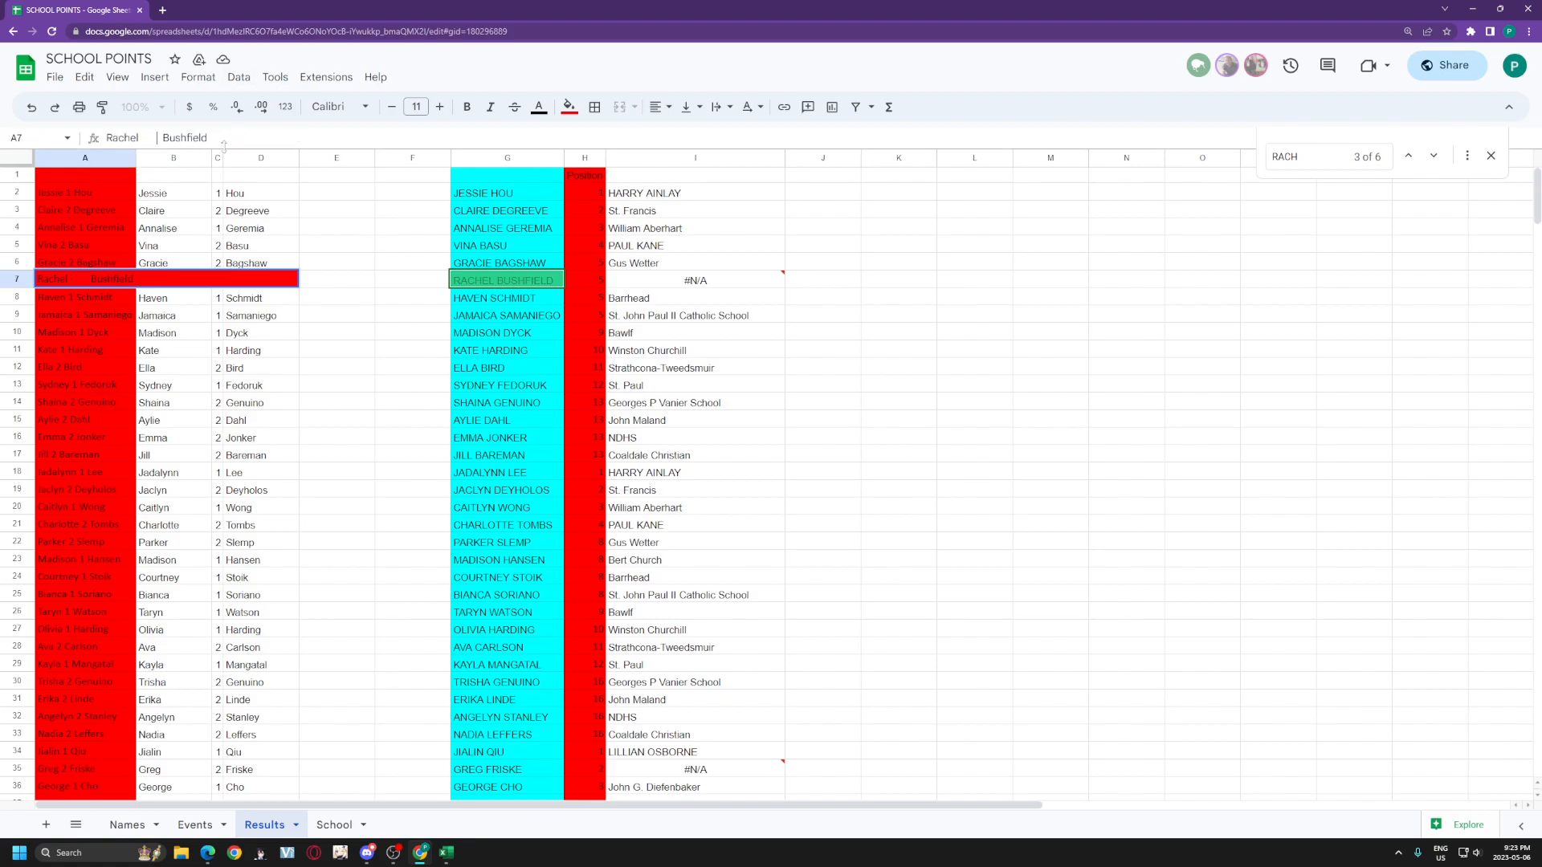
key("Return")
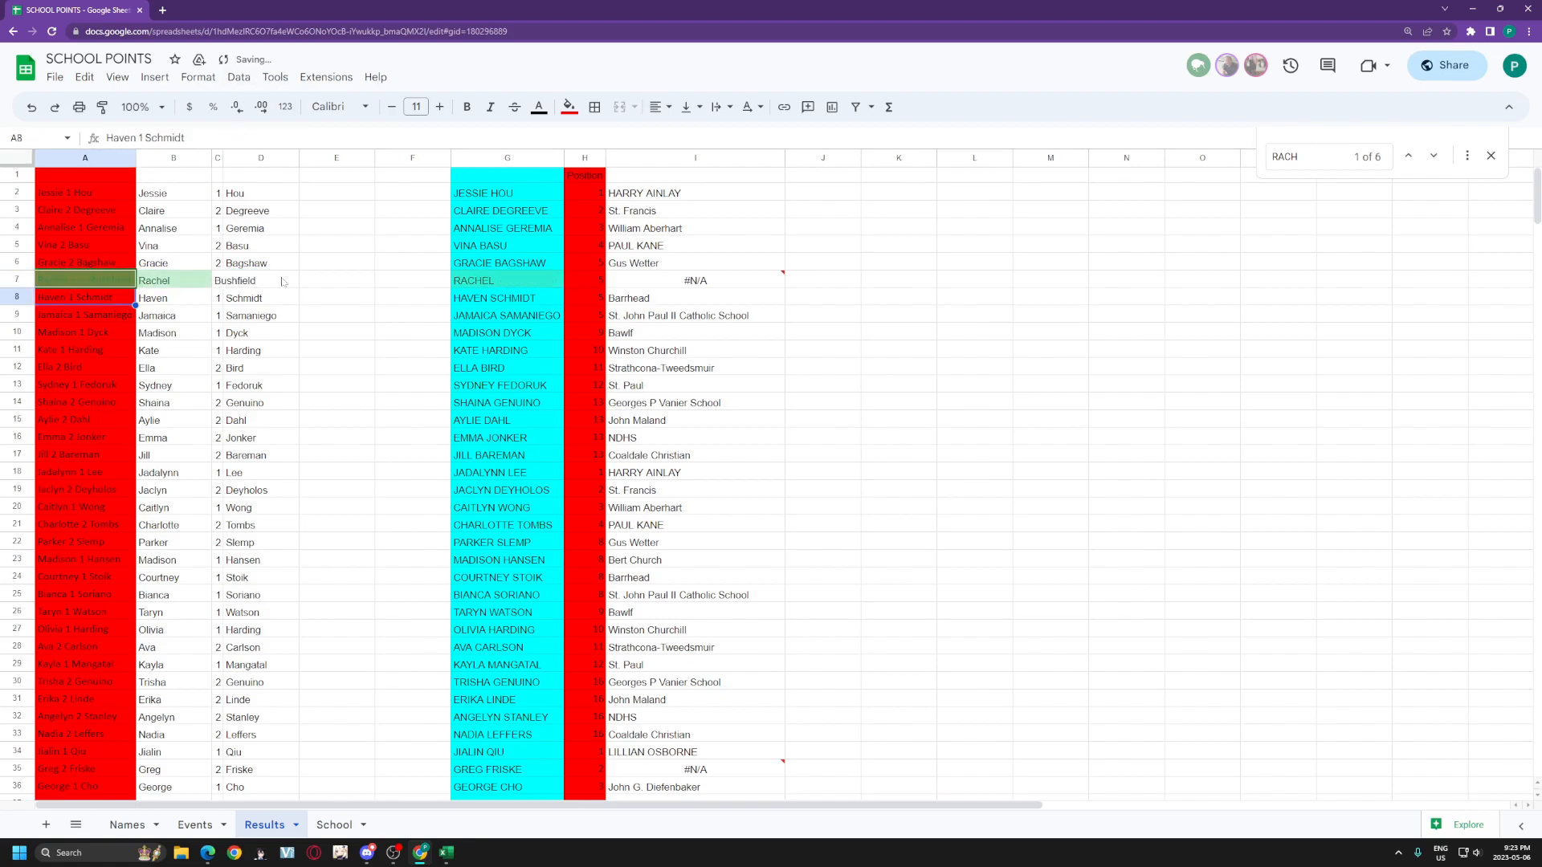
Step: Add 1 to the A7 name entry and recheck the #N/A school lookup in I7
left_click(119, 281)
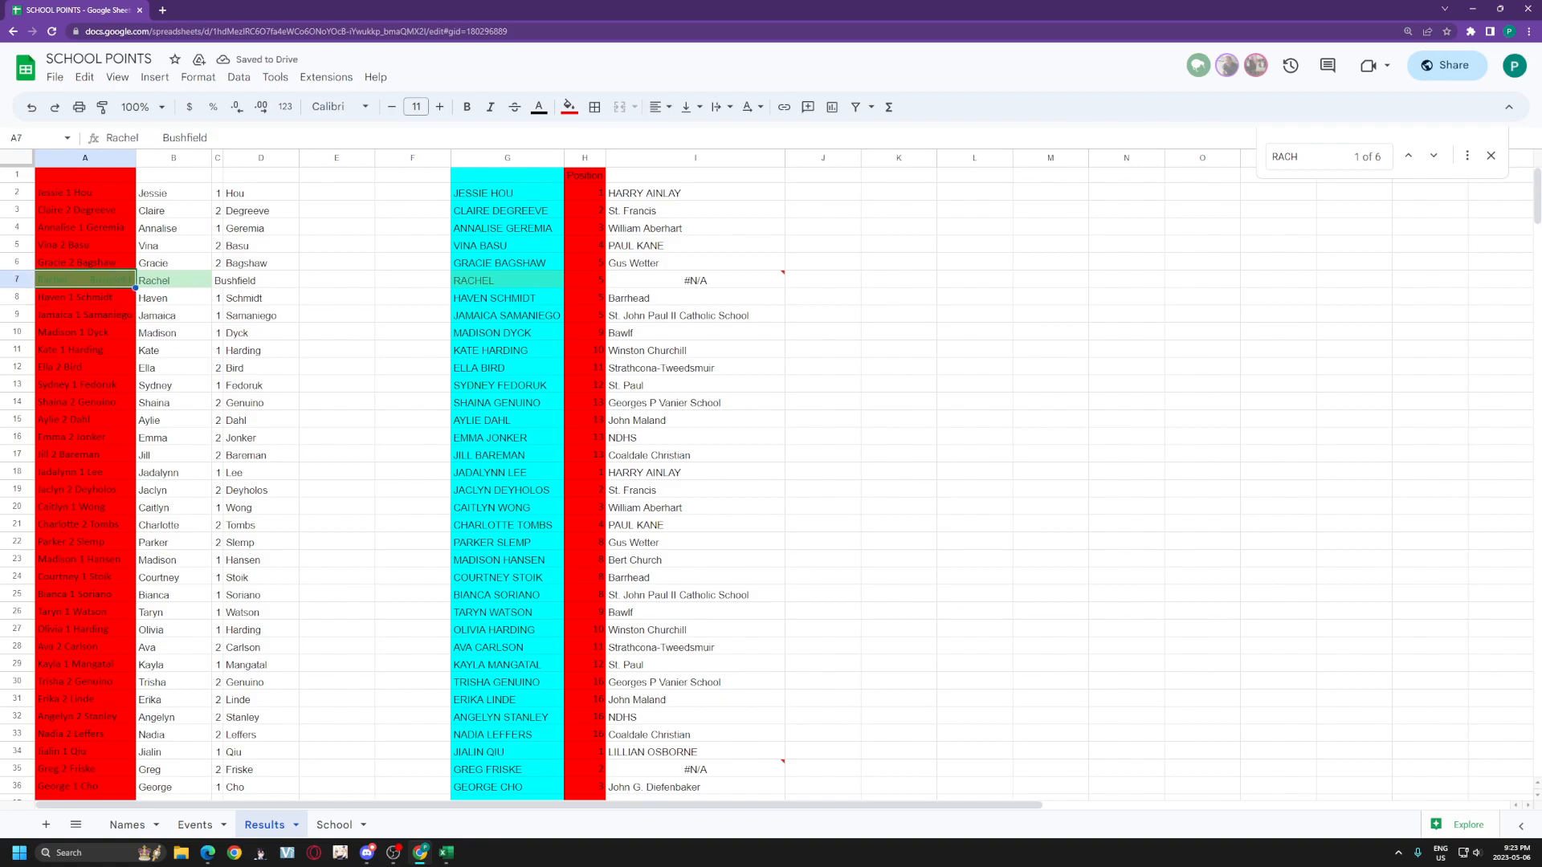
left_click(151, 138)
type("1")
key("Return")
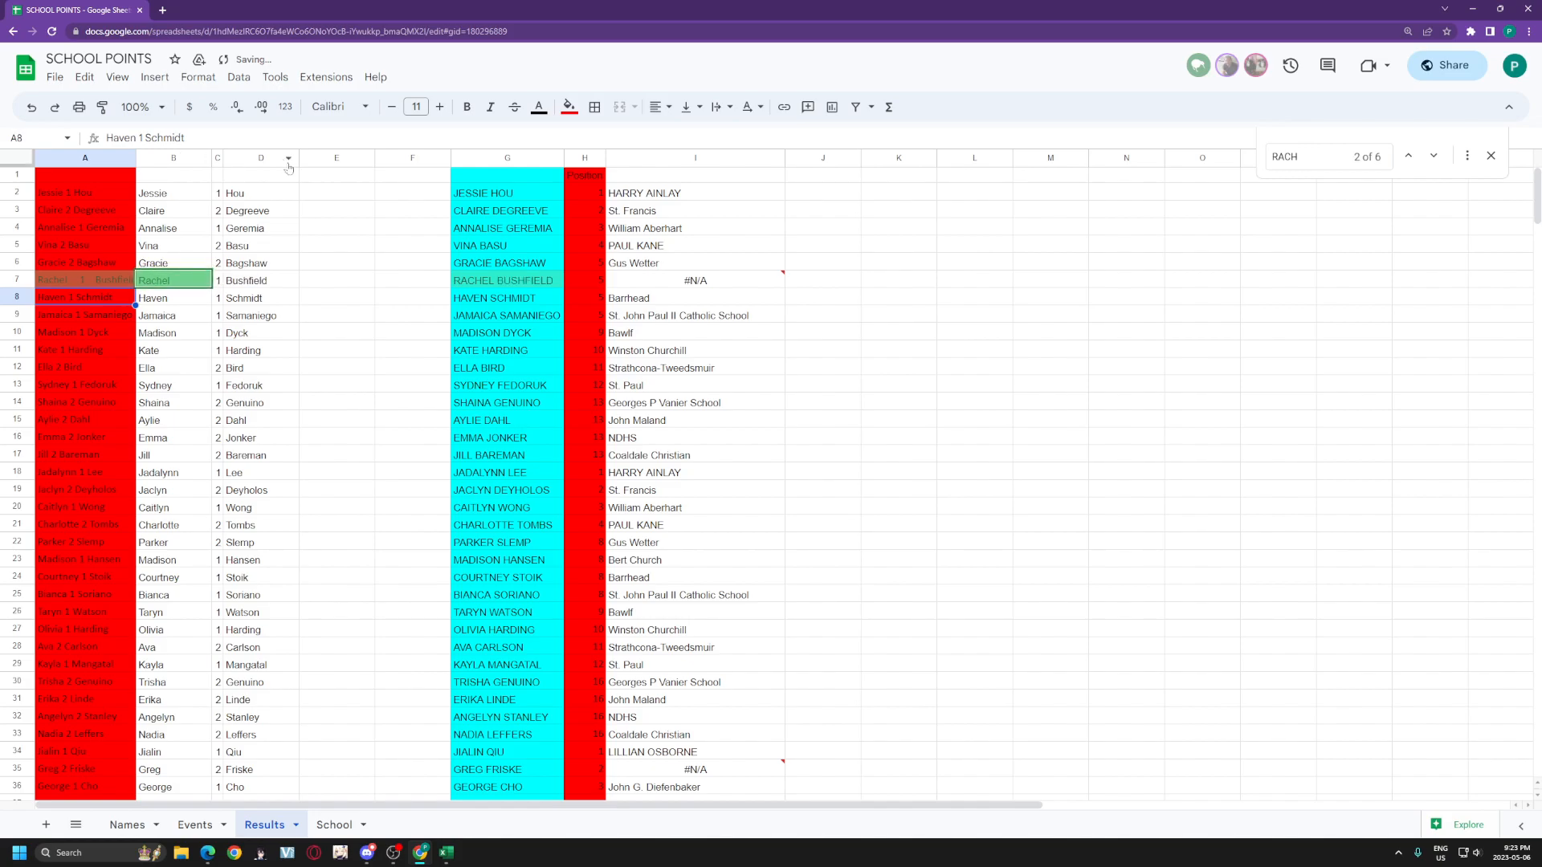
left_click(655, 281)
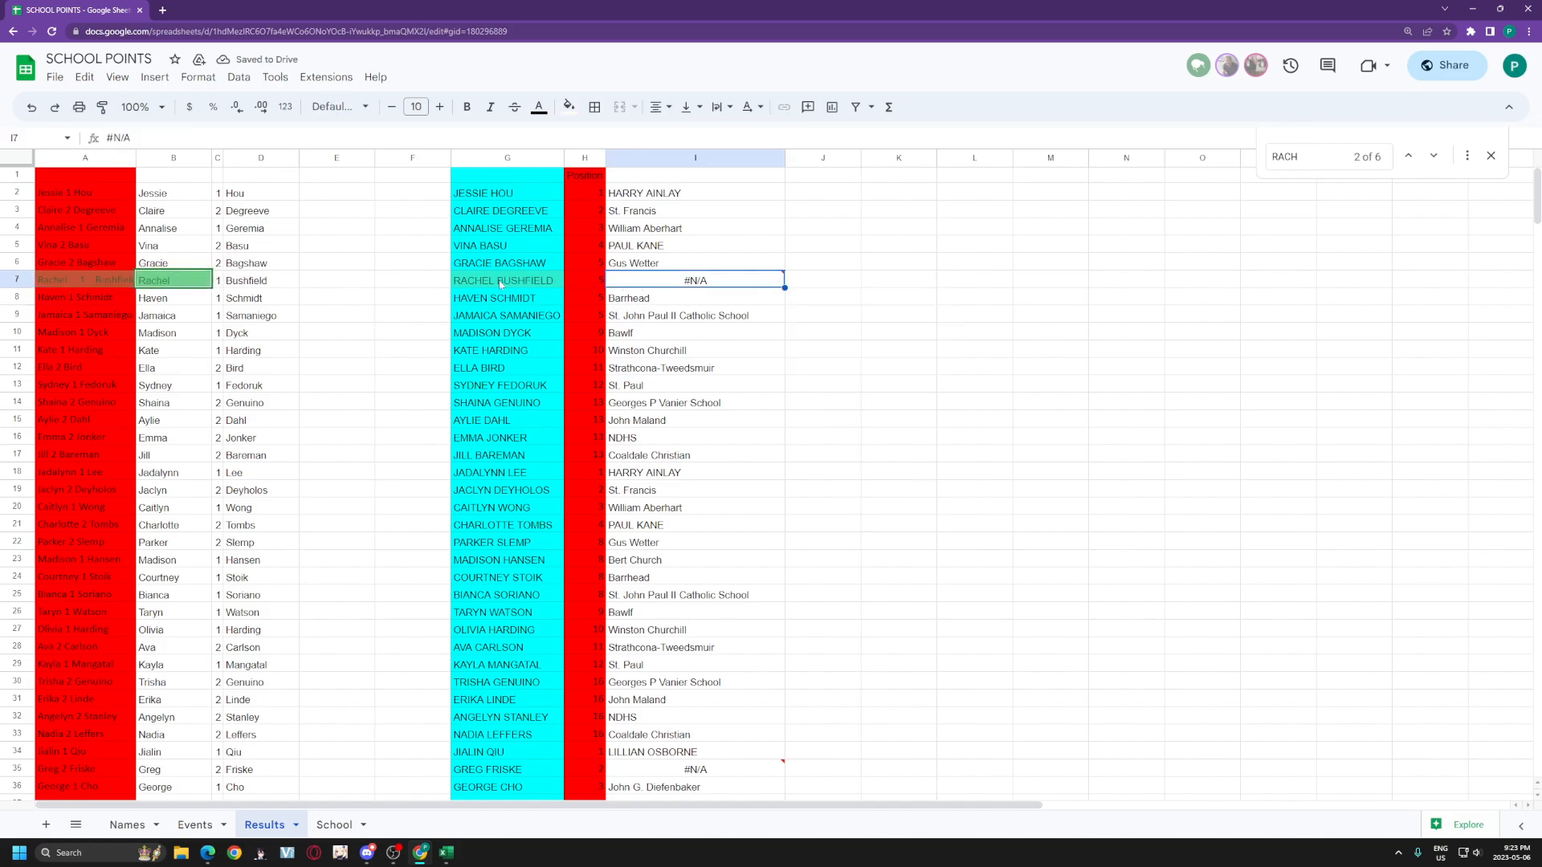
Step: Jump to the player's row 303 on Names and re-enter the first name in A303
key("Return")
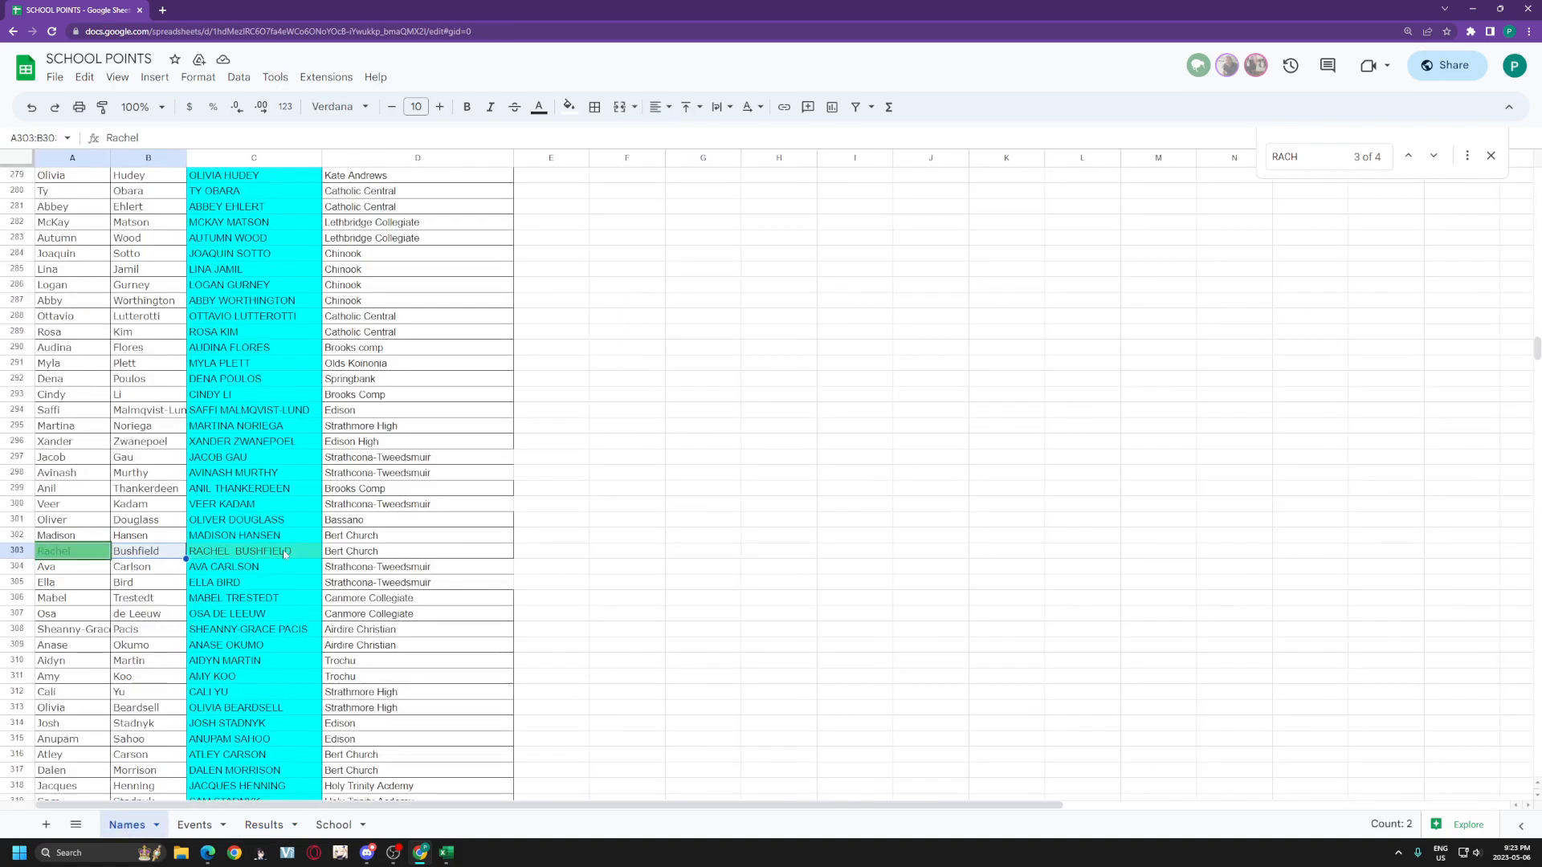
key("Right")
key("Right")
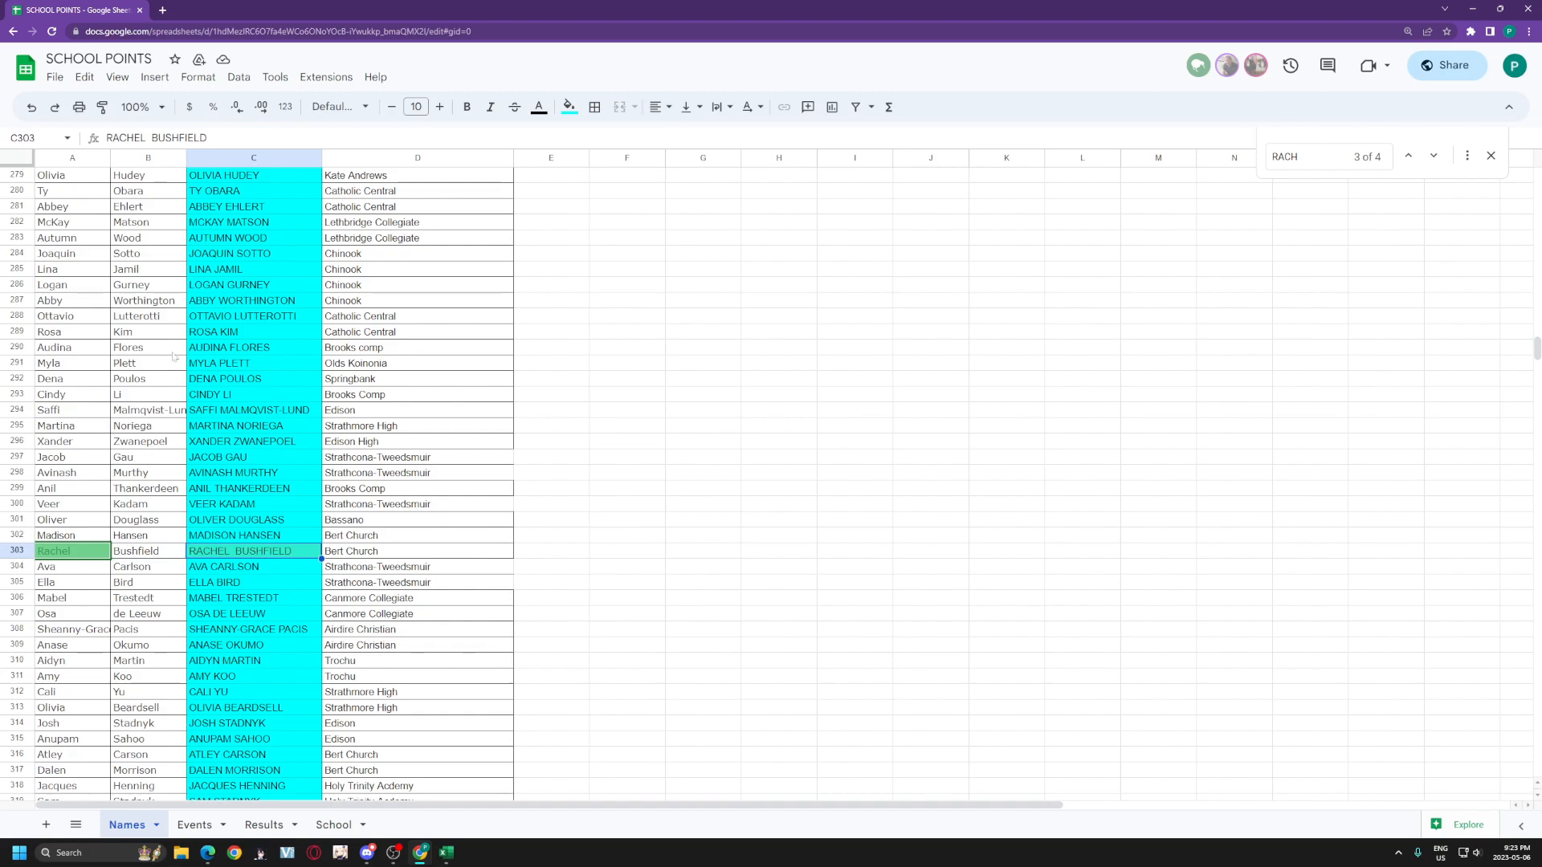
key("Left")
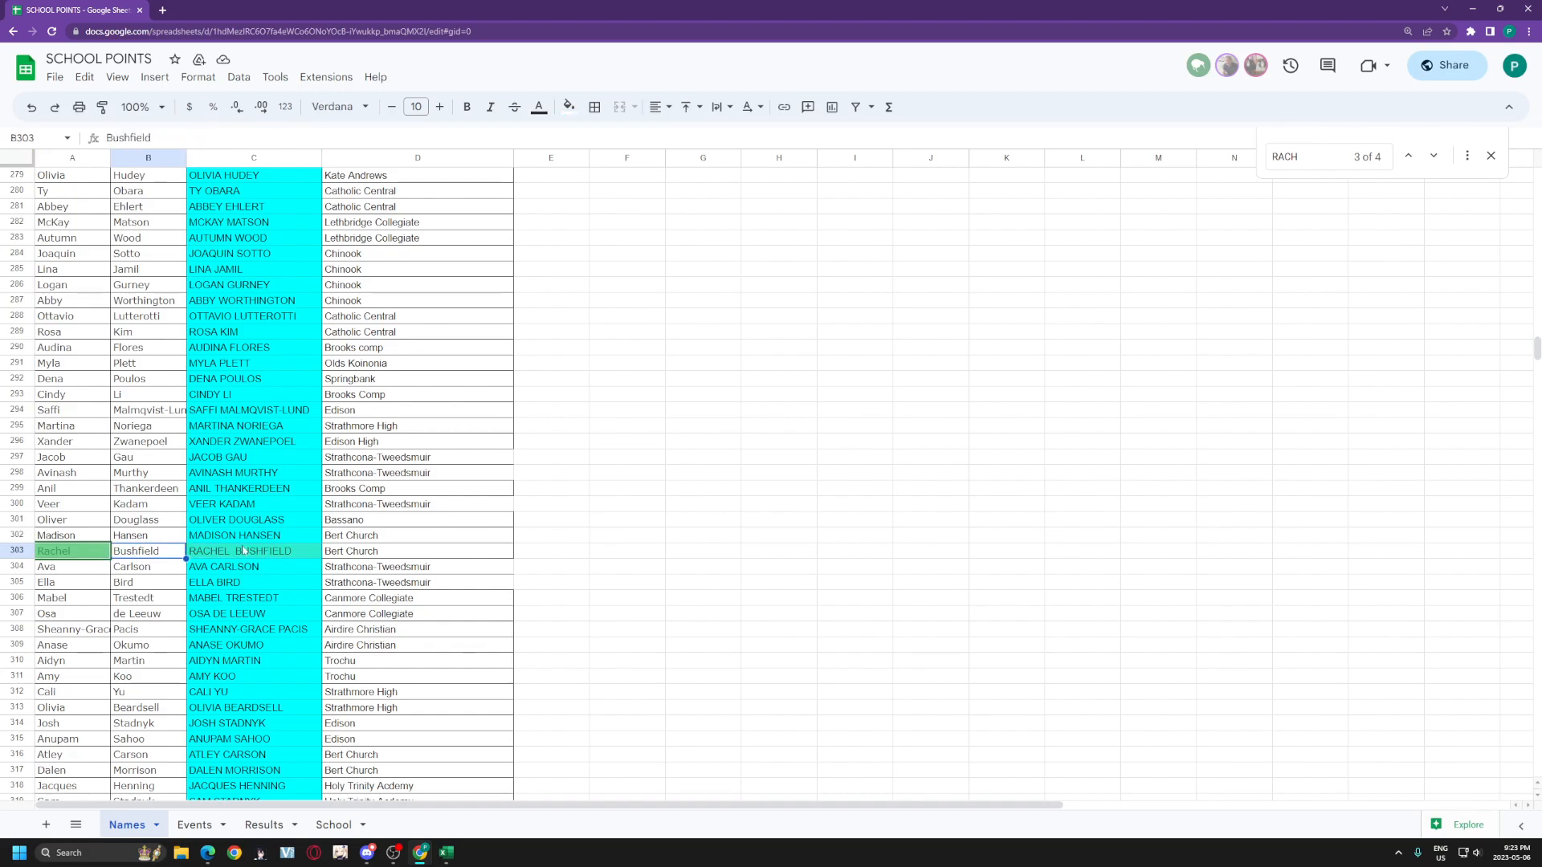
left_click(306, 556)
left_click(173, 552)
left_click(153, 138)
key("Left")
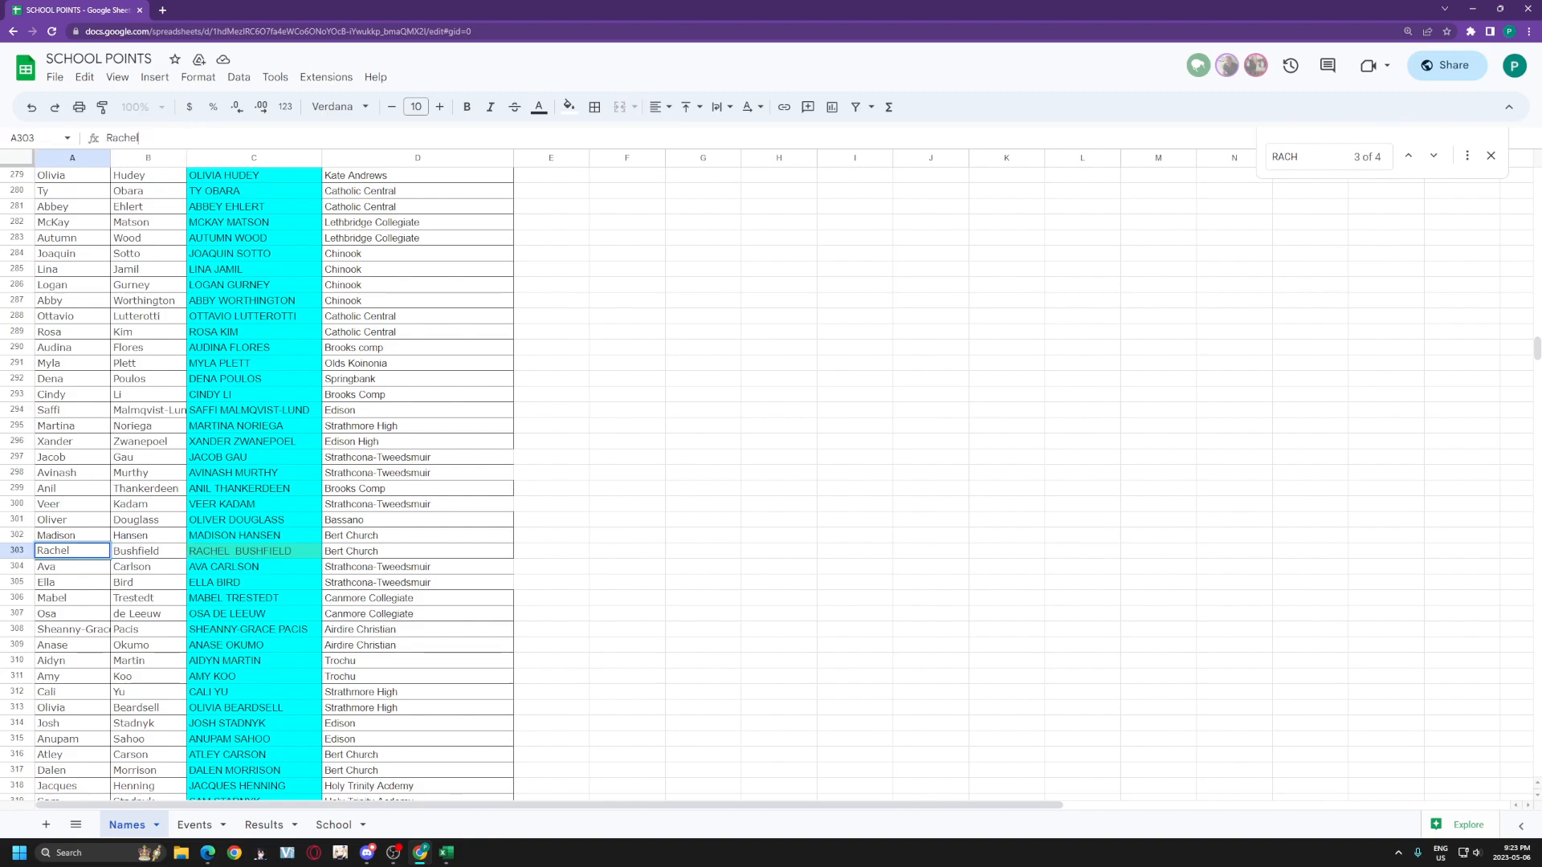
key("Return")
Step: Recheck the Results lookup, then return to the Names C2 full-name formula
left_click(194, 825)
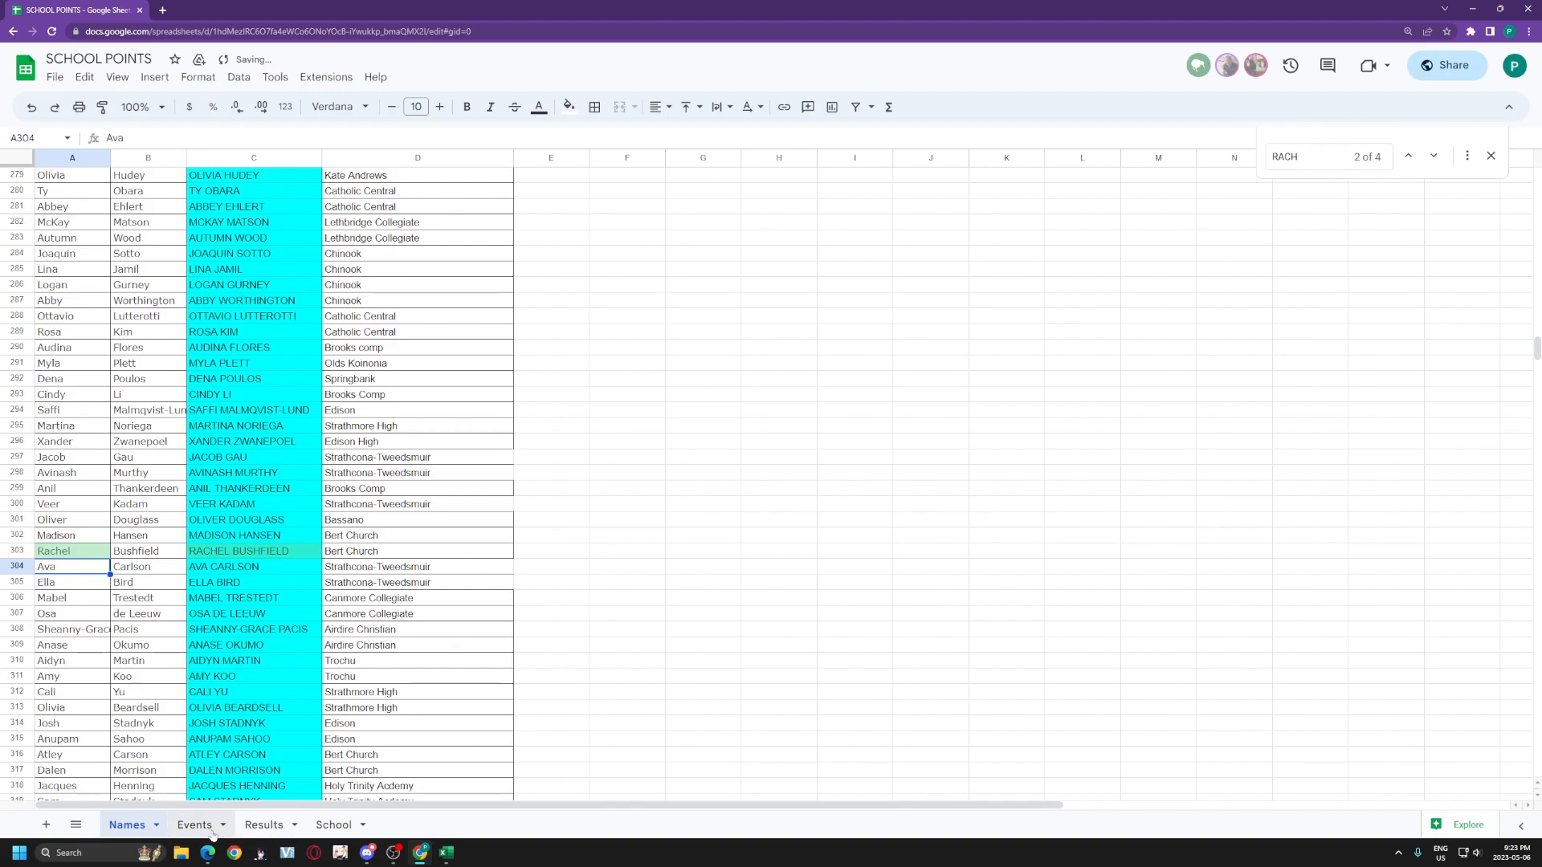
left_click(245, 825)
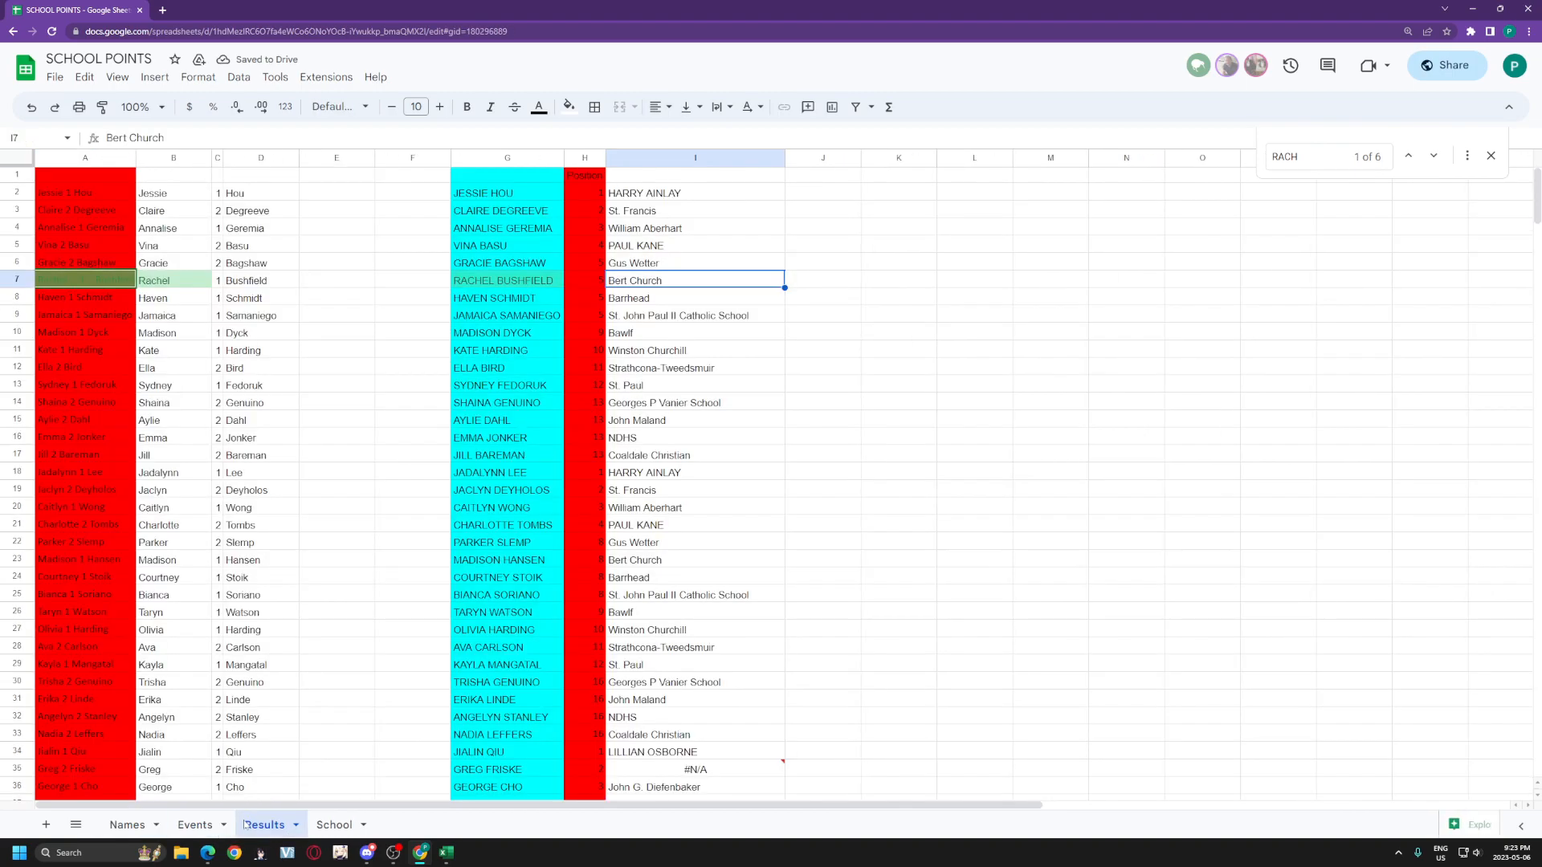
left_click(127, 824)
scroll(178, 776, "up", 20)
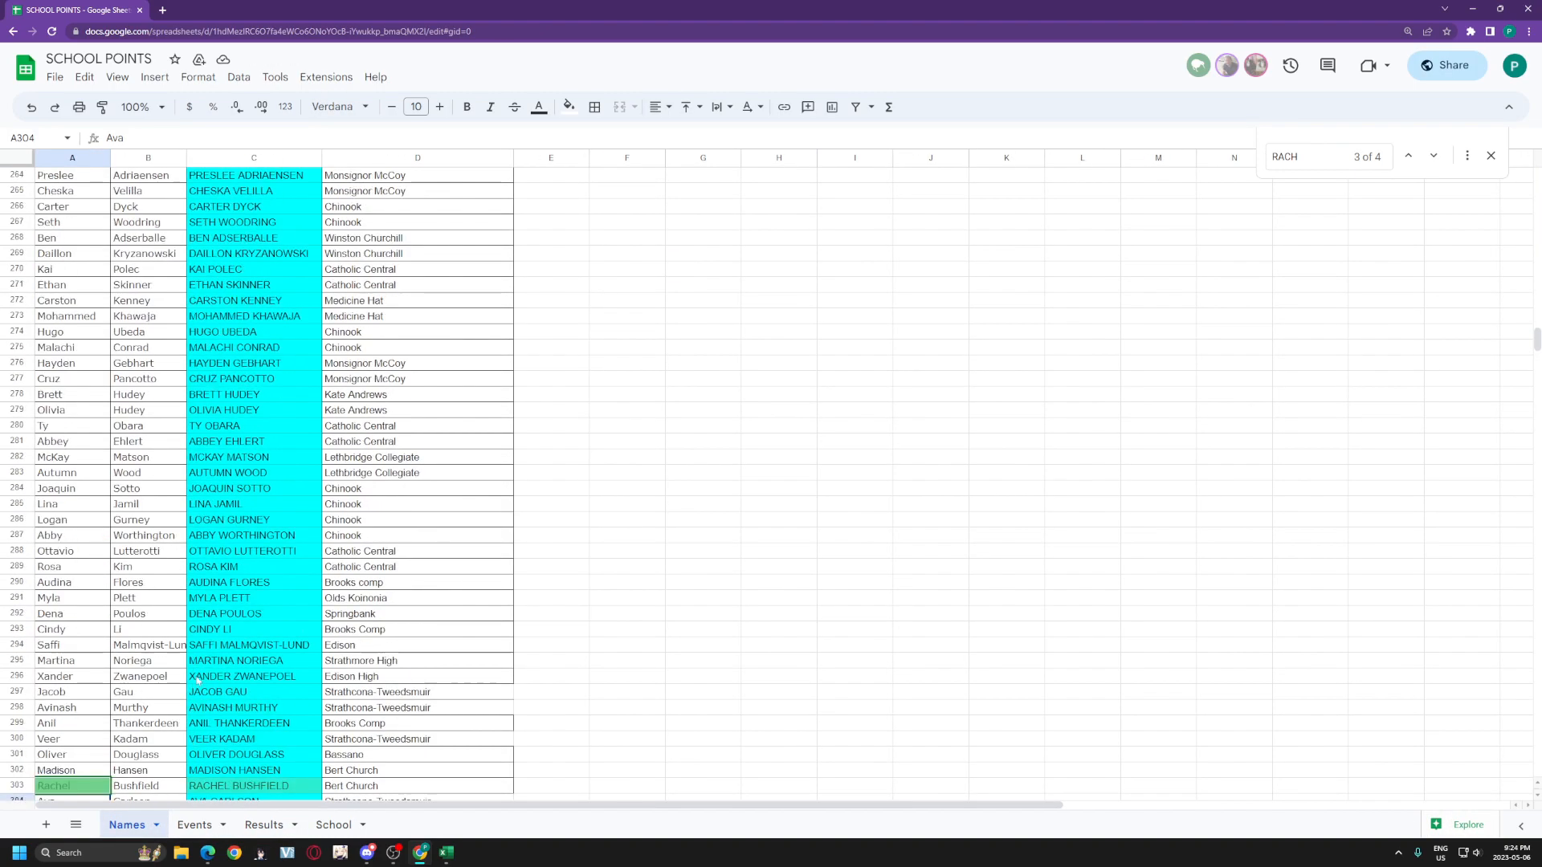
scroll(215, 616, "up", 20)
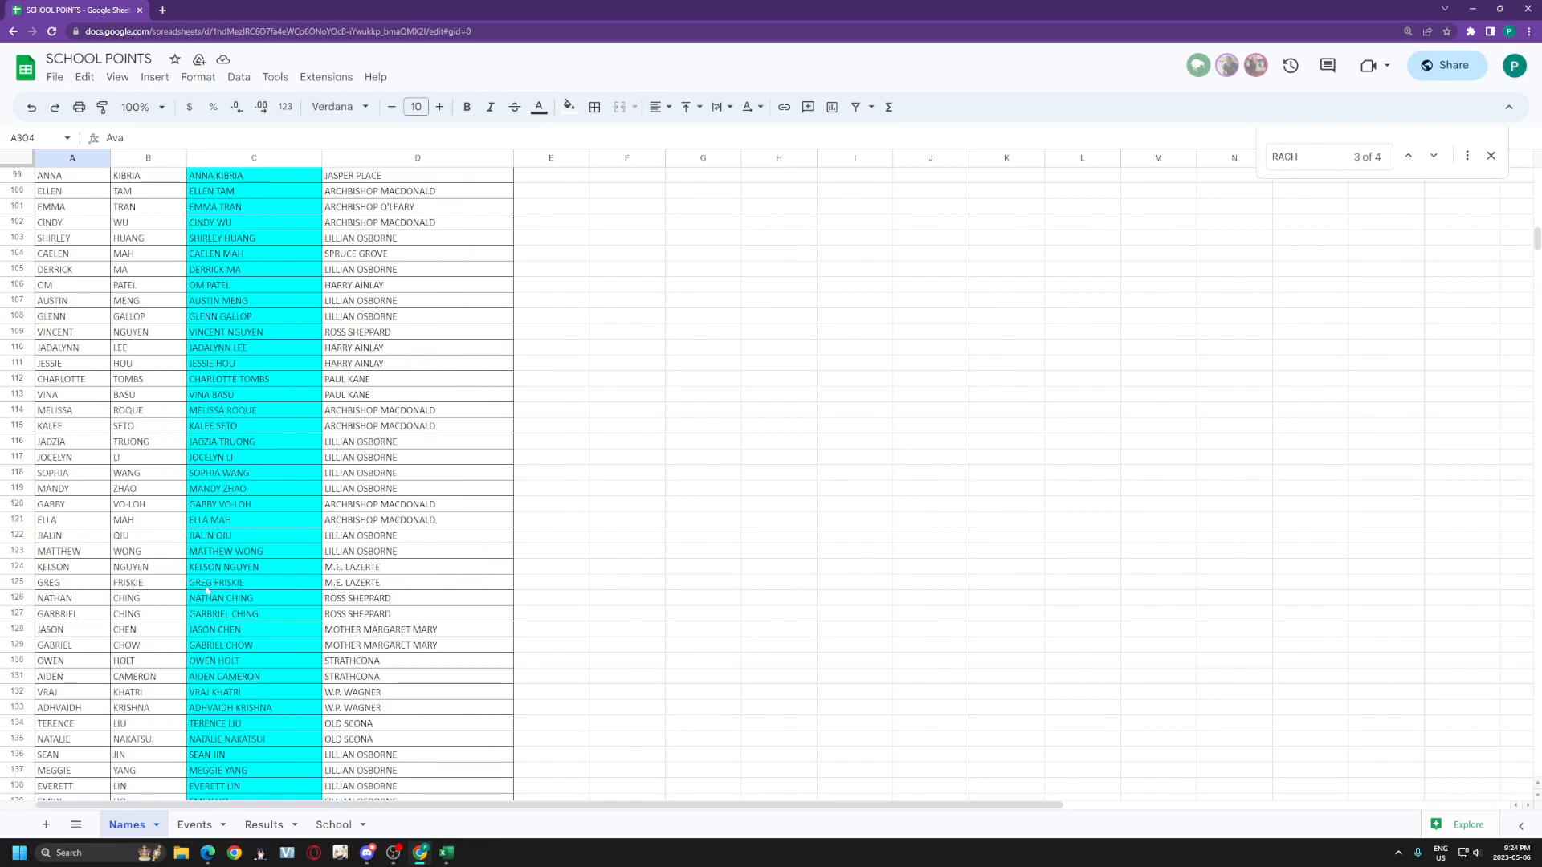
left_click_drag(1532, 210, 1531, 169)
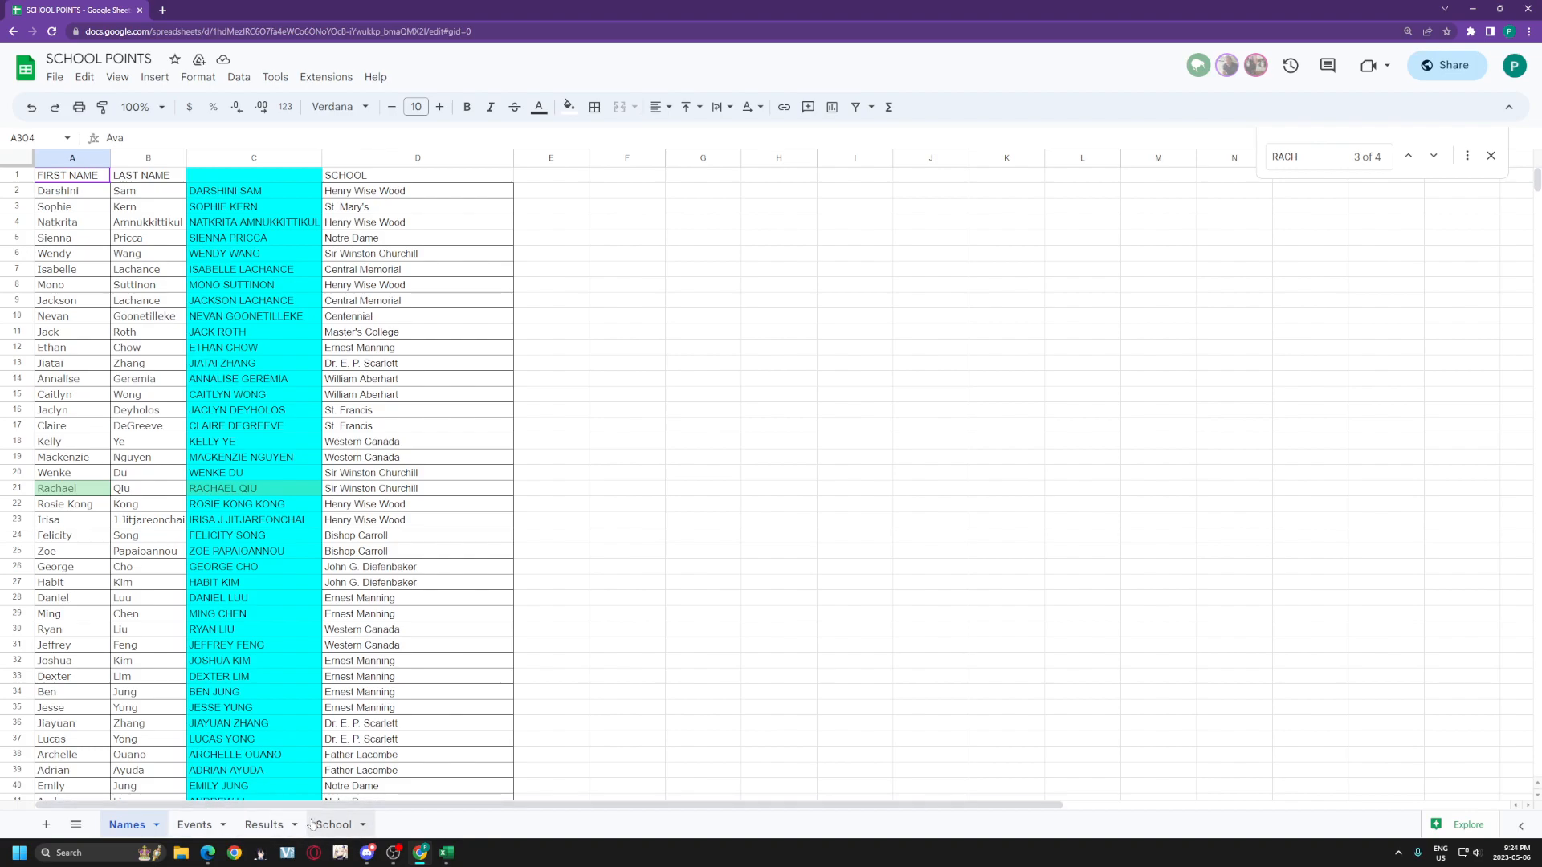
left_click(261, 197)
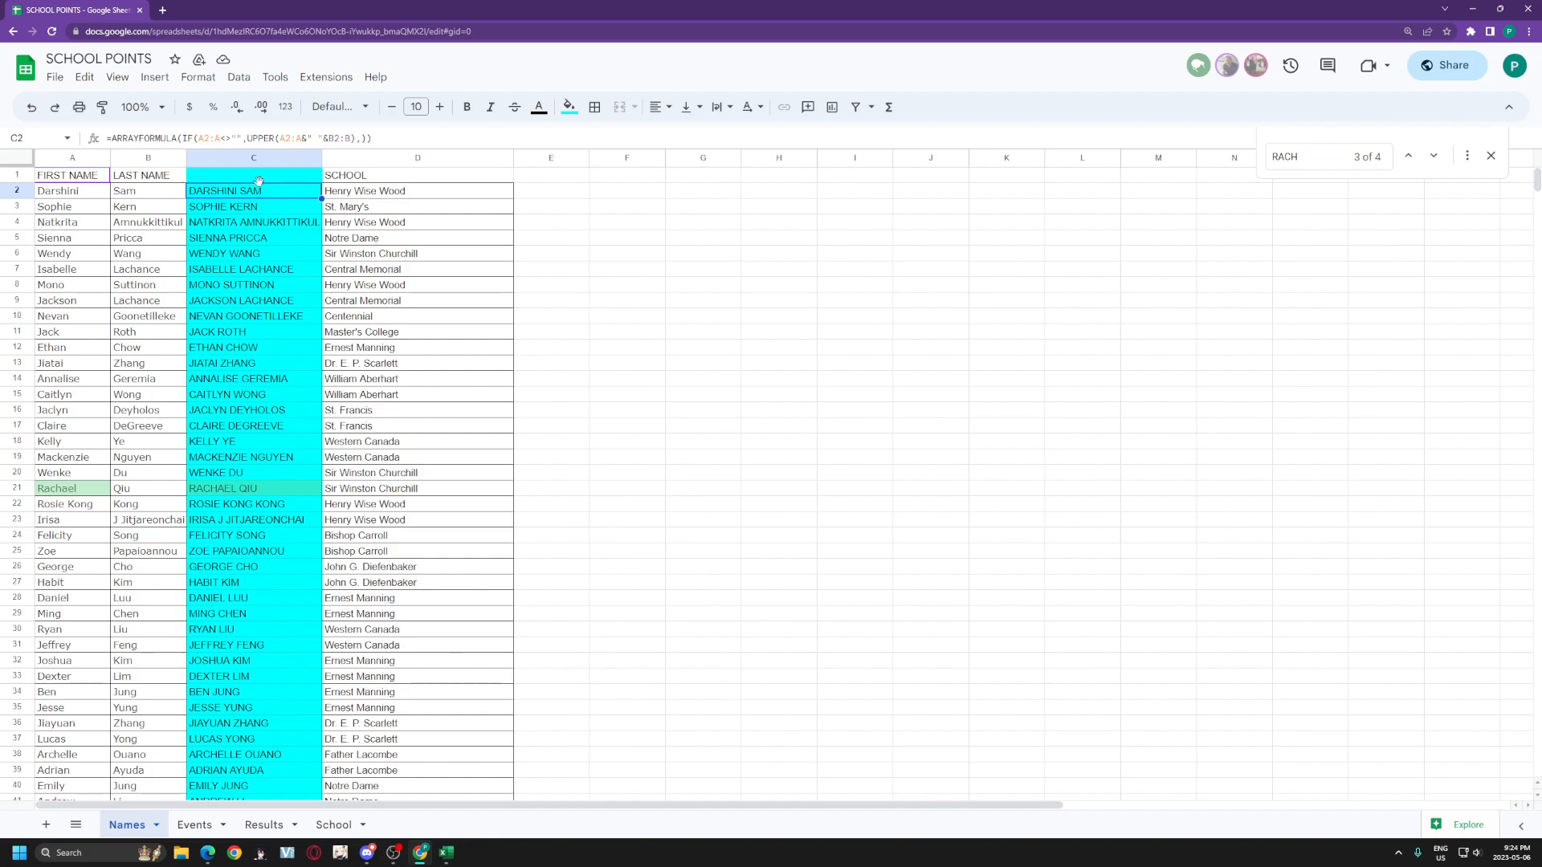
Step: Search Google for 'remove spaces google sheets in text'
left_click(163, 10)
type("RE")
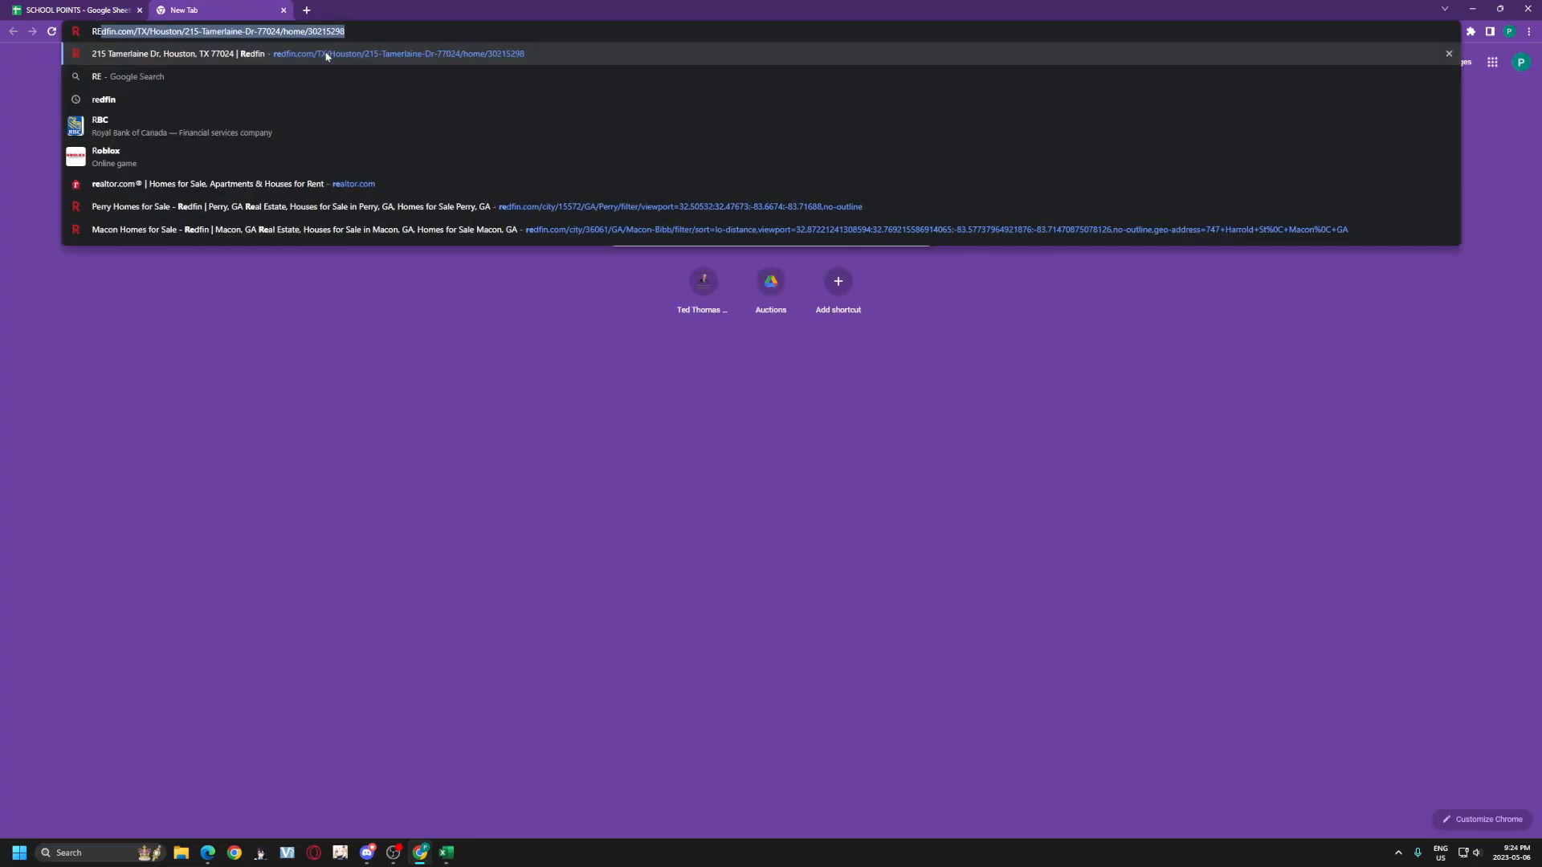
type("MOVE S")
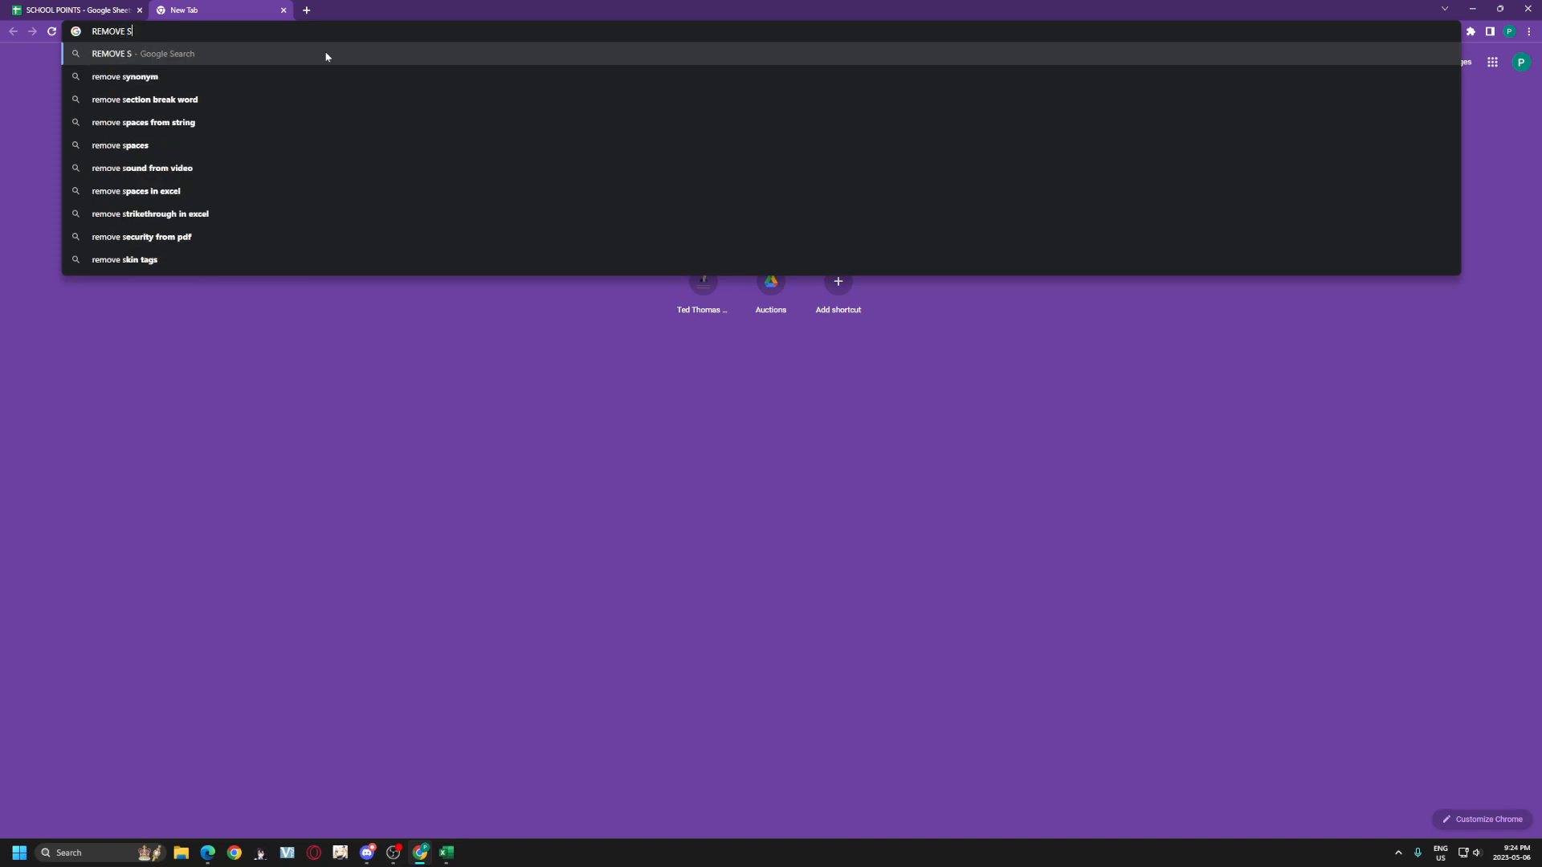
type("PACES GOOGLE SHEE")
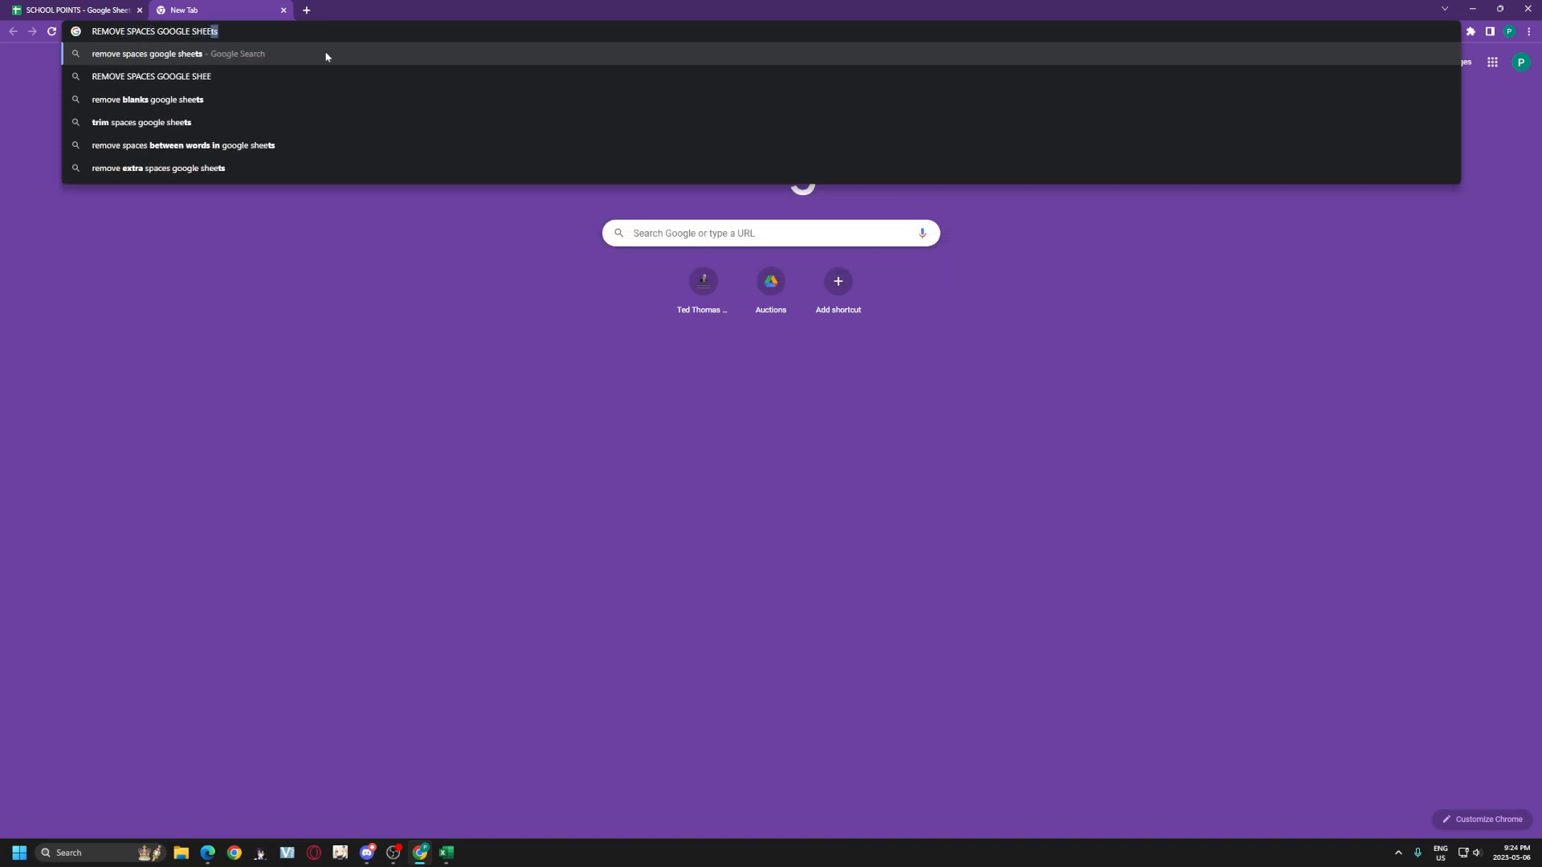
key("Return")
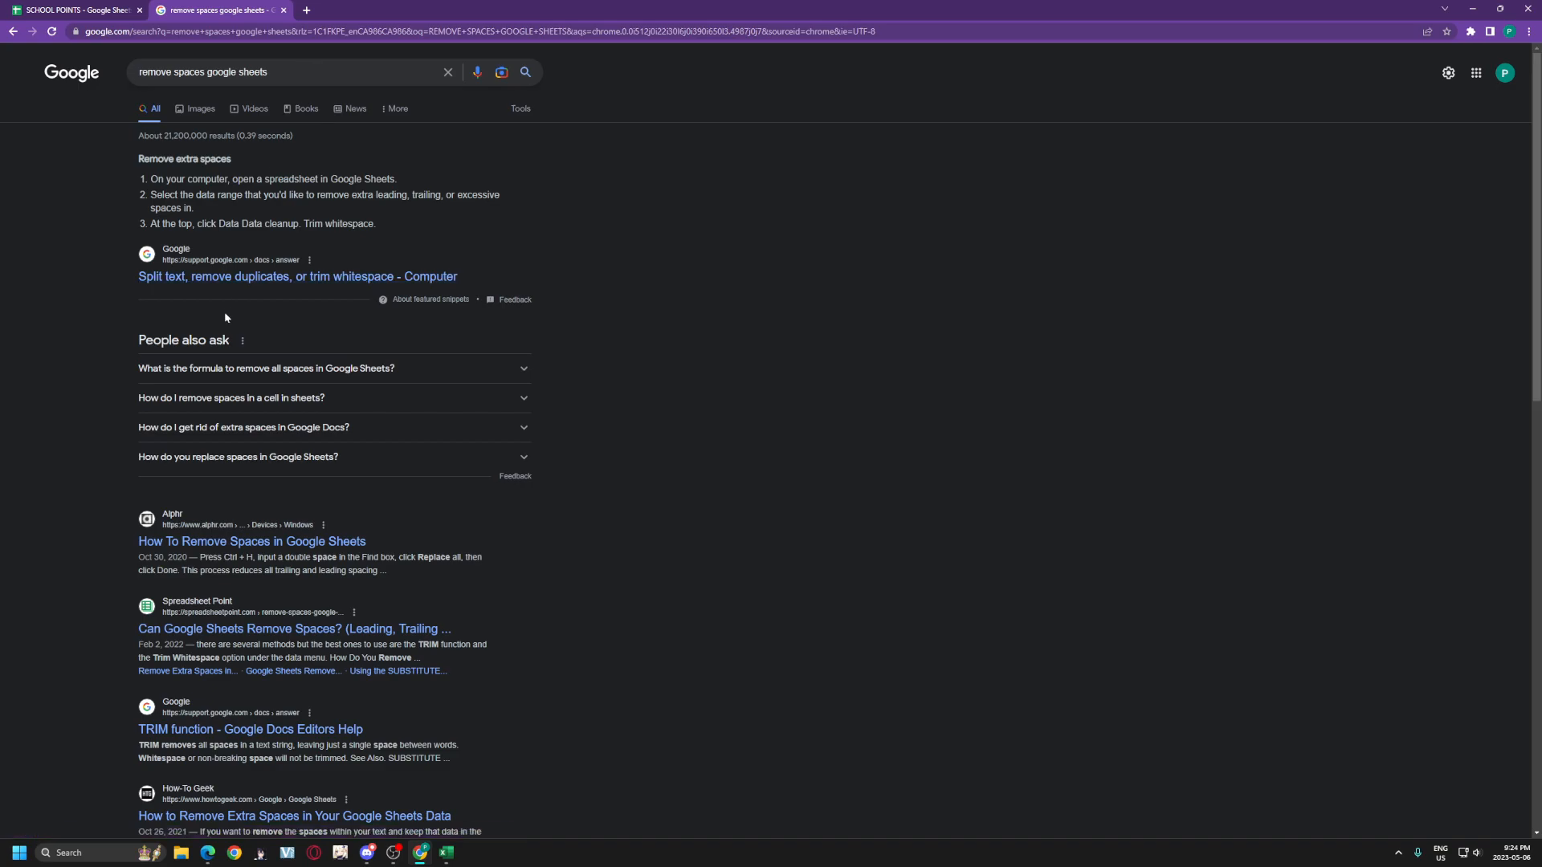
left_click(175, 72)
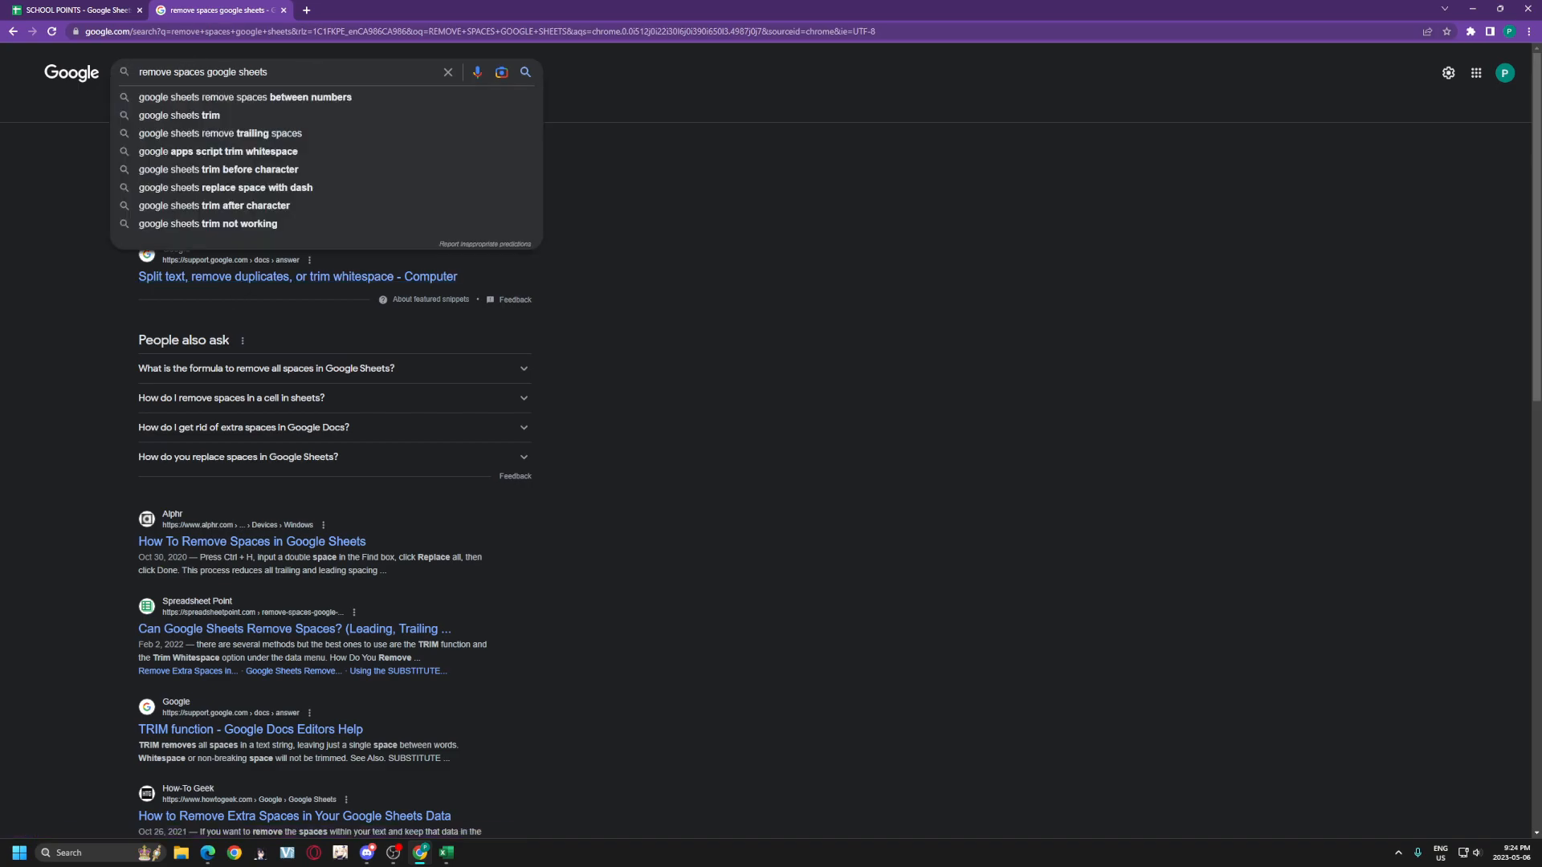
type("IN TEXT")
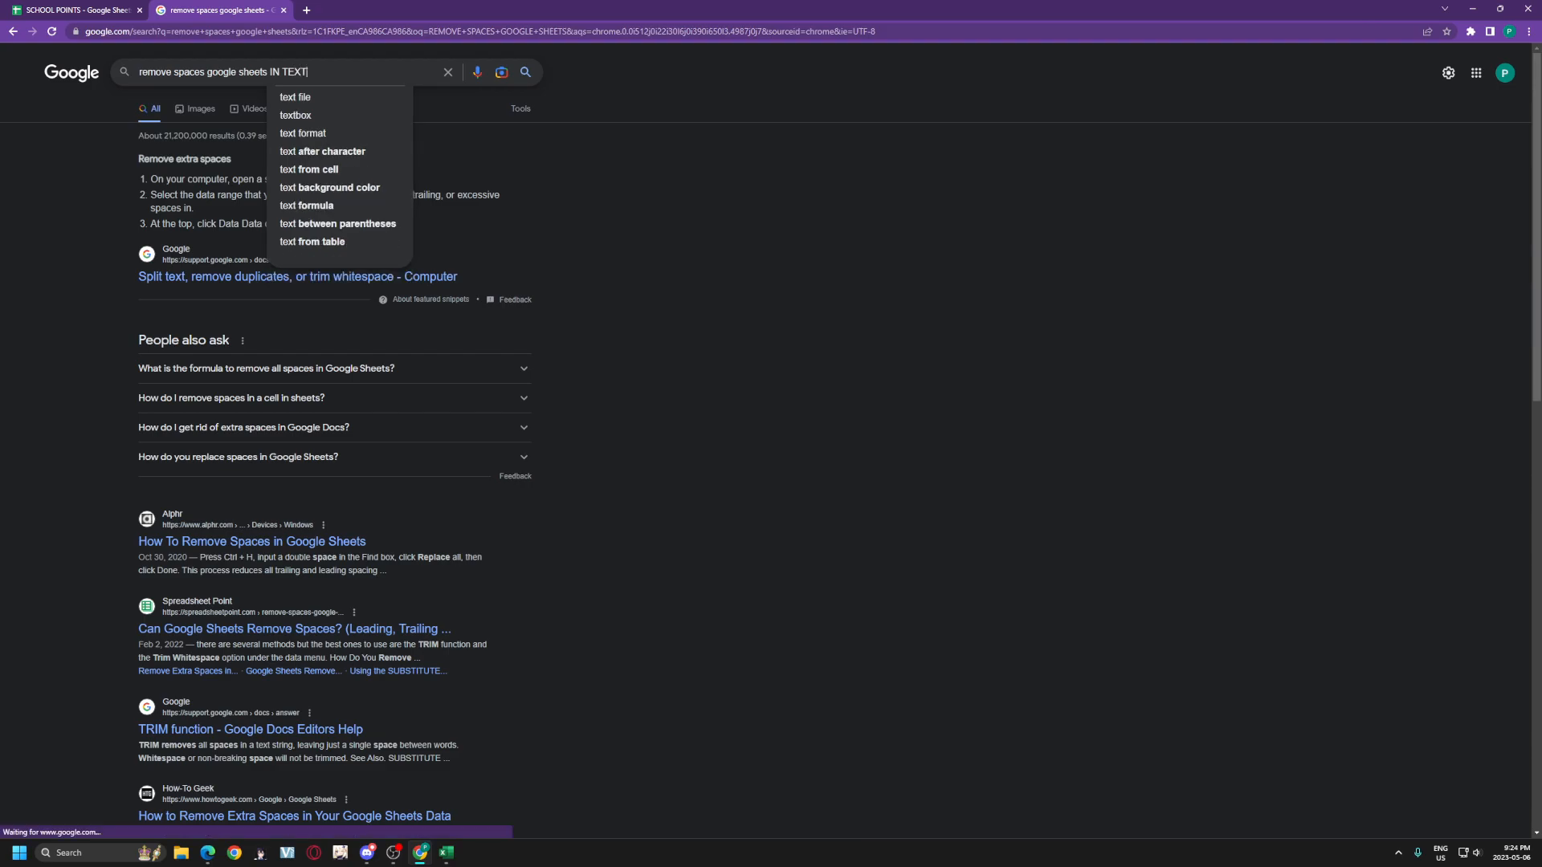
key("Return")
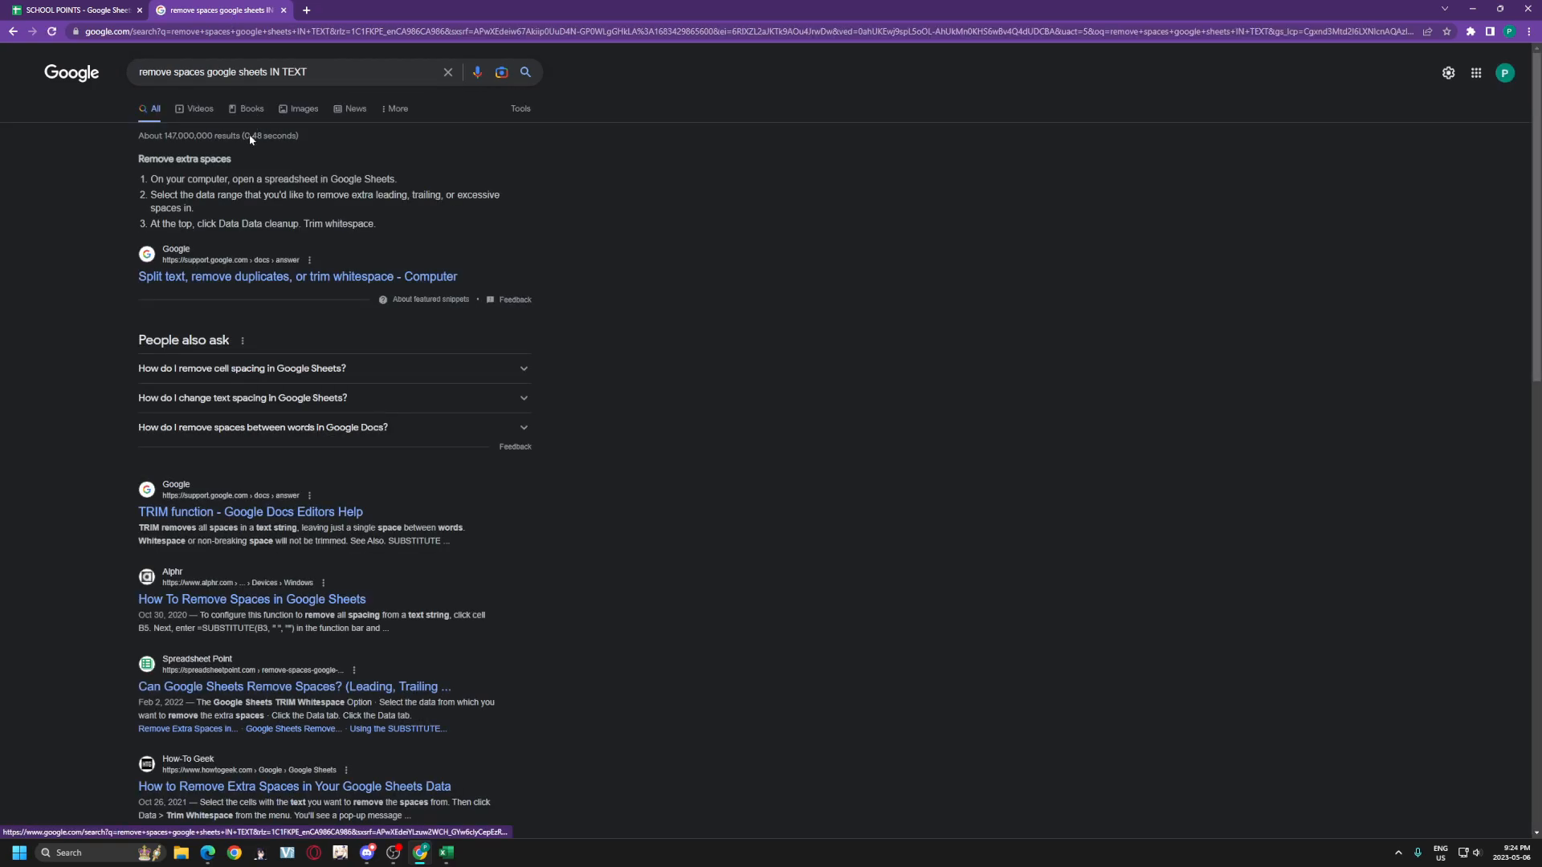
Step: Open the Spreadsheet Point result in a new tab and read its TRIM section
scroll(216, 297, "down", 2)
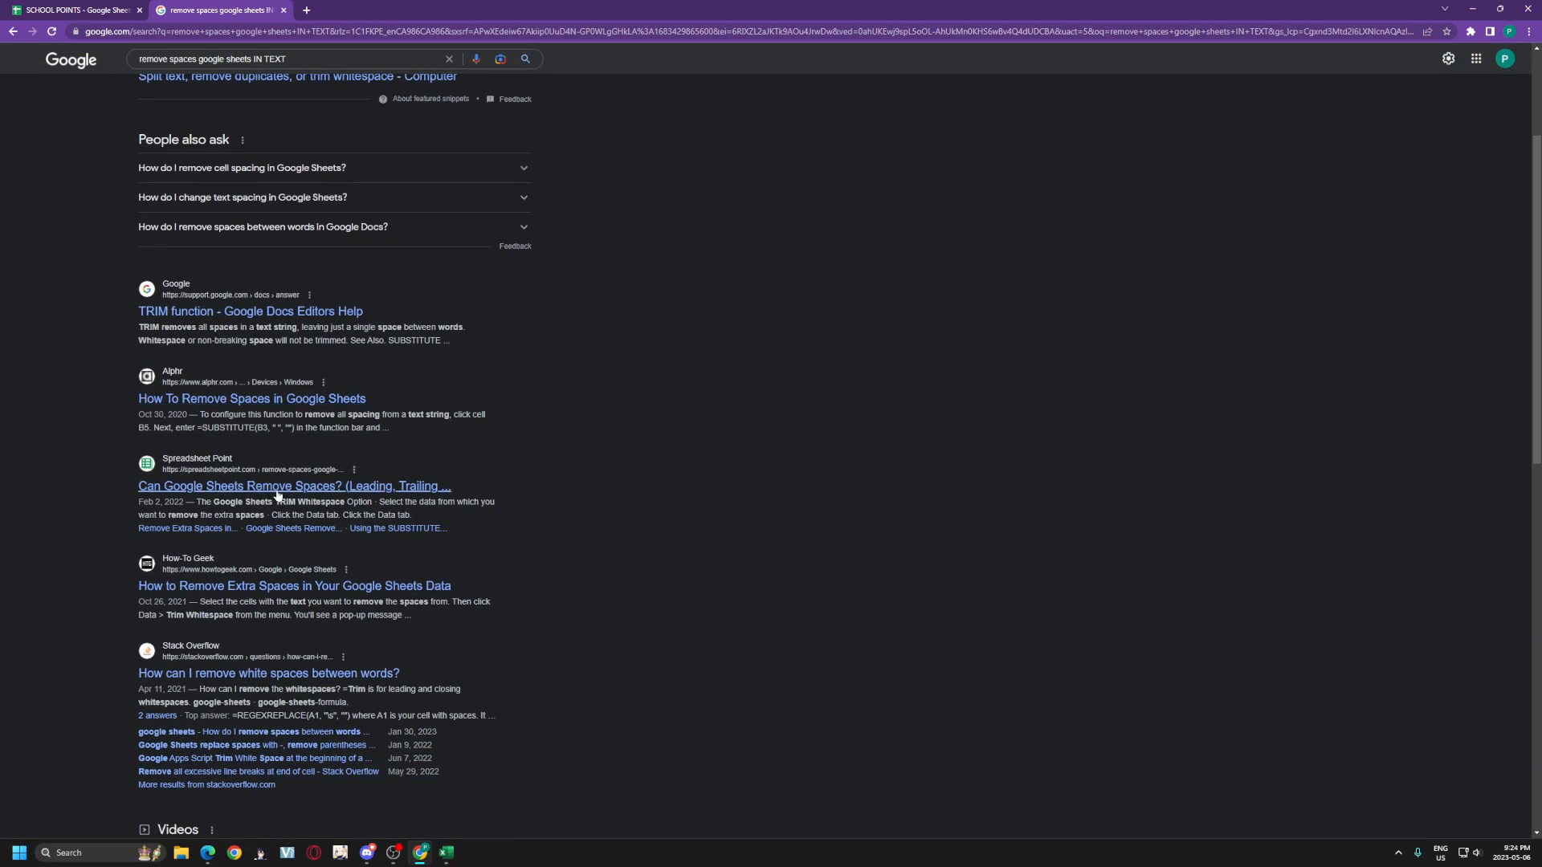
right_click(393, 486)
left_click(434, 498)
left_click(388, 7)
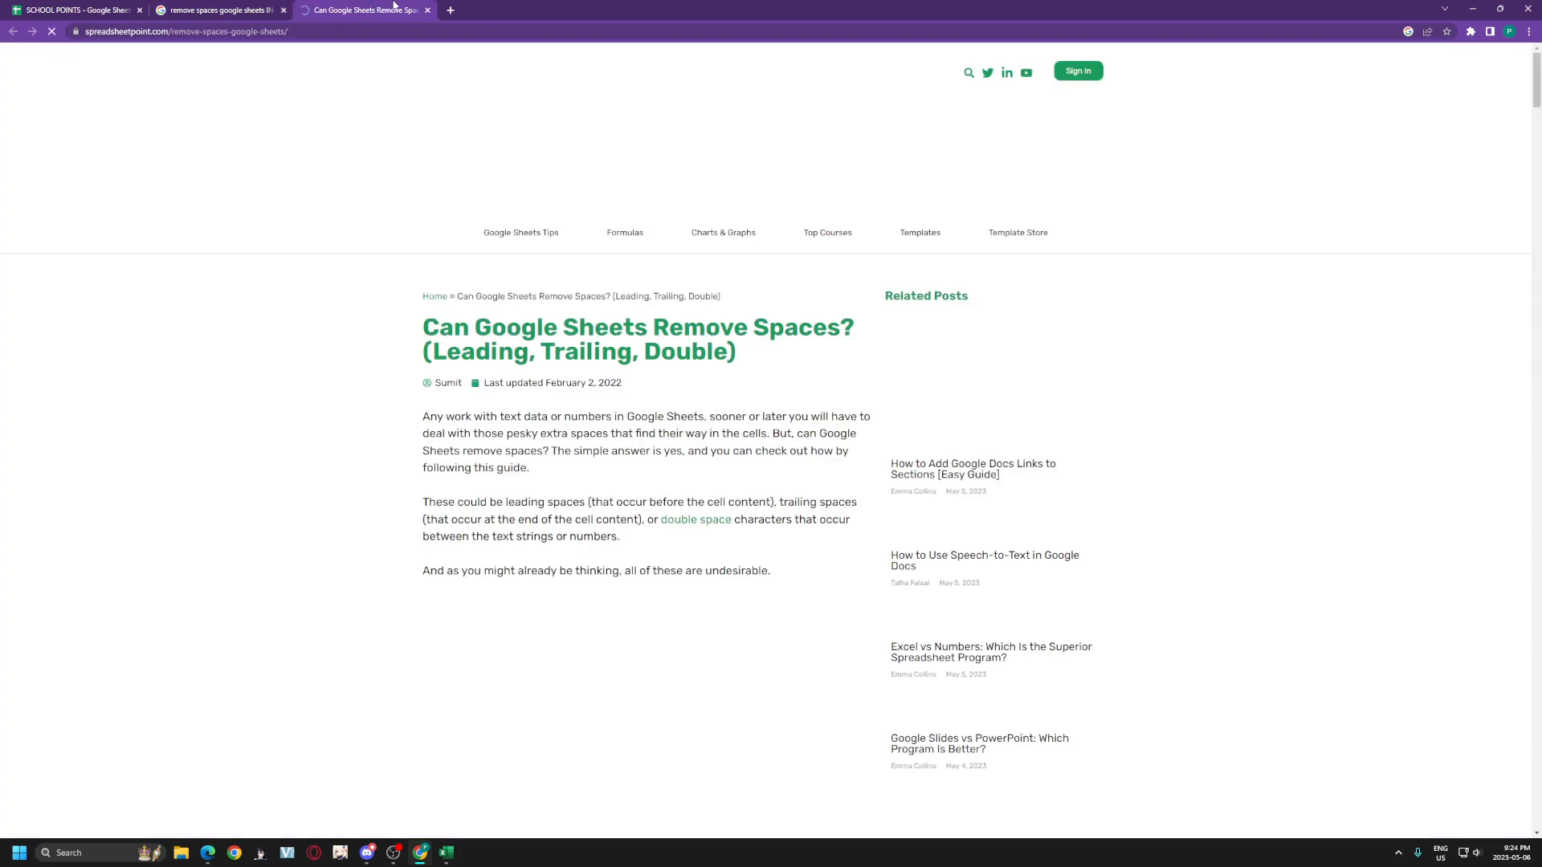
scroll(650, 235, "down", 4)
scroll(649, 235, "down", 6)
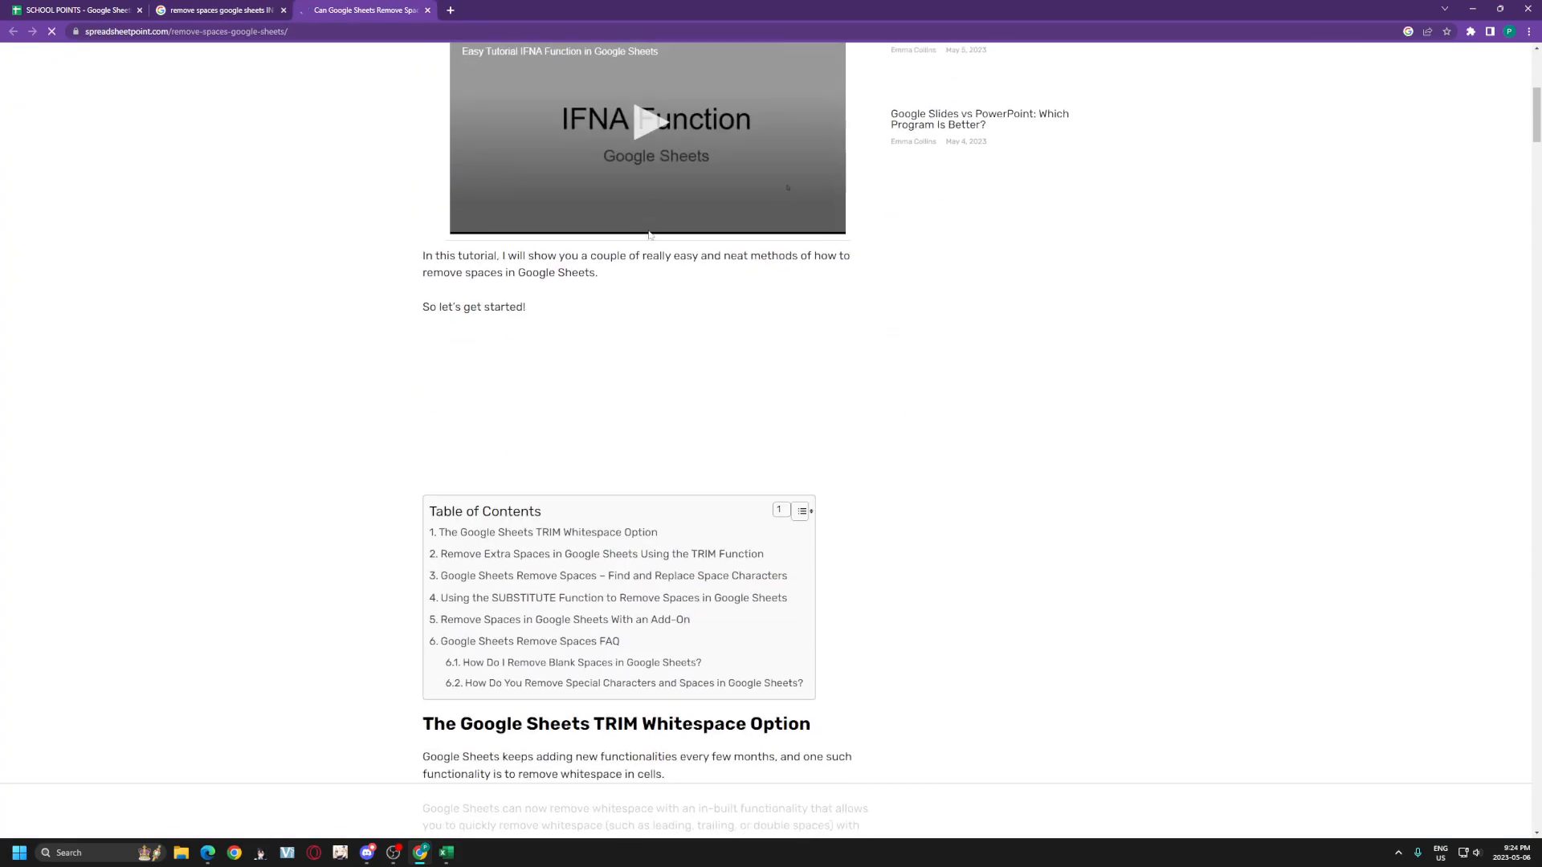
scroll(655, 235, "down", 7)
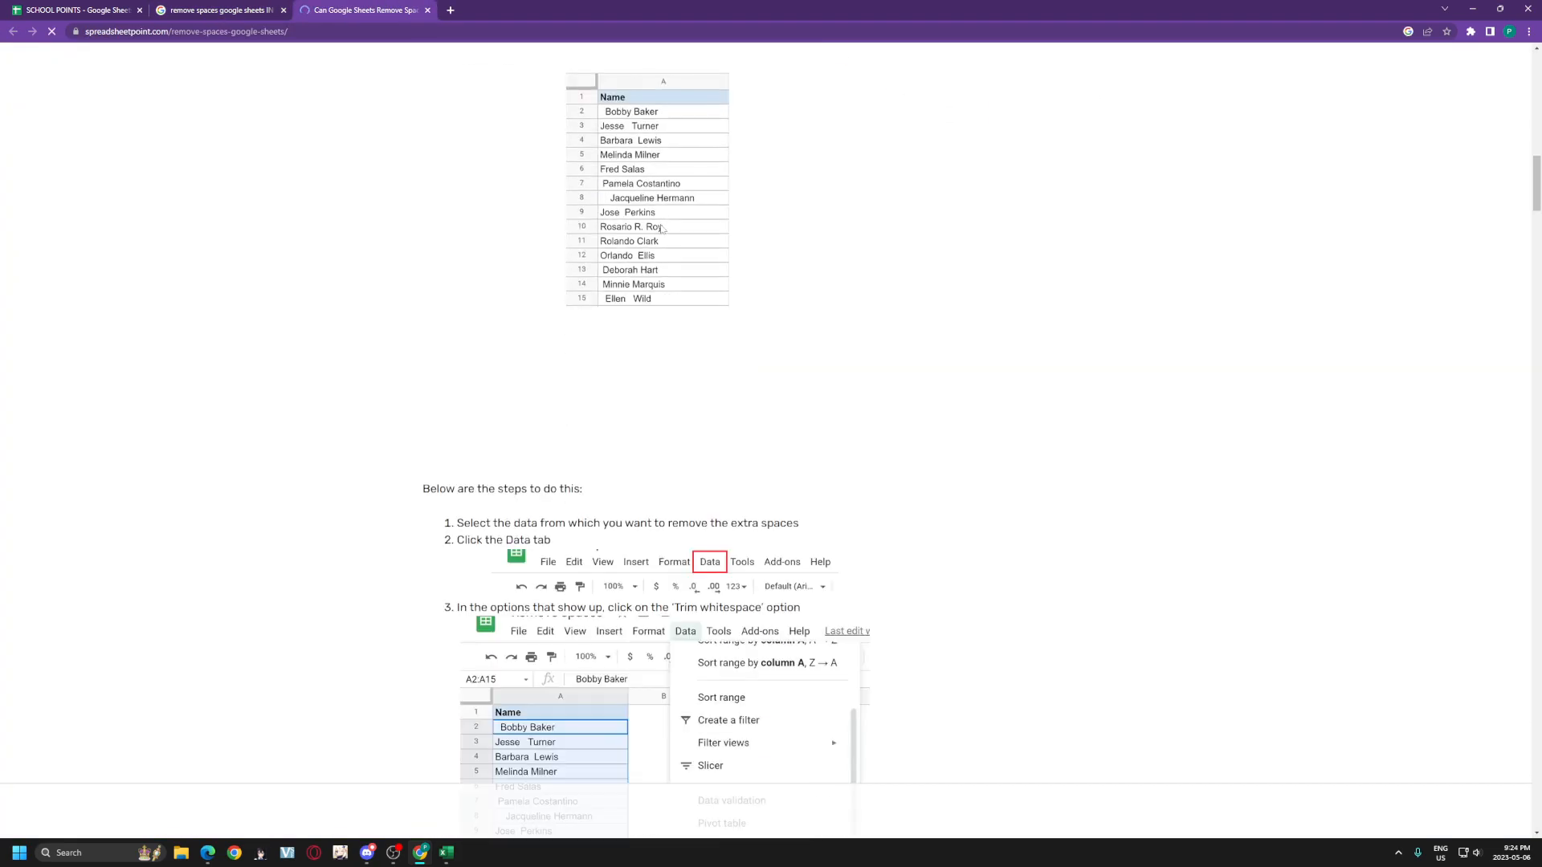
scroll(656, 234, "down", 4)
scroll(655, 234, "down", 14)
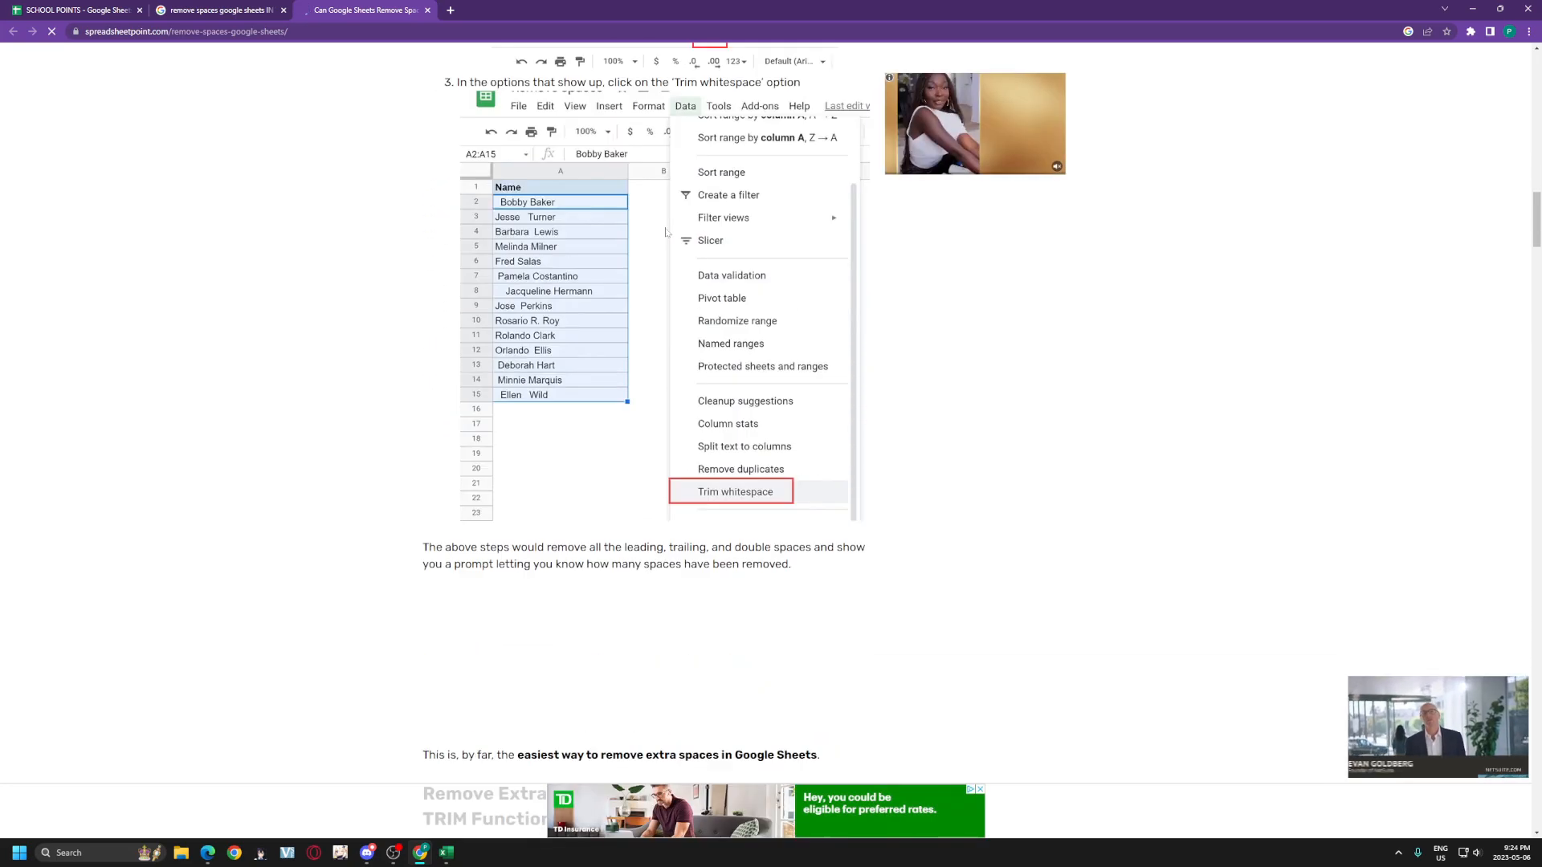
scroll(678, 233, "down", 4)
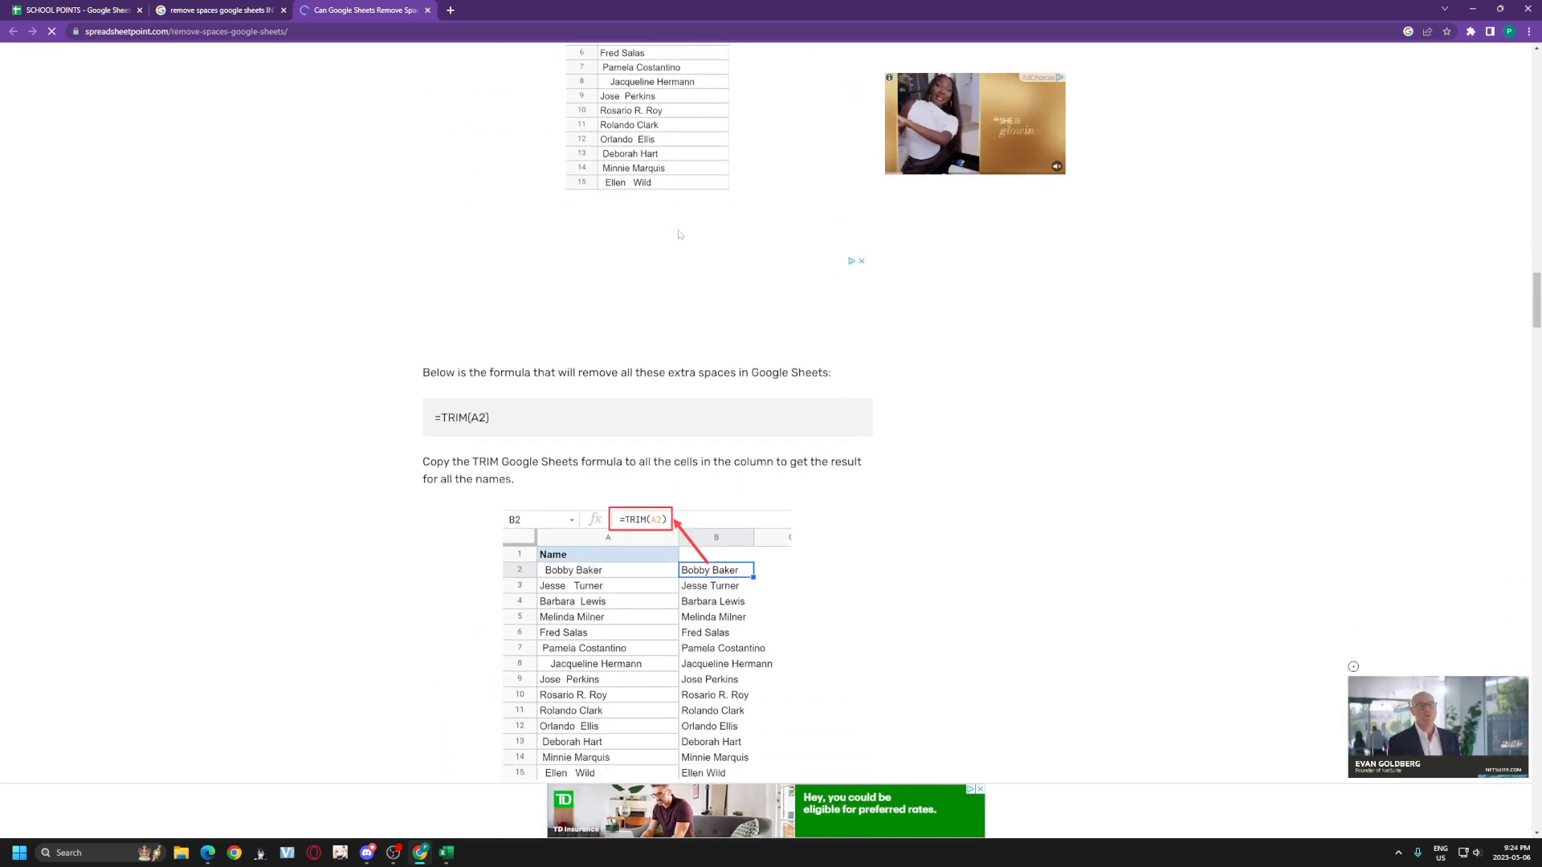
scroll(678, 234, "down", 2)
left_click(115, 10)
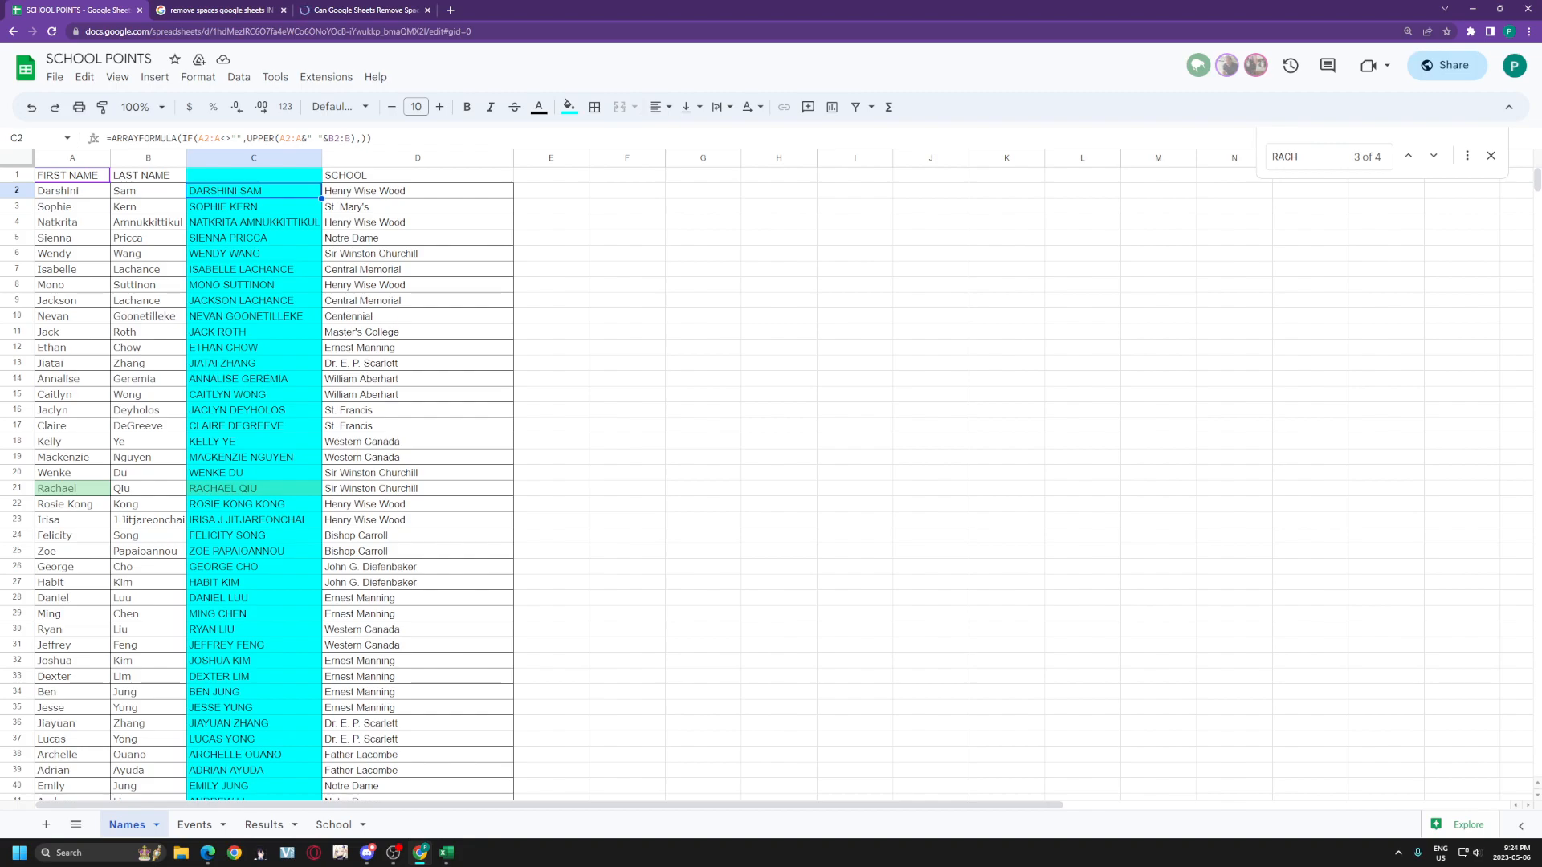
Step: Try wrapping part of the C2 full-name formula in TRIM, then undo the resulting #N/A
left_click(275, 139)
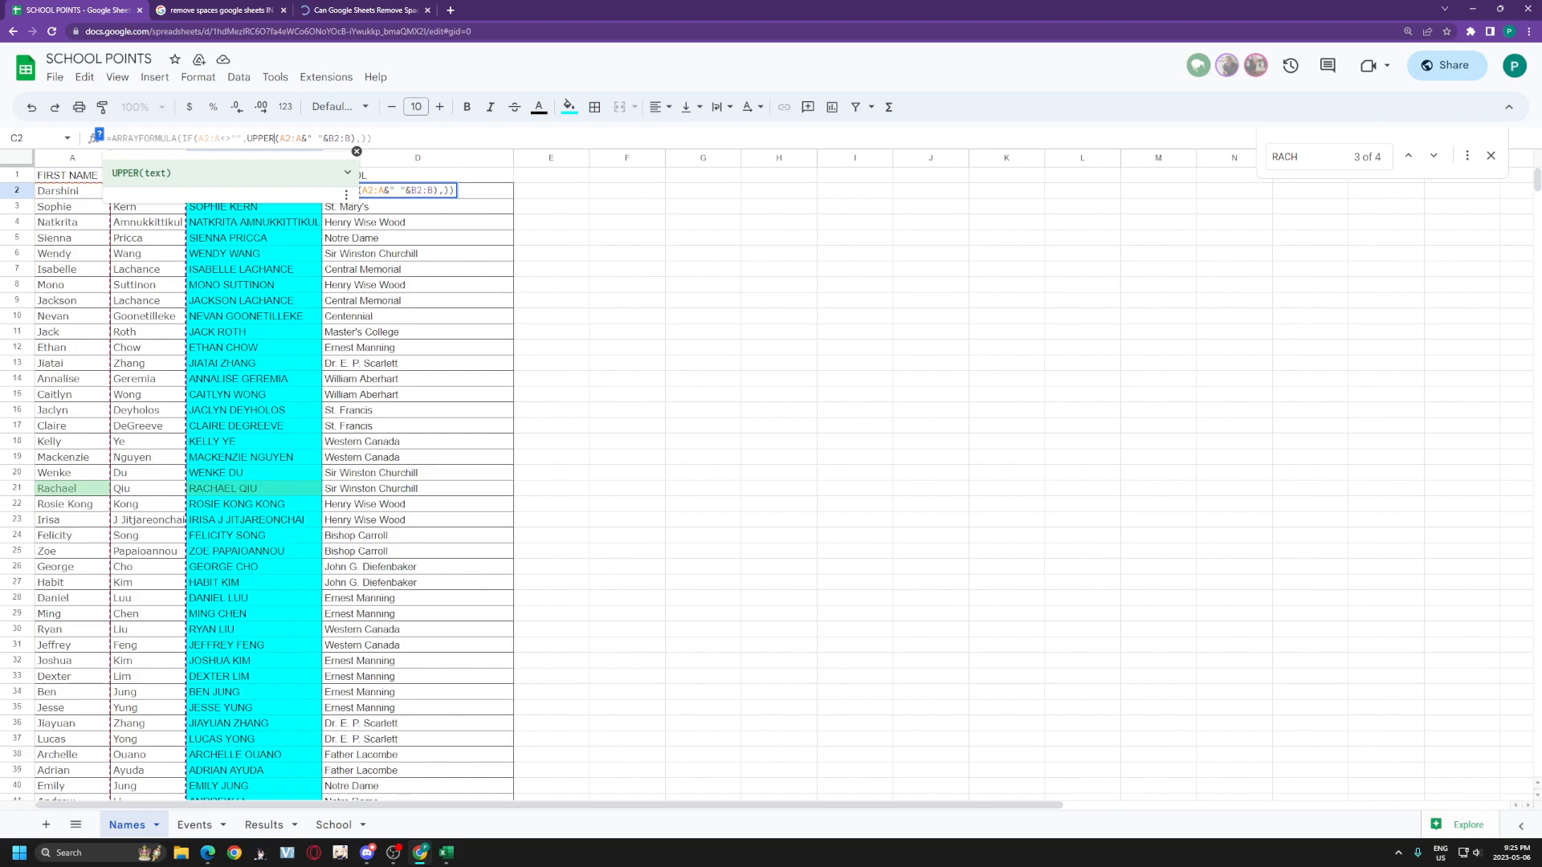
type("(TRIM(")
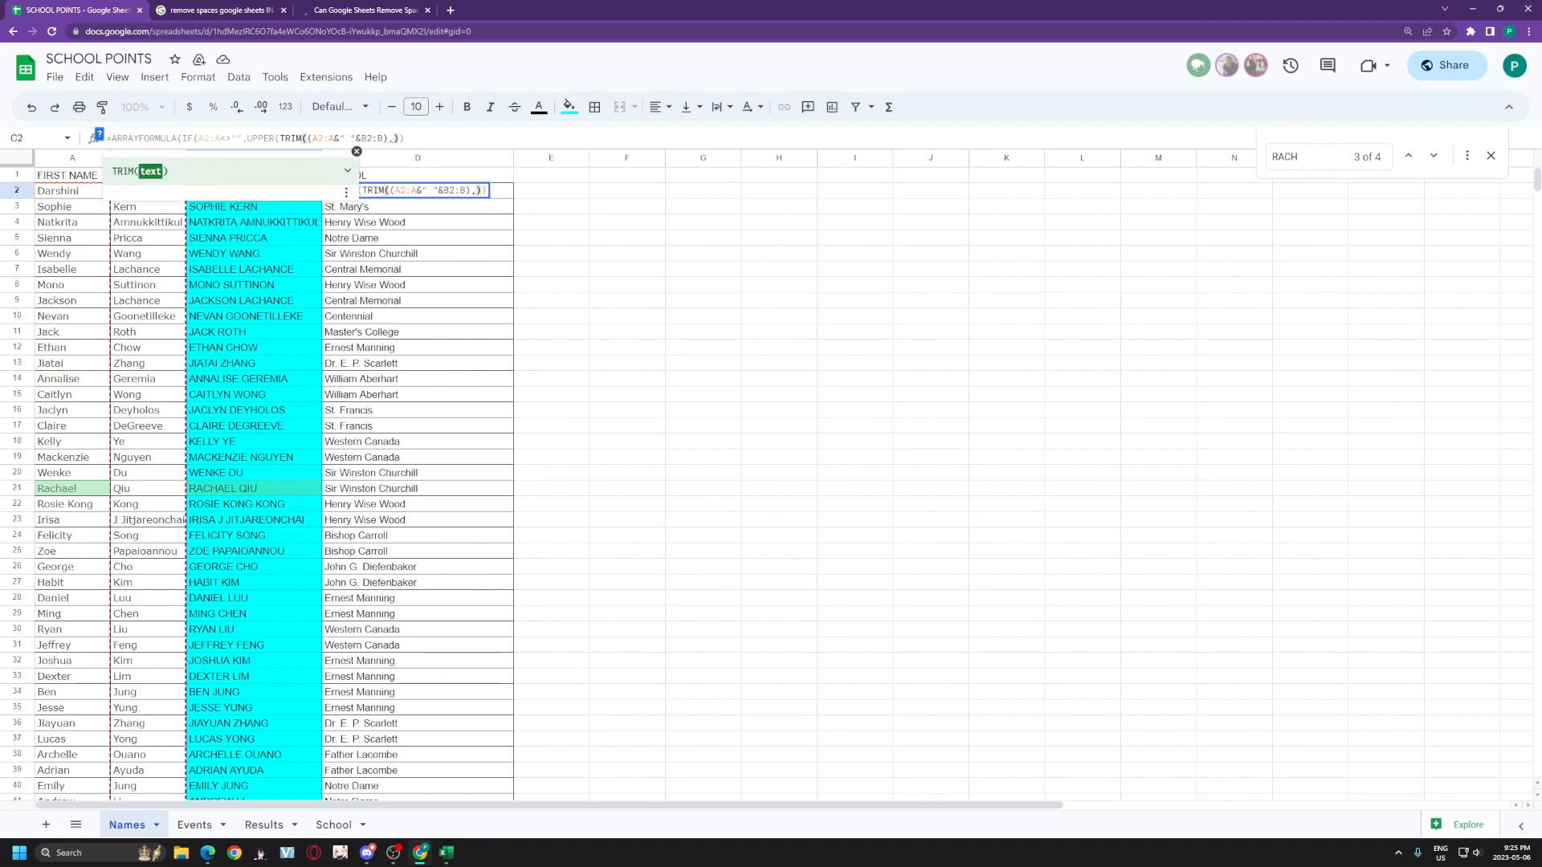
left_click(389, 139)
type(")")
key("Return")
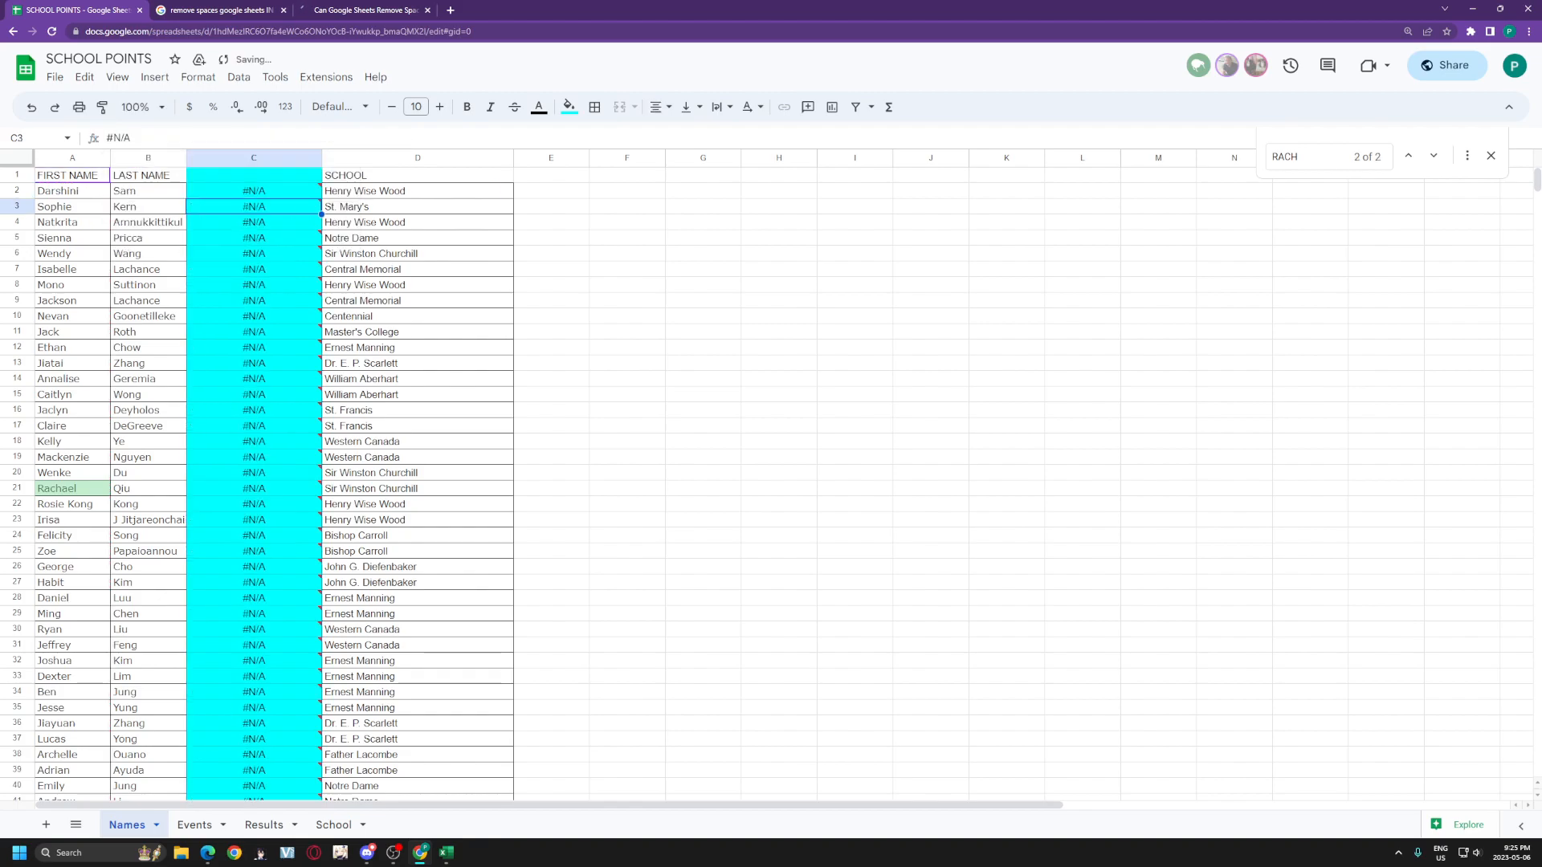
left_click(292, 188)
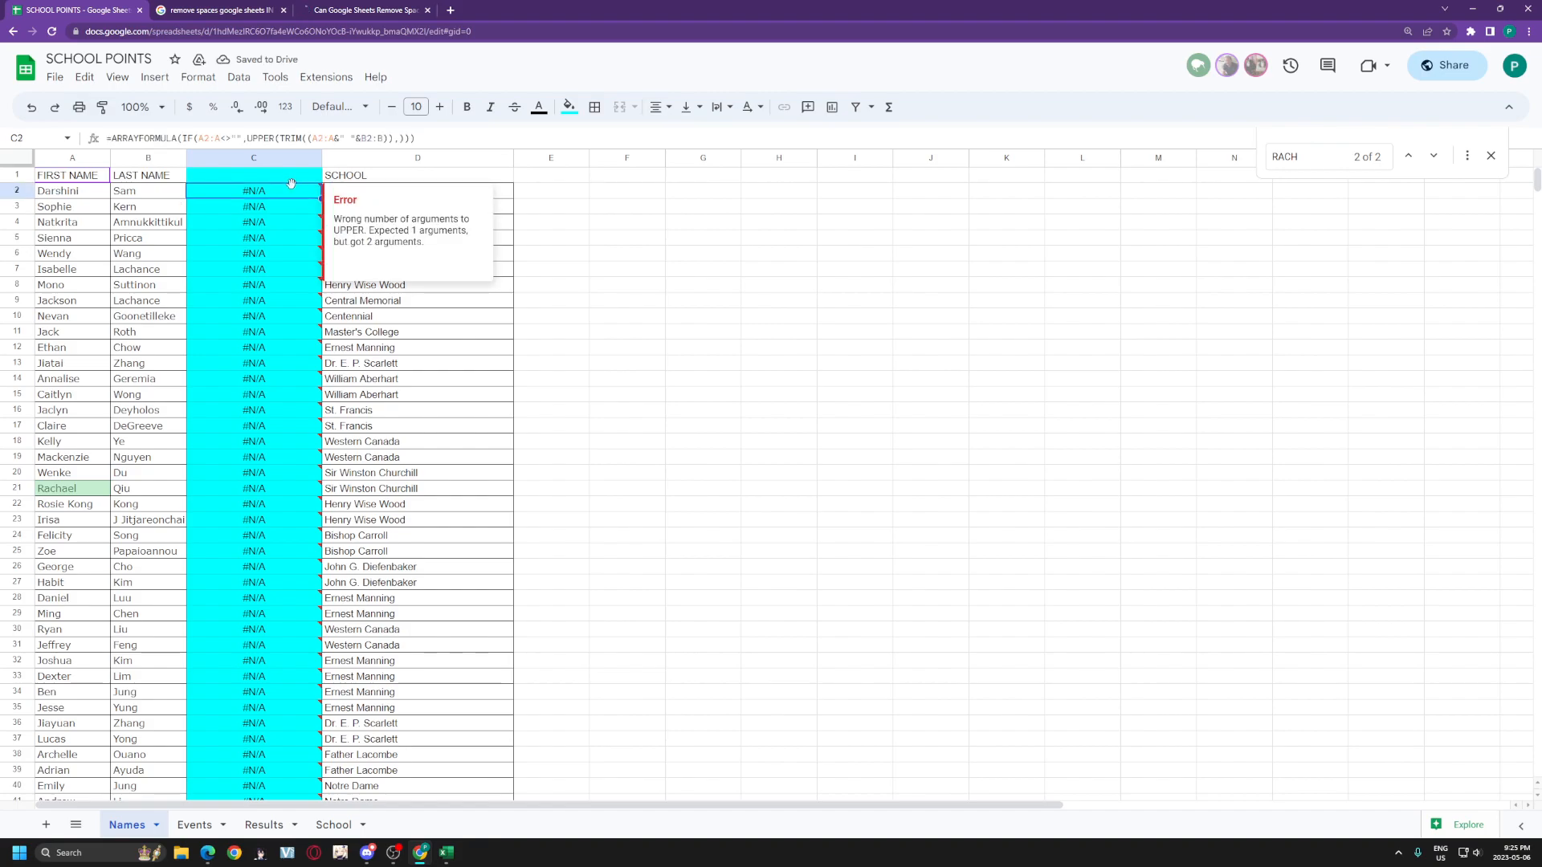
key("ctrl+z")
Step: Wrap the C2 uppercase full-name expression in TRIM and apply the formula
left_click(248, 138)
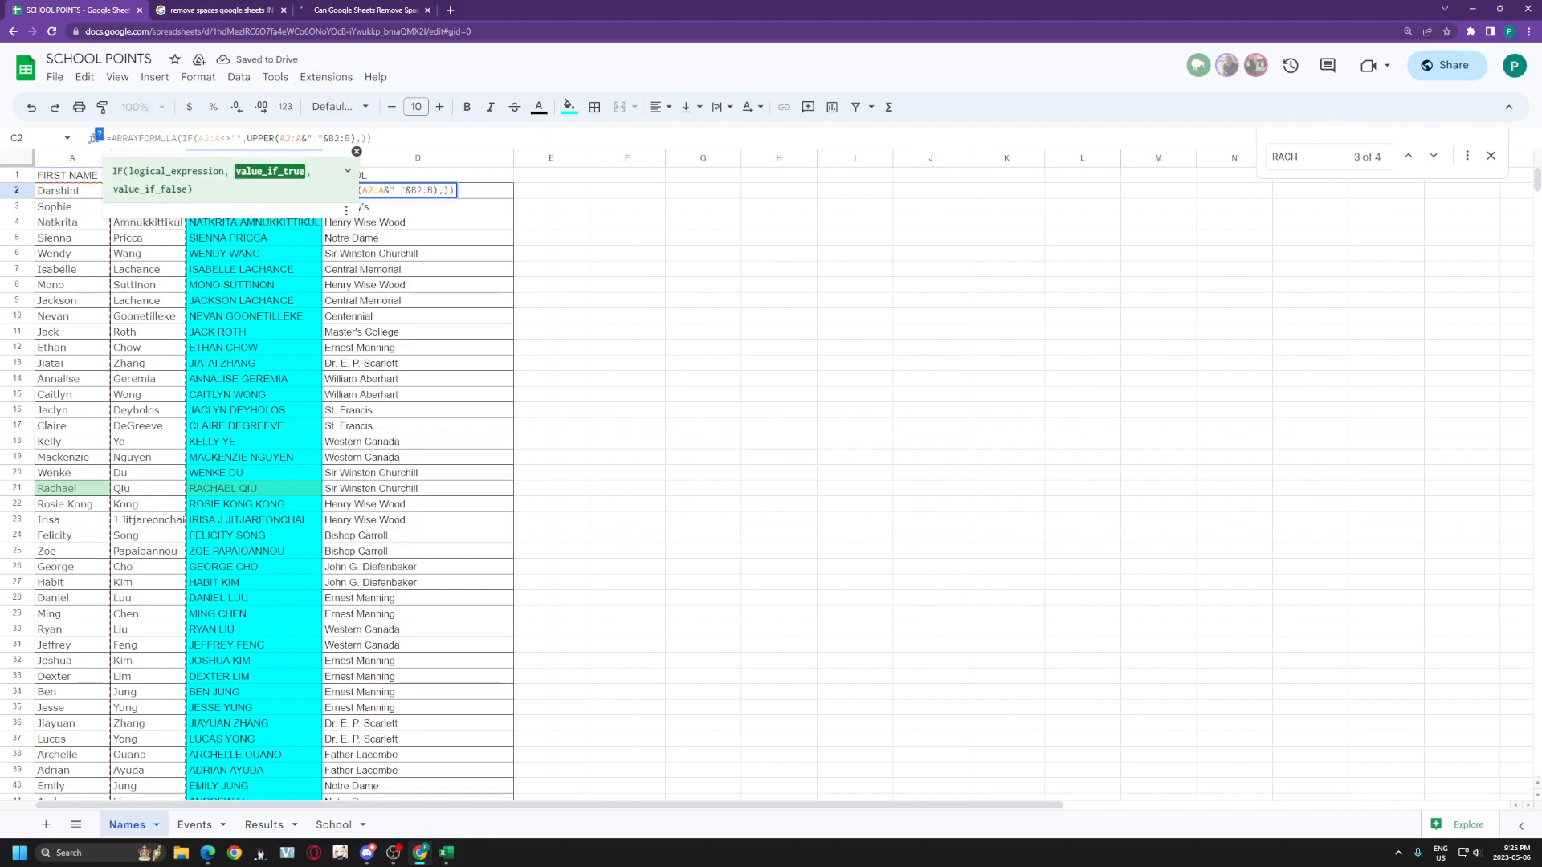
type("r")
key("Tab")
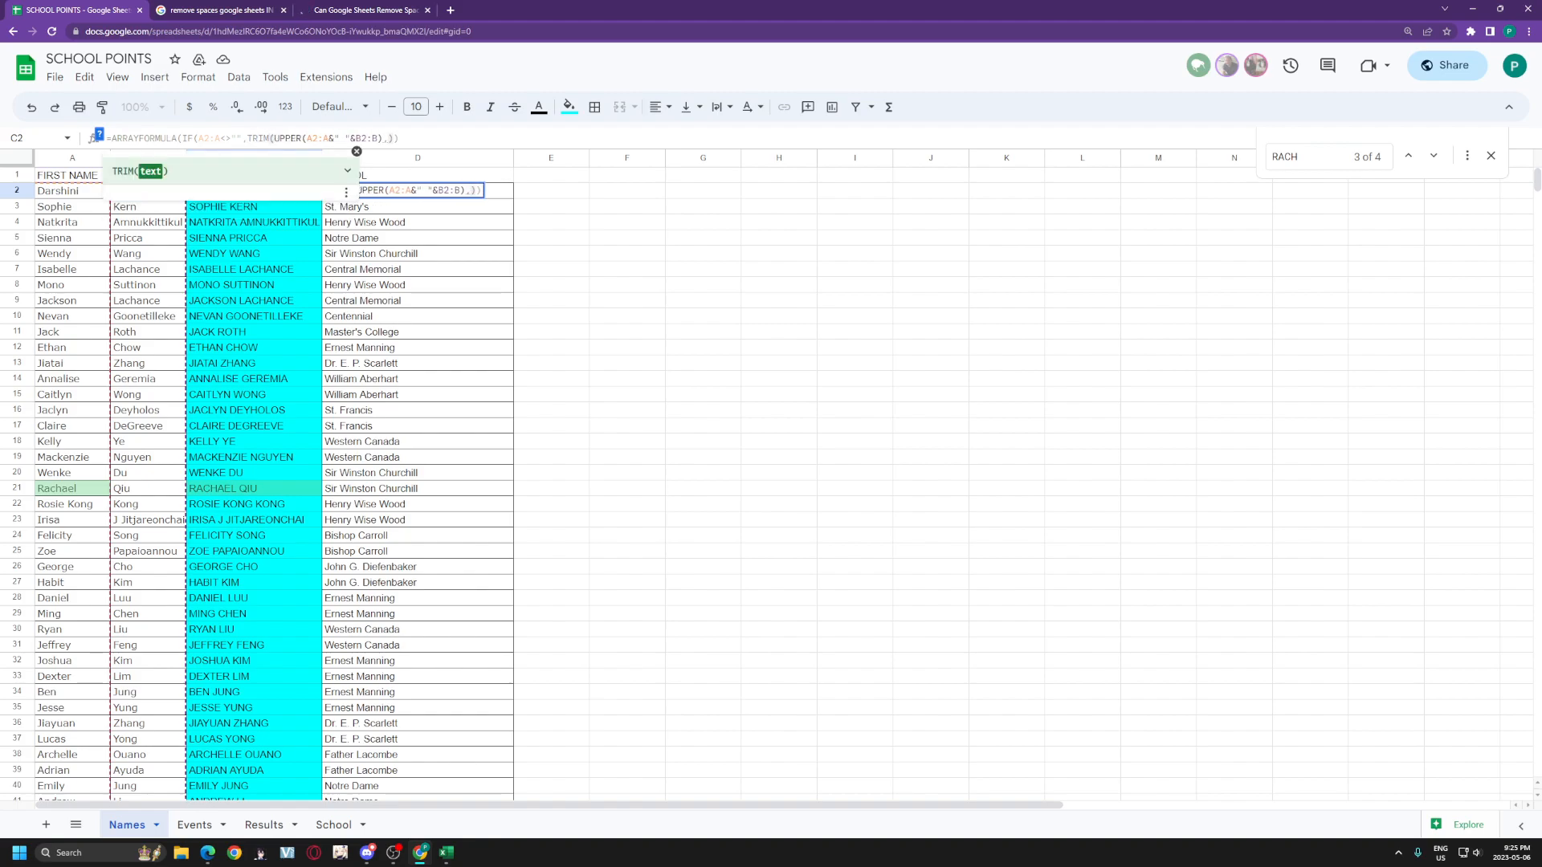
left_click(378, 138)
type(")")
key("Return")
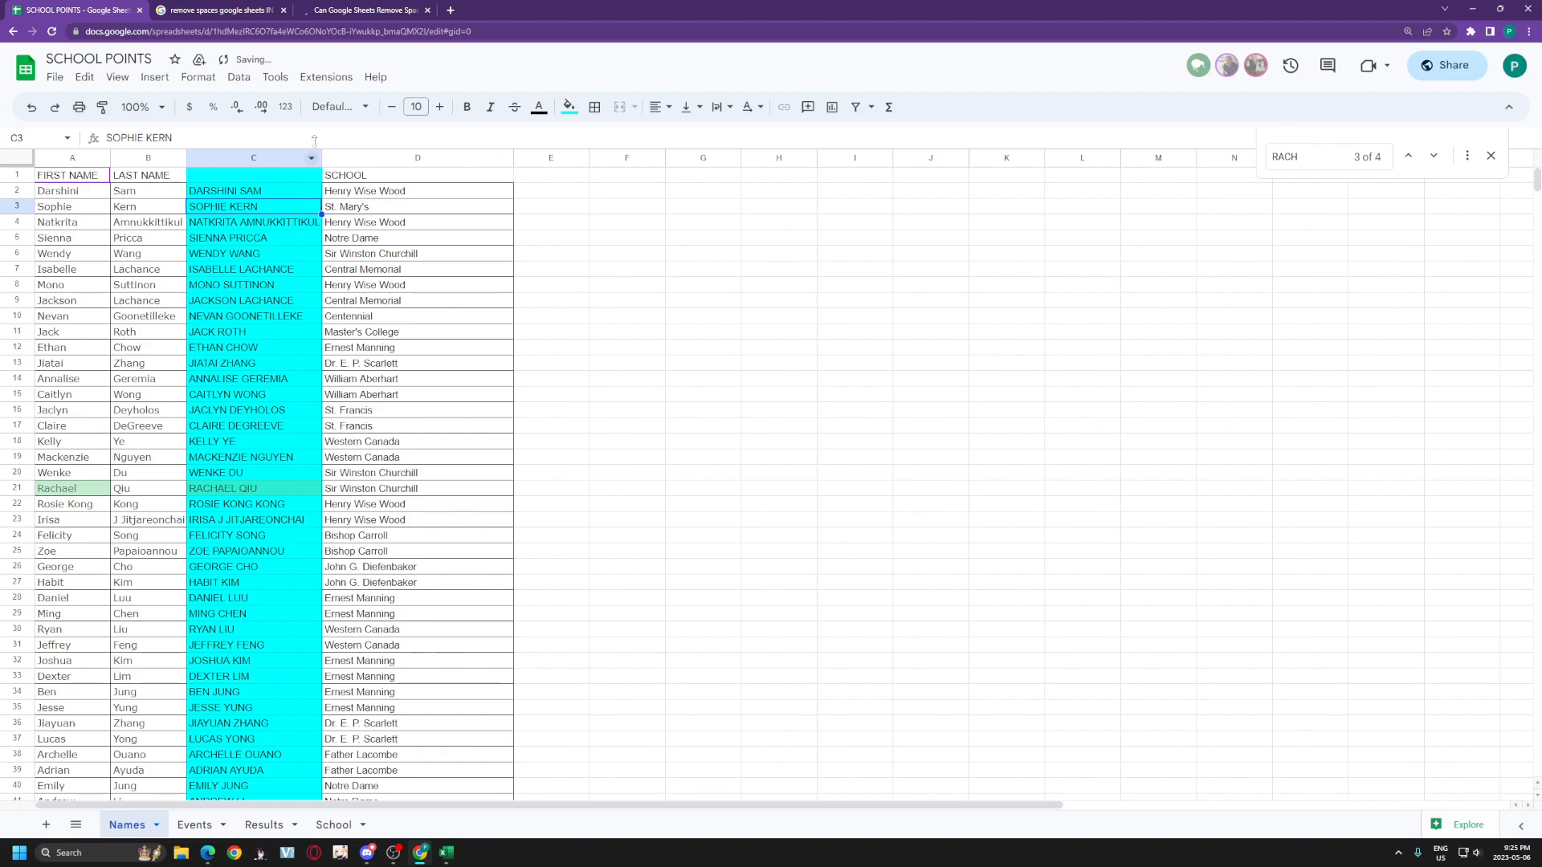
Step: Close the article tab and return to the SCHOOL POINTS Results sheet
left_click(427, 9)
left_click(216, 10)
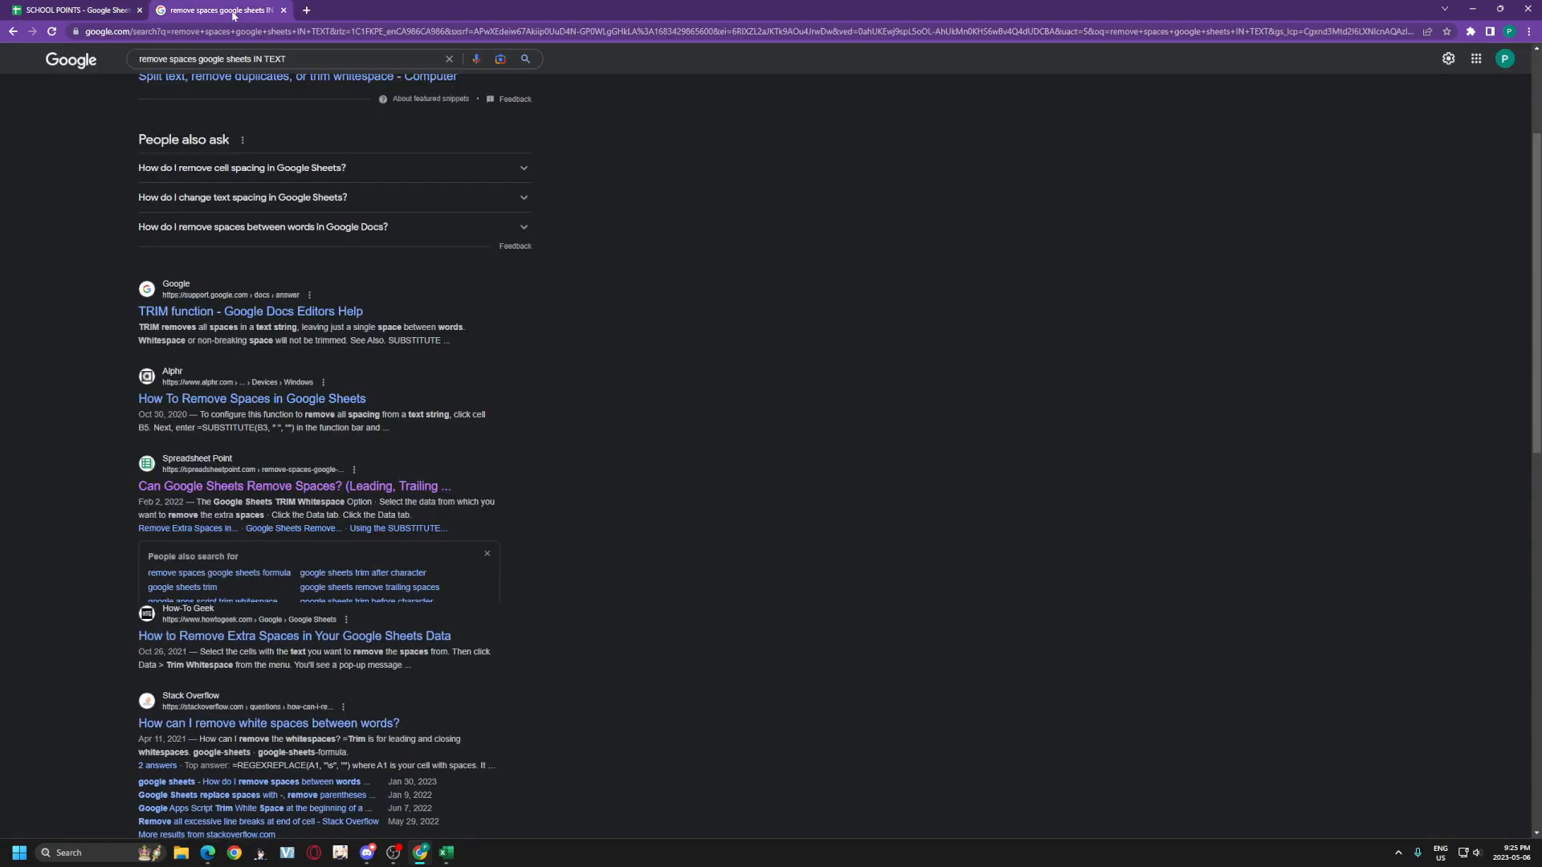
left_click(90, 6)
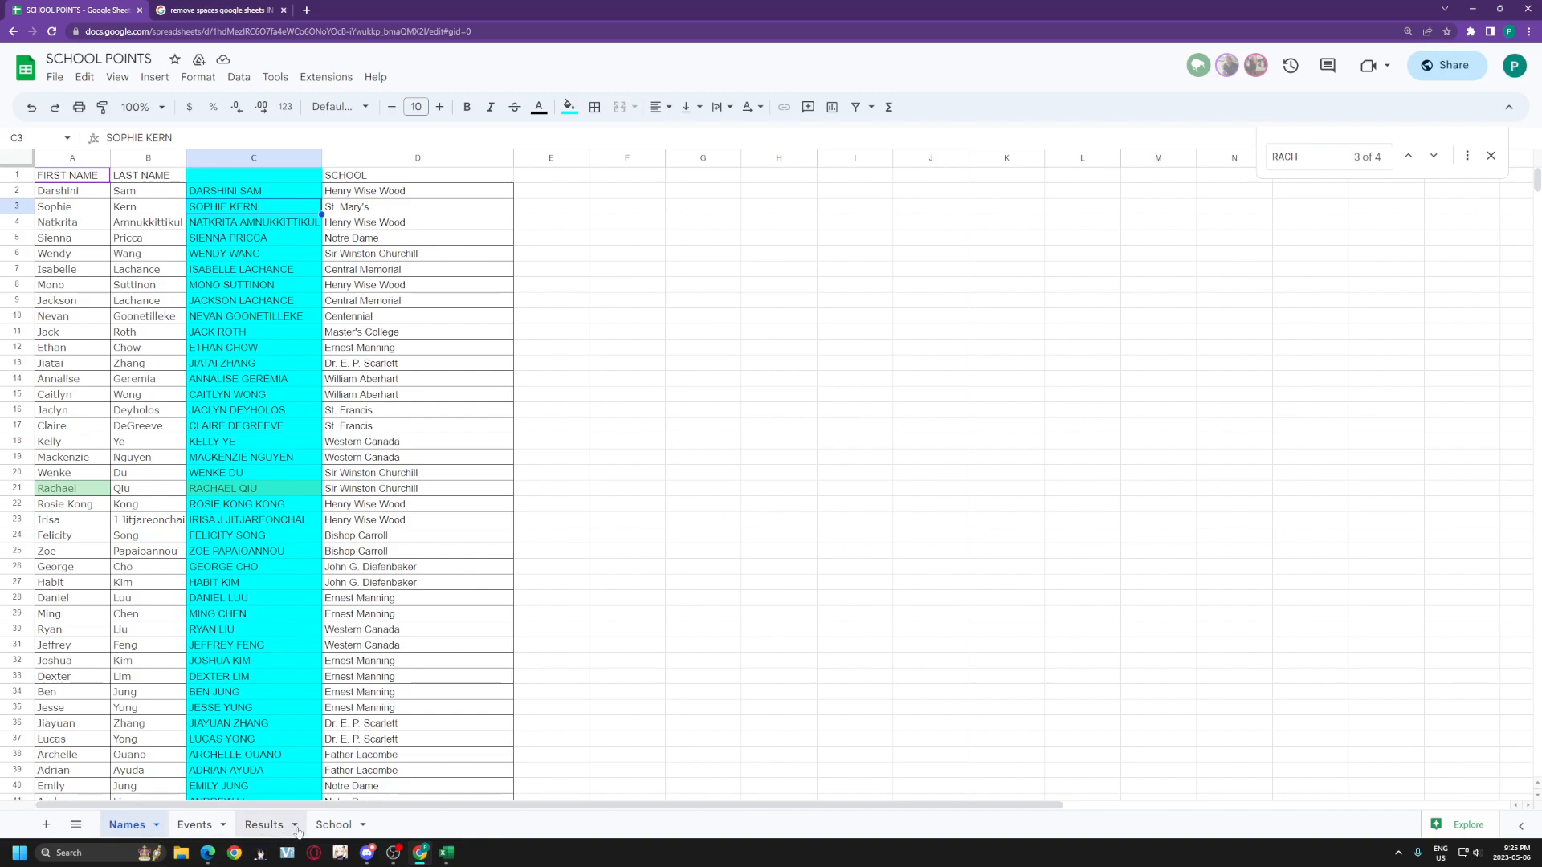
left_click(265, 824)
Step: Compare the #N/A player in Results row 35 with his correct spelling on the Names sheet
scroll(562, 626, "down", 5)
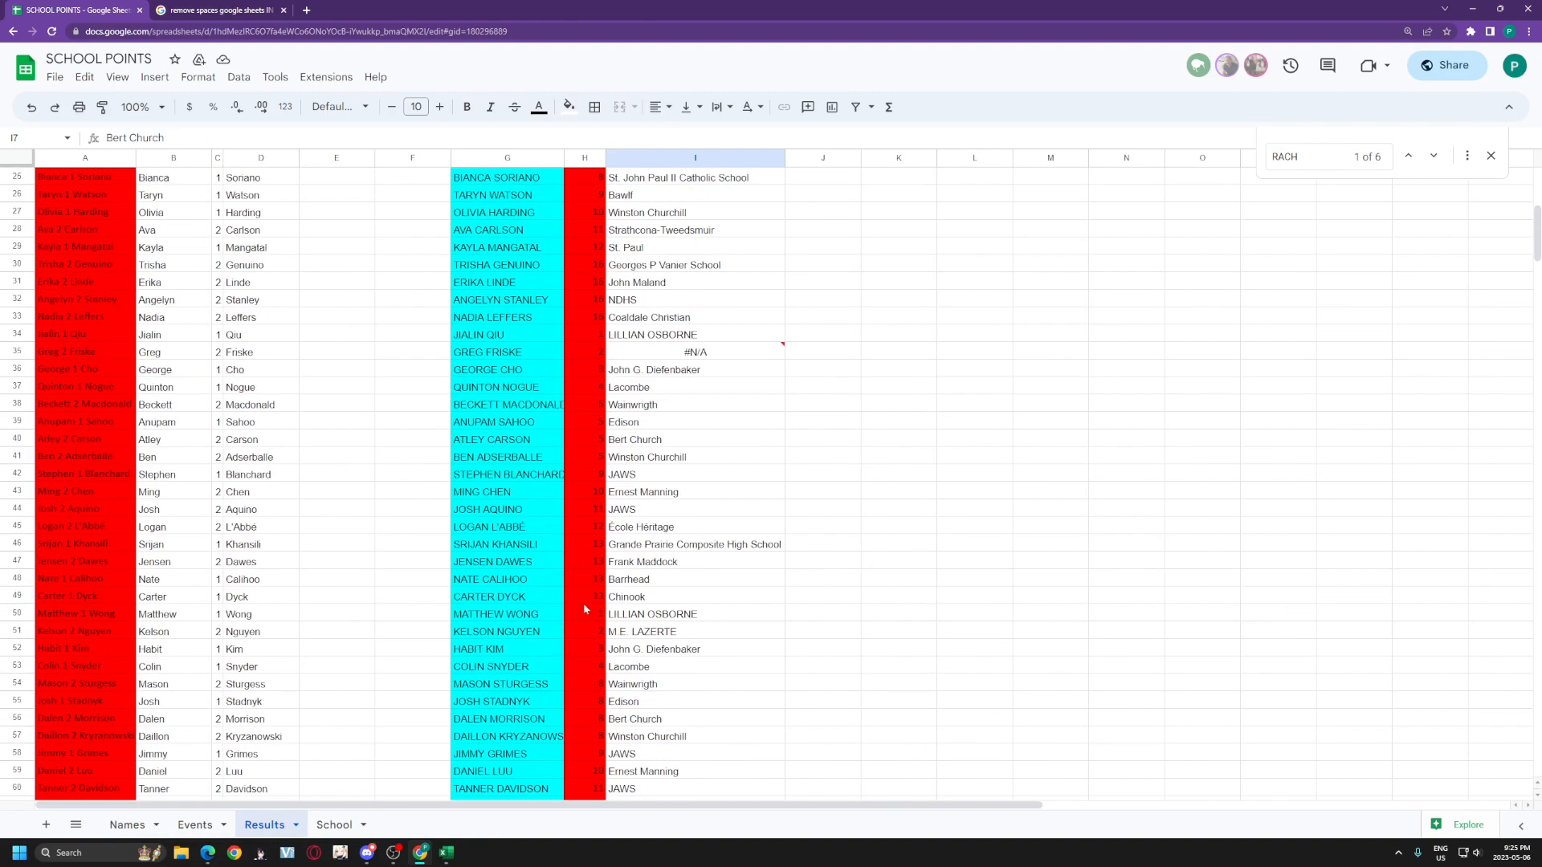
left_click(552, 353)
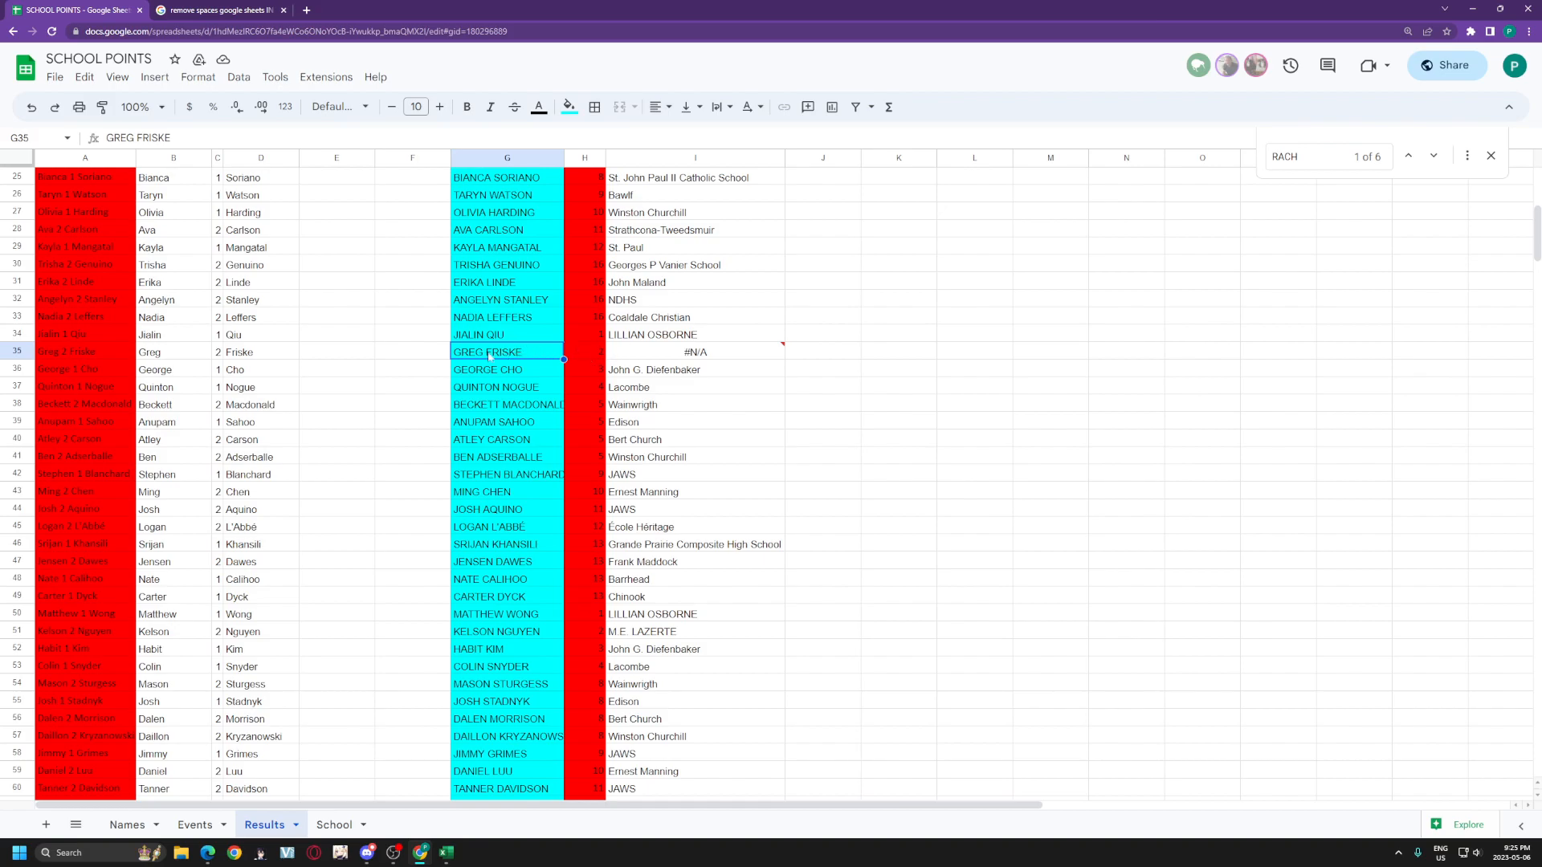
left_click(178, 350)
left_click(268, 356)
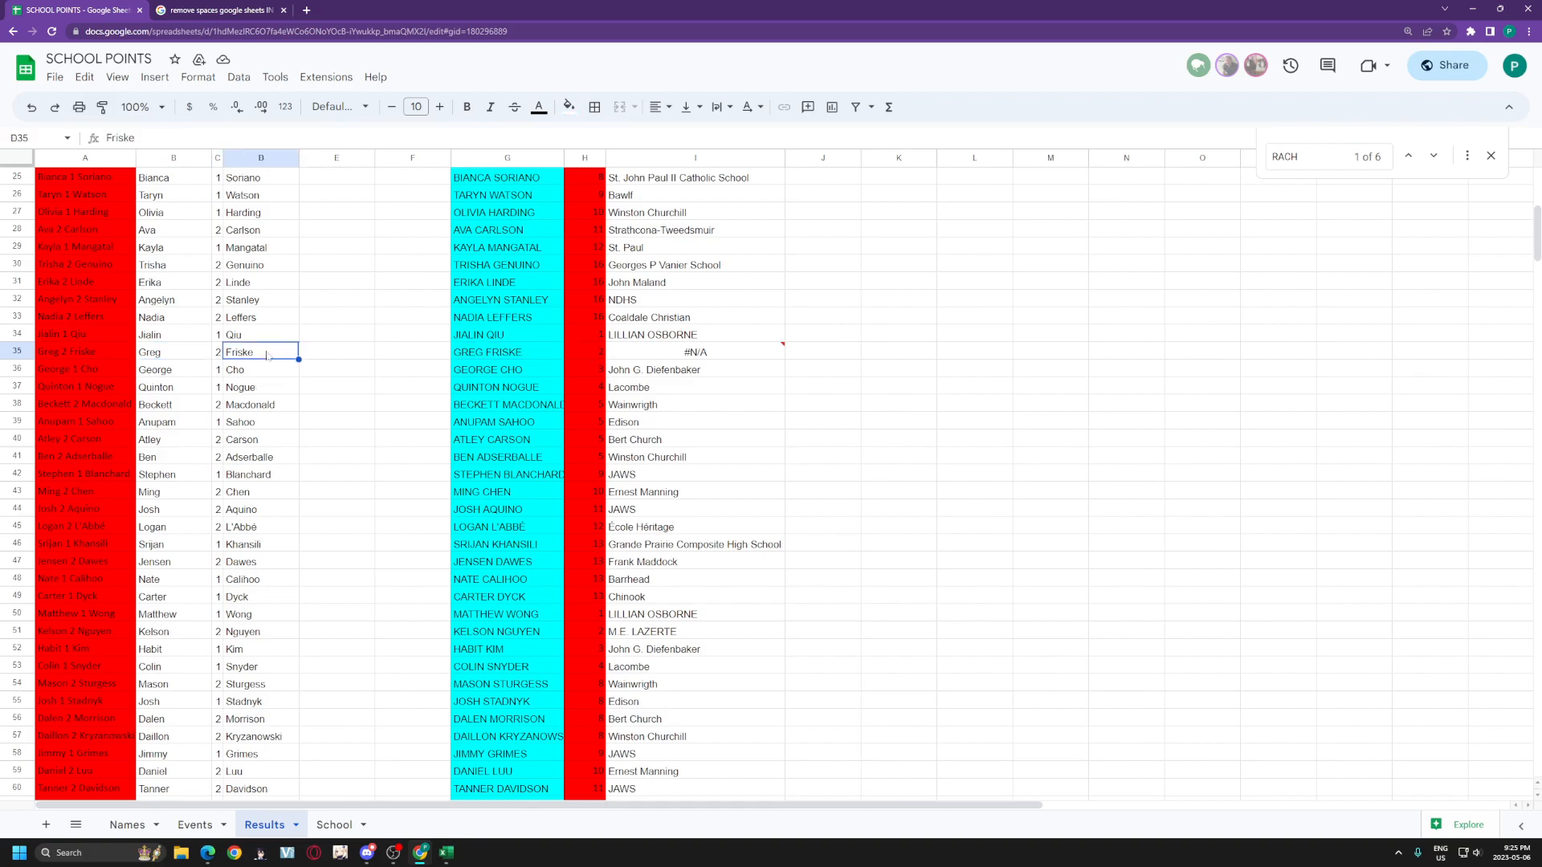
left_click(496, 354)
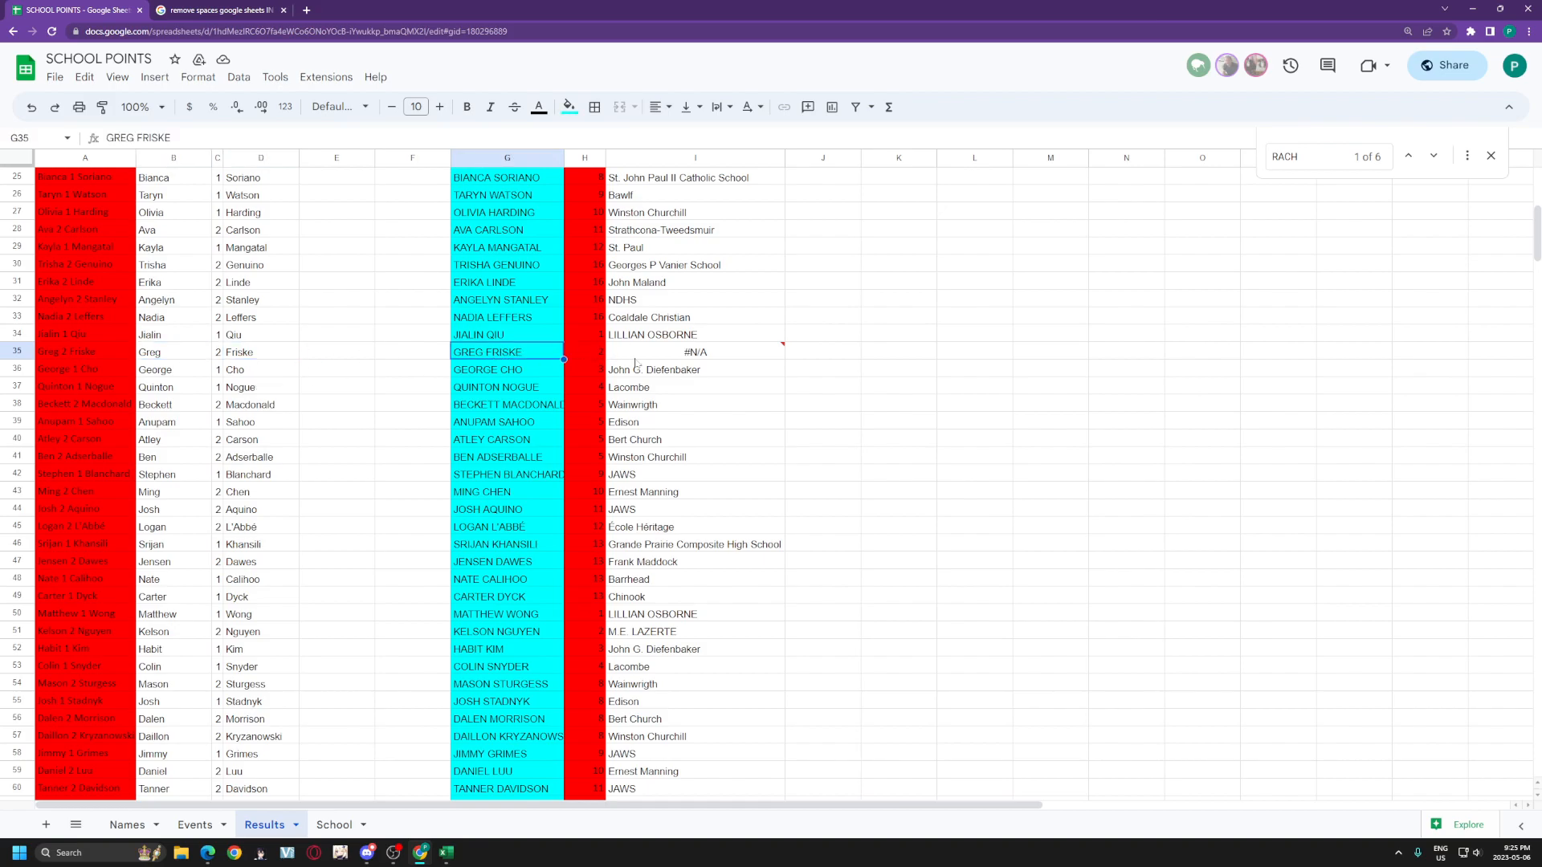
left_click(670, 357)
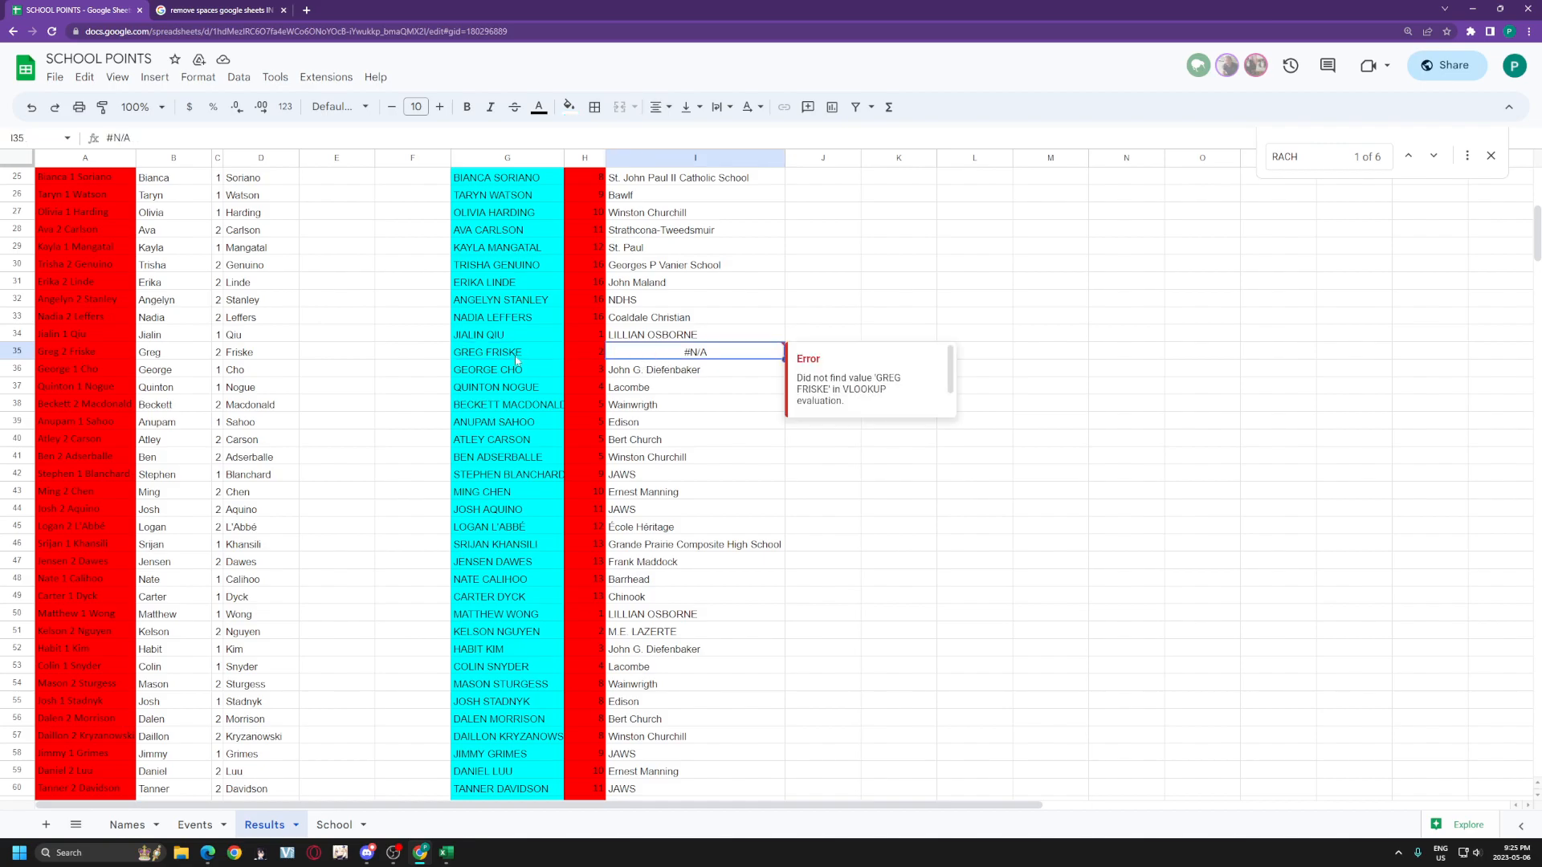
left_click(490, 358)
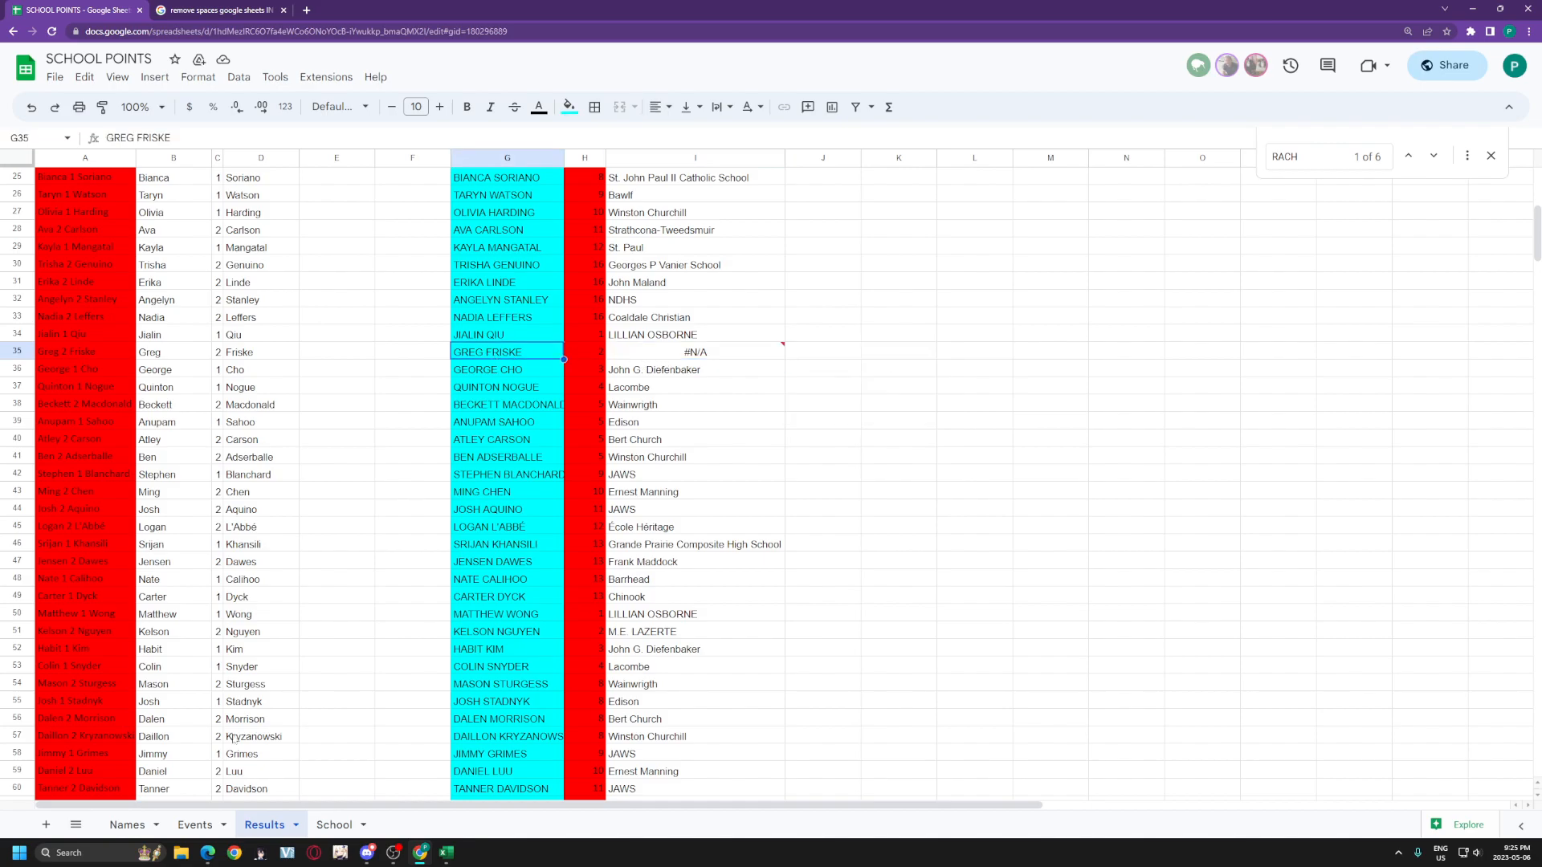
left_click(127, 825)
key("ctrl+f")
type("GREG")
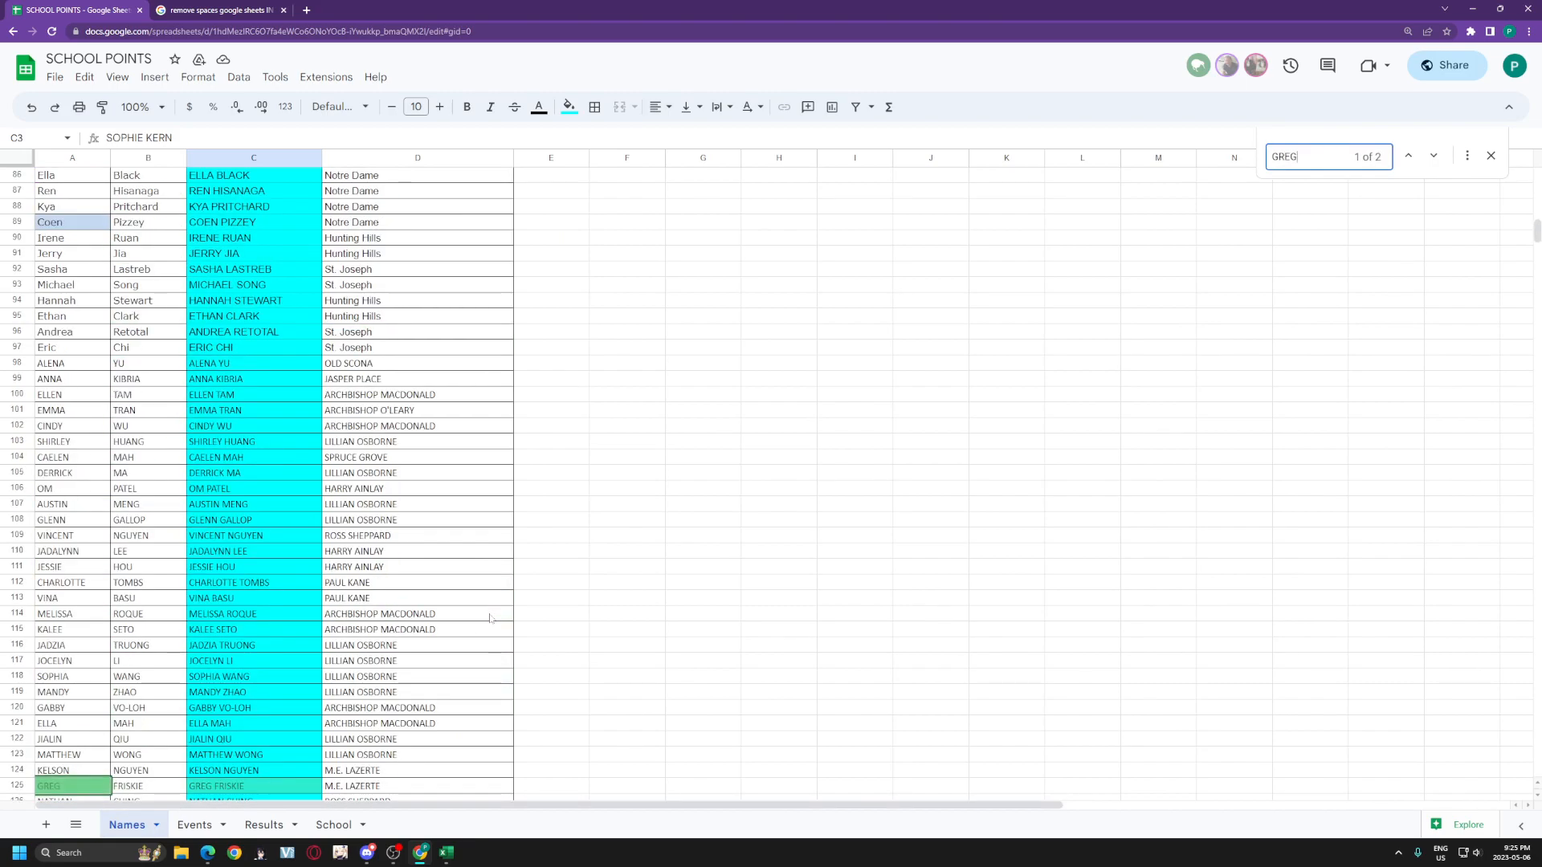
scroll(184, 610, "down", 3)
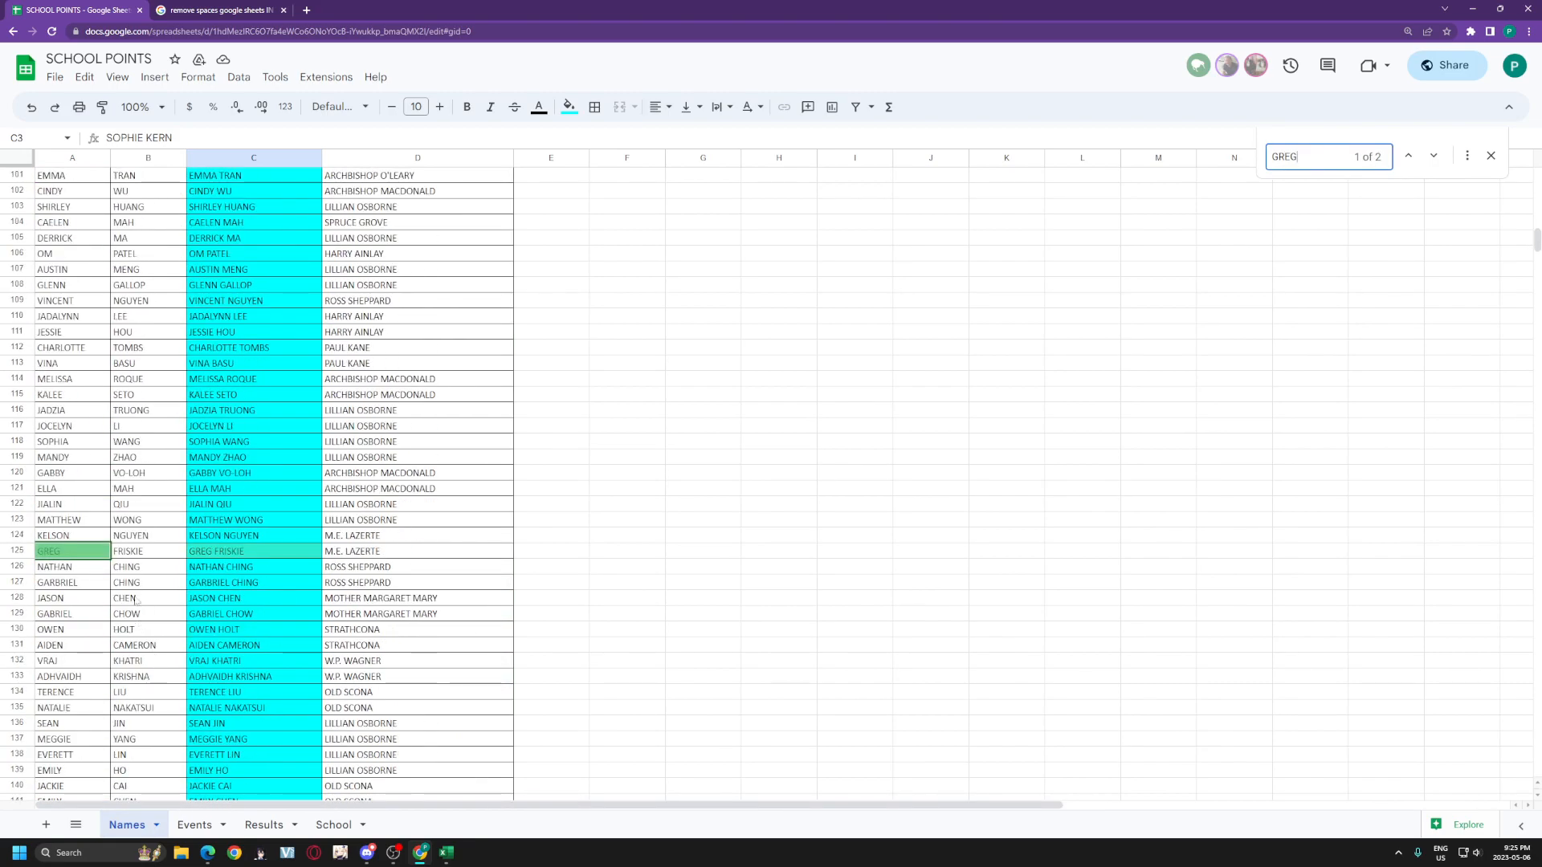
left_click(239, 552)
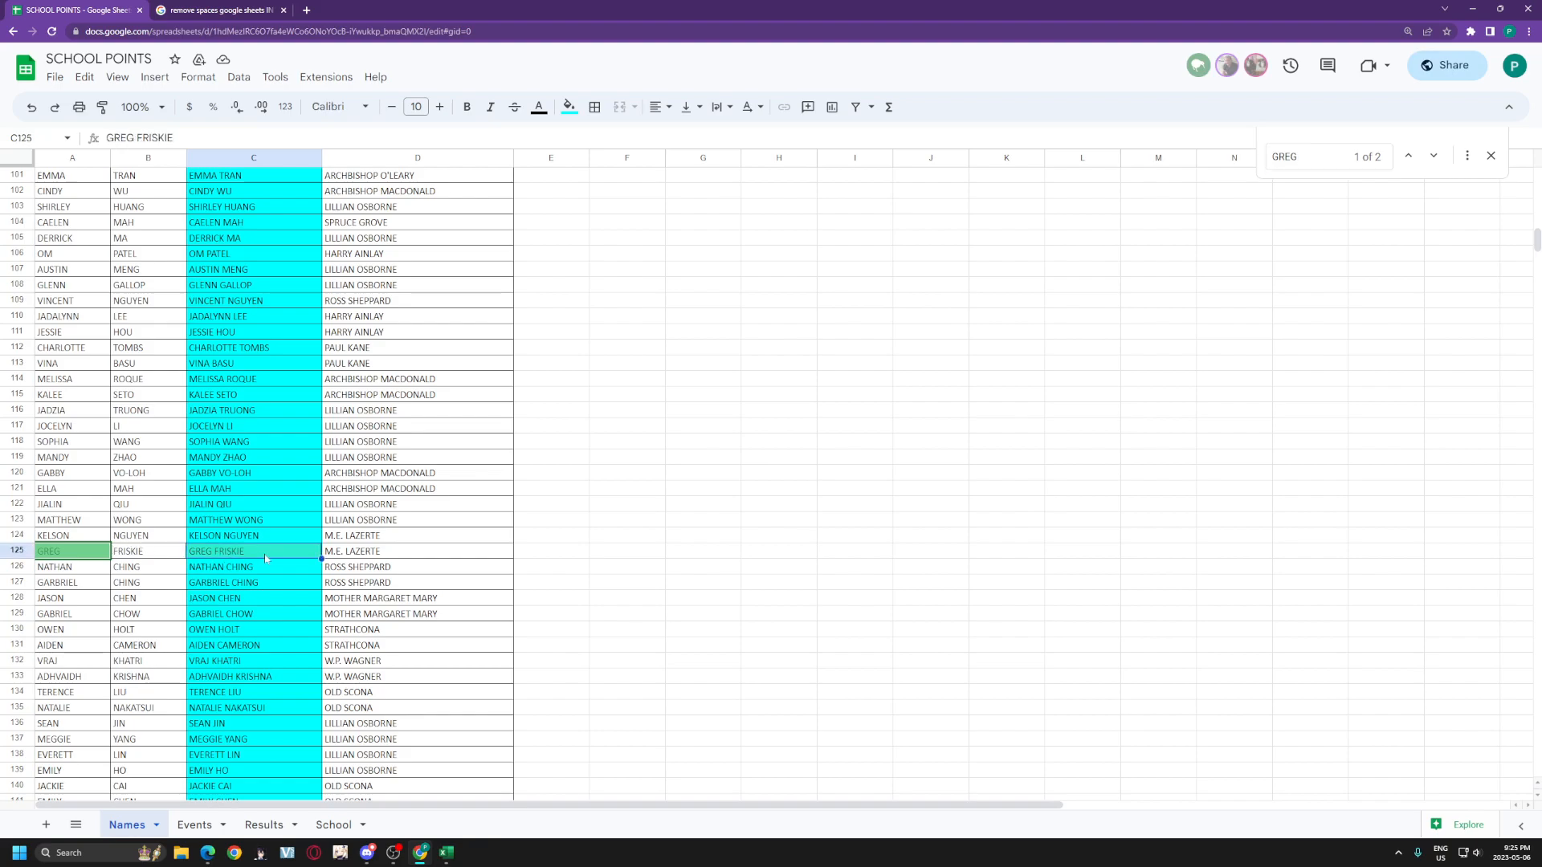
Step: Correct the surname in Results cell A35 so his school lookup returns M.E. LAZERTE
left_click(194, 825)
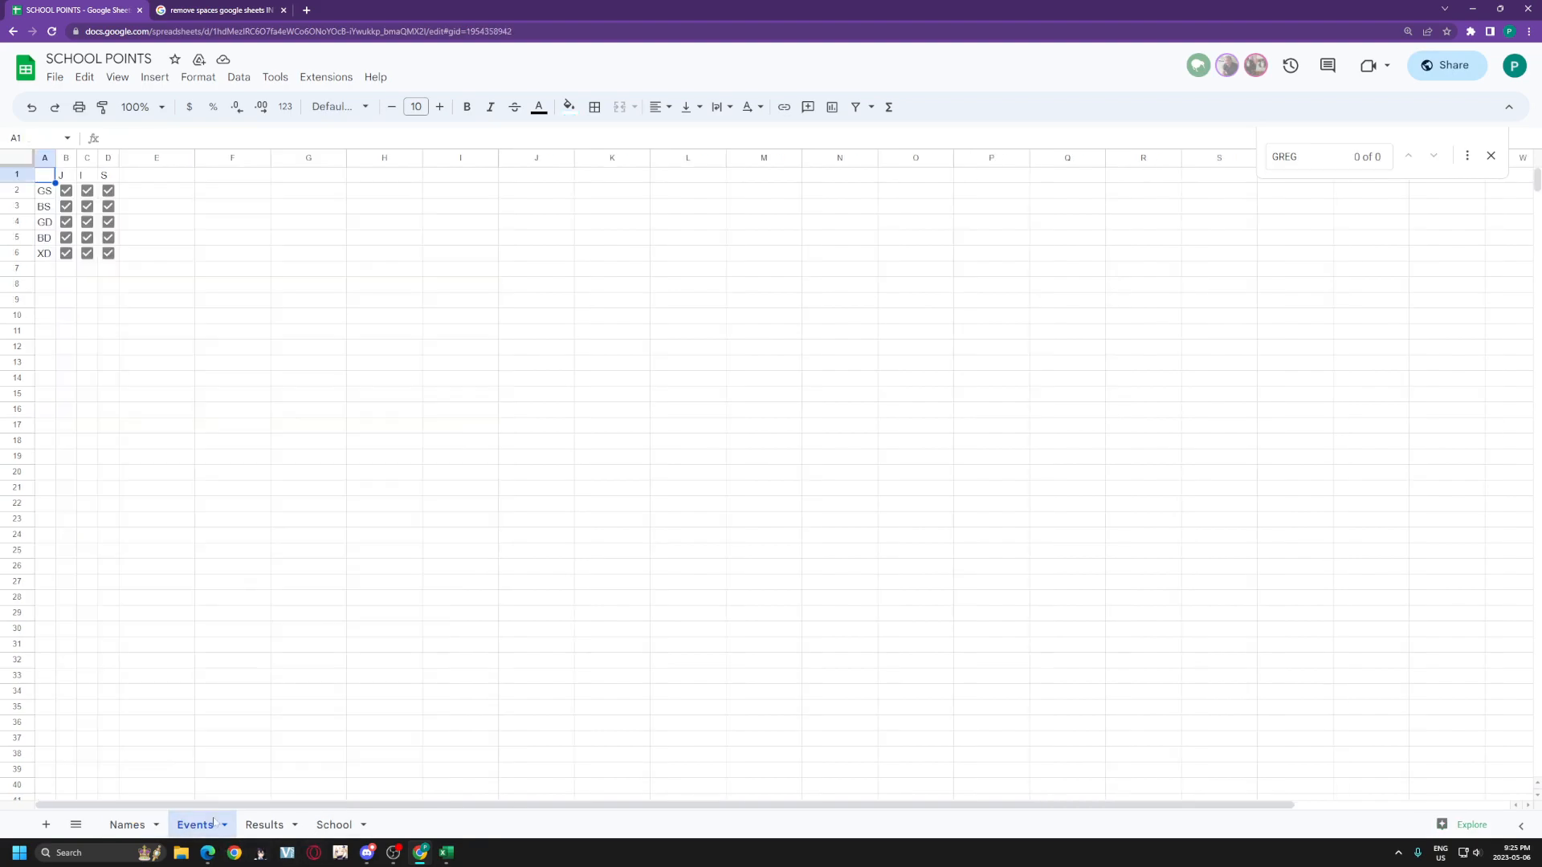
left_click(264, 824)
left_click(86, 351)
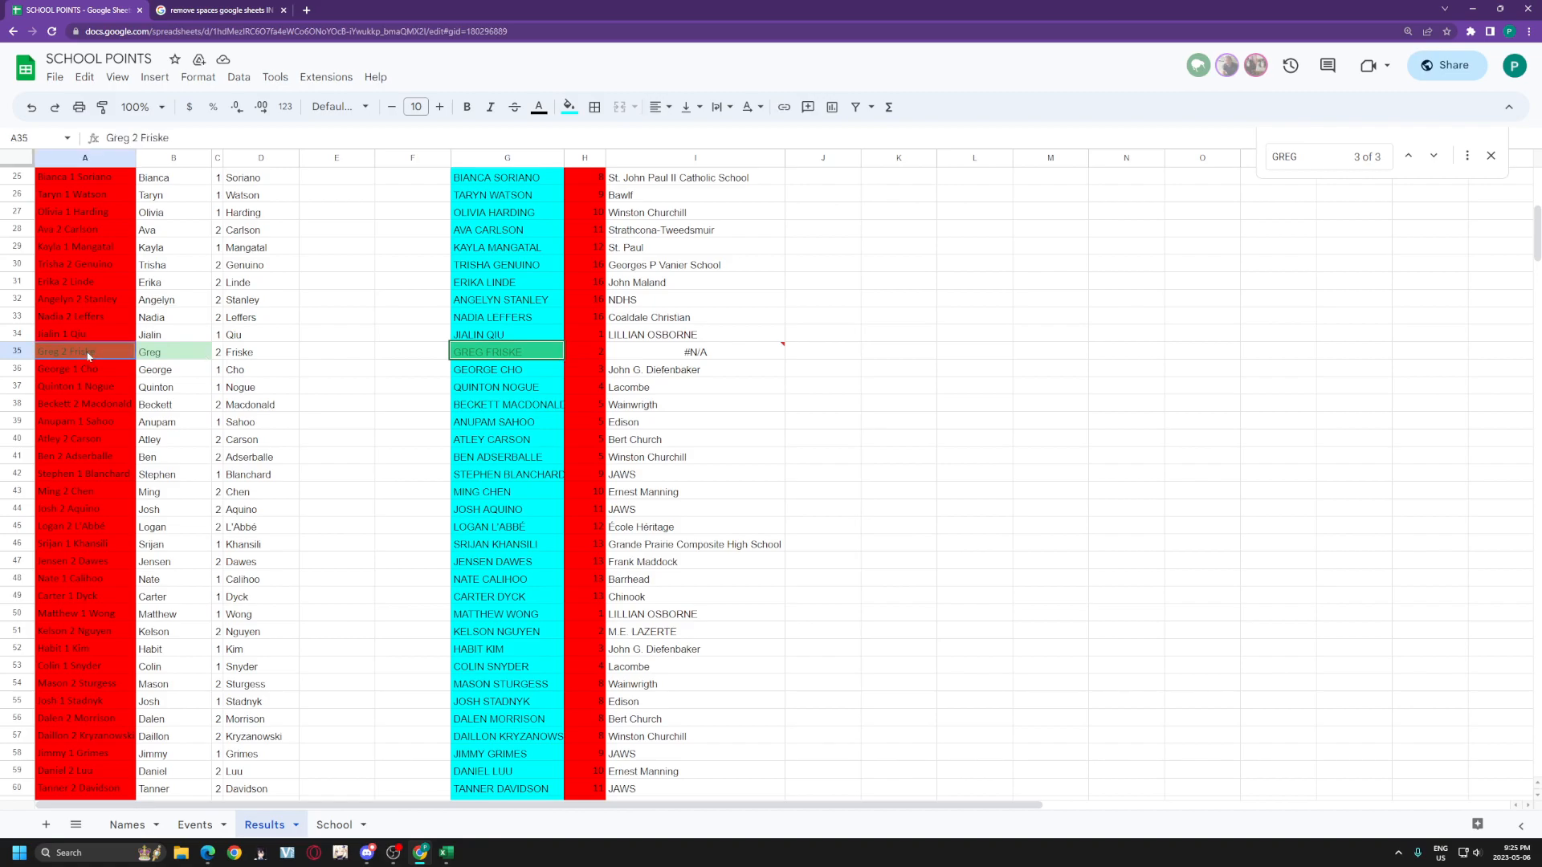
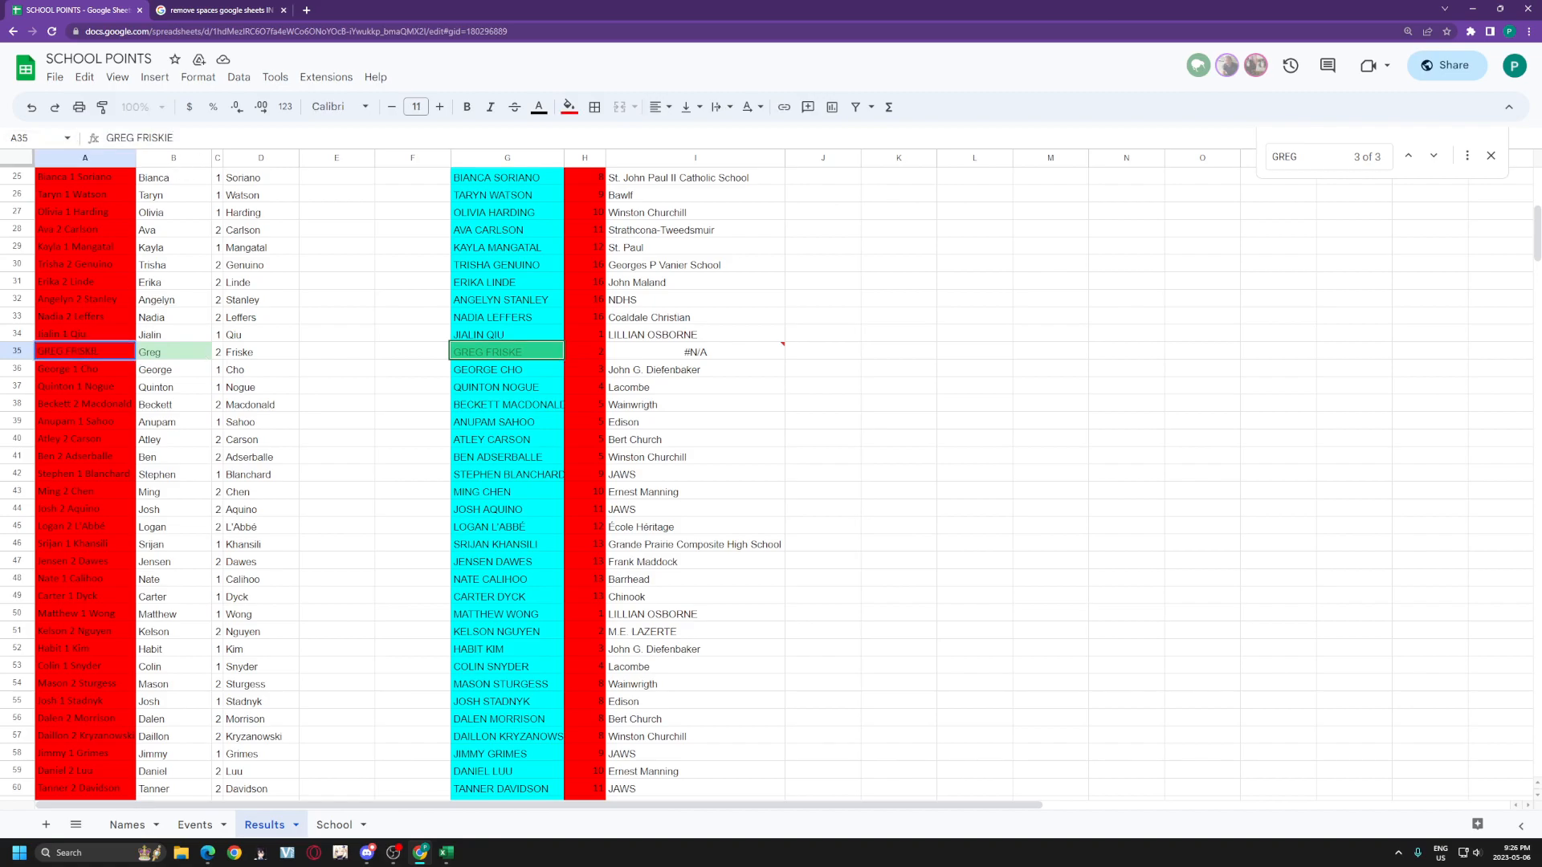
type("2")
key("Return")
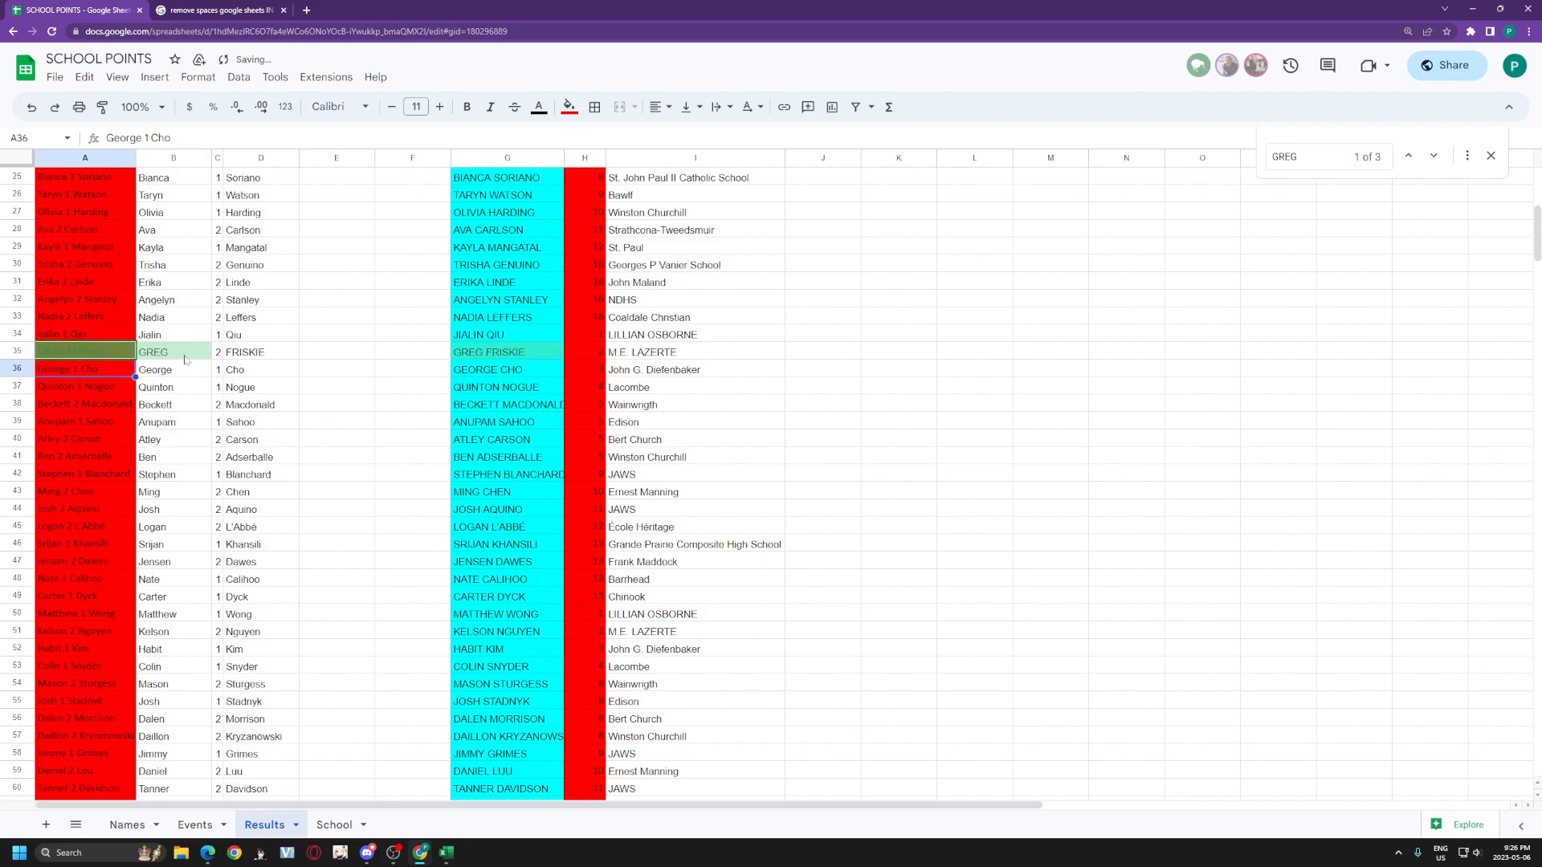
scroll(309, 353, "down", 10)
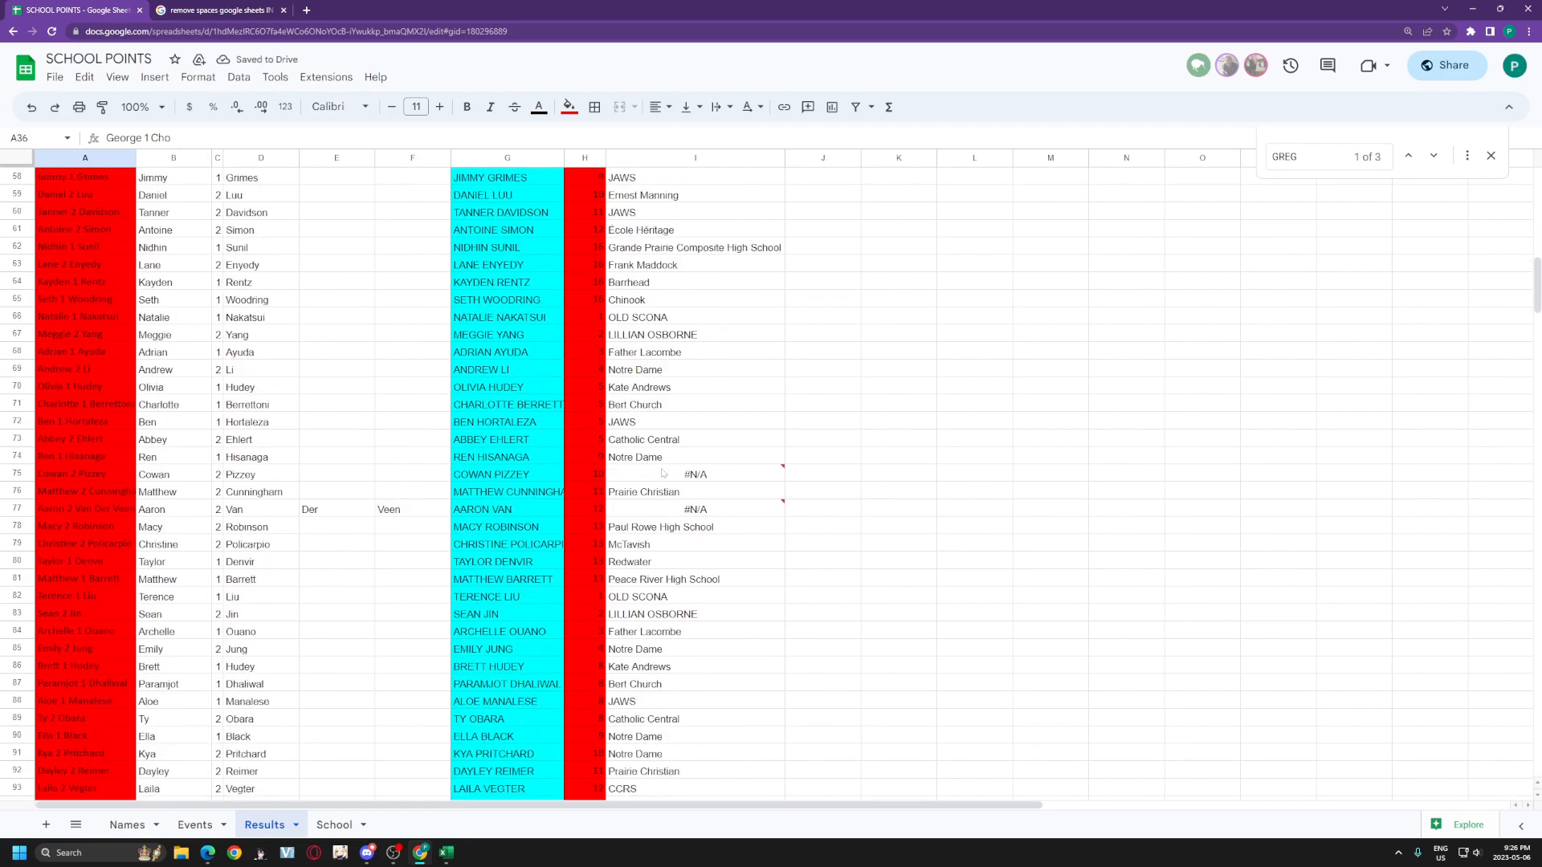
mouse_move(659, 475)
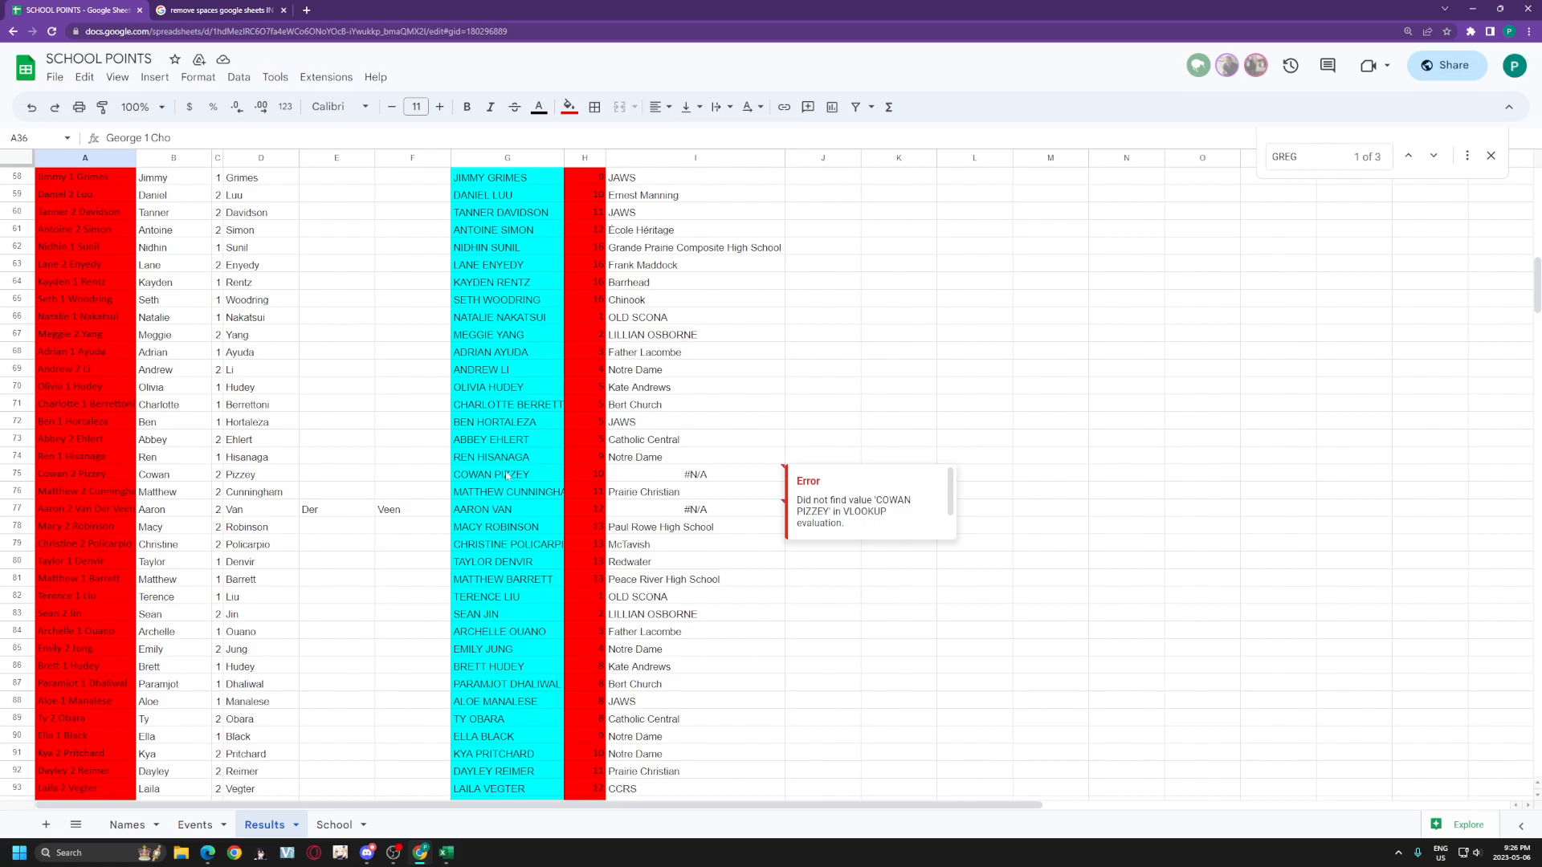
Step: Search the Names sheet by surname to find the player's correct first name in row 89
left_click(127, 825)
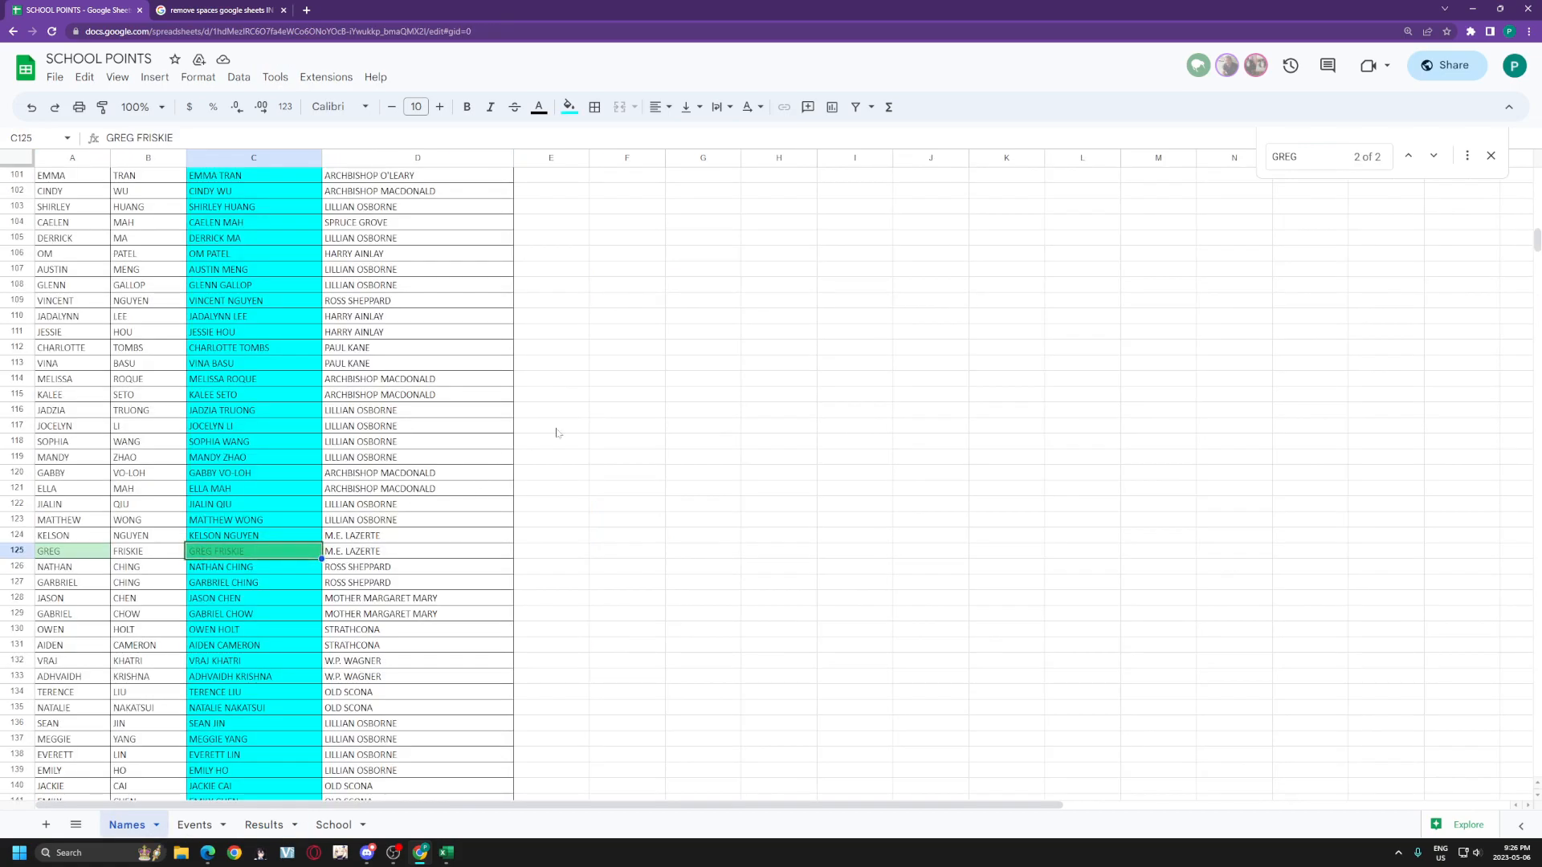
key("ctrl+f")
type("COWA")
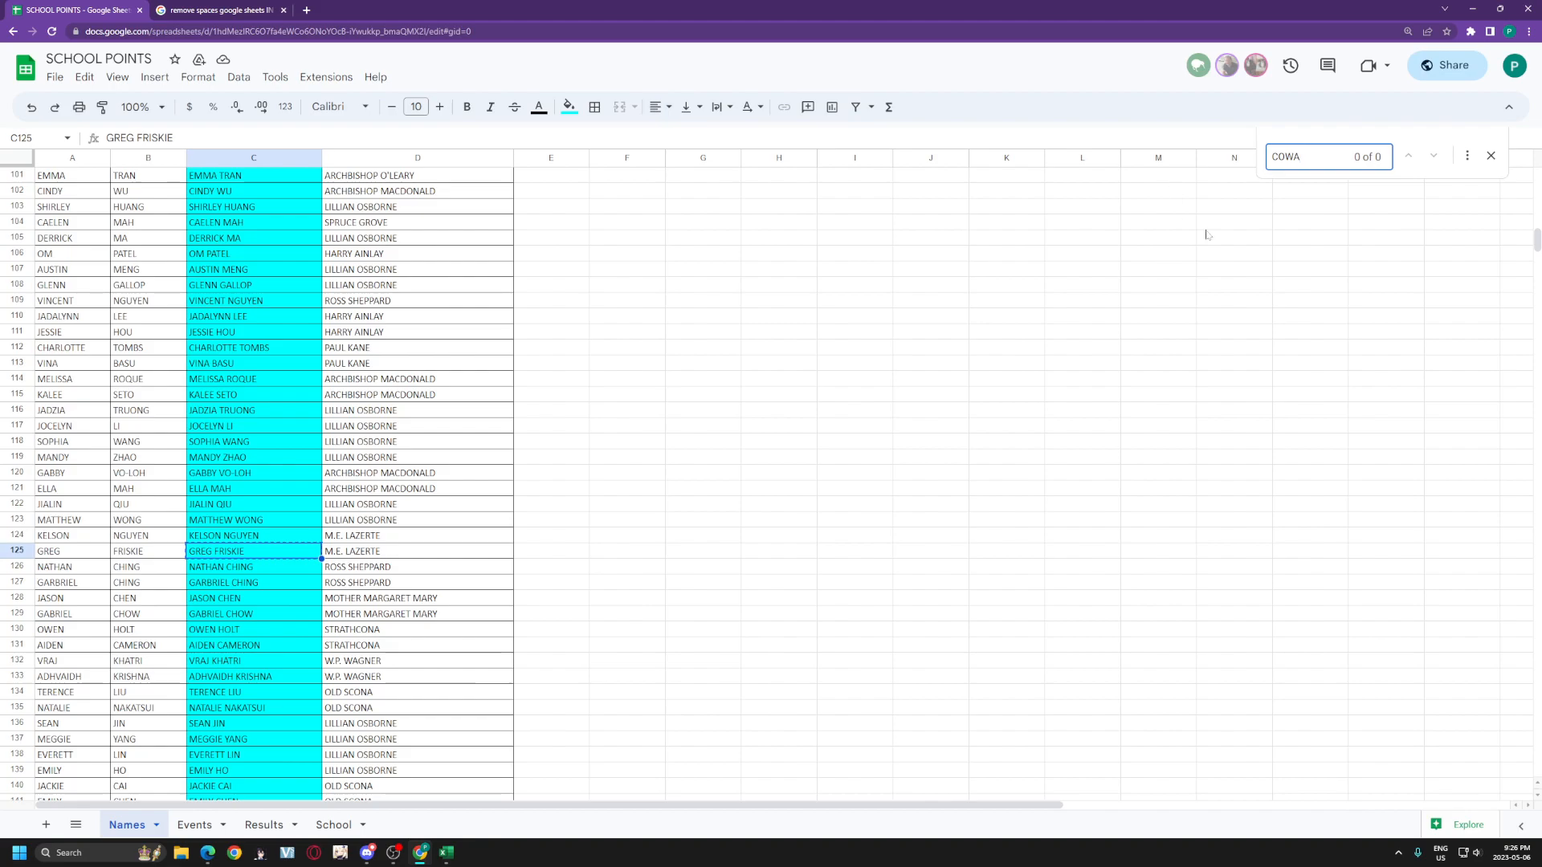
key("BackSpace")
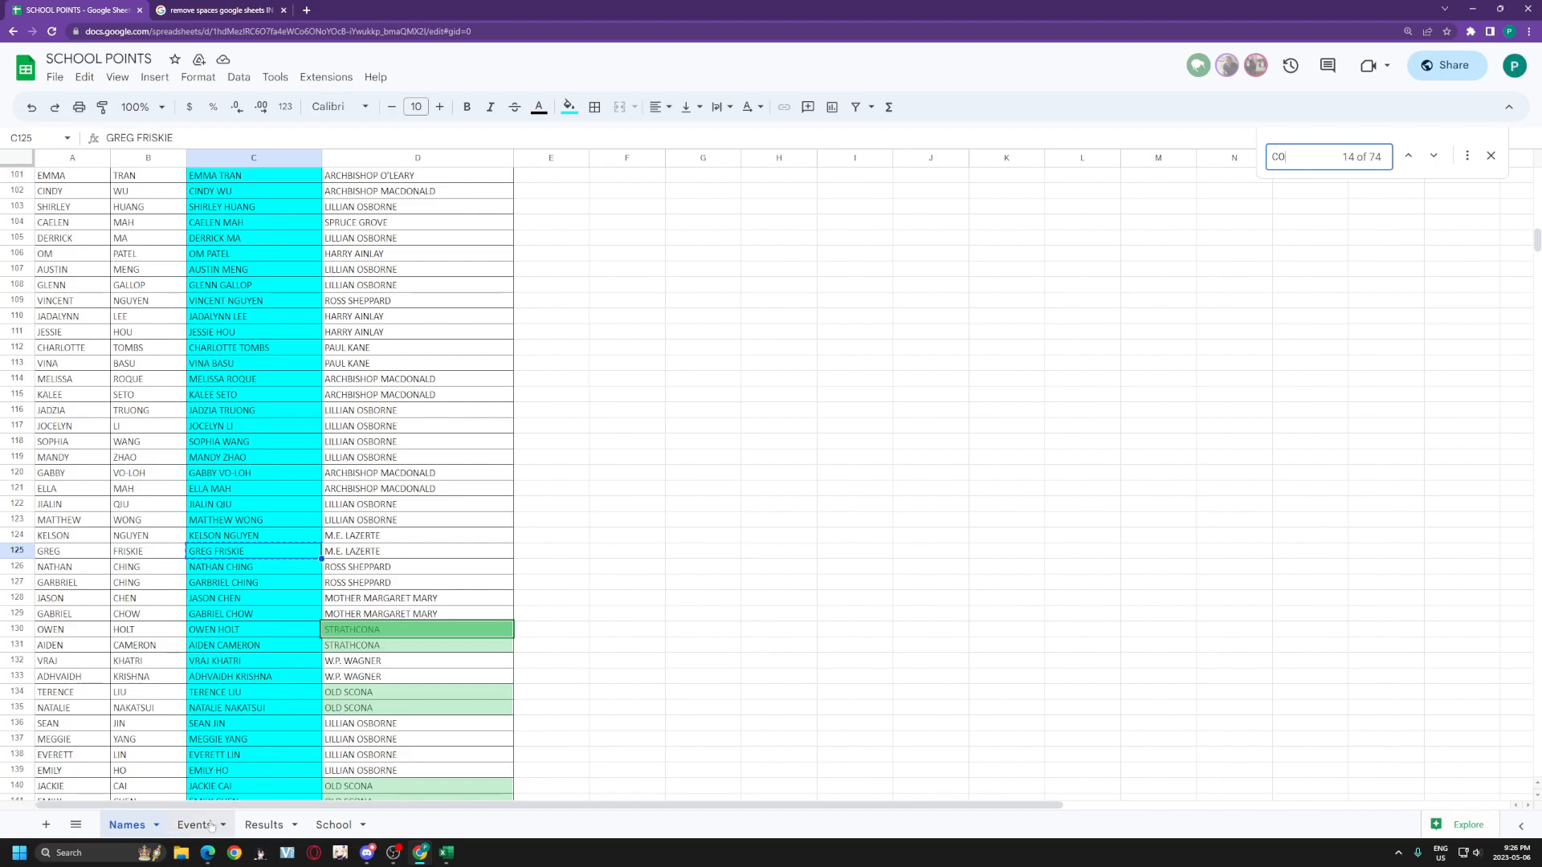
left_click(272, 825)
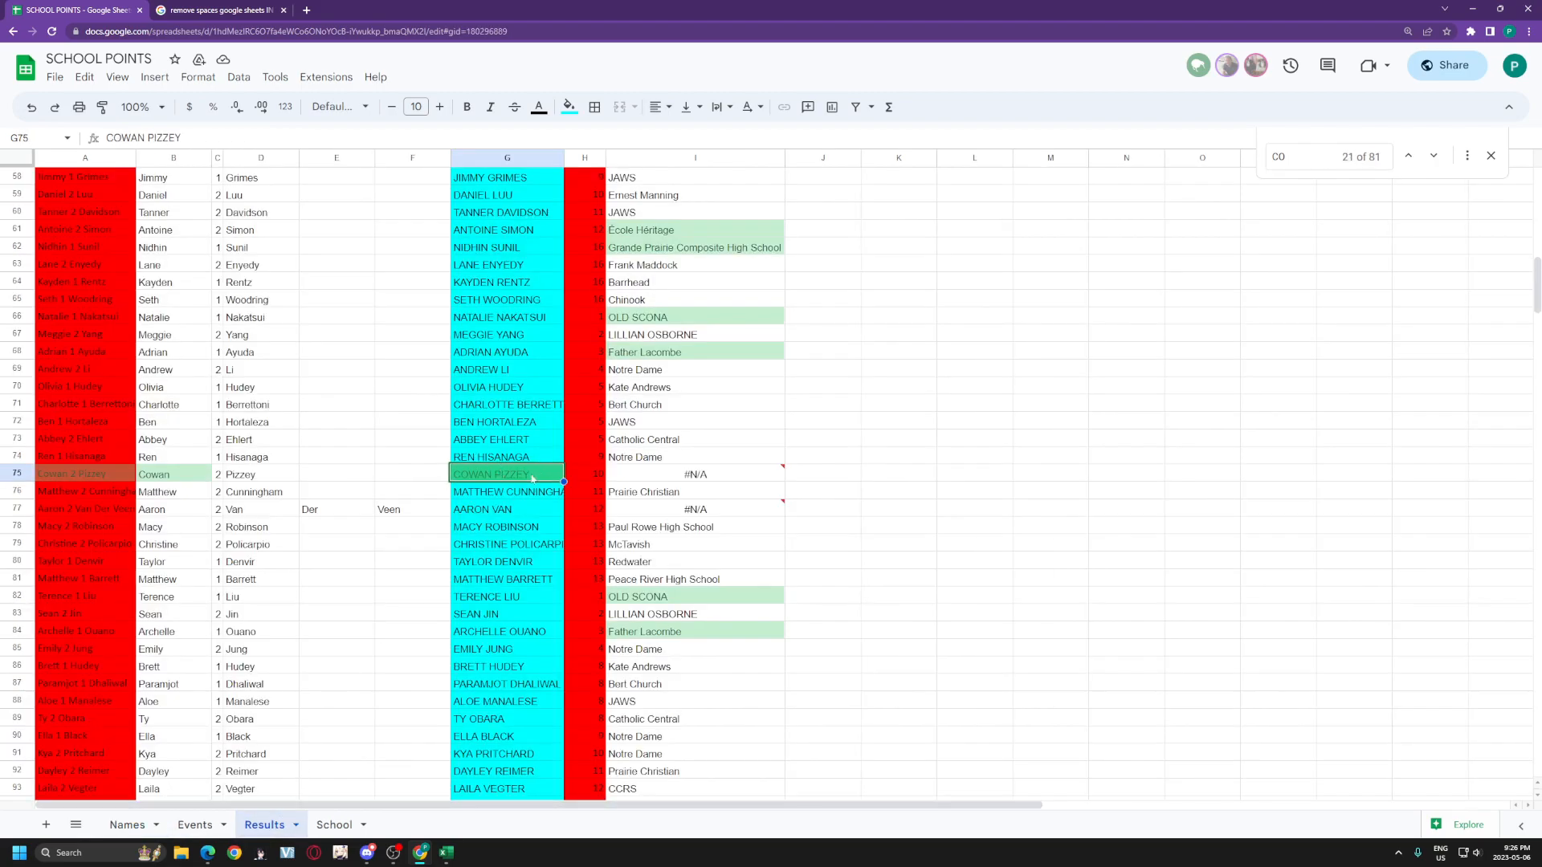
left_click(128, 825)
left_click_drag(1317, 156, 1194, 159)
type("PIZZ")
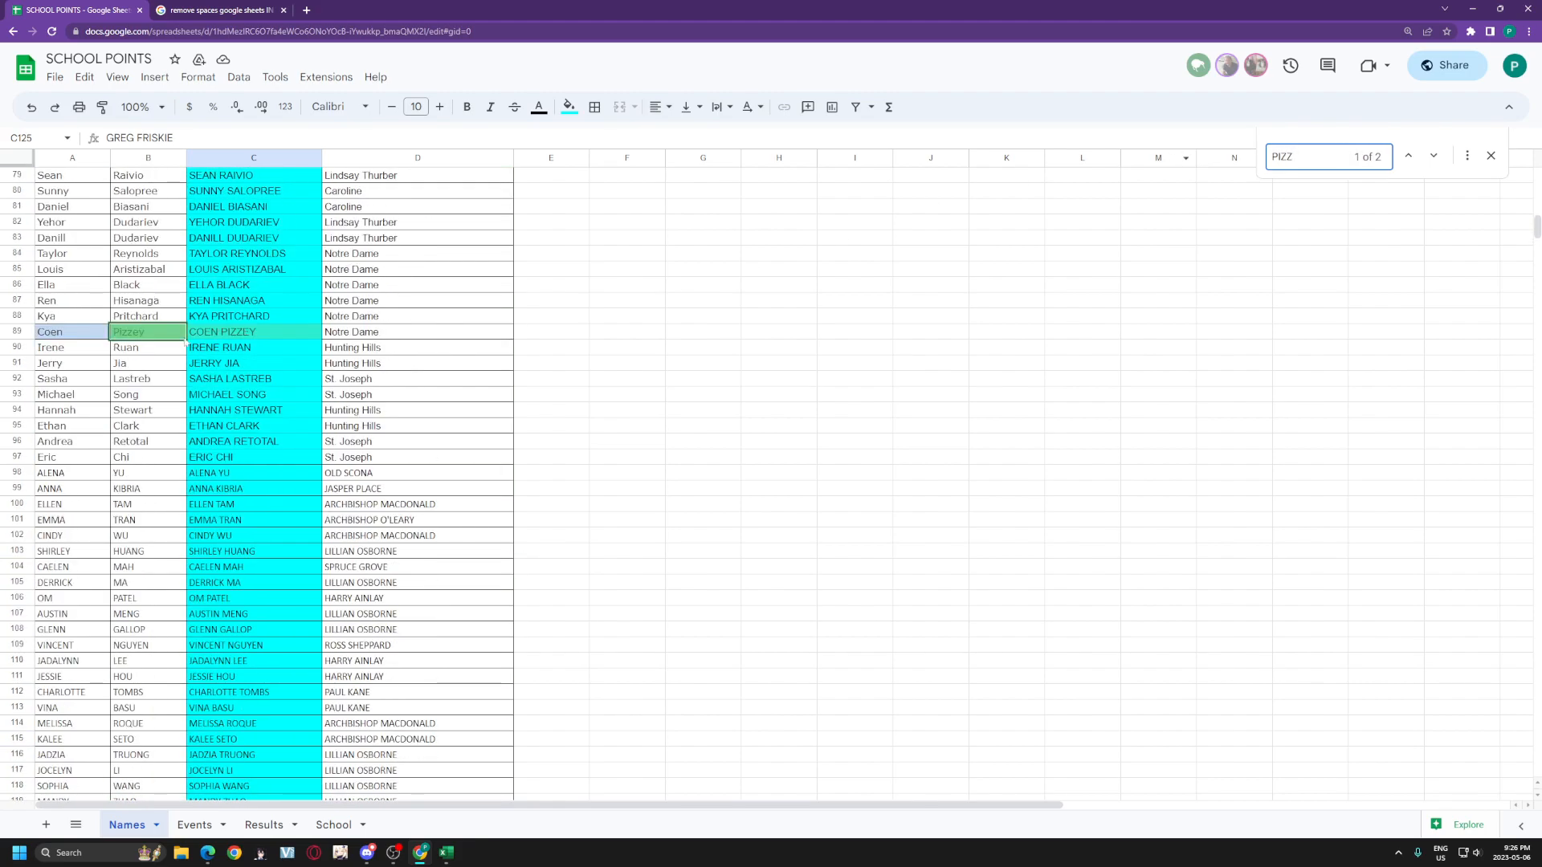
left_click(74, 332)
left_click(144, 332)
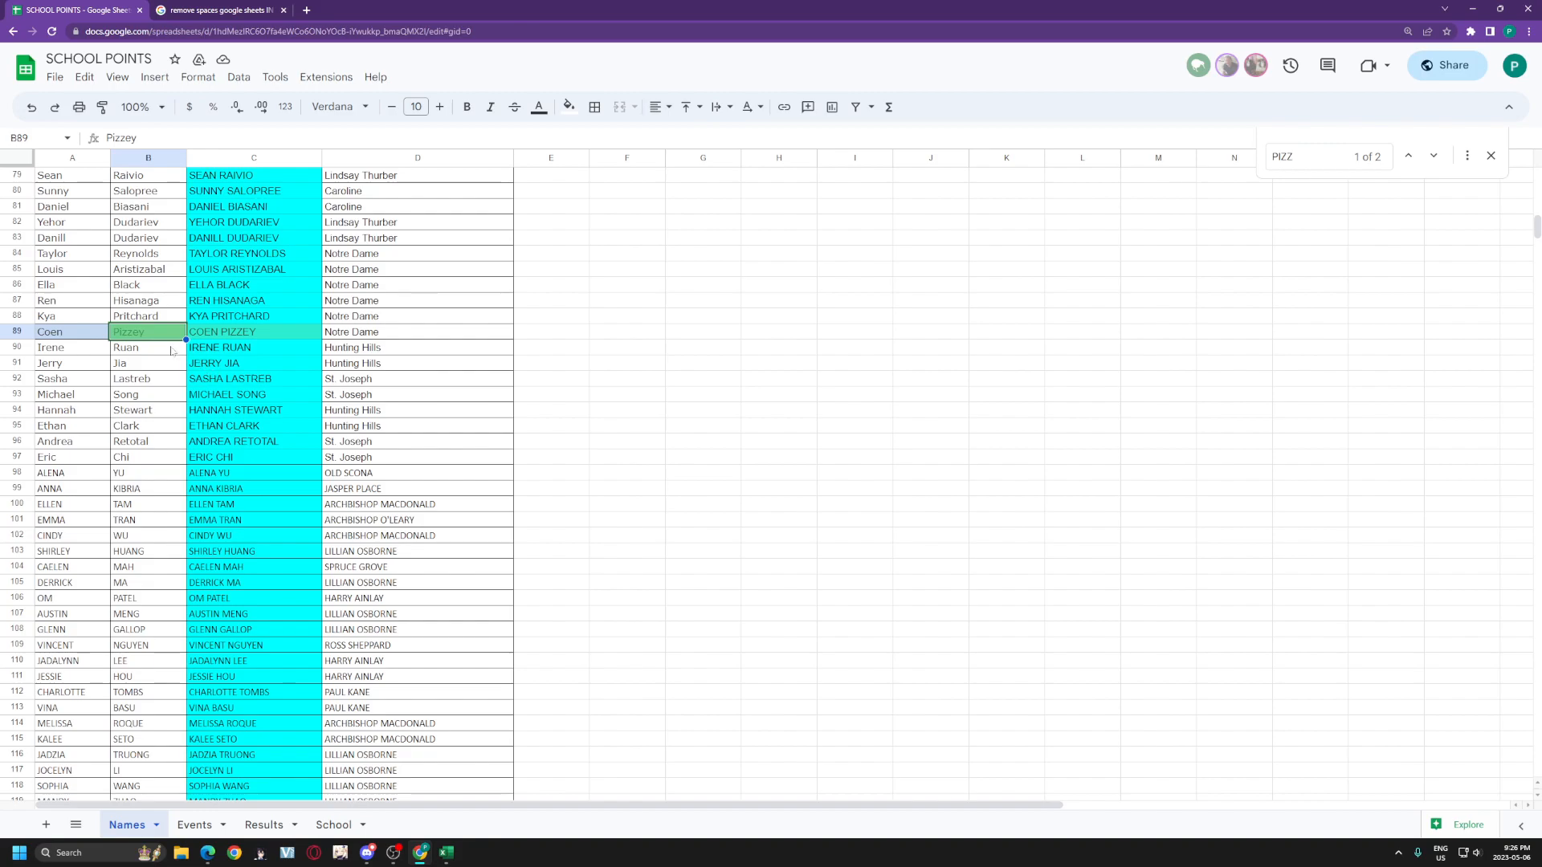
Step: Fix the first name in Results cell A75 so its school shows Notre Dame
left_click(264, 824)
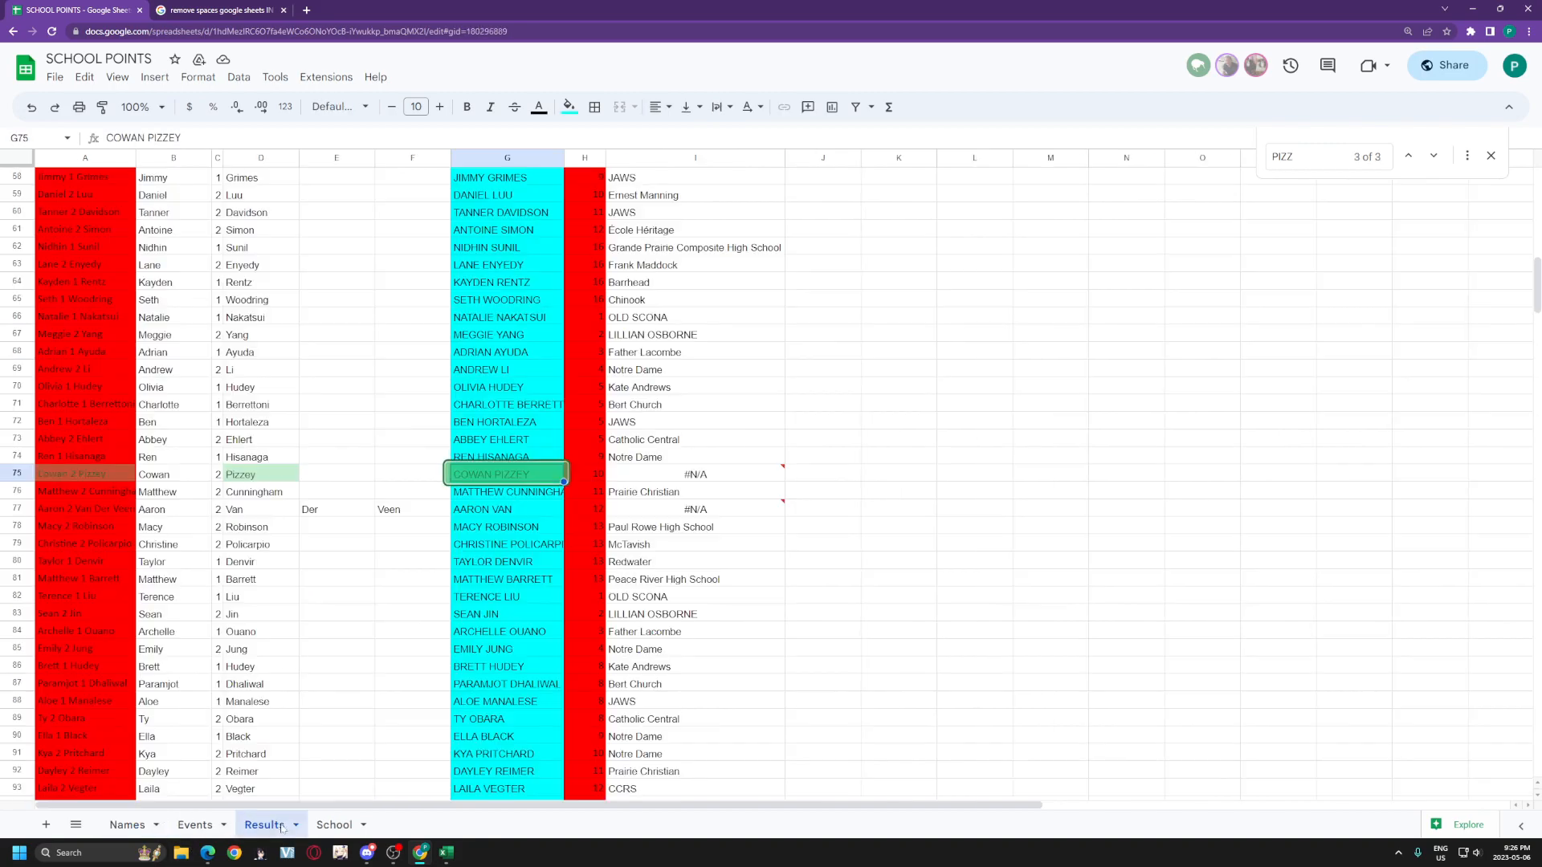
left_click(109, 475)
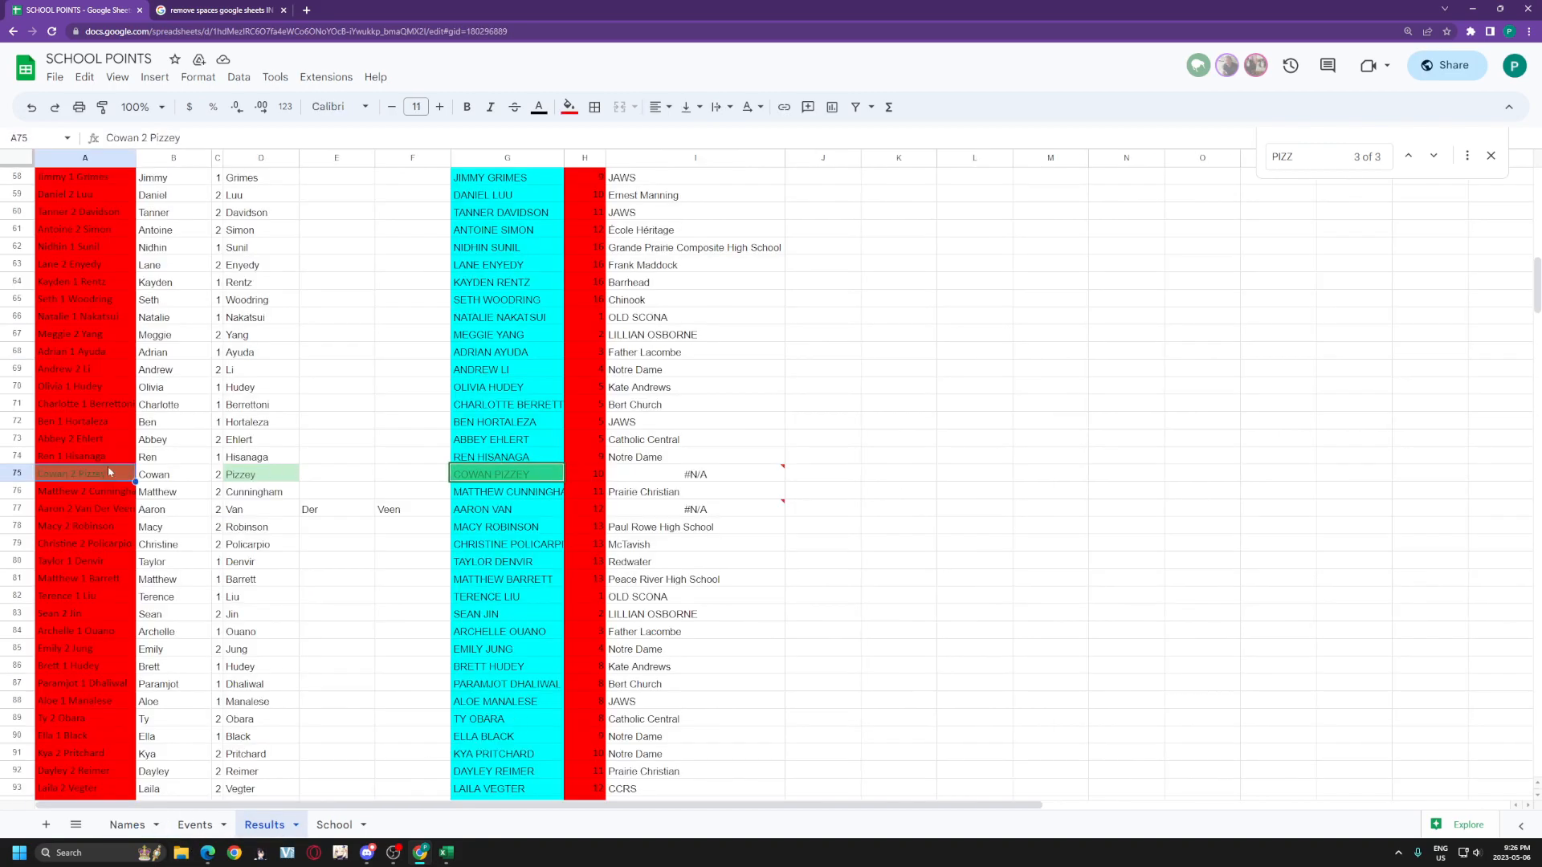
left_click(113, 138)
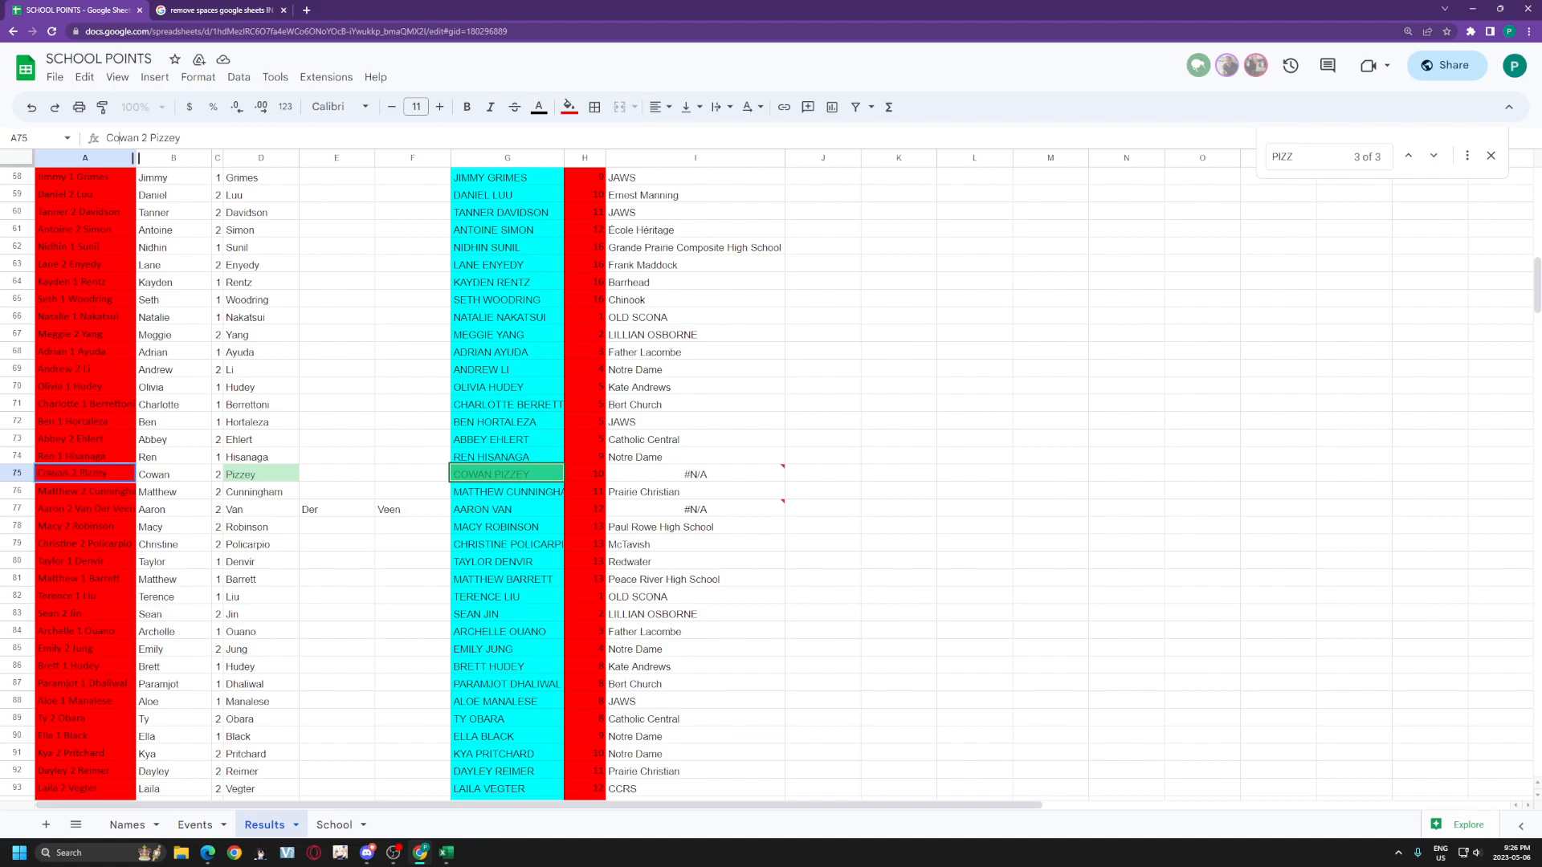
key("BackSpace")
key("BackSpace")
type("E")
key("BackSpace")
type("e")
key("Return")
left_click(539, 514)
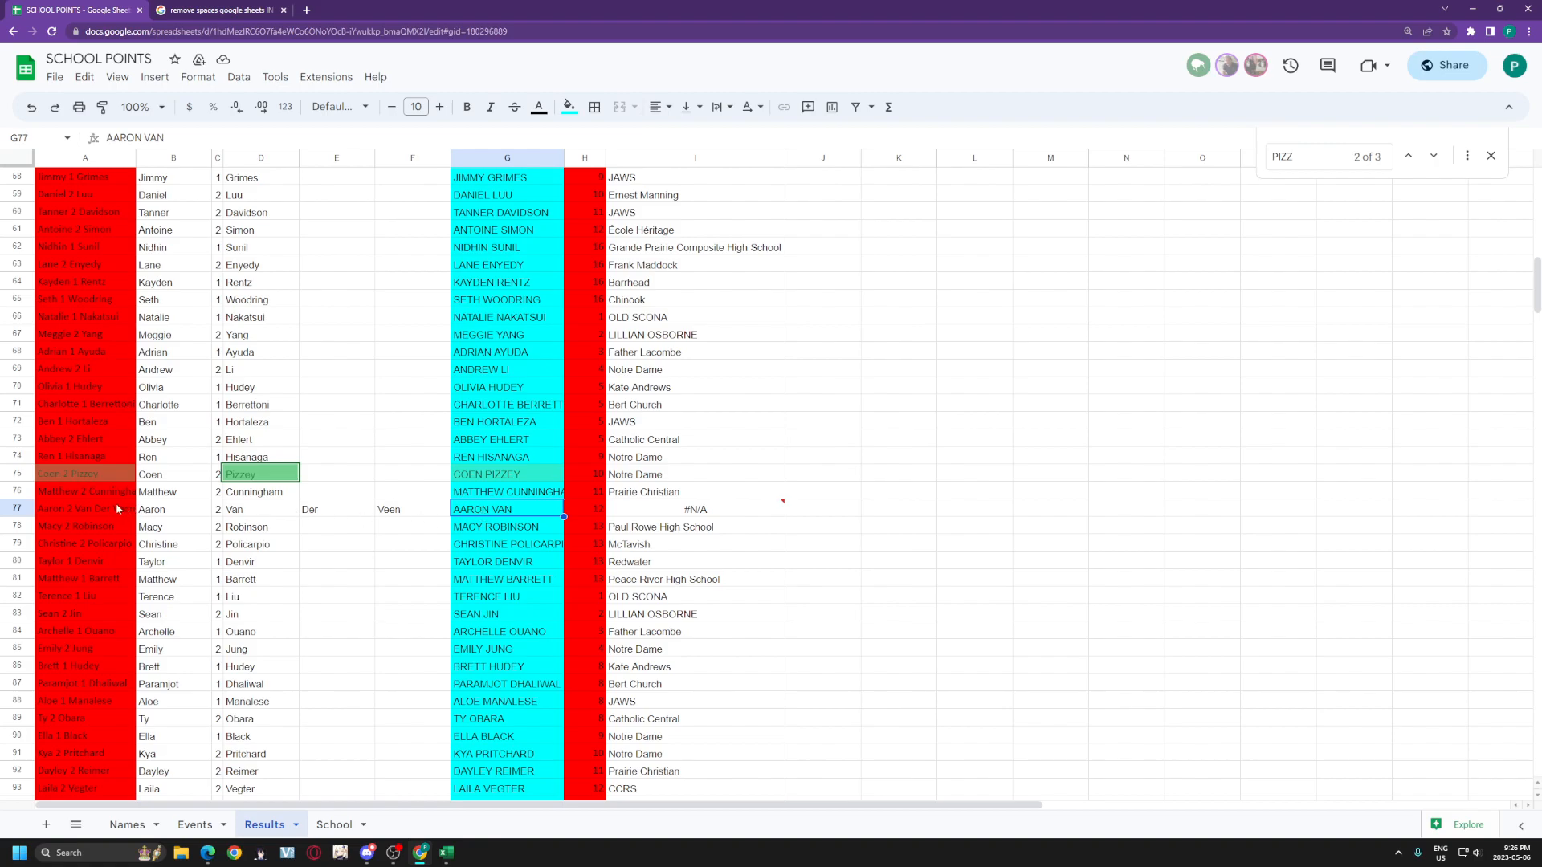
Step: Find the three-part surname on Names and delete its spaces in cell B377
left_click_drag(268, 514, 413, 520)
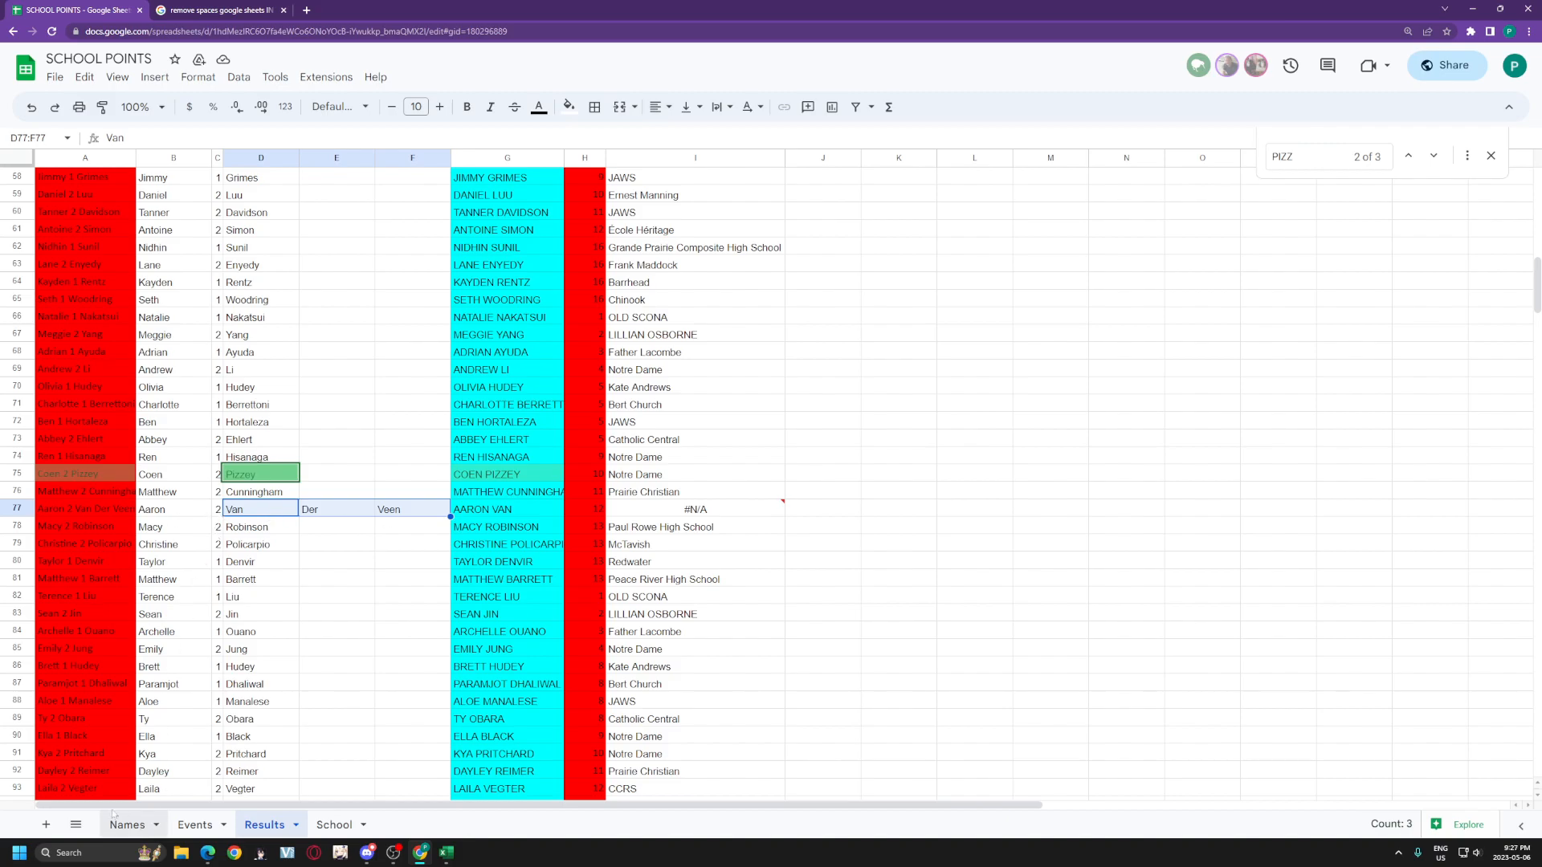
left_click(128, 824)
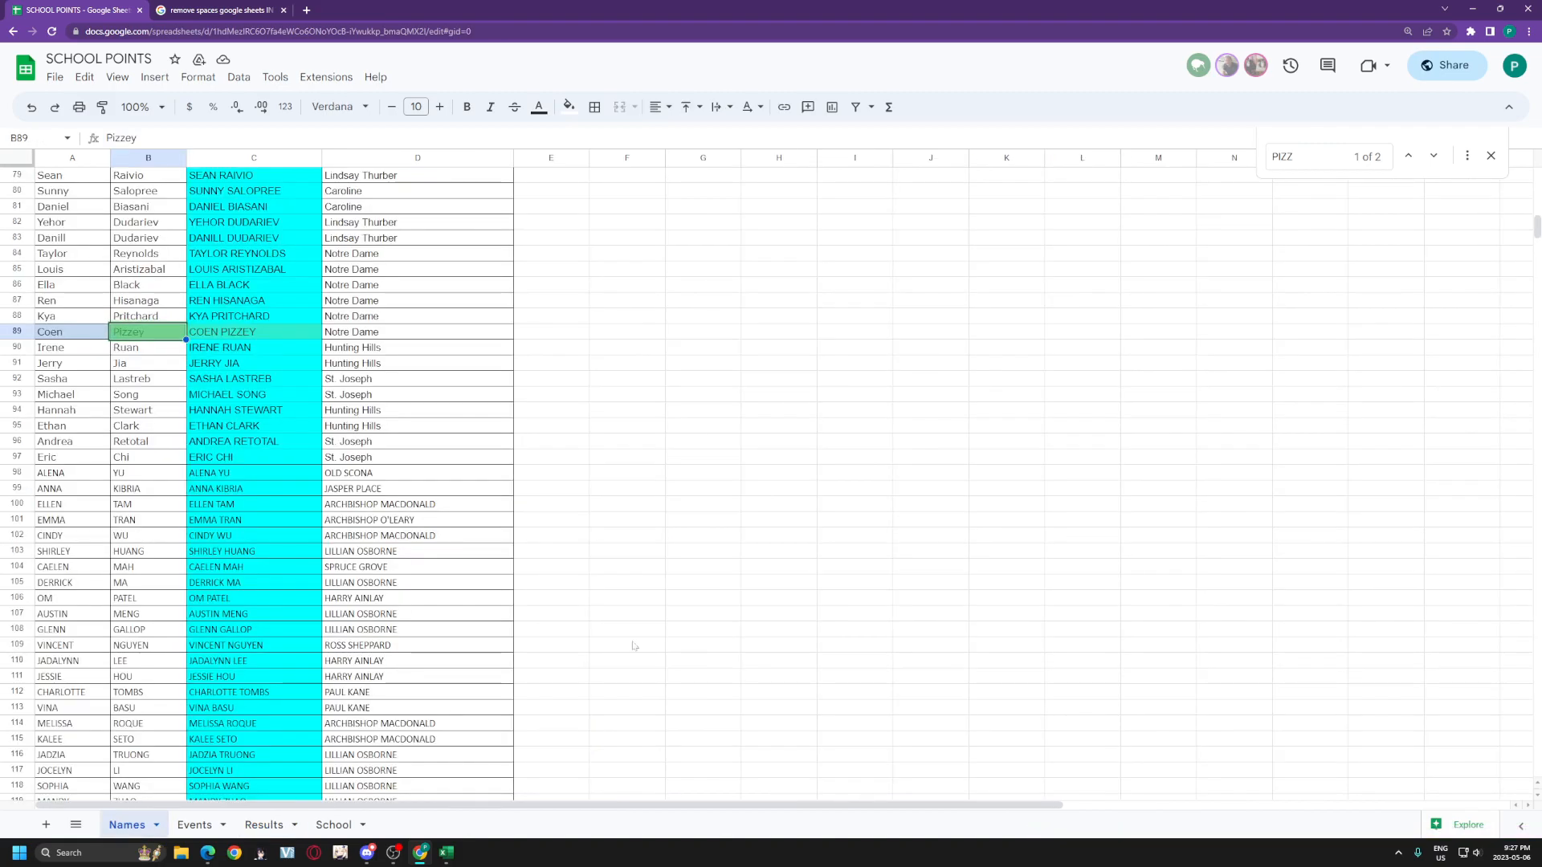
left_click(1354, 155)
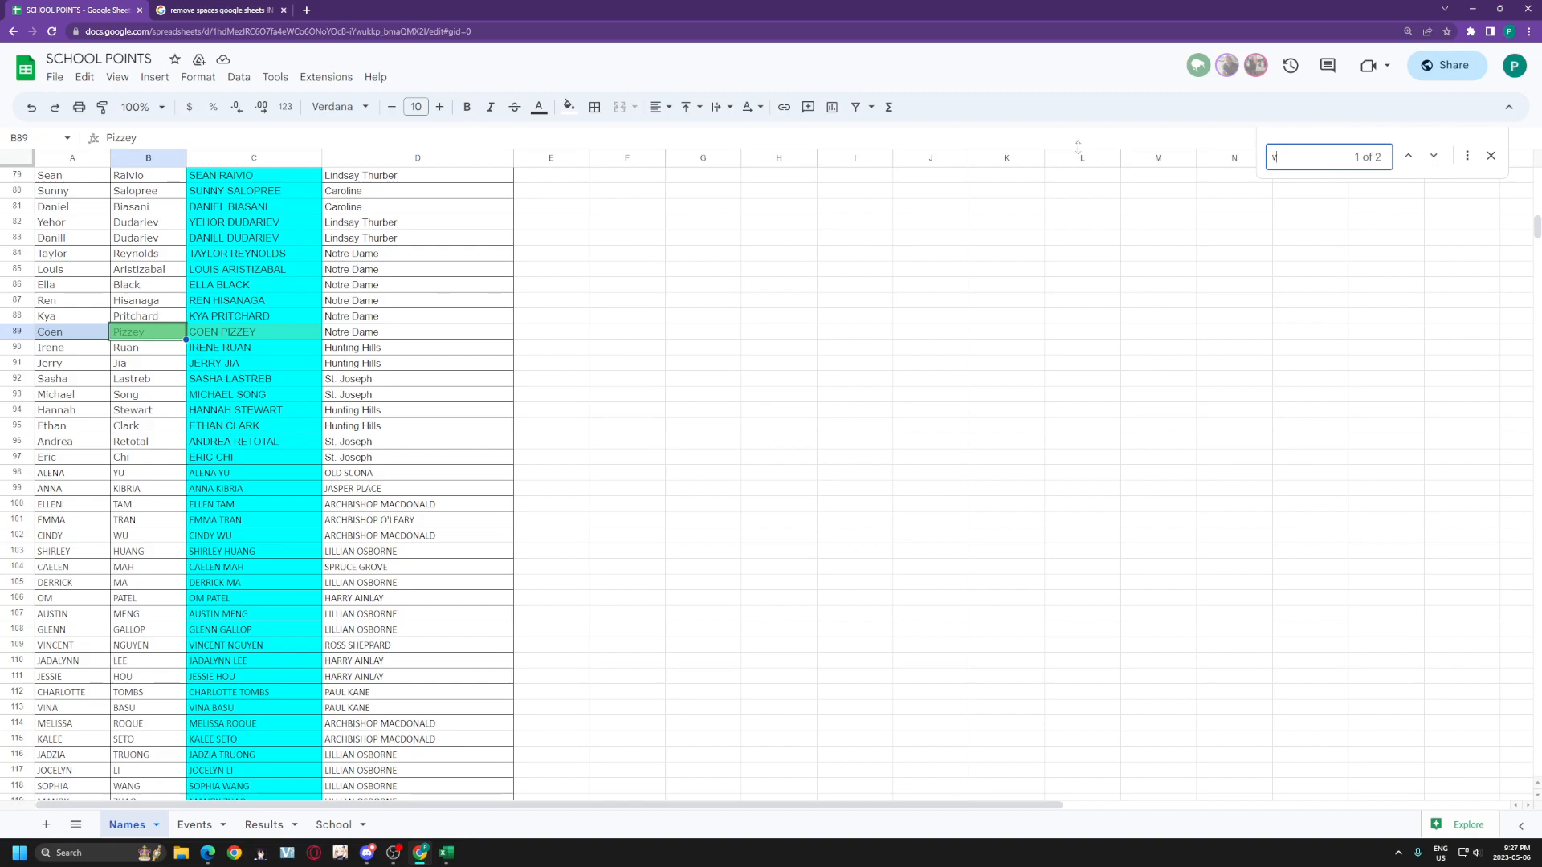
type("van")
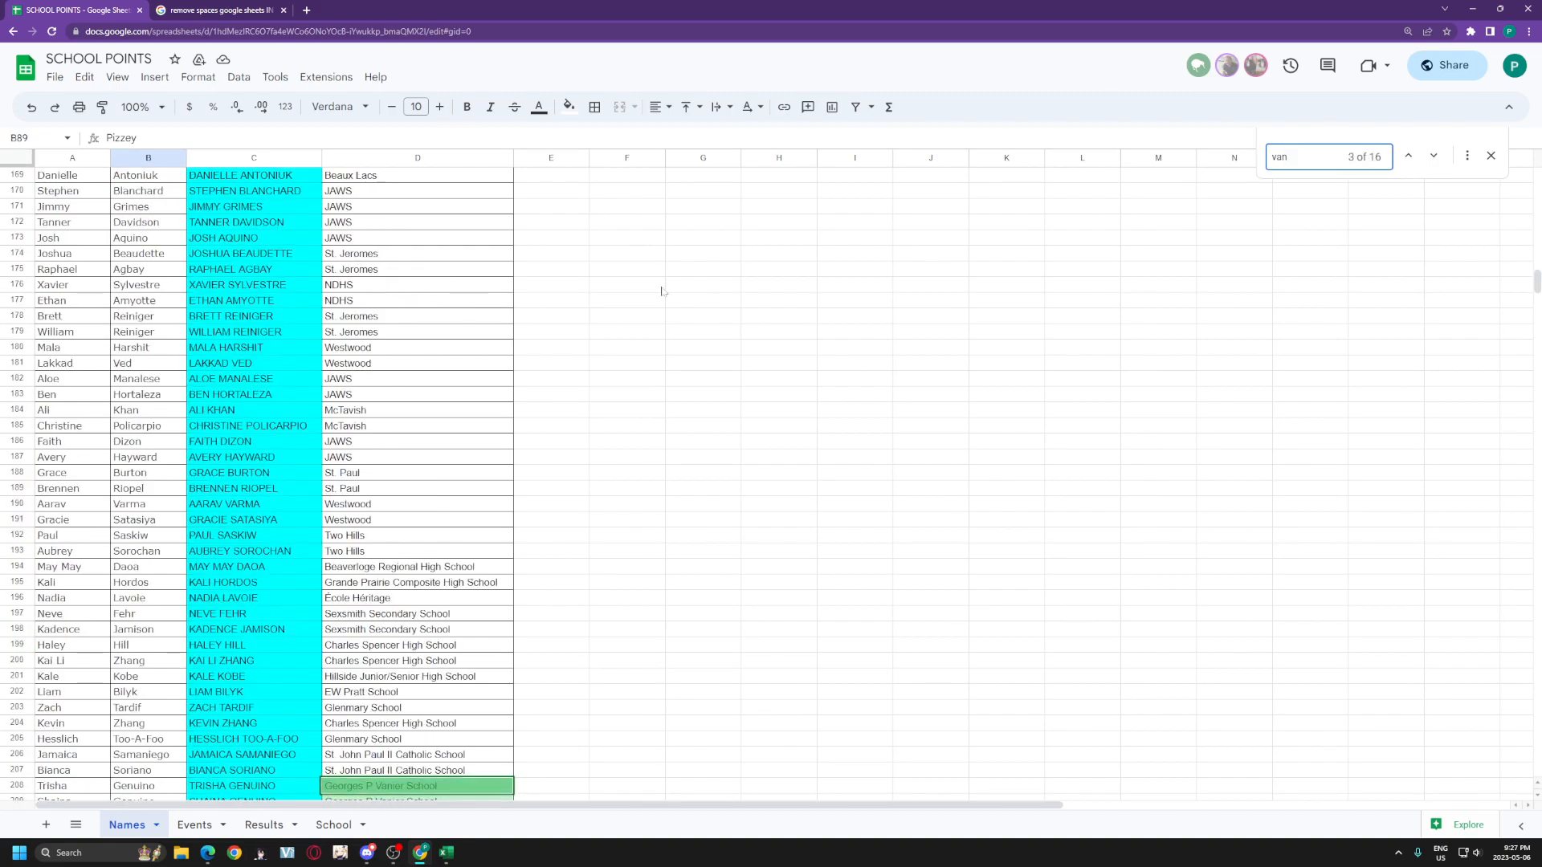
type(" der")
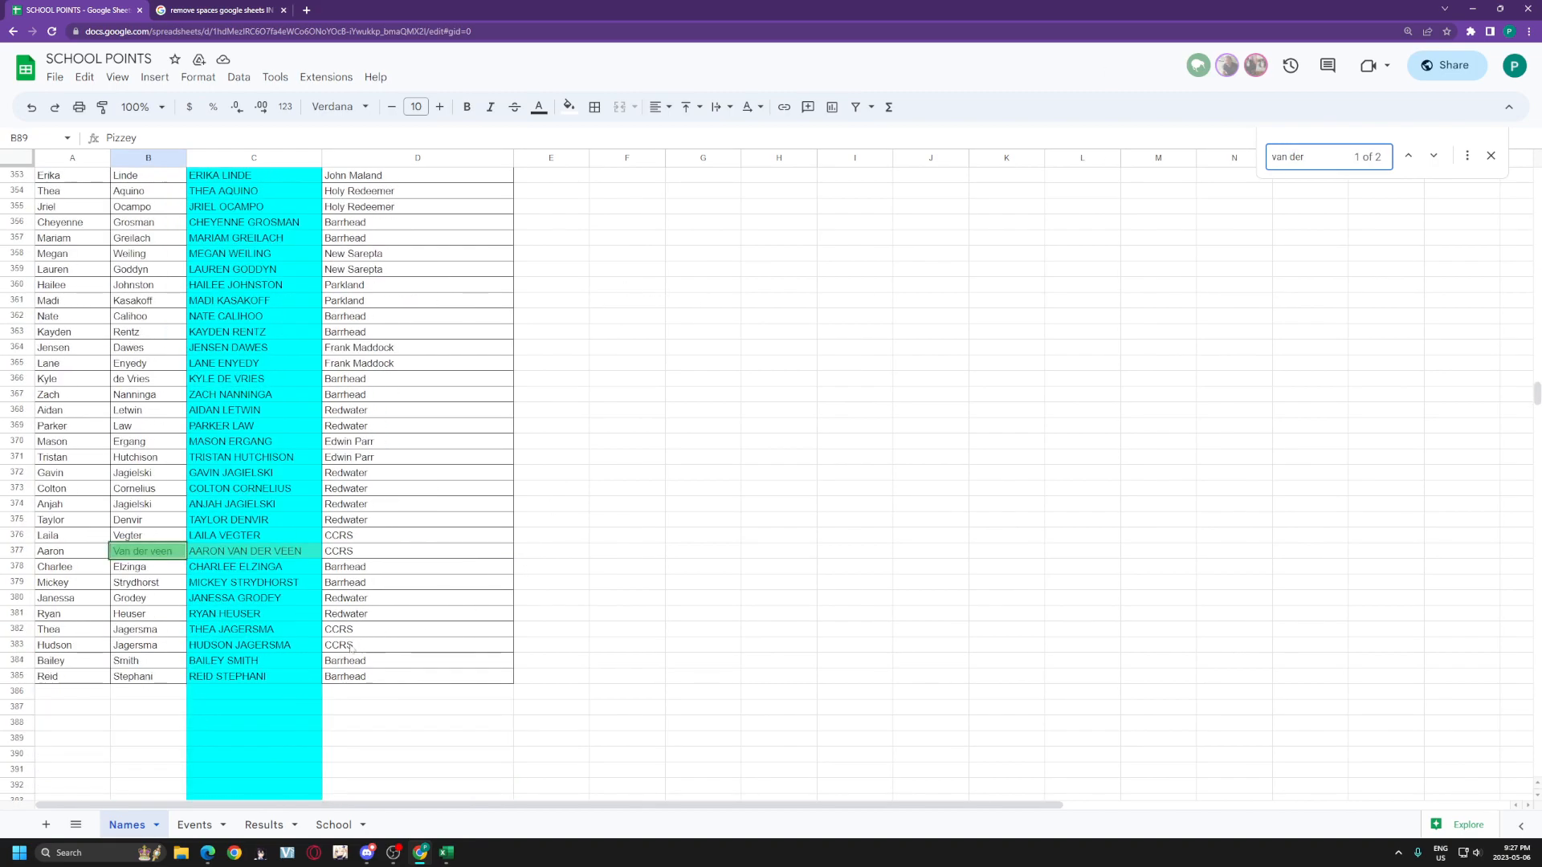
left_click(164, 538)
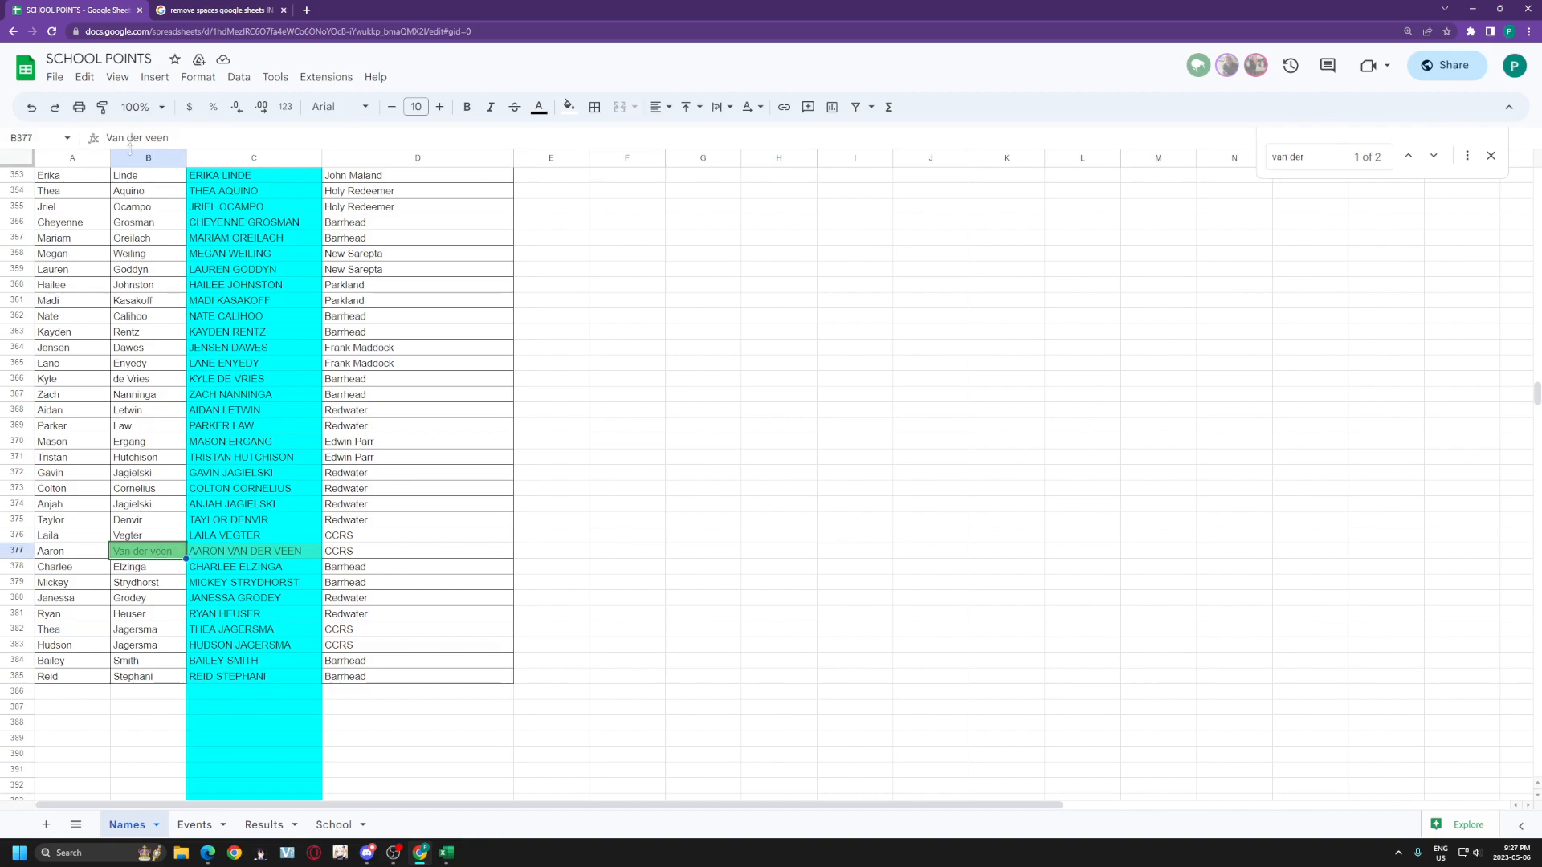
left_click(127, 138)
key("BackSpace")
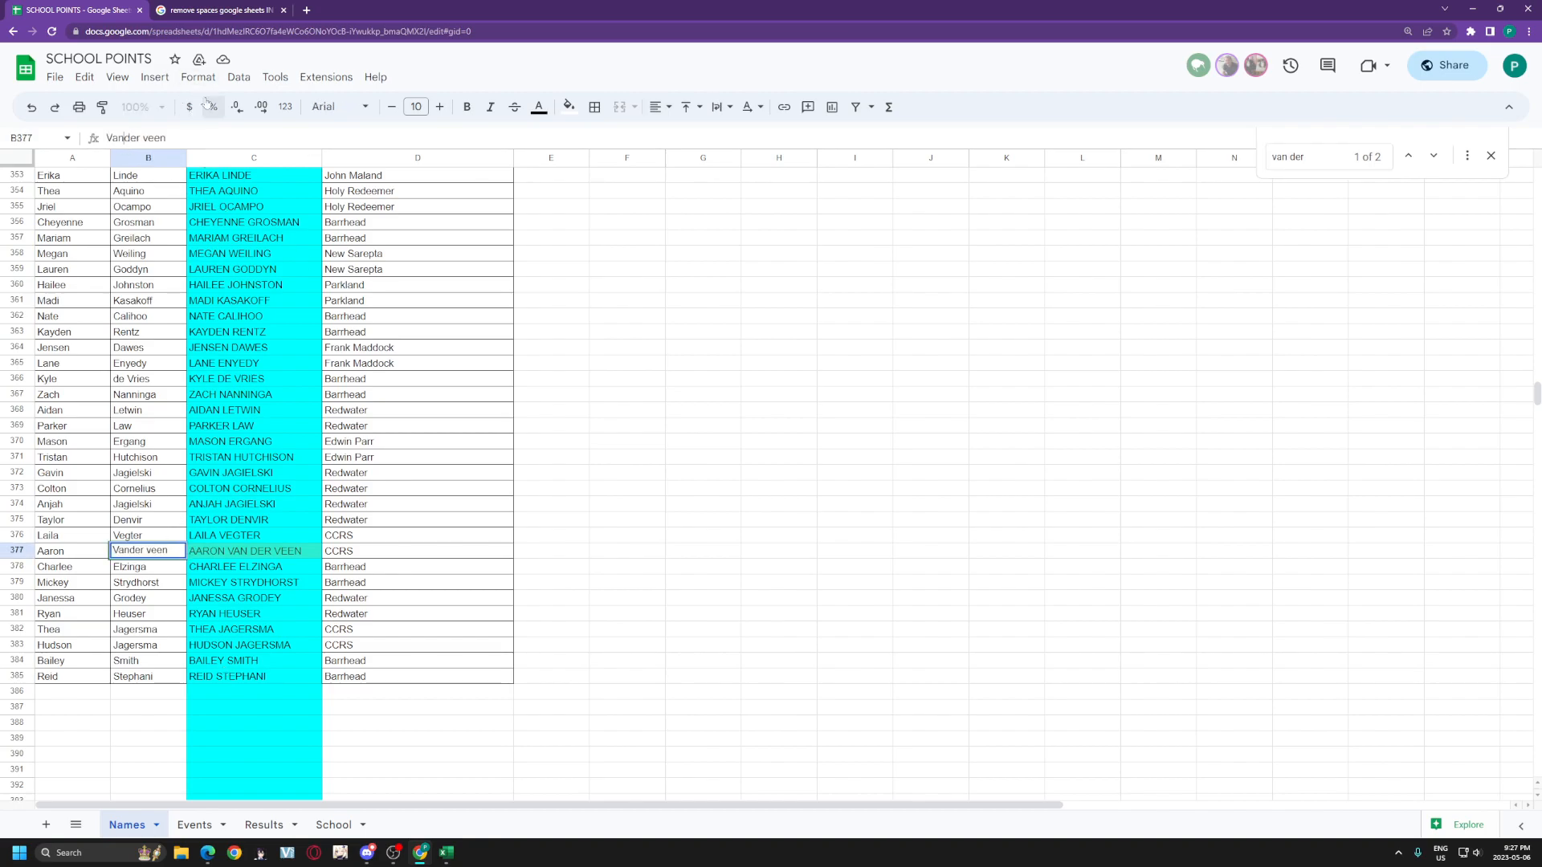
left_click(143, 138)
key("BackSpace")
key("Return")
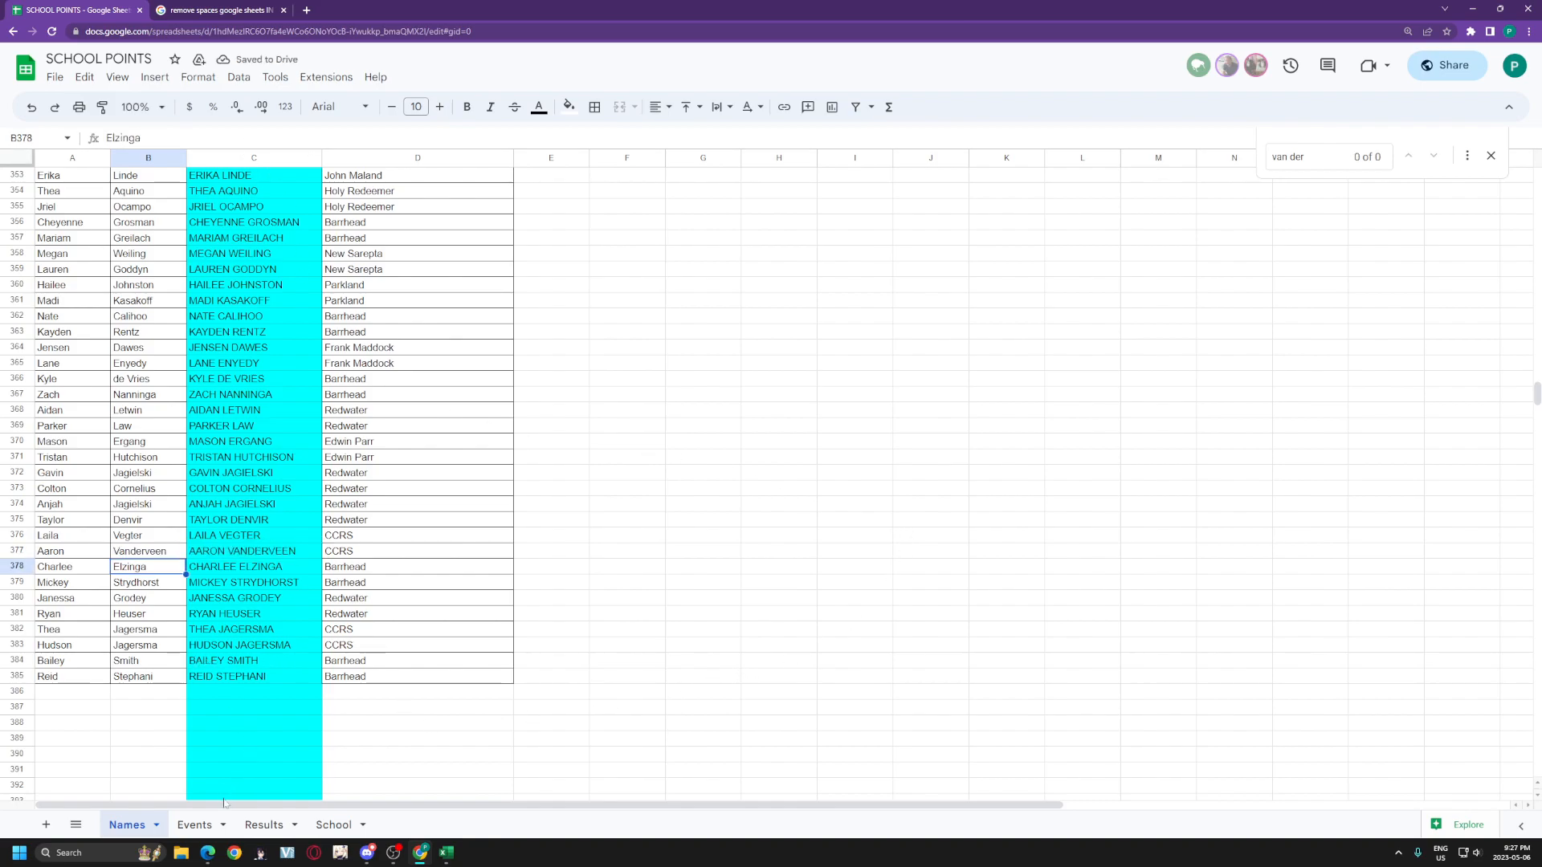
Step: Delete the spaces in the surname in Results cell A77 so it finds CCRS
left_click(197, 824)
left_click(268, 826)
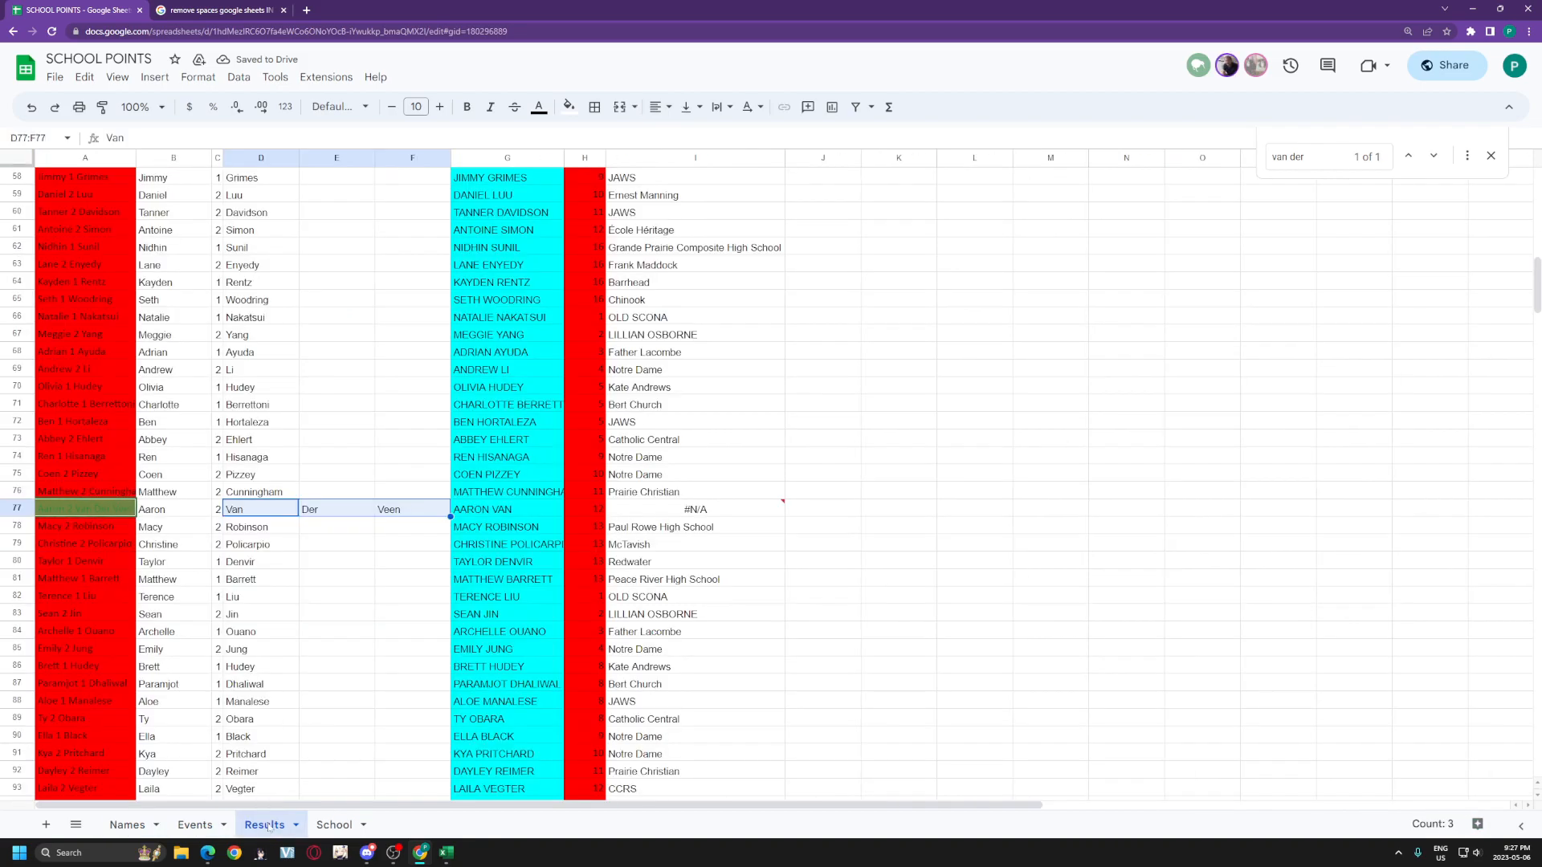
left_click(412, 544)
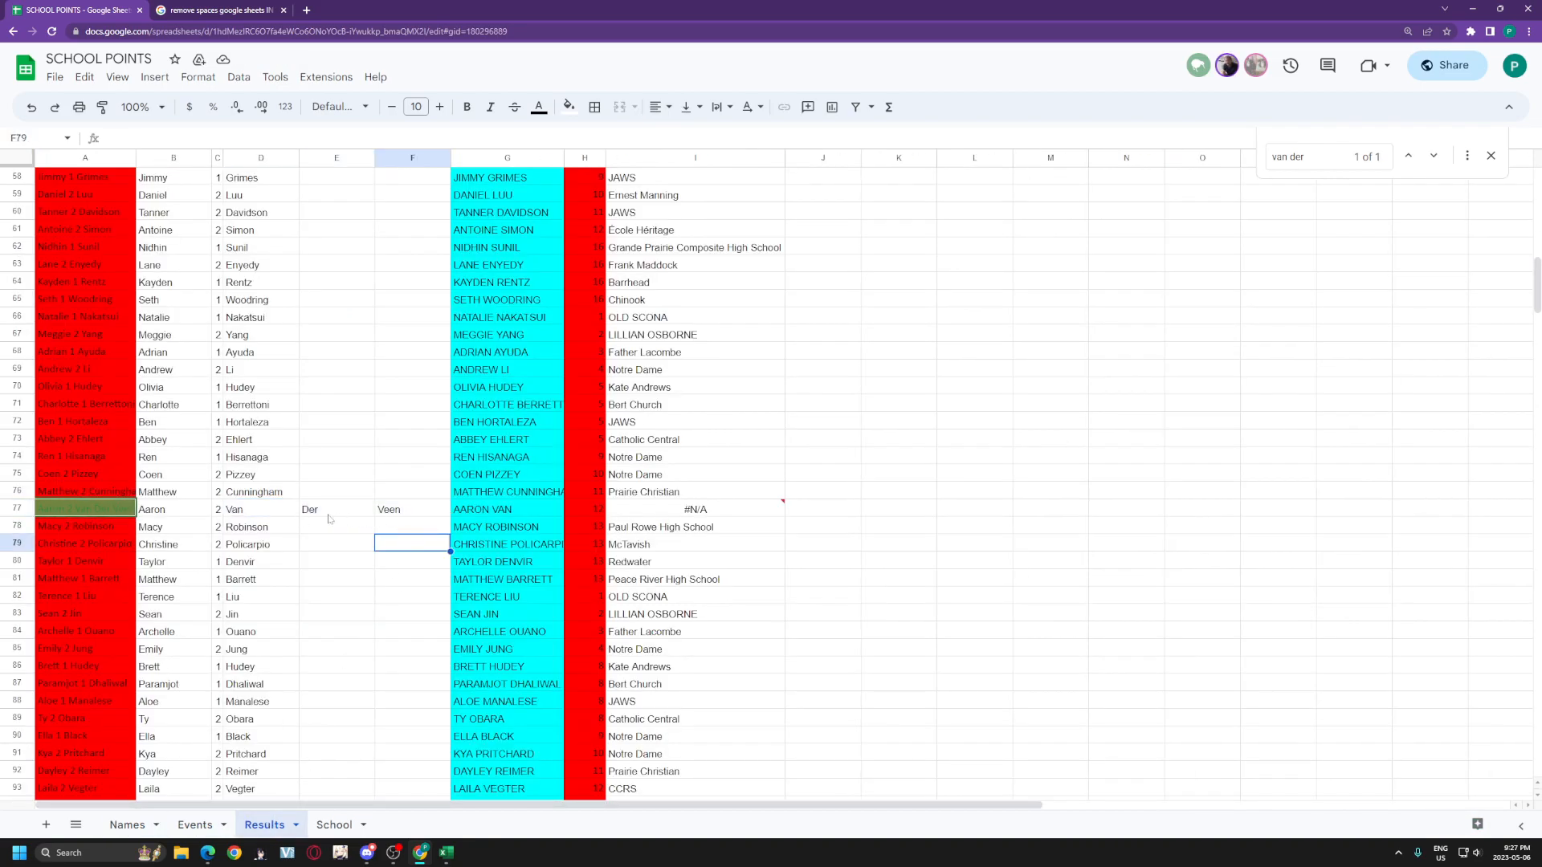
left_click(130, 514)
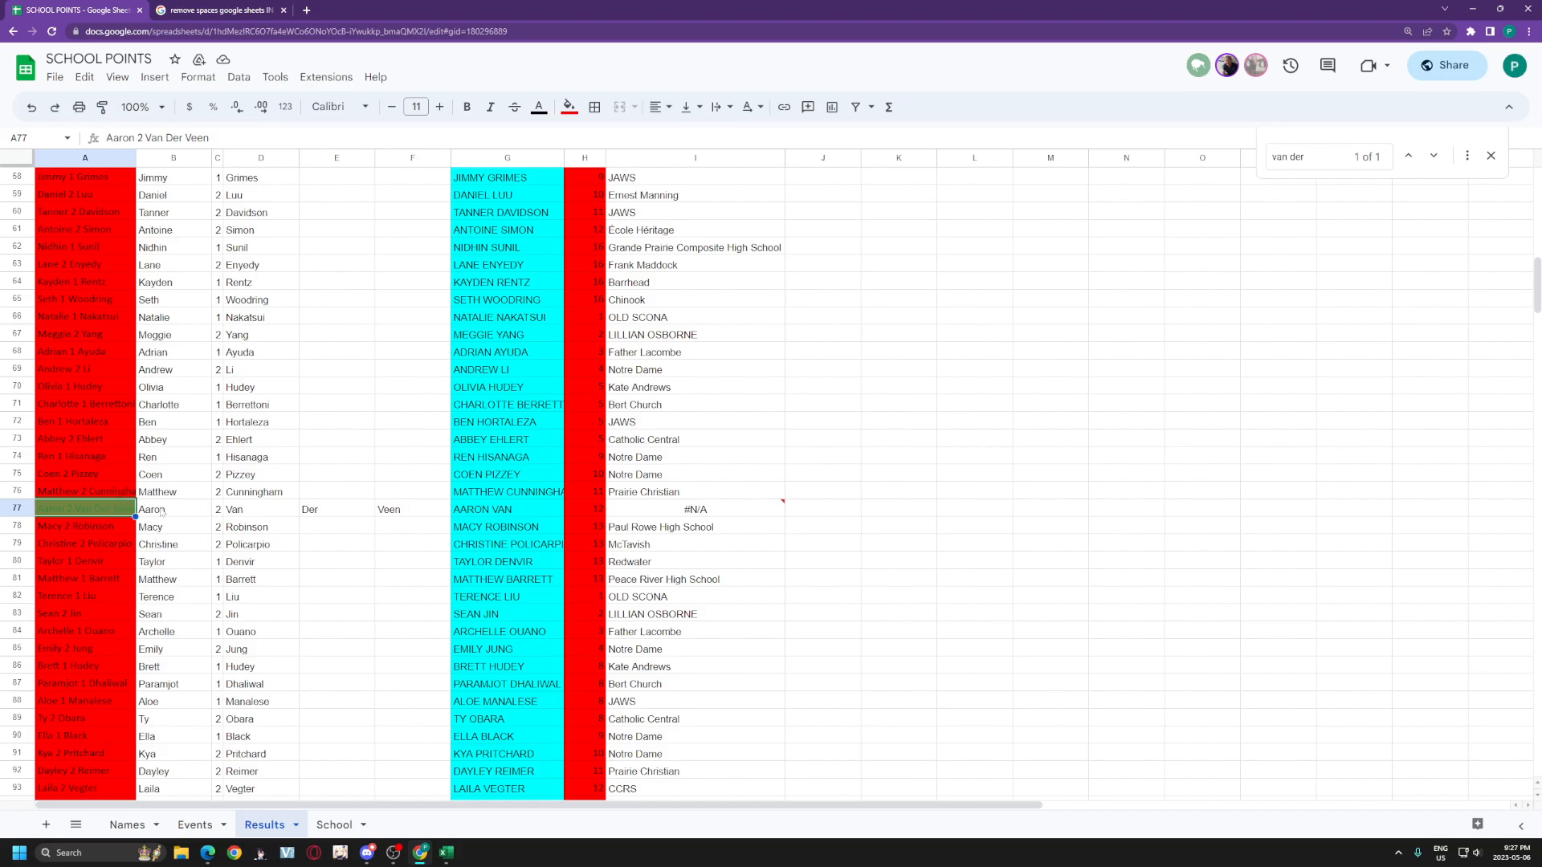
left_click(141, 137)
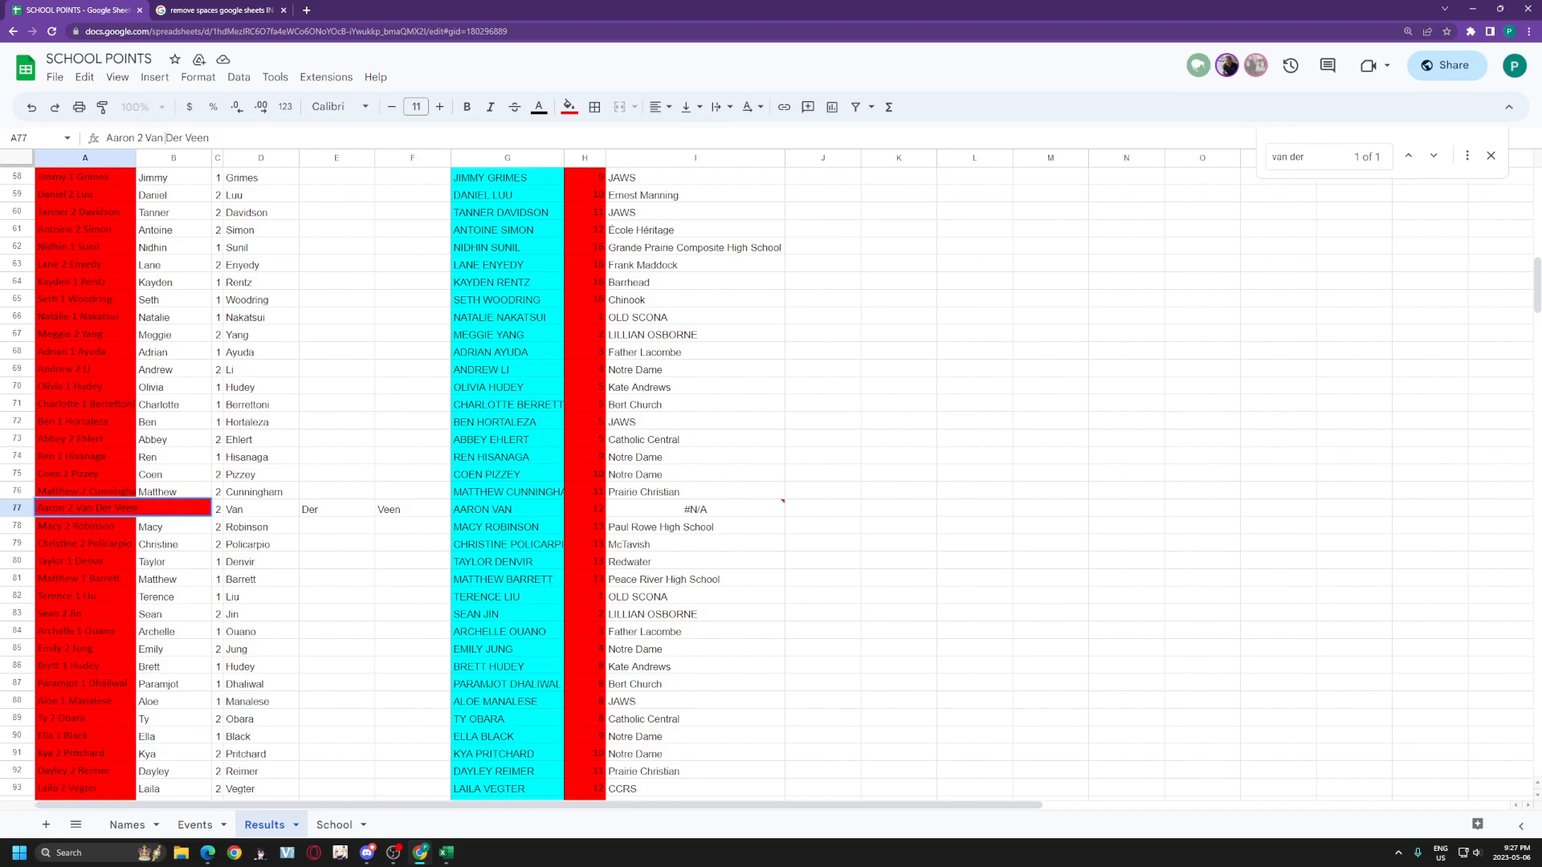
key("BackSpace")
key("BackSpace")
key("Return")
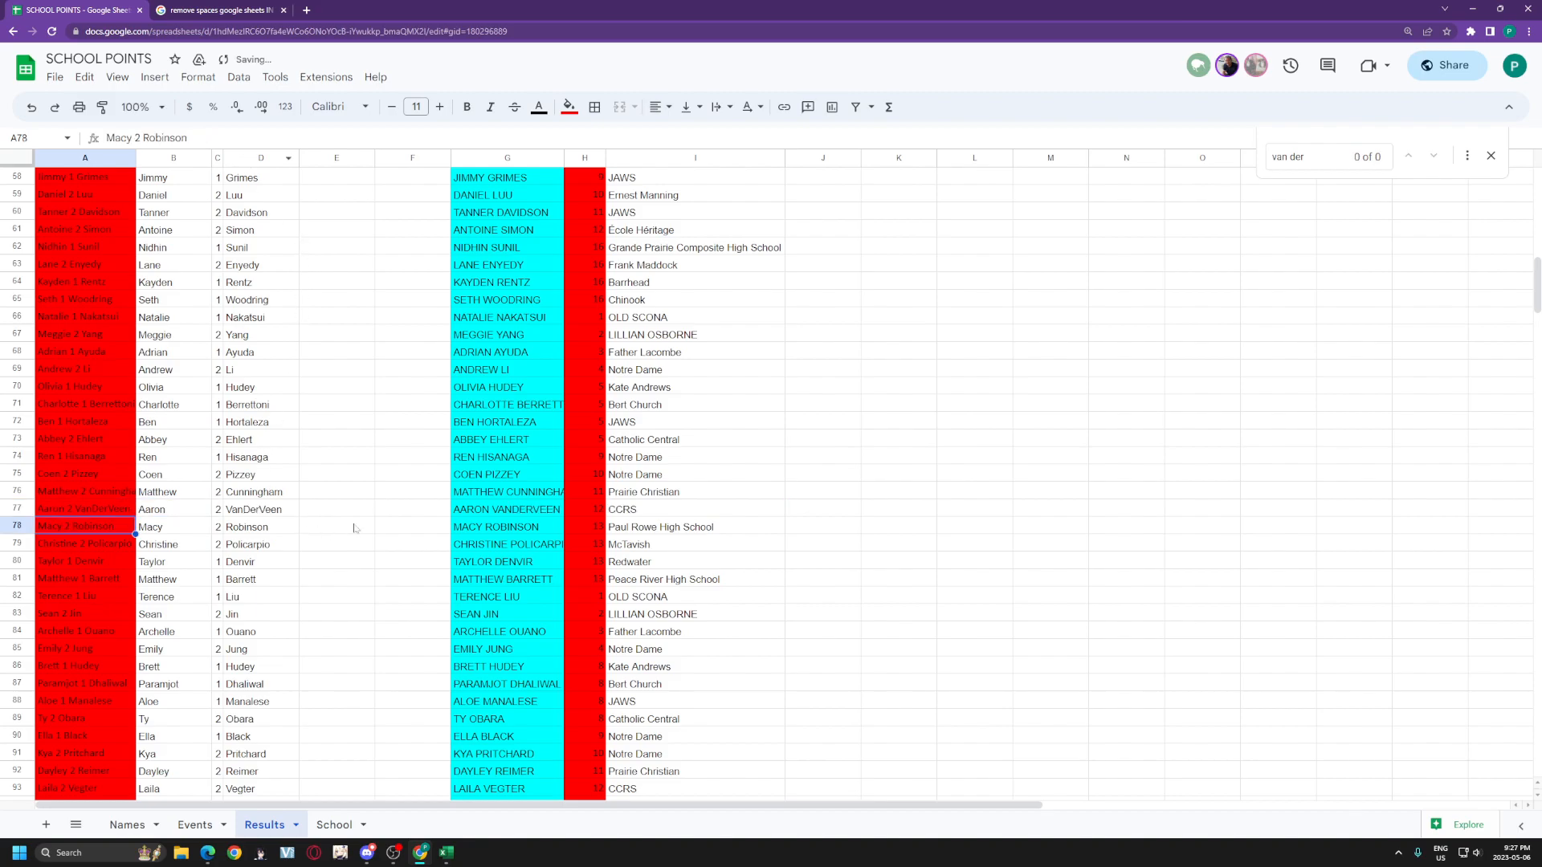
Step: Widen column C and compare entry A108 against Names rows 362–375
scroll(427, 538, "down", 9)
scroll(451, 533, "down", 1)
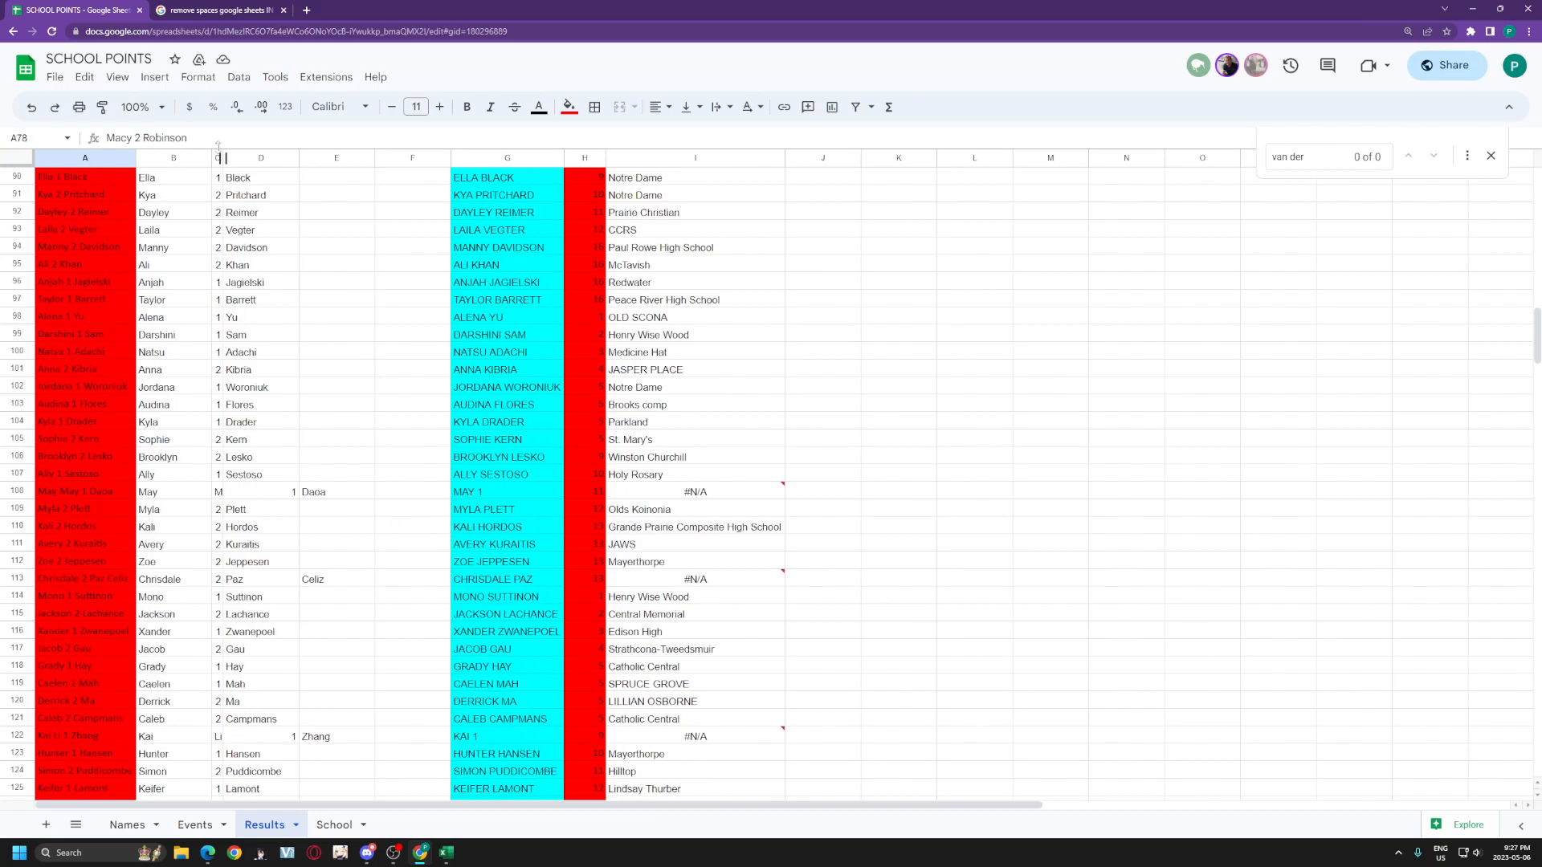
left_click_drag(225, 157, 239, 157)
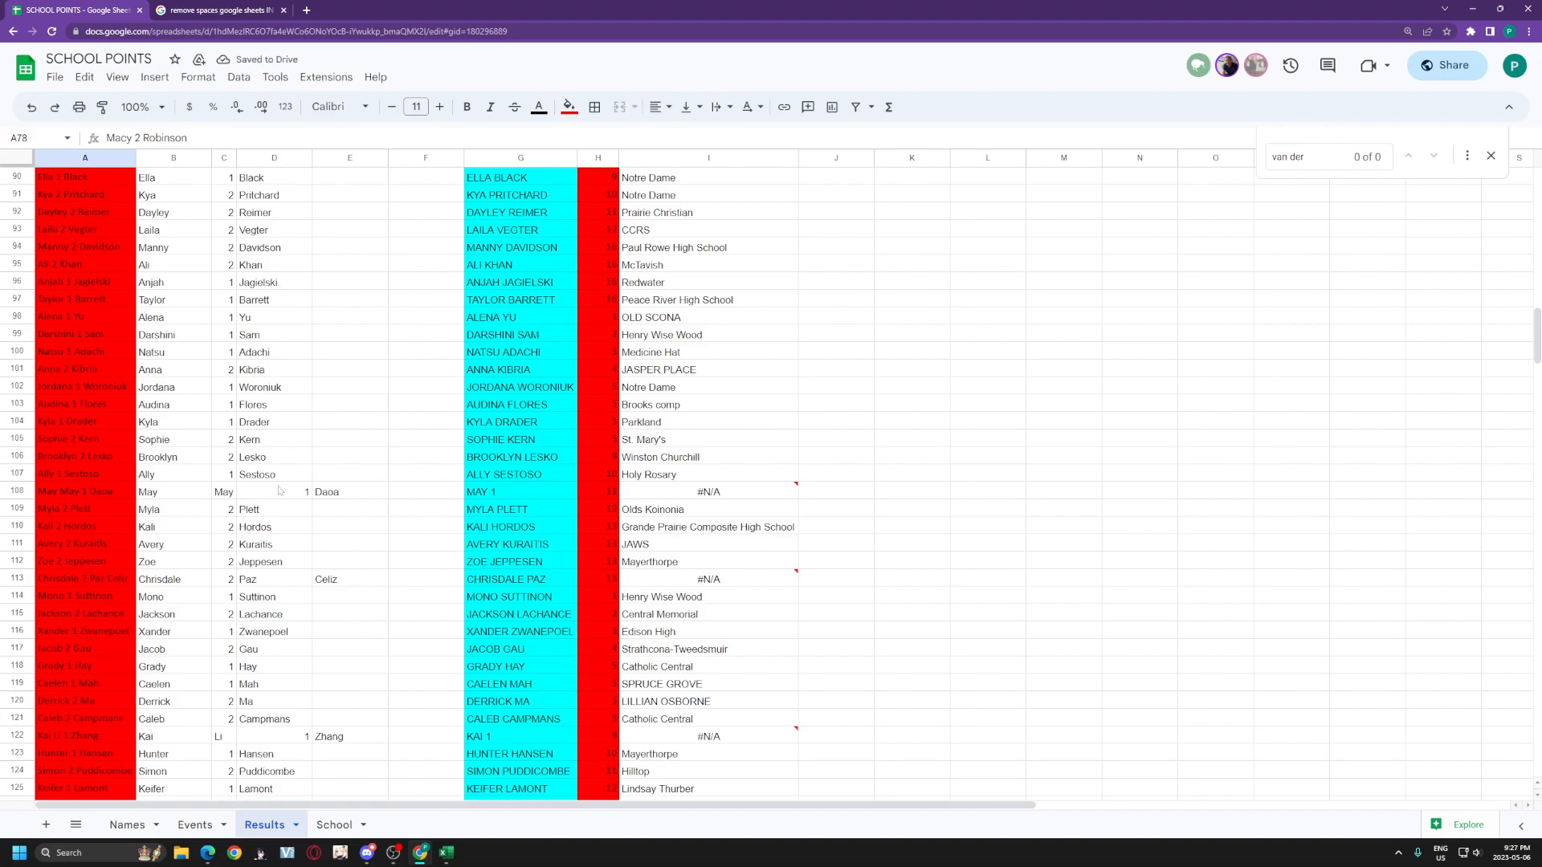
left_click(74, 493)
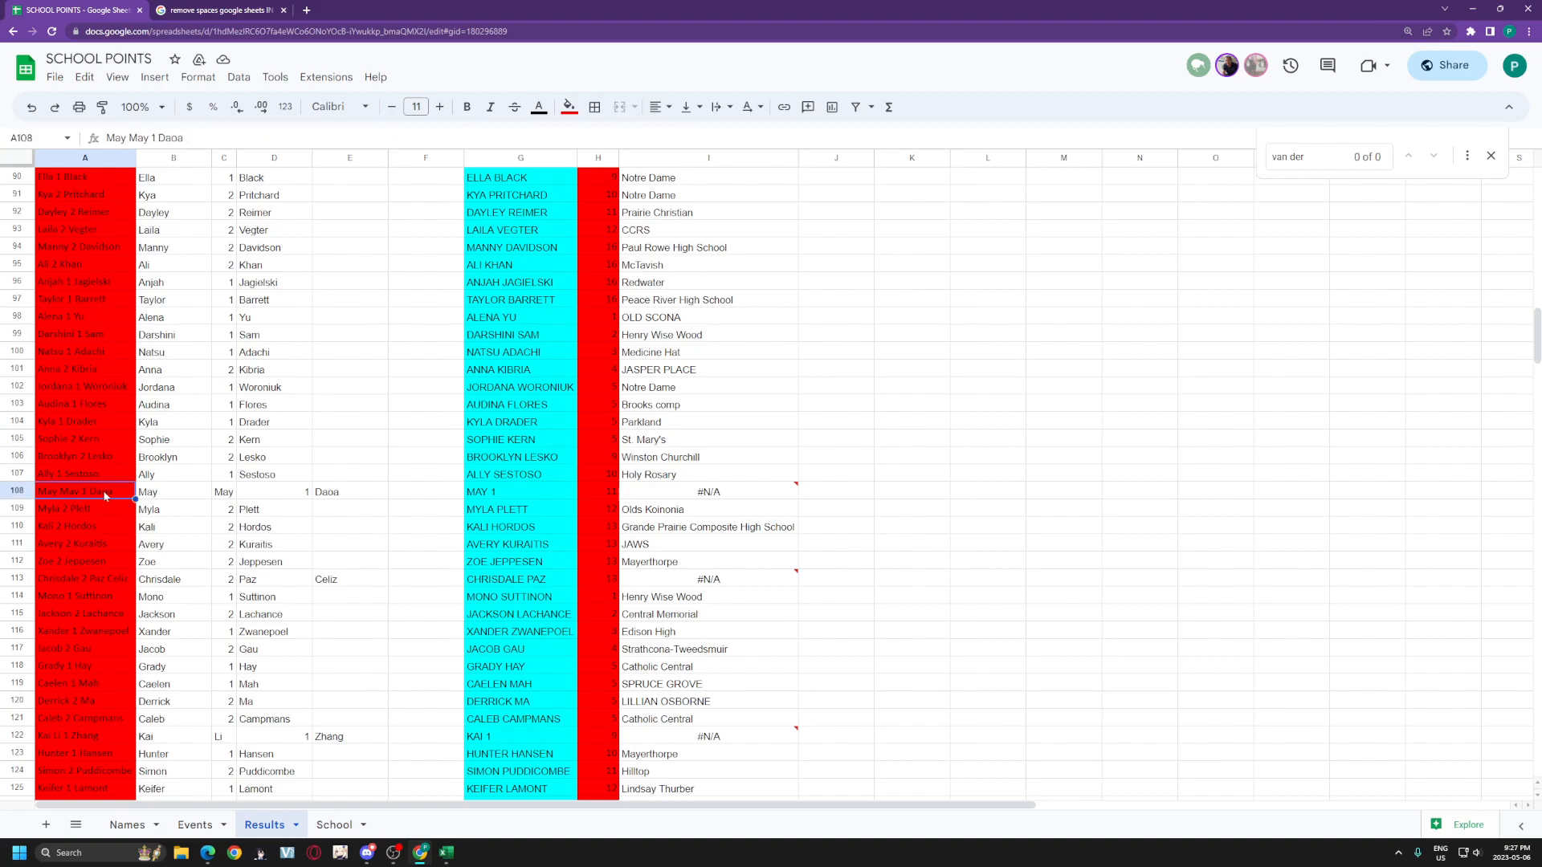
left_click(135, 825)
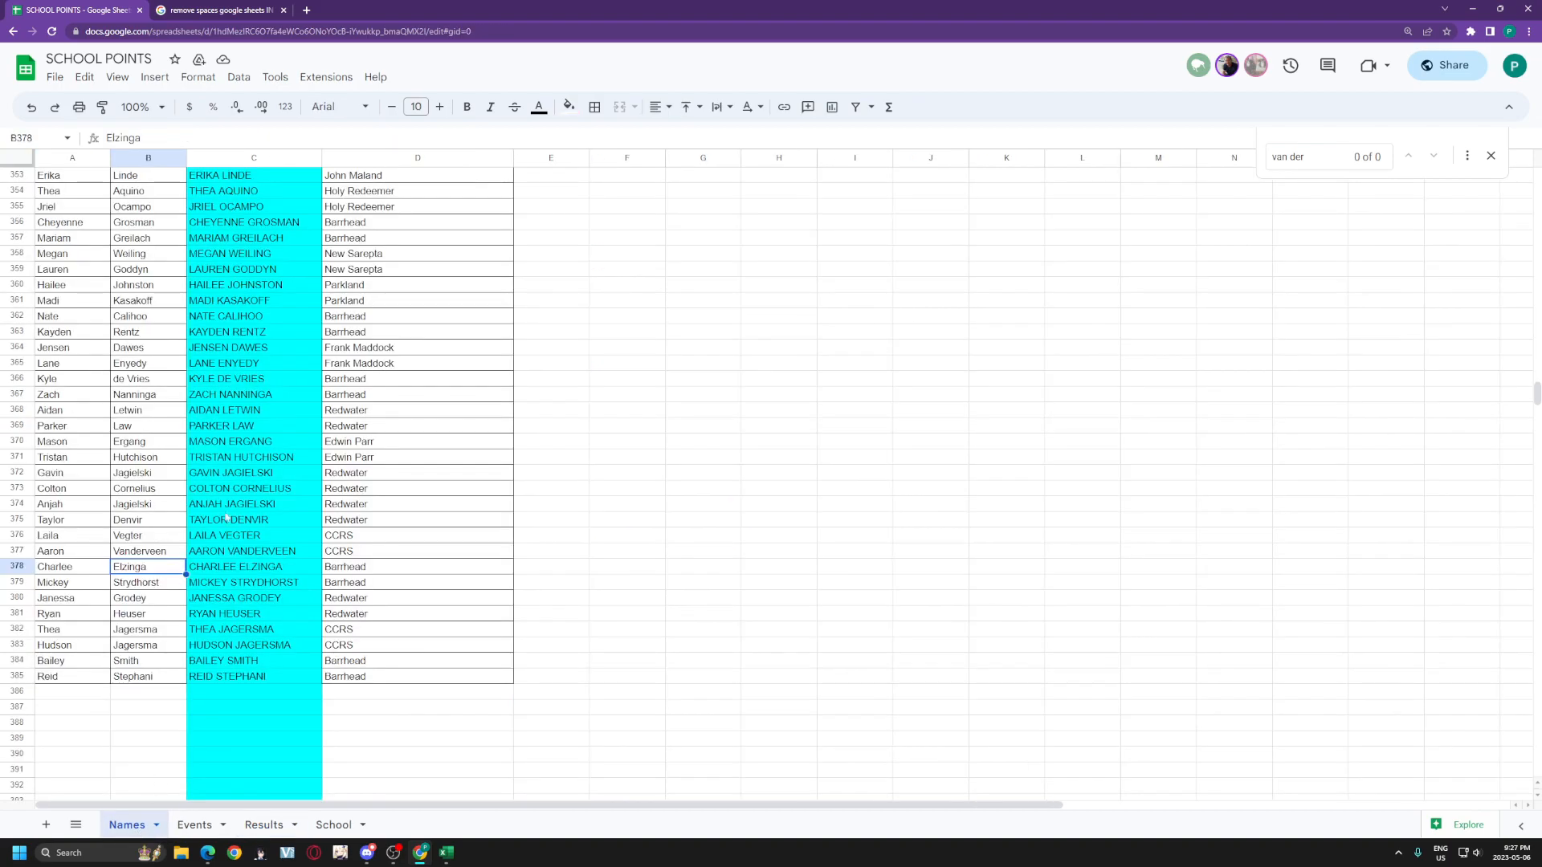
left_click_drag(77, 317, 148, 522)
left_click(263, 825)
Step: Remove the space after the first word in Results cell A108
left_click(194, 493)
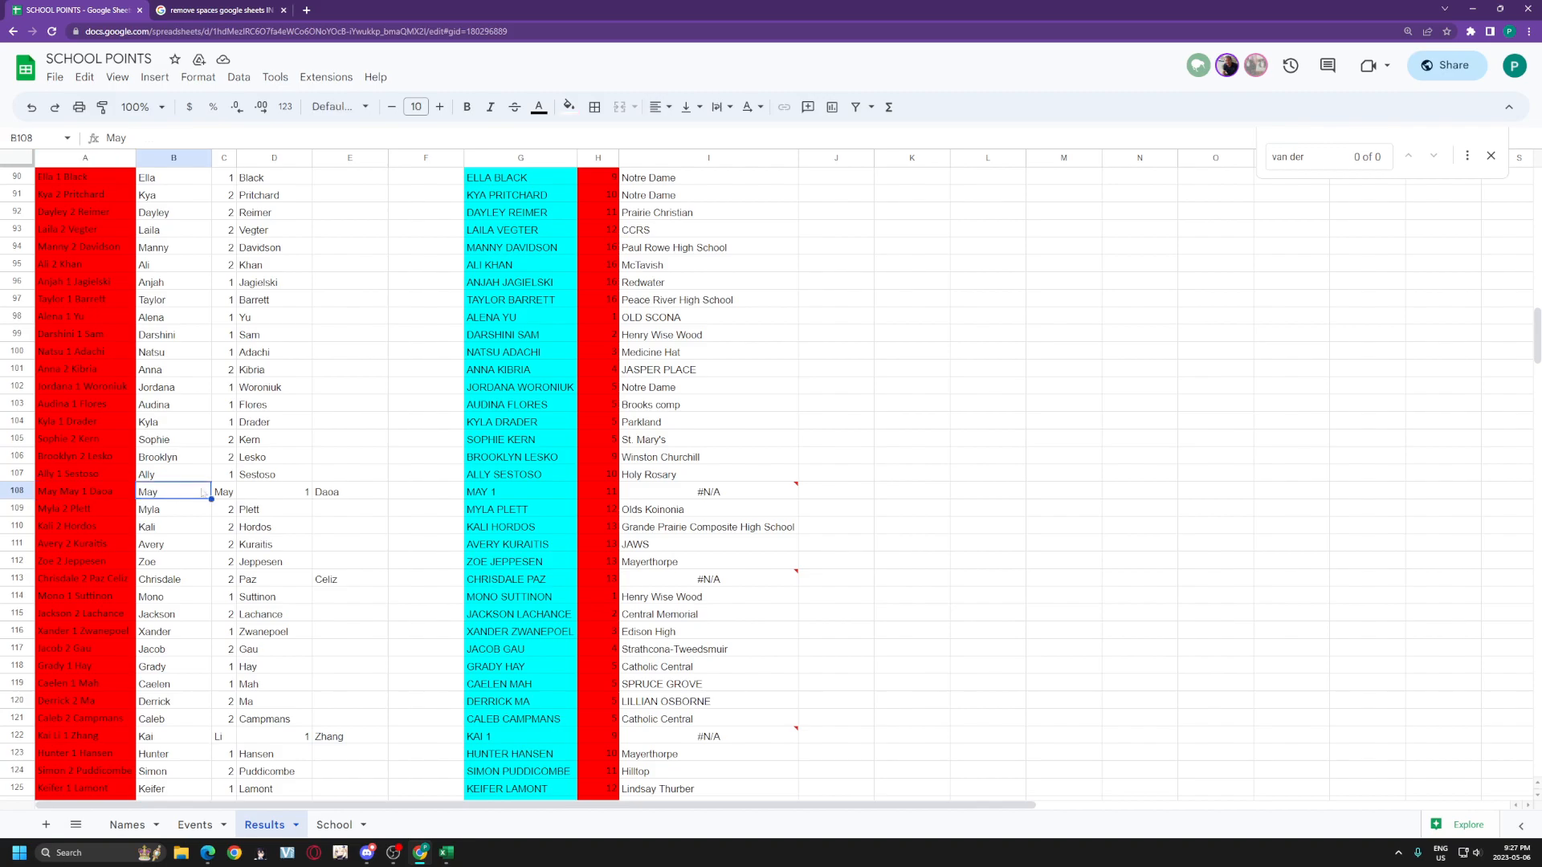
left_click(129, 138)
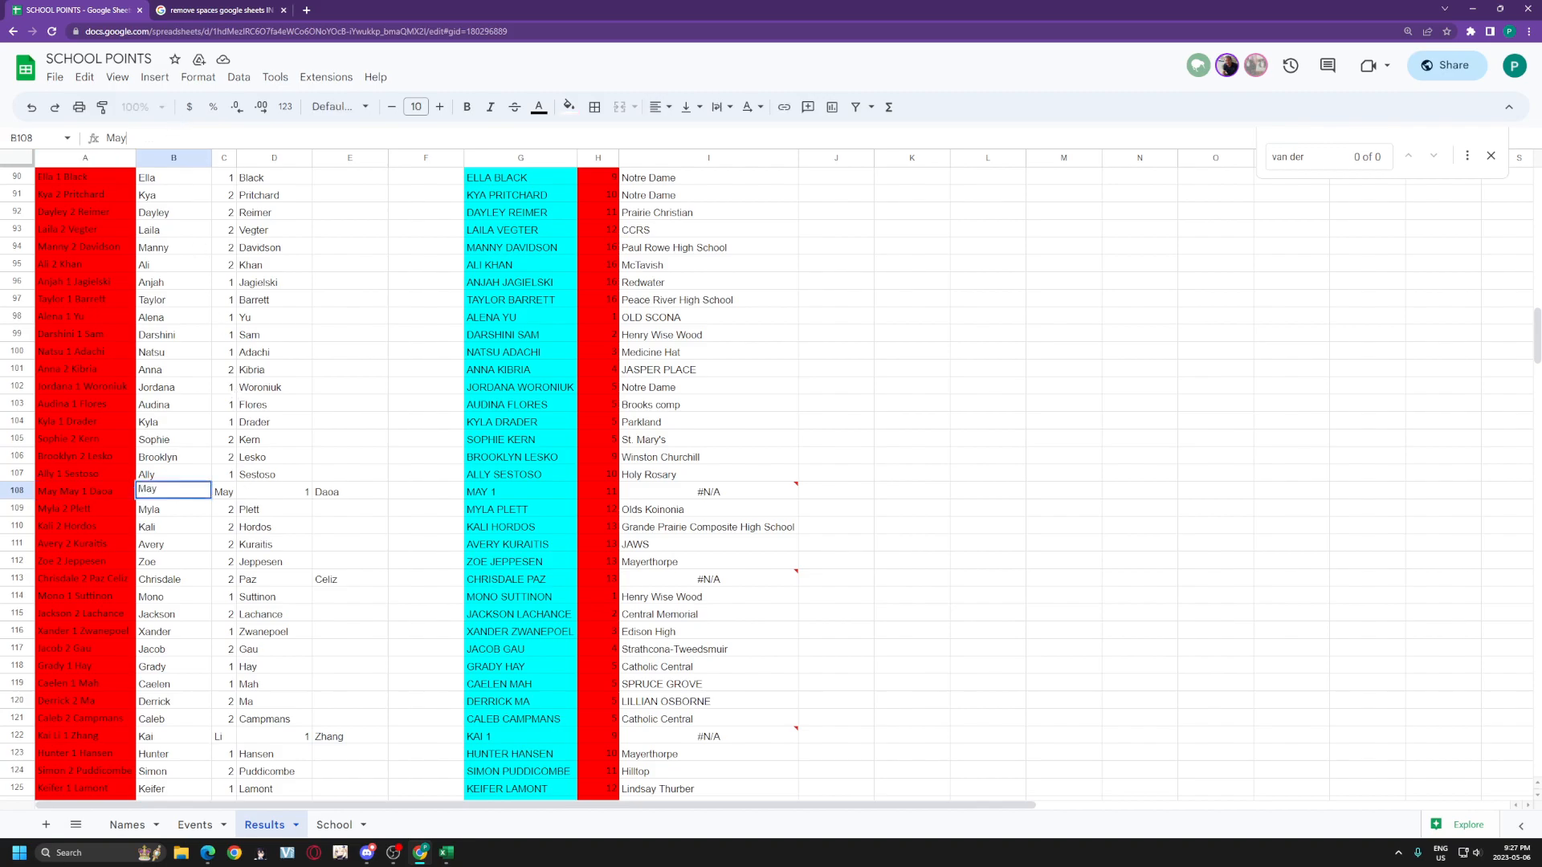
left_click(103, 495)
left_click(128, 138)
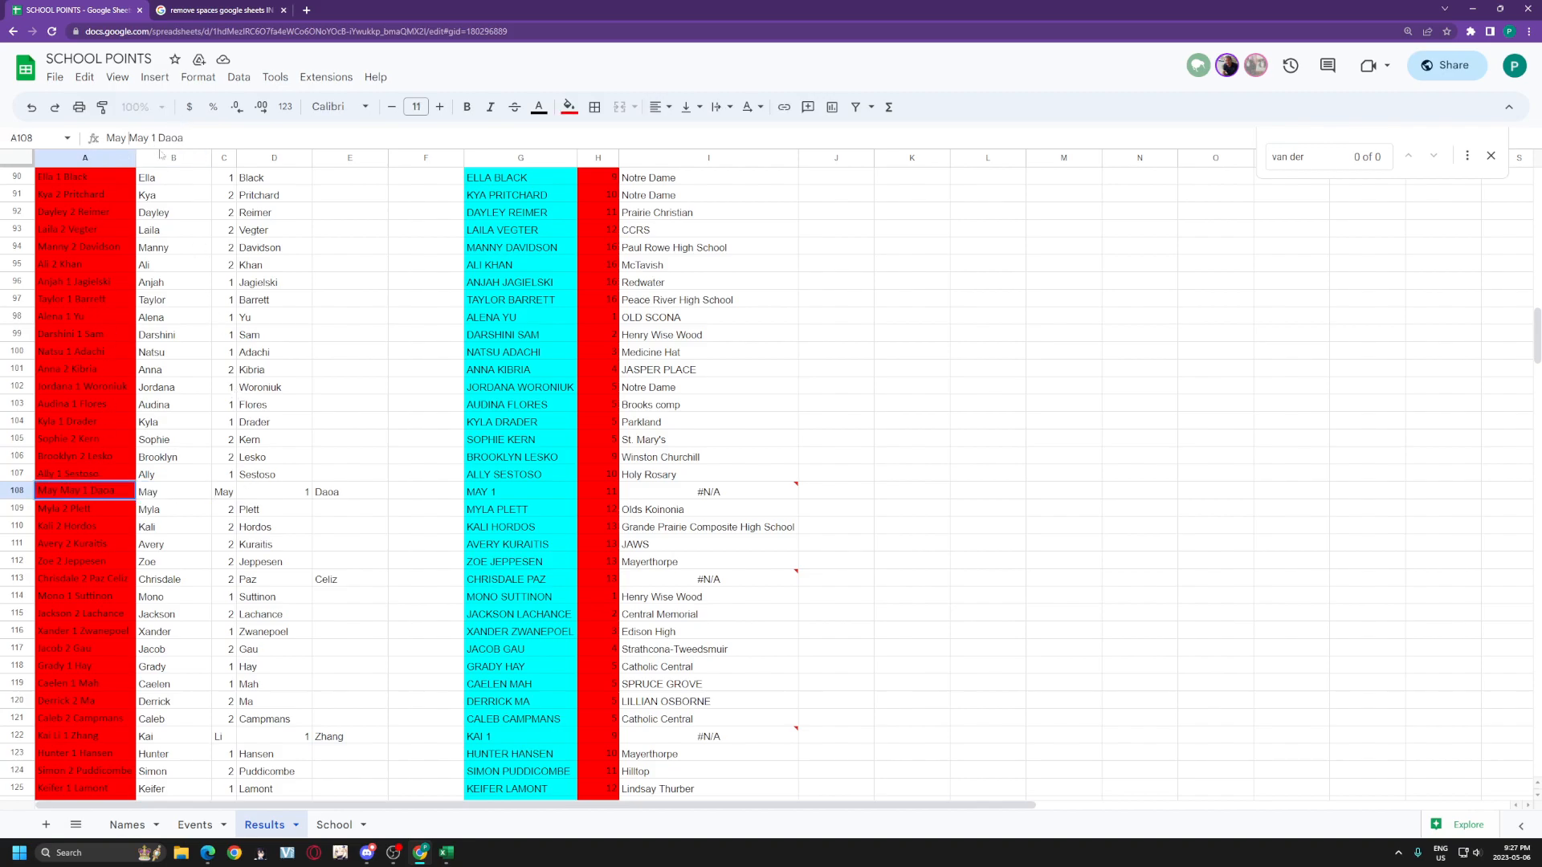
key("Delete")
key("Return")
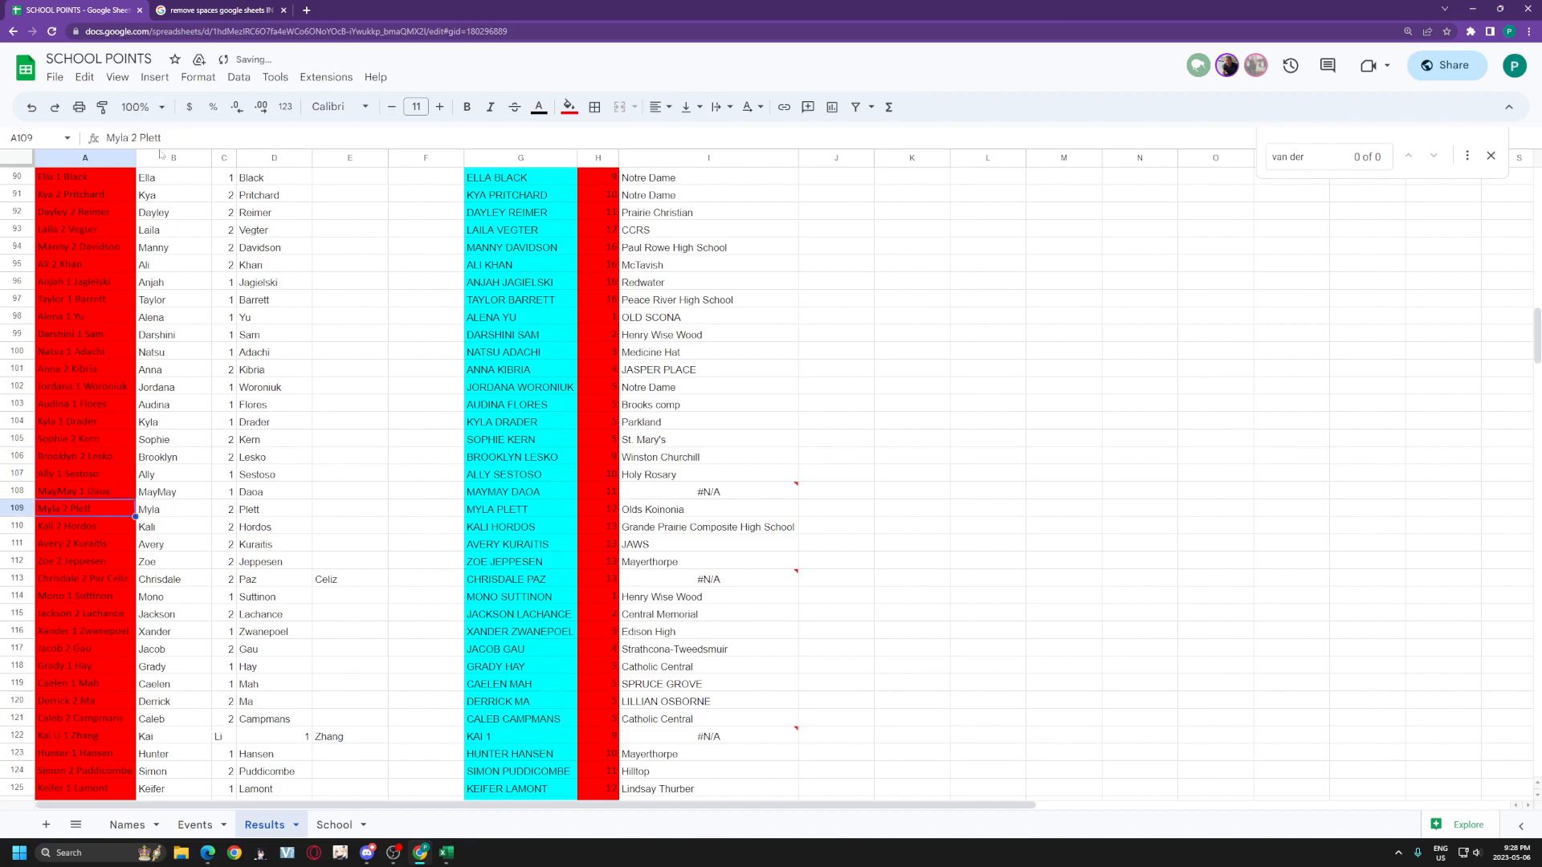
Step: Delete the inner spaces in the names in cells A113, A122 and A135
left_click(95, 584)
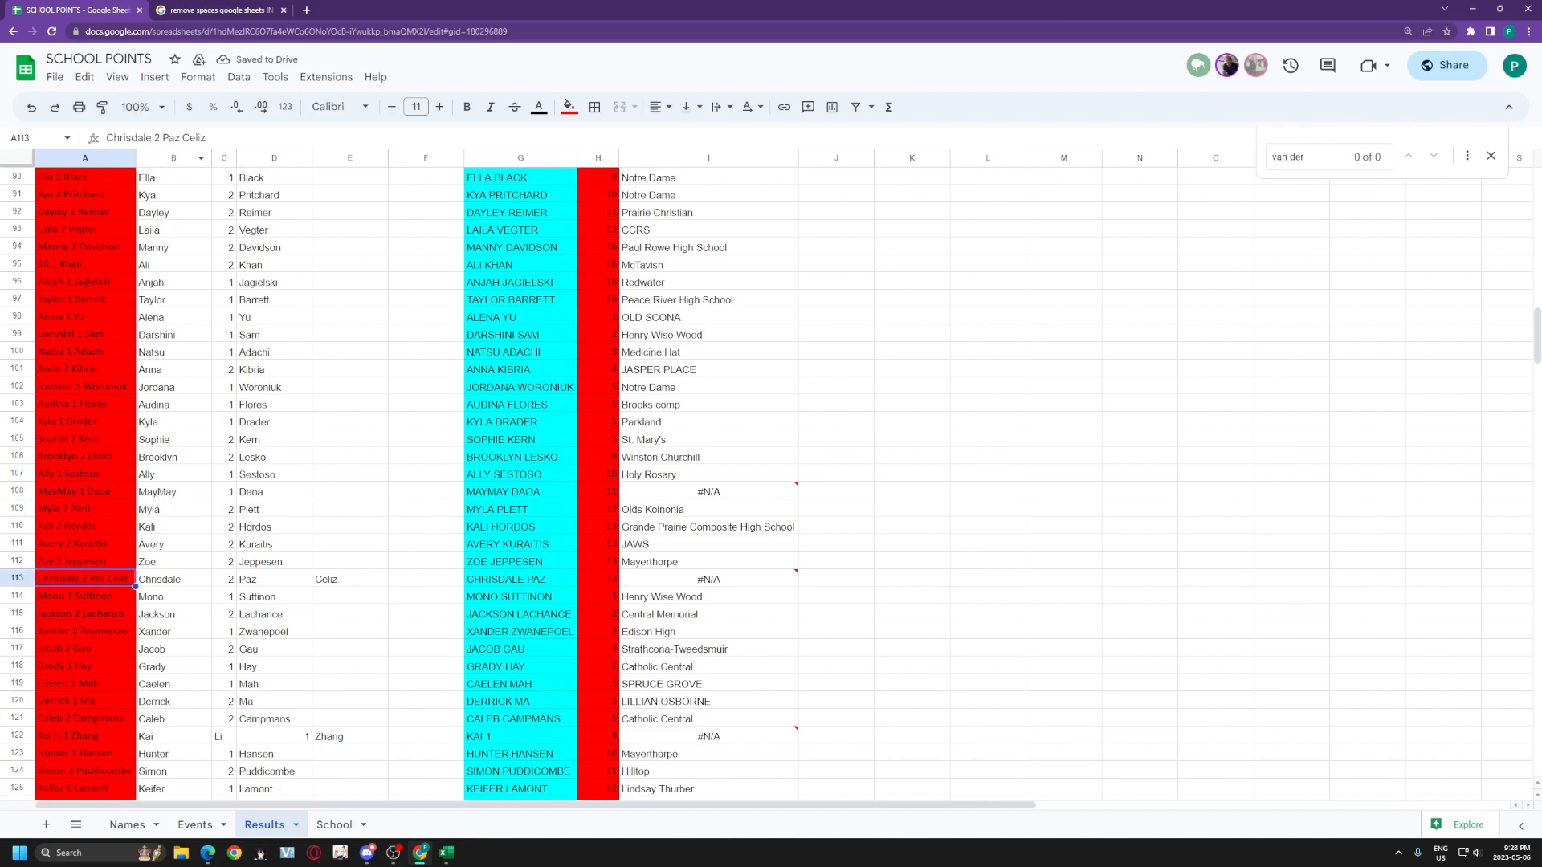
left_click(182, 138)
key("BackSpace")
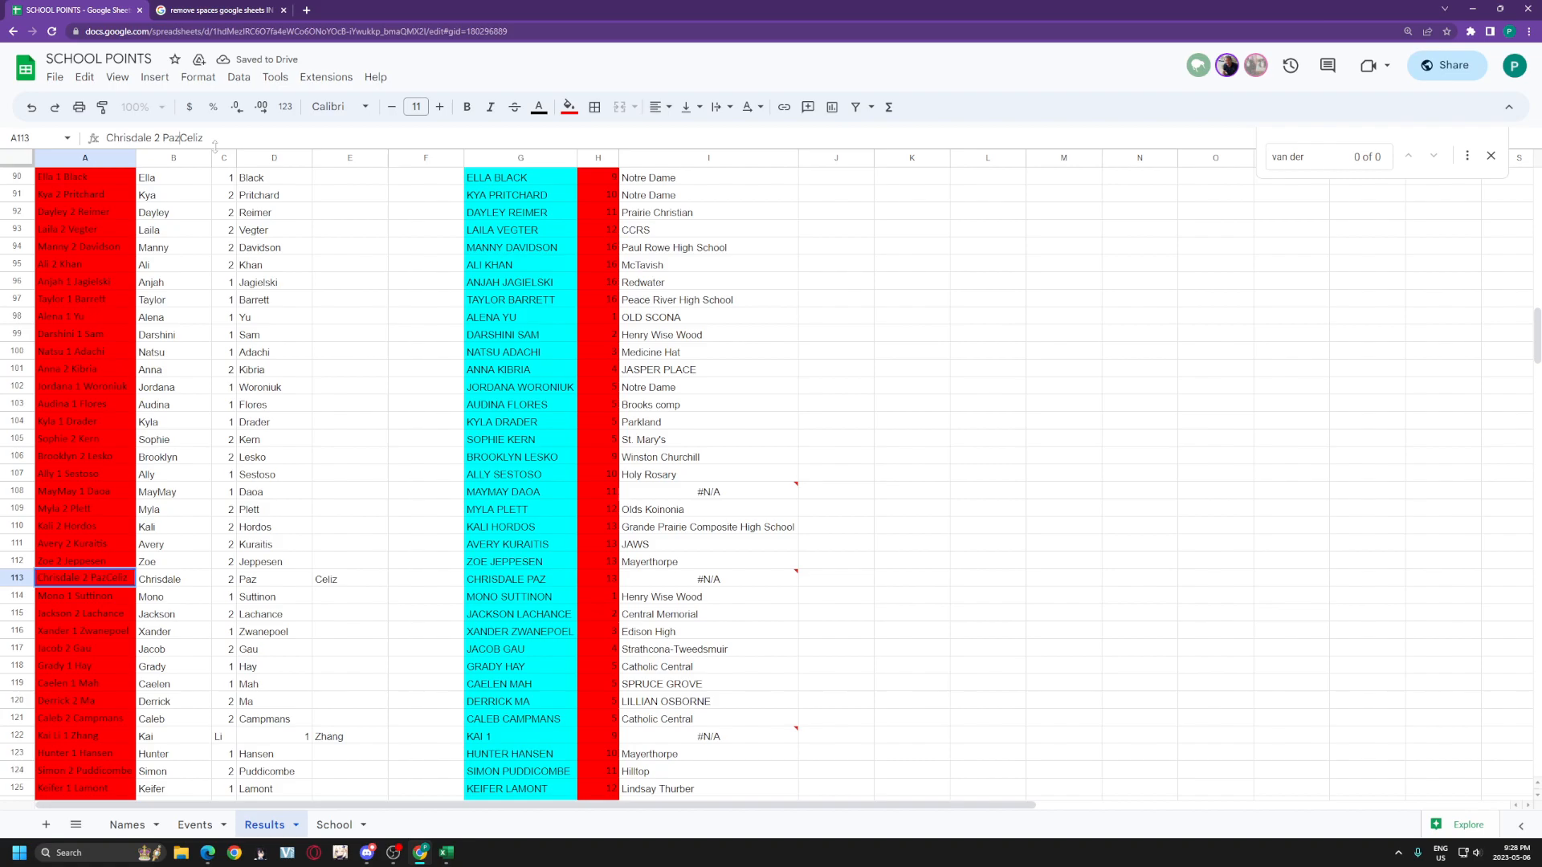
key("Return")
left_click(80, 736)
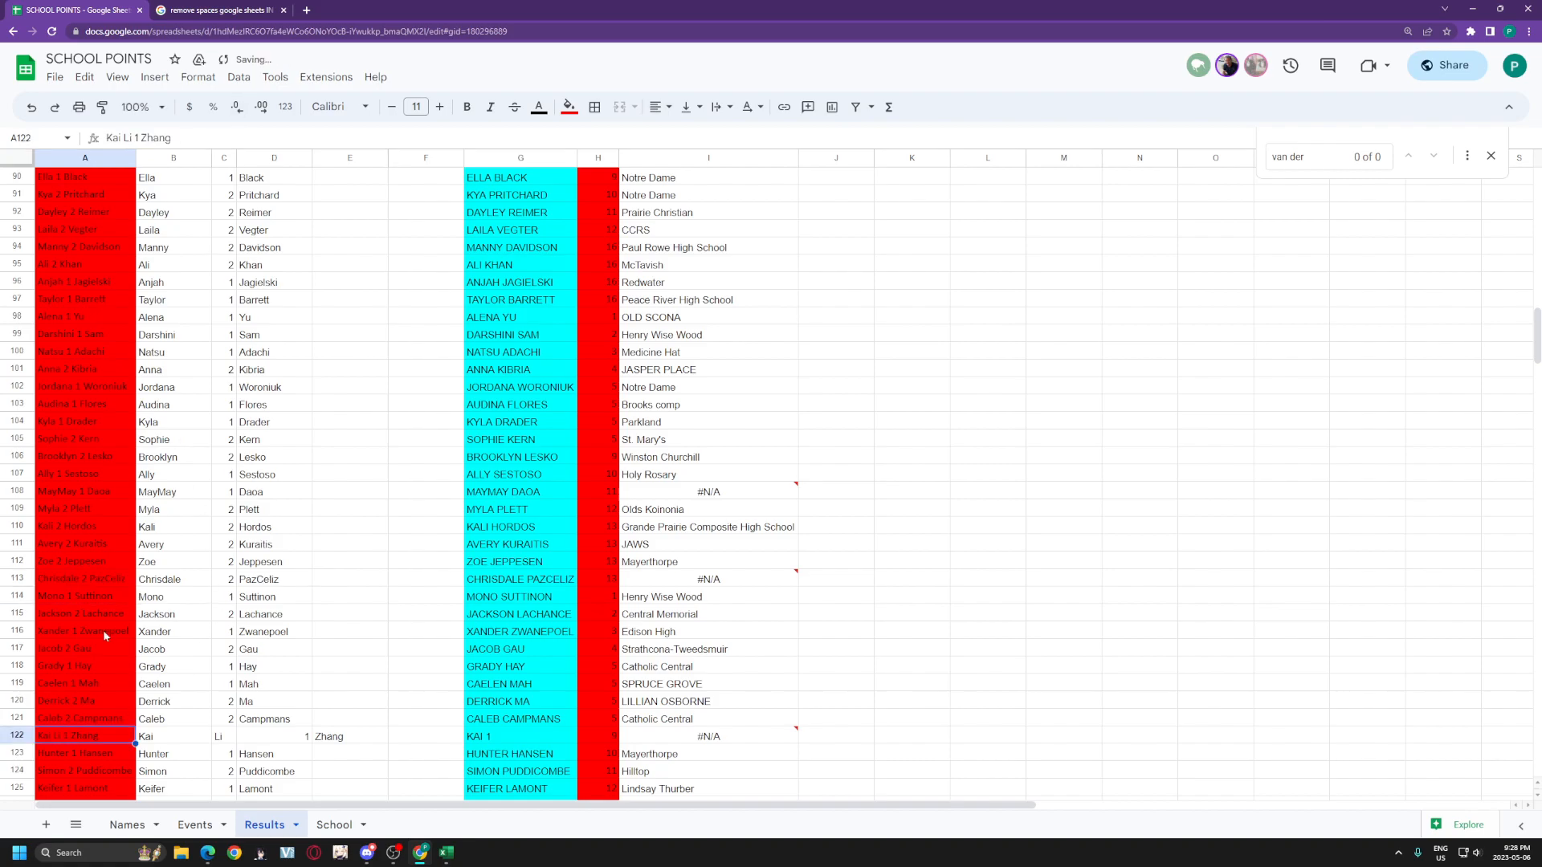
key("BackSpace")
key("Return")
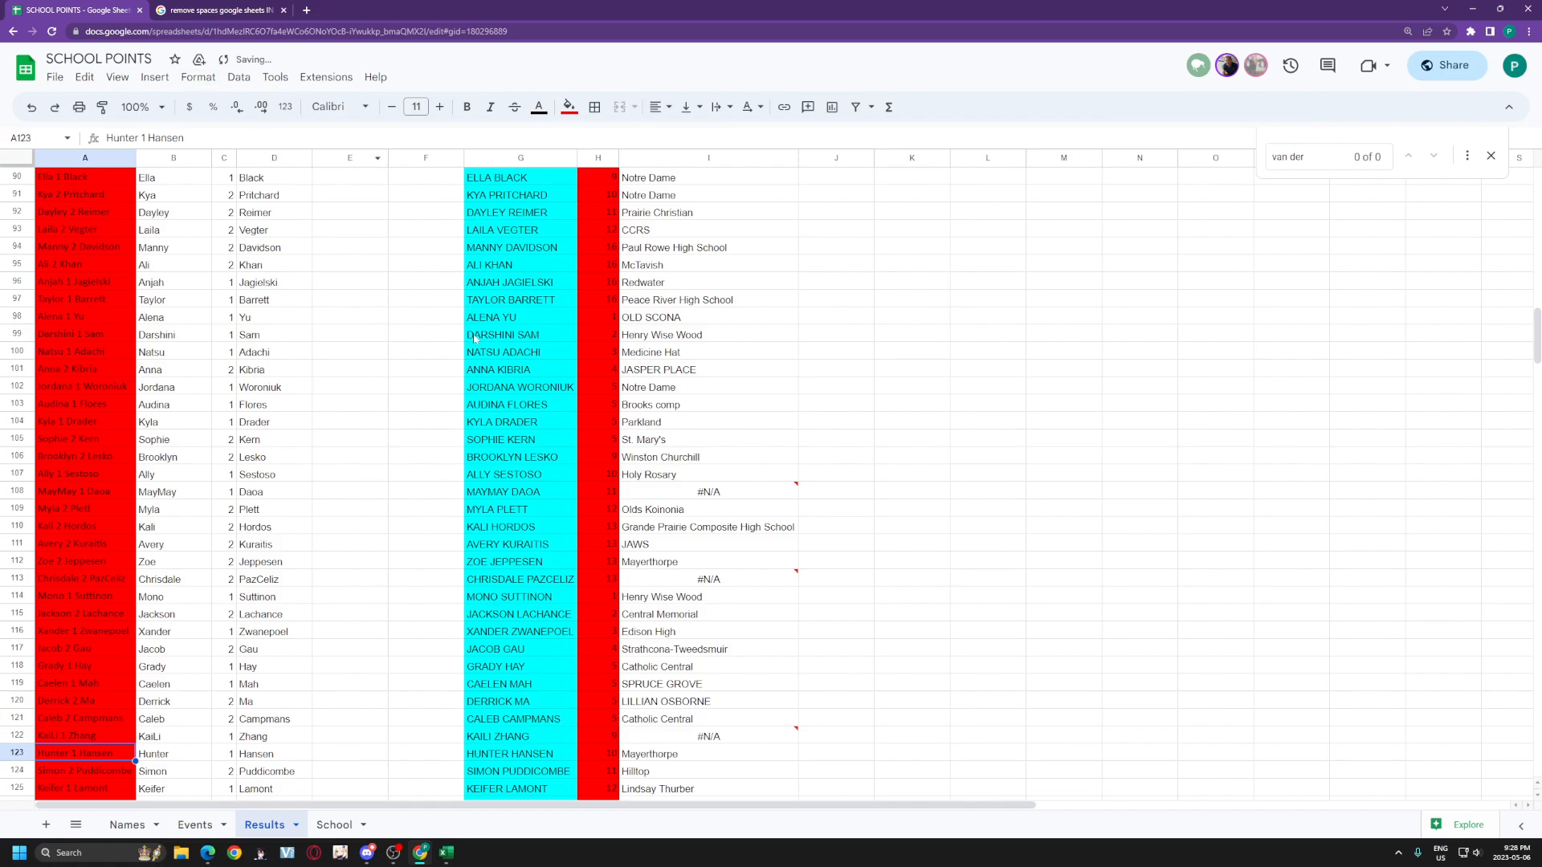
scroll(474, 338, "down", 3)
scroll(478, 343, "down", 3)
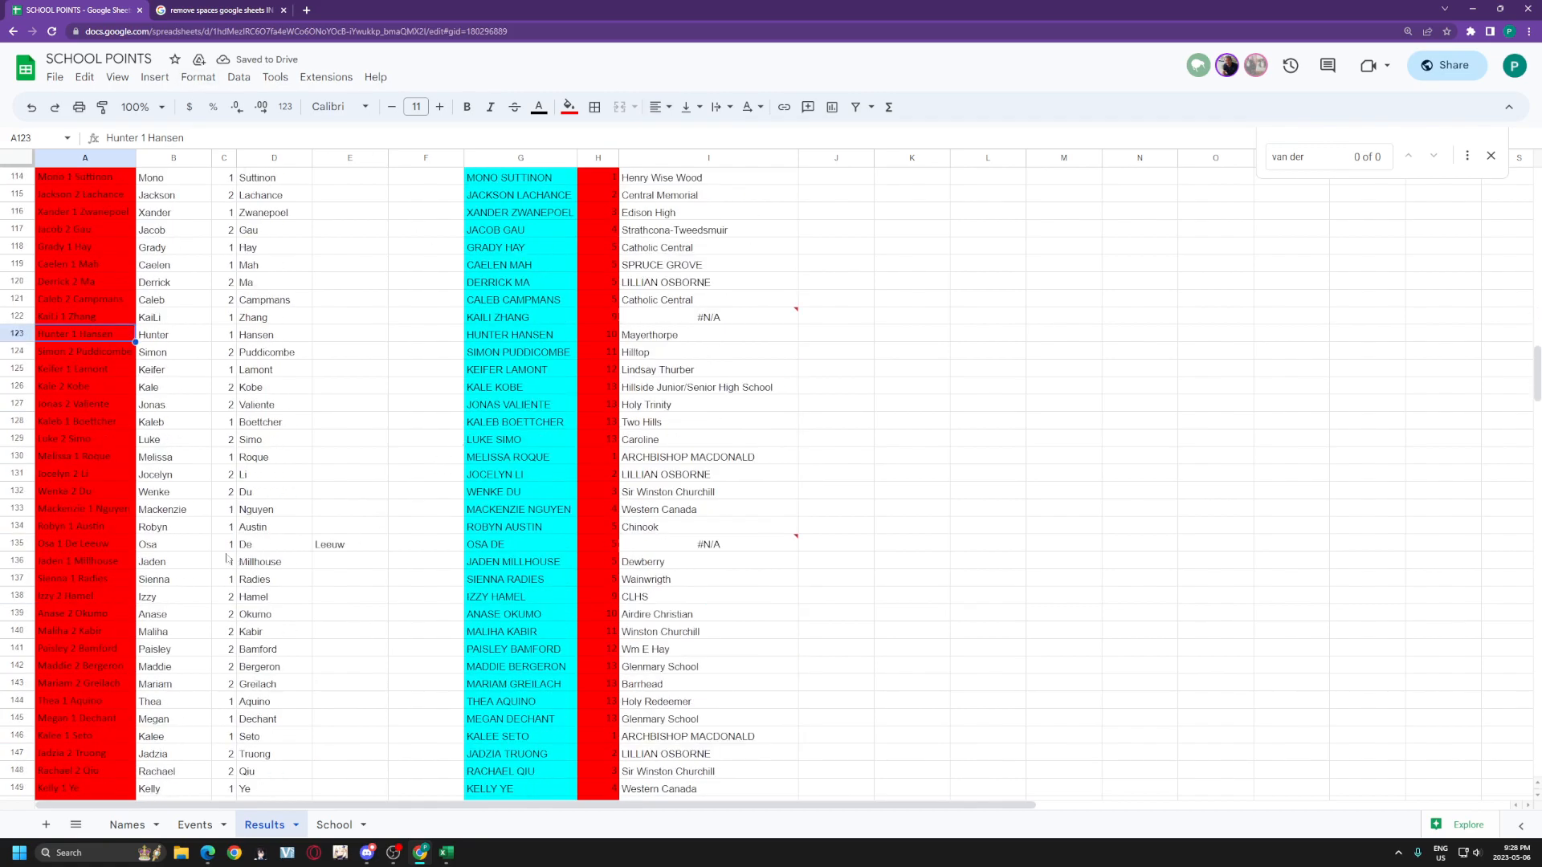
left_click(129, 543)
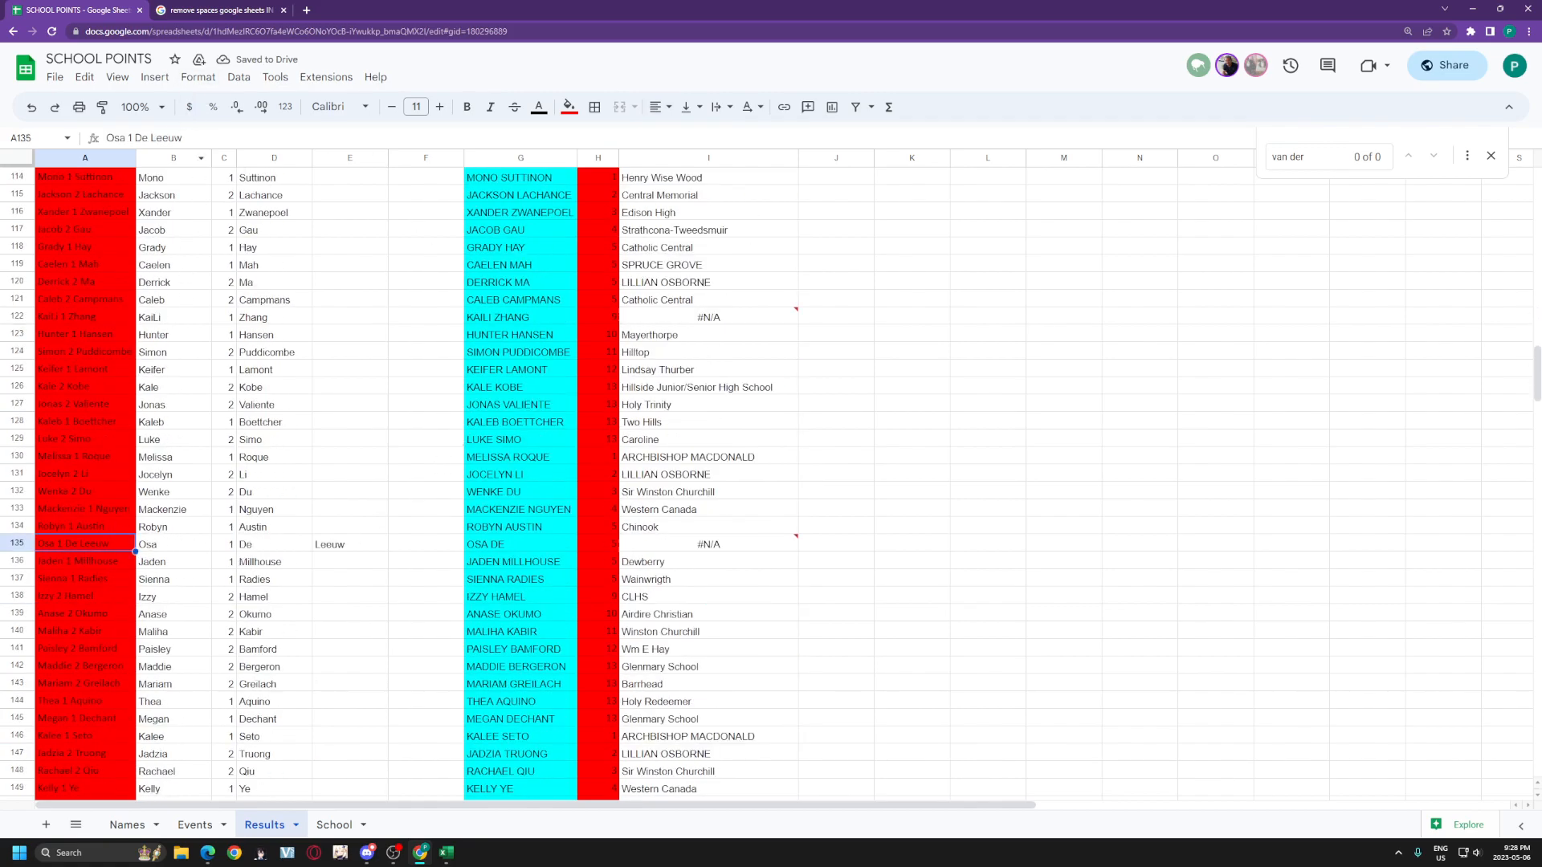
left_click(154, 138)
key("BackSpace")
key("Return")
Step: Join the split surnames in cells A171 and A231 into one word
scroll(98, 499, "down", 6)
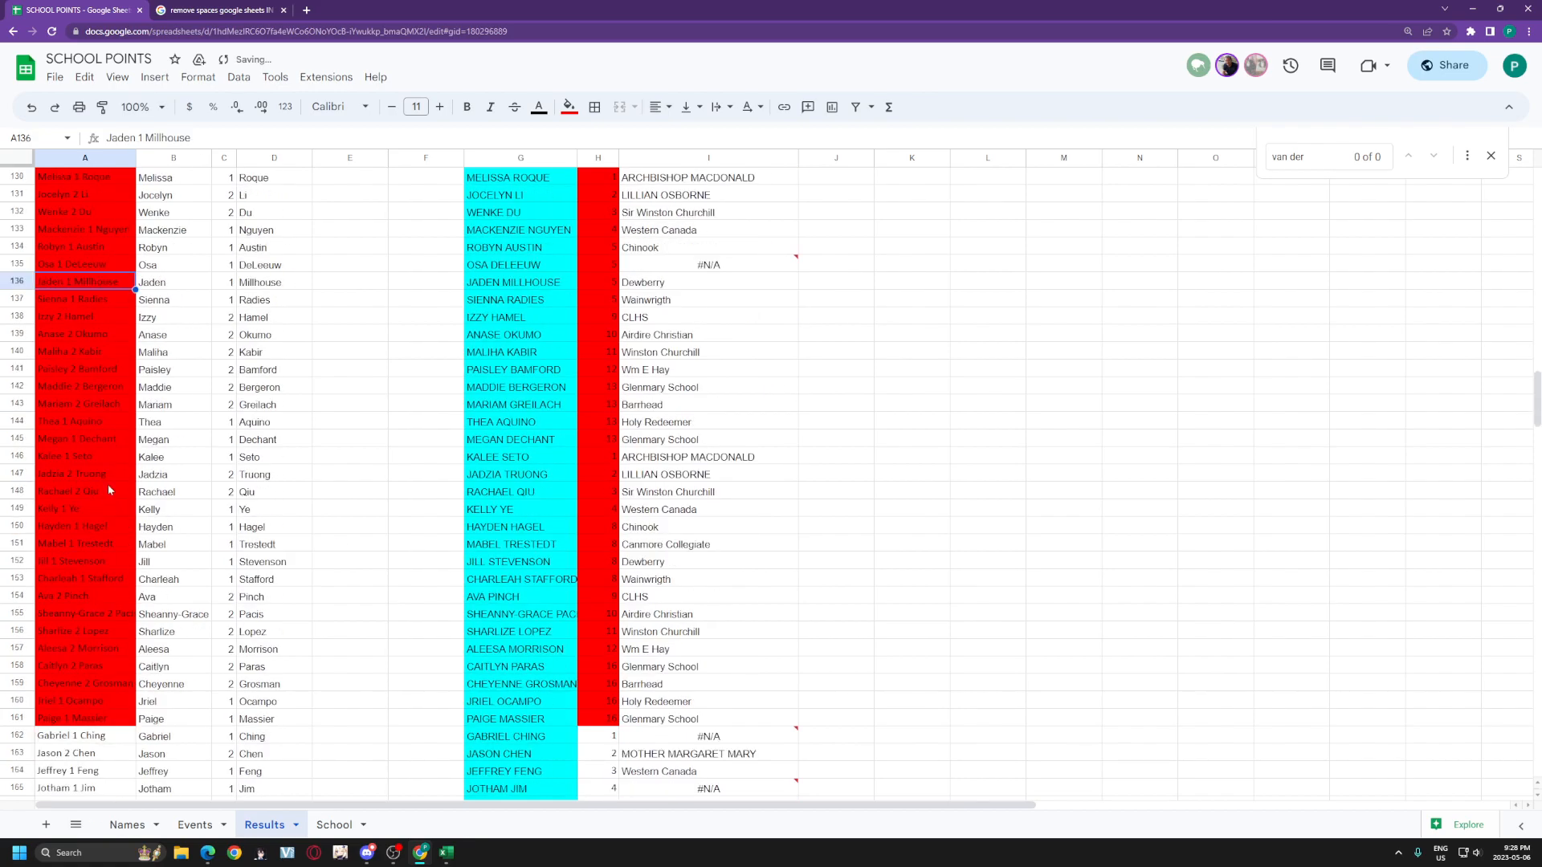
left_click(94, 667)
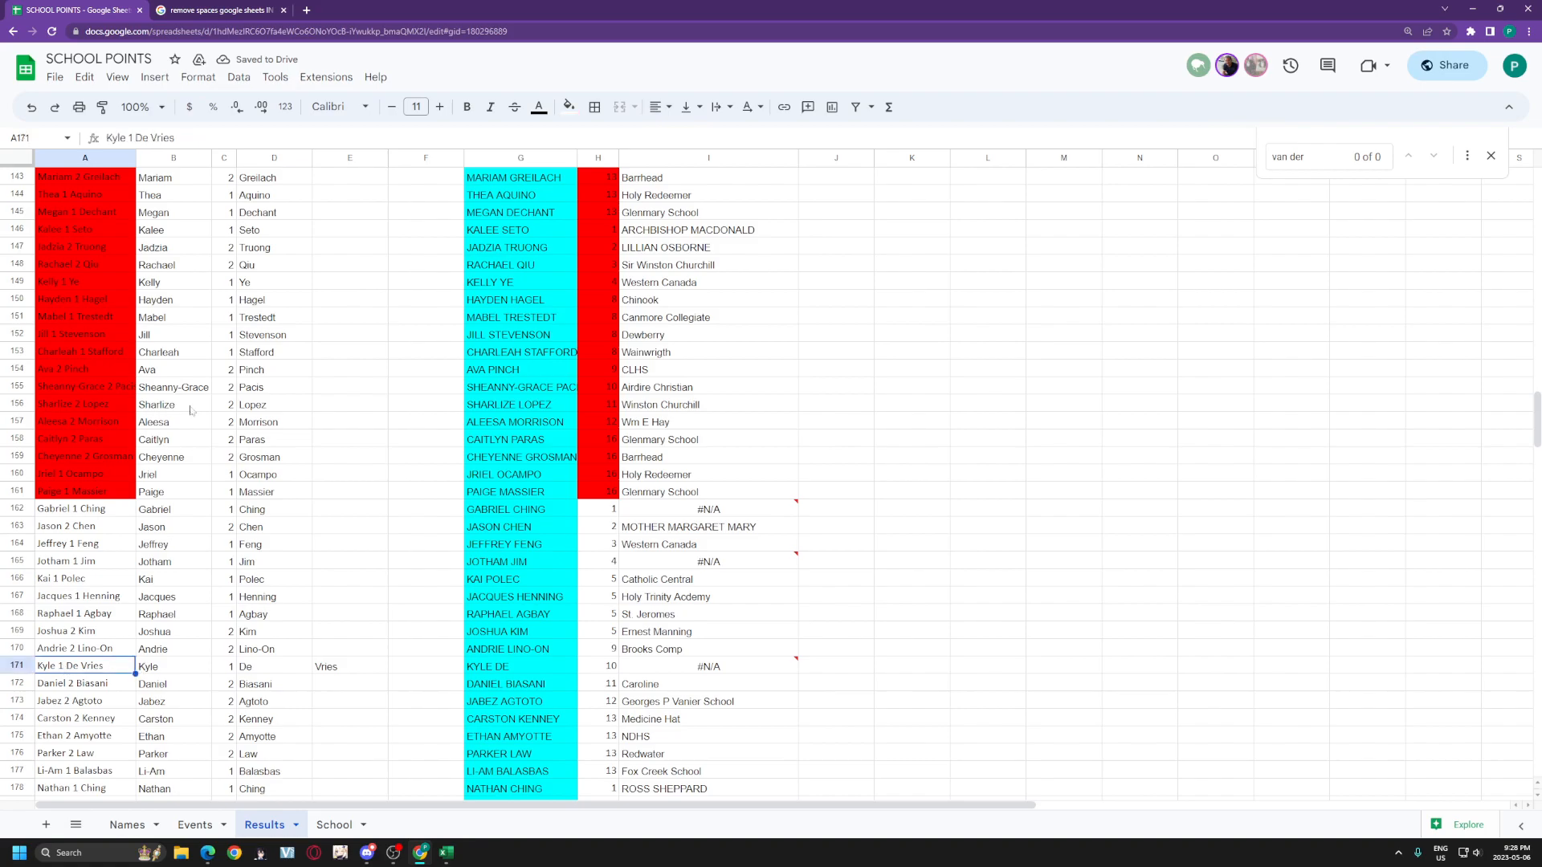
left_click(150, 137)
key("BackSpace")
key("Return")
scroll(304, 237, "down", 4)
scroll(308, 273, "down", 12)
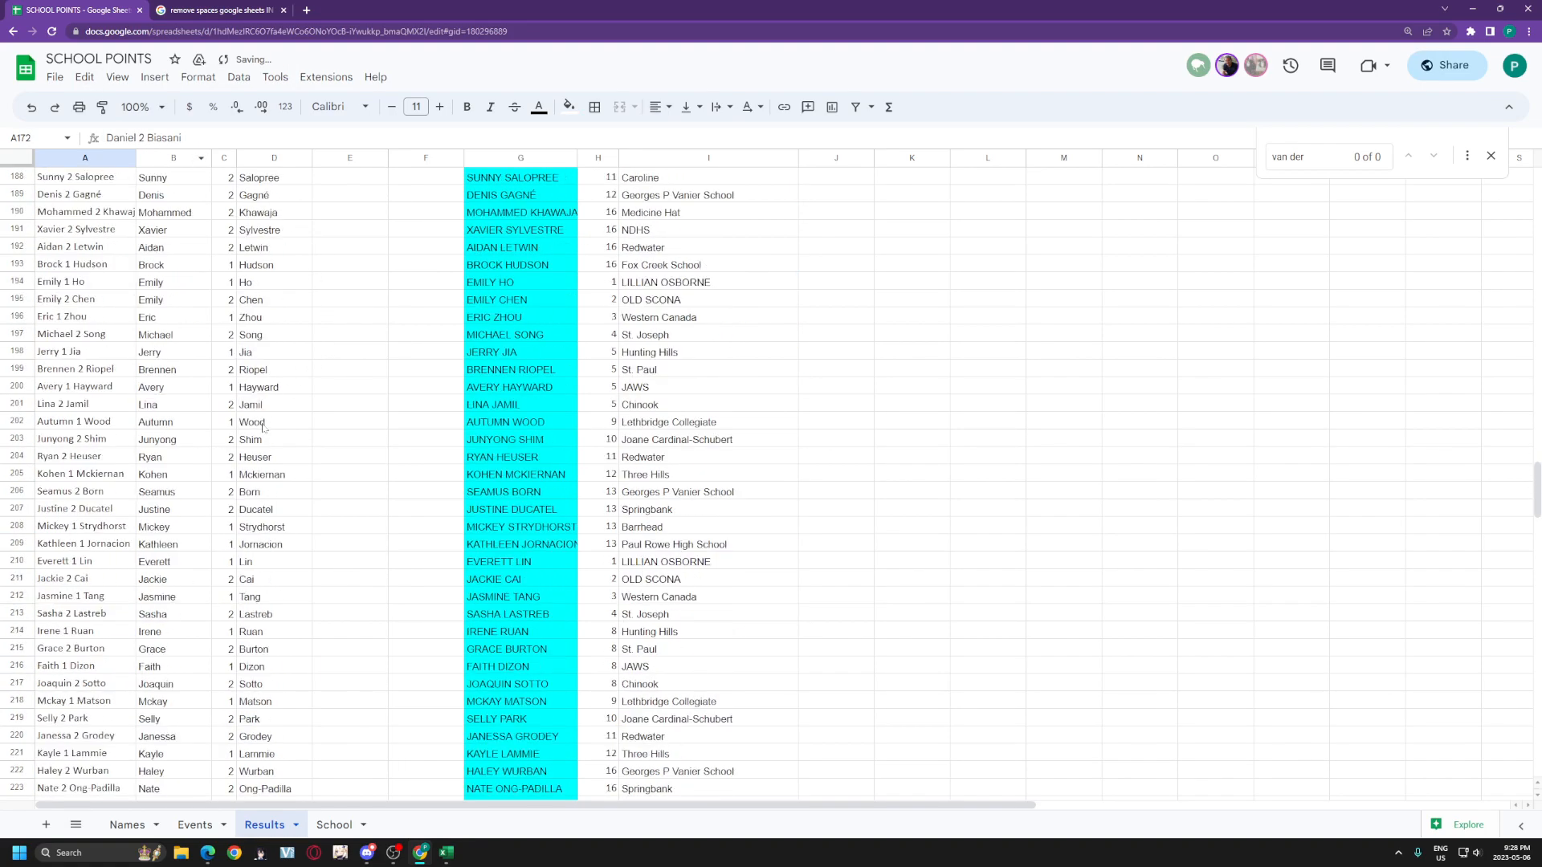
left_click(107, 421)
left_click(168, 139)
key("BackSpace")
key("Return")
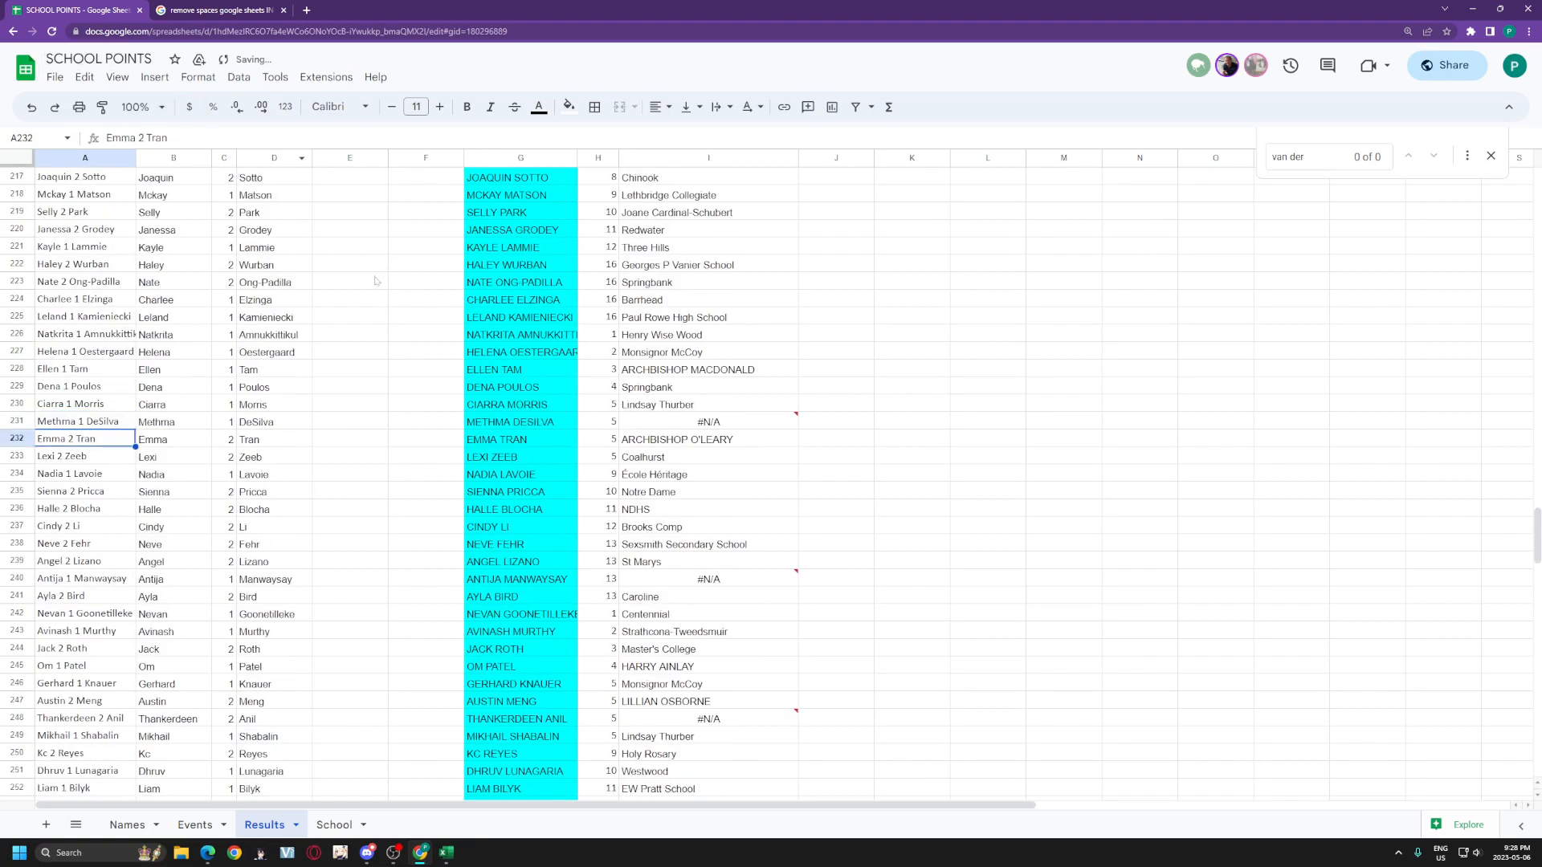
scroll(368, 265, "down", 10)
Step: Remove the space inside the surname in Results cell A265
left_click(112, 370)
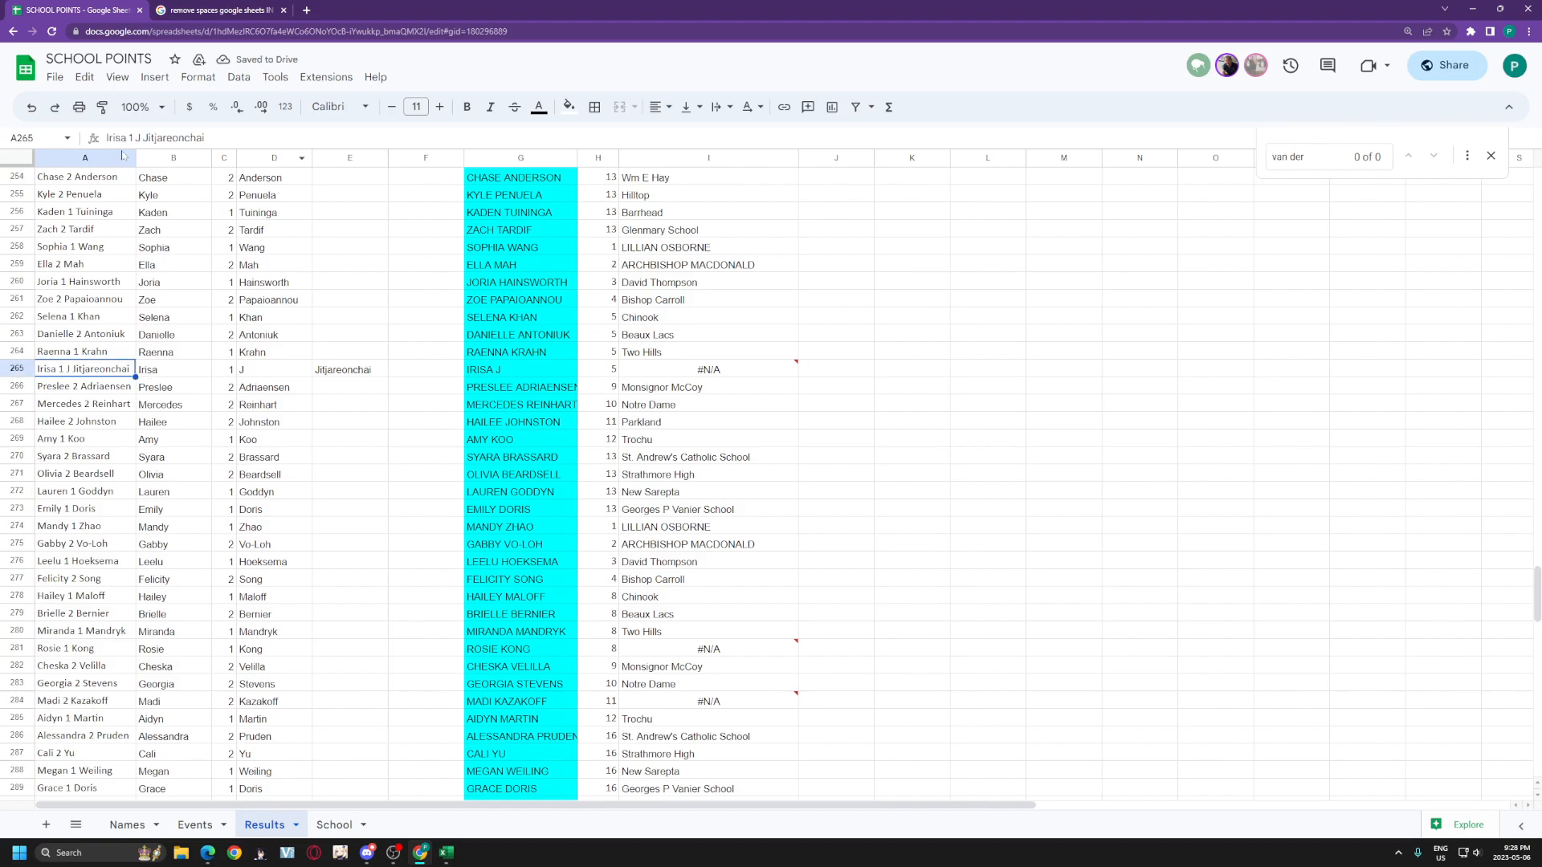
left_click(141, 138)
key("BackSpace")
key("Return")
scroll(379, 443, "down", 3)
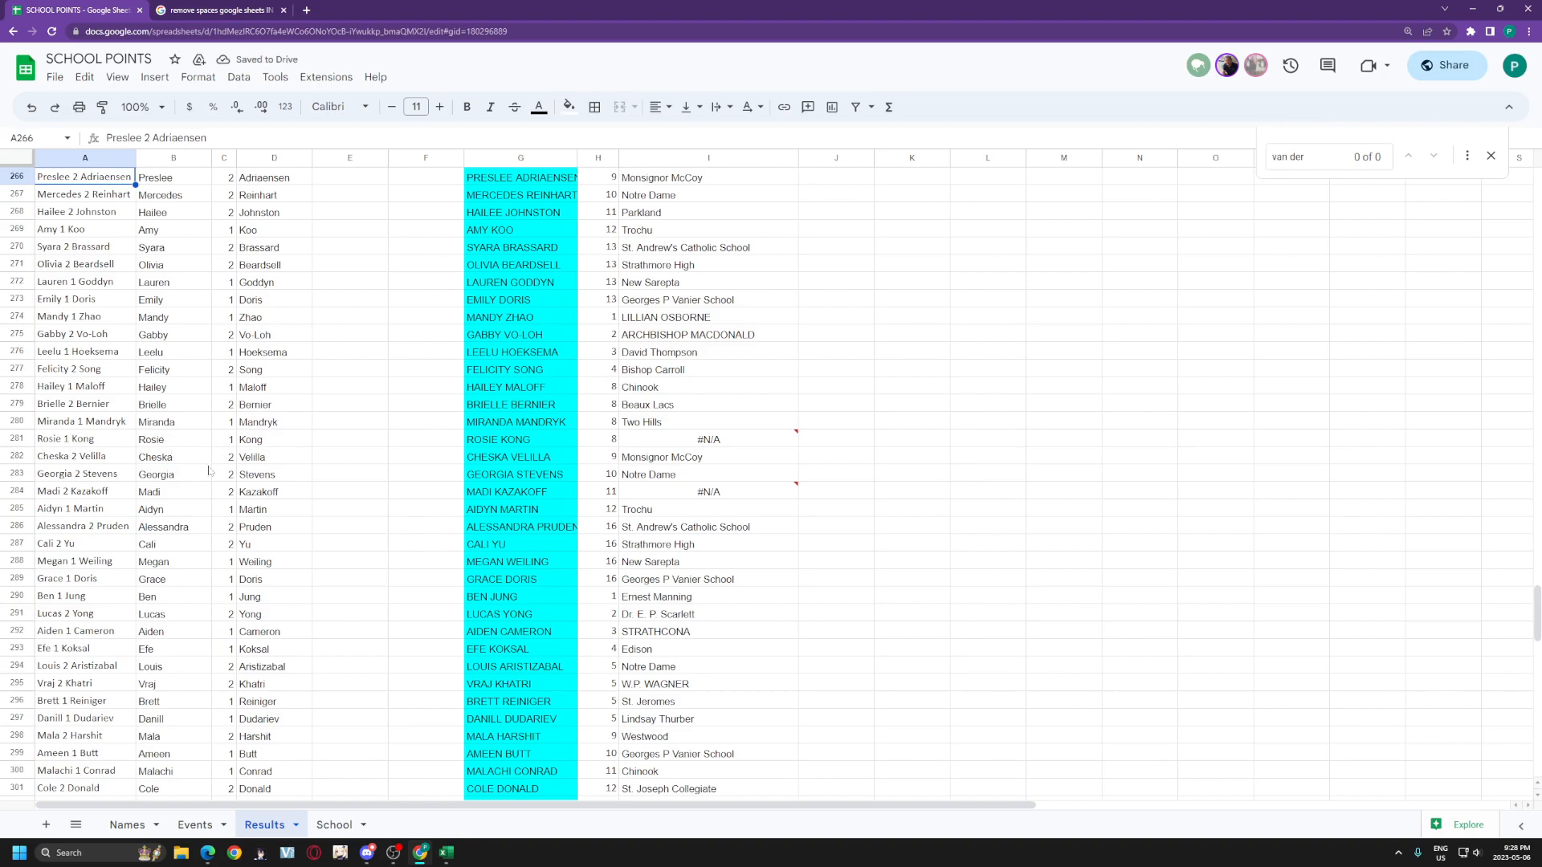
scroll(214, 469, "down", 9)
scroll(213, 469, "down", 2)
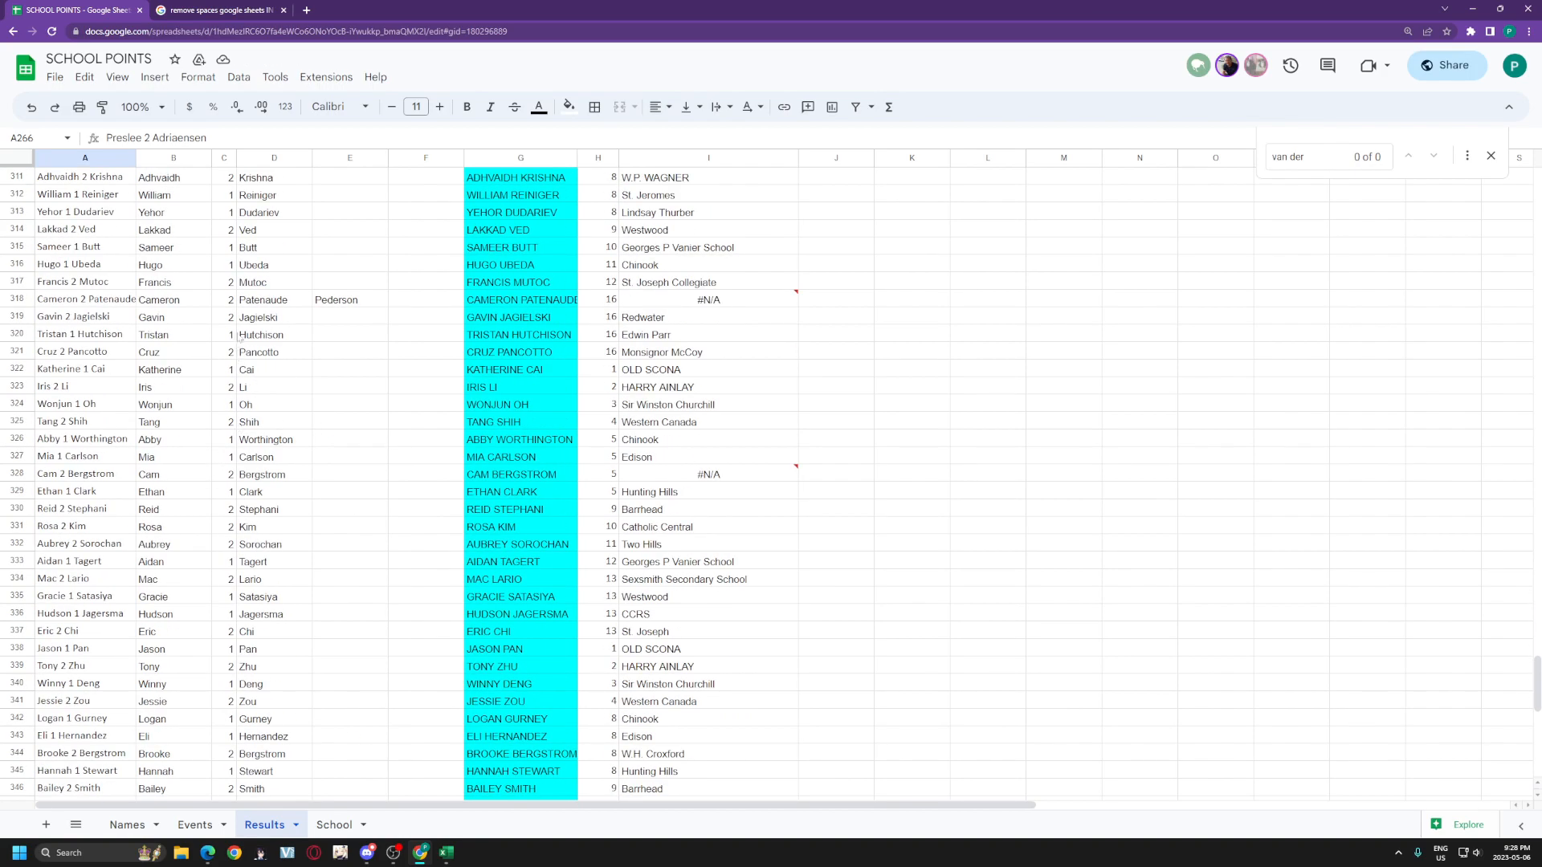
Step: Replace the stray backslash in the row 318 name with a hyphen
left_click(107, 304)
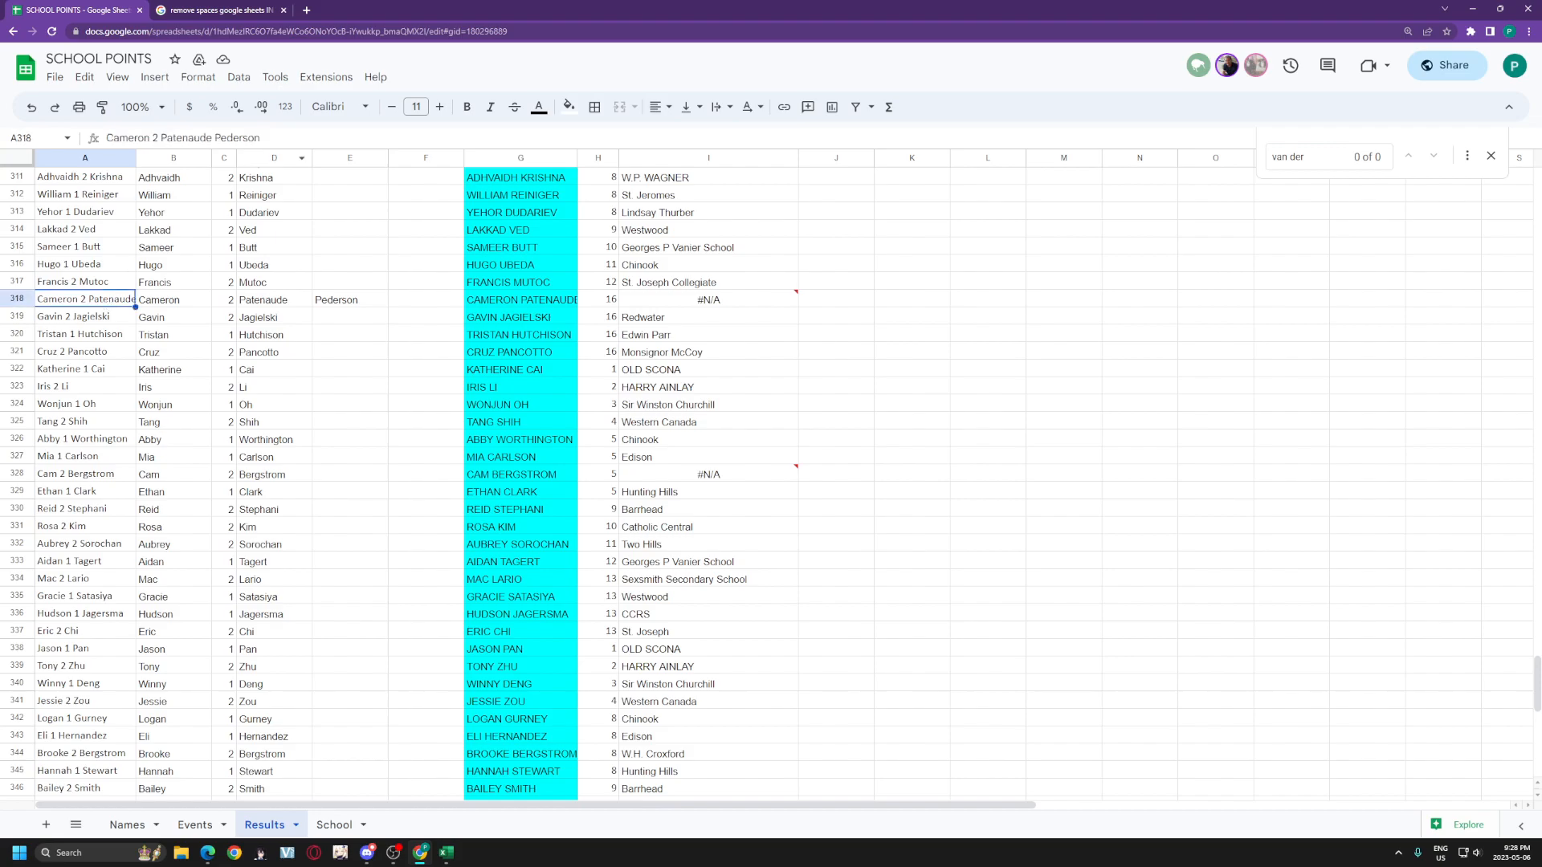
left_click(213, 138)
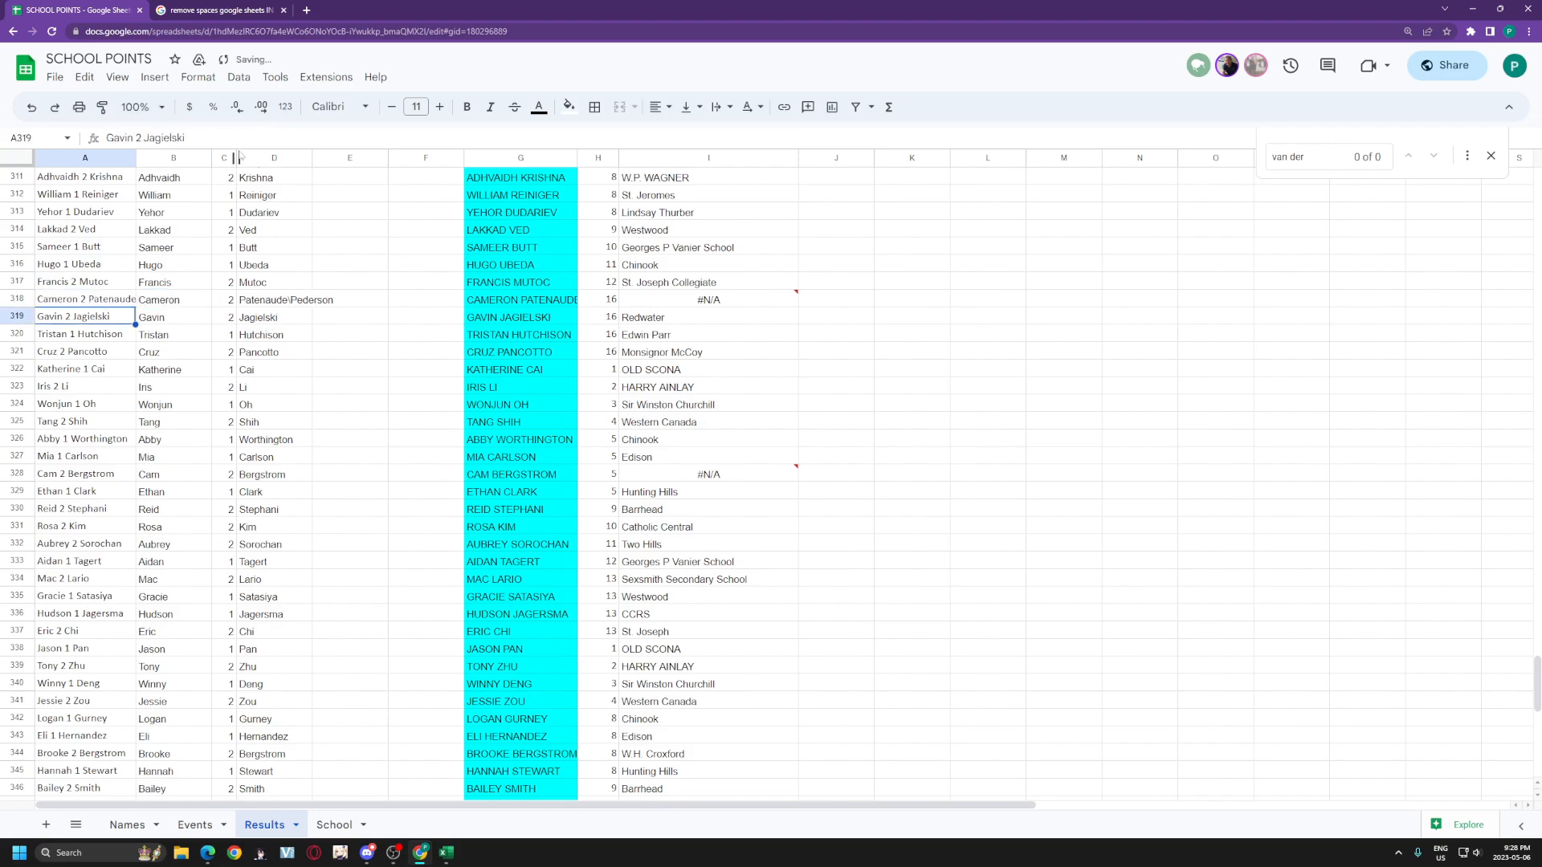
left_click(121, 300)
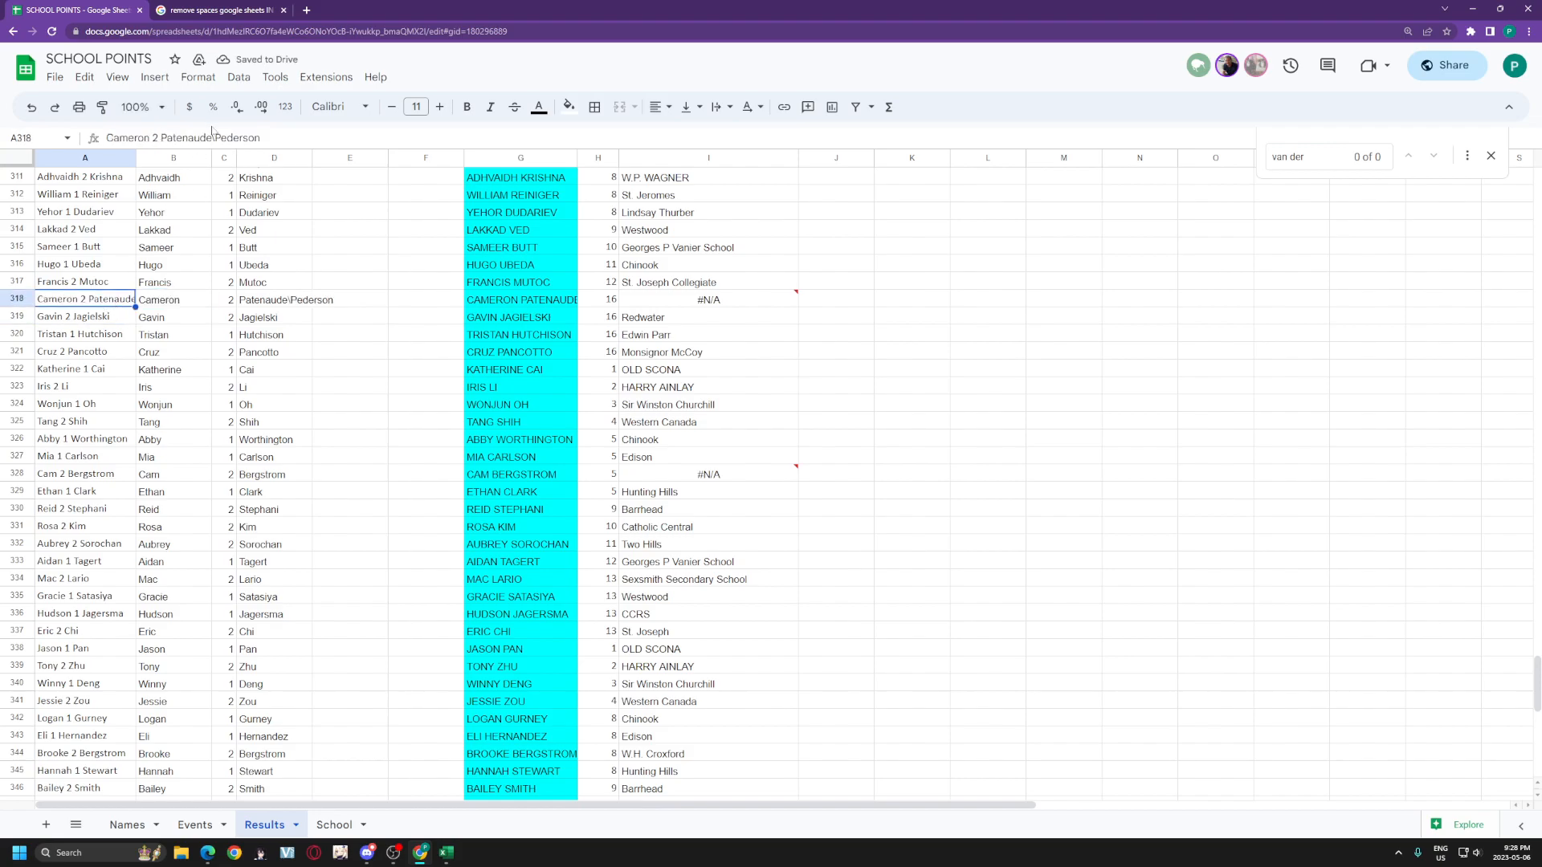
left_click(215, 138)
key("BackSpace")
type("-")
key("Return")
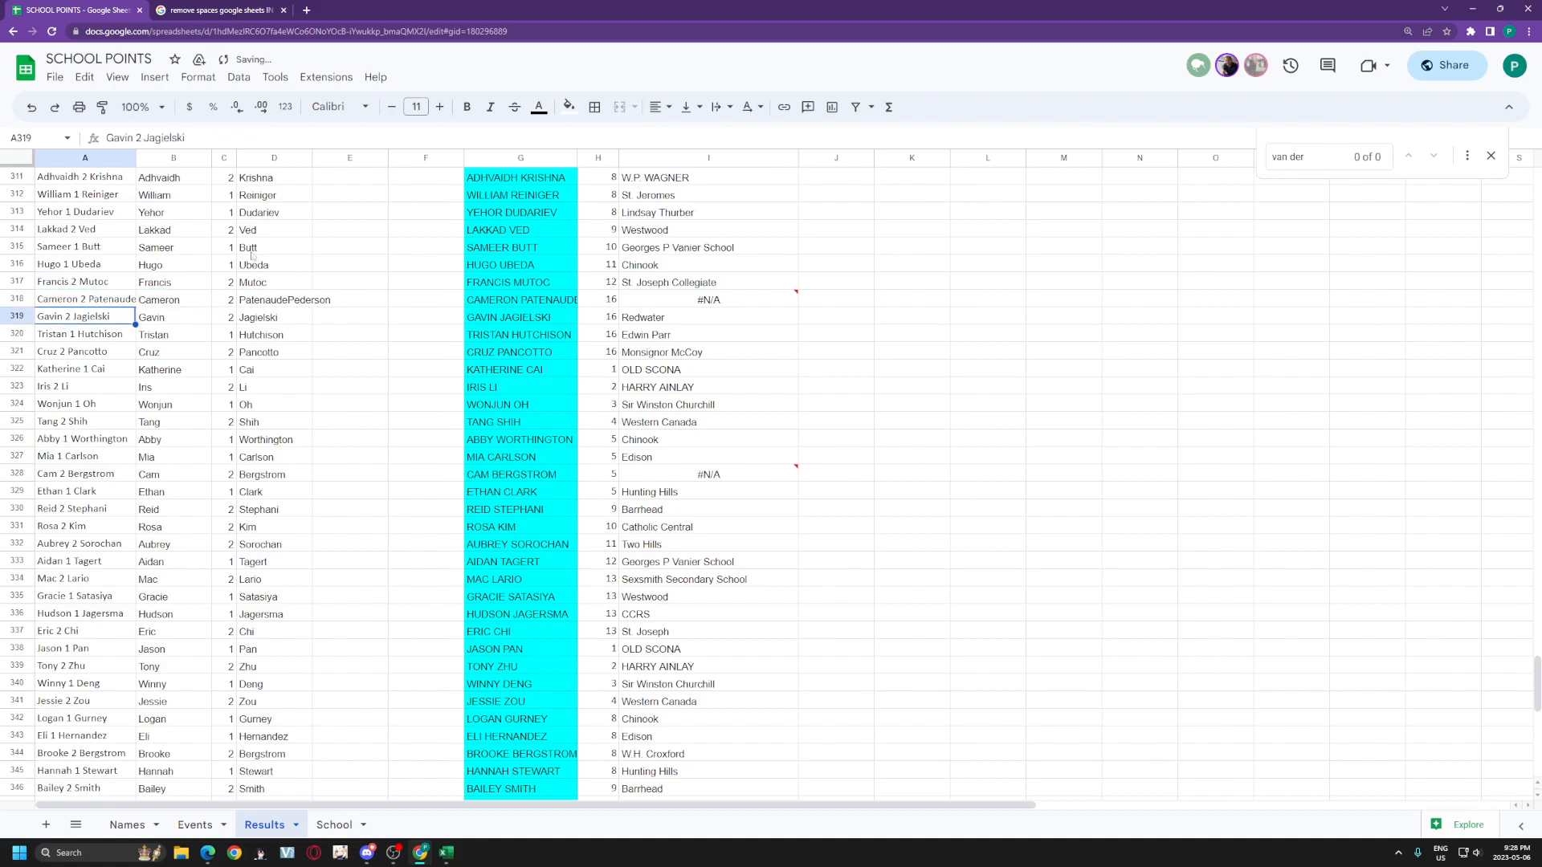
Step: Delete the space in the two-part surname in Results cell A362
scroll(216, 402, "down", 6)
scroll(233, 394, "down", 5)
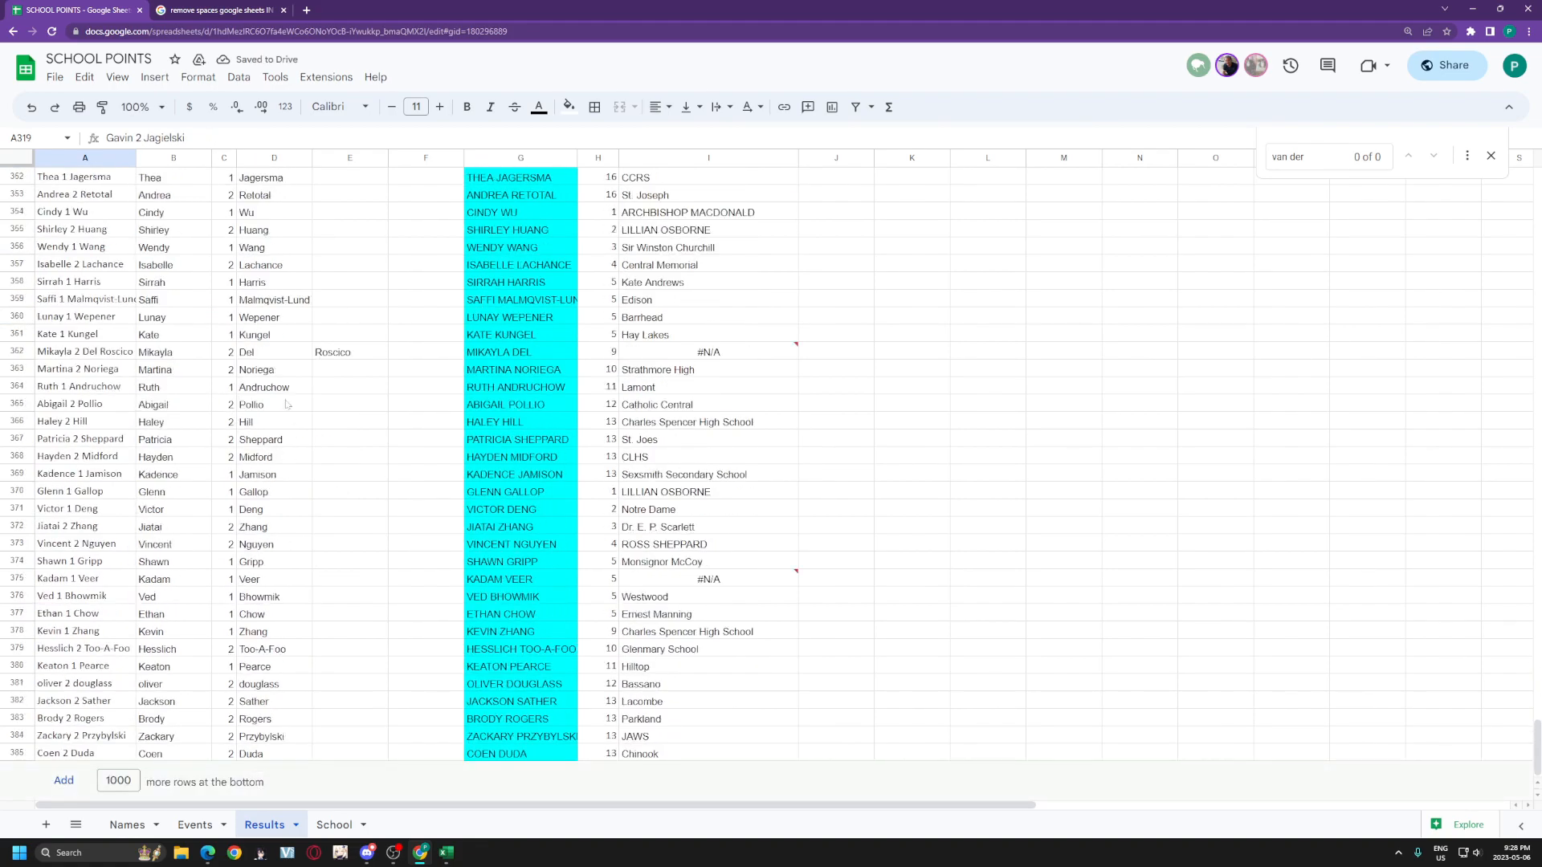
left_click(133, 355)
left_click(171, 138)
key("BackSpace")
key("Return")
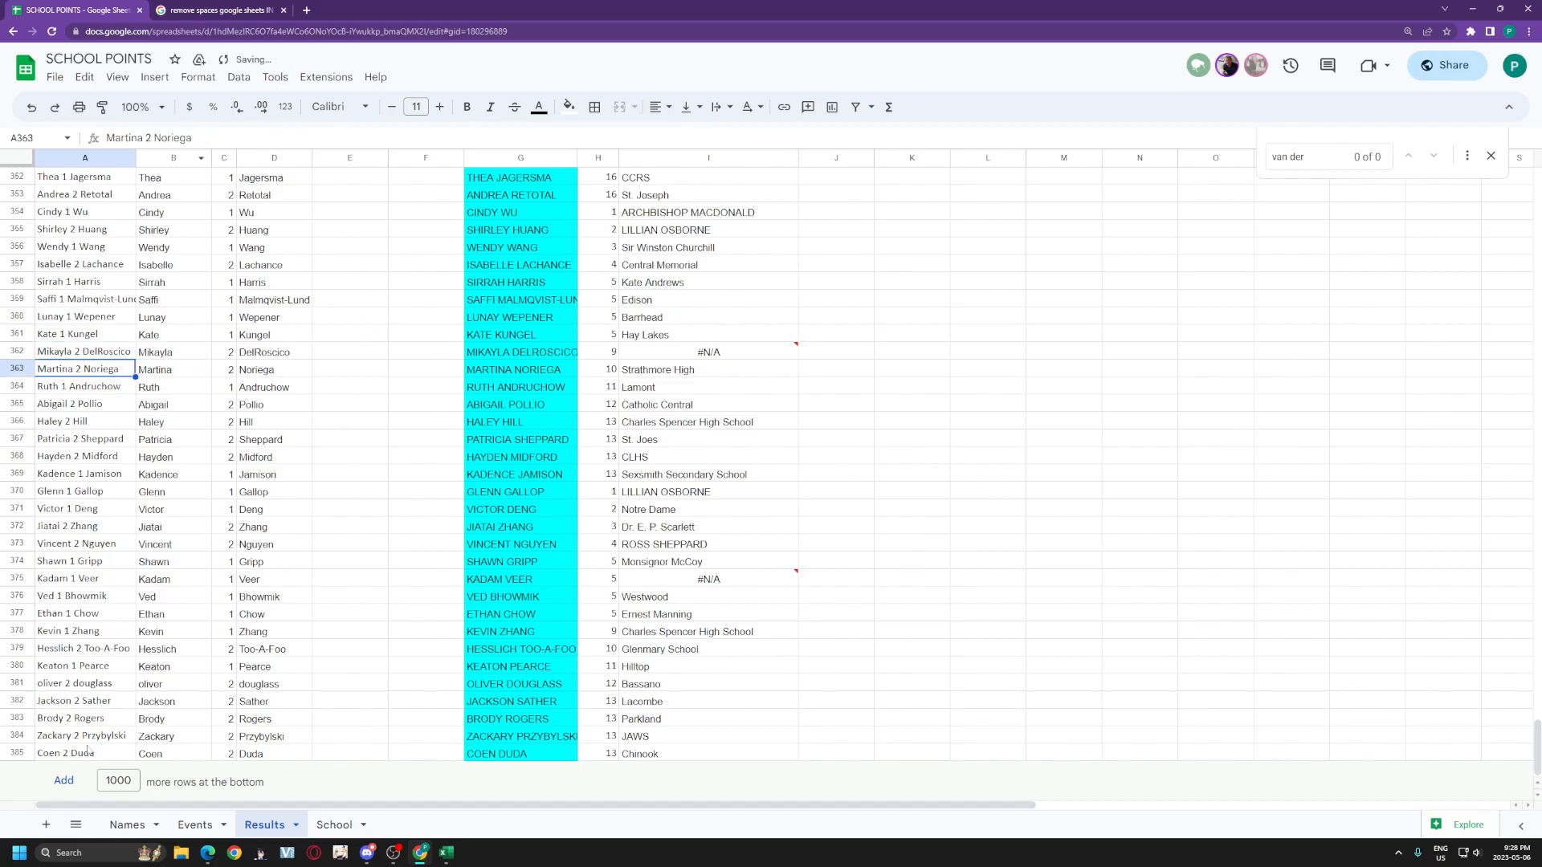
Step: On Names, search for a space and replace it in the first matching surname
left_click(127, 824)
key("ctrl+f")
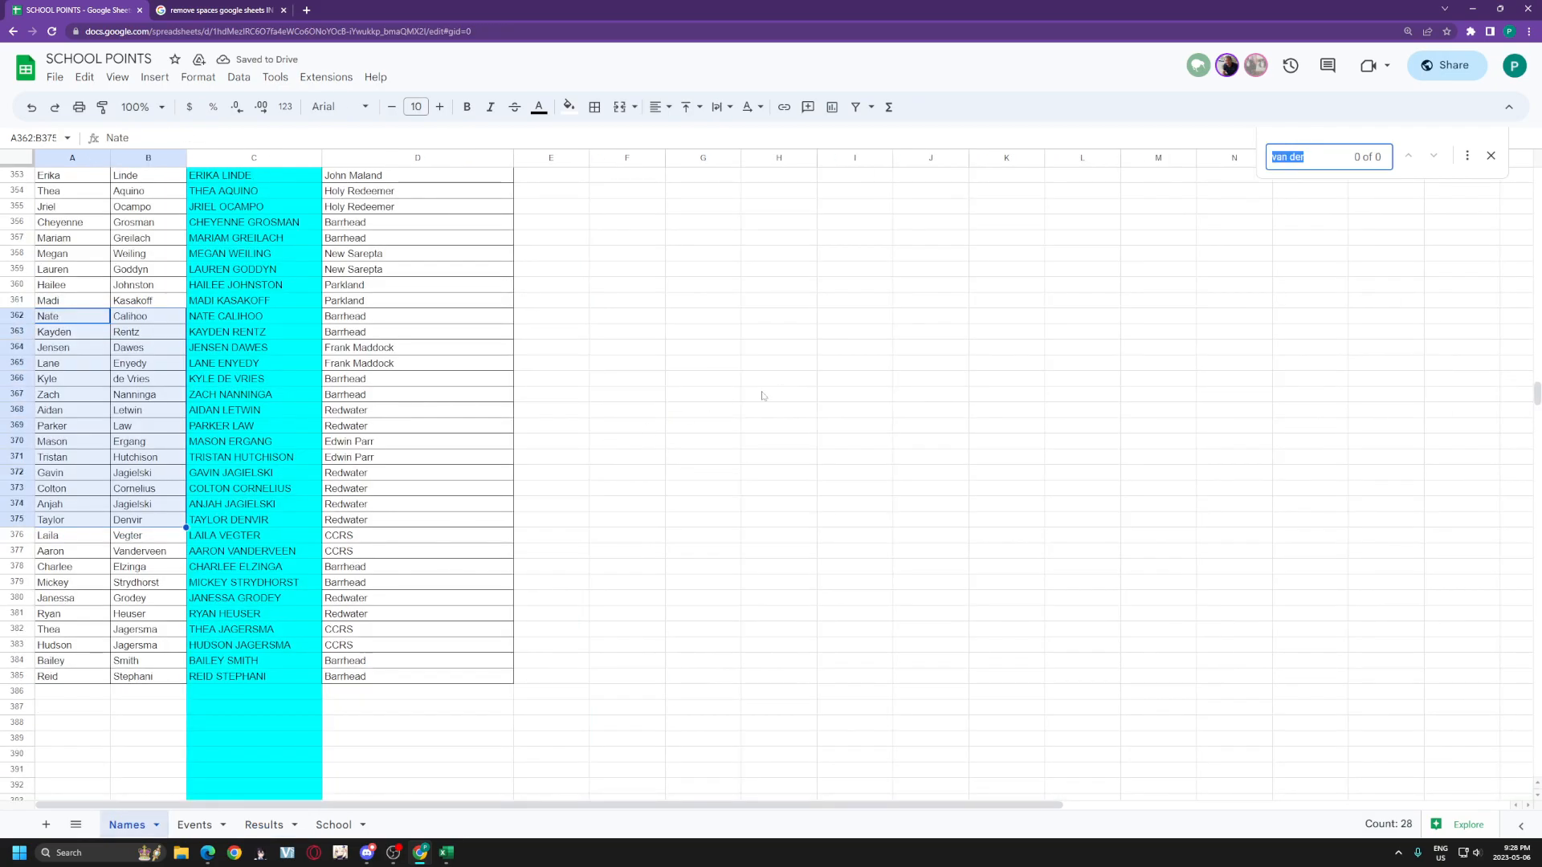
key("BackSpace")
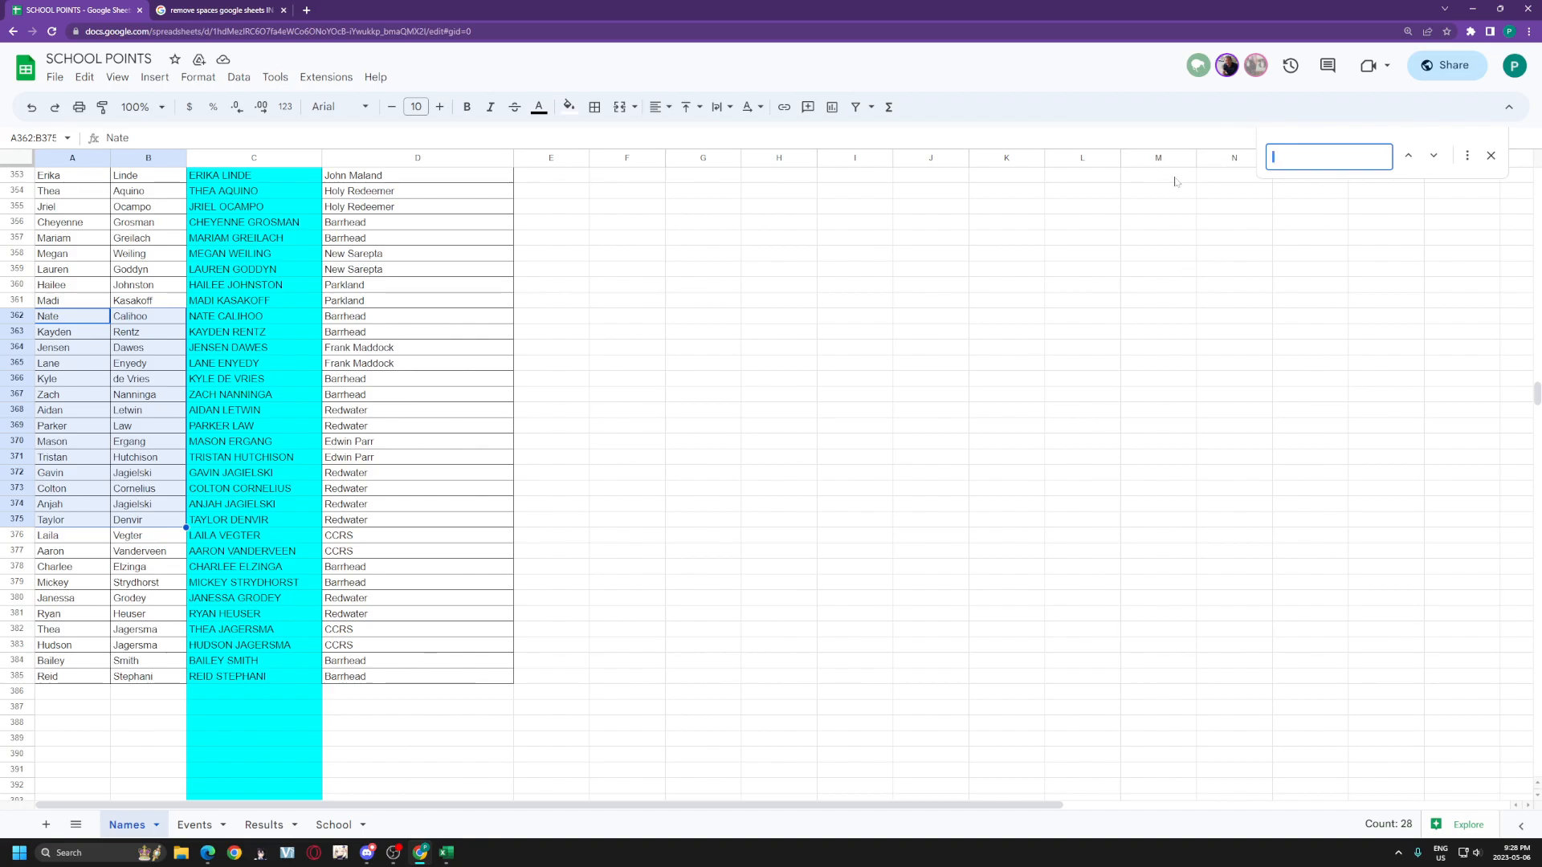
scroll(850, 587, "up", 10)
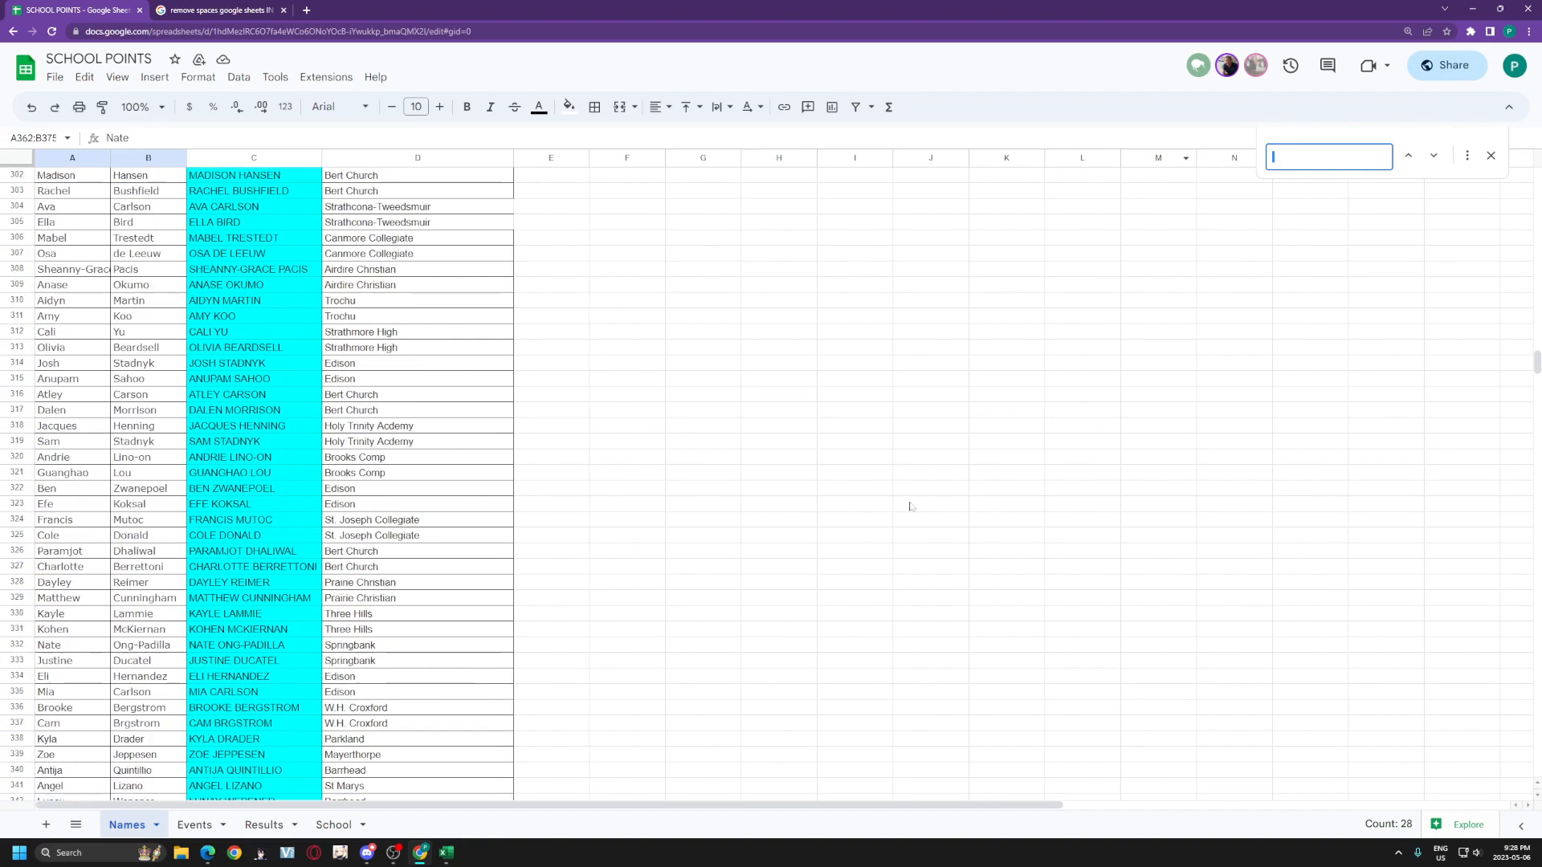
left_click(1467, 155)
key("ctrl+v")
left_click_drag(744, 316, 595, 289)
key("BackSpace")
left_click(653, 607)
scroll(391, 462, "down", 3)
left_click(793, 613)
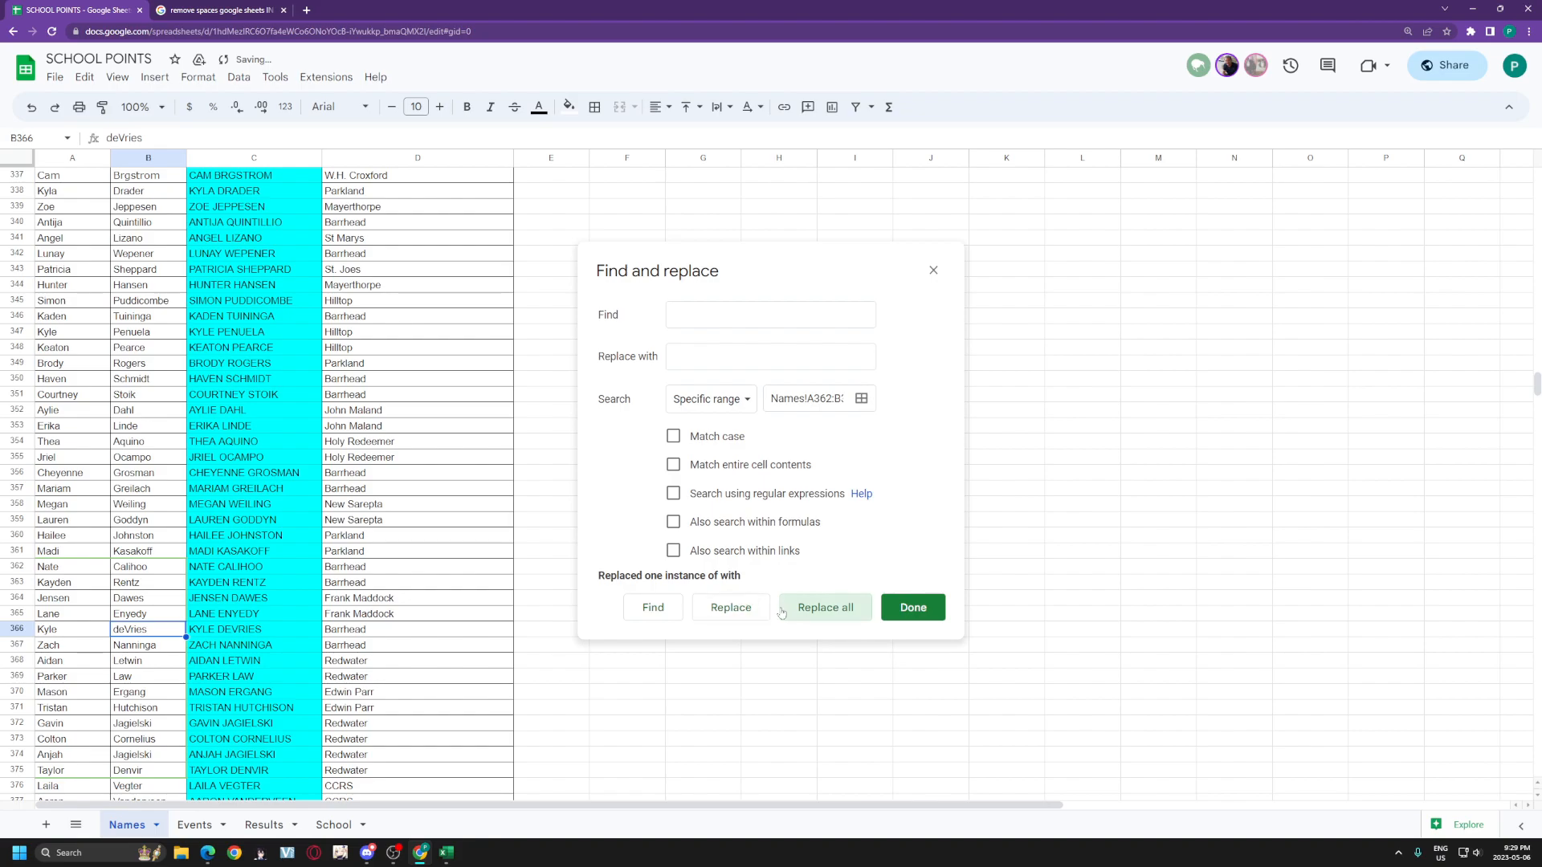
Step: Limit the range to columns A:B and replace every space in the names
left_click(726, 319)
scroll(423, 509, "up", 9)
left_click(862, 400)
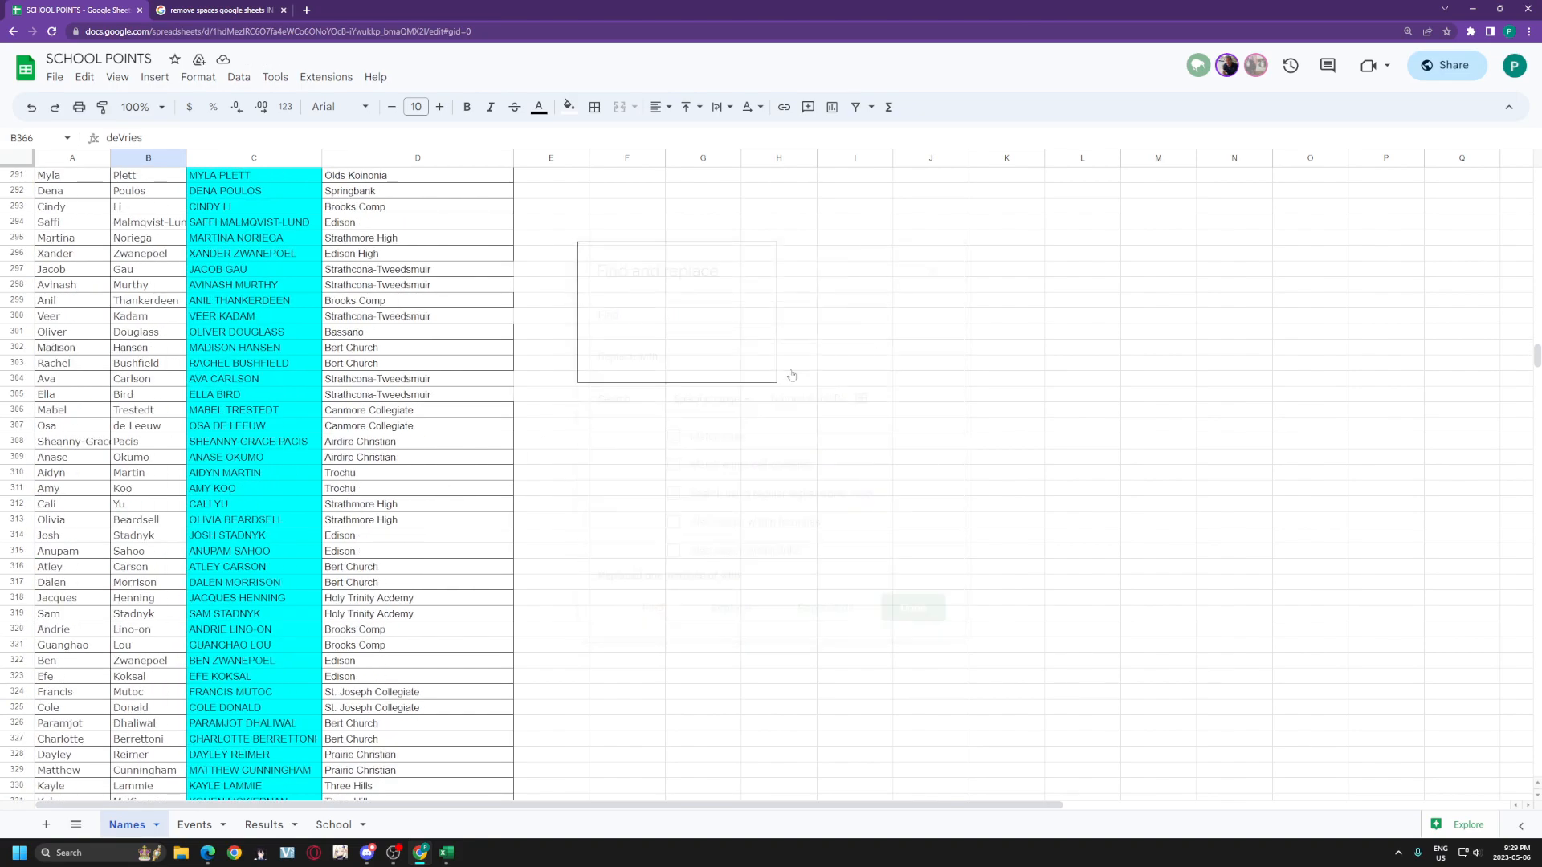
scroll(134, 187, "up", 11)
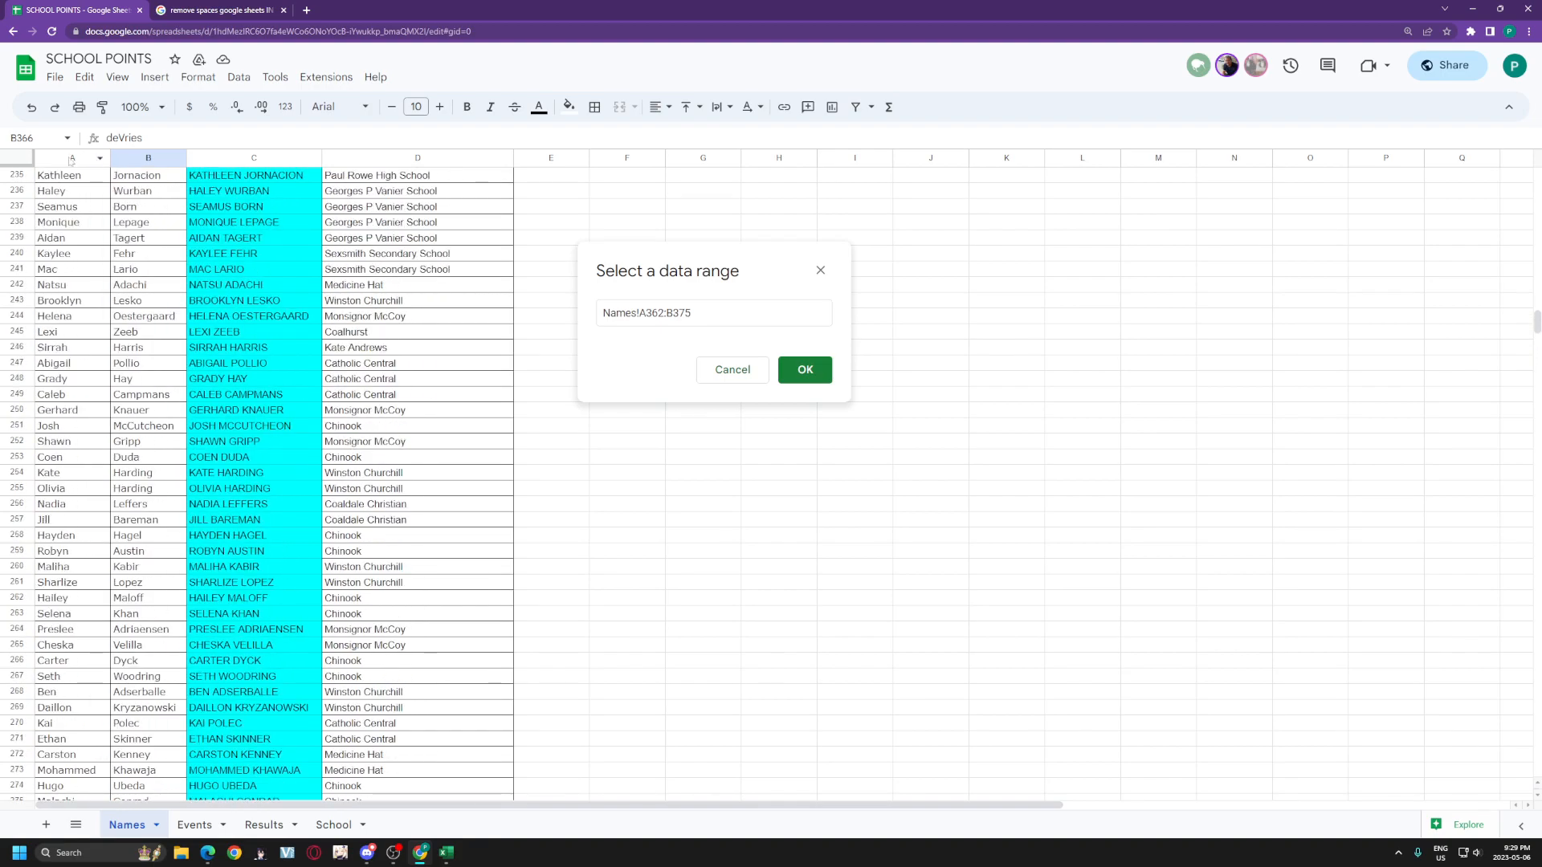
left_click_drag(70, 160, 148, 158)
left_click(799, 374)
left_click(740, 314)
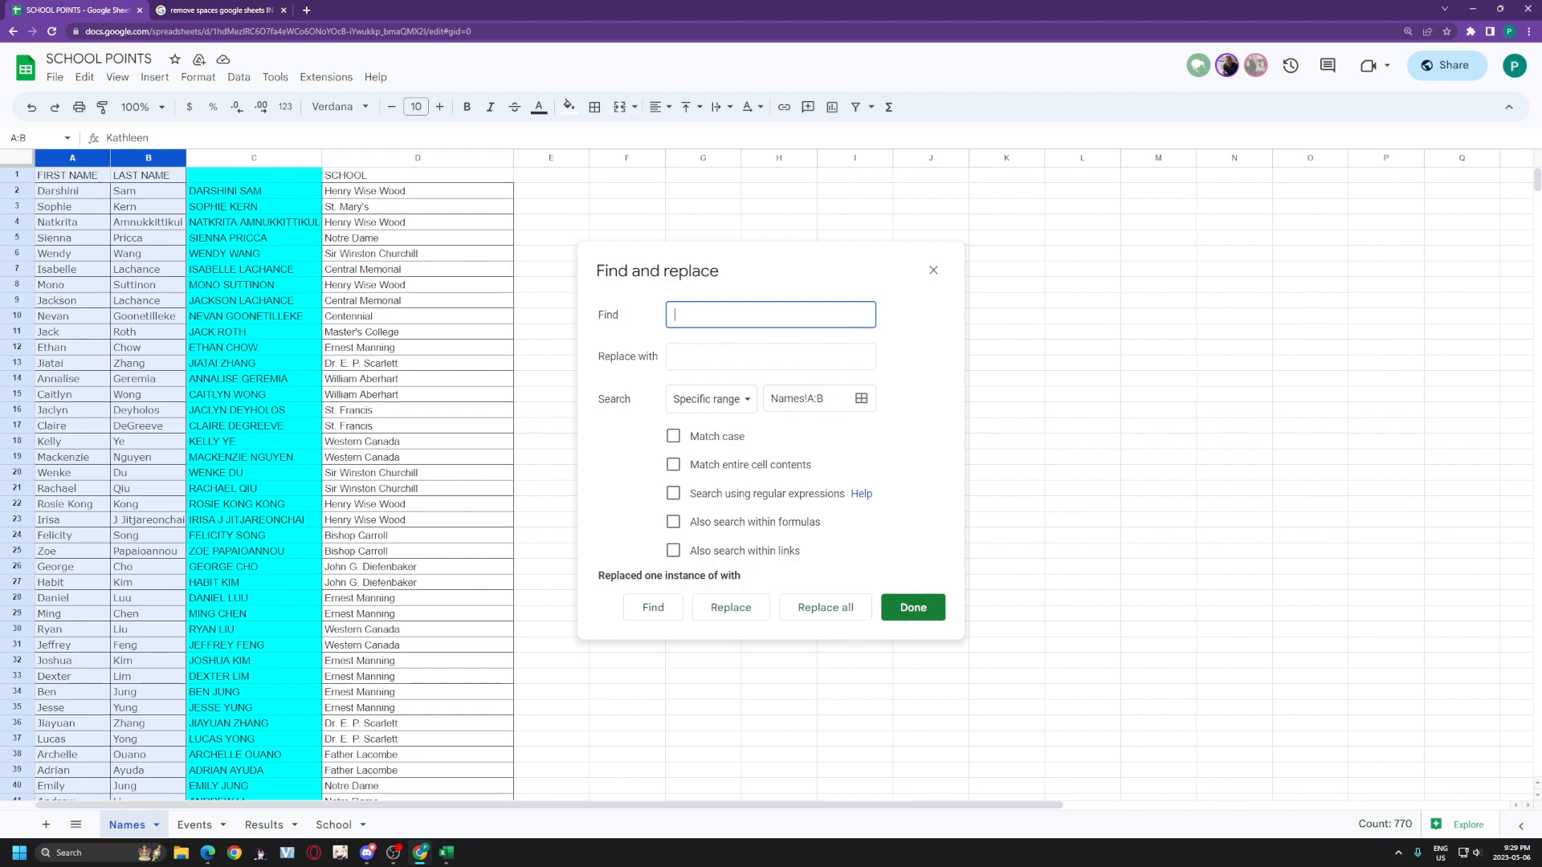
left_click(831, 603)
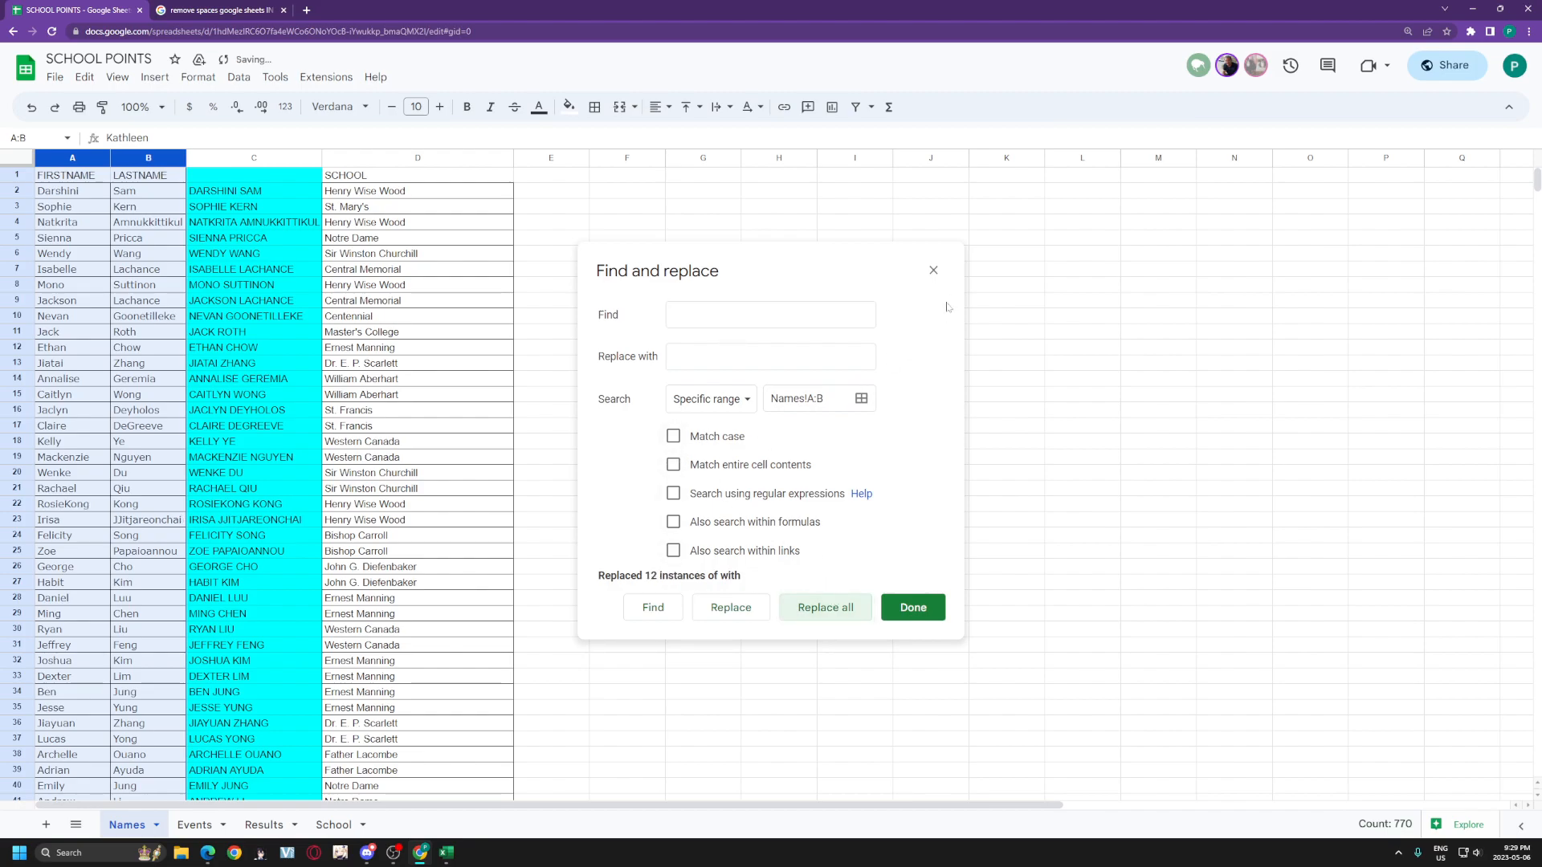
left_click(912, 607)
left_click(703, 691)
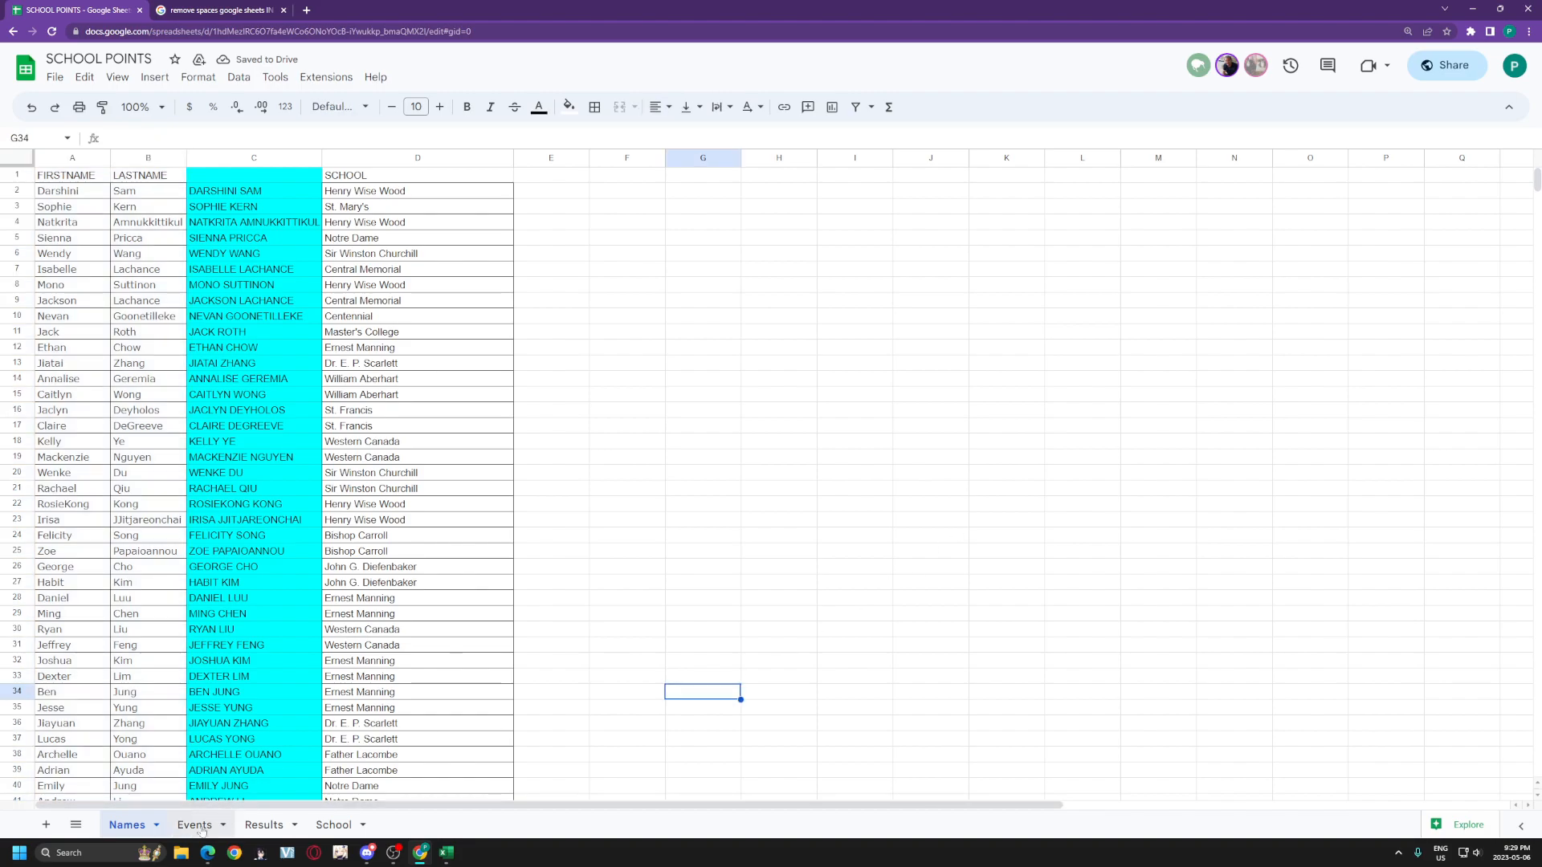
key("ctrl+Page_Down")
key("ctrl+Page_Down")
scroll(413, 637, "up", 5)
scroll(514, 641, "down", 5)
left_click(514, 582)
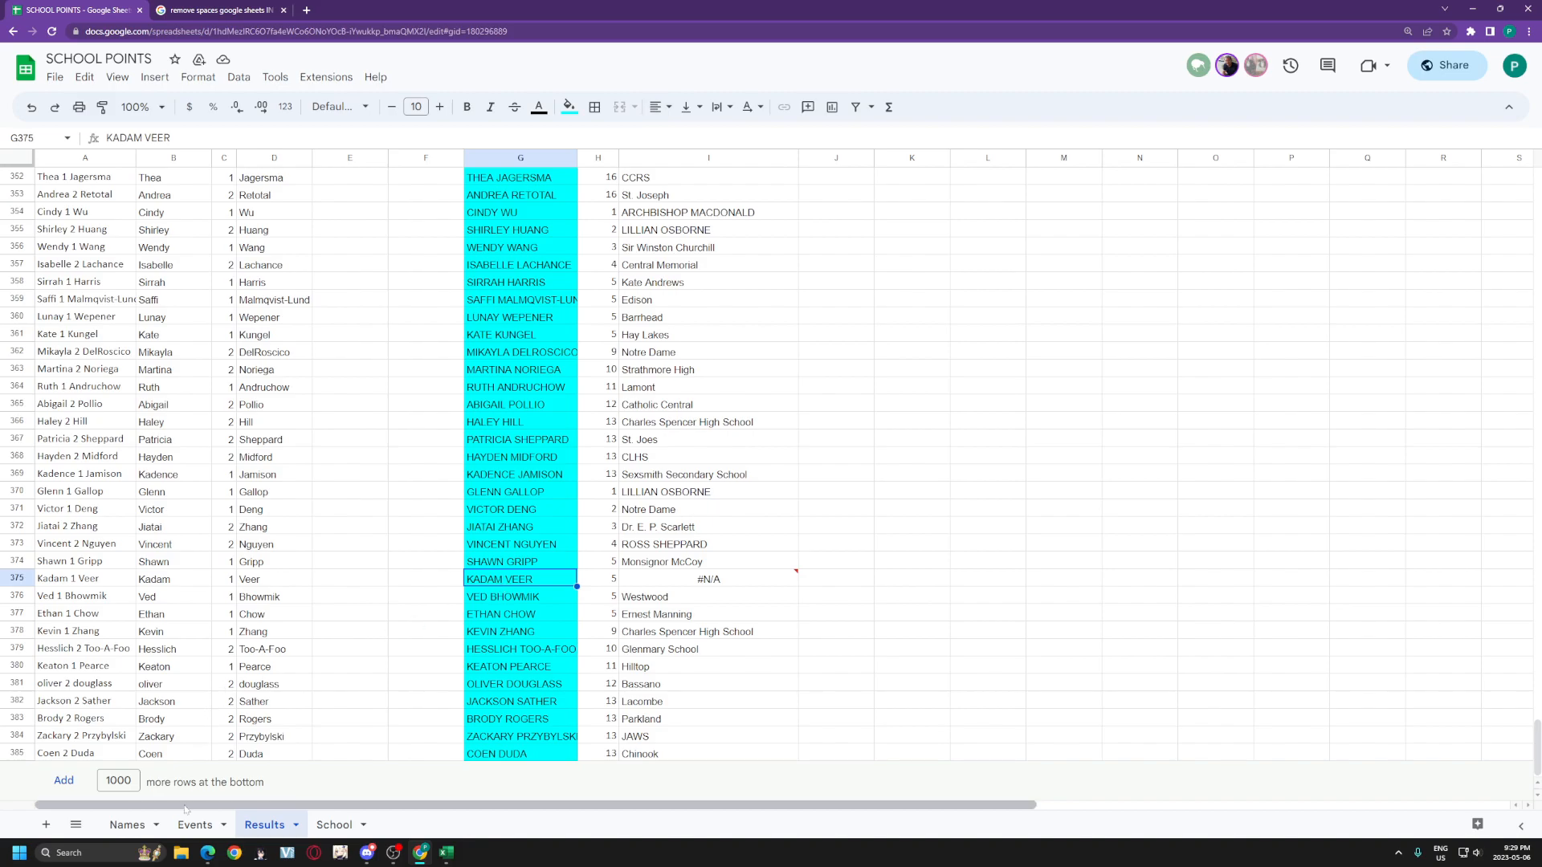
left_click(127, 824)
key("ctrl+f")
type("ka")
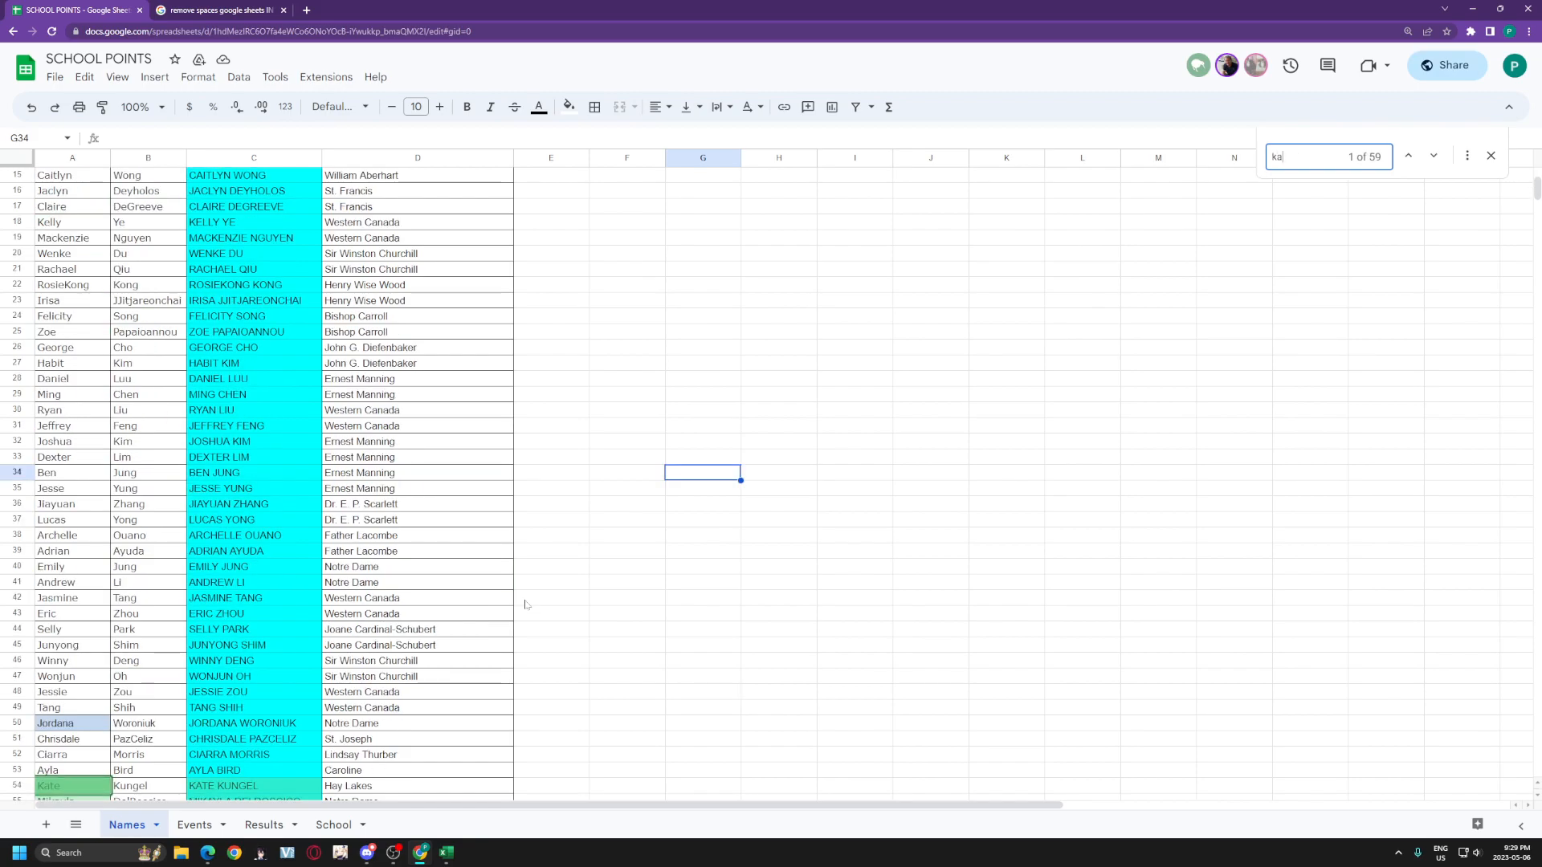
type("da")
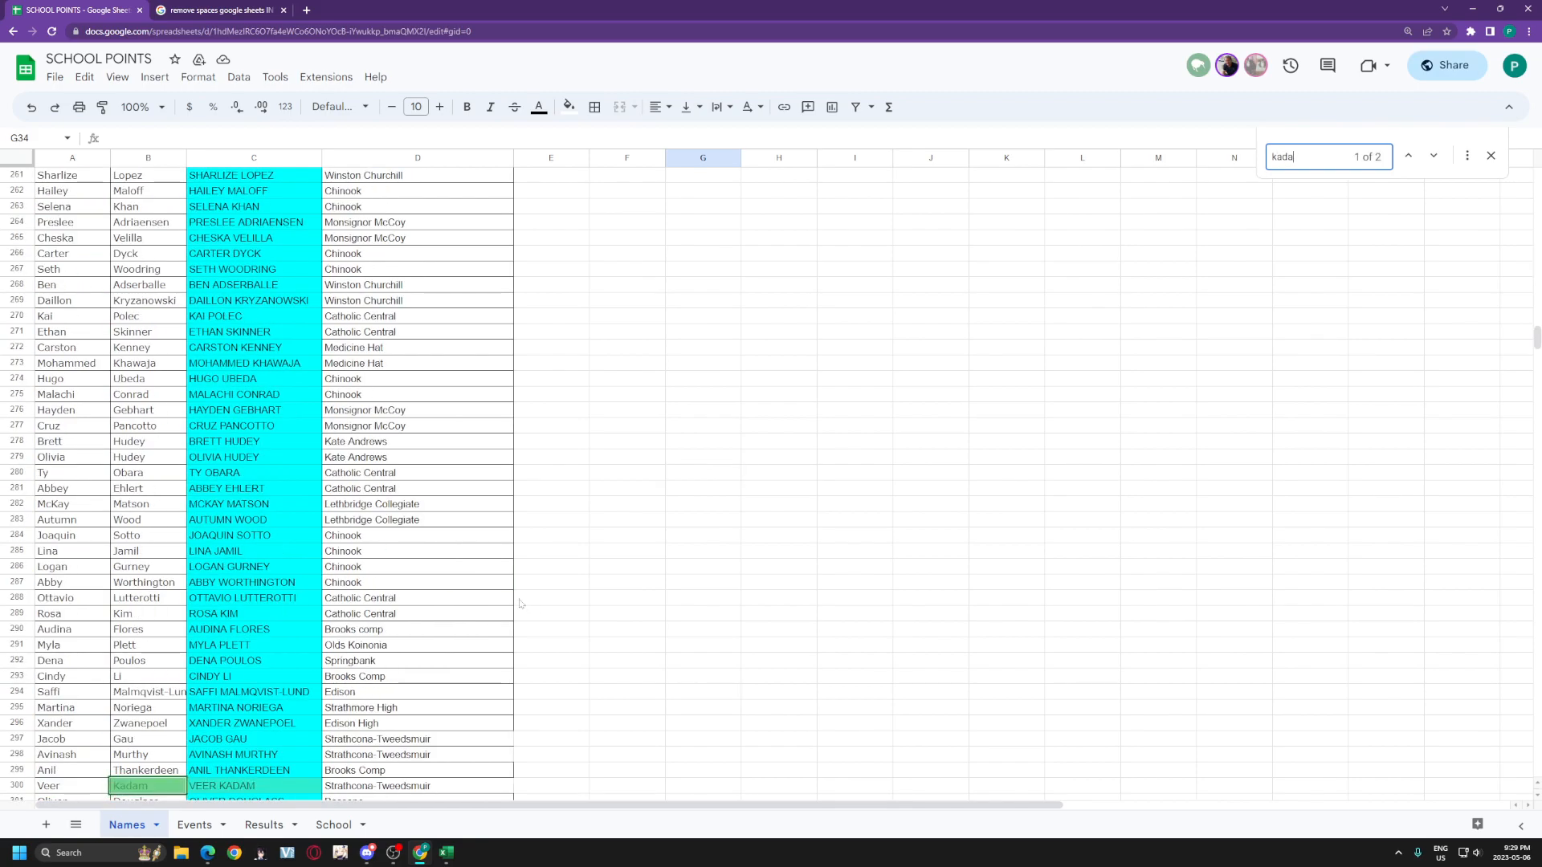
left_click(62, 555)
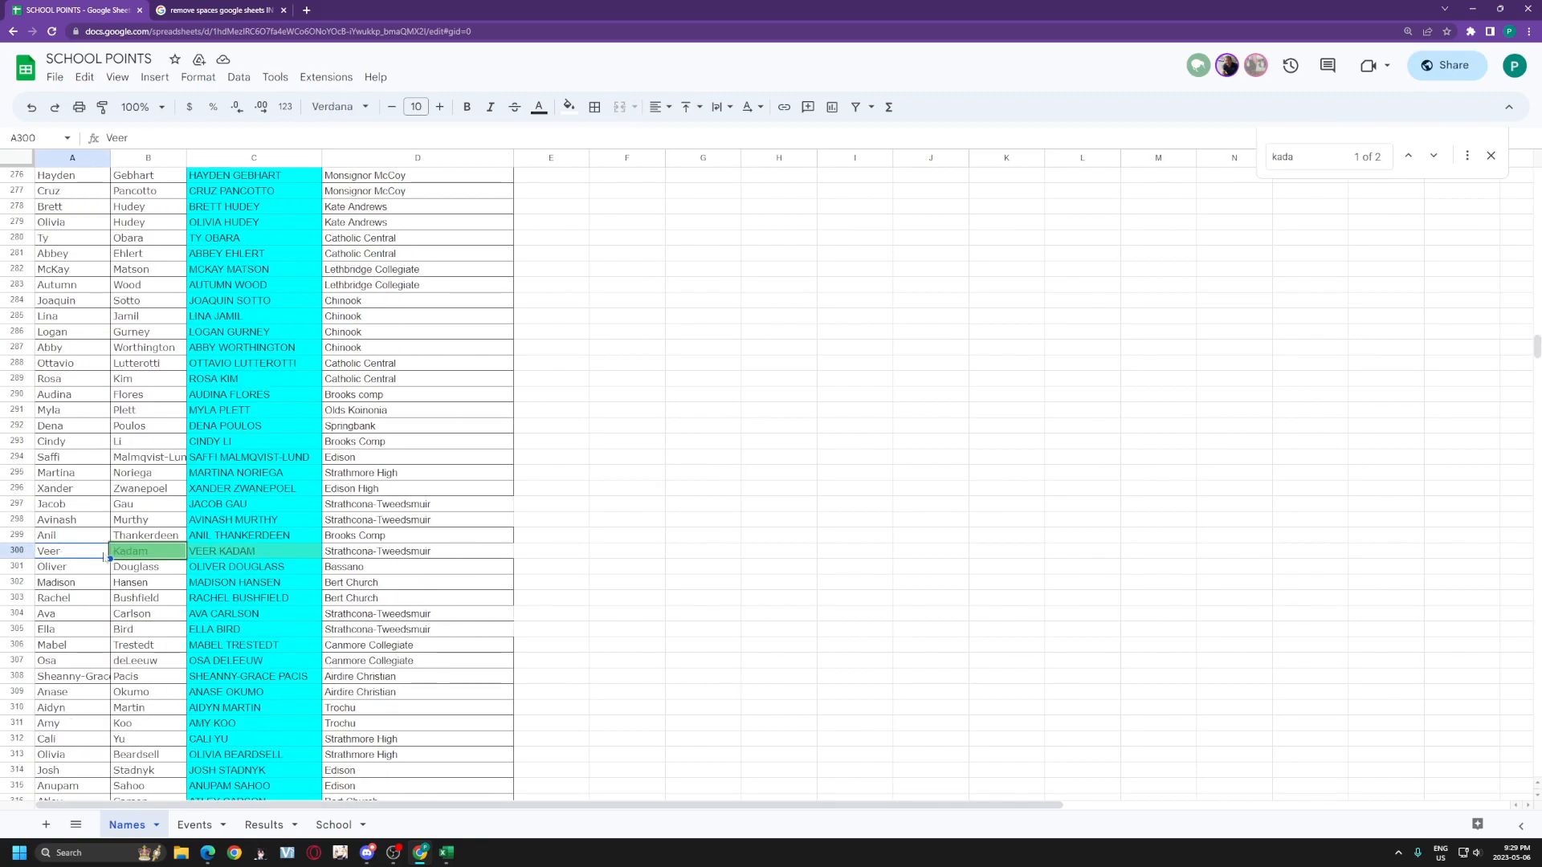
key("Tab")
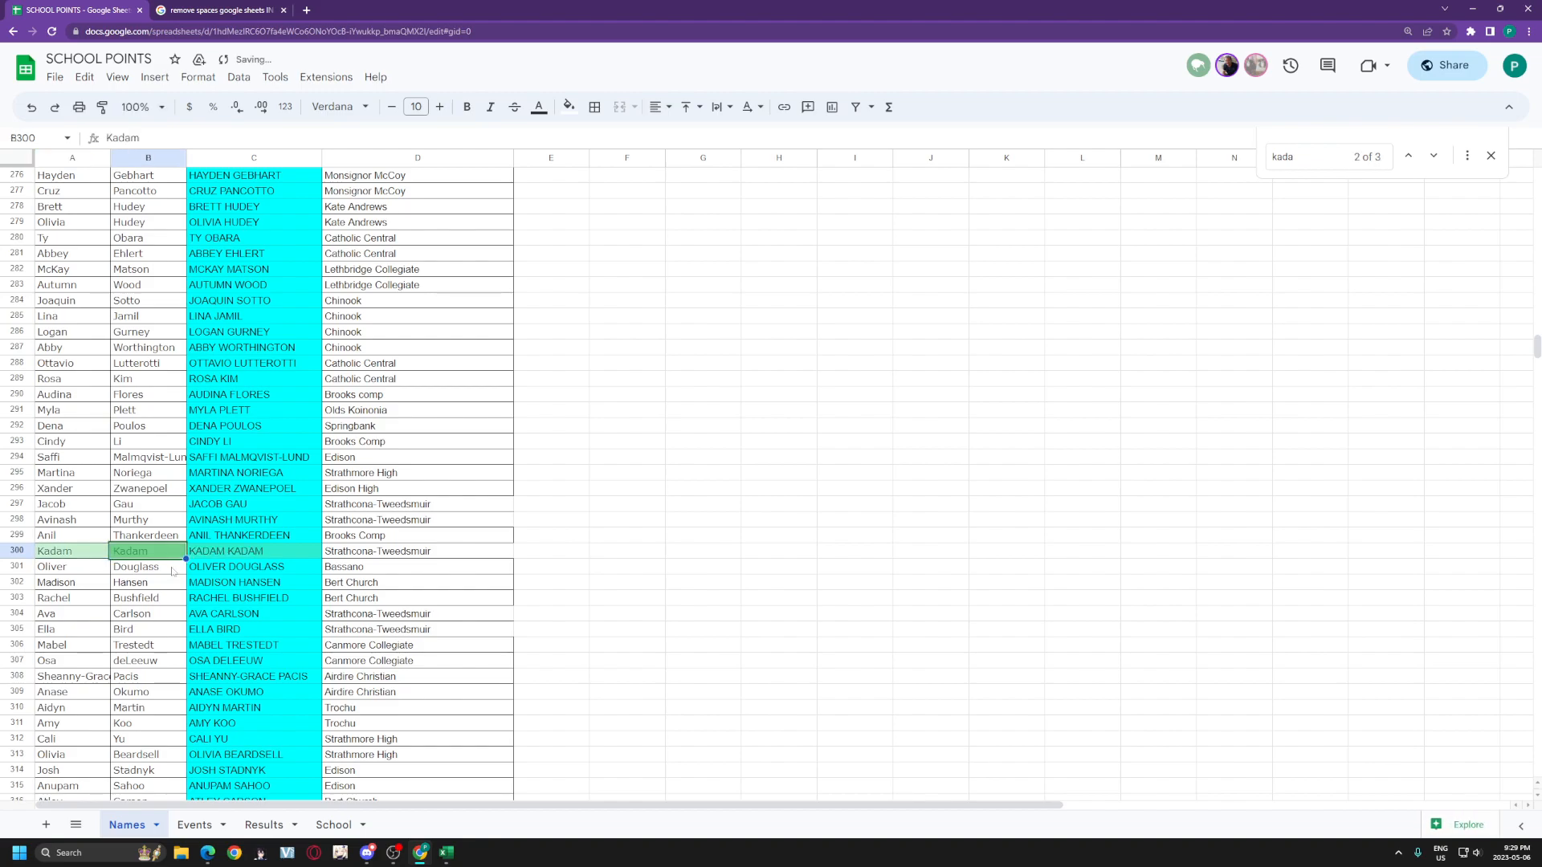
key("Return")
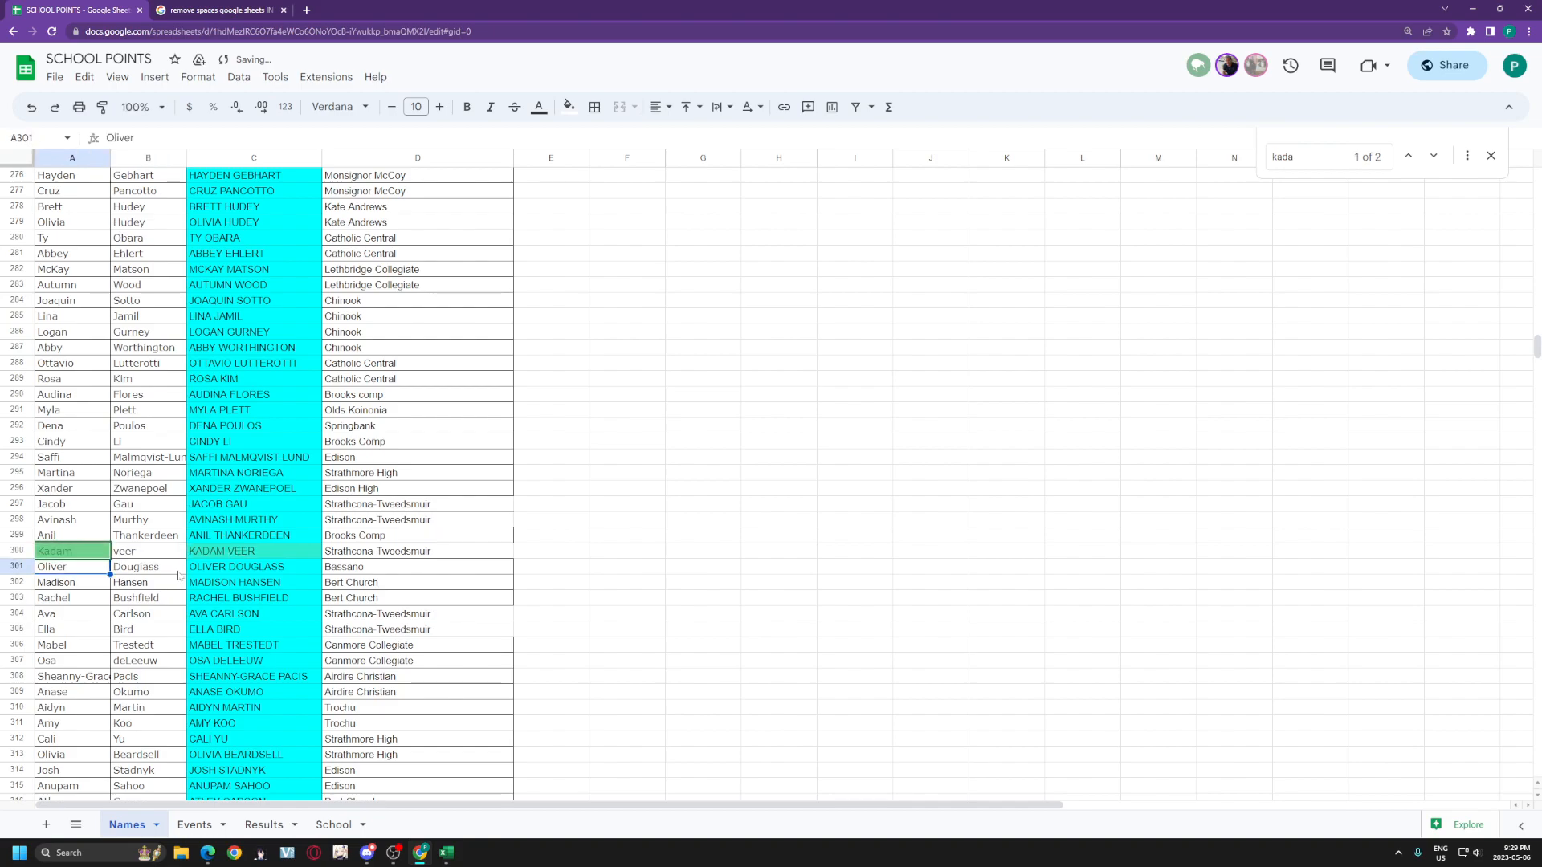
left_click(196, 825)
left_click(264, 825)
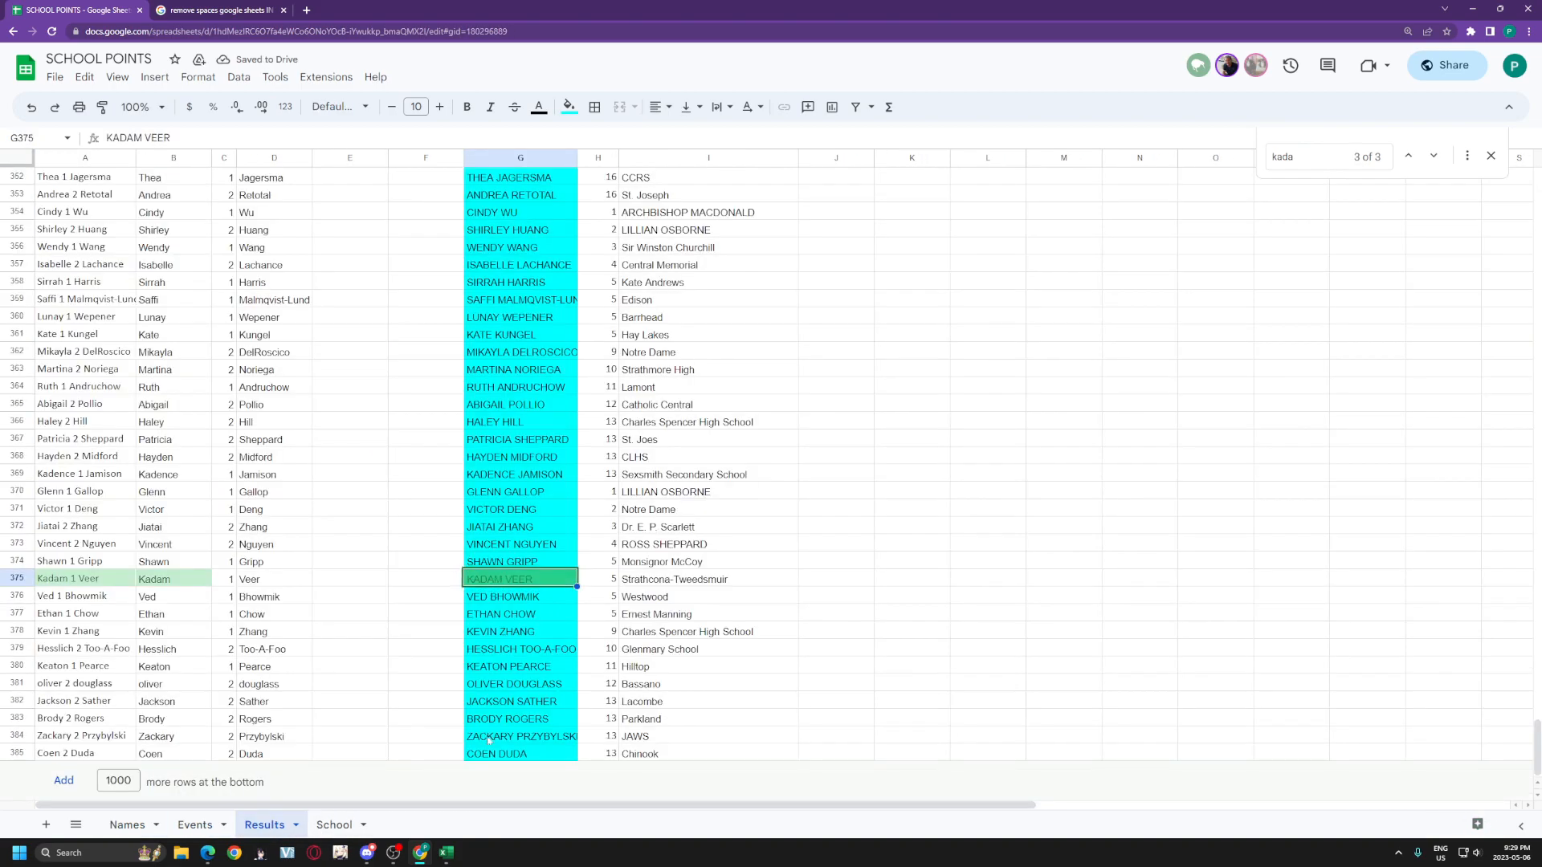
scroll(526, 680, "up", 10)
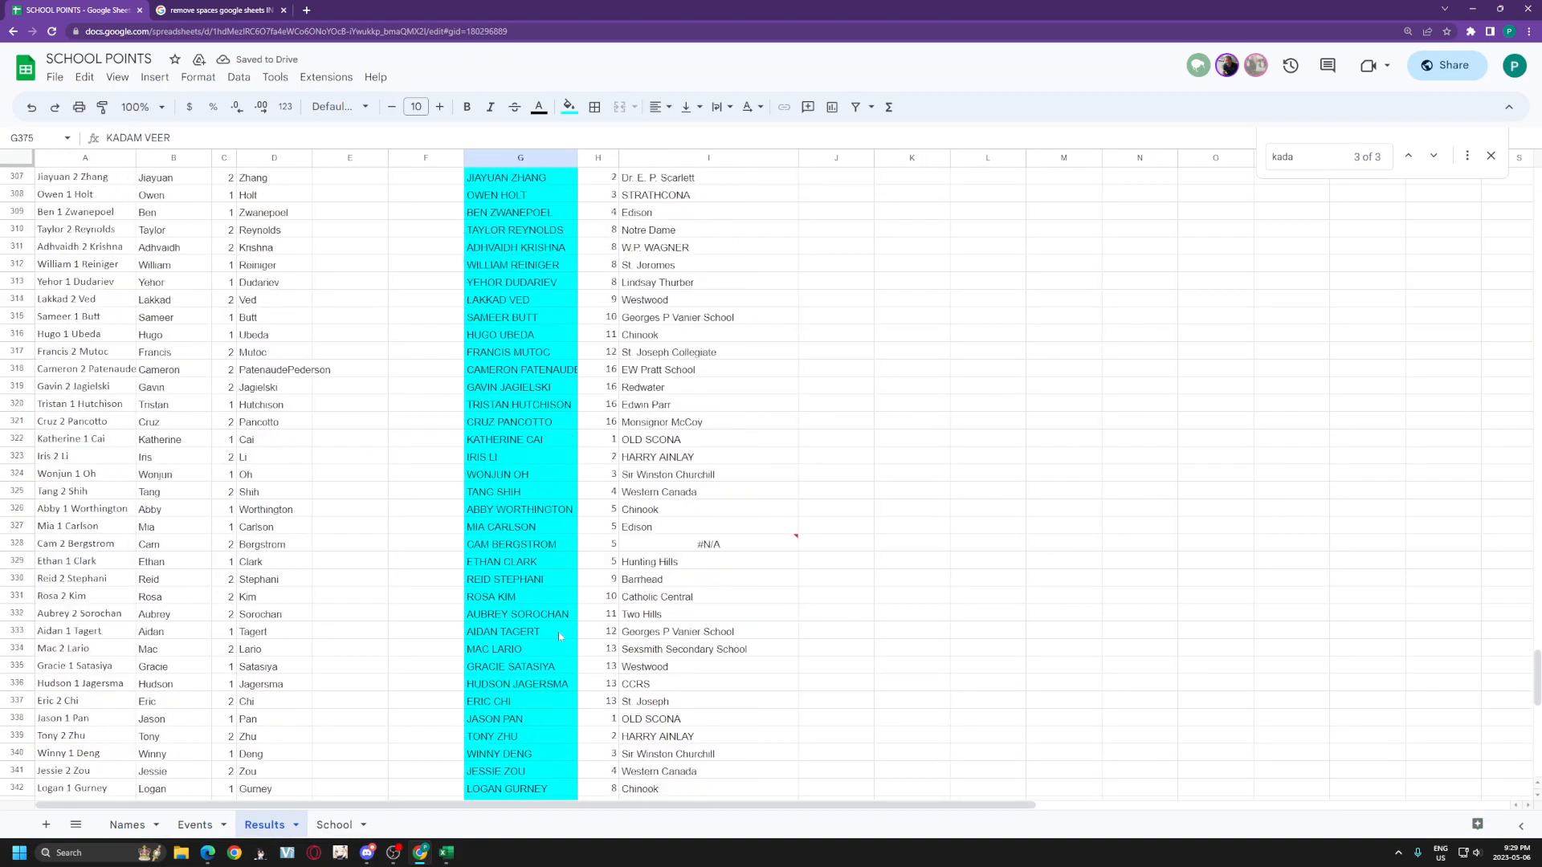
left_click(545, 618)
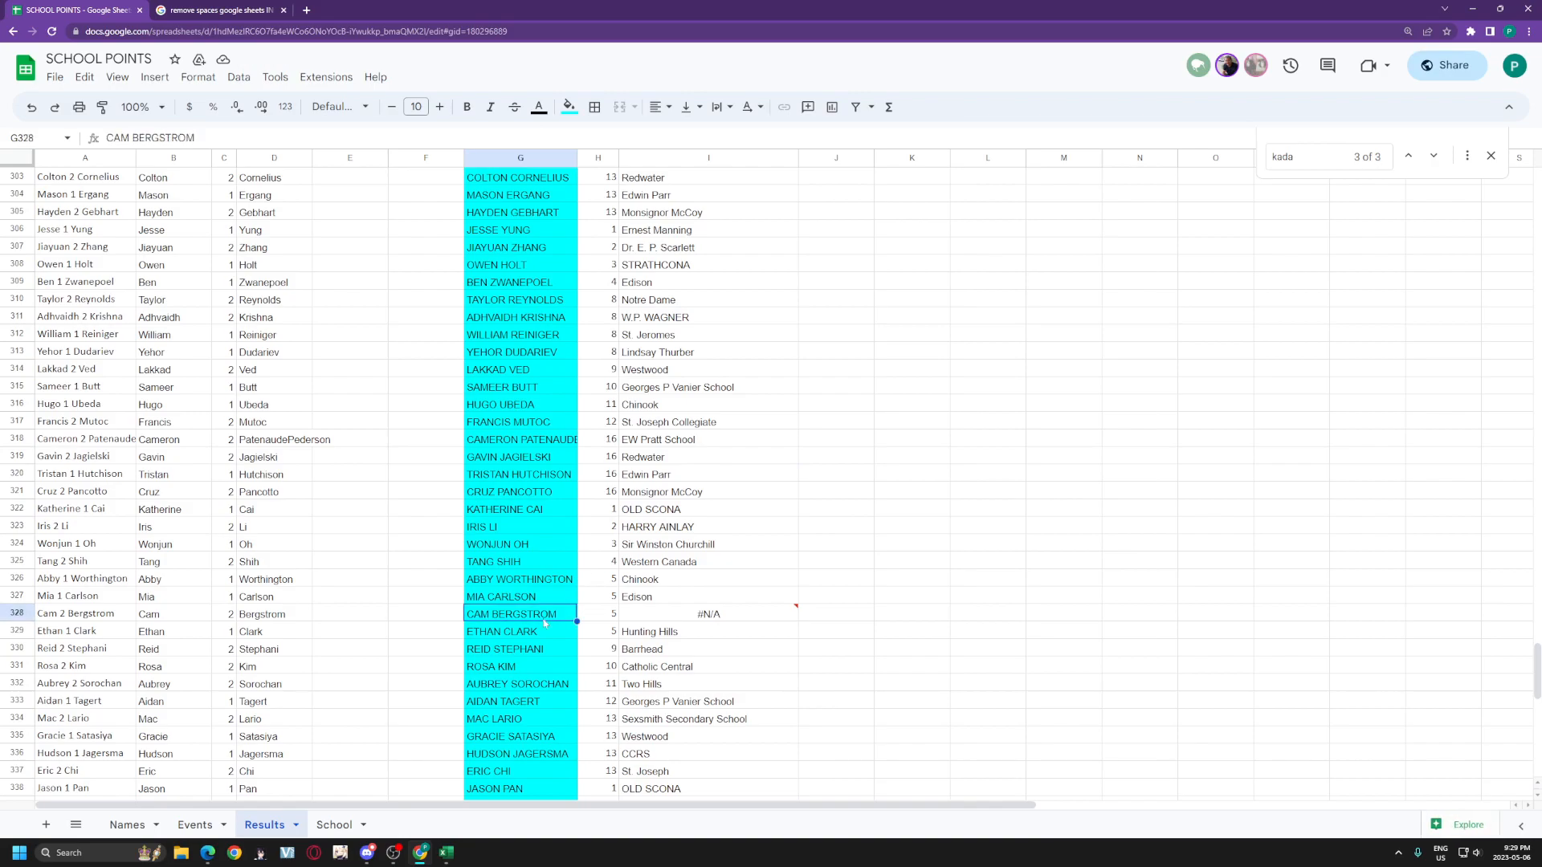
left_click(127, 825)
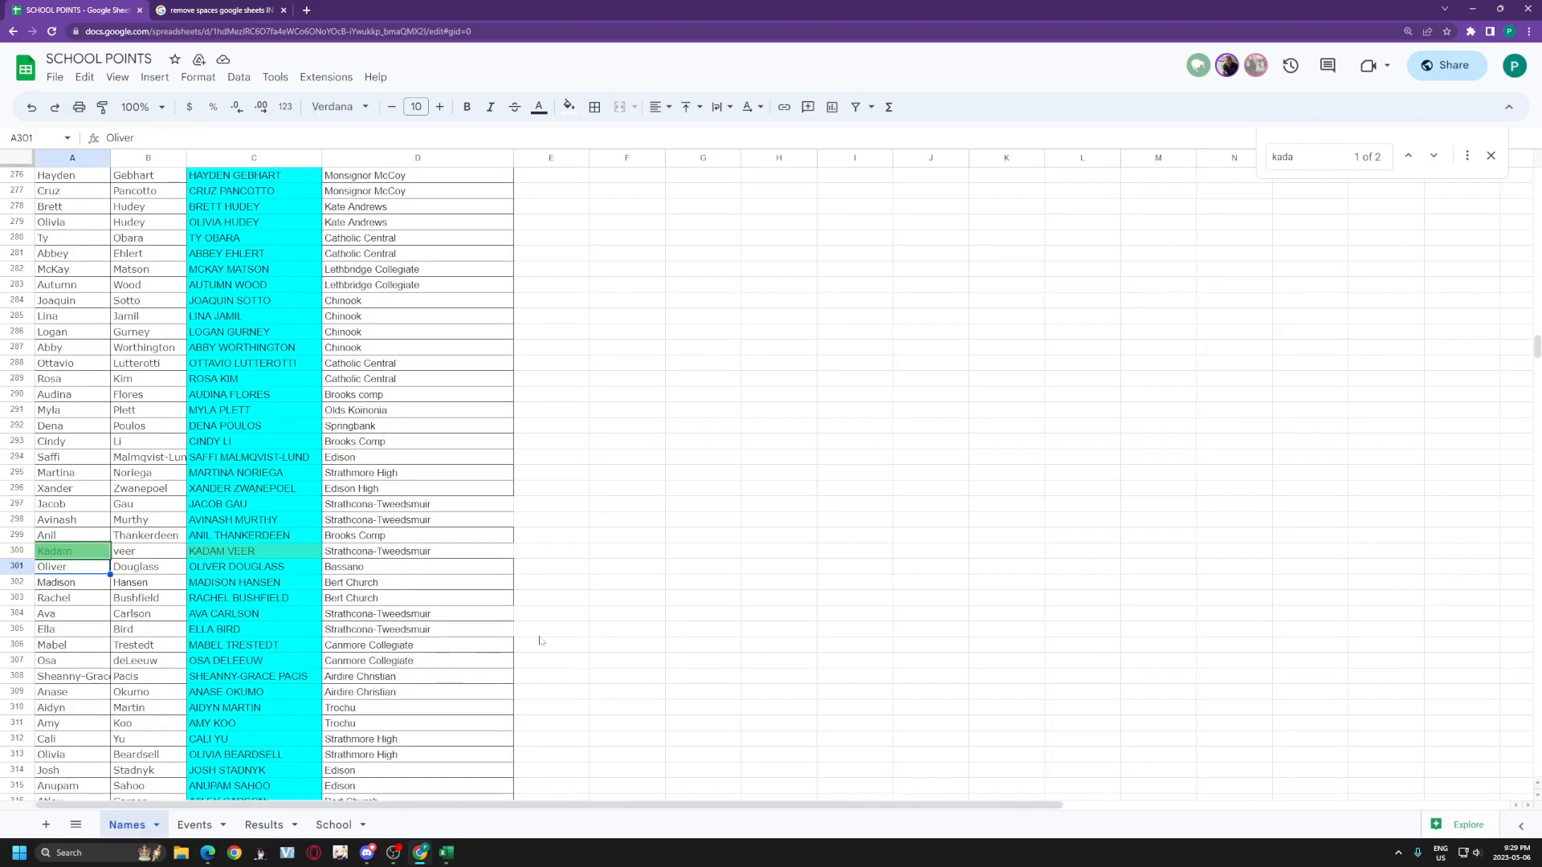
key("ctrl+f")
type("ber")
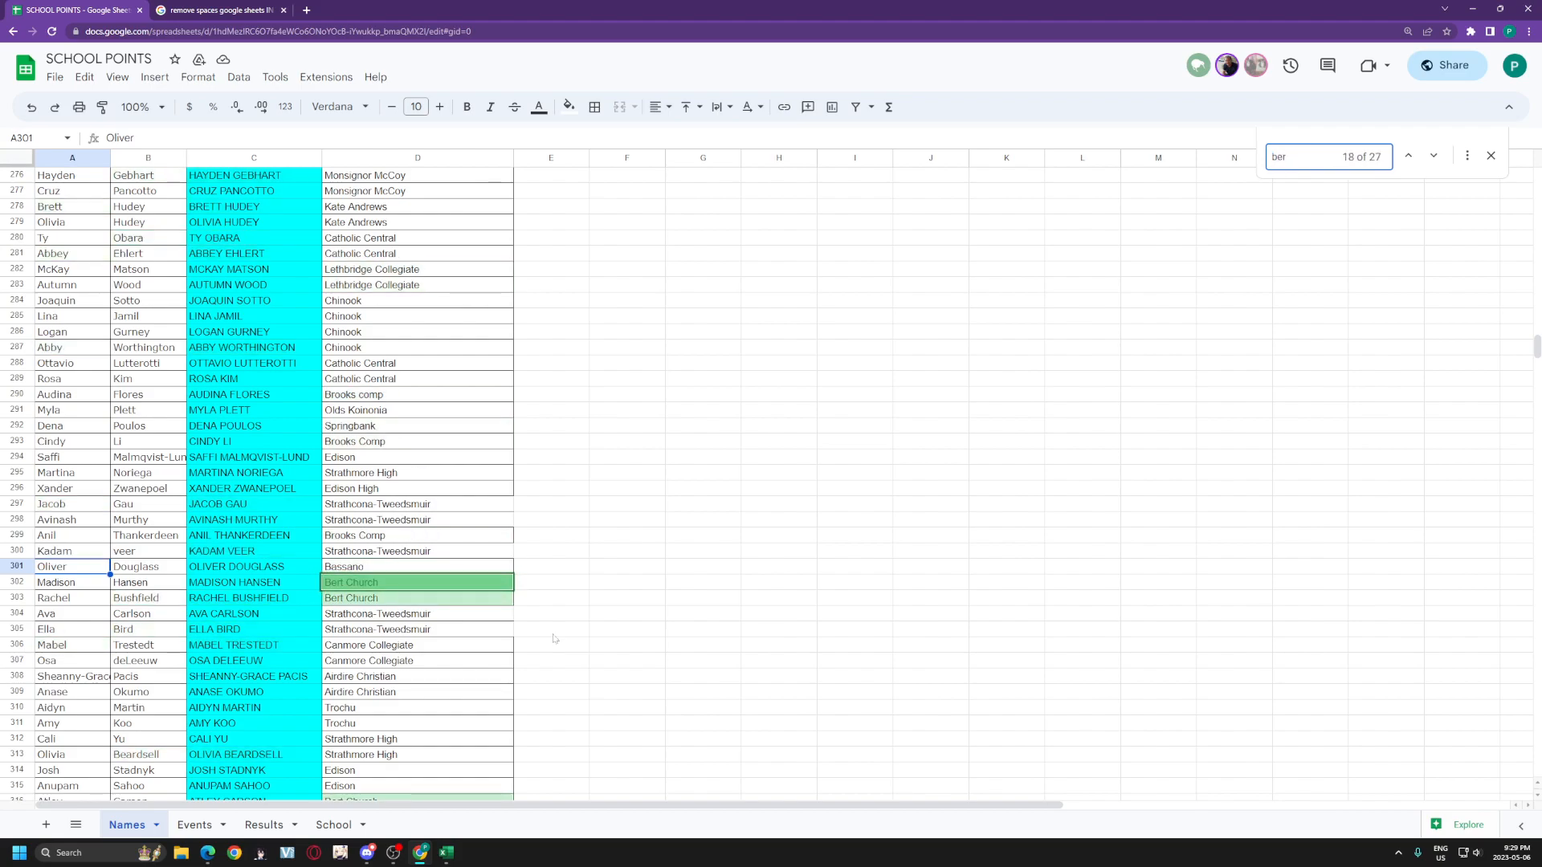
type("g")
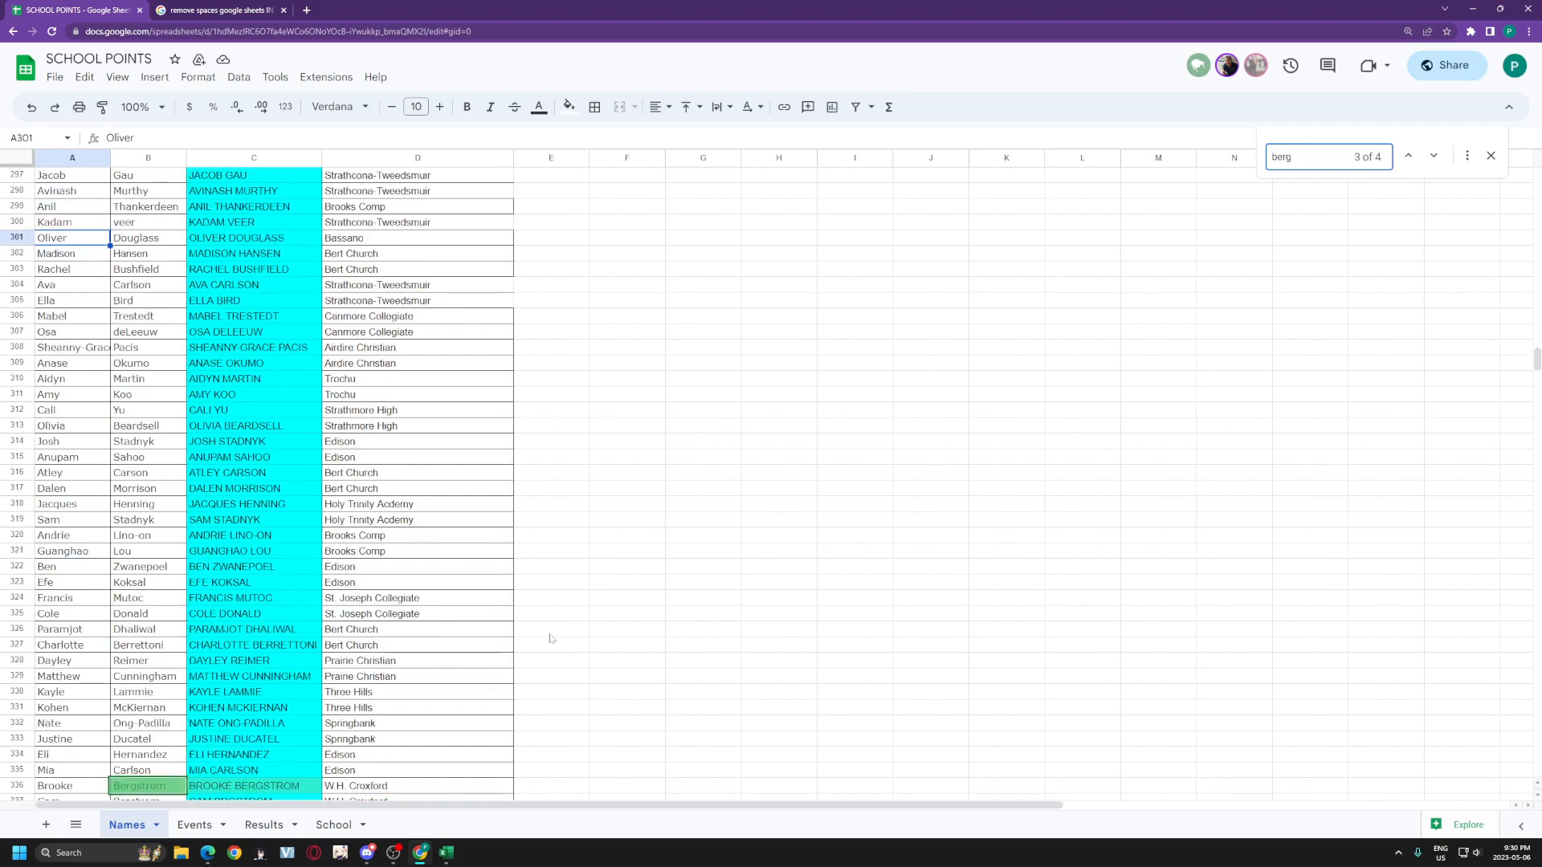
key("Return")
key("Return")
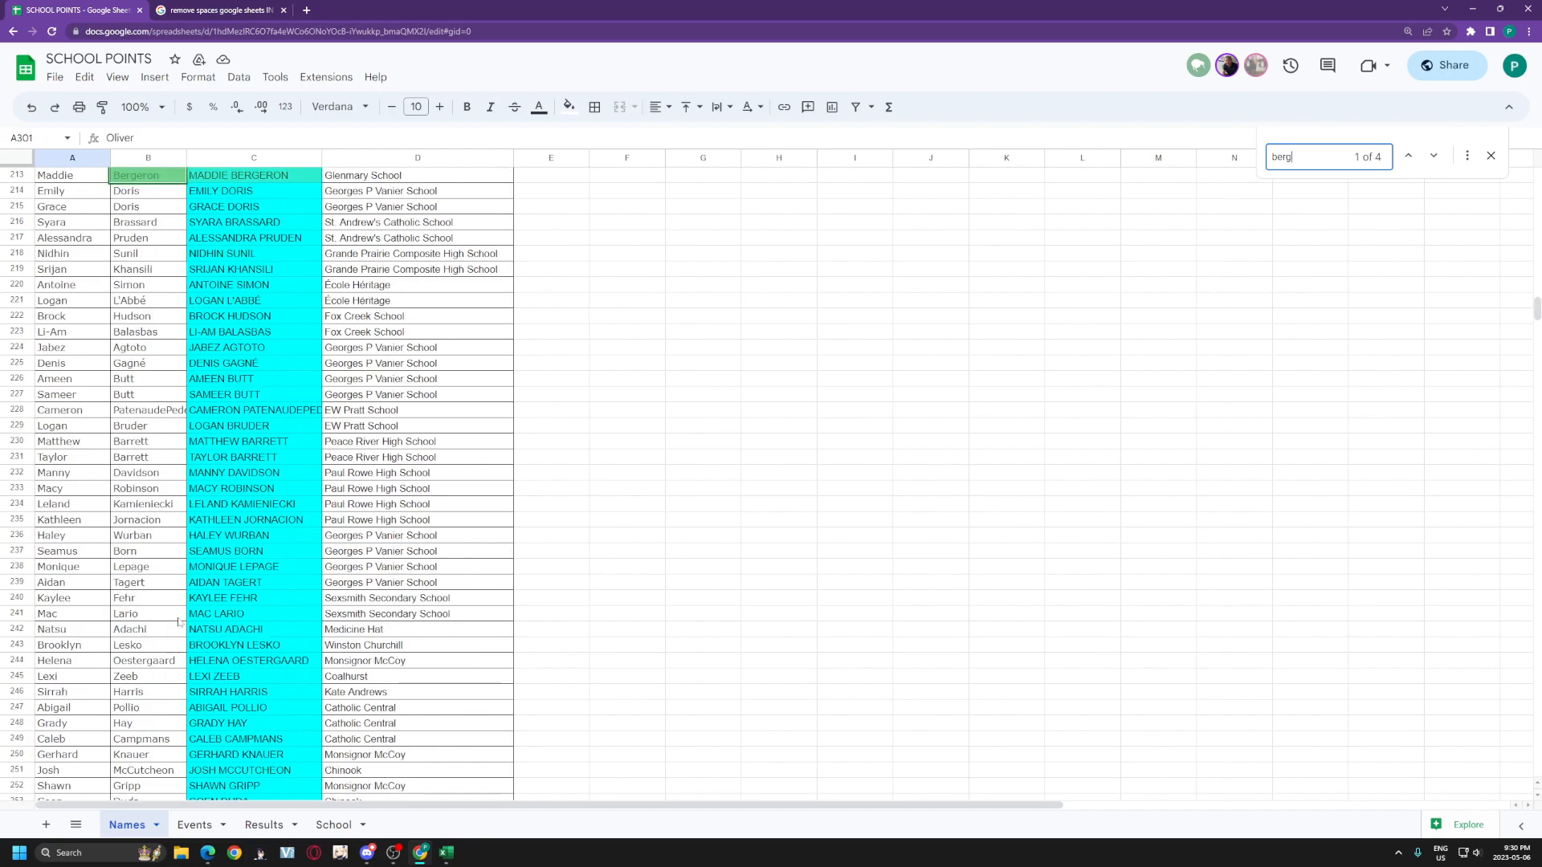
left_click(1433, 155)
left_click(1434, 155)
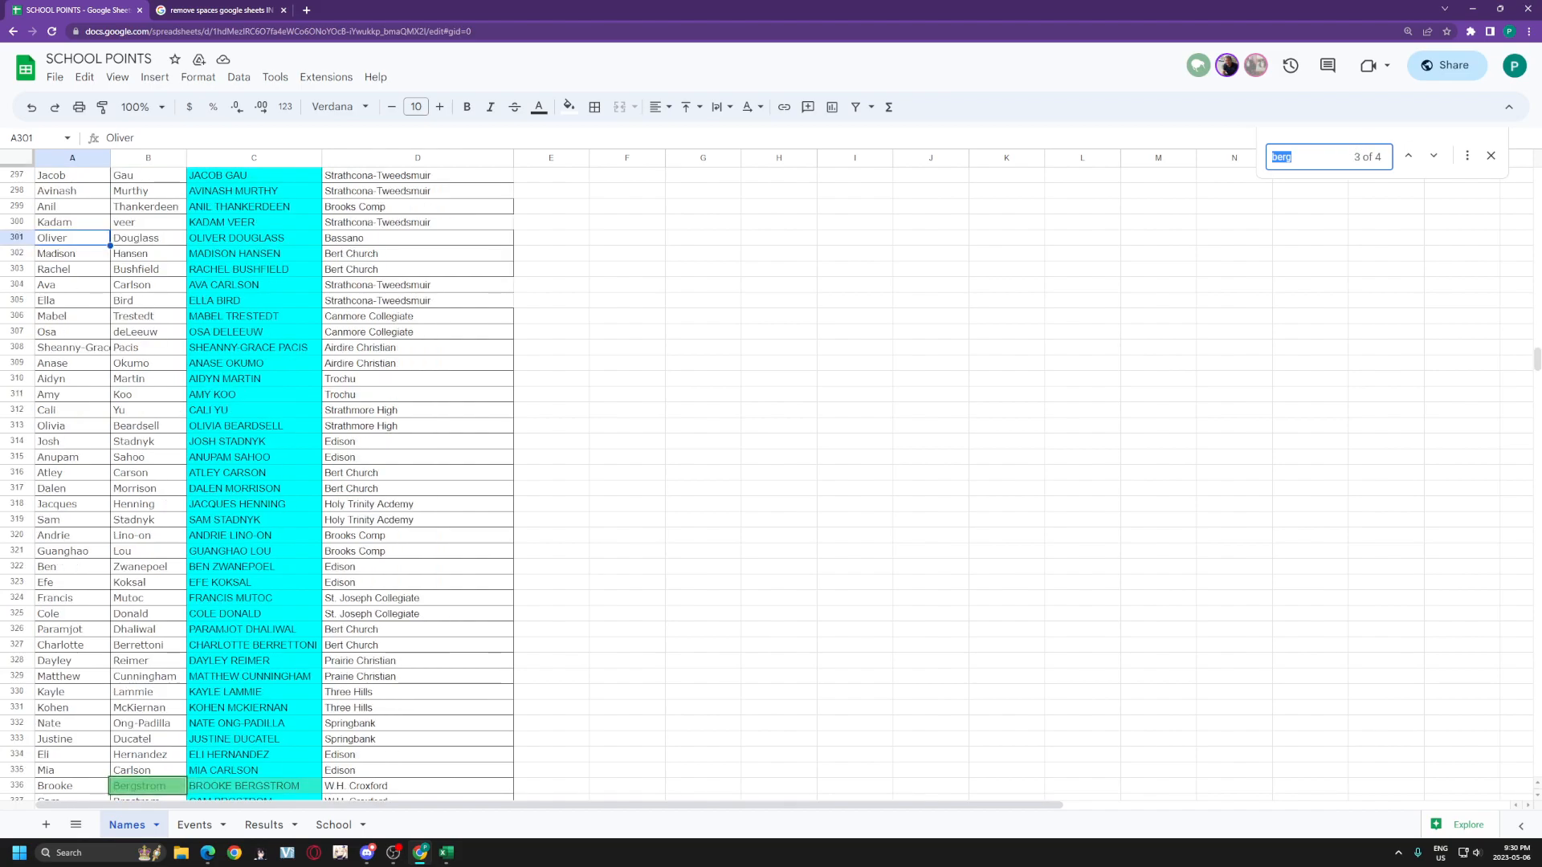
scroll(559, 608, "up", 10)
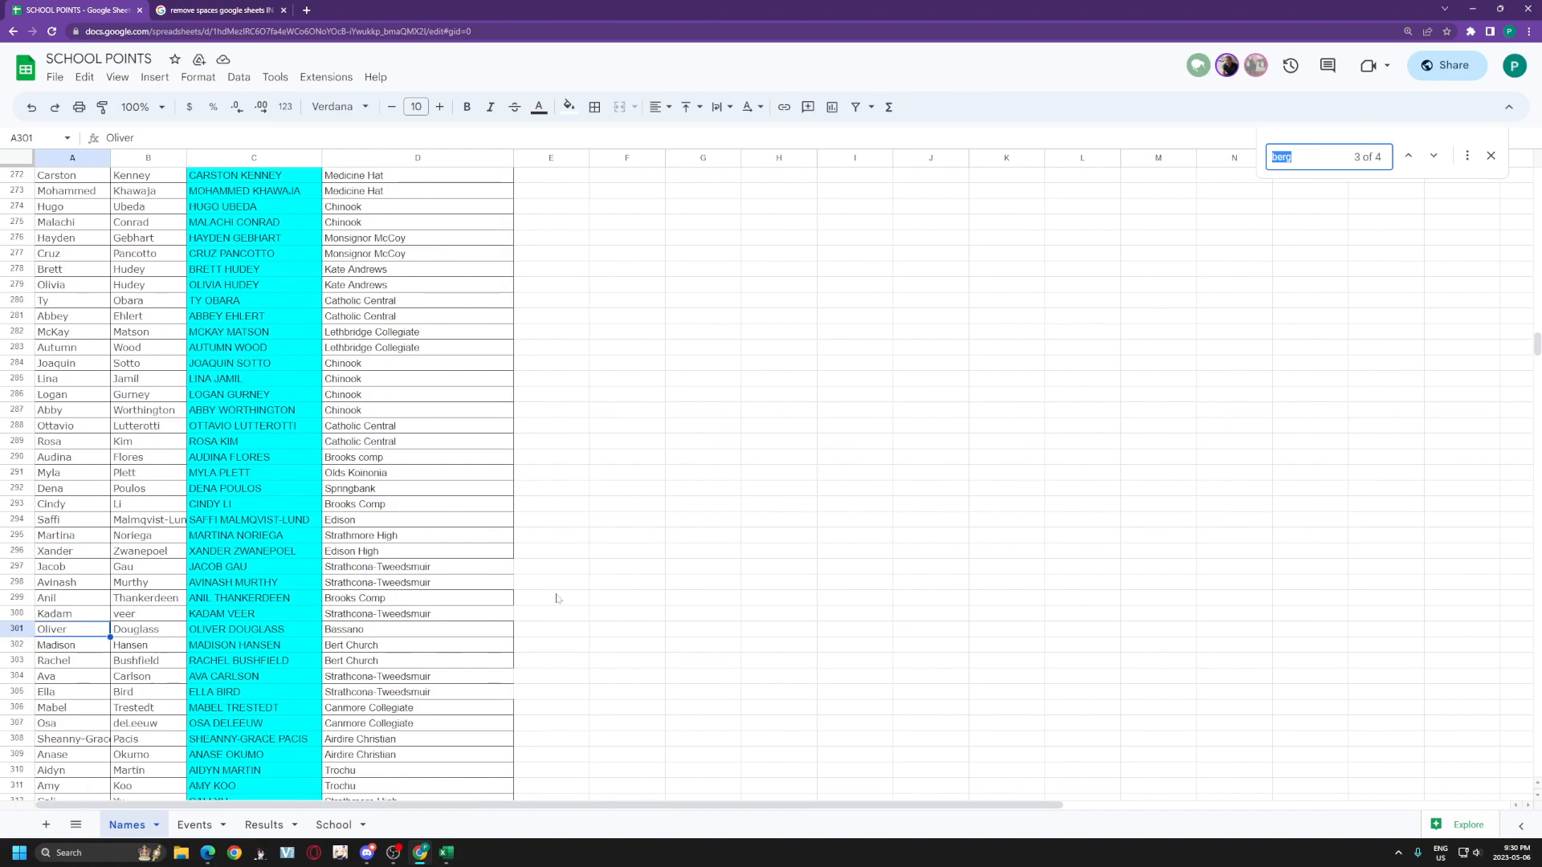
left_click(1434, 157)
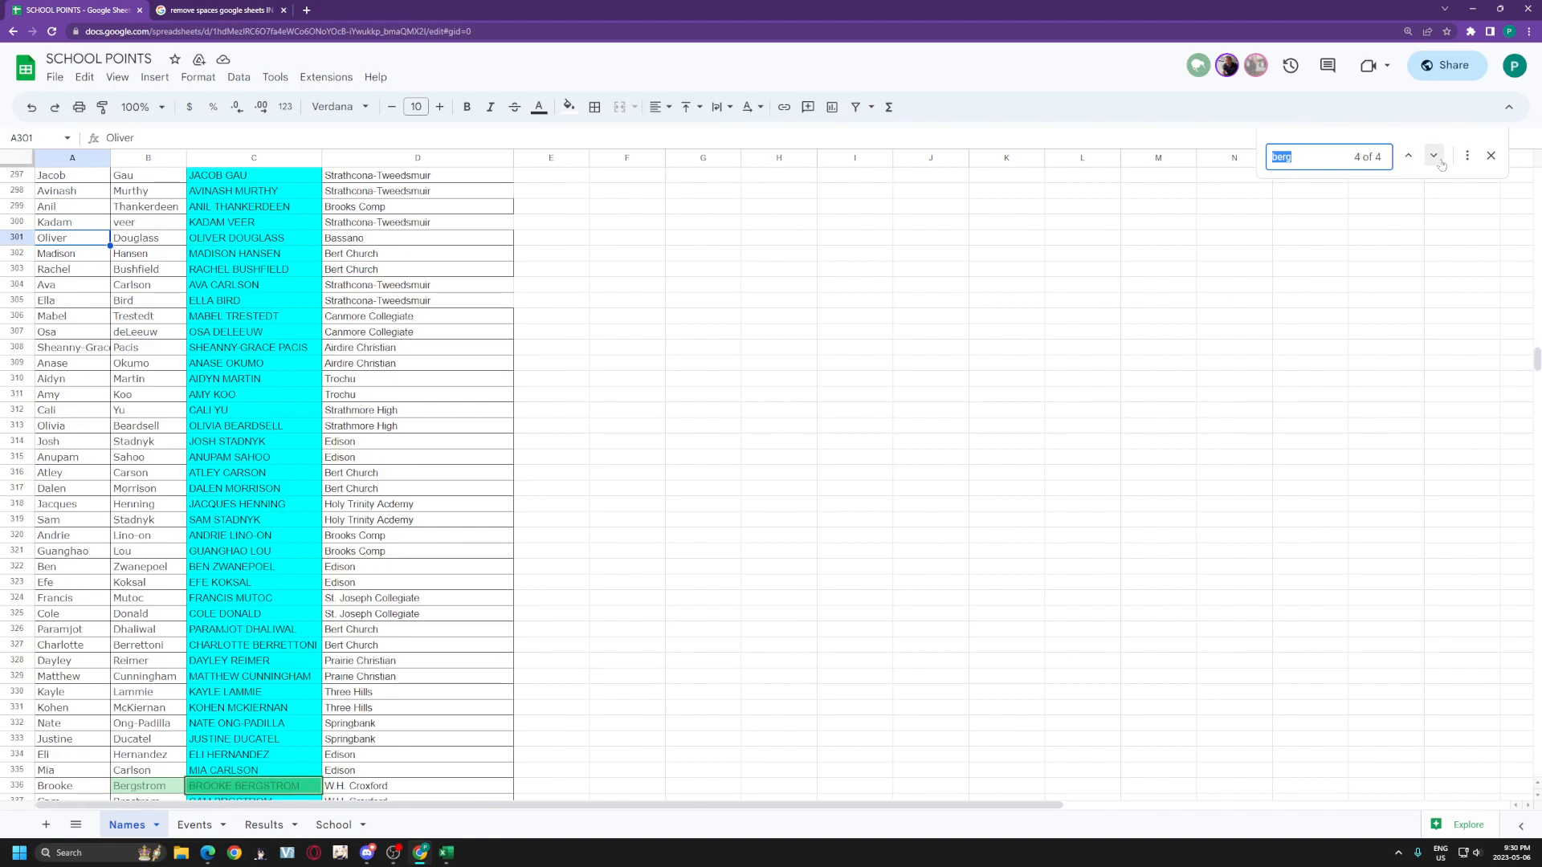
left_click(1434, 156)
left_click(1434, 157)
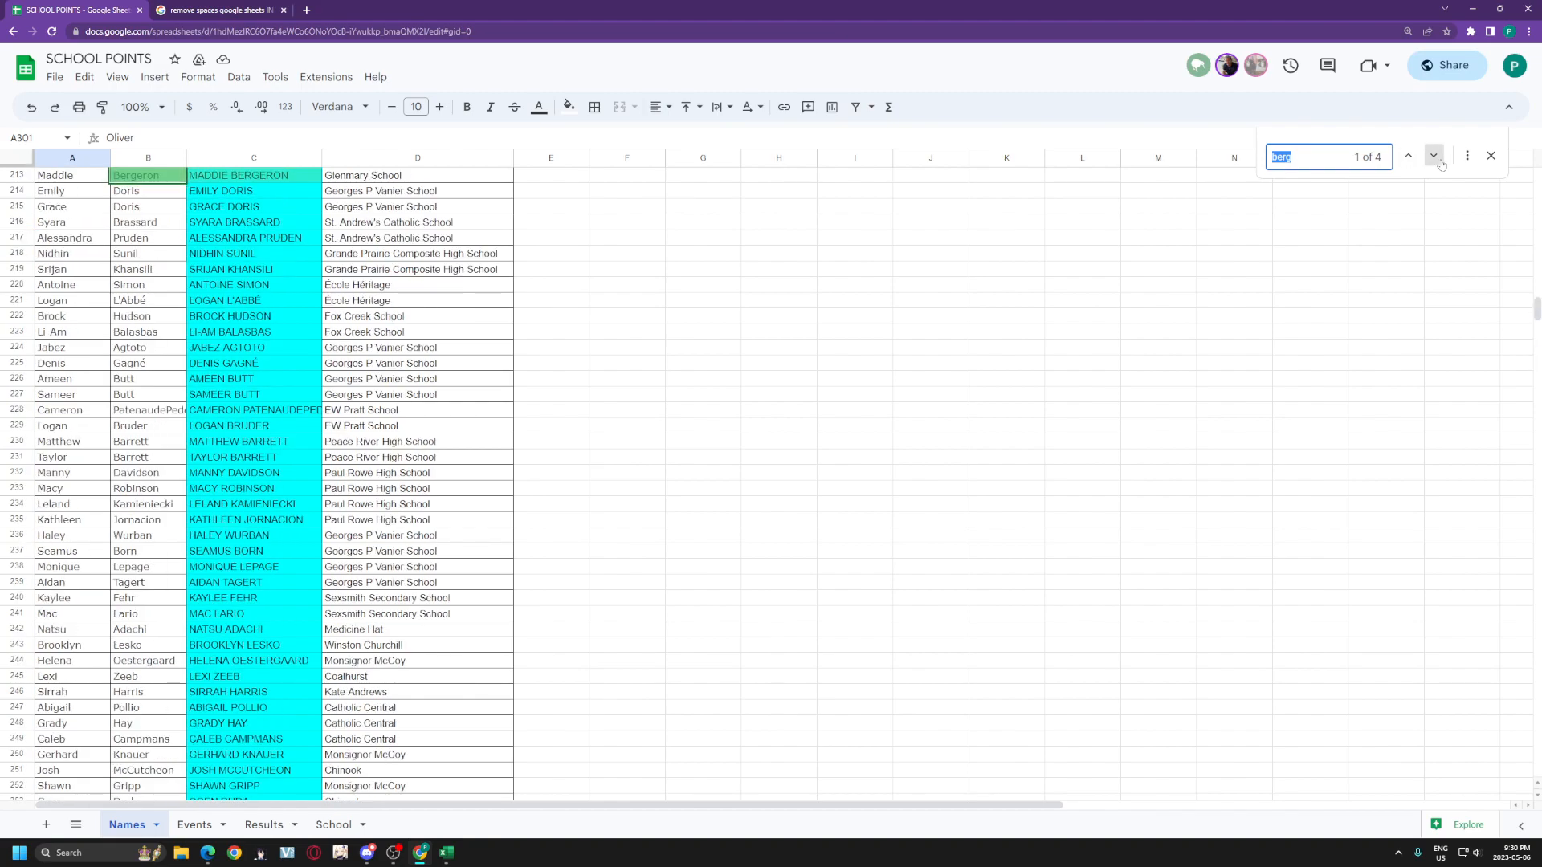
left_click(1434, 157)
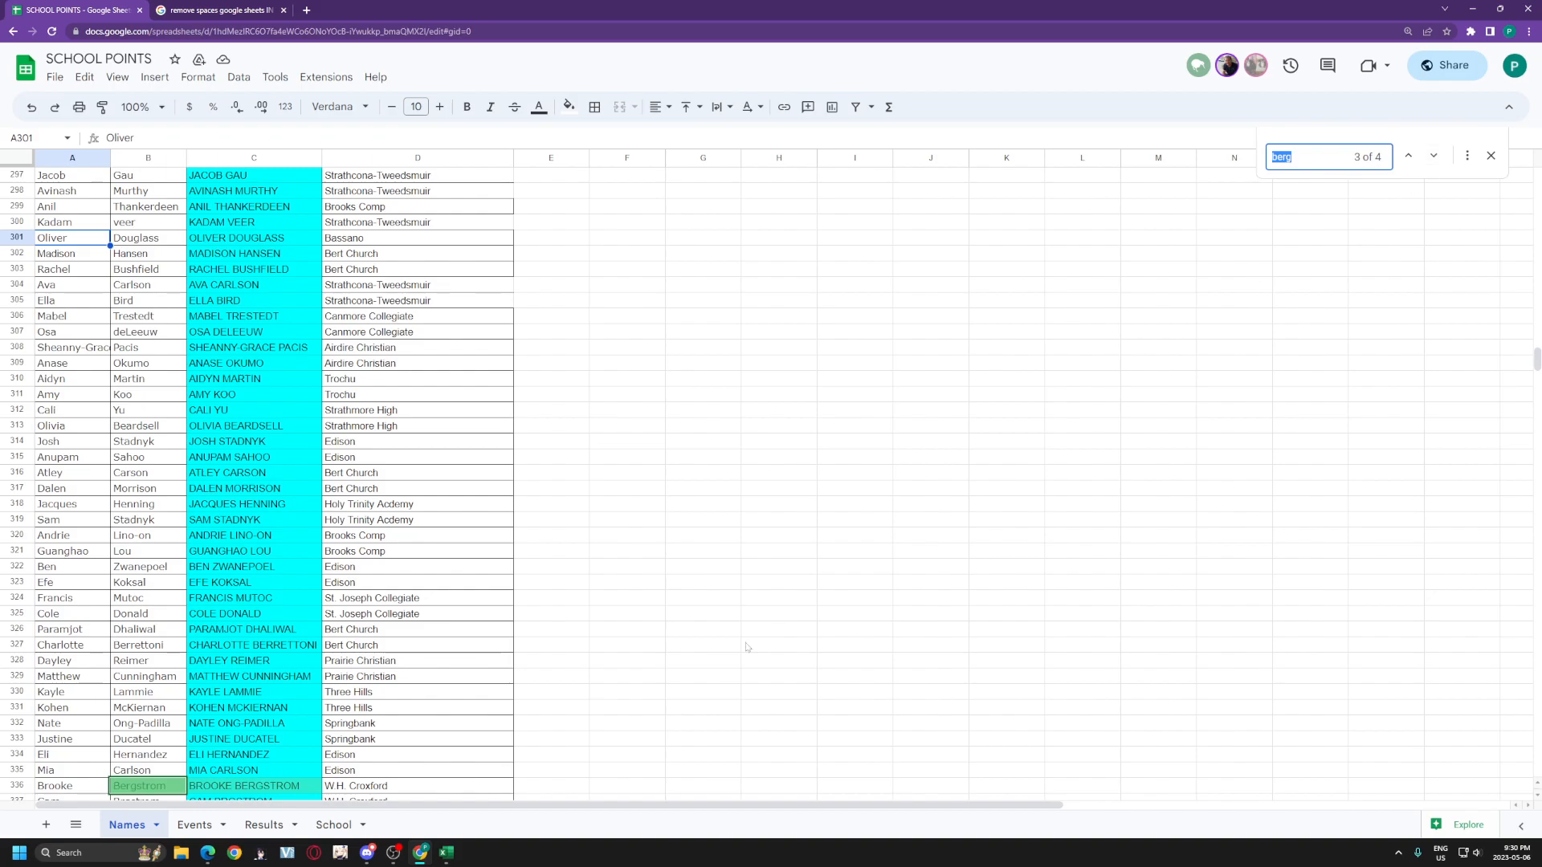
left_click(199, 826)
left_click(258, 825)
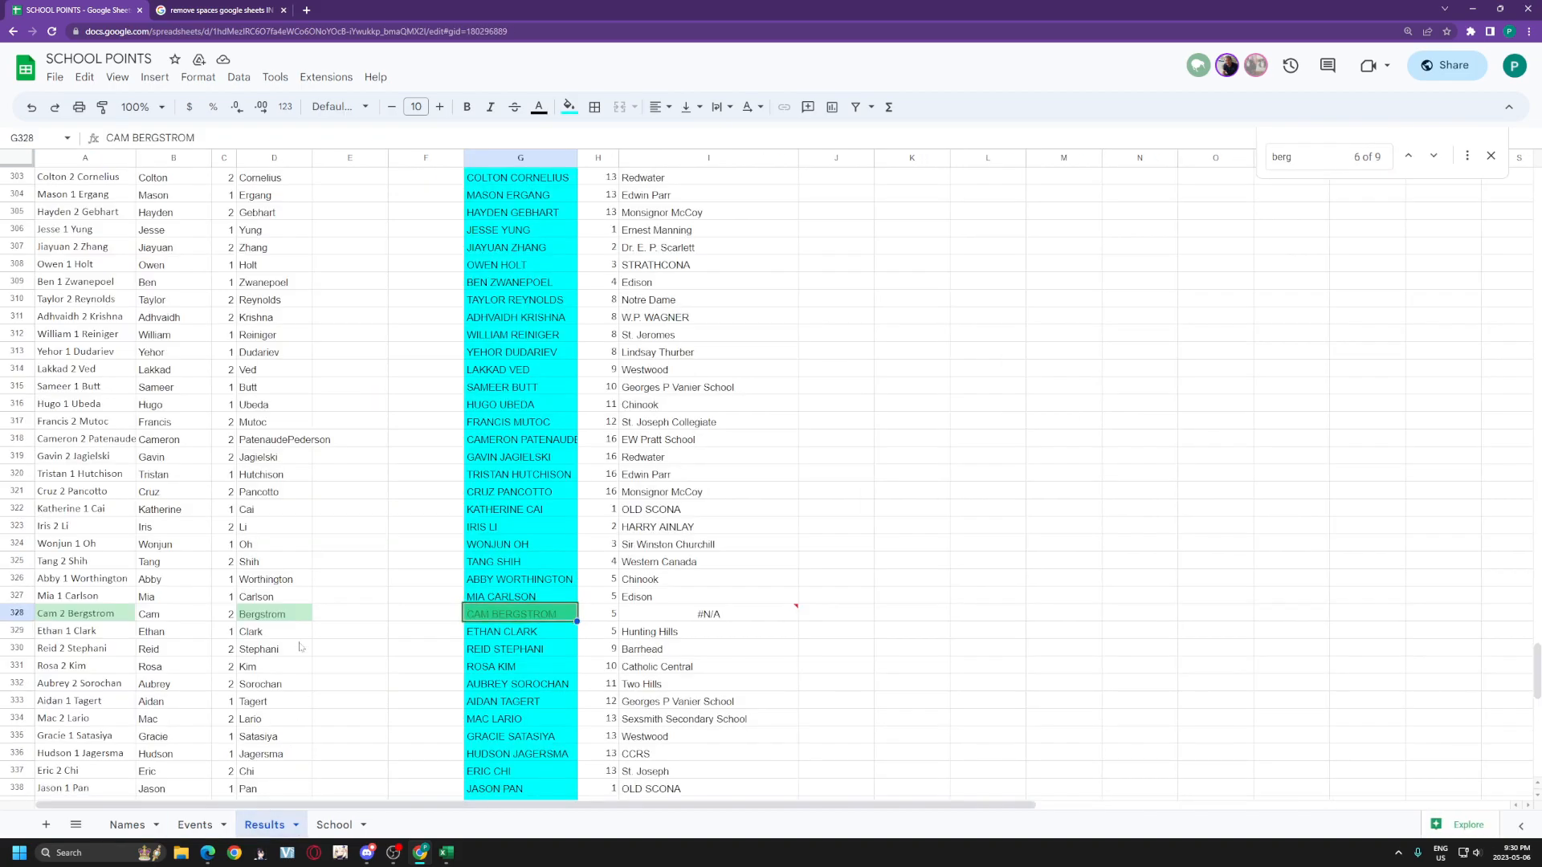
scroll(177, 635, "down", 4)
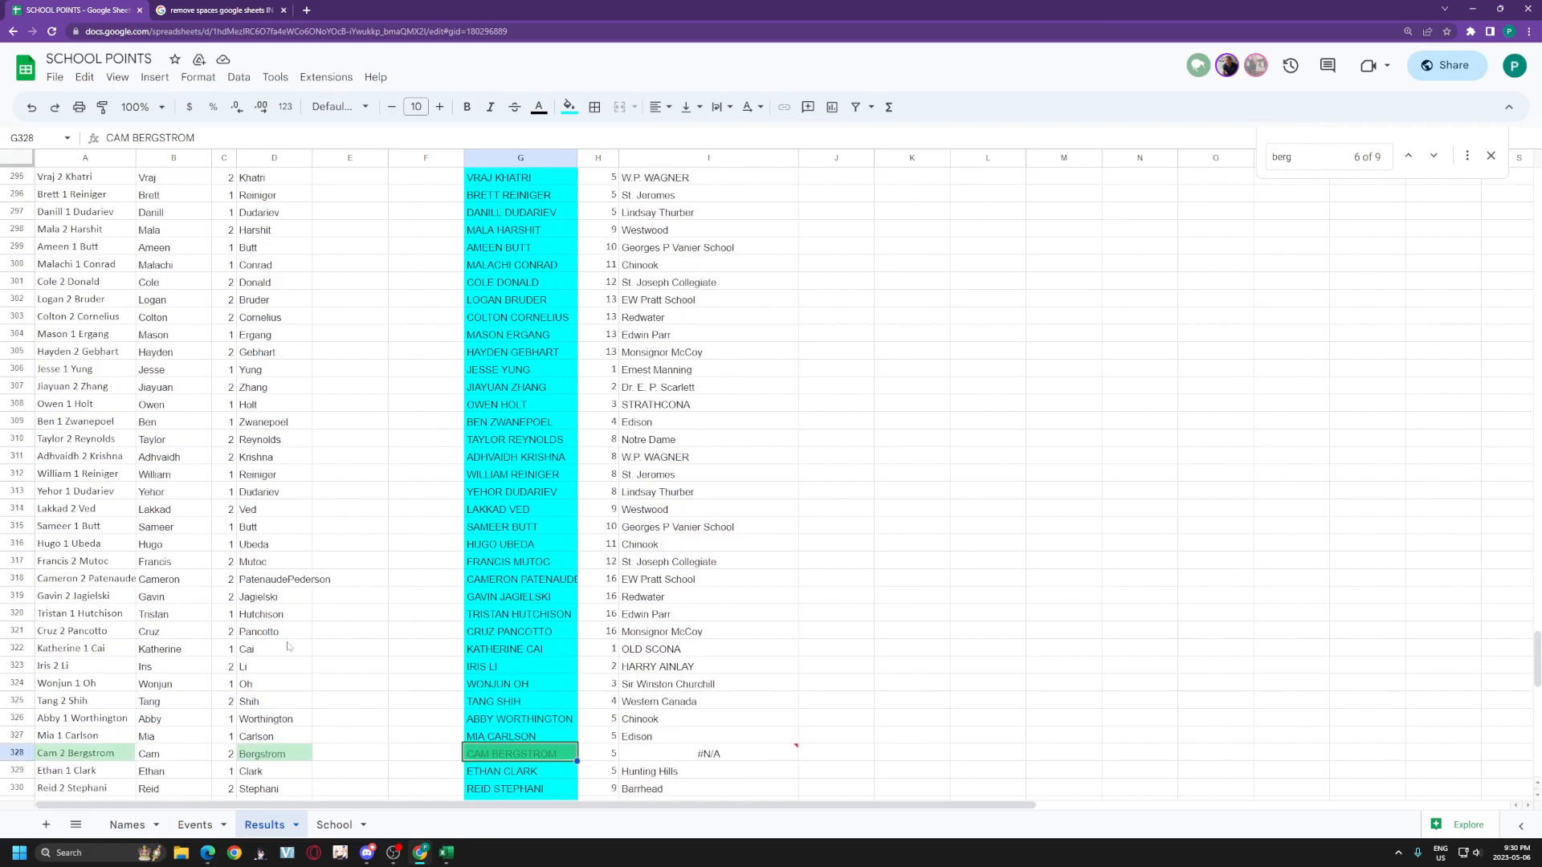
scroll(584, 566, "up", 19)
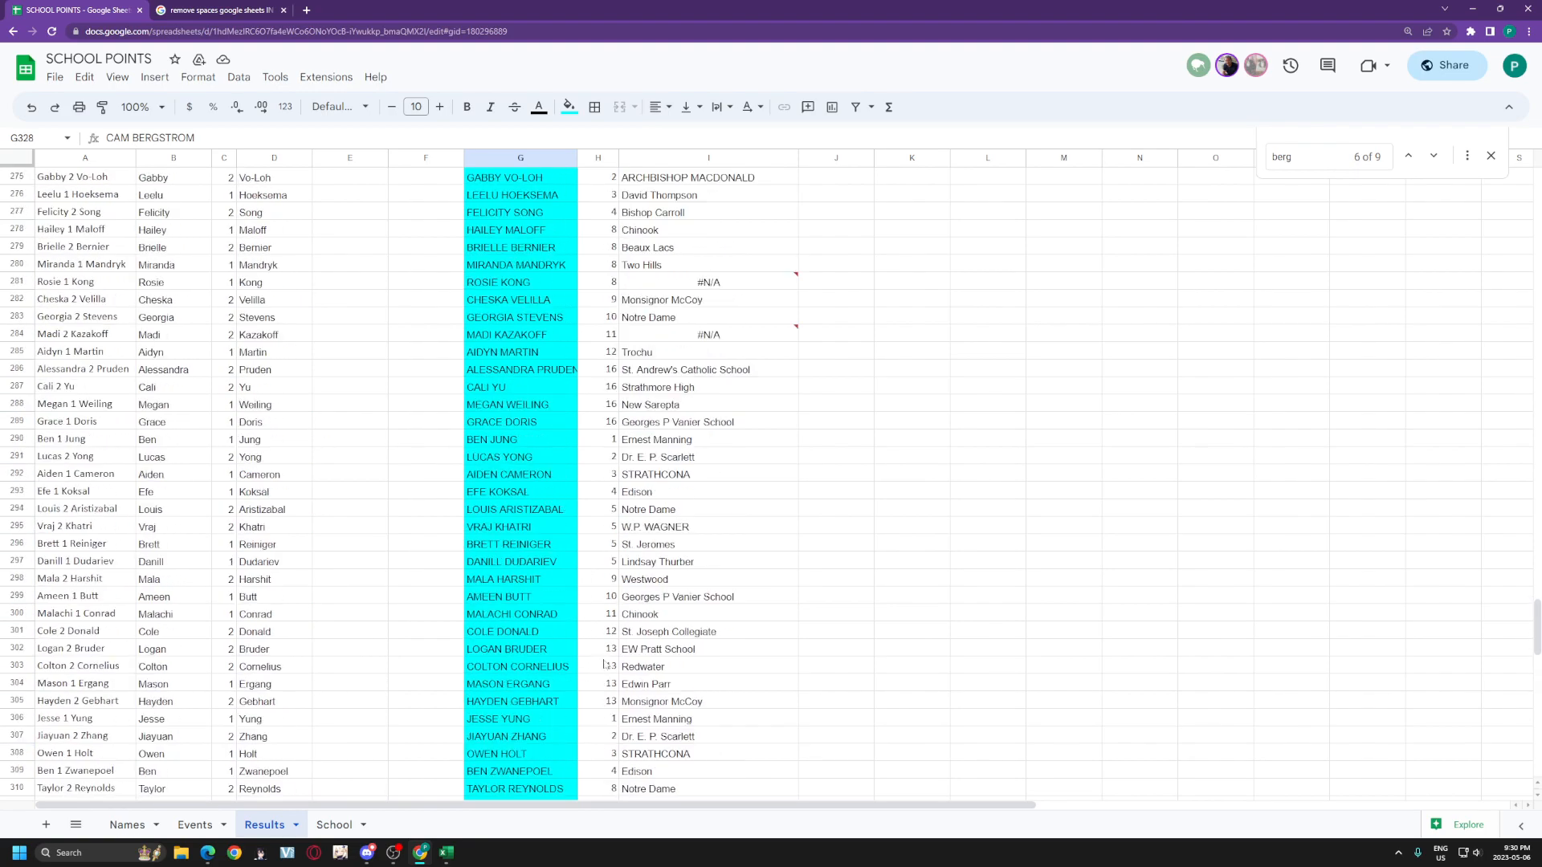
Step: Search Results and Names for the row 284 student using 'madi'
left_click(561, 634)
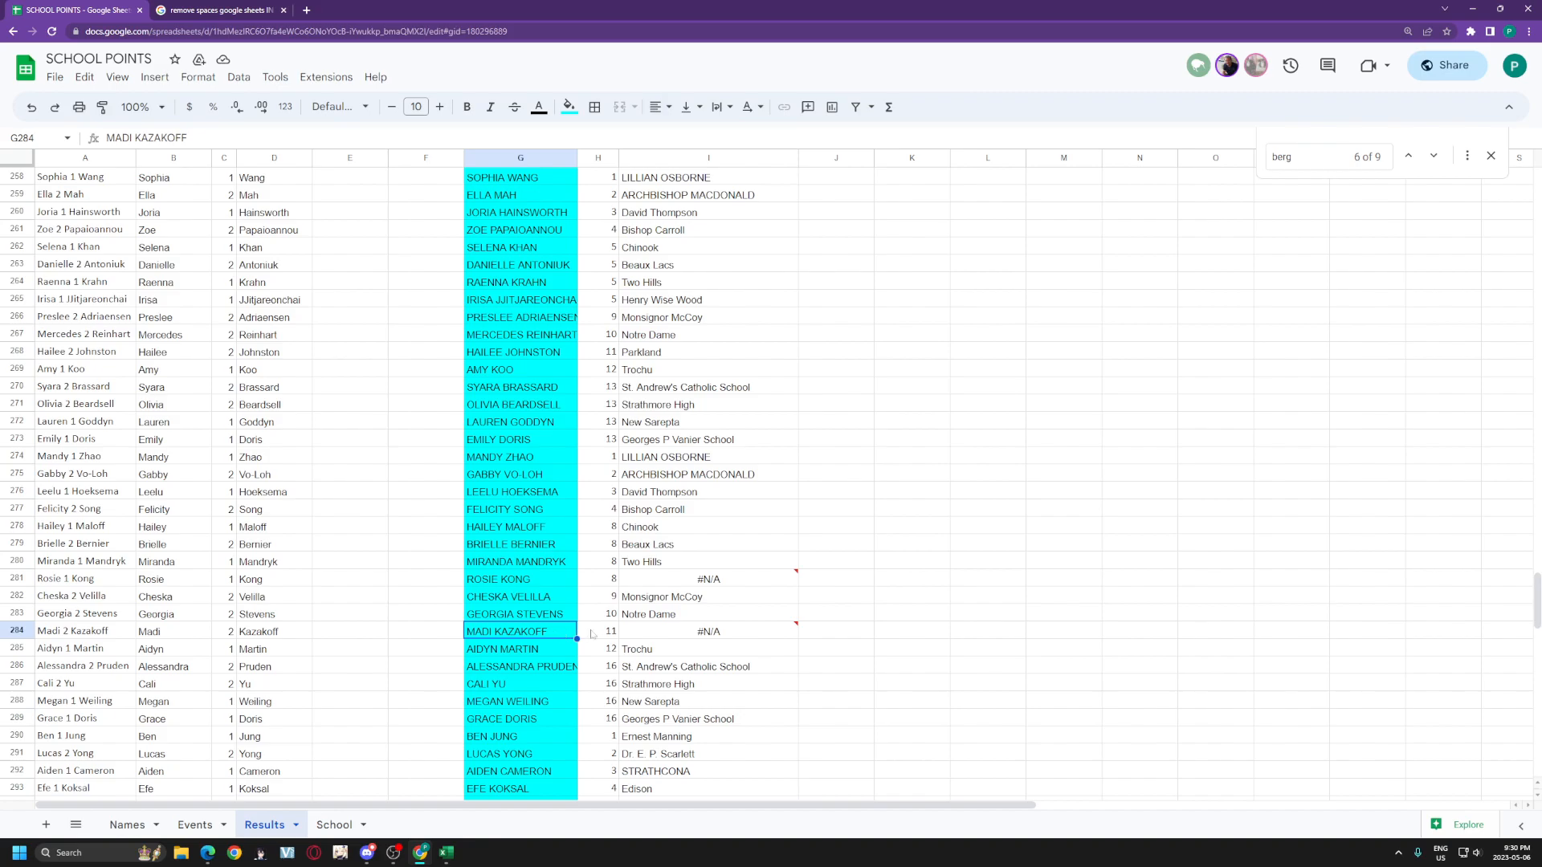
key("ctrl+f")
type("madi")
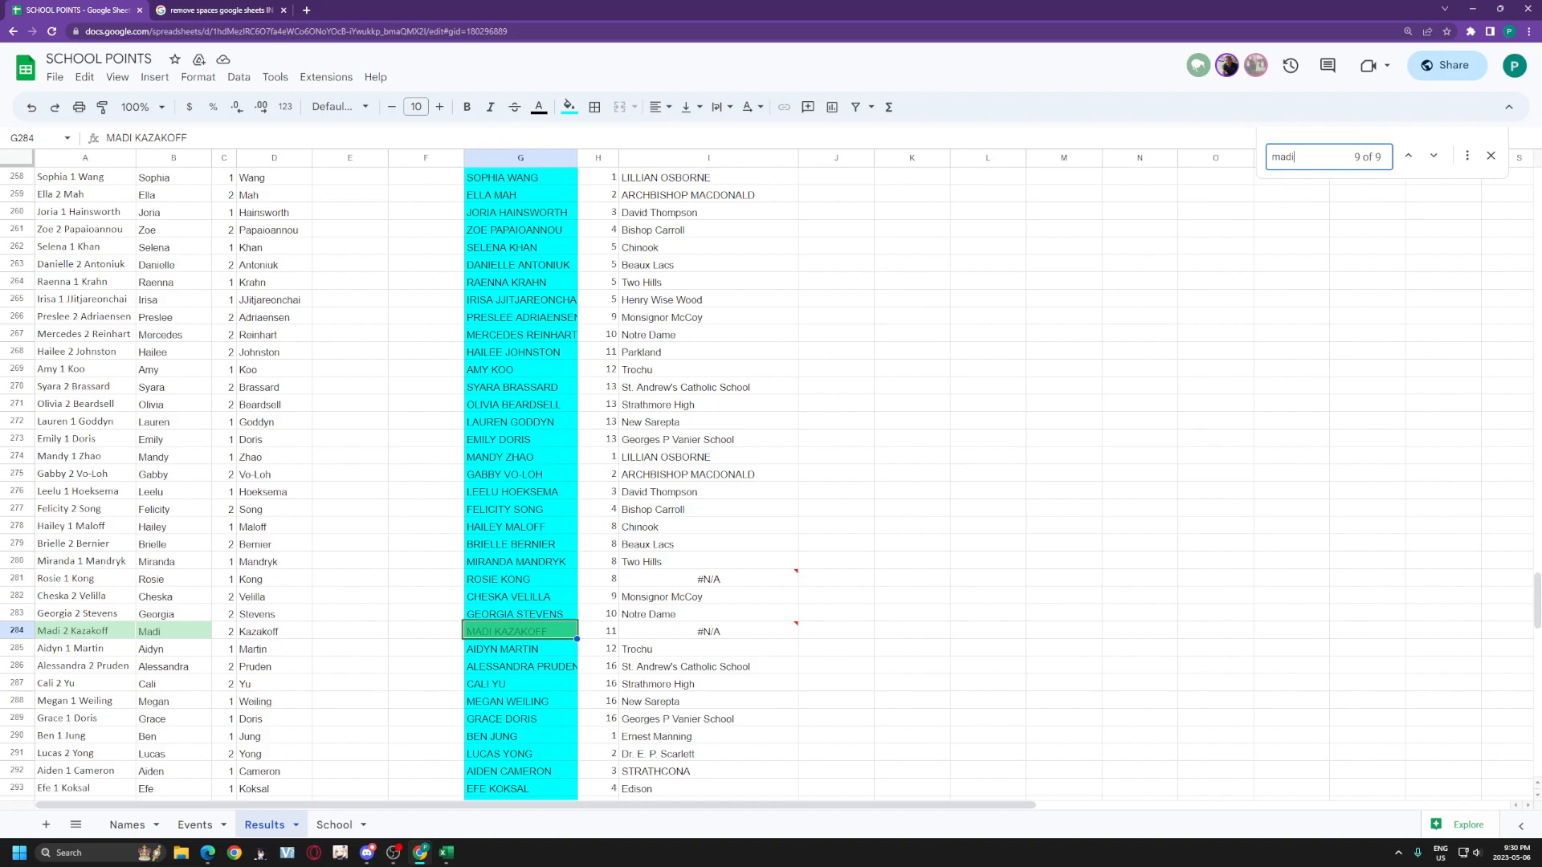
left_click(127, 824)
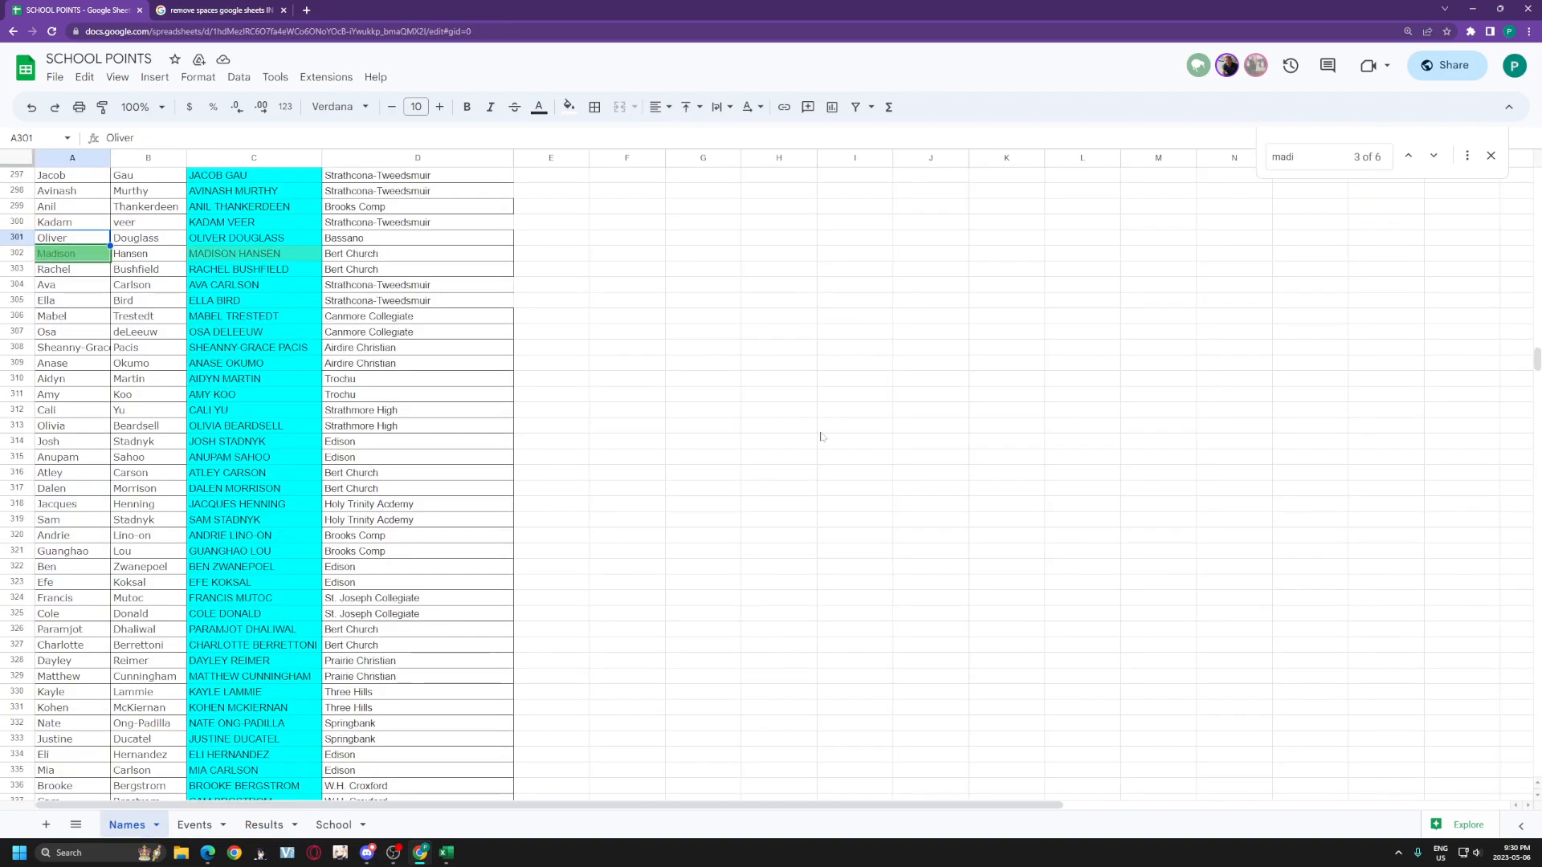
left_click(1313, 158)
key("Return")
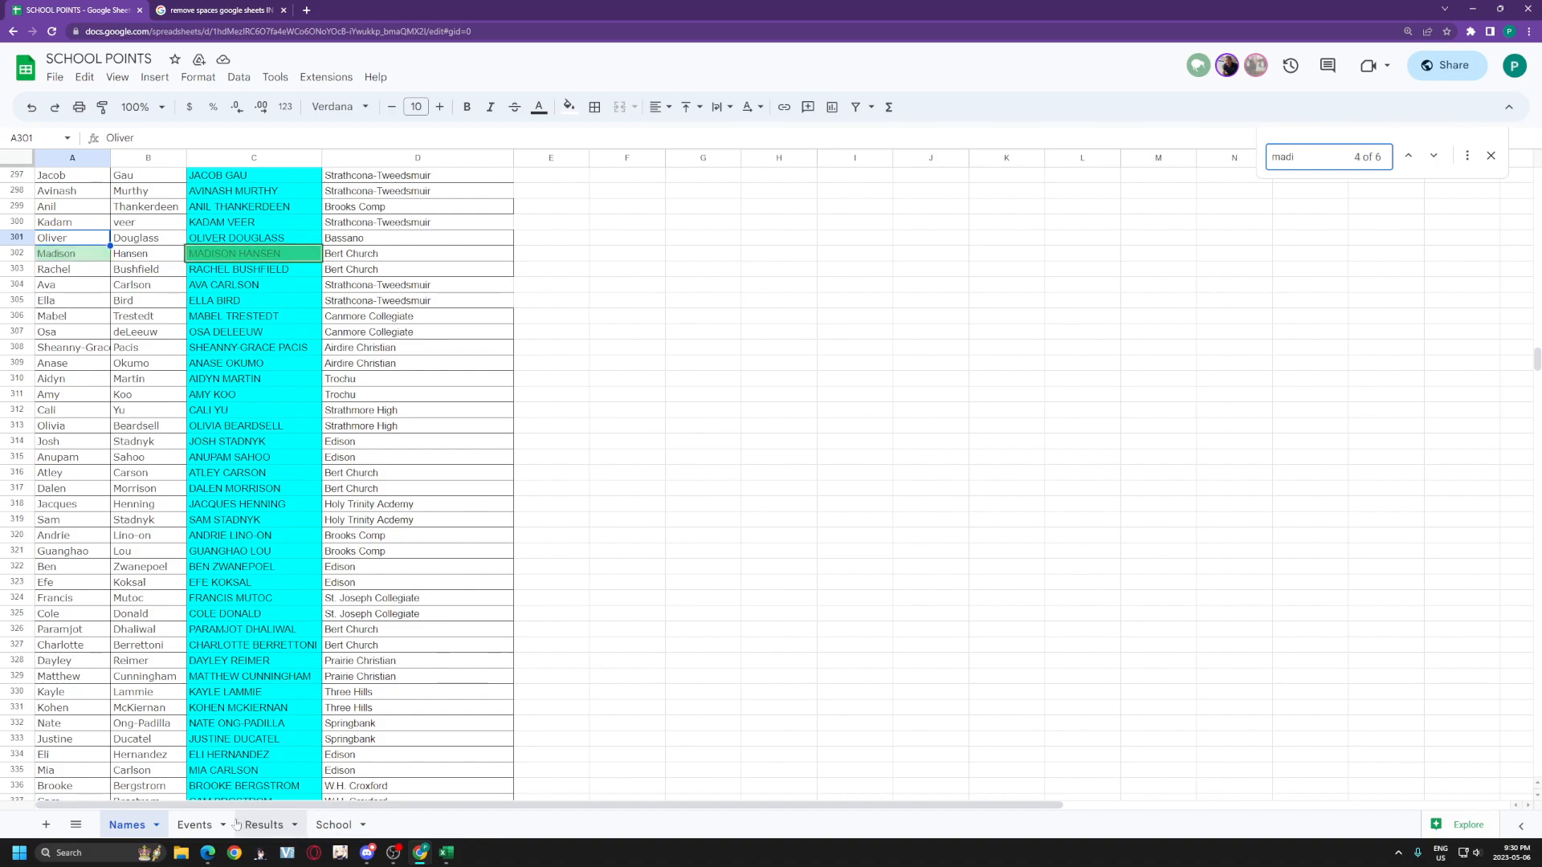
Step: Move the Results sheet tab directly after Names
left_click(201, 827)
left_click(264, 827)
left_click_drag(263, 827, 201, 827)
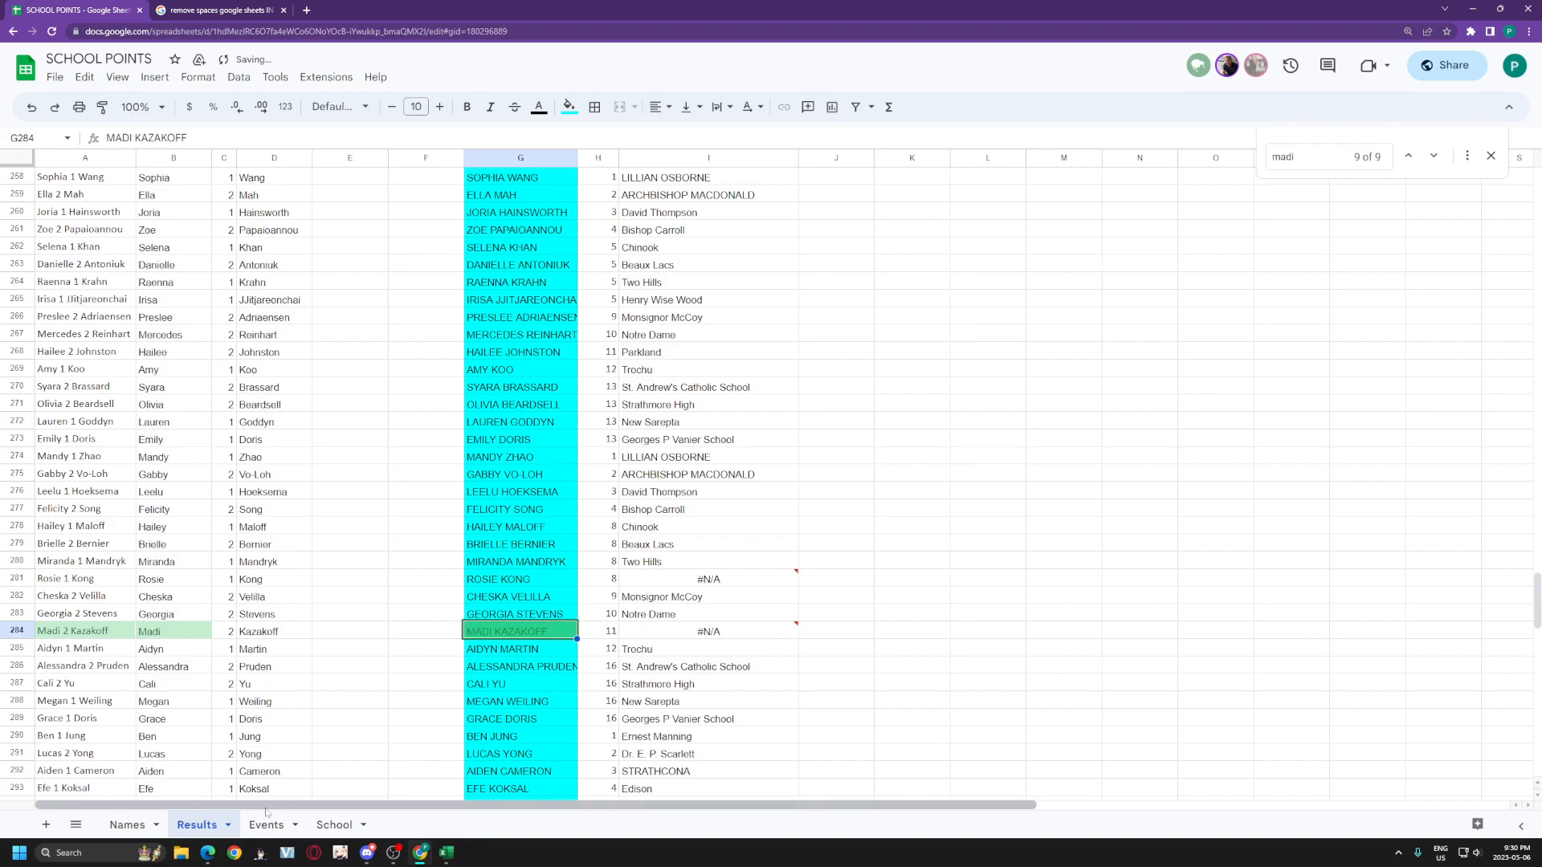
Step: Search the Names sheet for 'kaz' and compare it with the Results sheet
left_click(127, 824)
key("ctrl+f")
type("kaza")
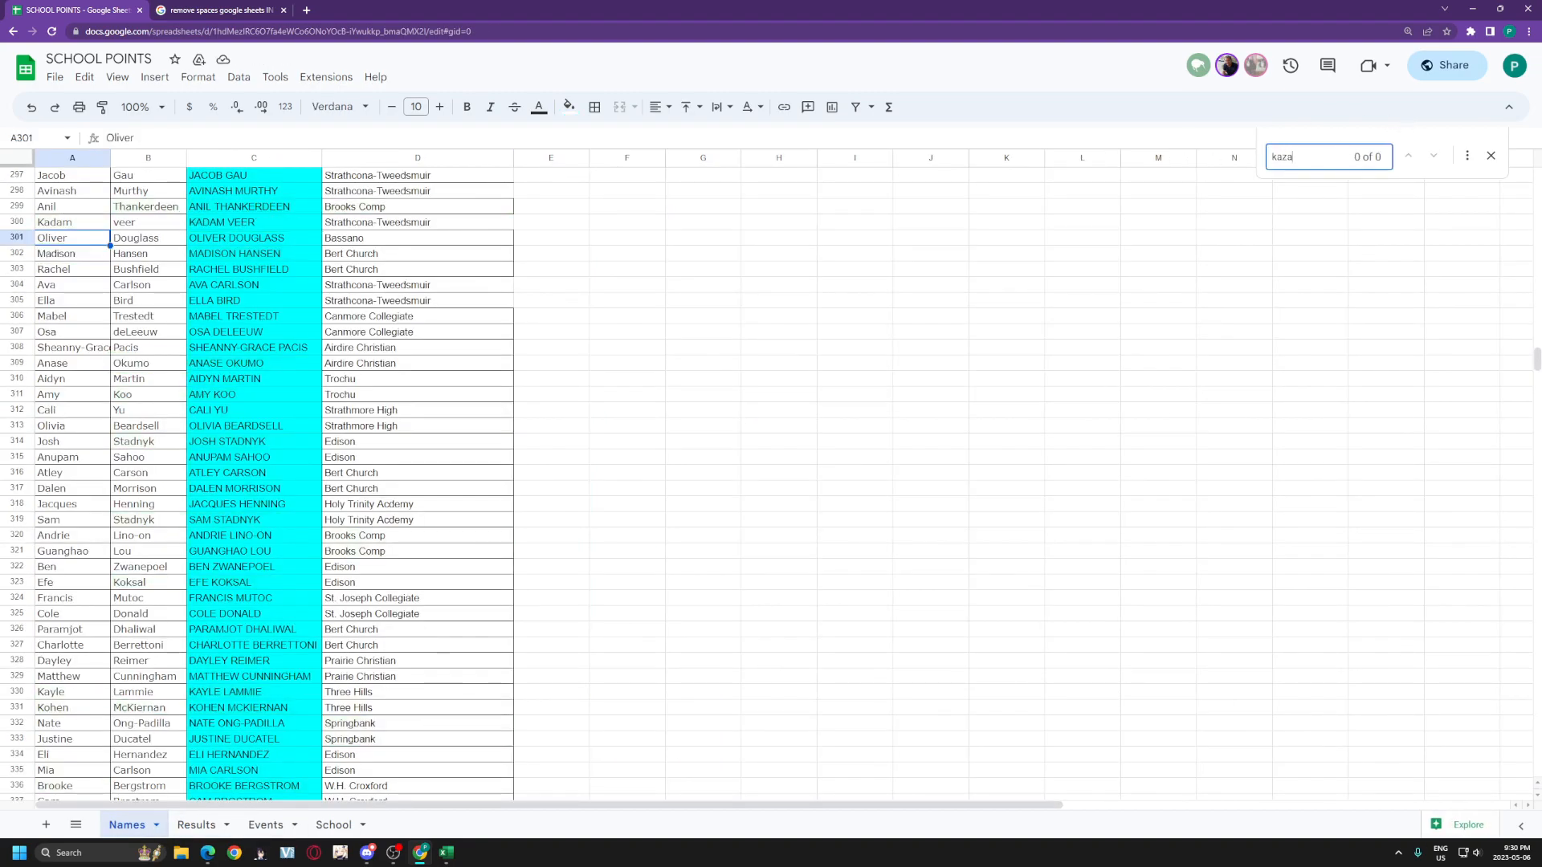
scroll(551, 623, "up", 8)
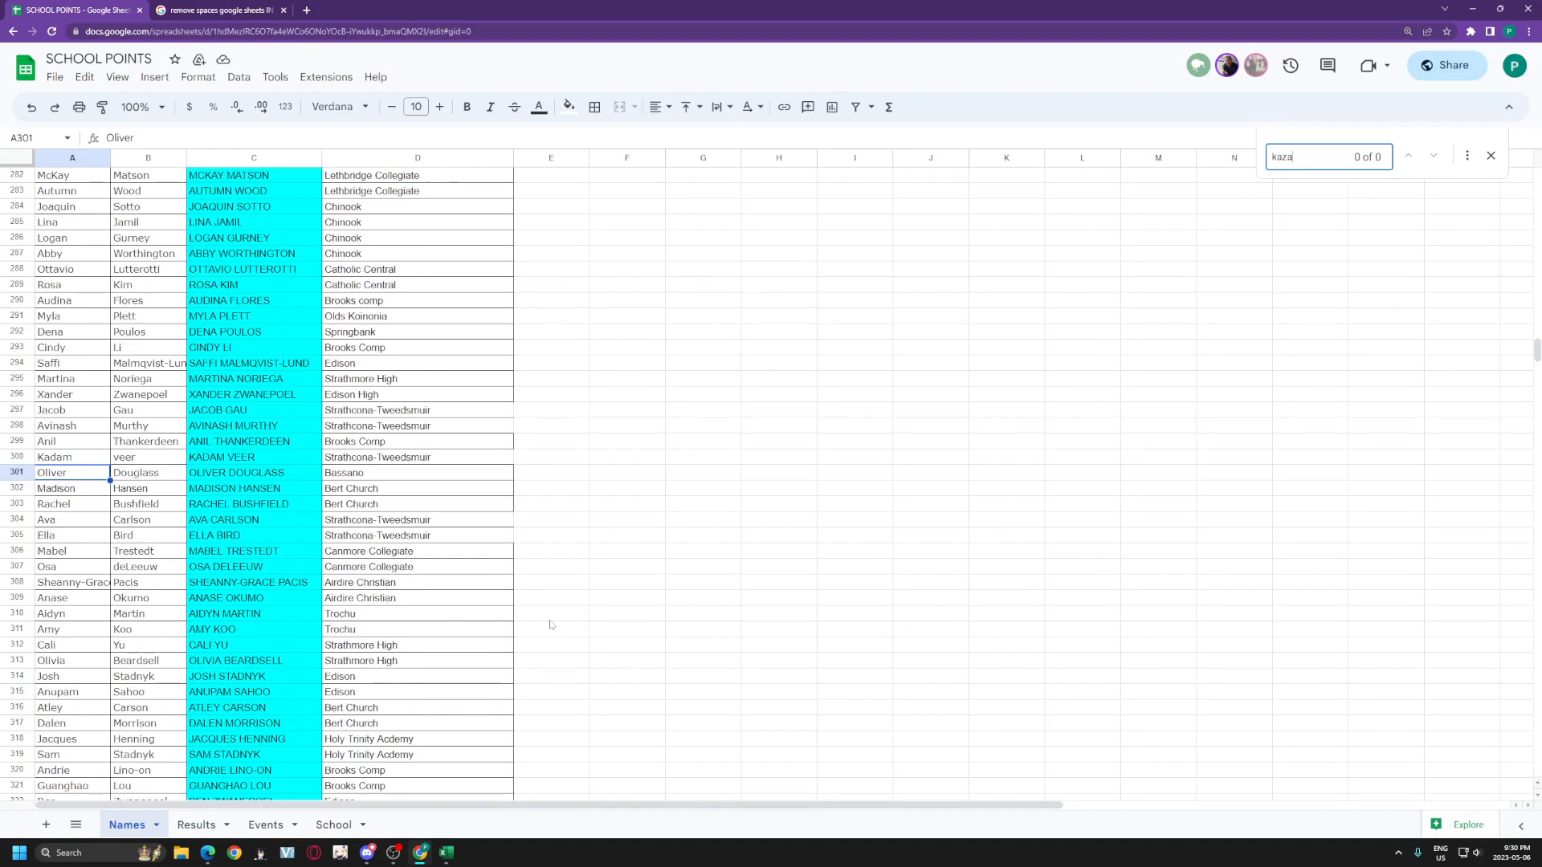
scroll(550, 623, "up", 5)
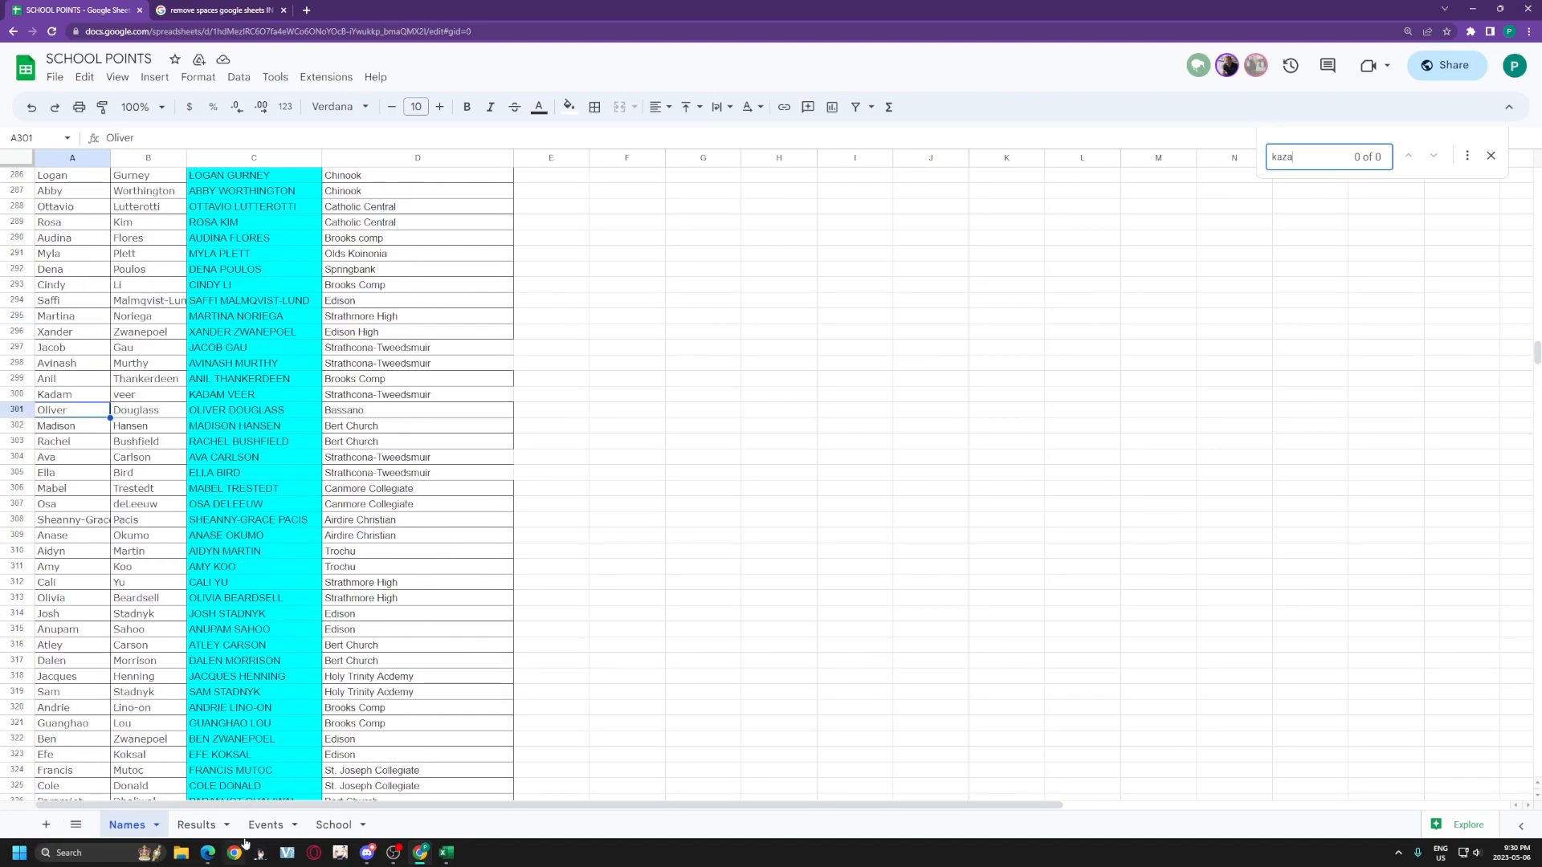
left_click(266, 825)
left_click(197, 824)
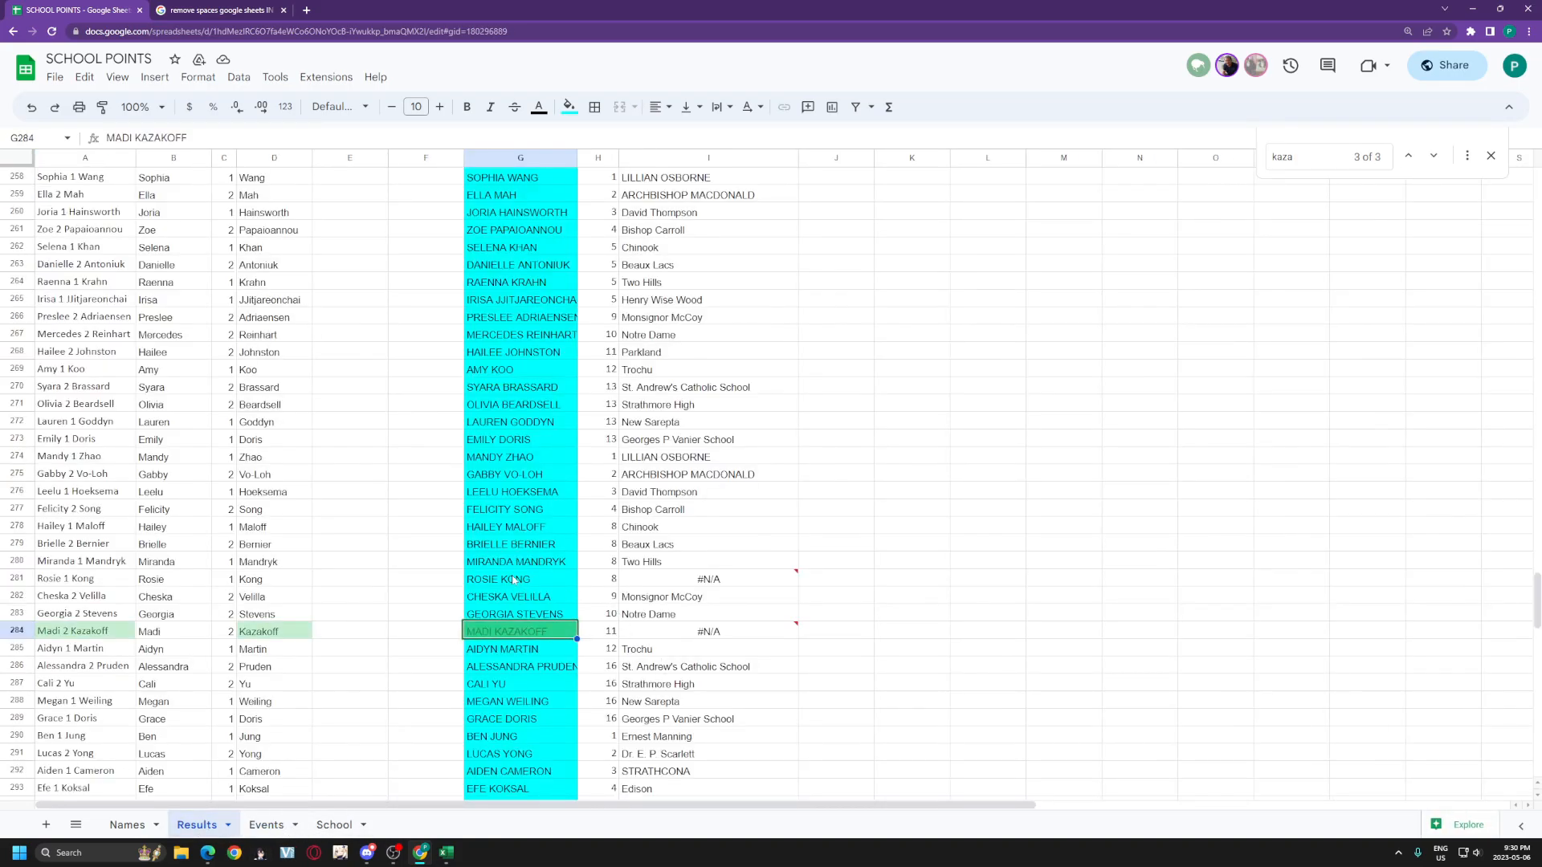
left_click(127, 825)
key("ctrl+f")
Step: Search Names for 'rosi' and remove the joined surname from row 22's first name
type("rosi")
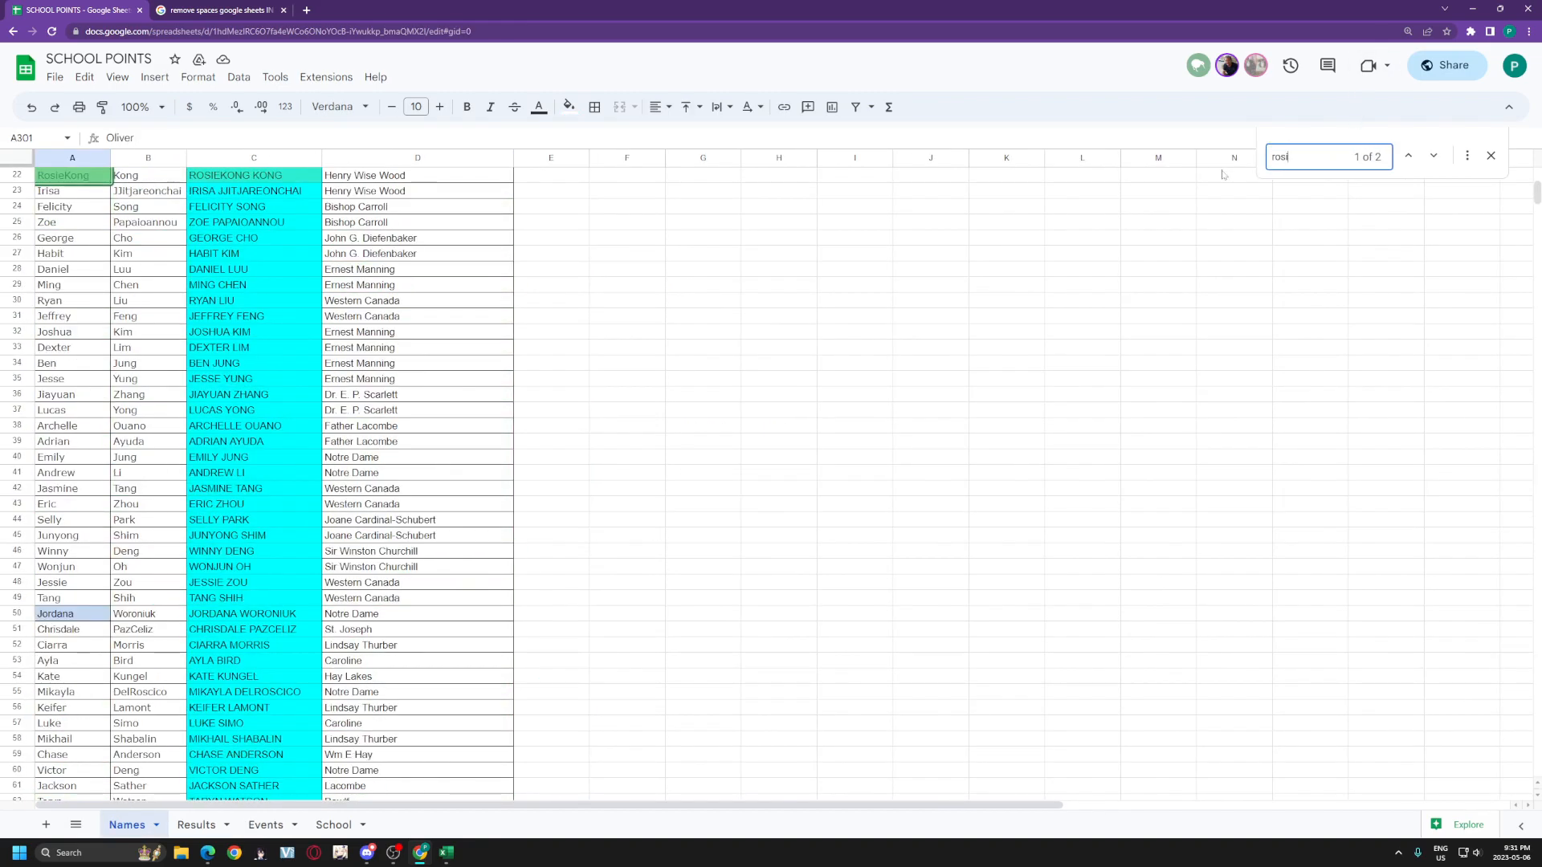
scroll(99, 303, "up", 5)
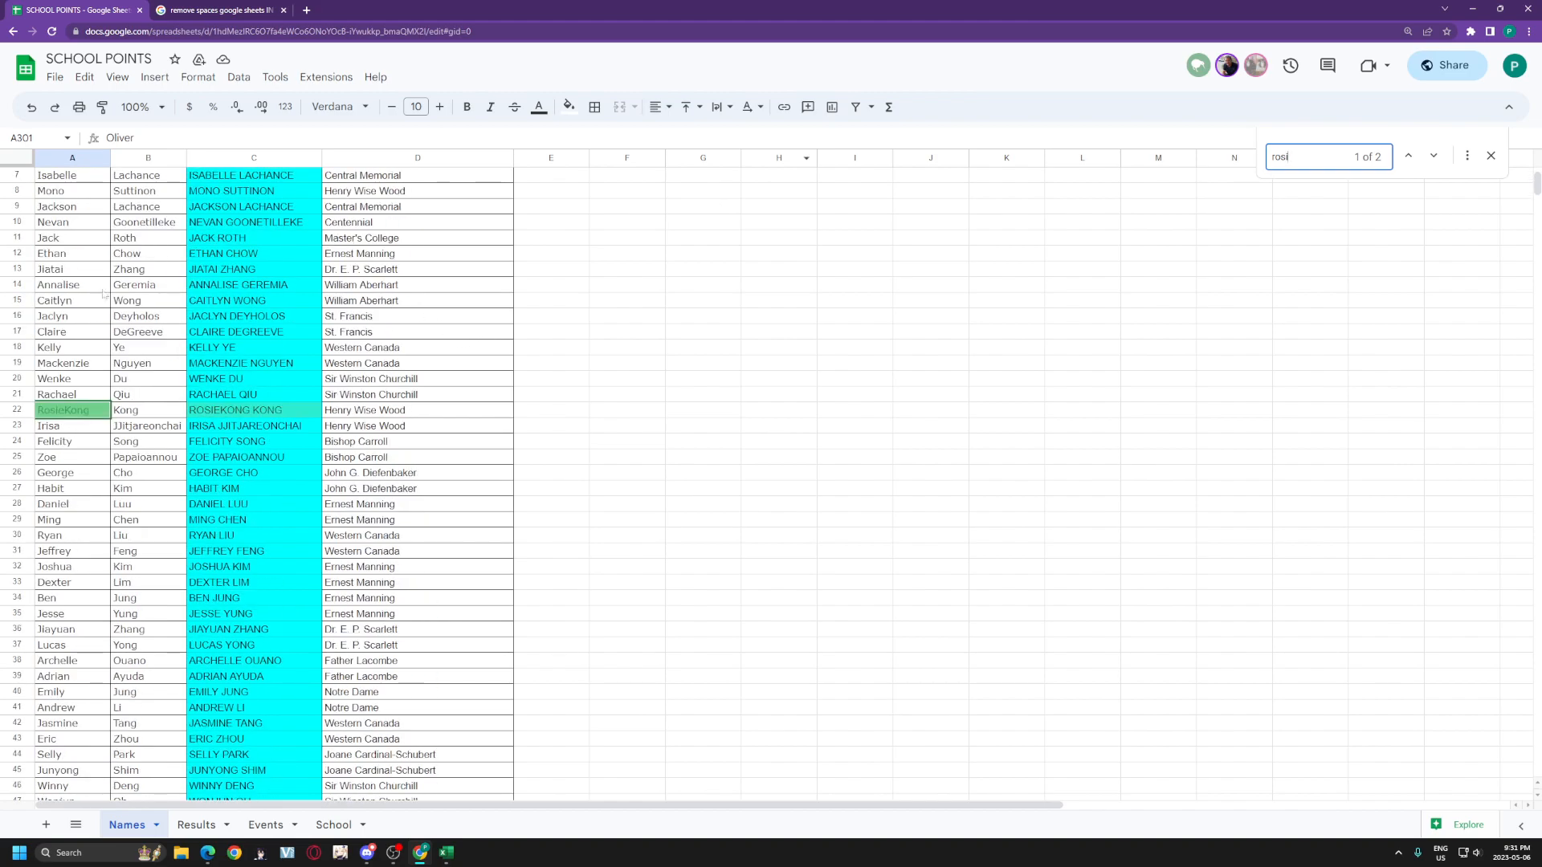
left_click(76, 411)
left_click(217, 139)
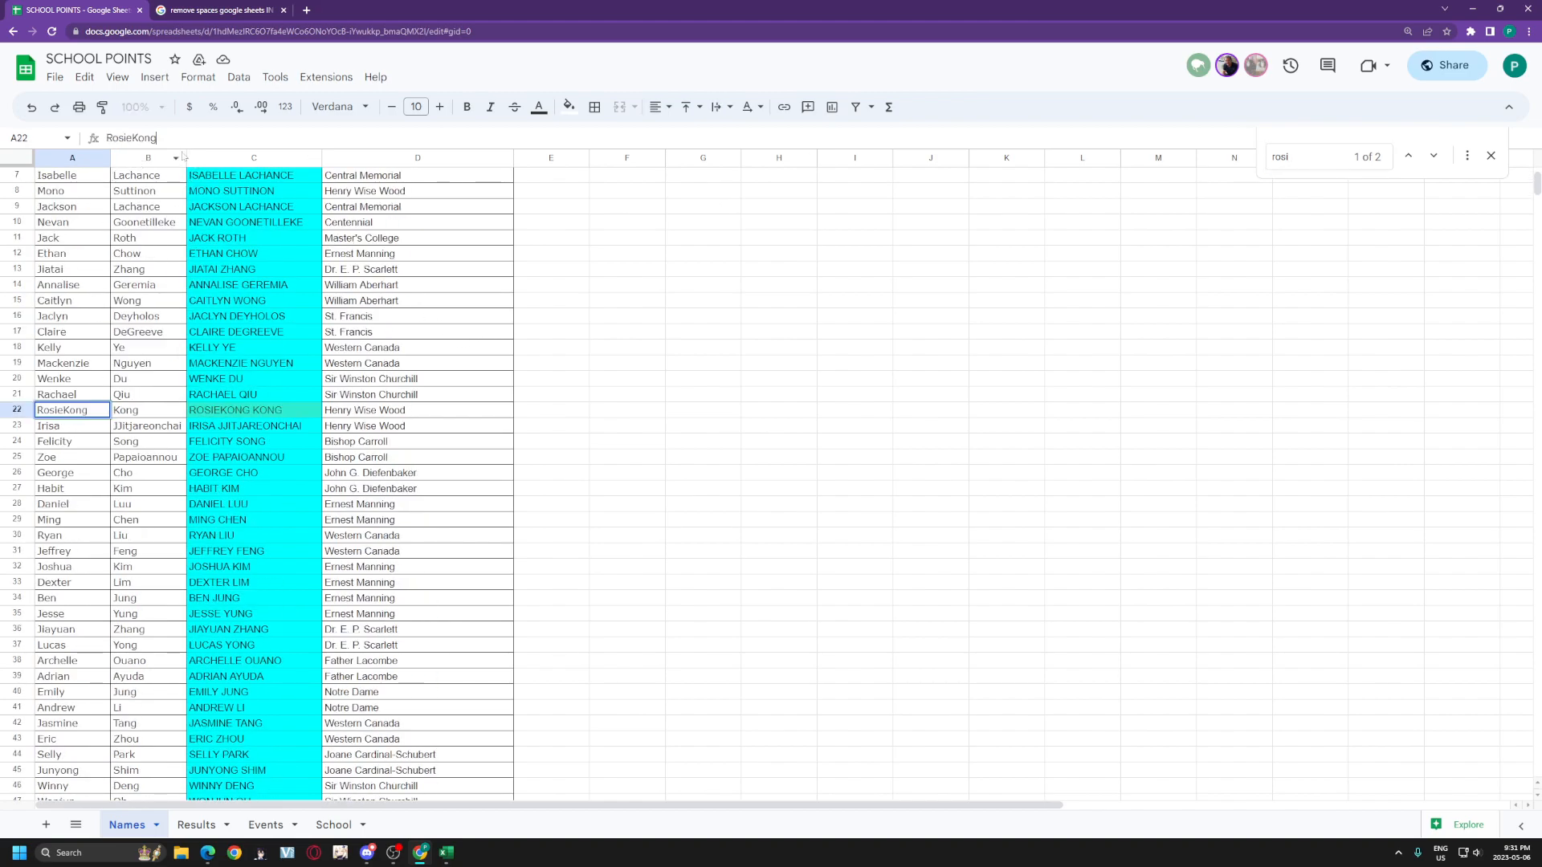
key("Return")
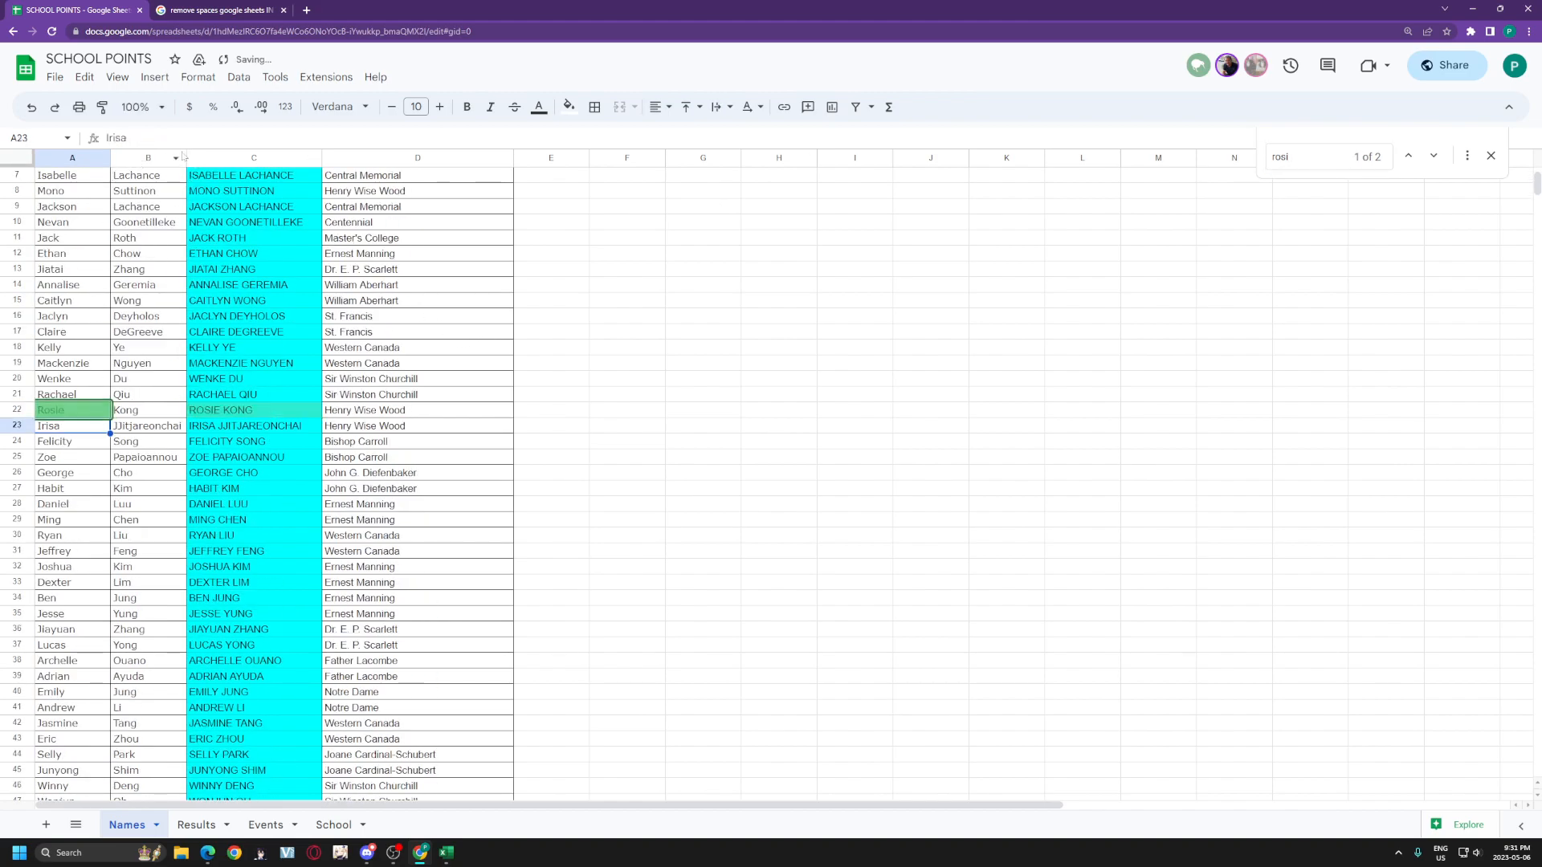
Step: Reorder Results cell A248 so the first name comes before the surname
left_click(227, 825)
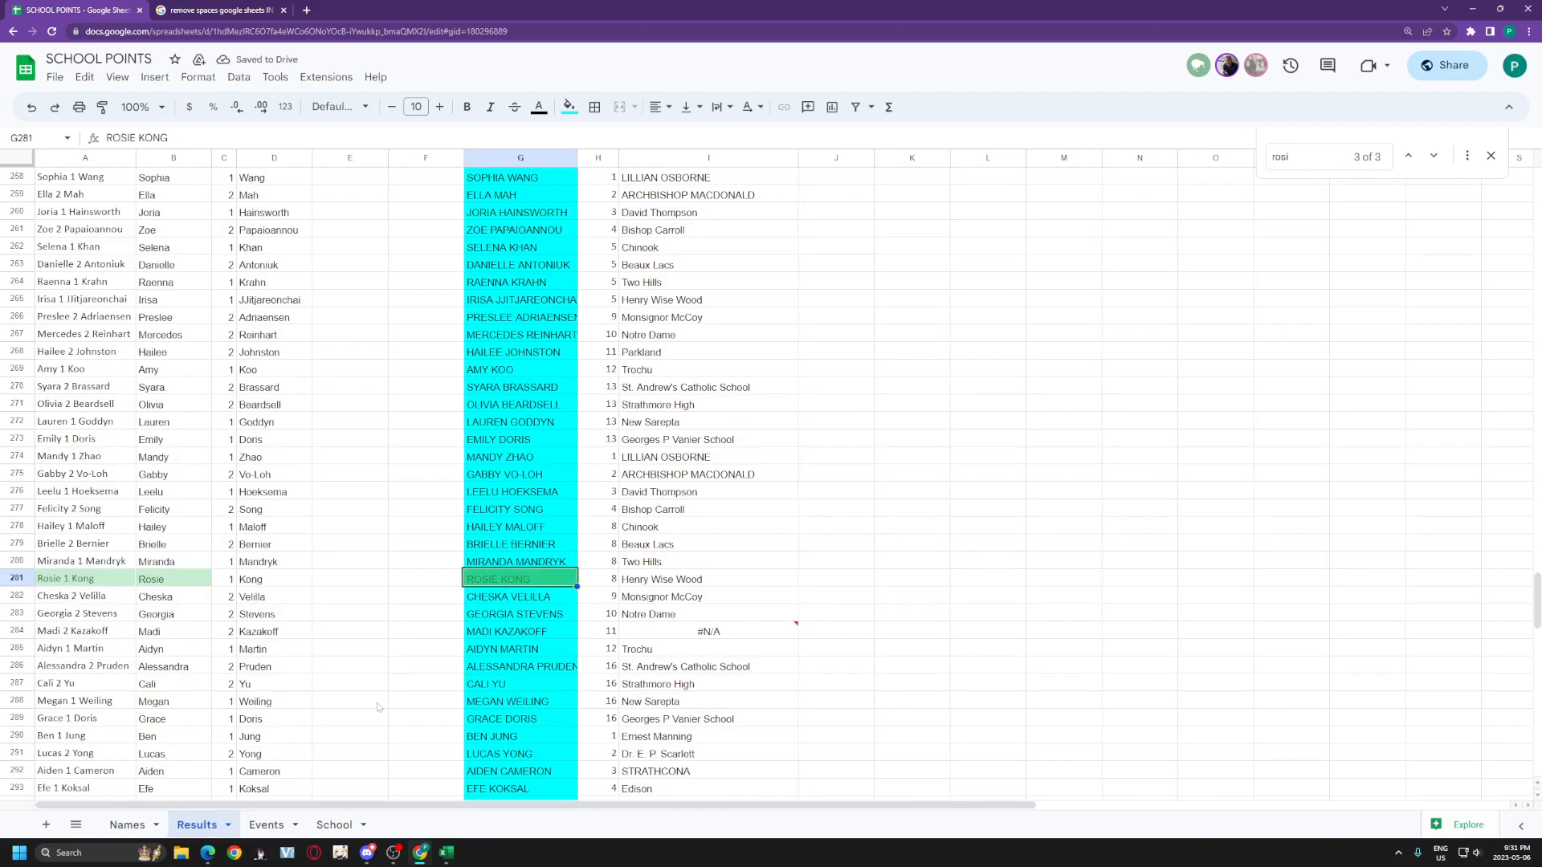
scroll(536, 602, "up", 5)
left_click(539, 427)
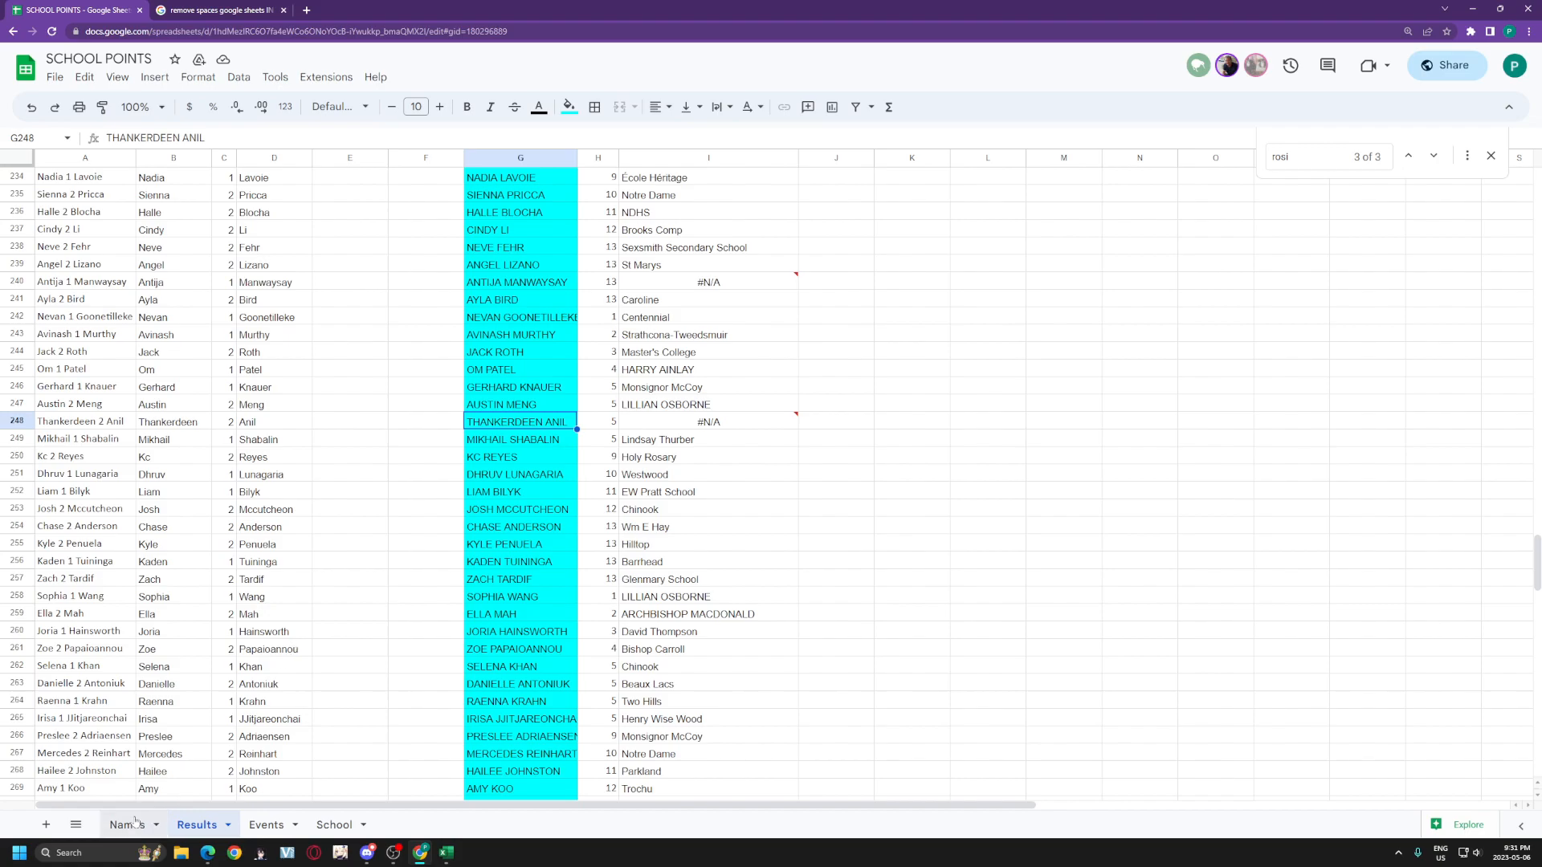
left_click(99, 421)
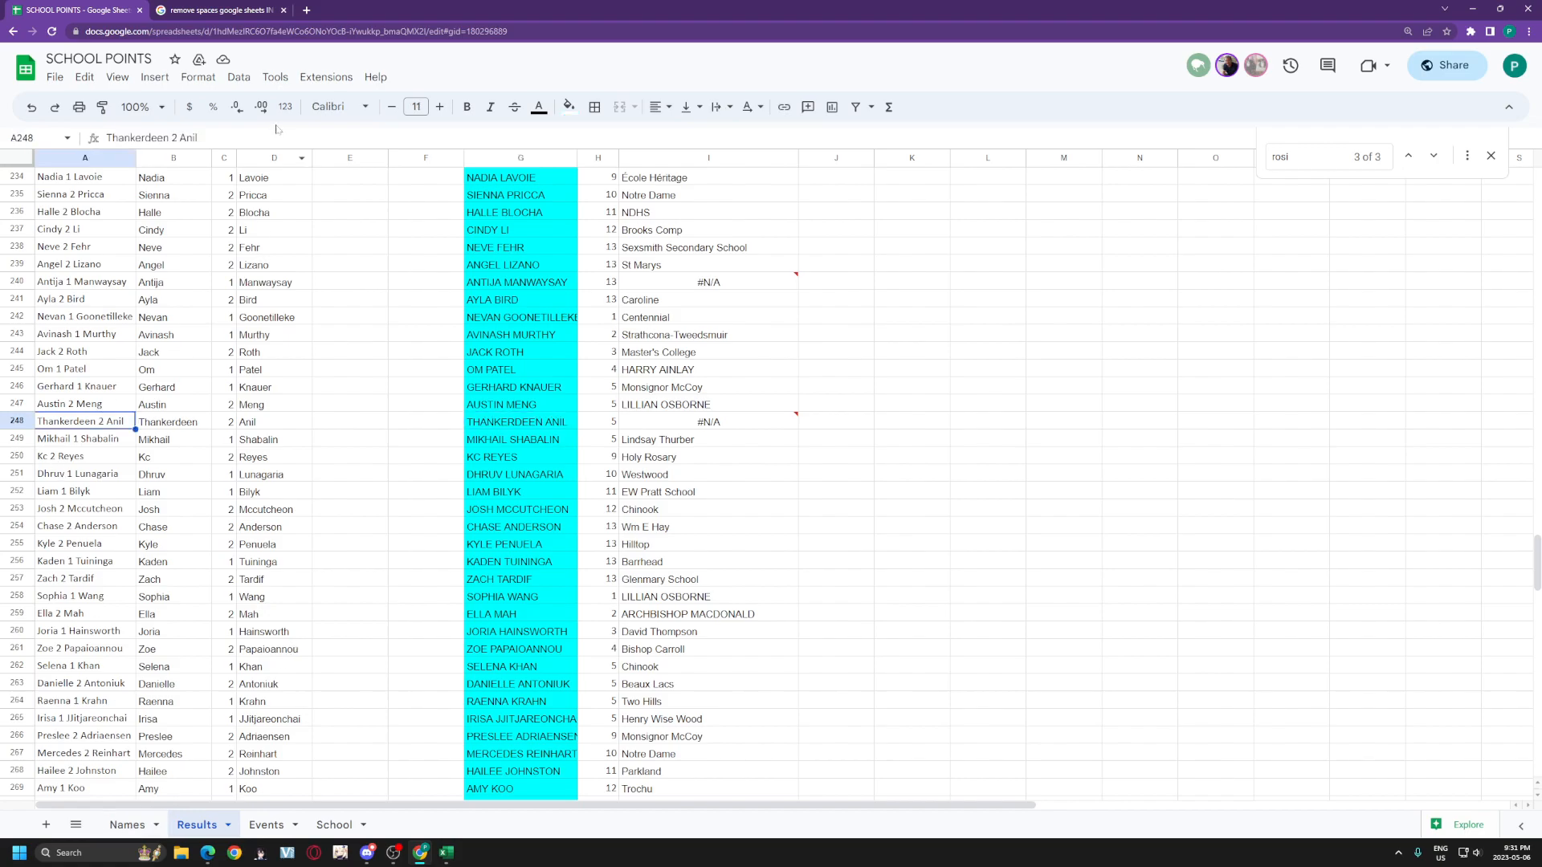
mouse_move(178, 137)
left_mouse_down()
mouse_move(100, 141)
mouse_move(224, 138)
mouse_move(201, 138)
left_mouse_up()
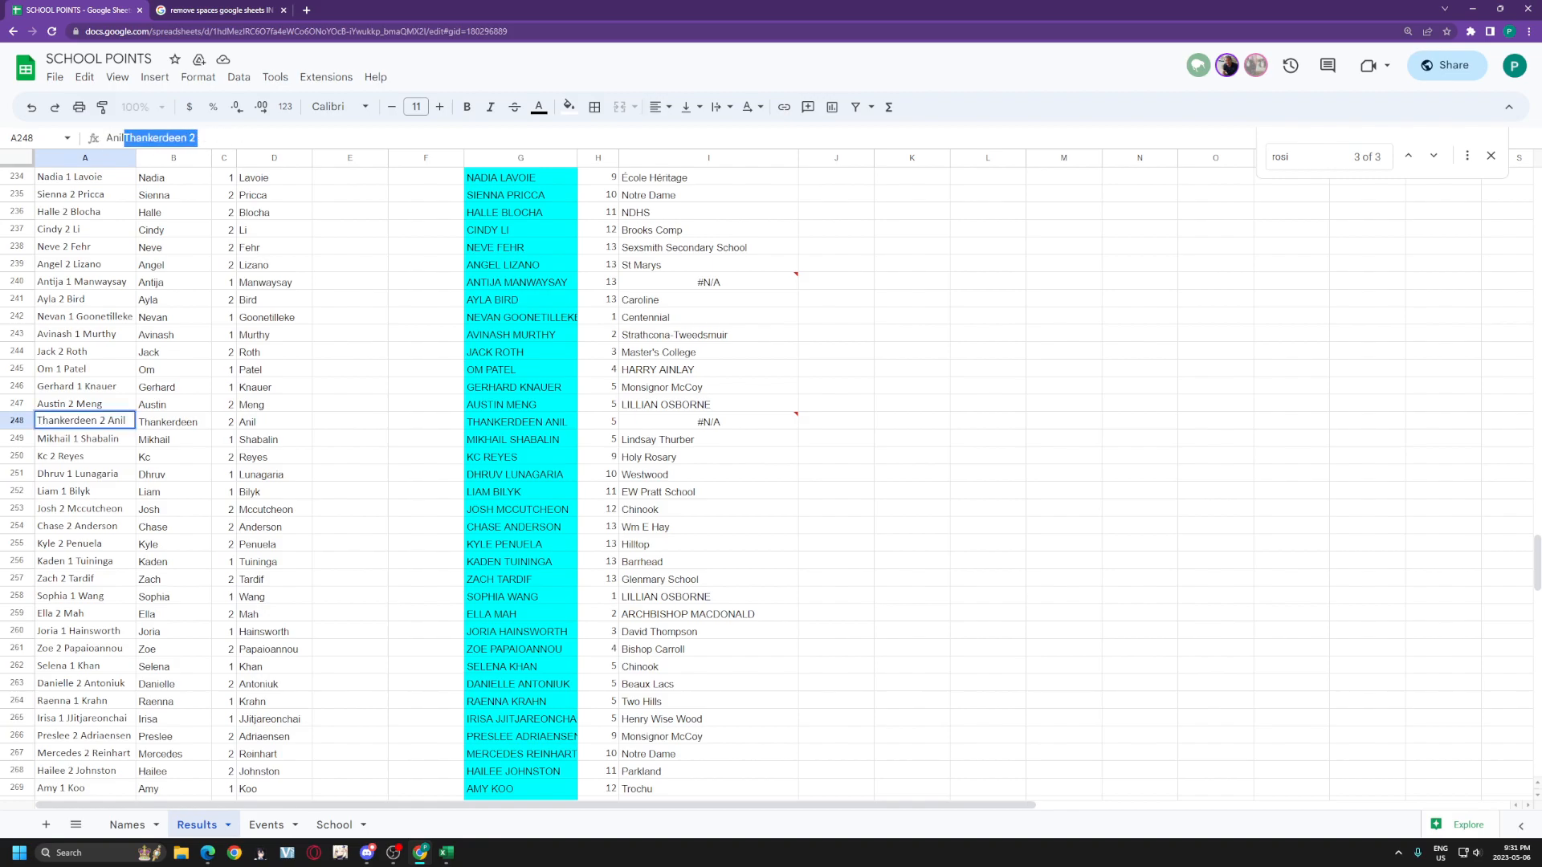
key("Left")
type("2")
left_click_drag(209, 137, 199, 137)
key("BackSpace")
key("Return")
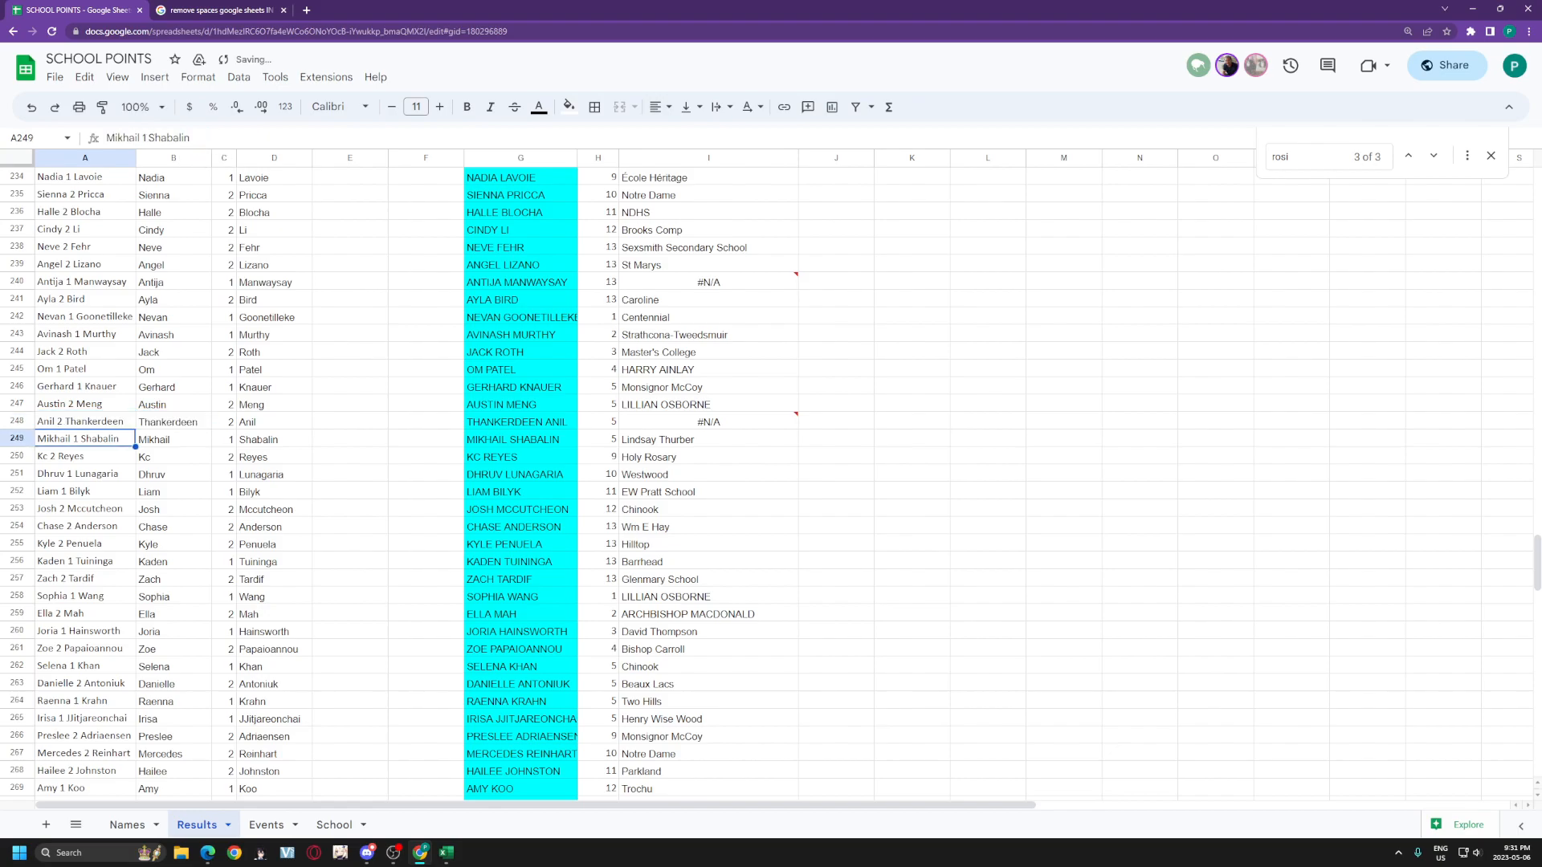
left_click(554, 289)
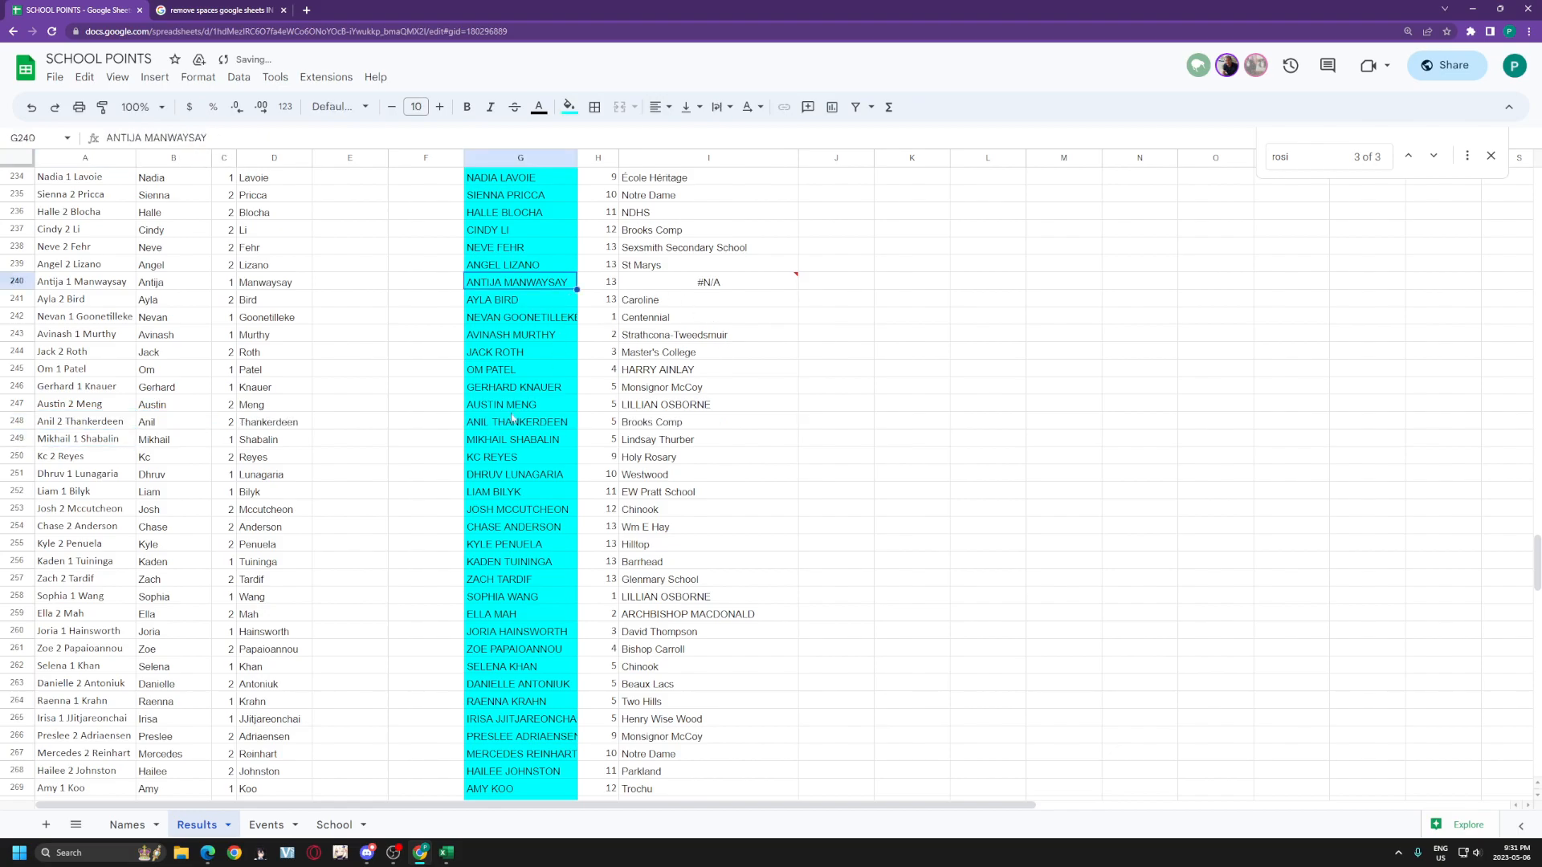
scroll(514, 416, "up", 1)
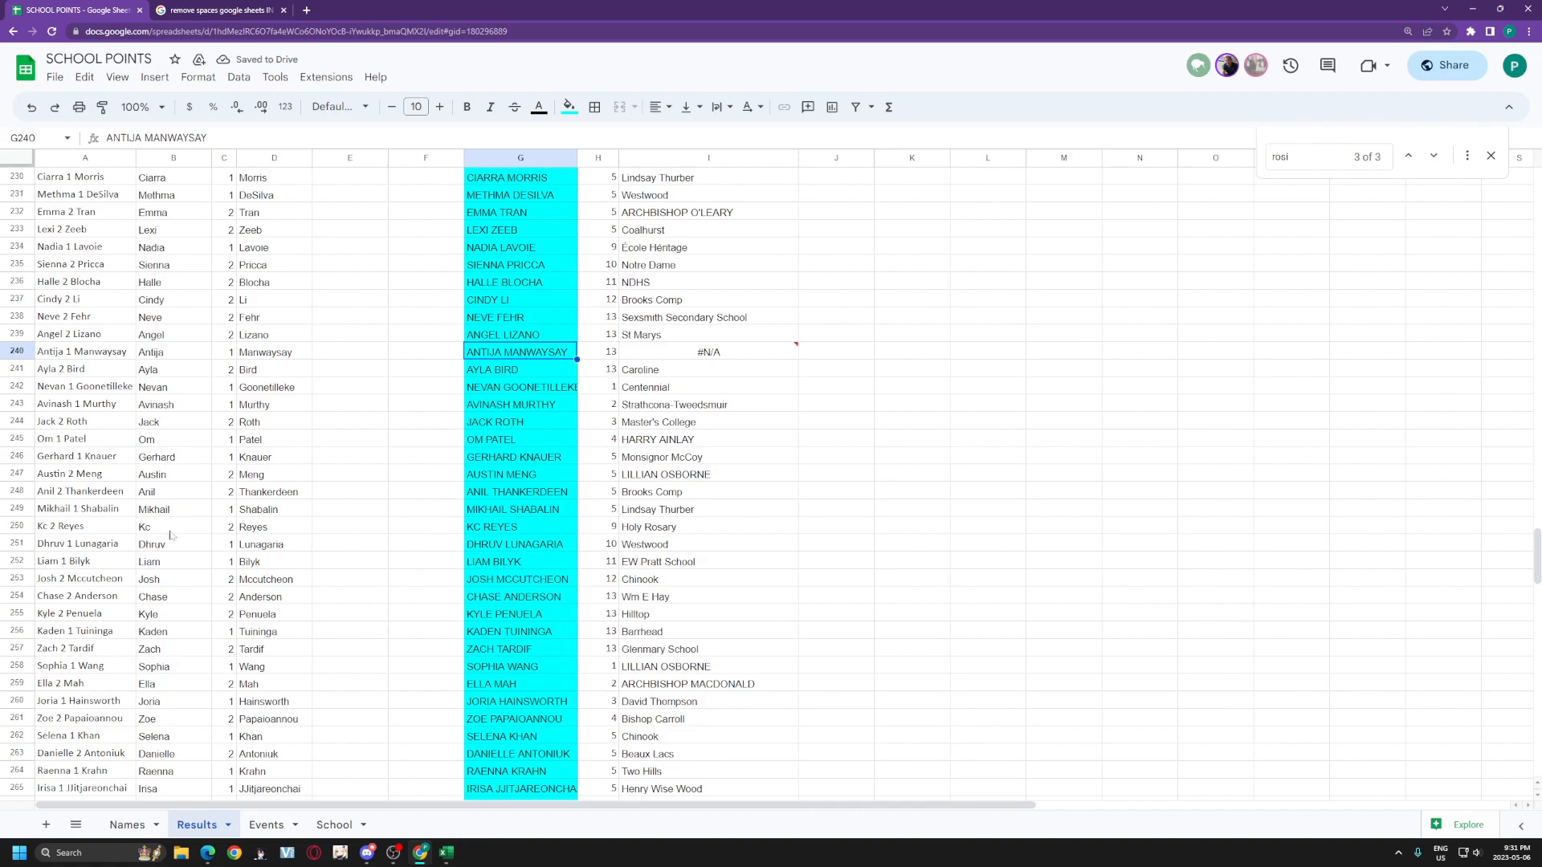
left_click(133, 825)
key("ctrl+f")
type("anji")
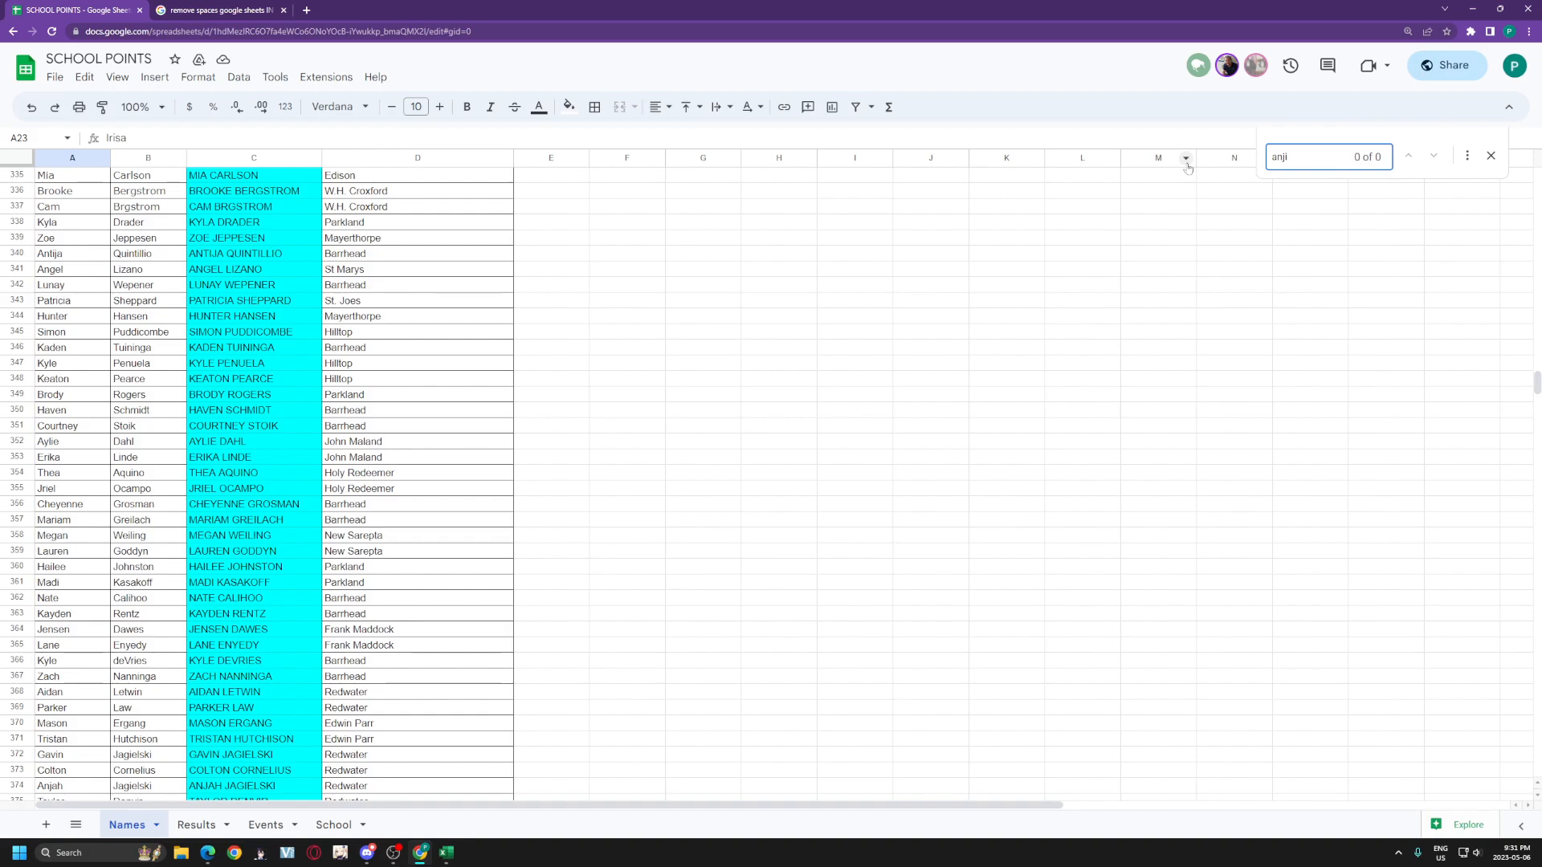
key("BackSpace")
key("BackSpace")
key("BackSpace")
key("BackSpace")
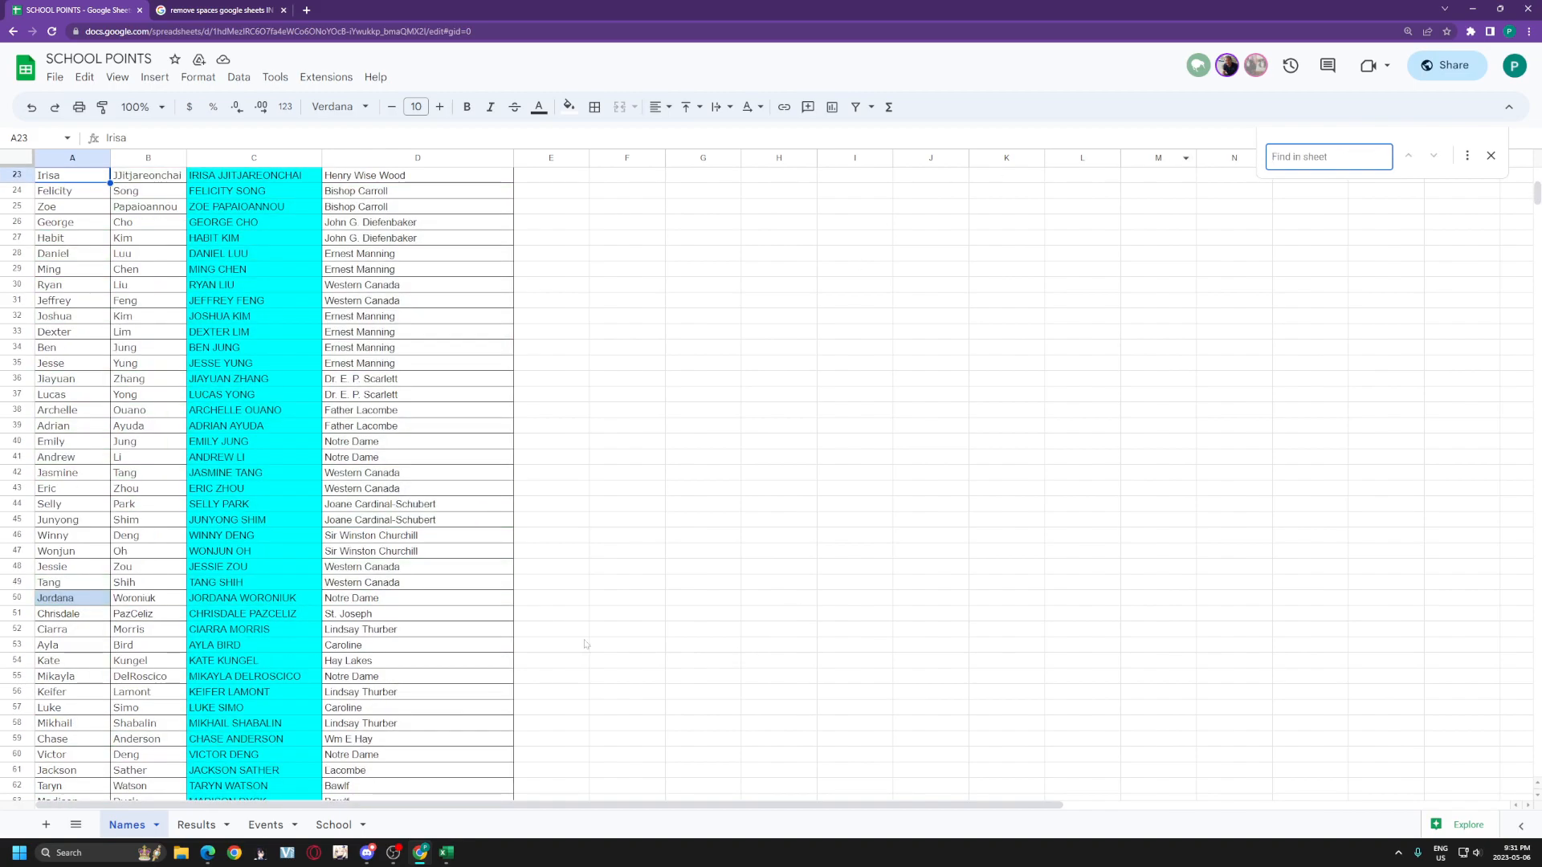
left_click(197, 825)
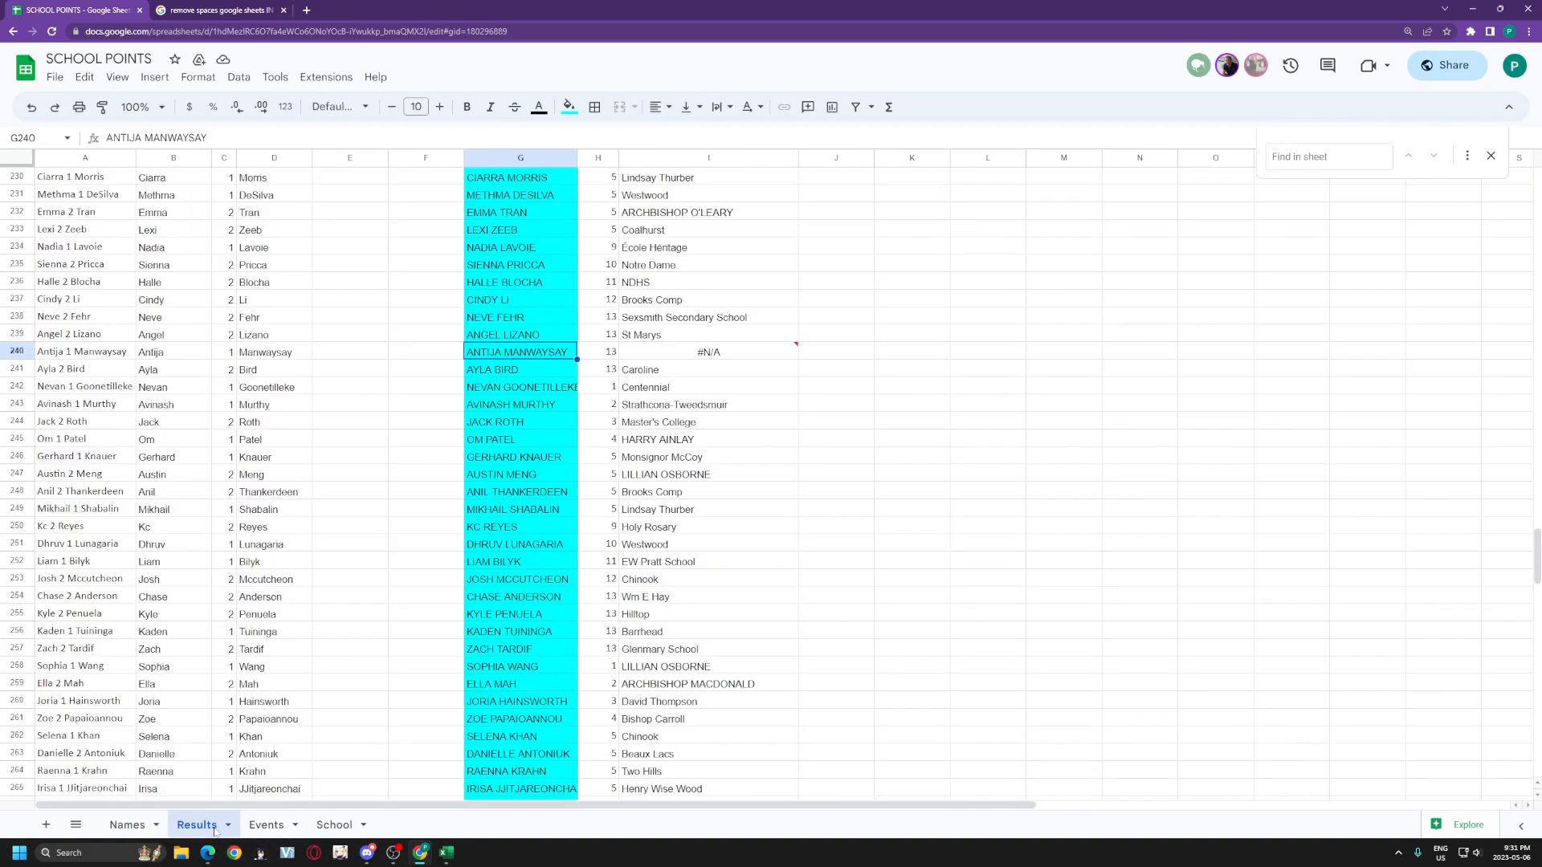
left_click(132, 825)
type("anti")
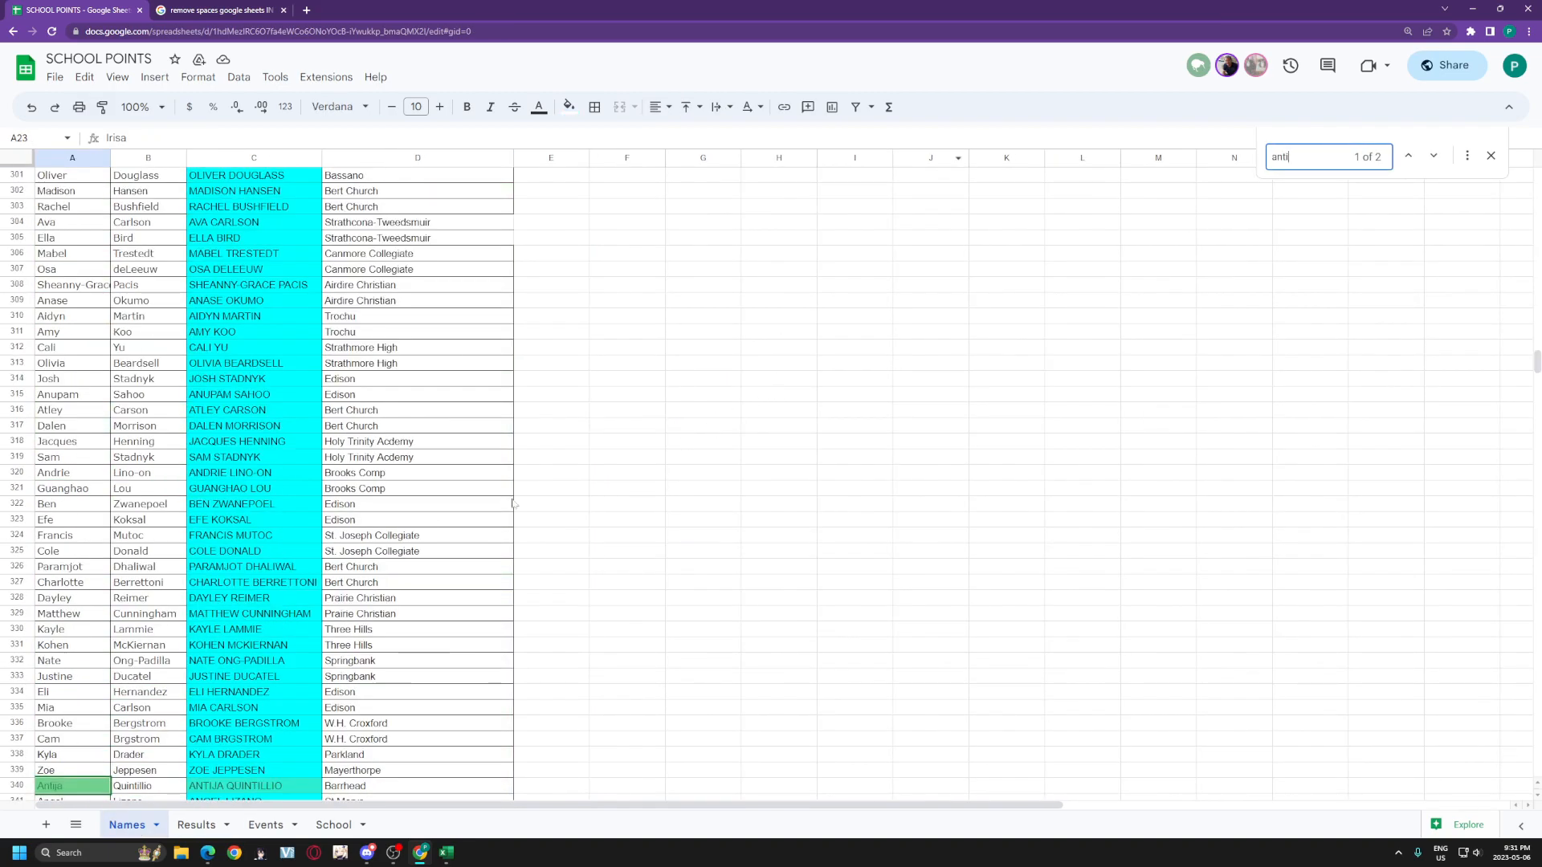
left_click(1434, 157)
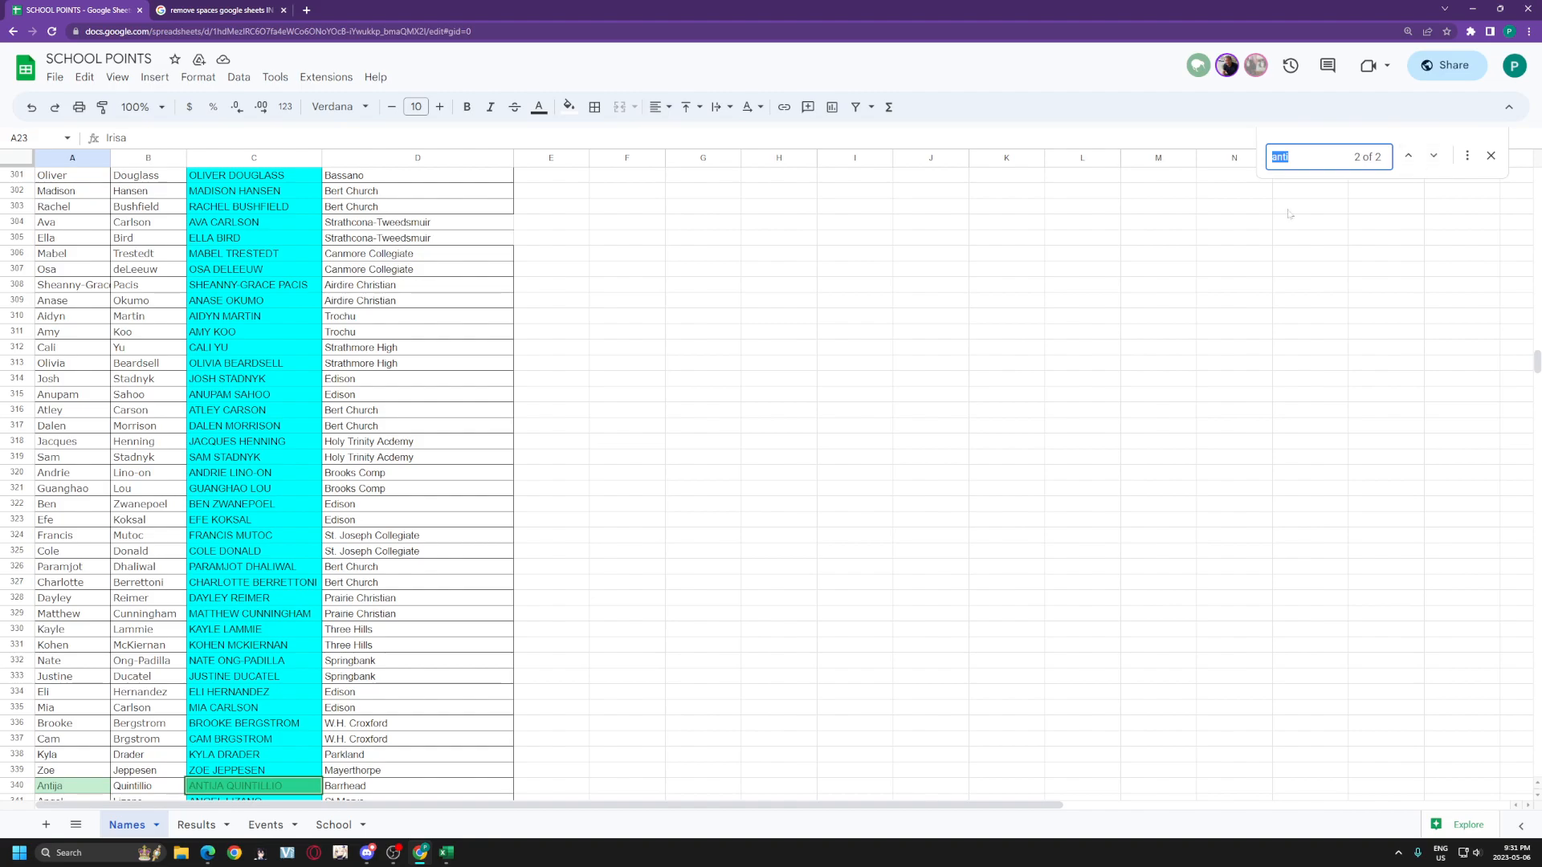
left_click(199, 825)
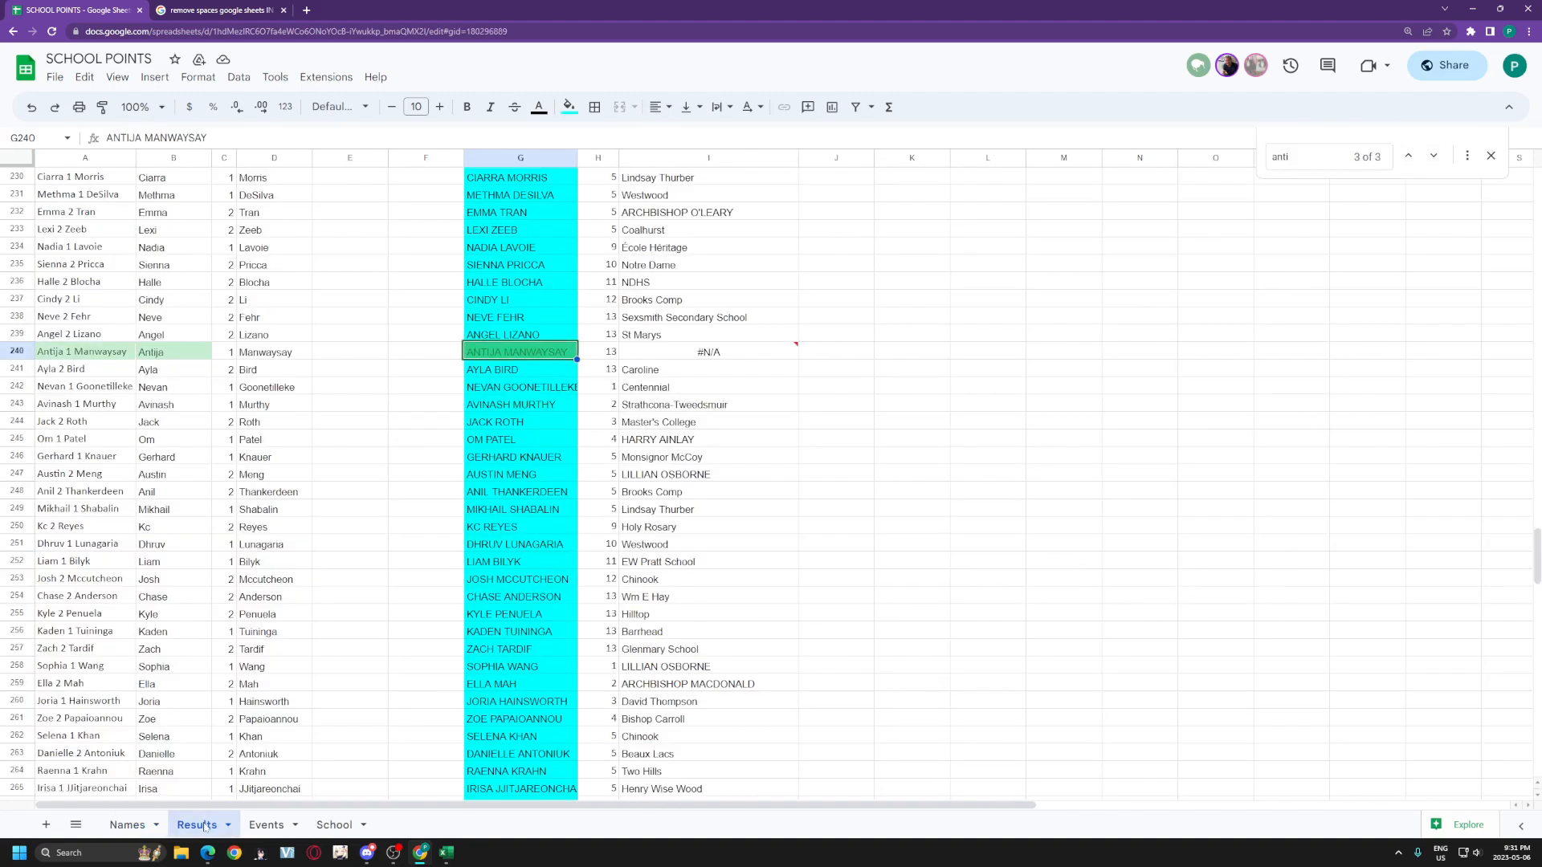
left_click(127, 825)
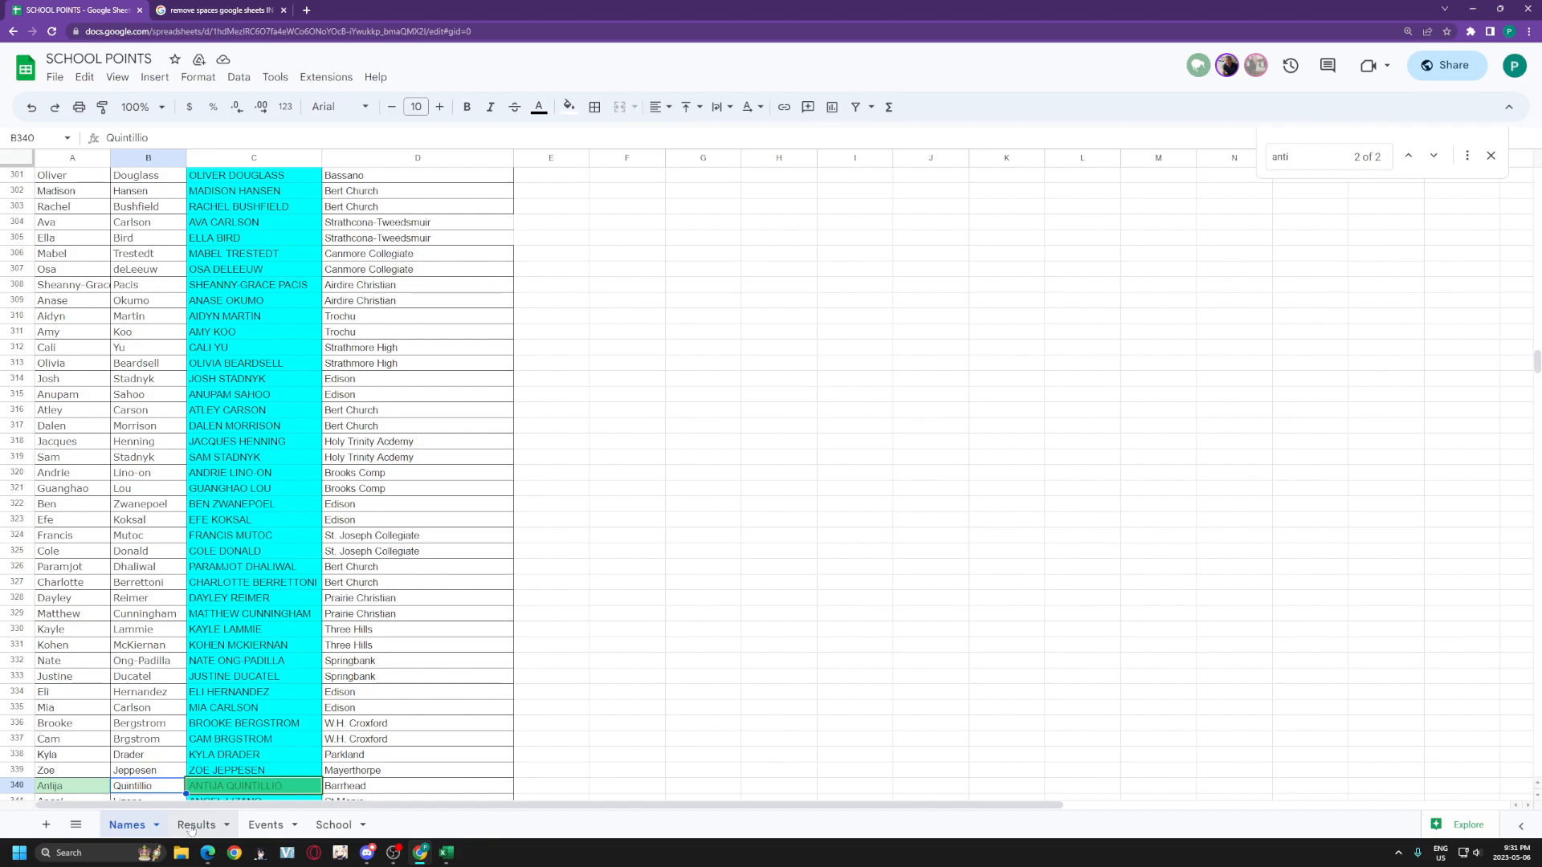
left_click(192, 825)
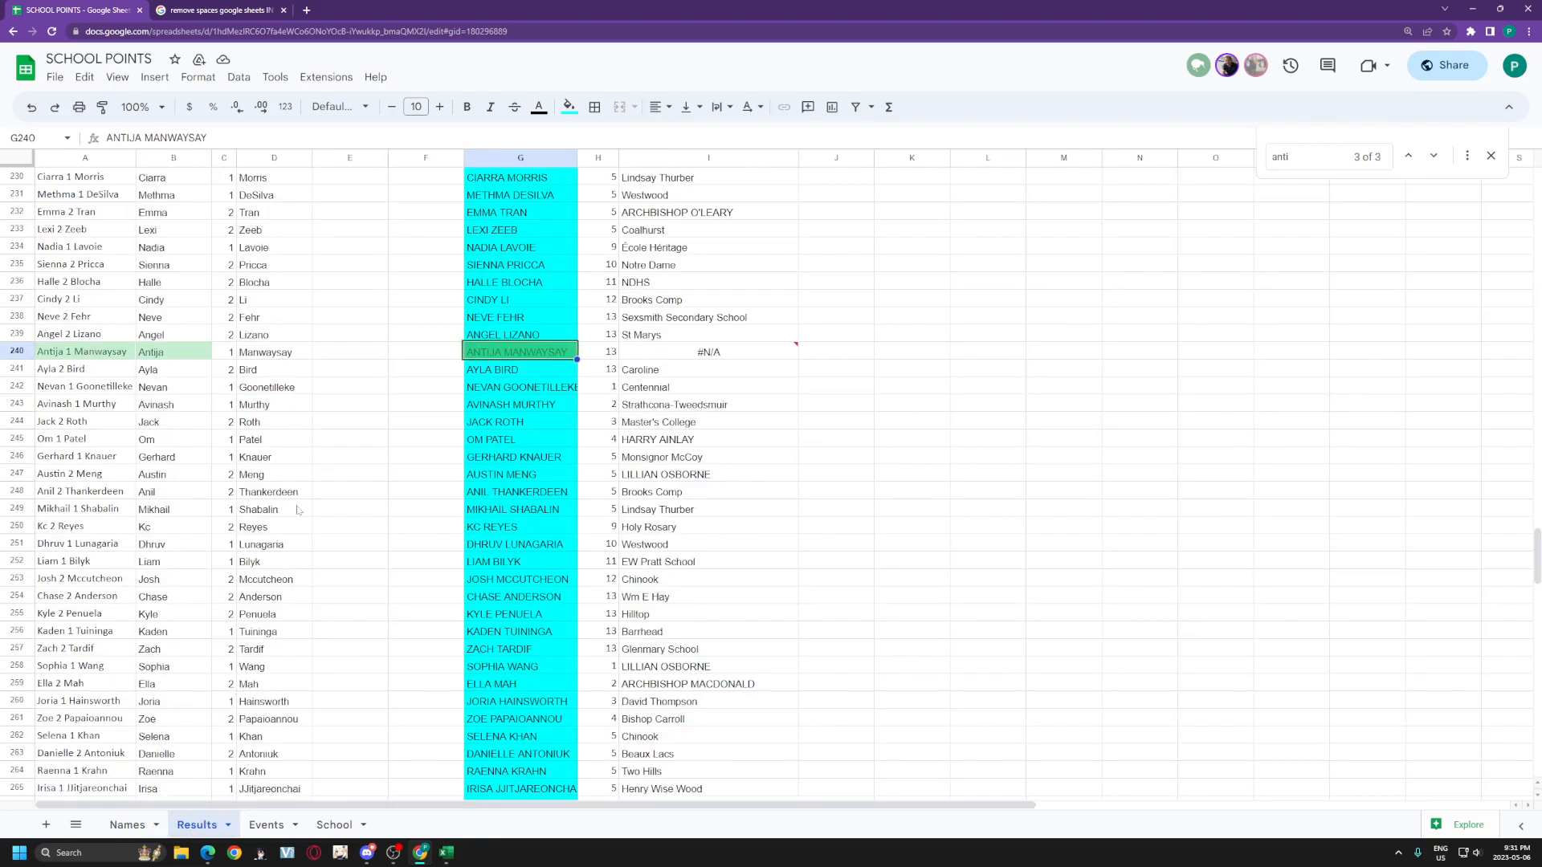
scroll(296, 510, "up", 12)
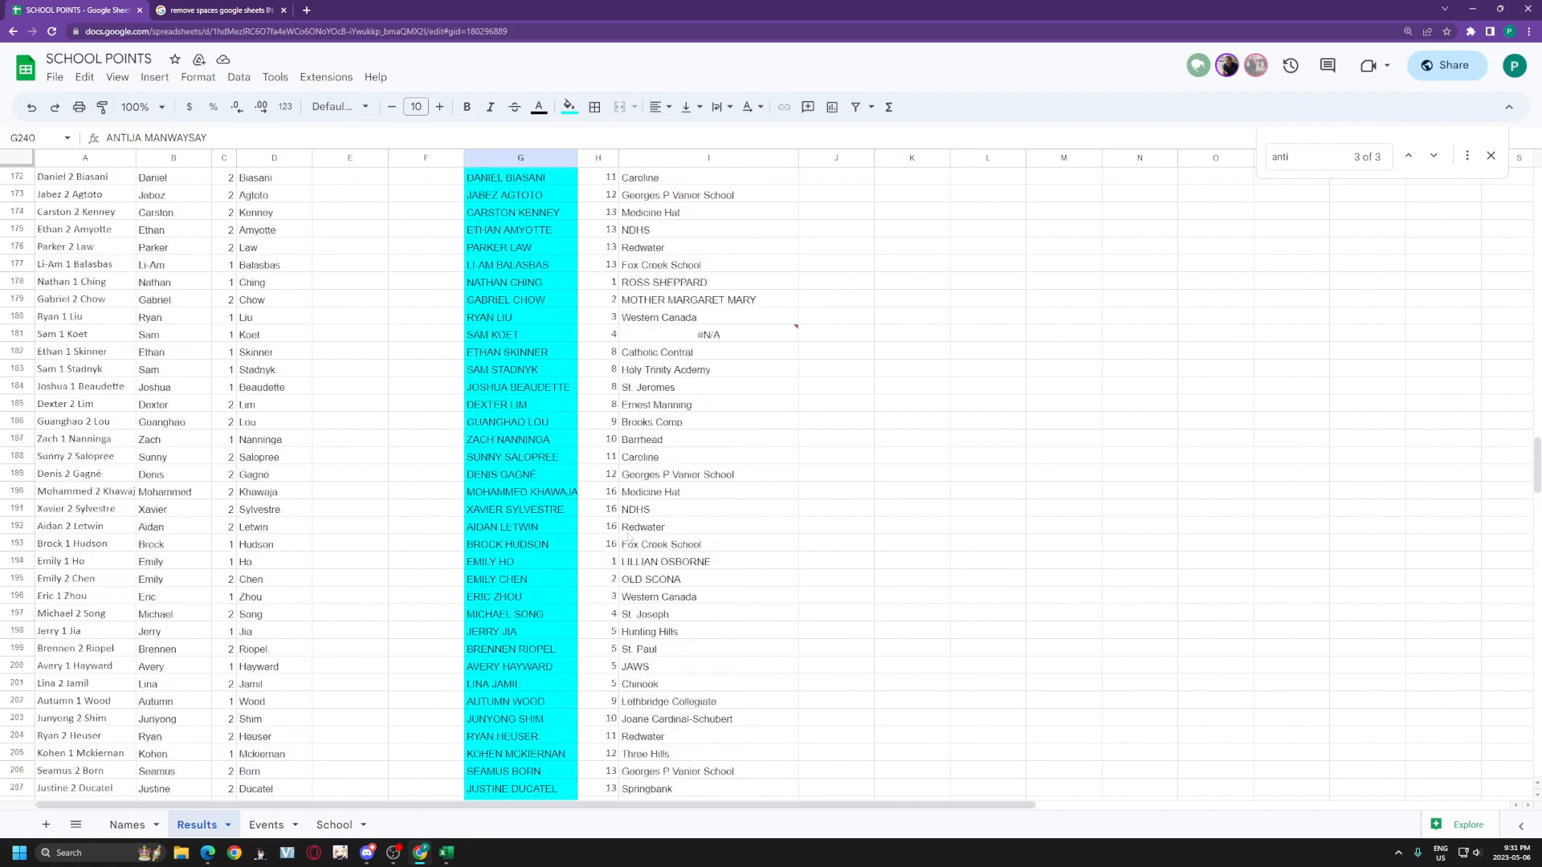
scroll(627, 537, "up", 5)
left_click(494, 615)
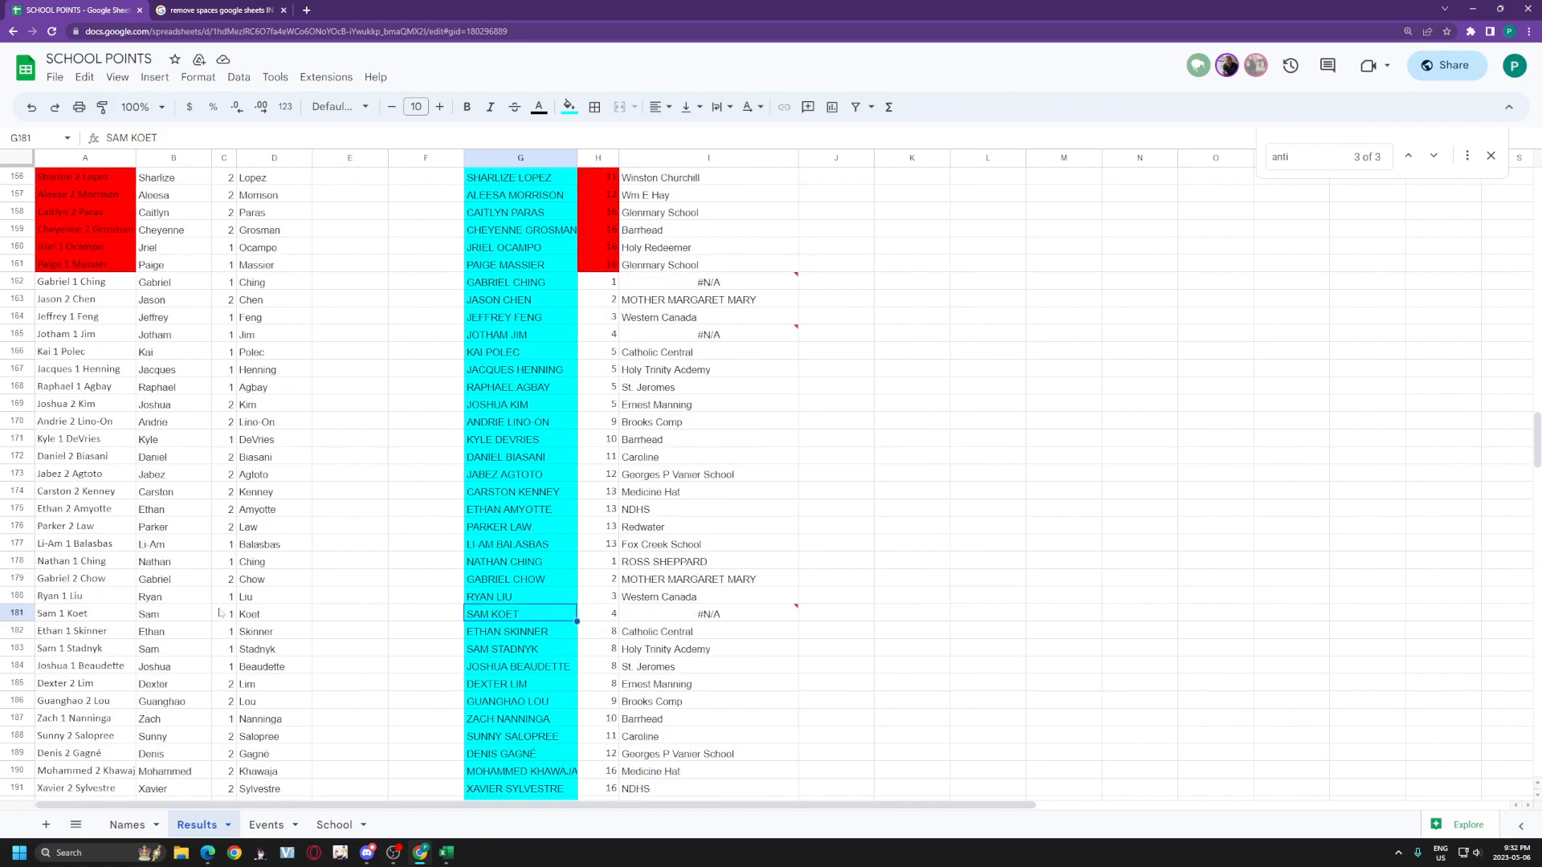
key("ctrl+f")
type("sam")
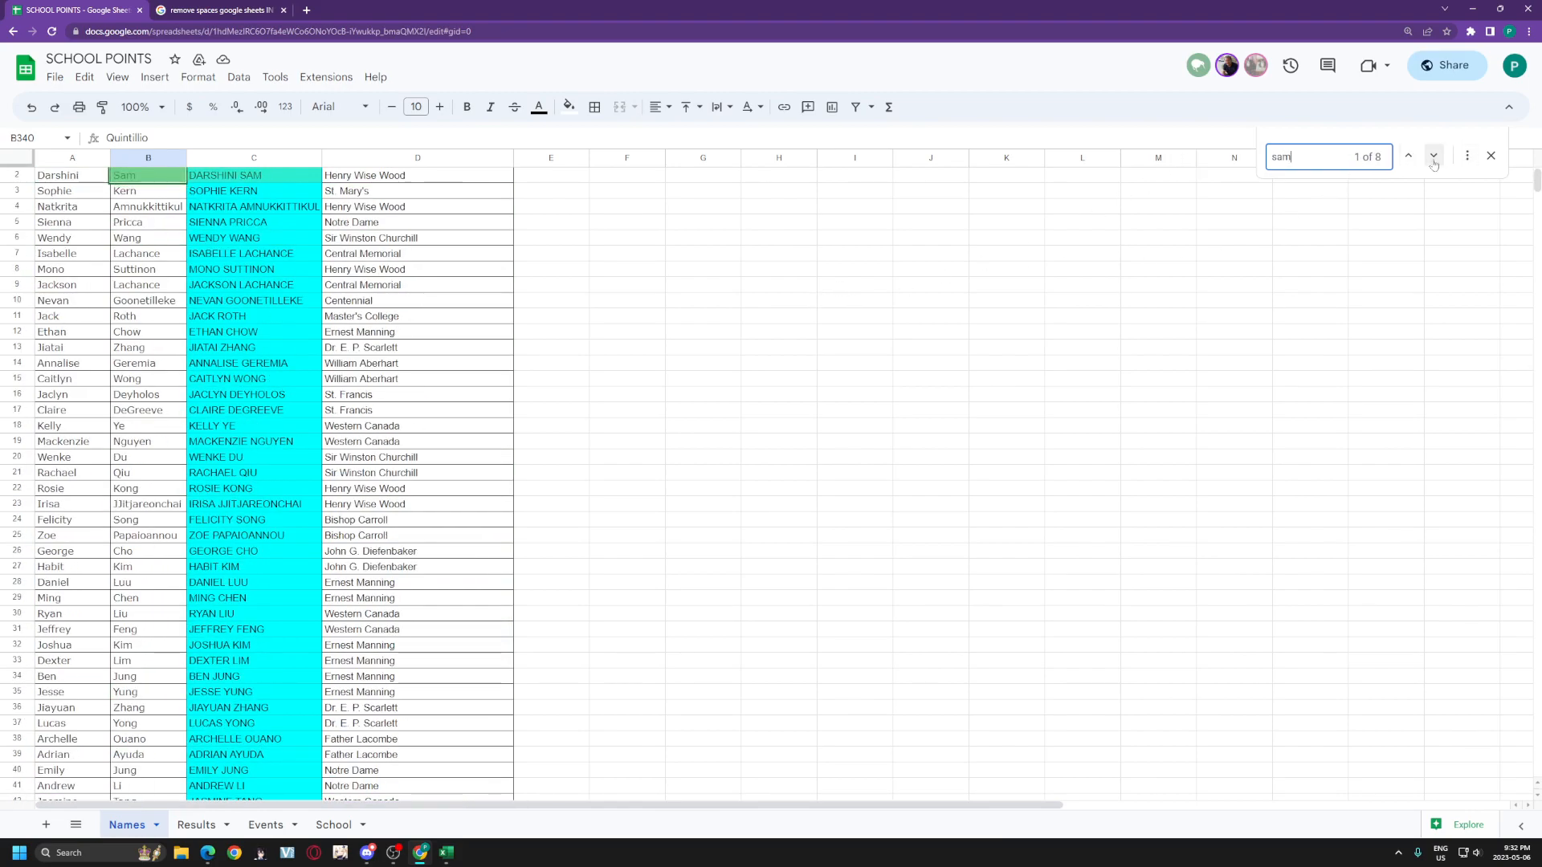
key("BackSpace")
key("BackSpace")
key("BackSpace")
type("koet")
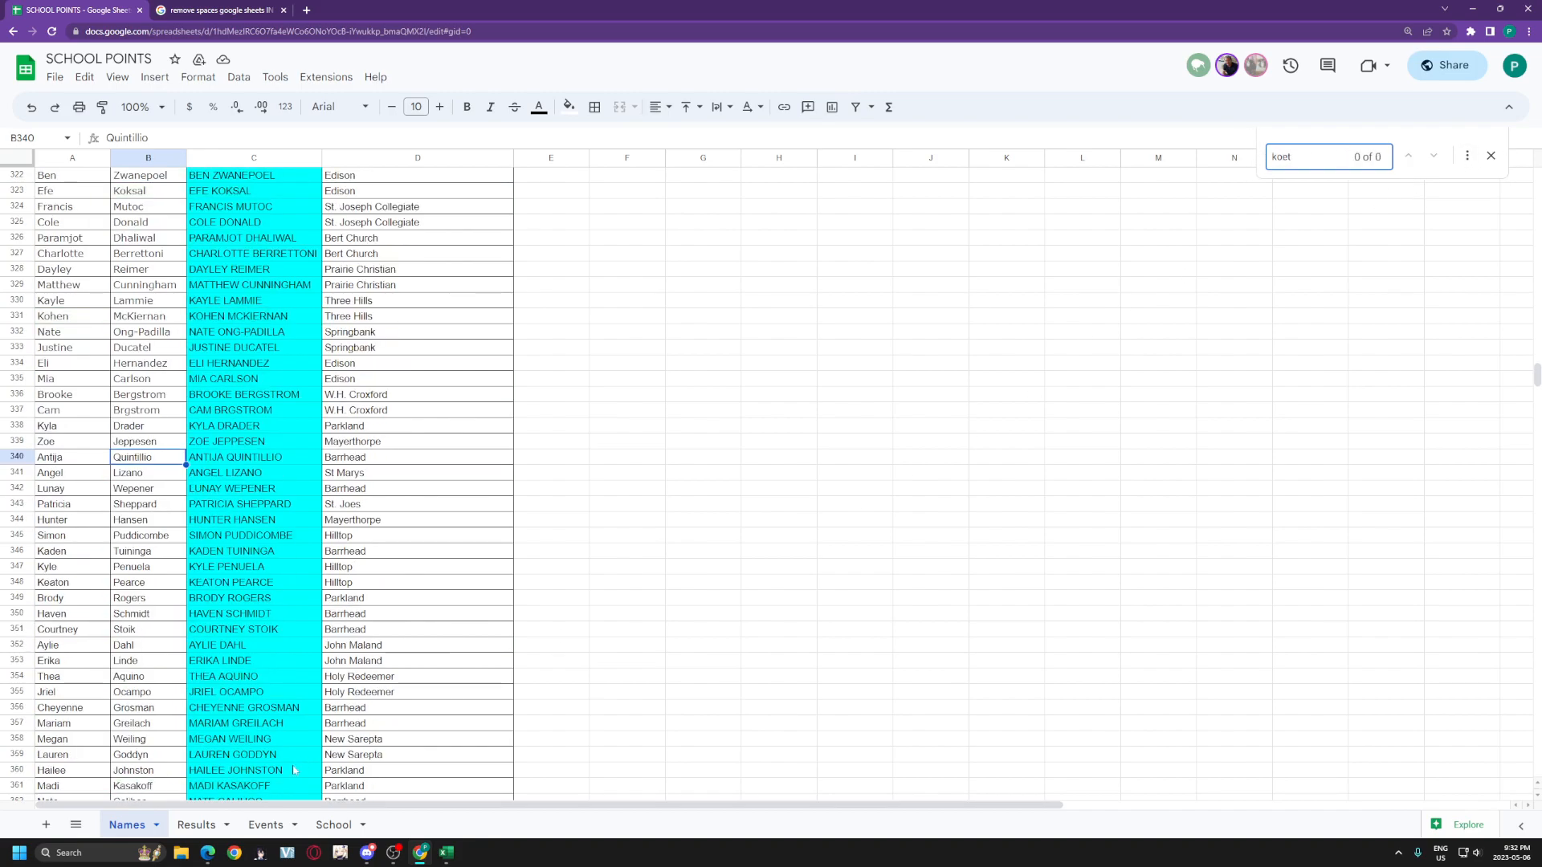
Step: Look up Jotham from Results row 165 on the Names sheet, finding no match
left_click(197, 826)
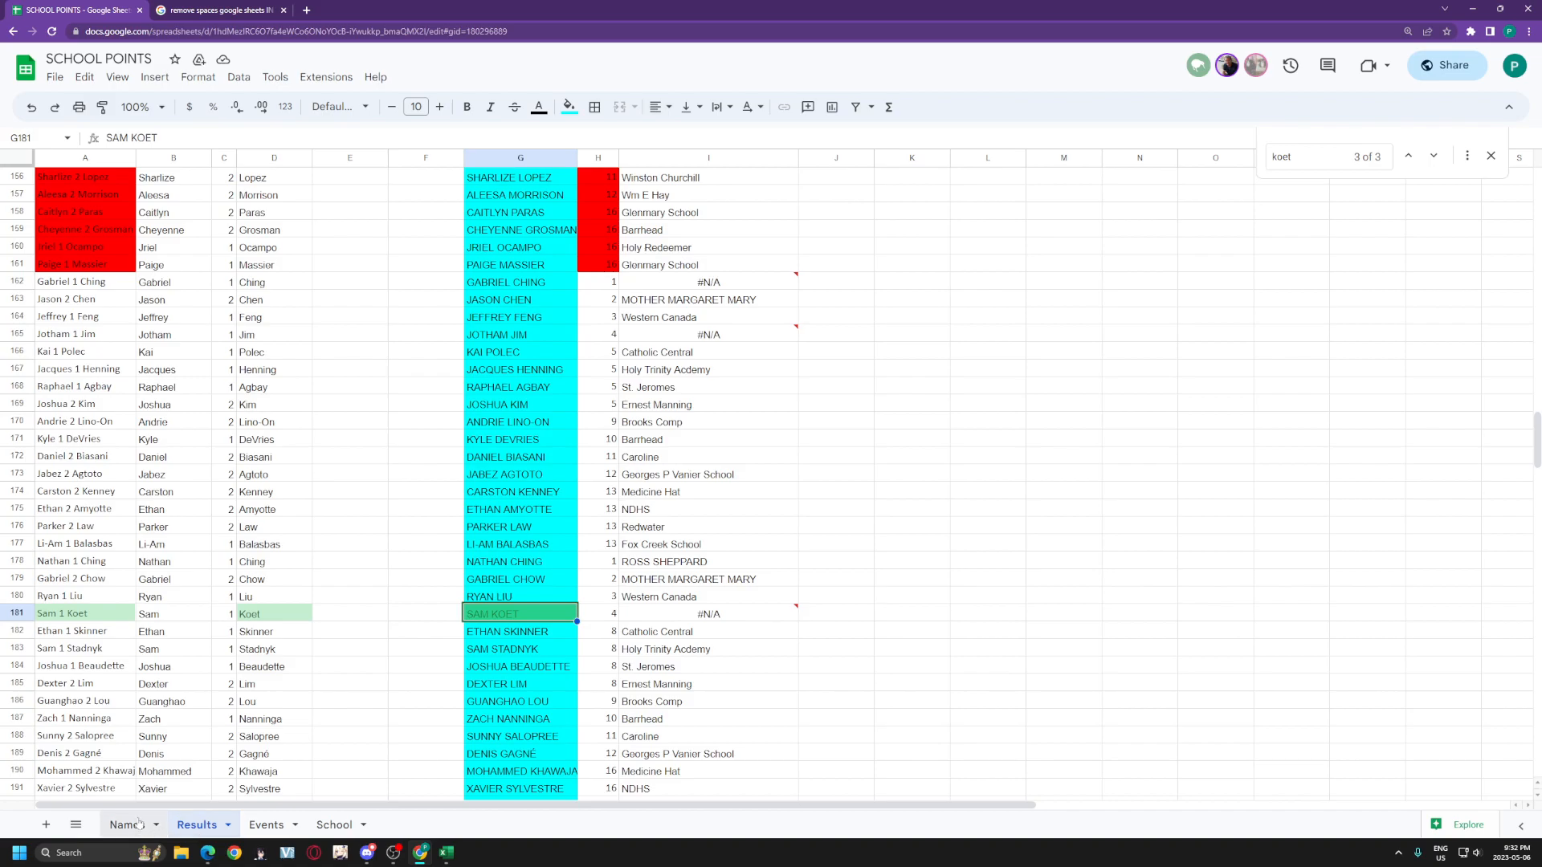
left_click(477, 339)
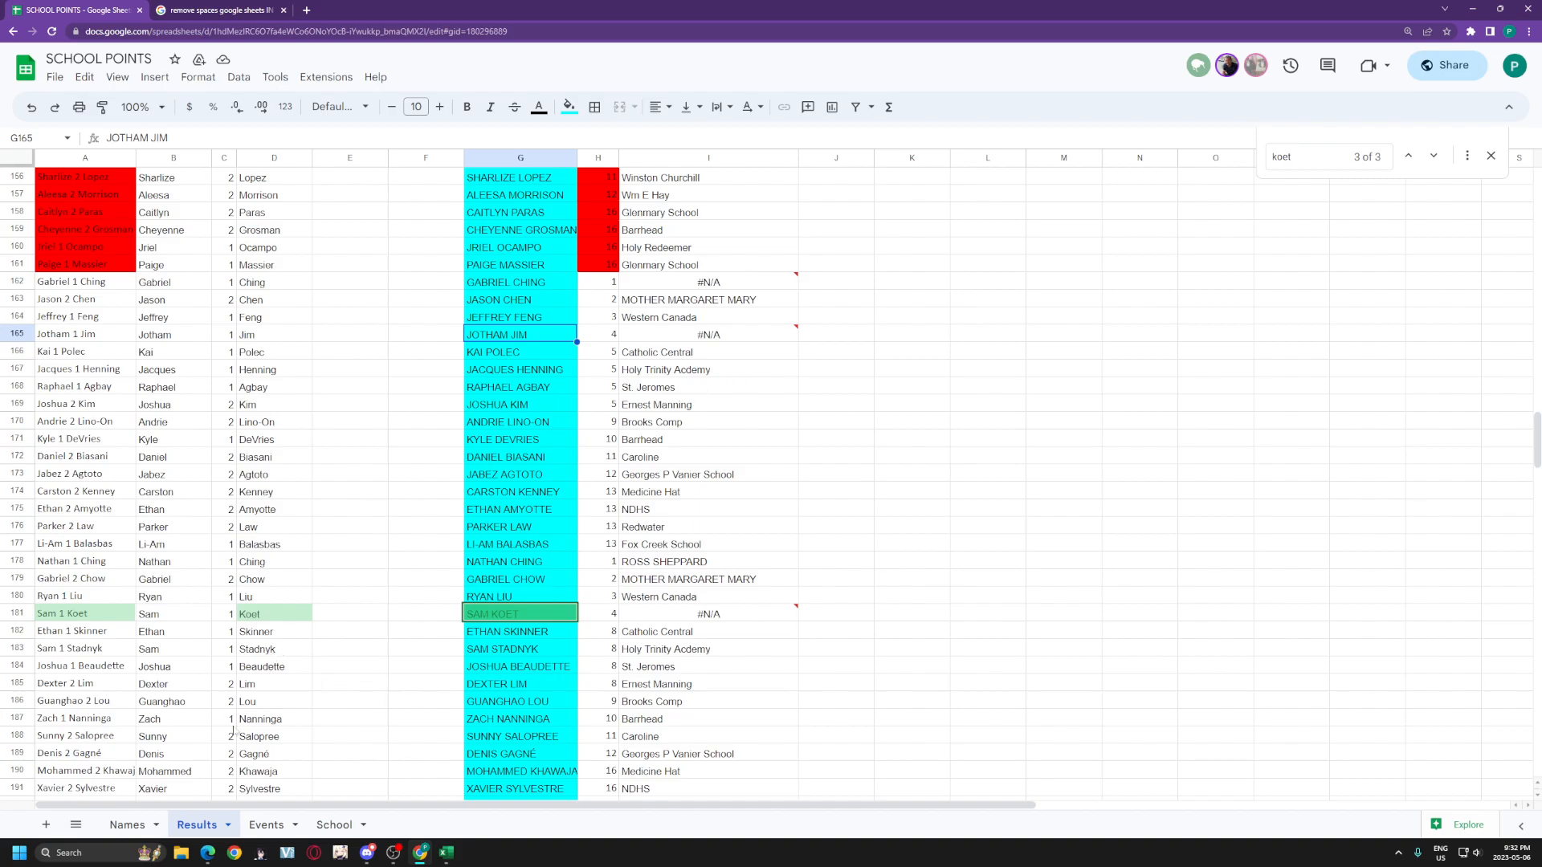
left_click(127, 824)
key("ctrl+f")
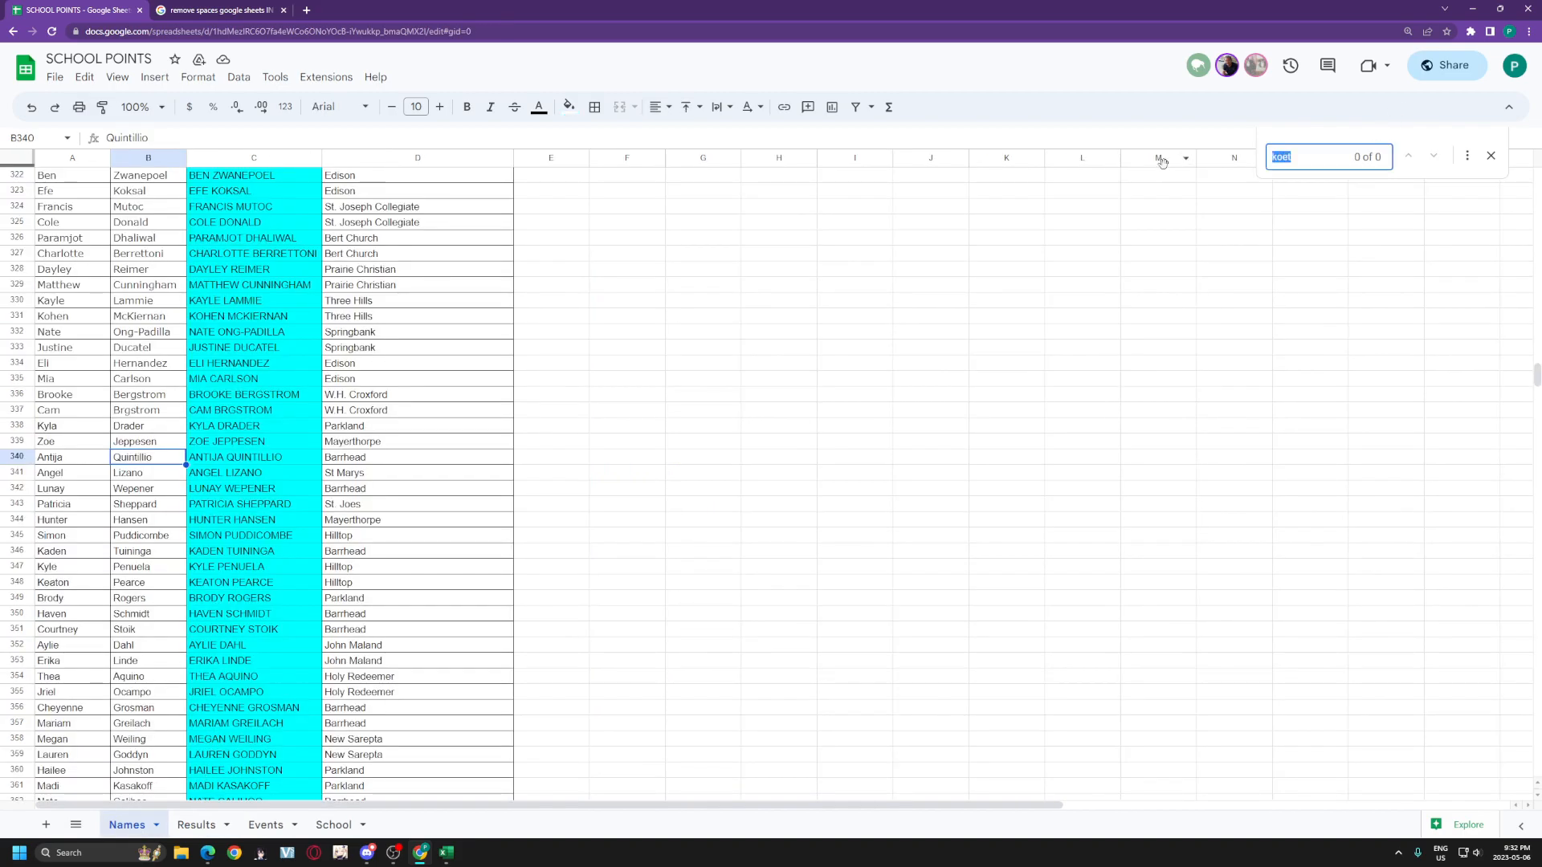
type("jotham")
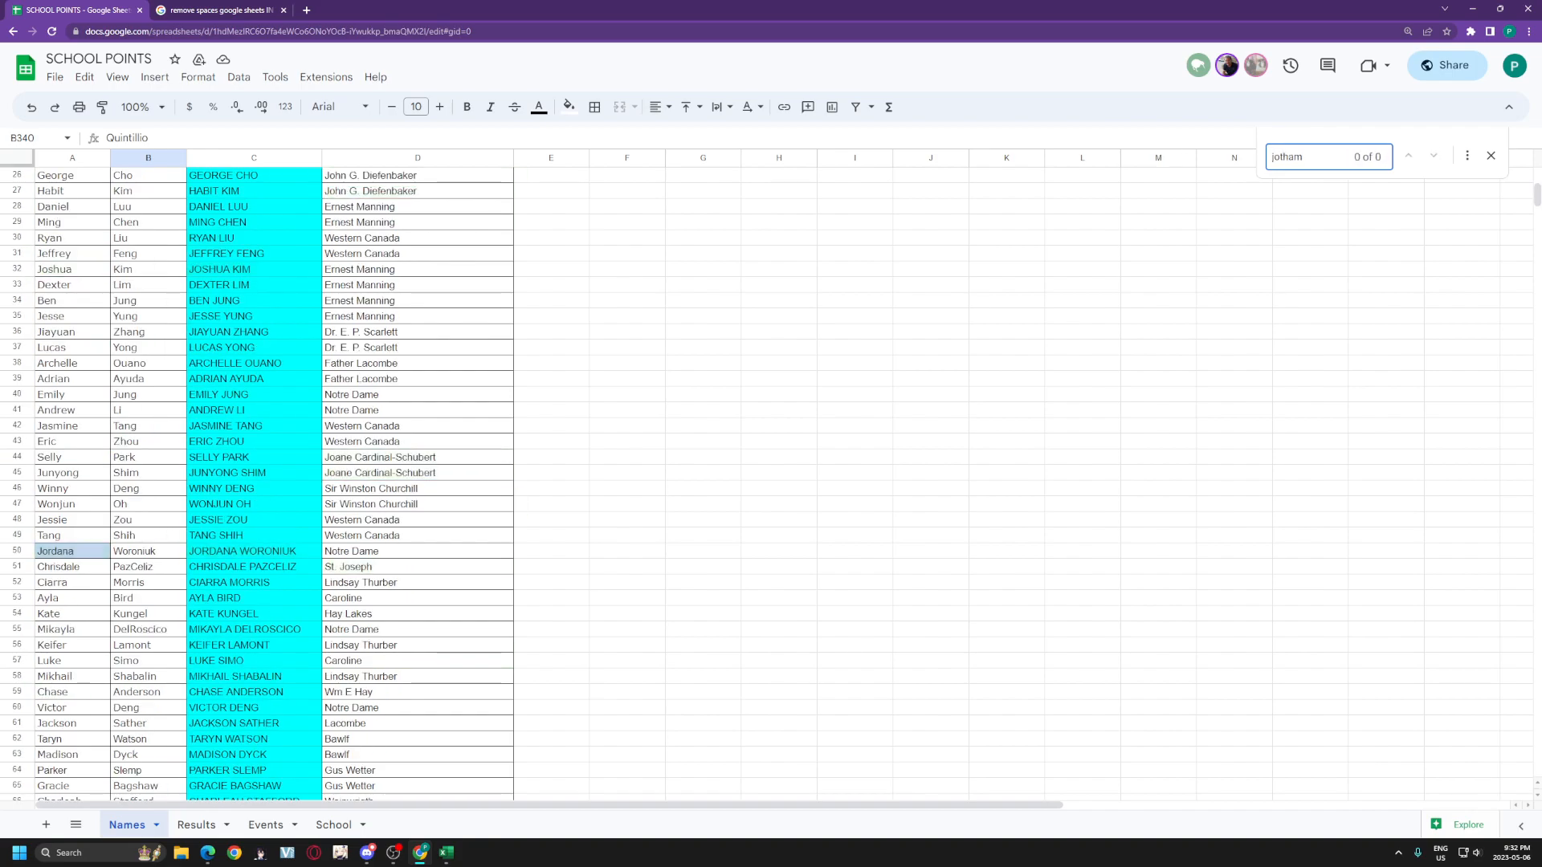
left_click(196, 824)
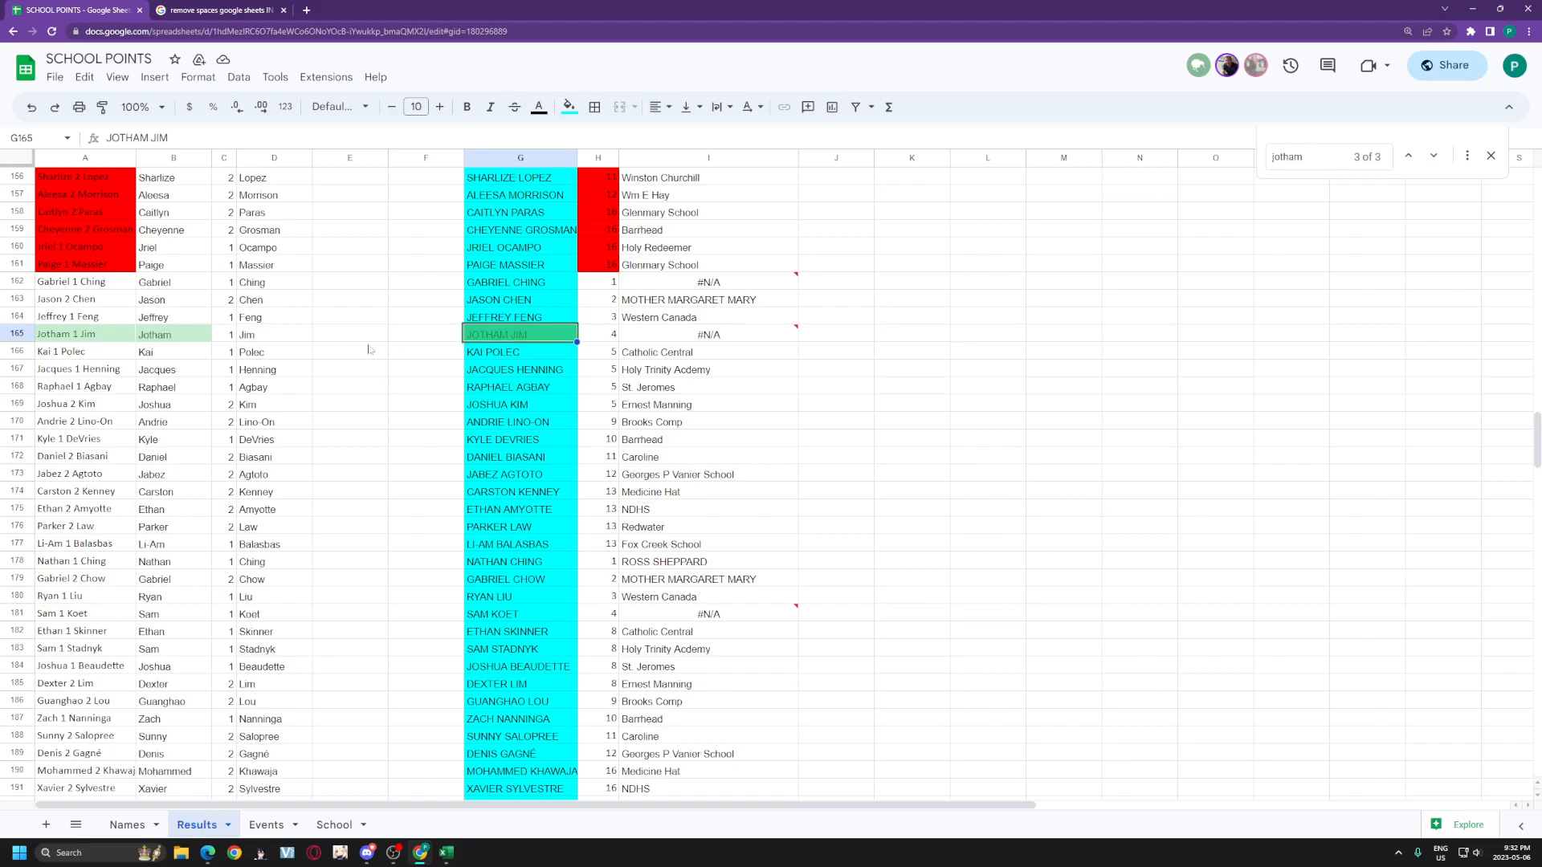
left_click(193, 334)
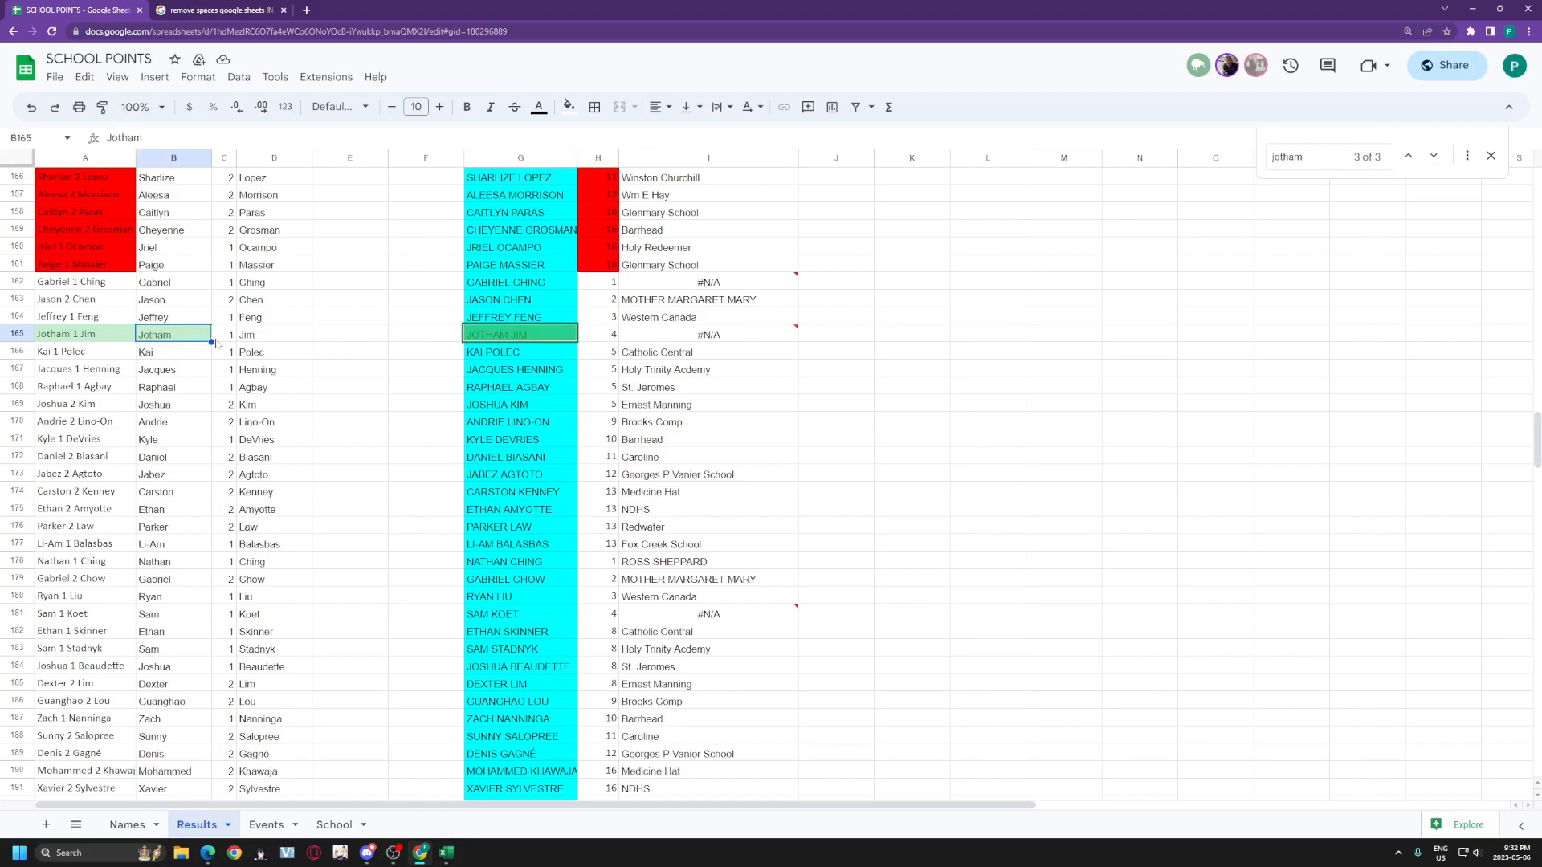
left_click(137, 824)
left_click_drag(1318, 157, 1214, 167)
type("Jotham")
Step: Copy Gabriel's first name from Results cell B162
left_click(196, 827)
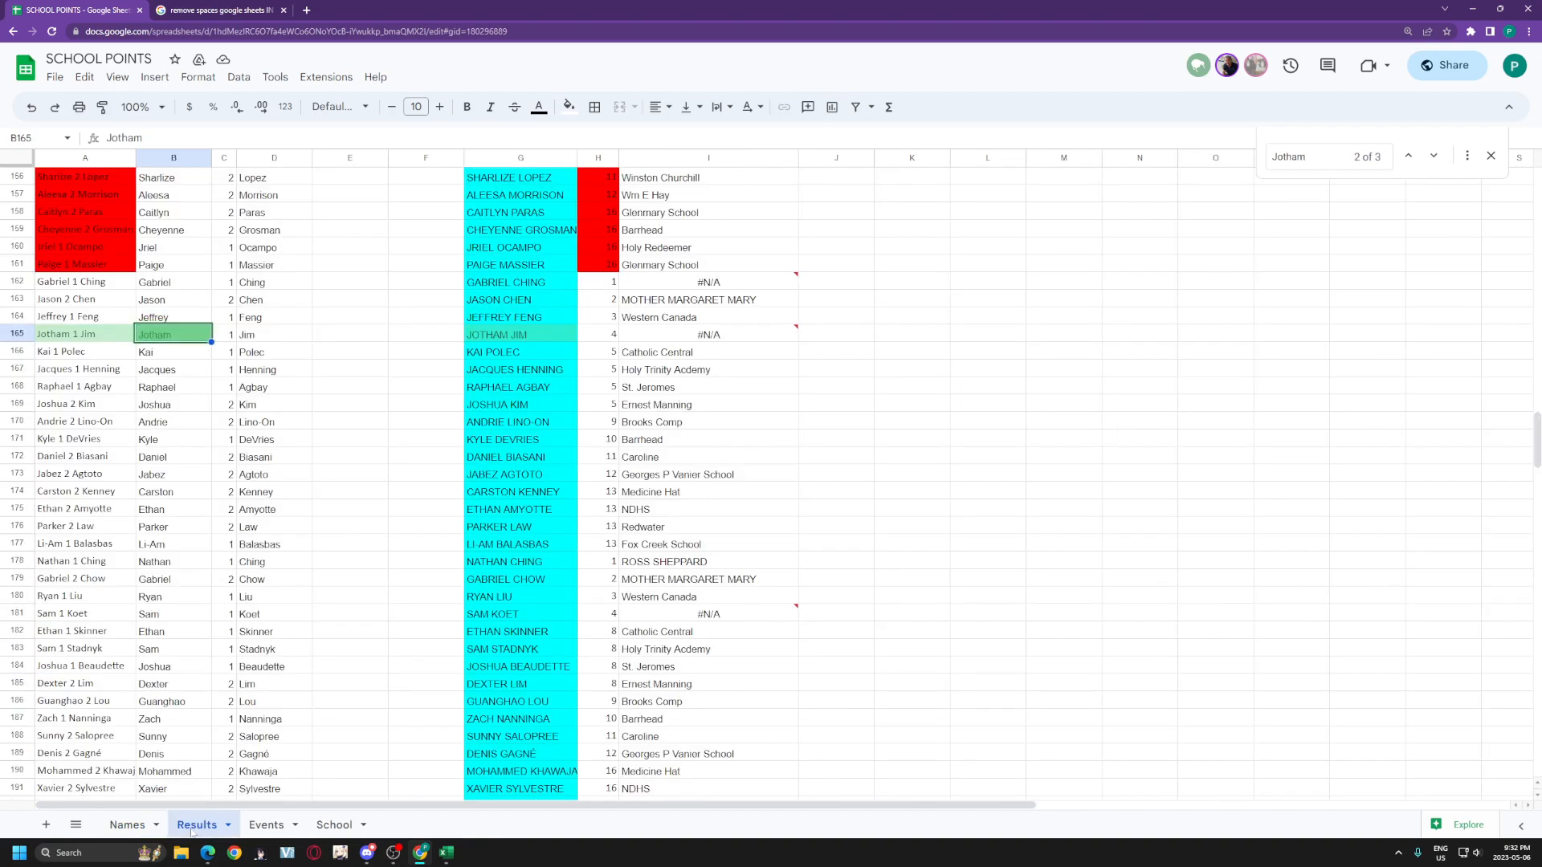
scroll(648, 533, "up", 3)
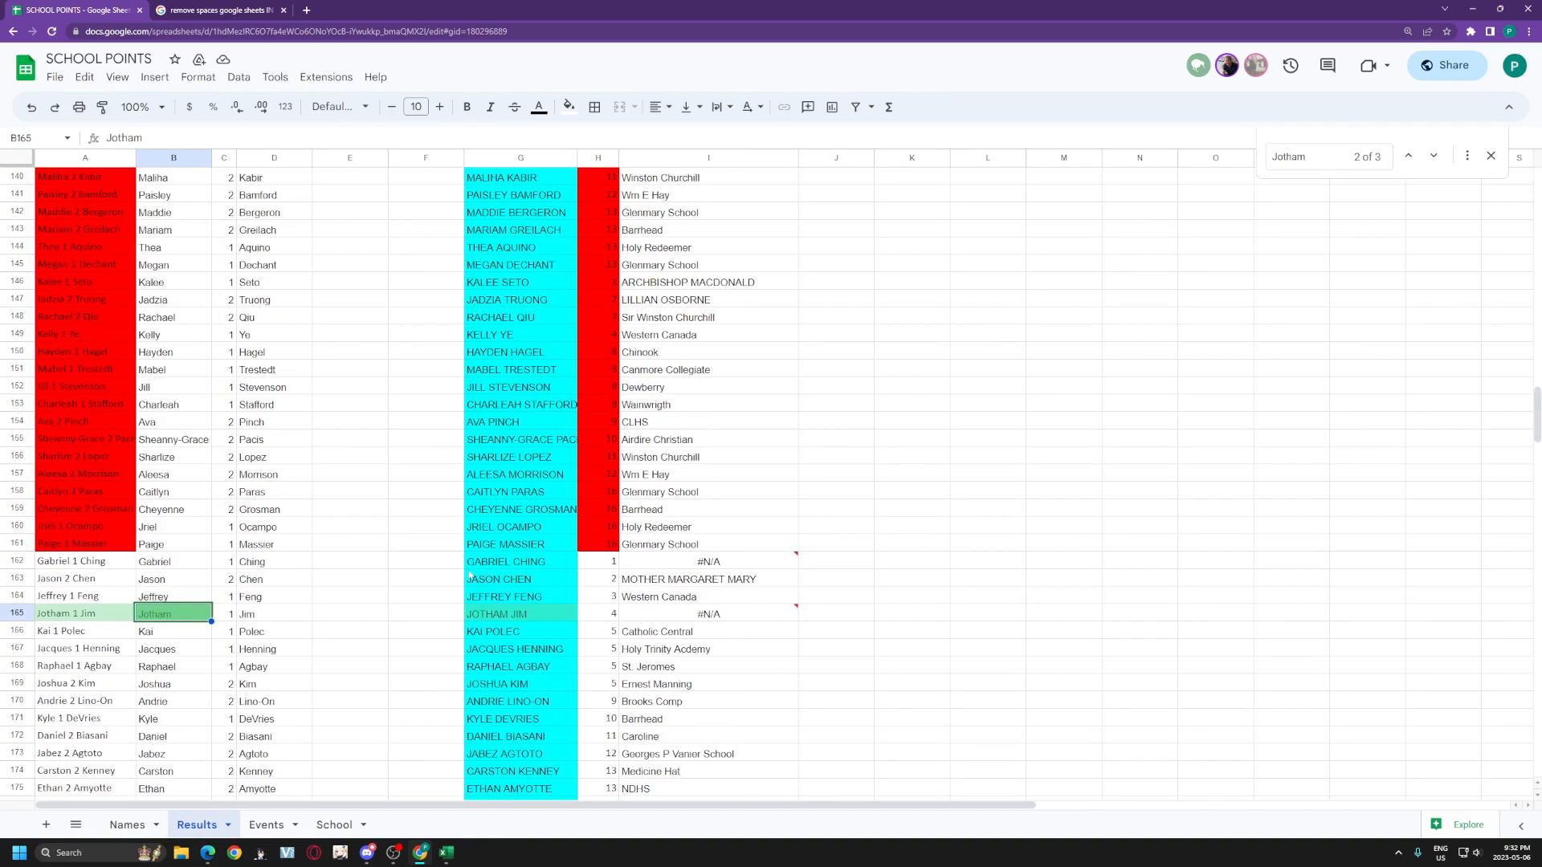
left_click(155, 567)
key("ctrl+c")
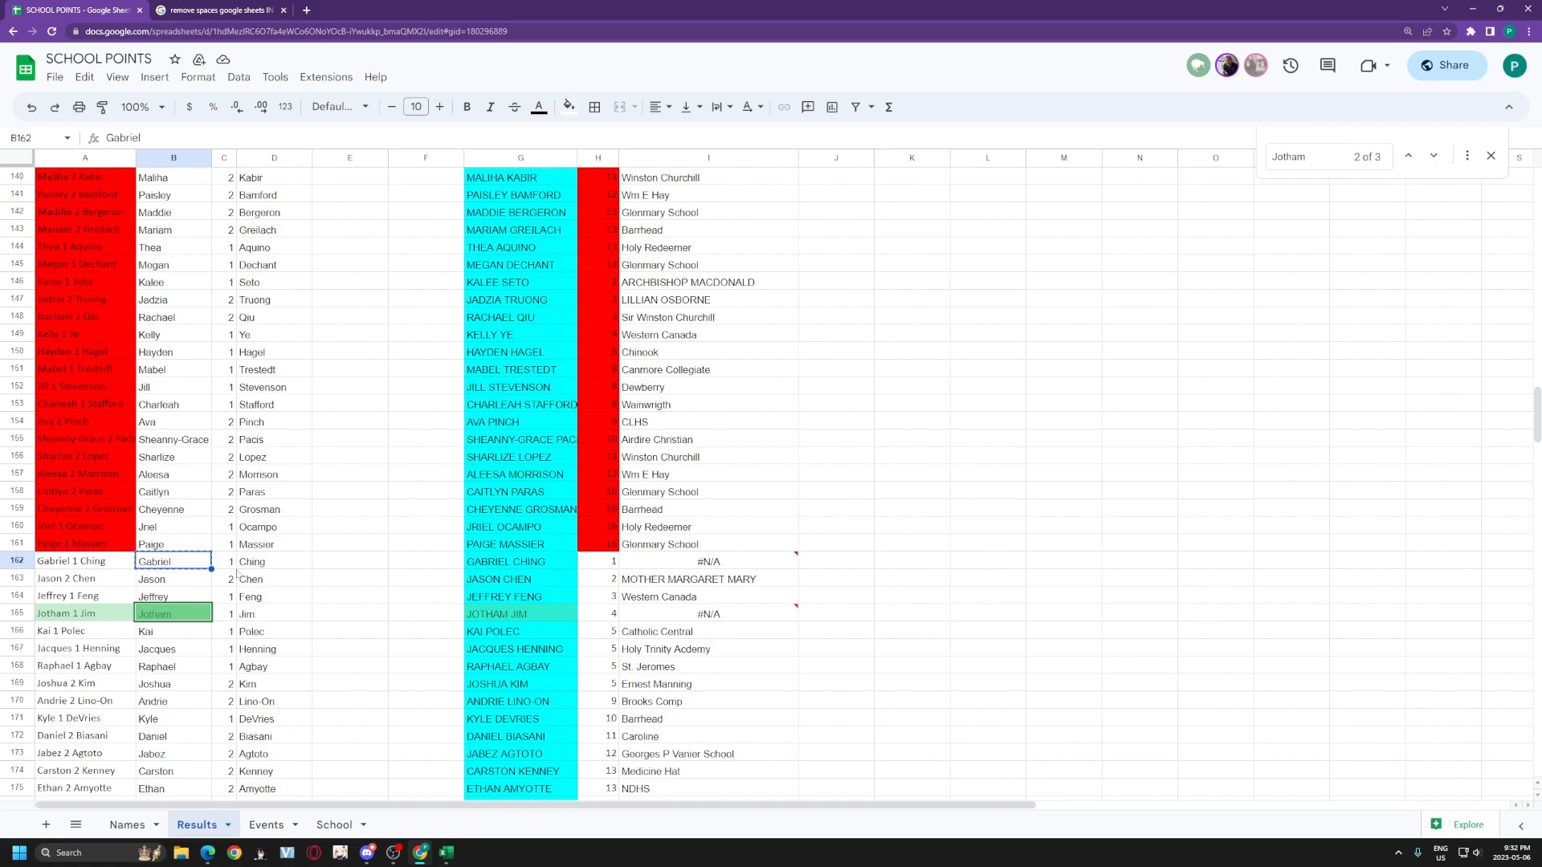
left_click(127, 825)
key("ctrl+f")
key("ctrl+v")
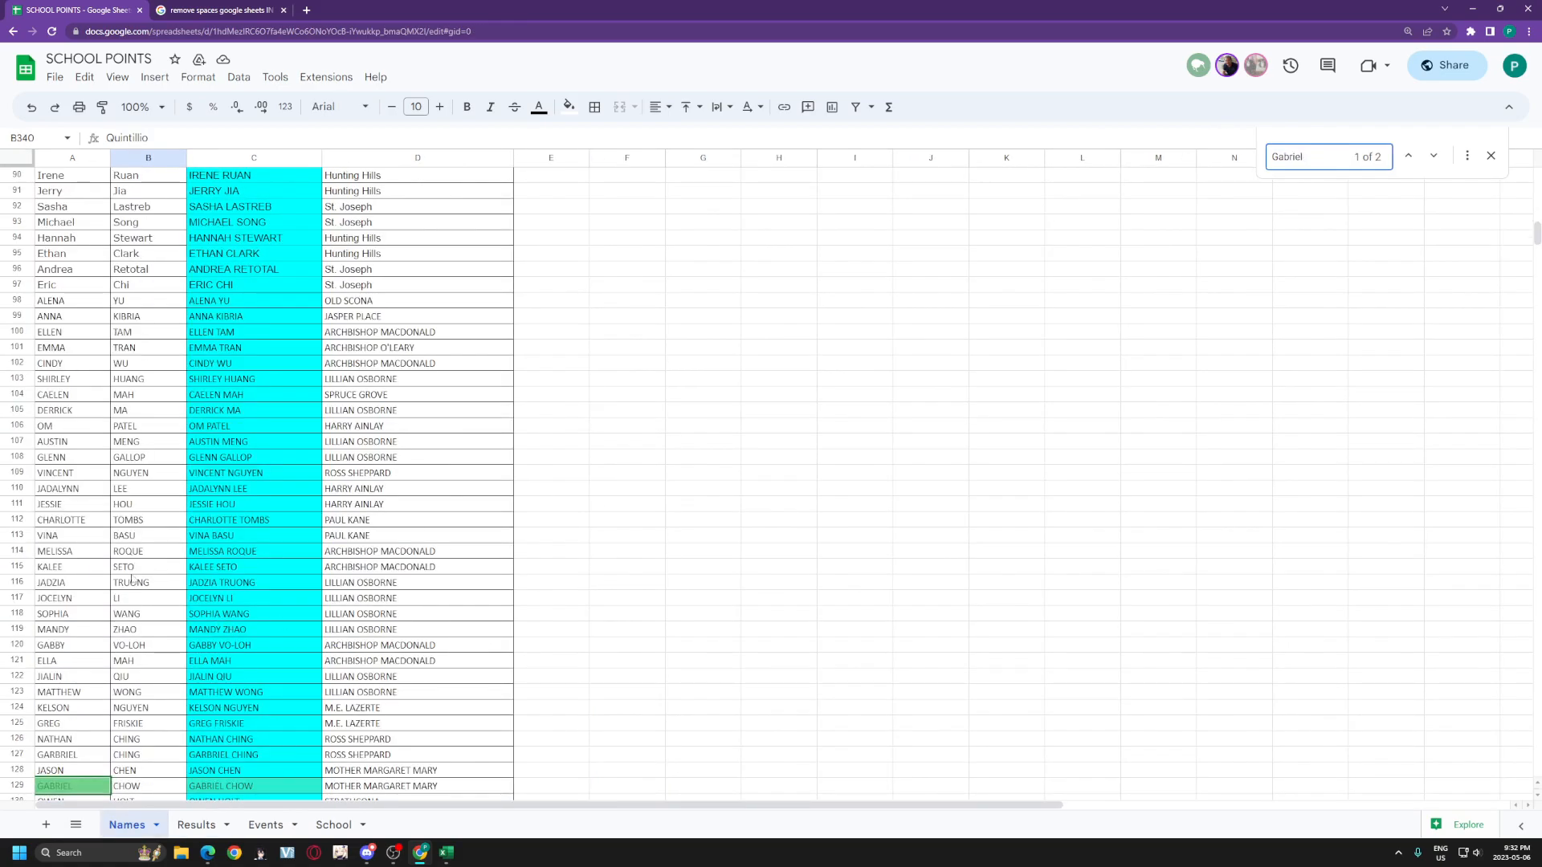
left_click(1432, 155)
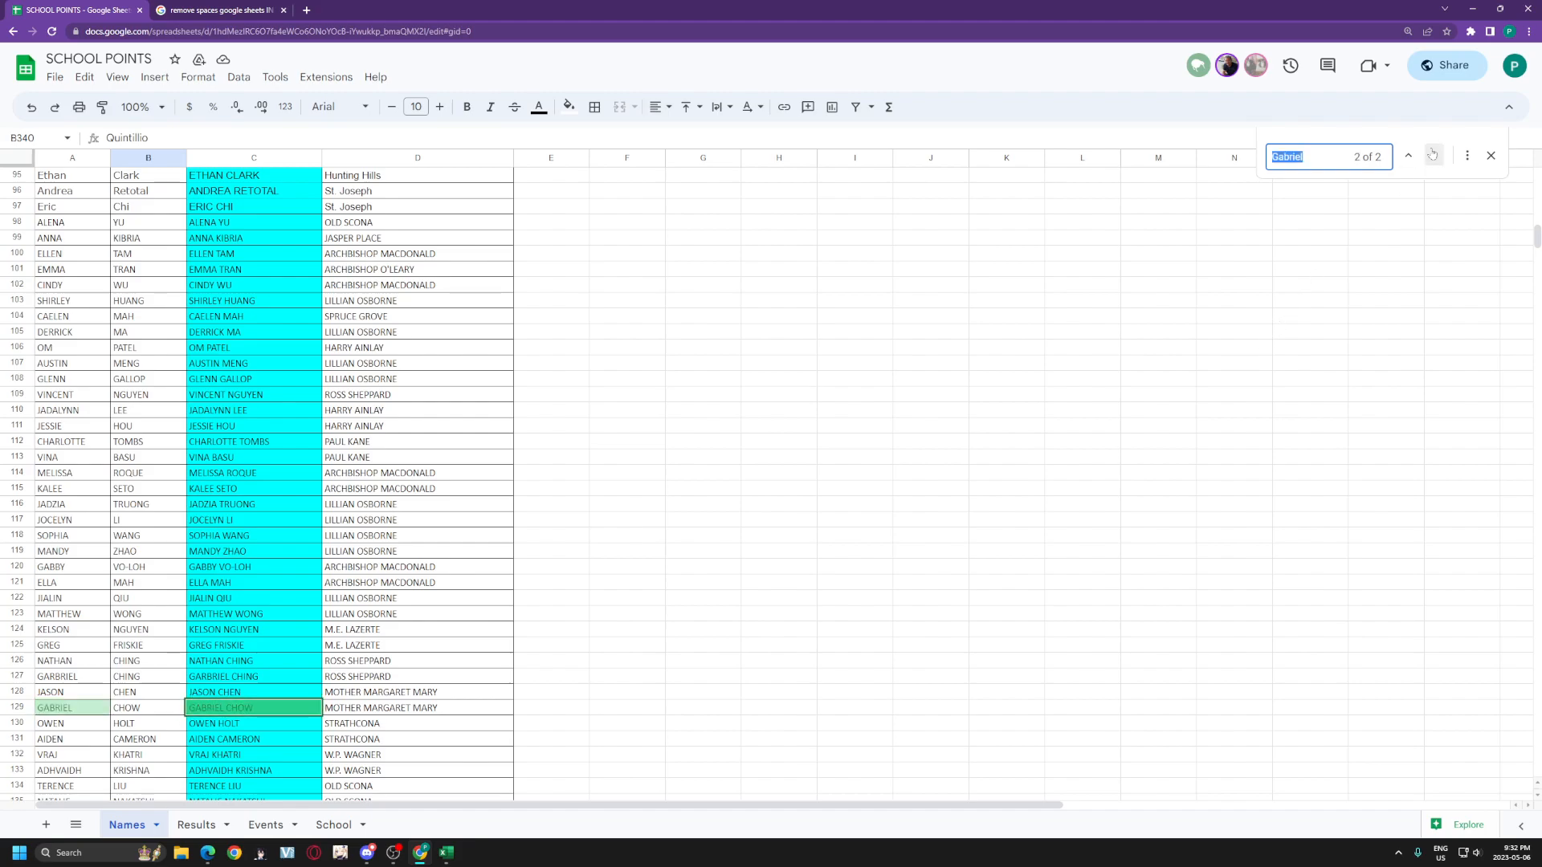
type("chin")
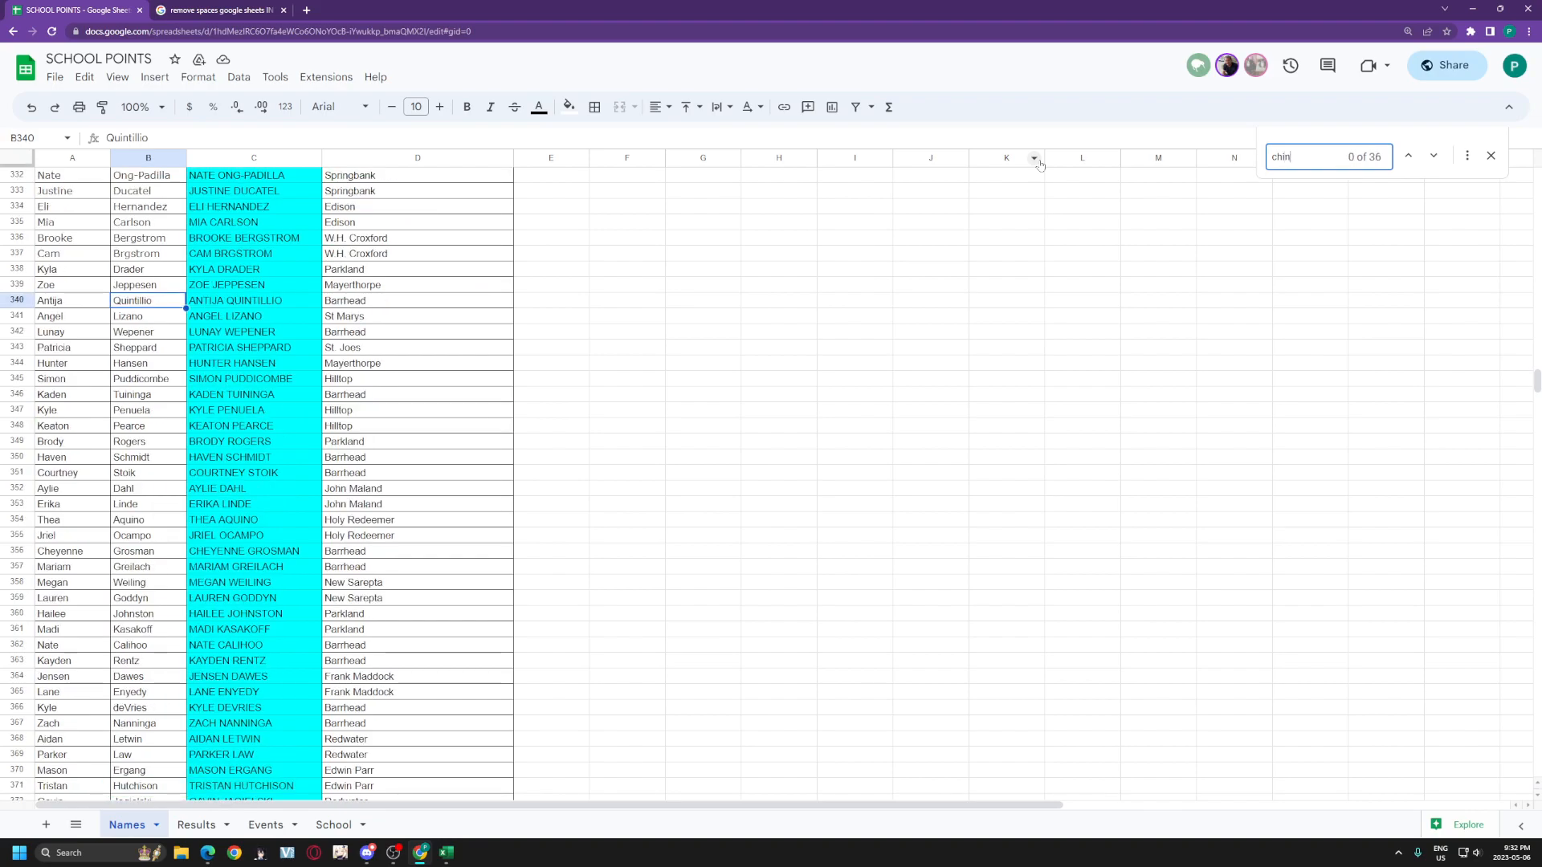
type("g")
scroll(153, 327, "up", 1)
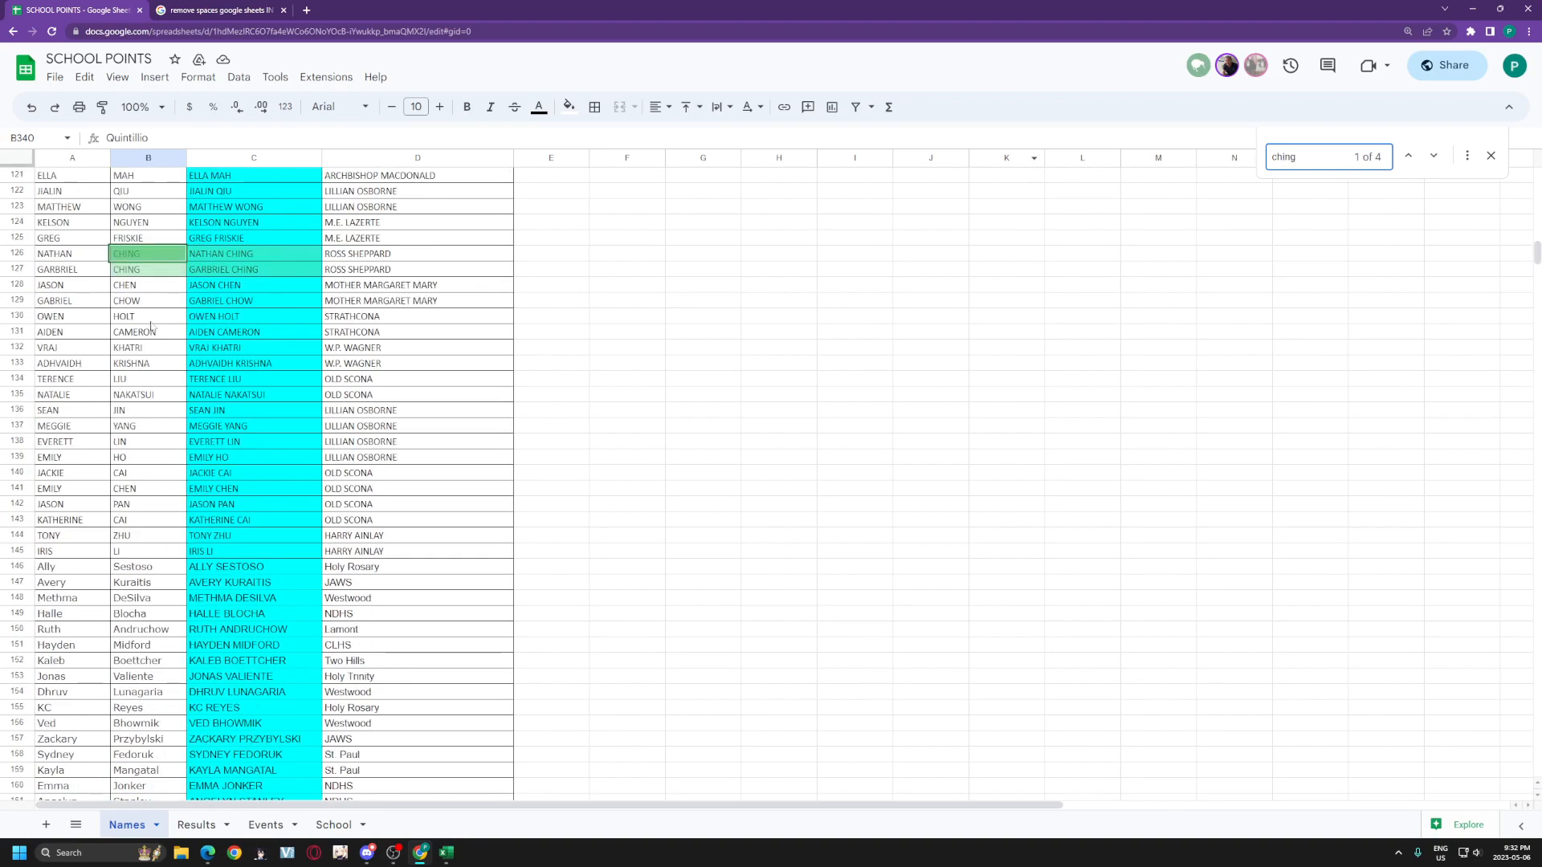
left_click(71, 270)
left_click(266, 825)
left_click(194, 827)
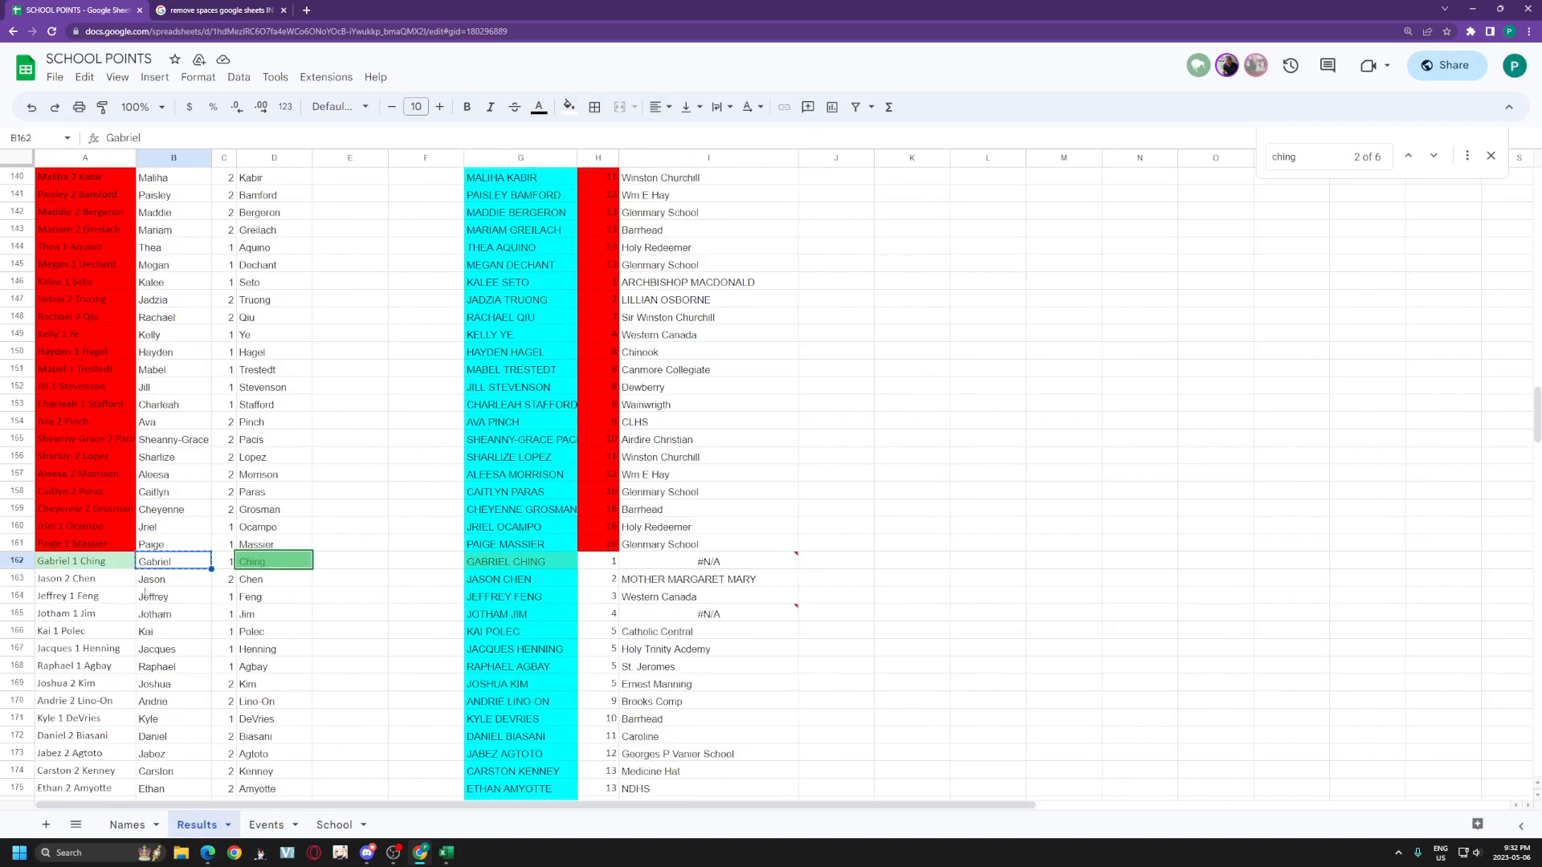
left_click(127, 825)
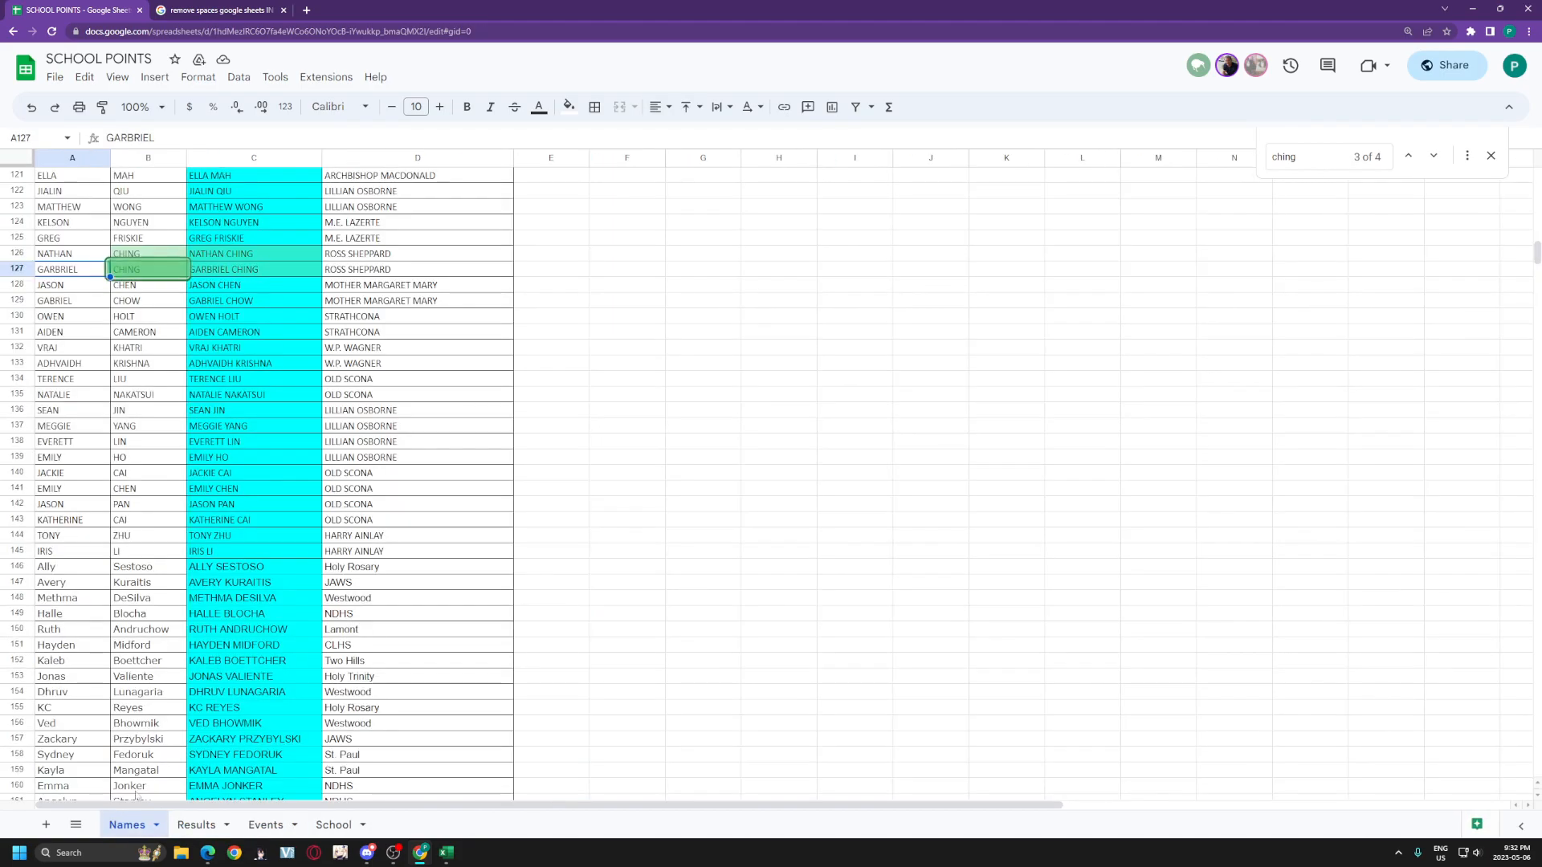
Step: Correct cell A127 from GARBRIEL to Gabriel
left_click_drag(158, 138, 106, 139)
type("Gabriel")
left_click(778, 503)
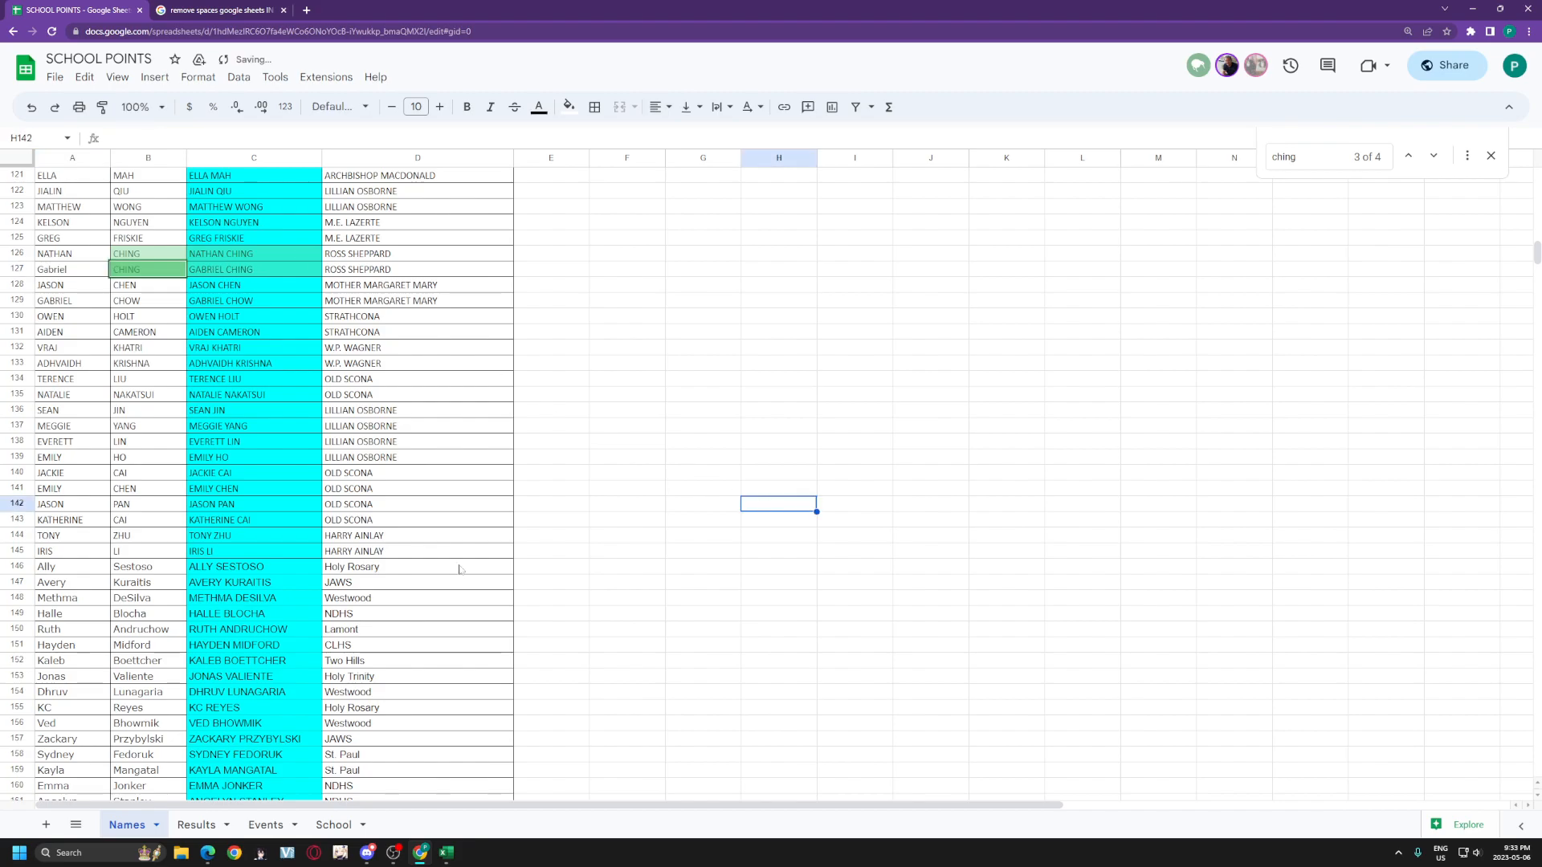
left_click(198, 824)
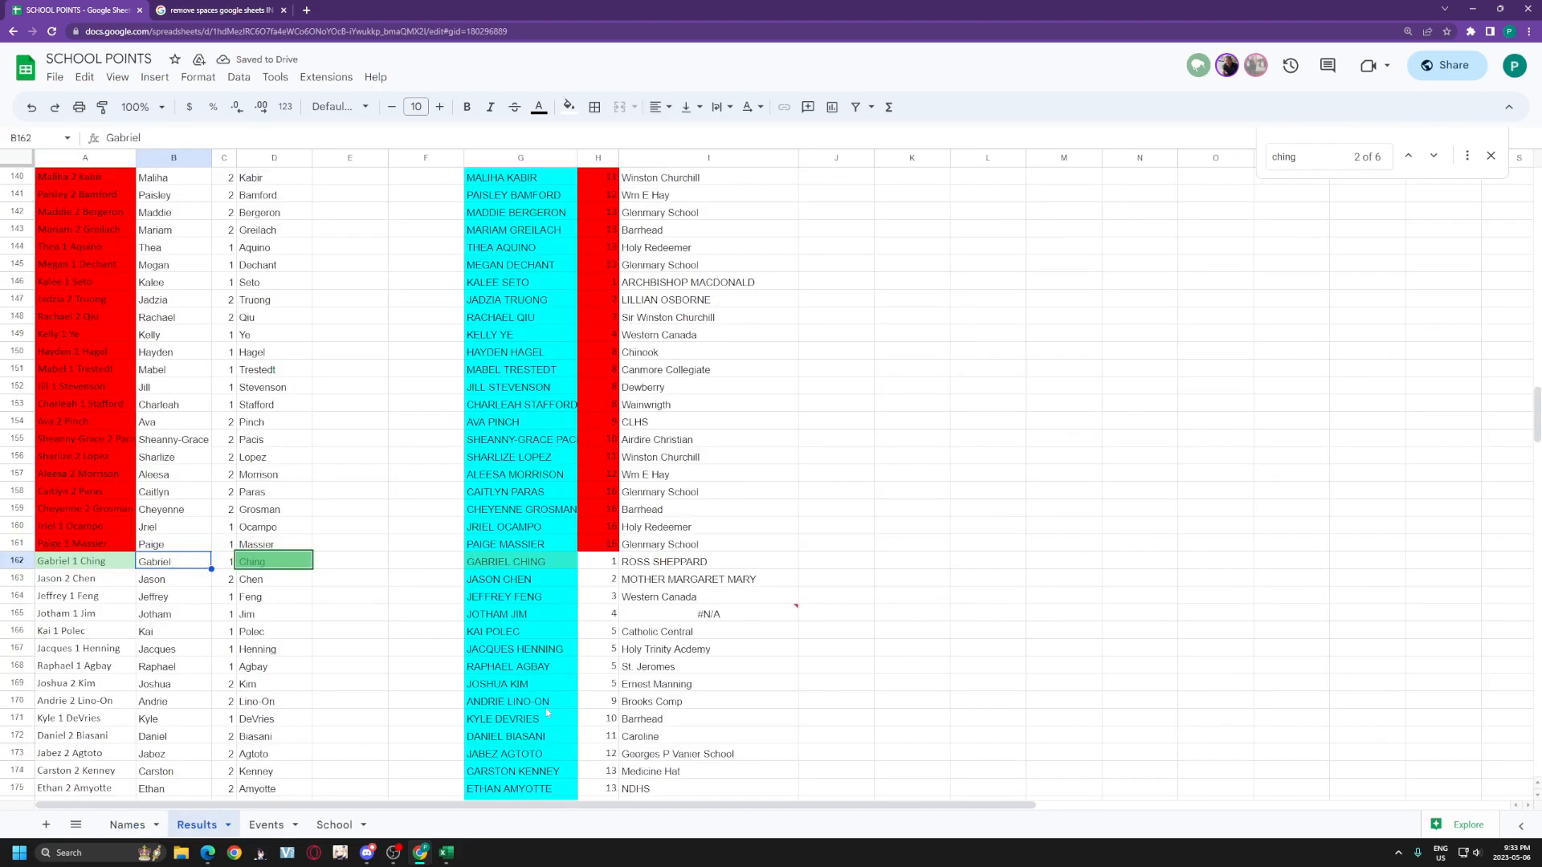
scroll(601, 617, "up", 9)
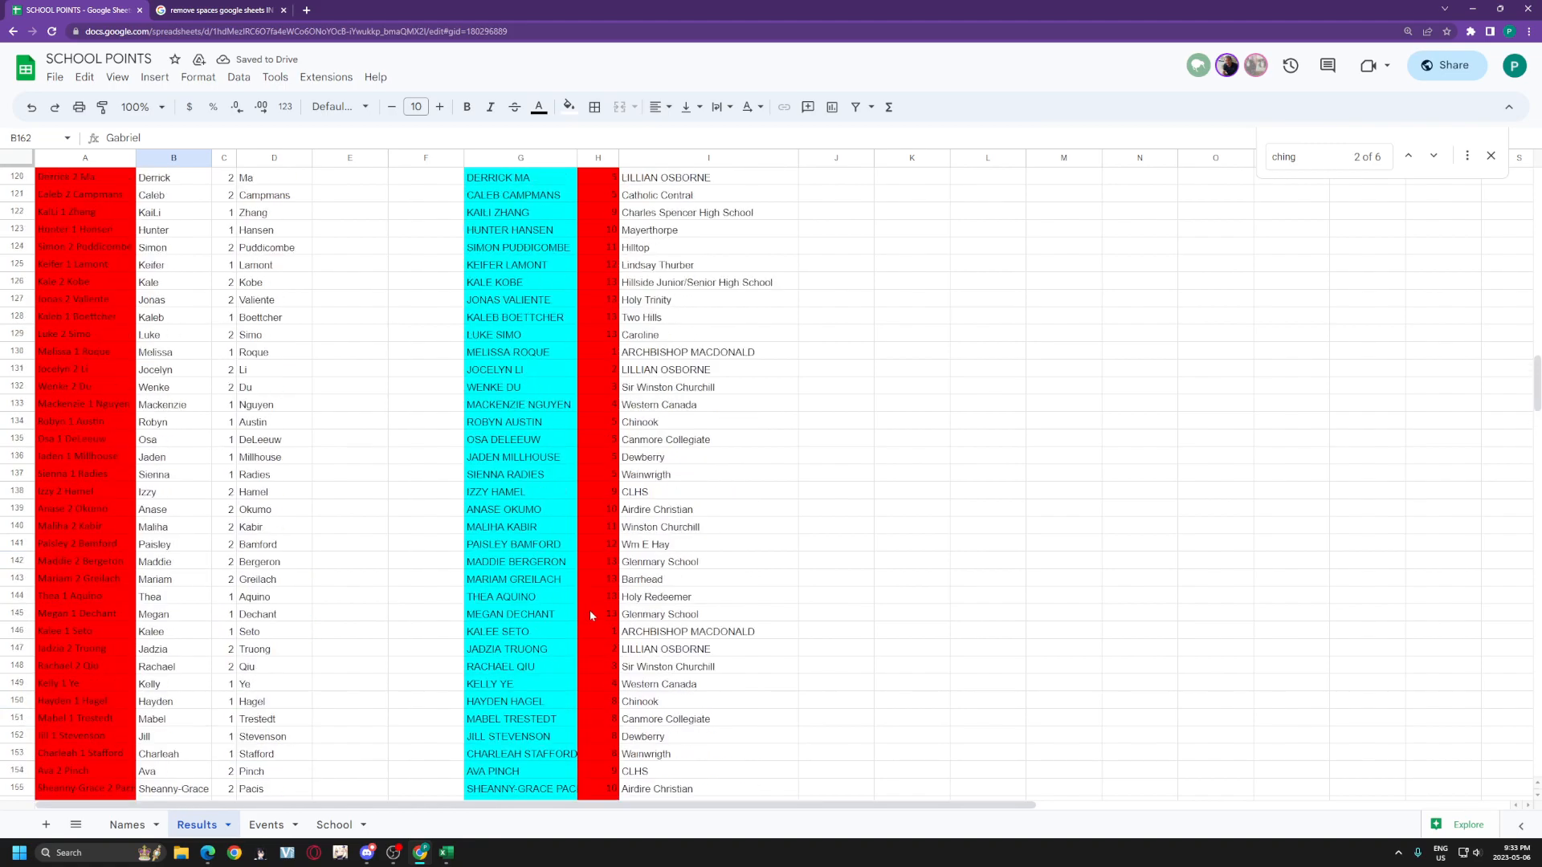
scroll(597, 615, "up", 20)
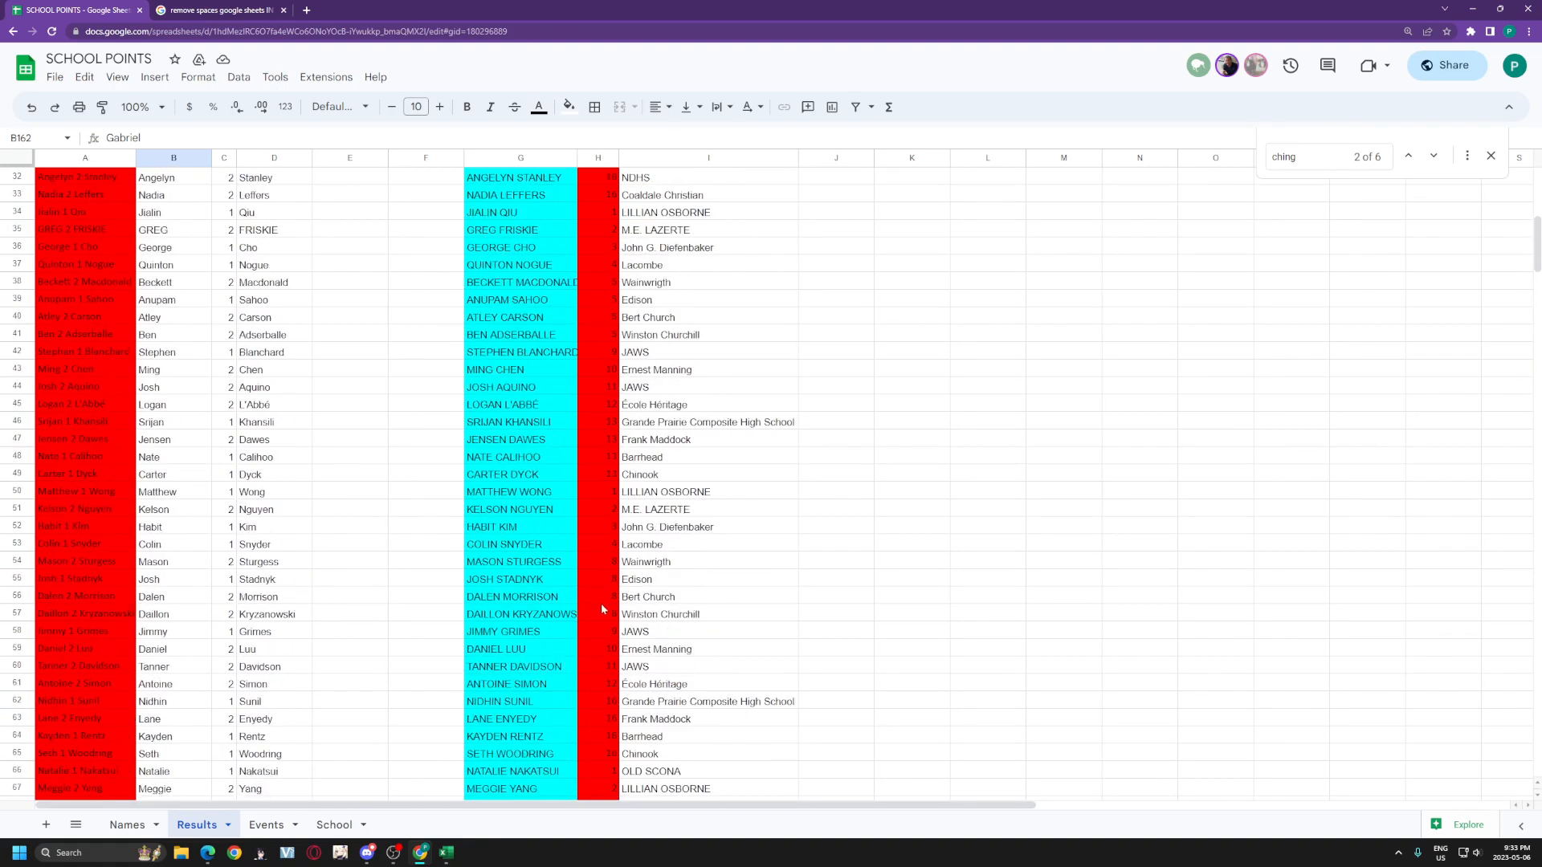
scroll(611, 598, "down", 20)
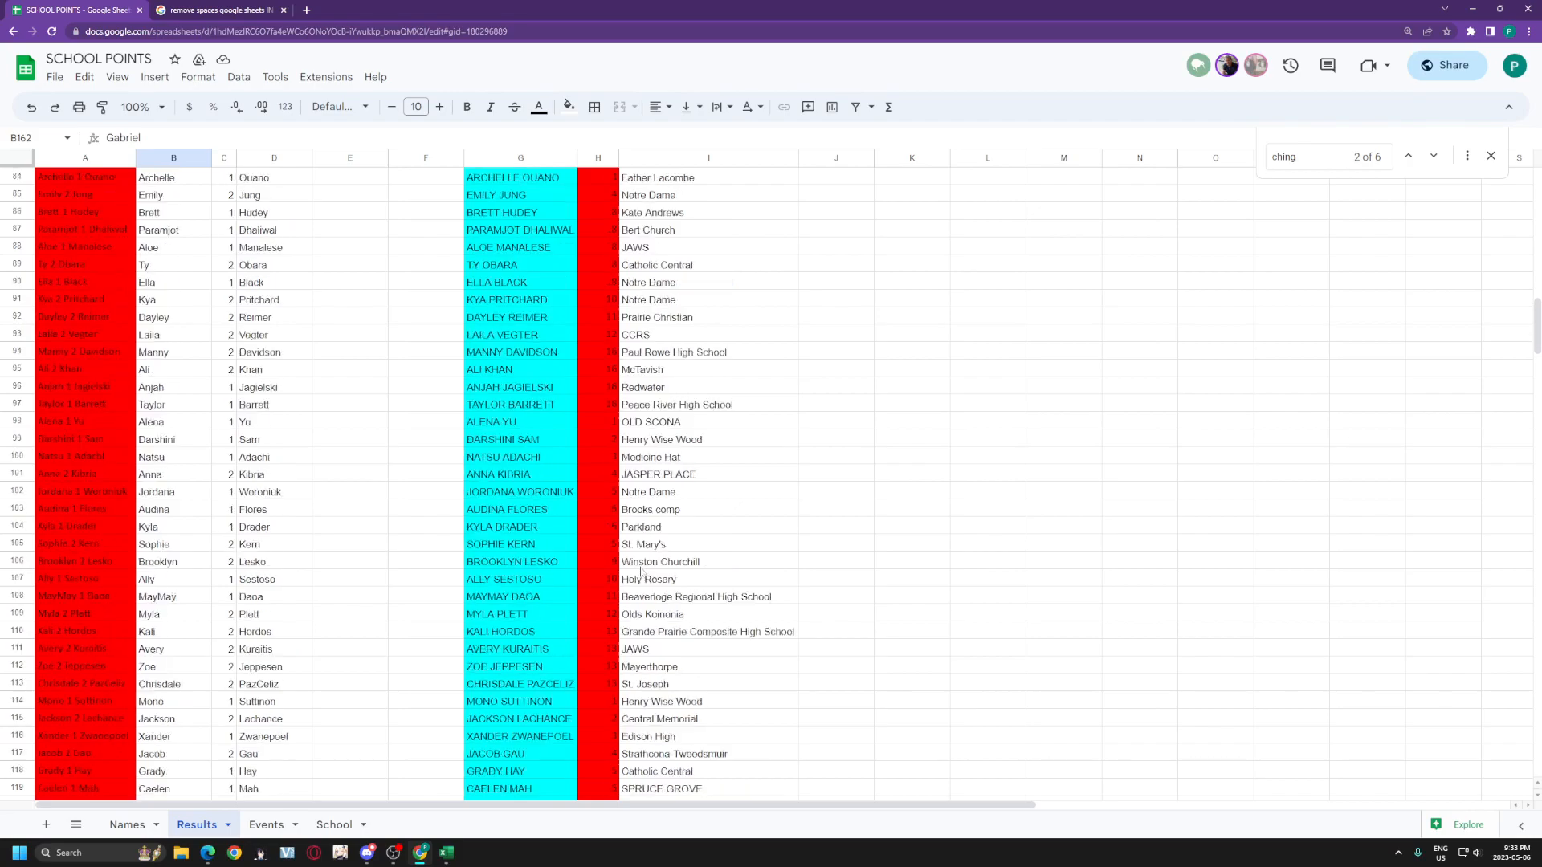
left_click_drag(514, 352, 707, 352)
left_click_drag(516, 634, 707, 631)
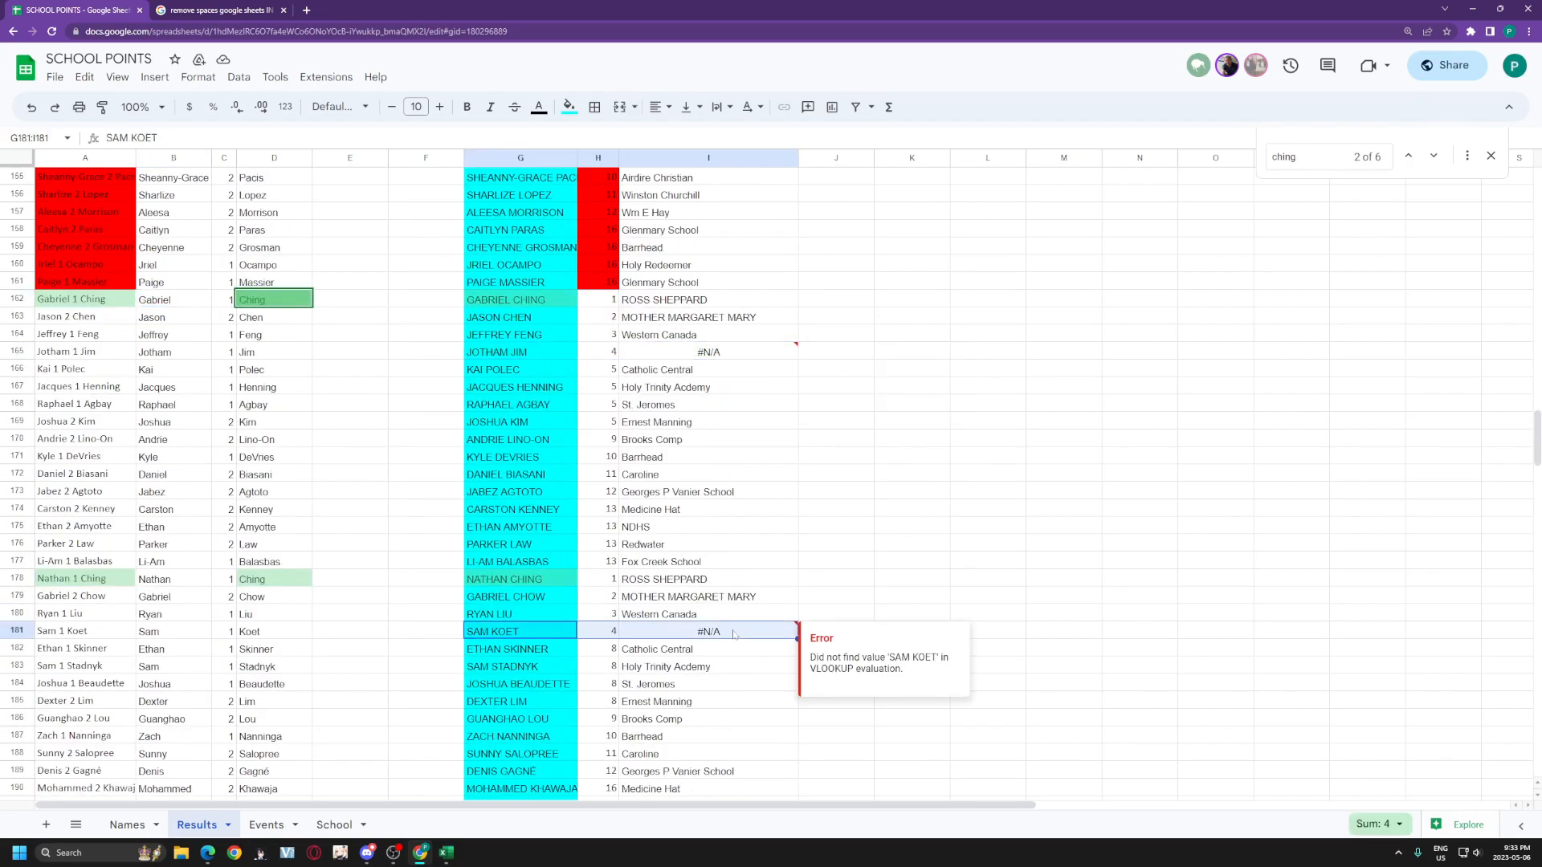
left_click(917, 497)
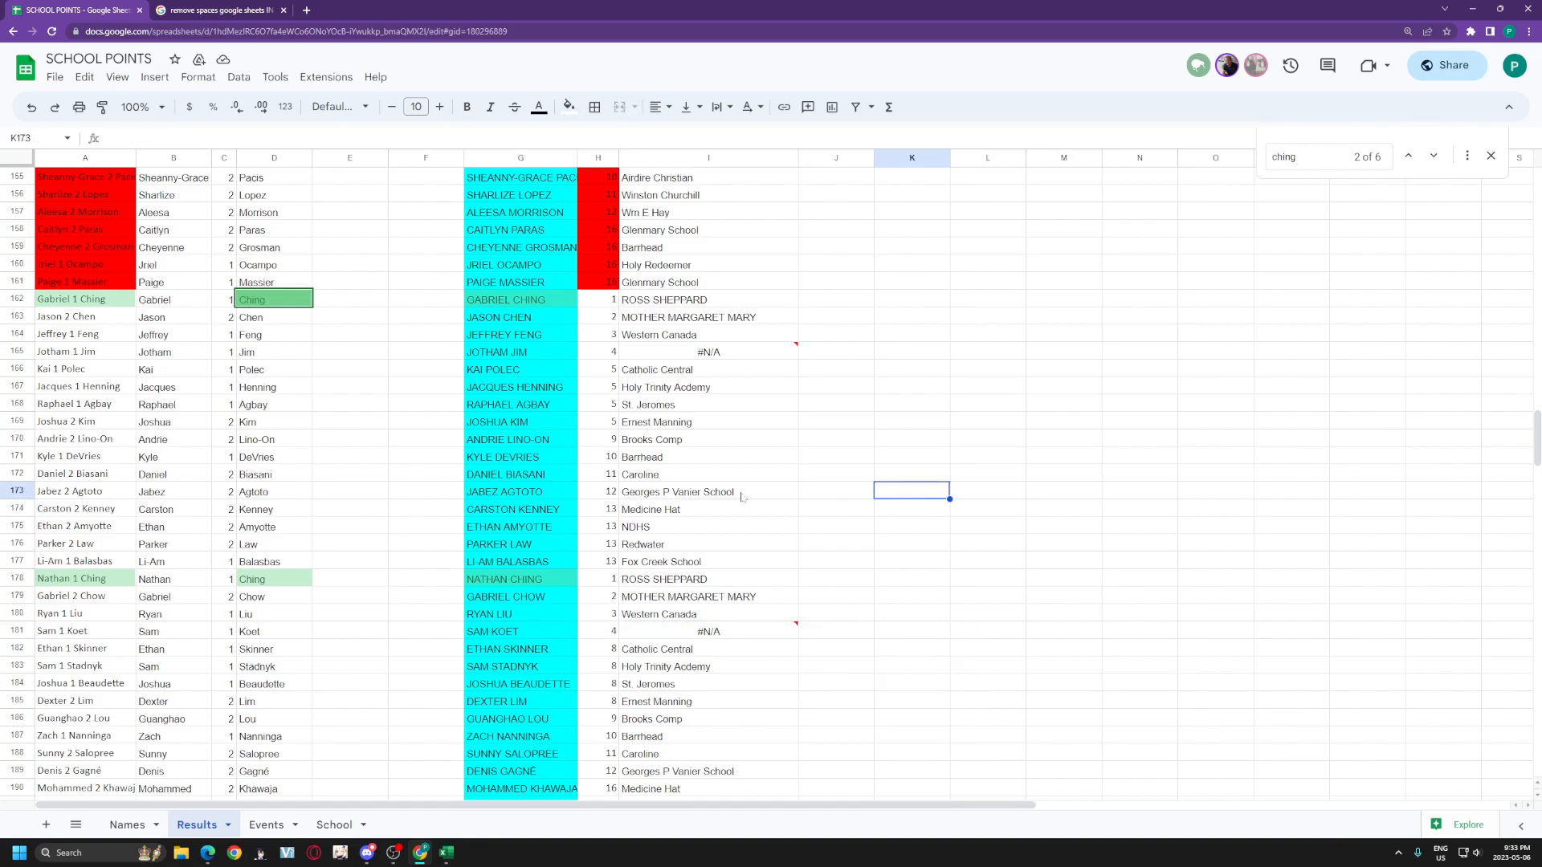
left_click(126, 825)
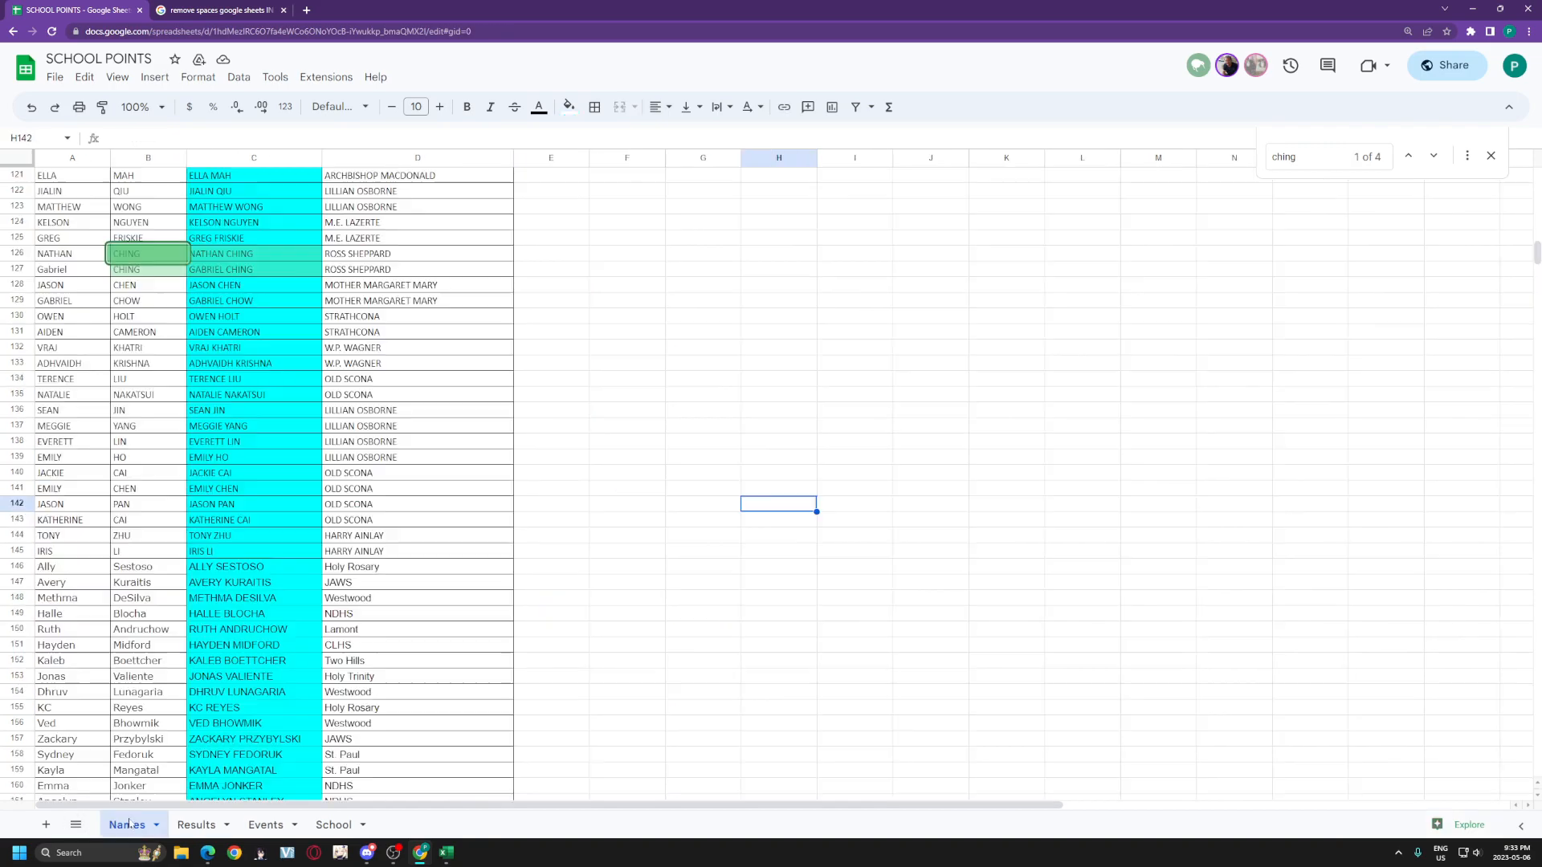
scroll(163, 649, "down", 20)
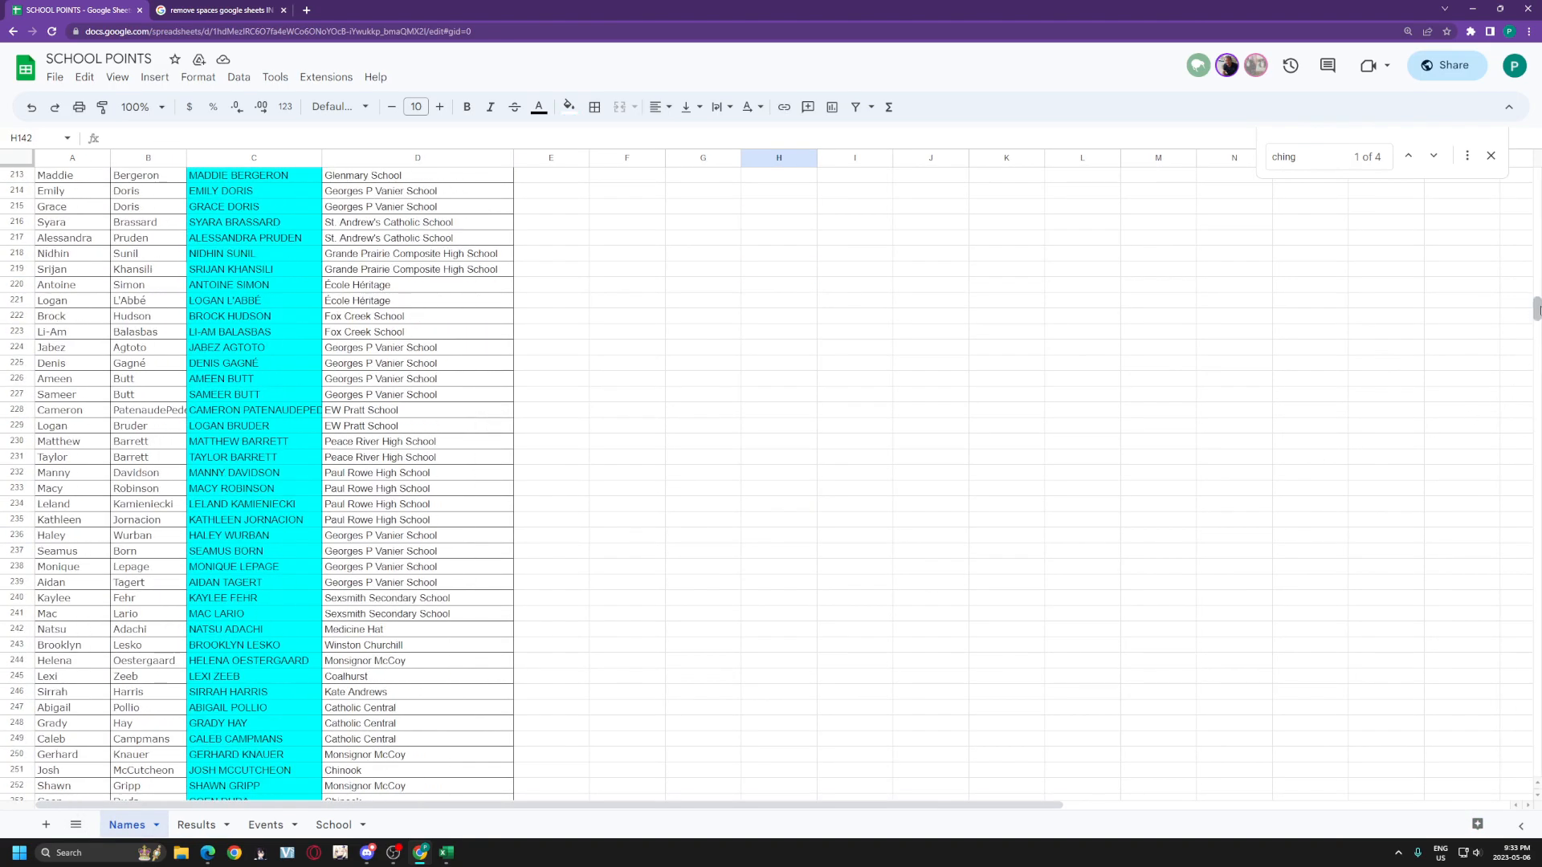
left_click_drag(1529, 458, 1540, 400)
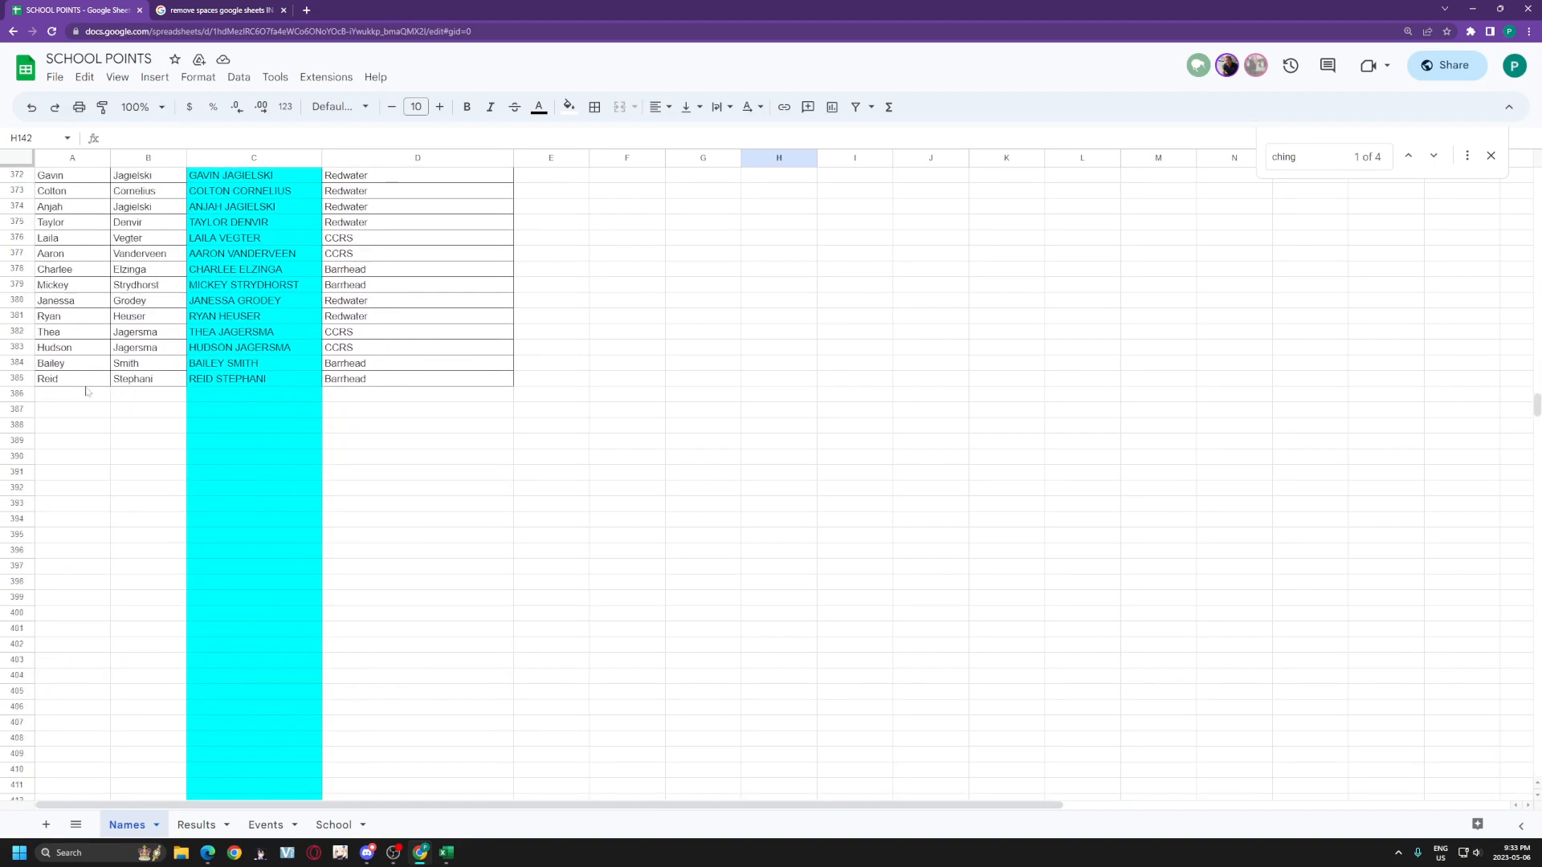
left_click_drag(76, 394, 120, 395)
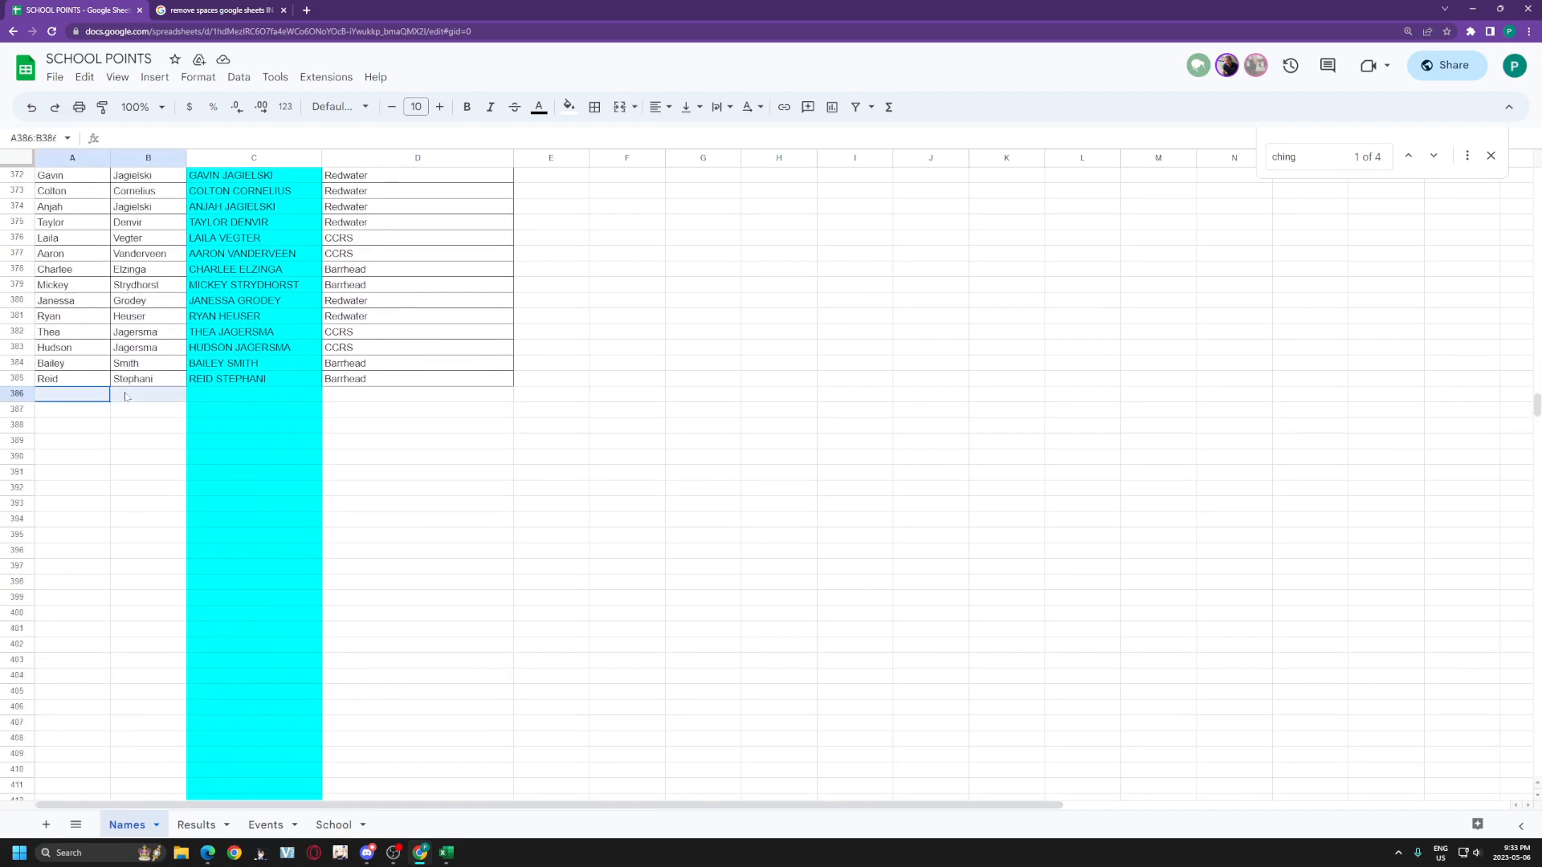
left_click(247, 397)
key("Right")
key("Left")
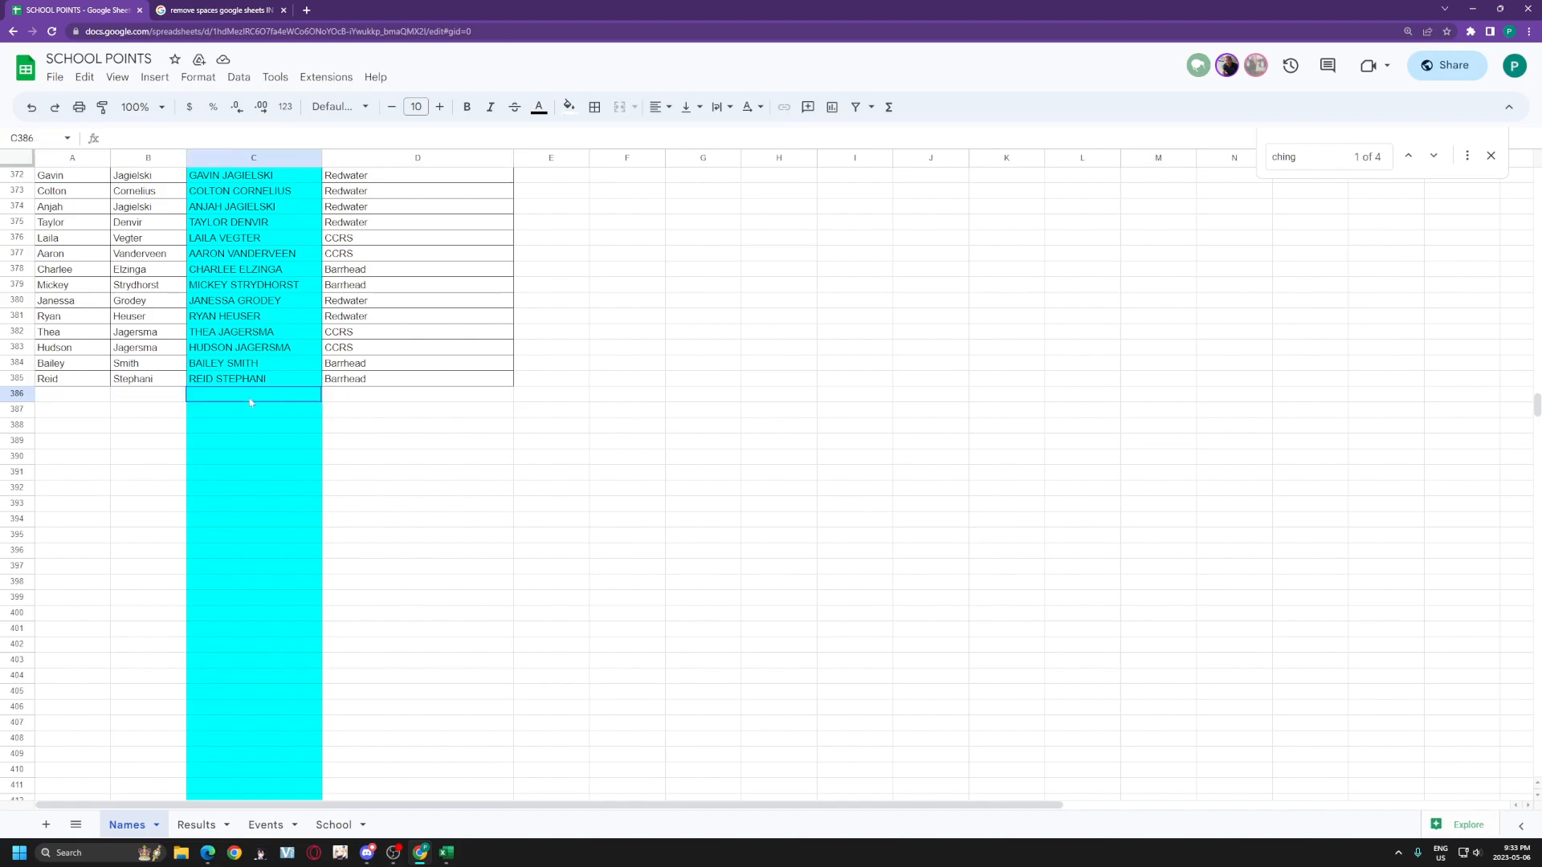
left_click(271, 440)
left_click_drag(281, 398, 293, 486)
left_click(417, 400)
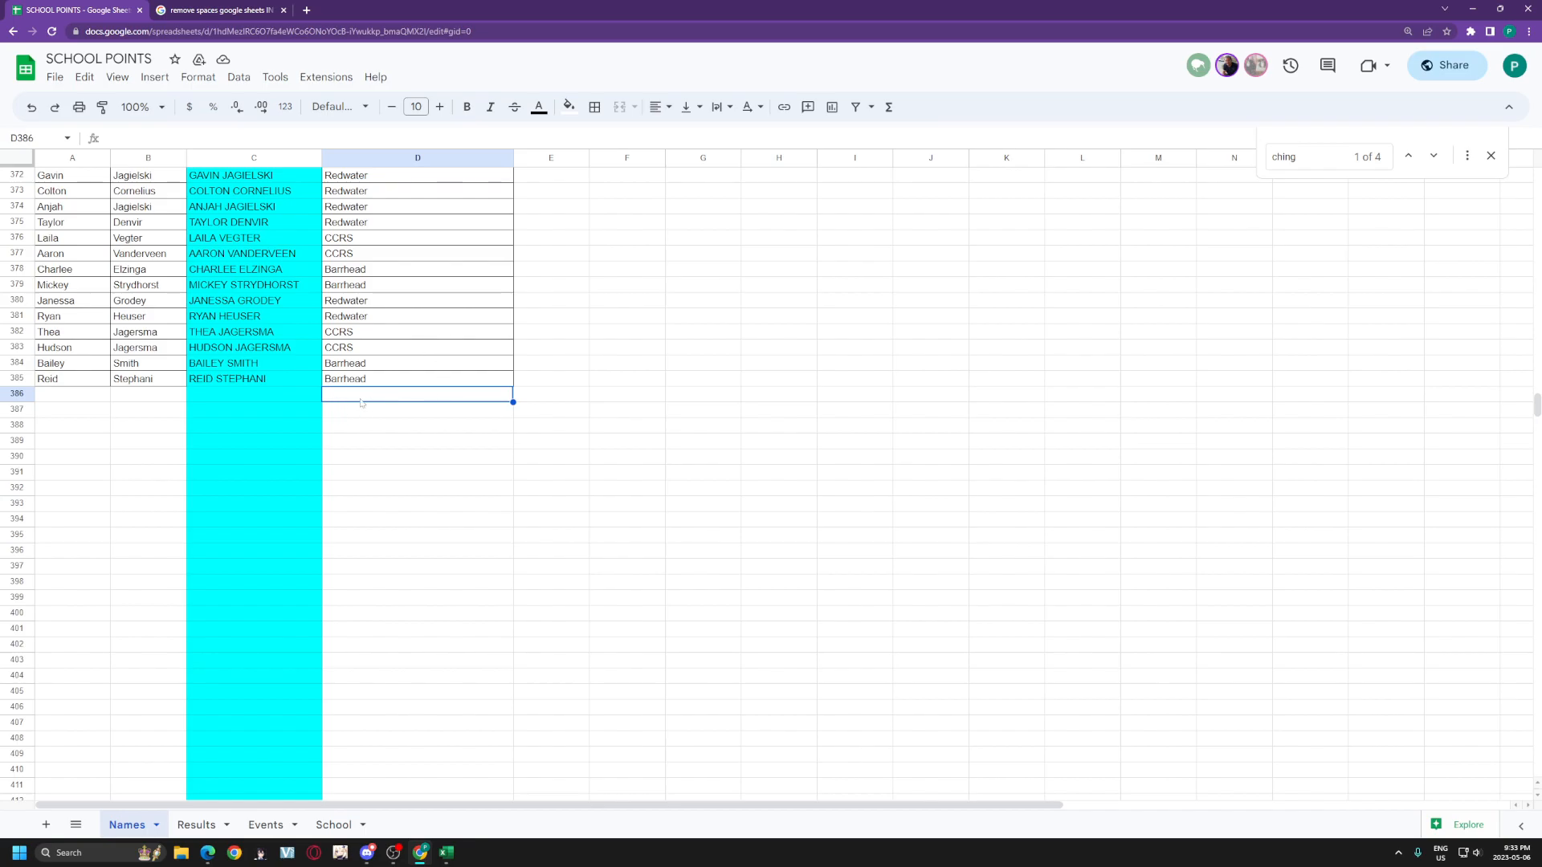
scroll(414, 643, "up", 5)
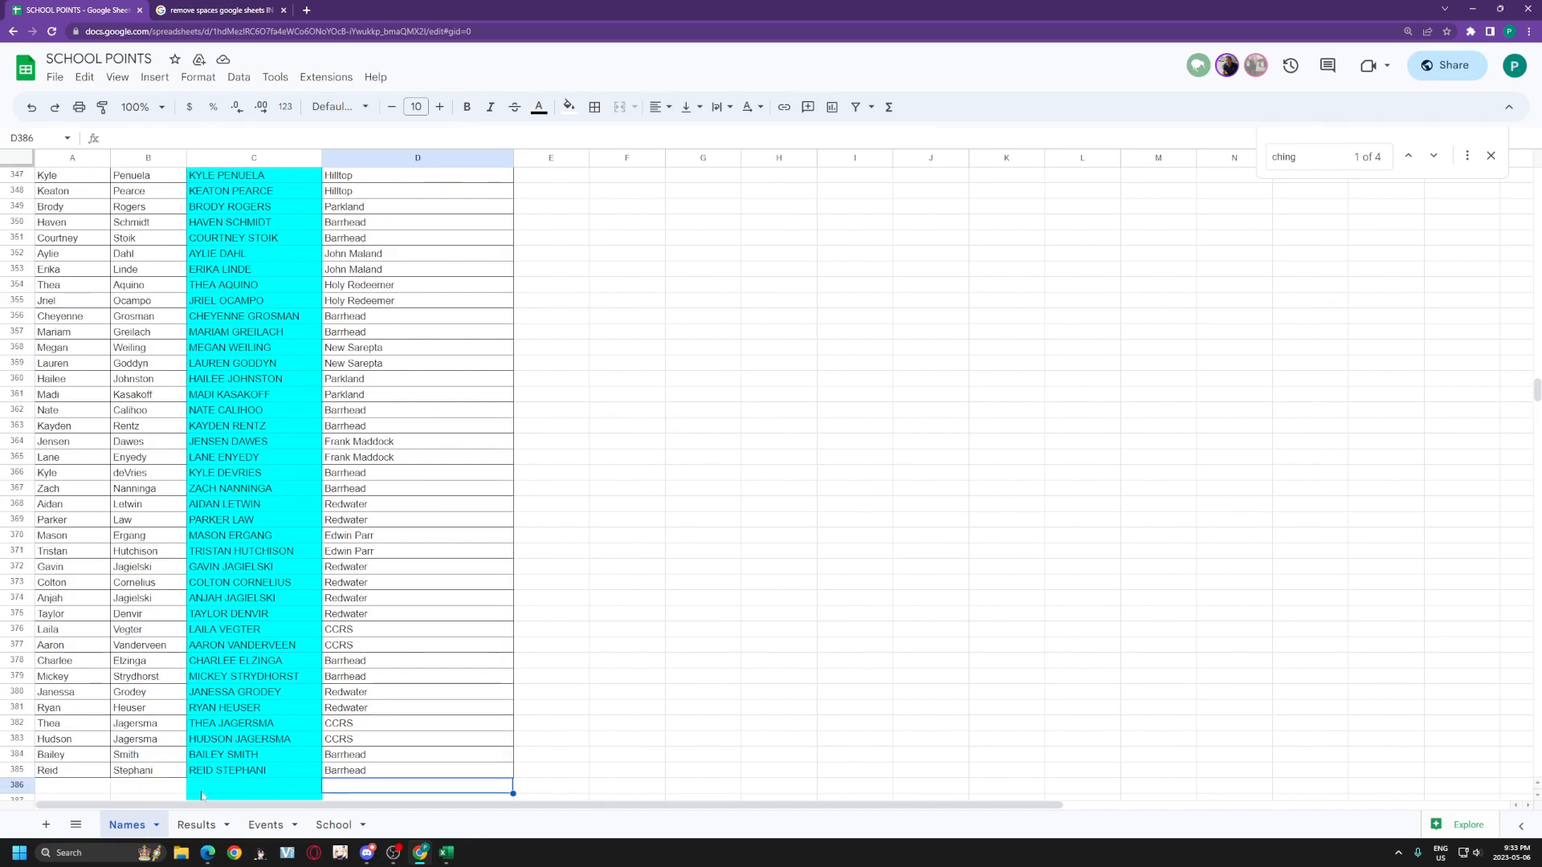
left_click(199, 825)
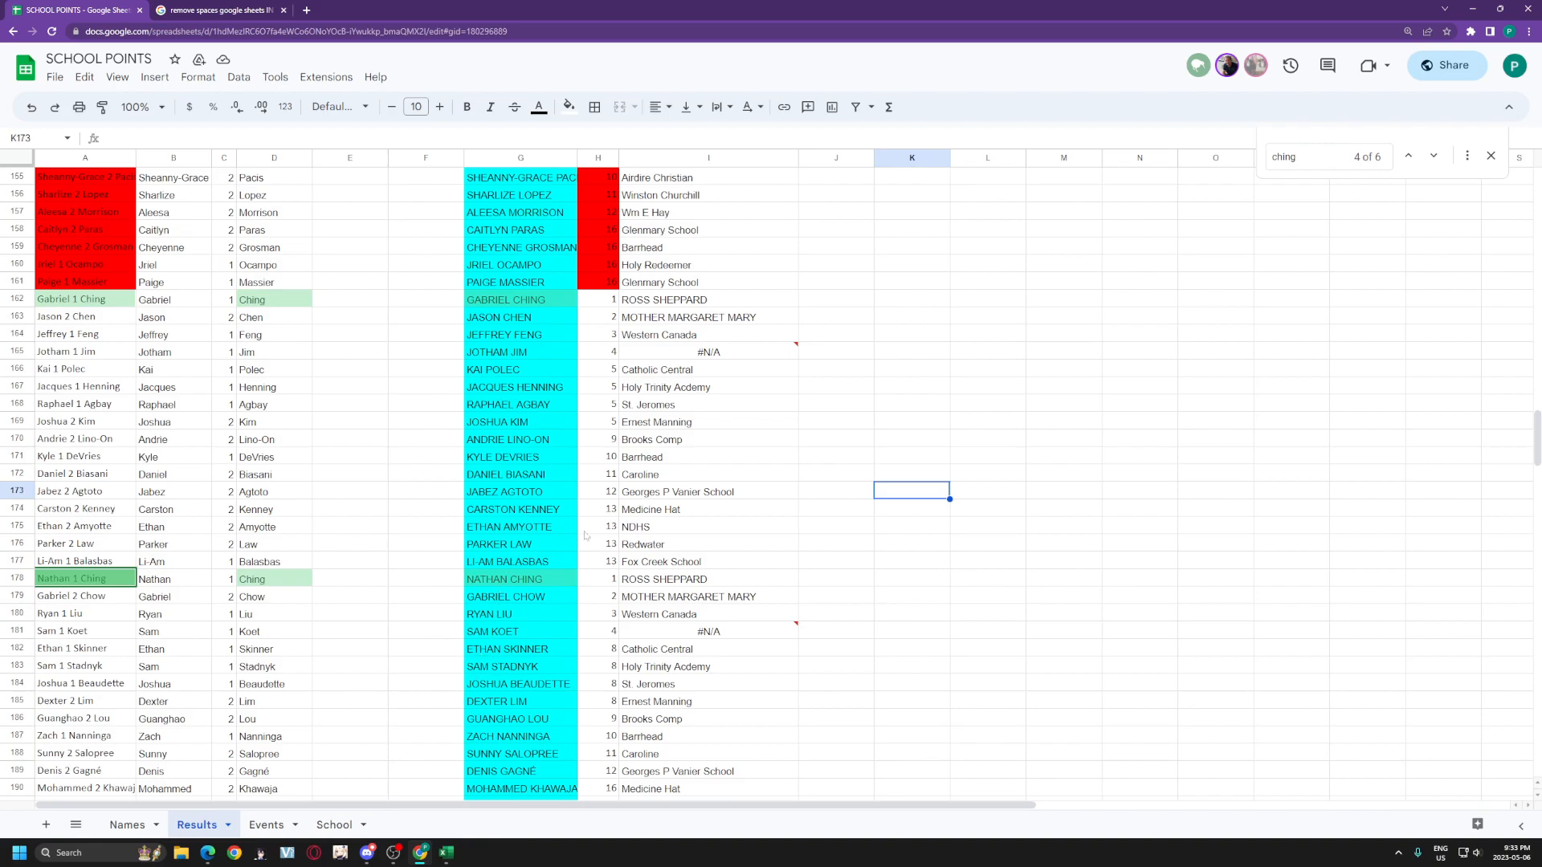
Step: Review the Ching players in Results rows 161–184, then close the 'ching' find bar
left_click(551, 345)
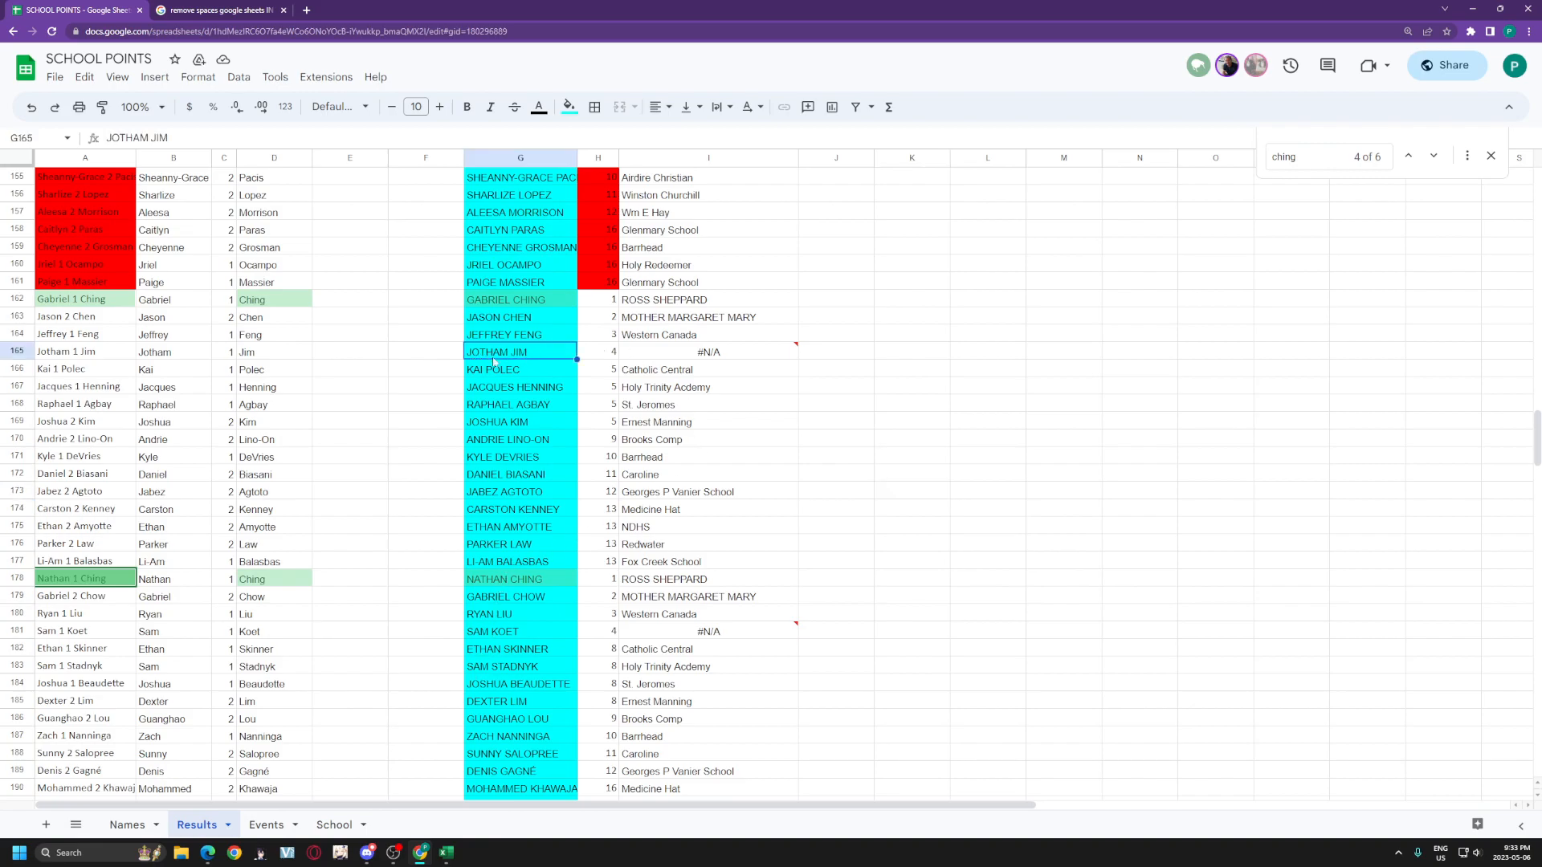
left_click_drag(85, 291, 86, 729)
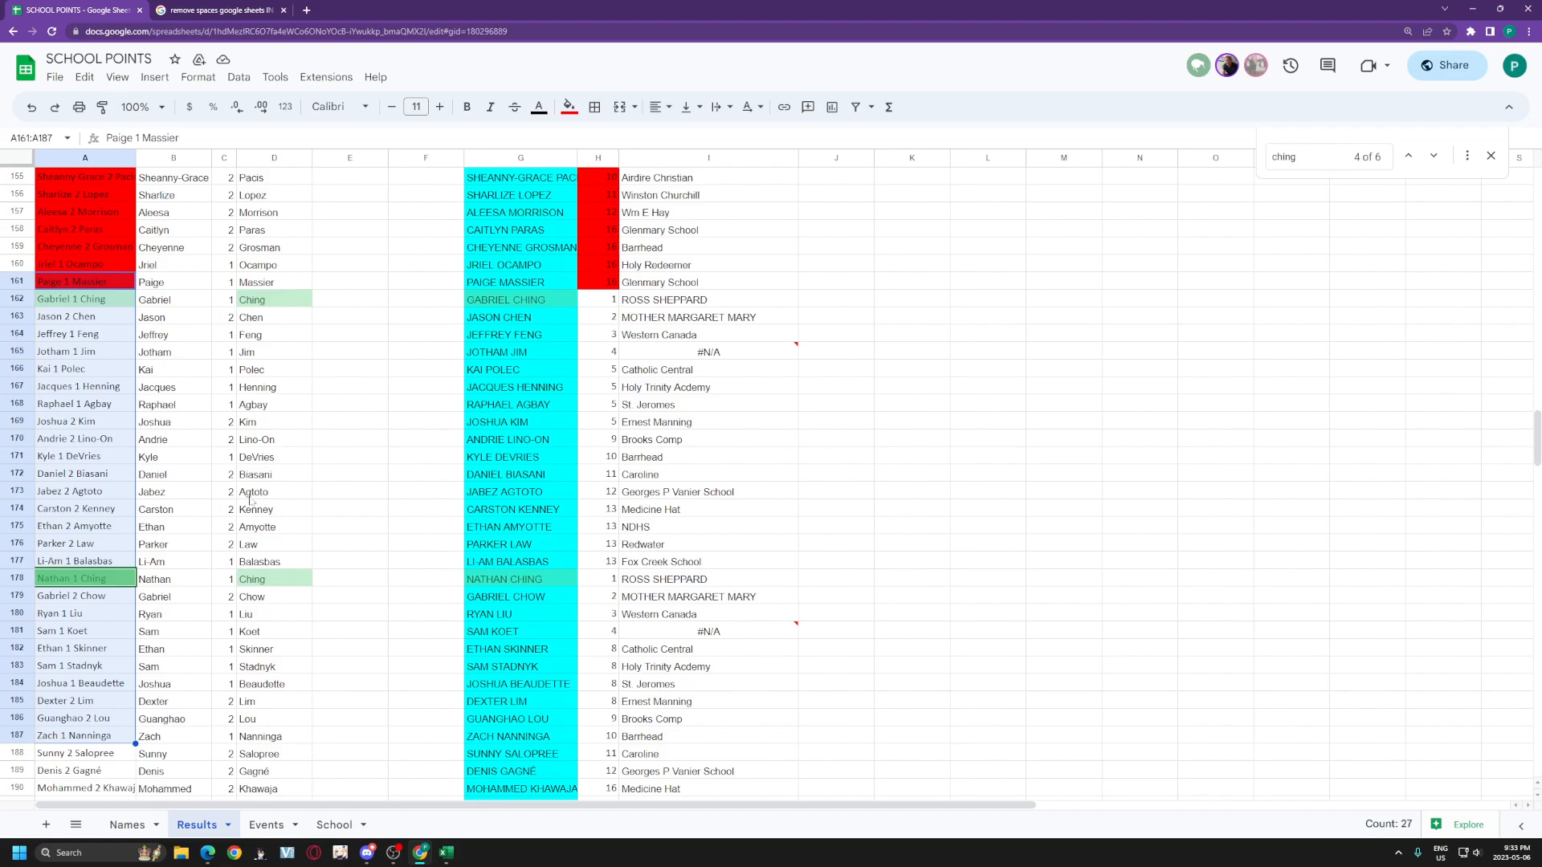
scroll(352, 419, "down", 2)
scroll(372, 417, "up", 5)
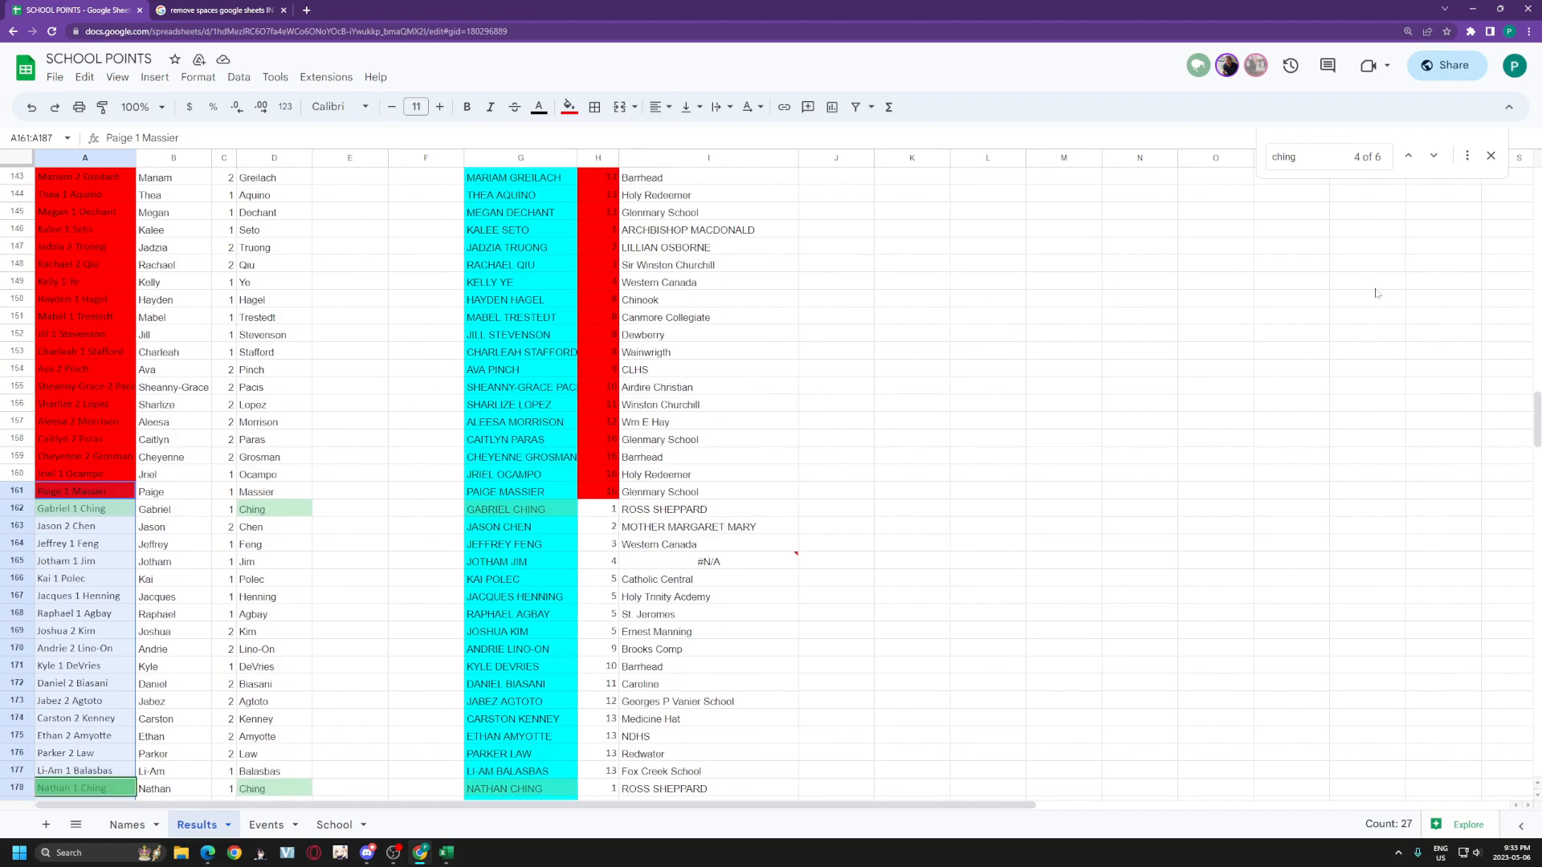
left_click(1491, 157)
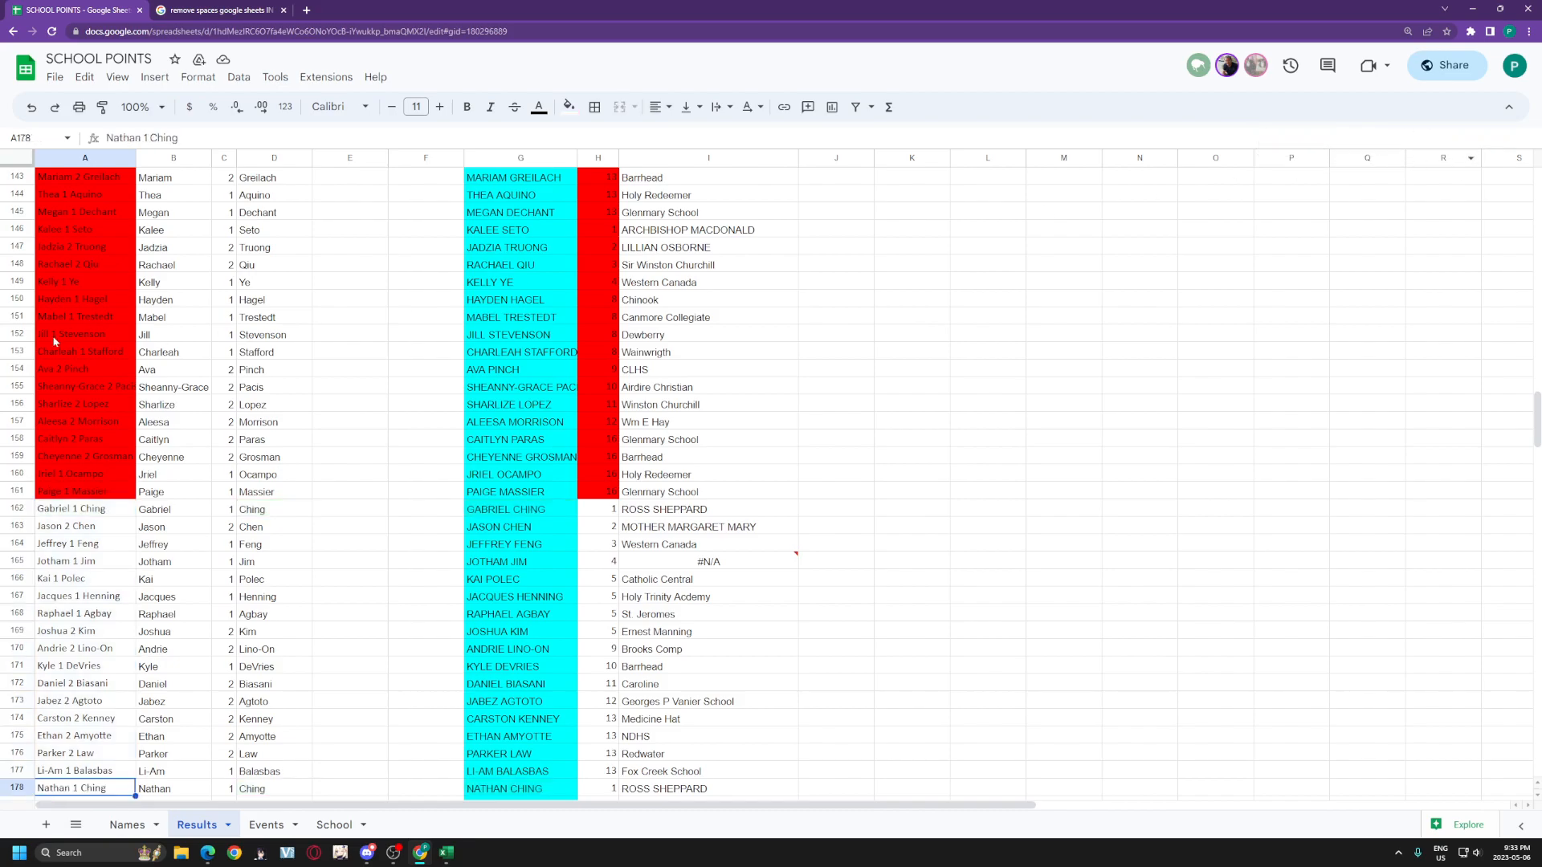
scroll(169, 231, "up", 5)
scroll(174, 233, "down", 10)
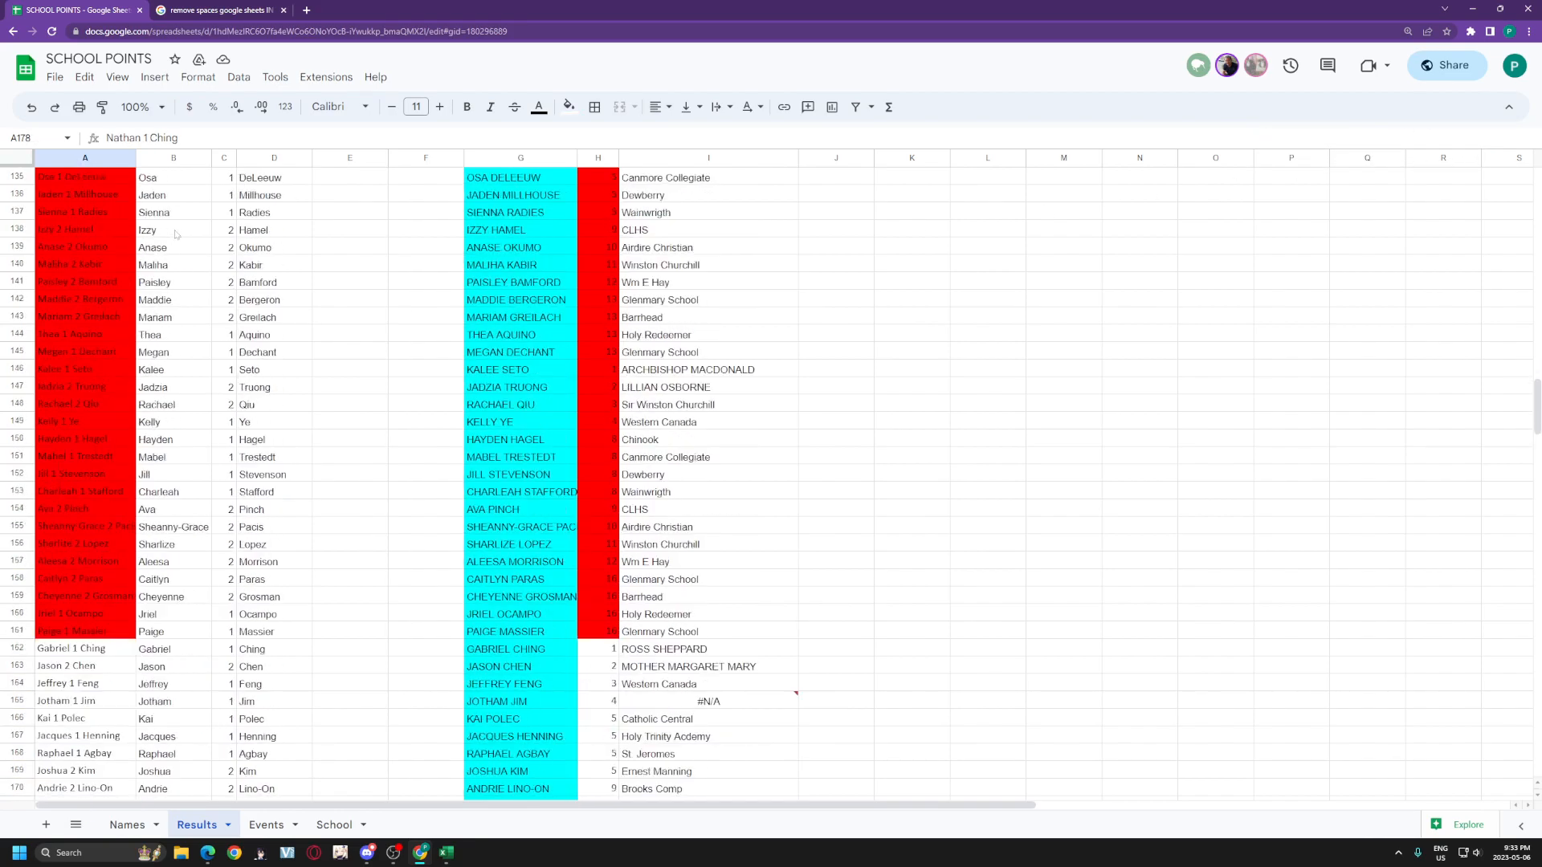
scroll(281, 313, "up", 1)
scroll(342, 414, "up", 2)
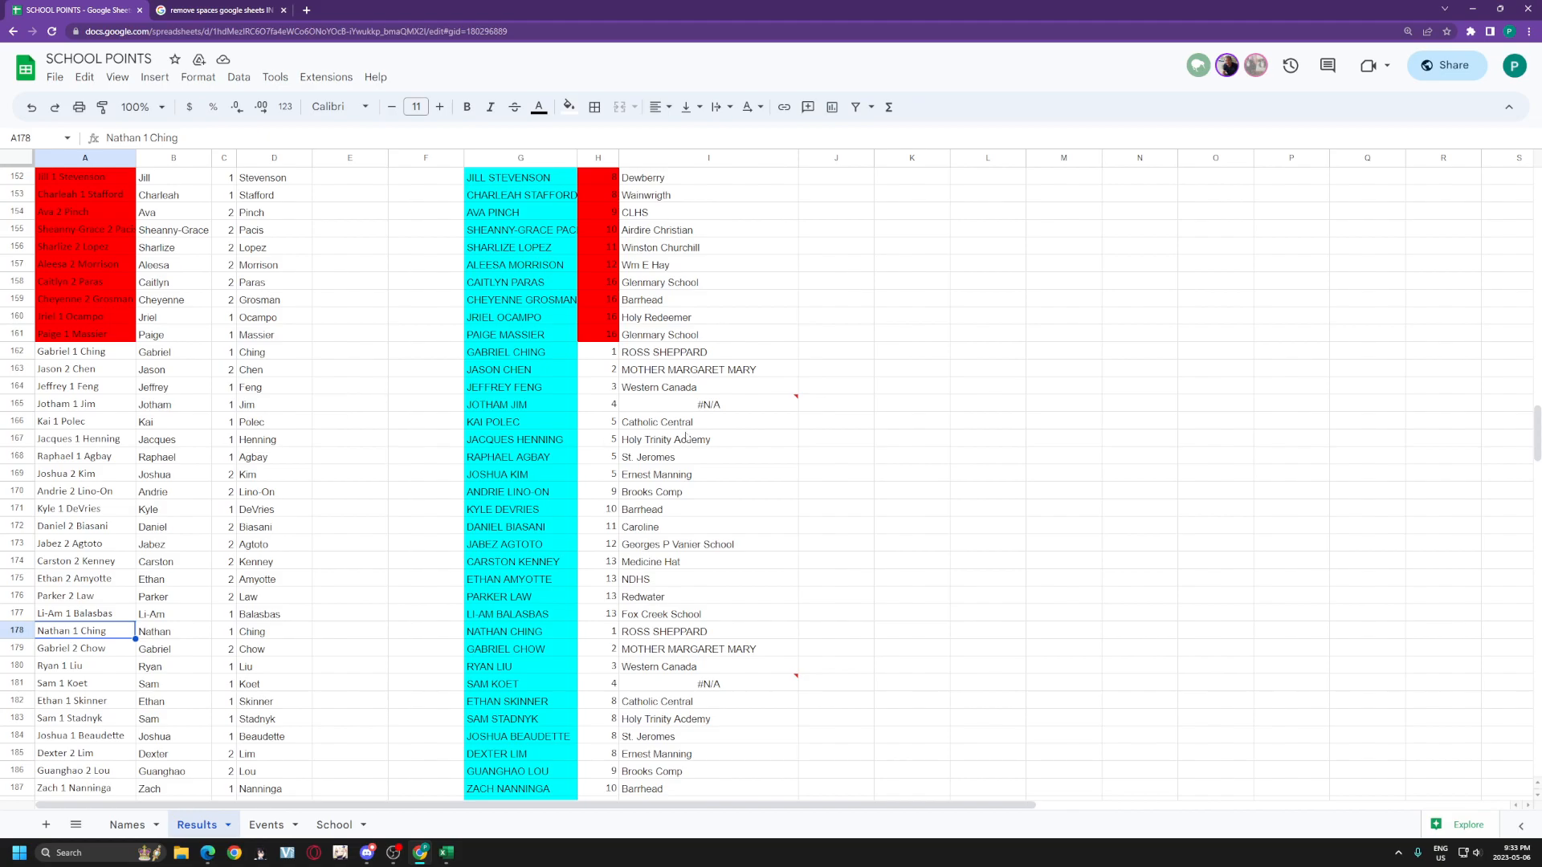
Step: Move the School sheet ahead of Events and review the formulas in A2, B2, C2 and S2
left_click(341, 827)
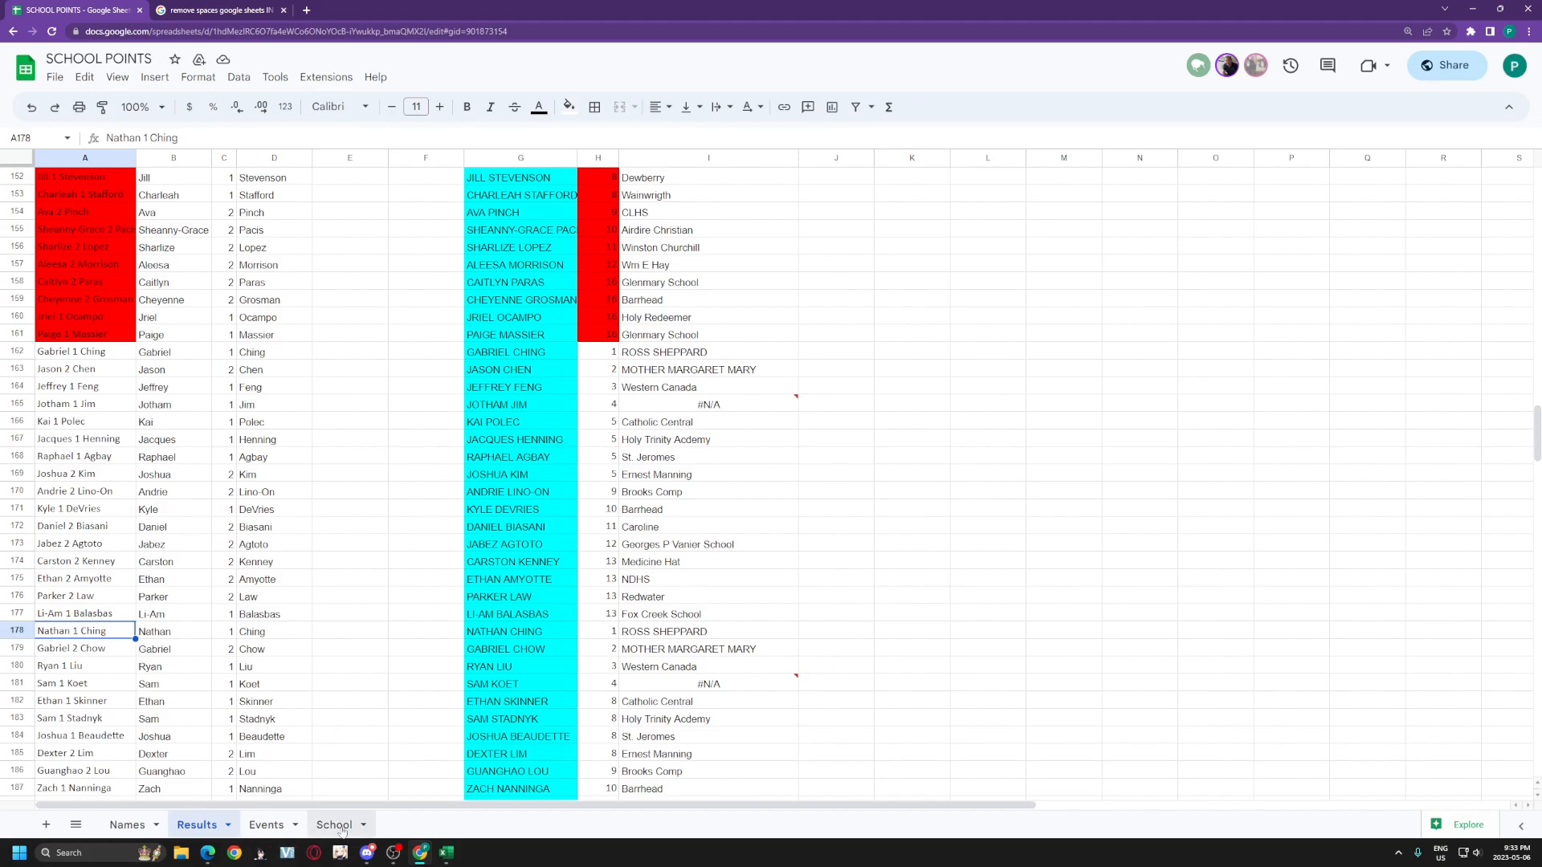
left_click_drag(342, 829, 274, 831)
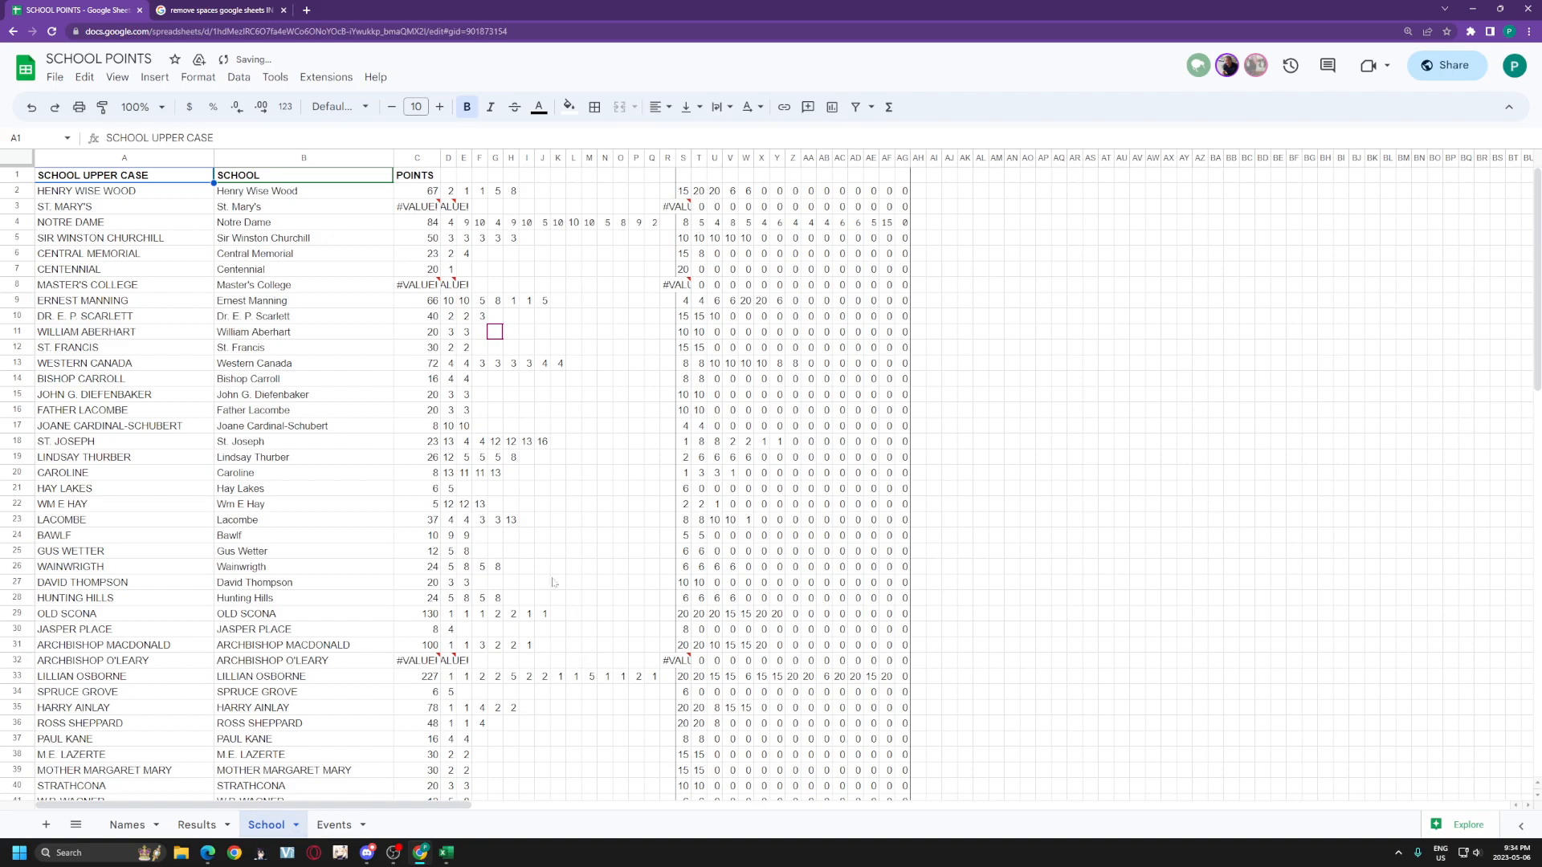
key("Down")
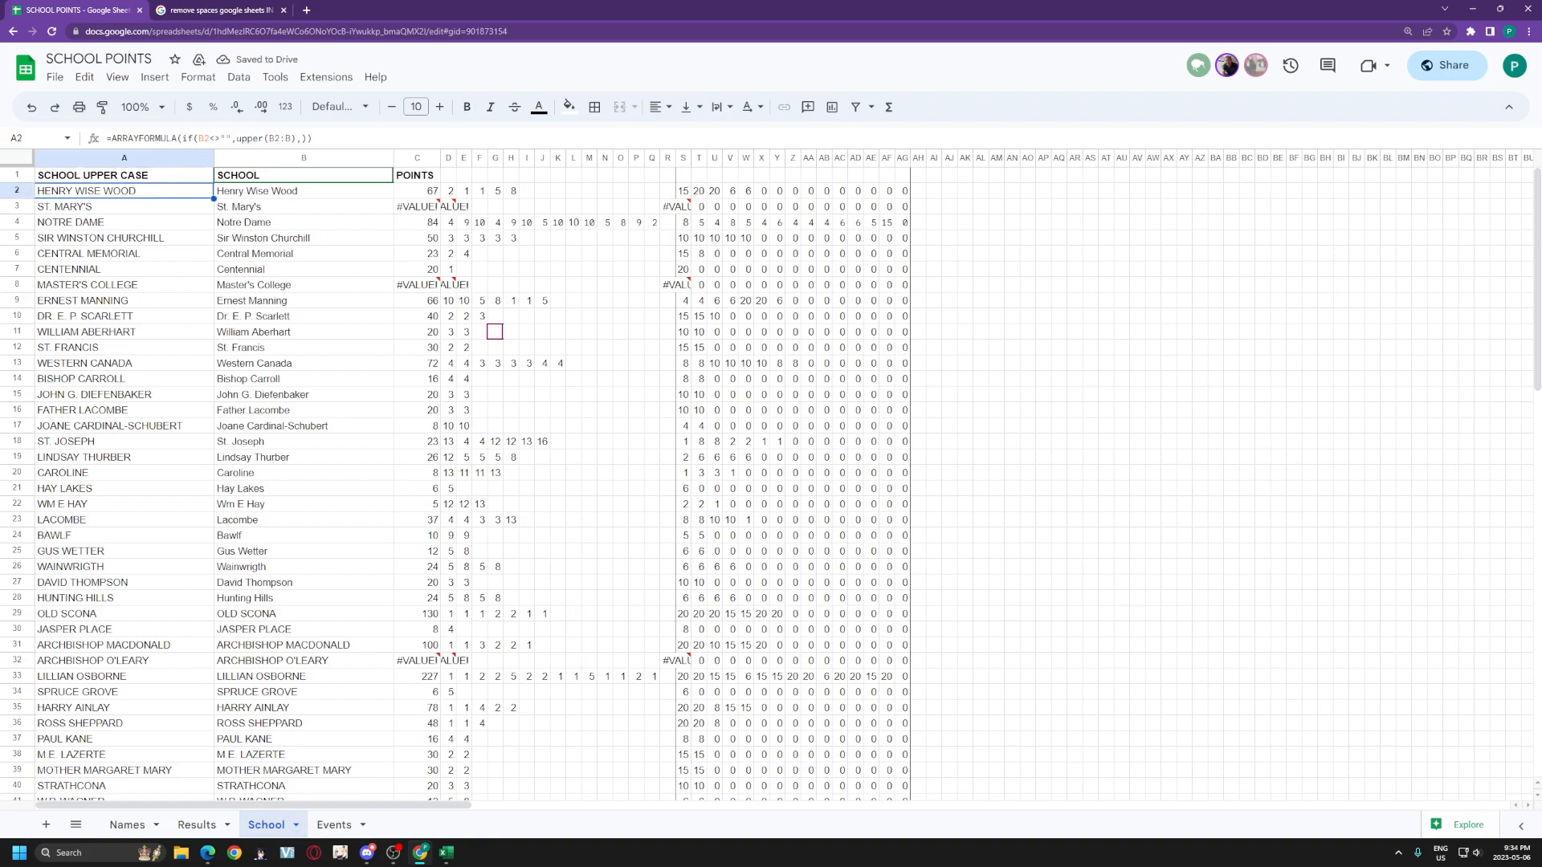
key("Right")
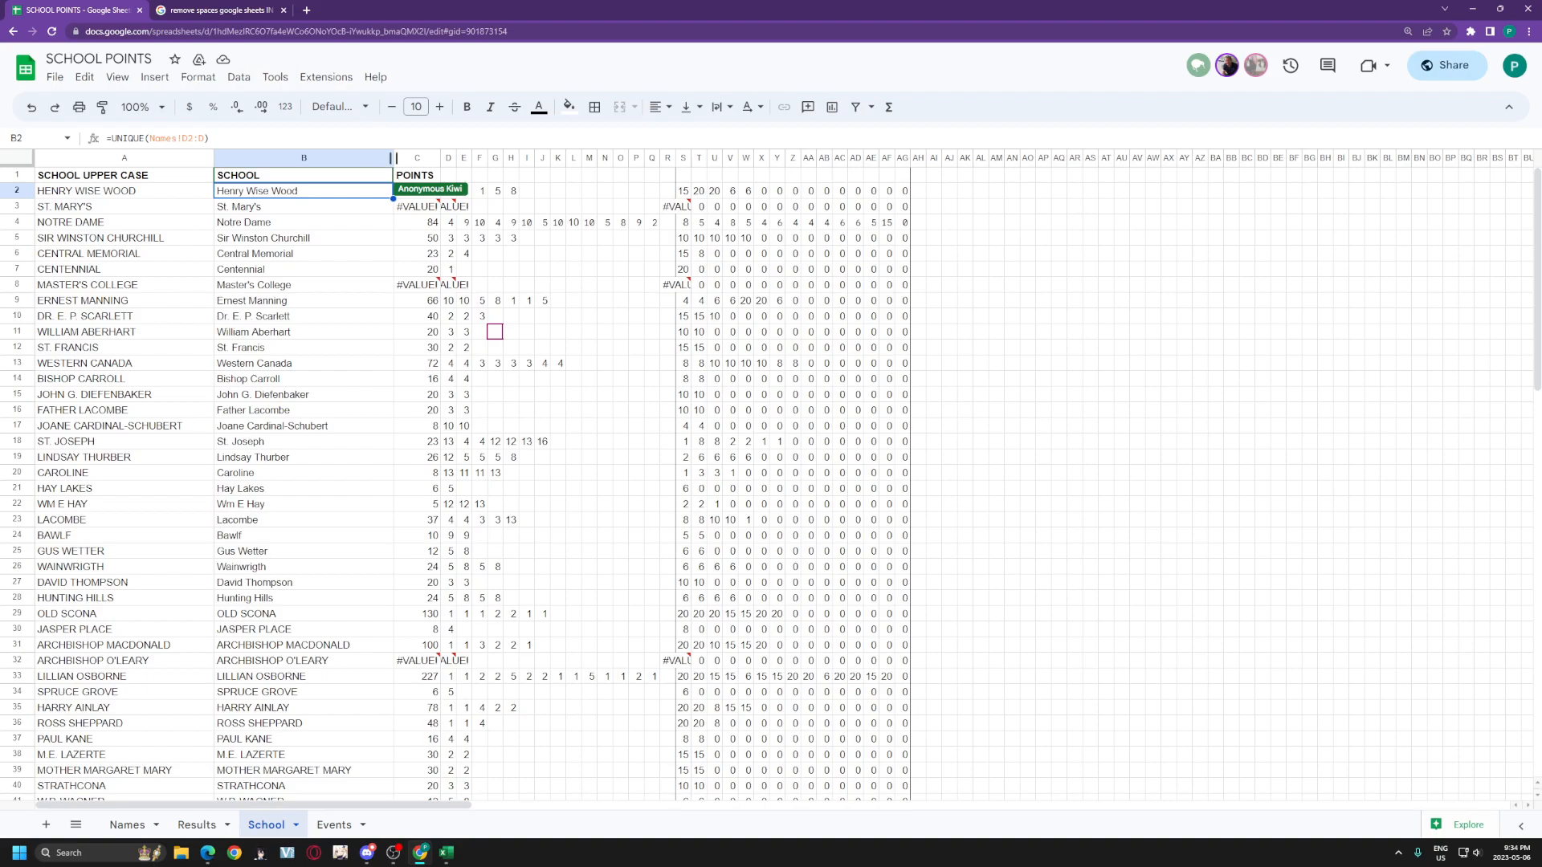
left_click_drag(211, 139, 105, 139)
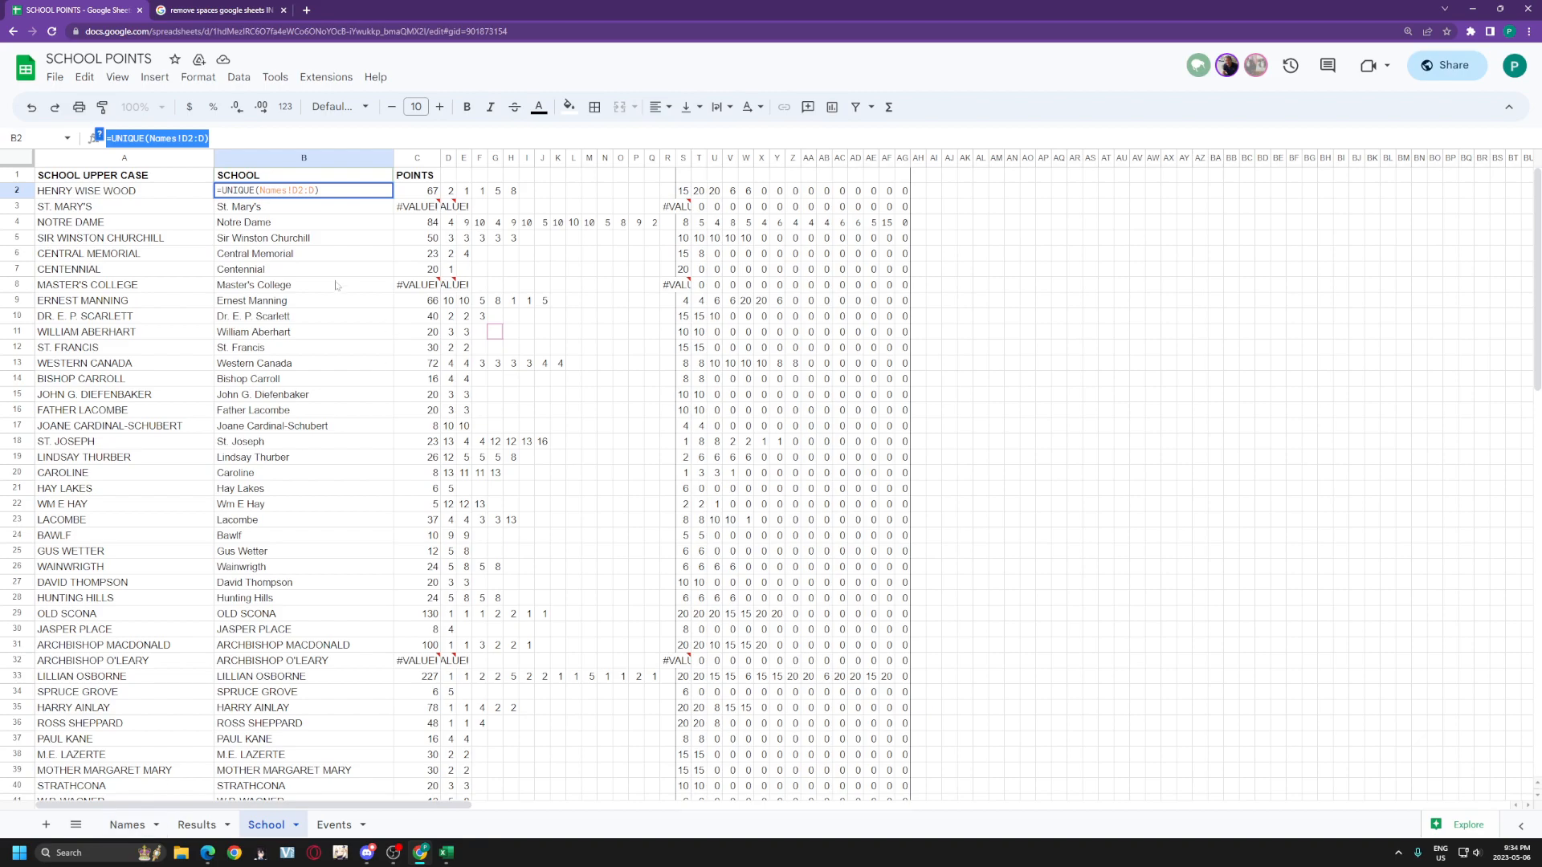
left_click(336, 285)
left_click(324, 196)
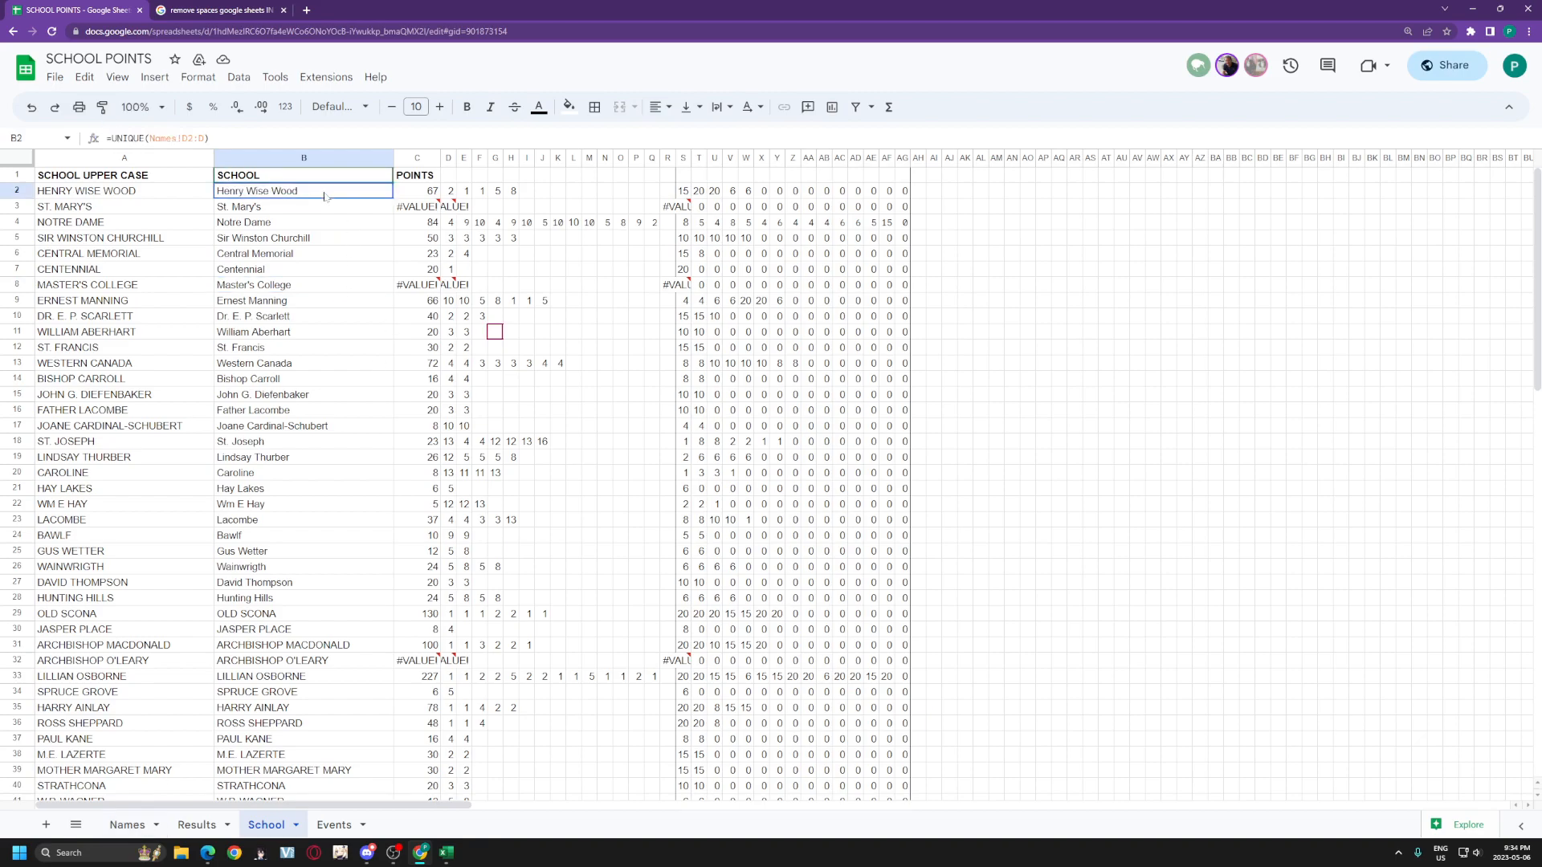
left_click(424, 191)
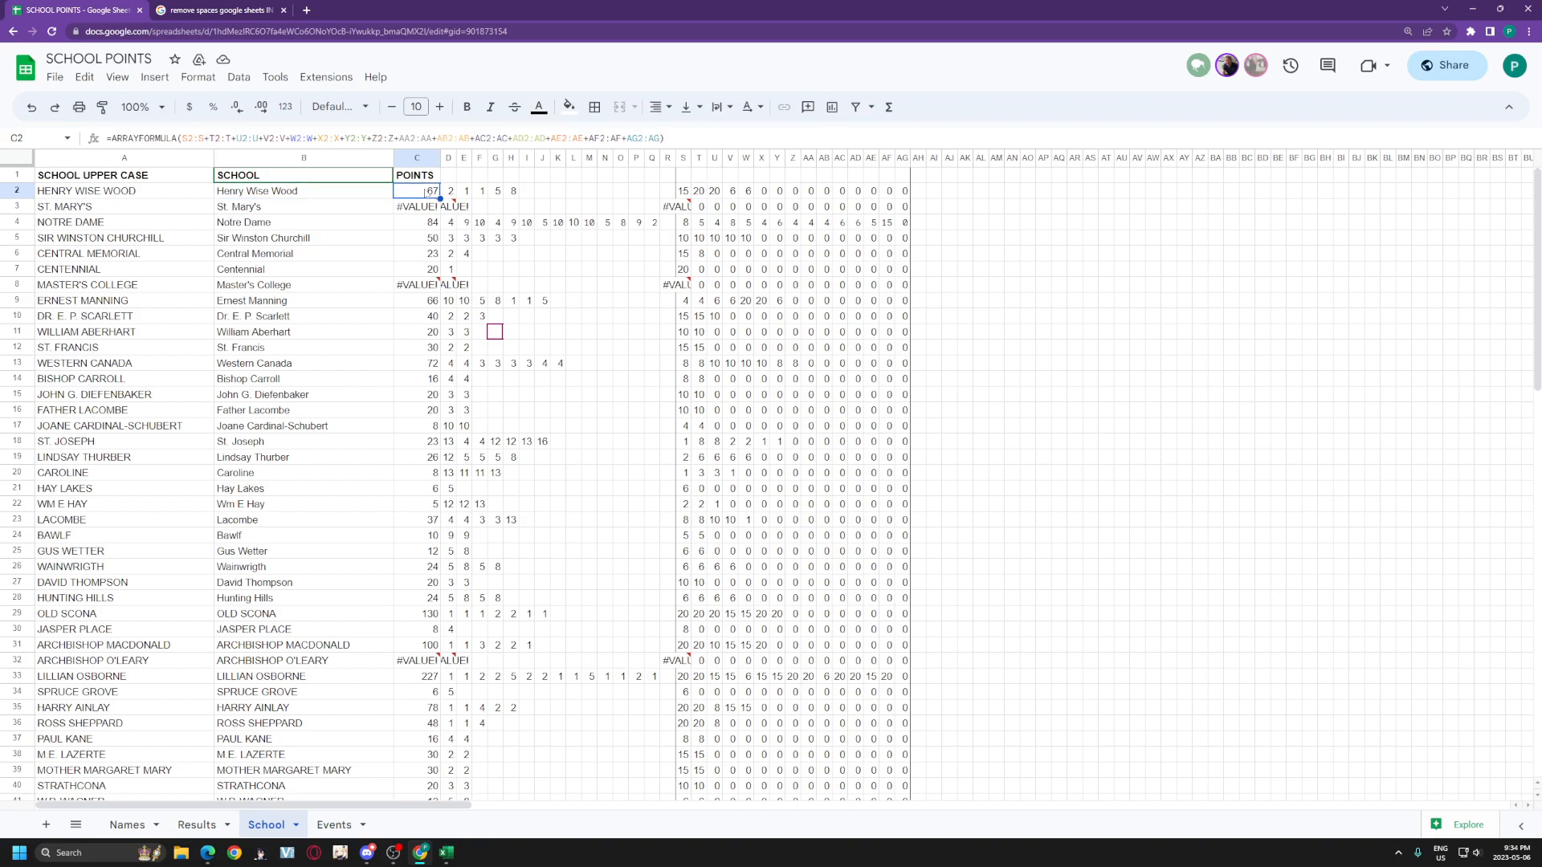
left_click(684, 192)
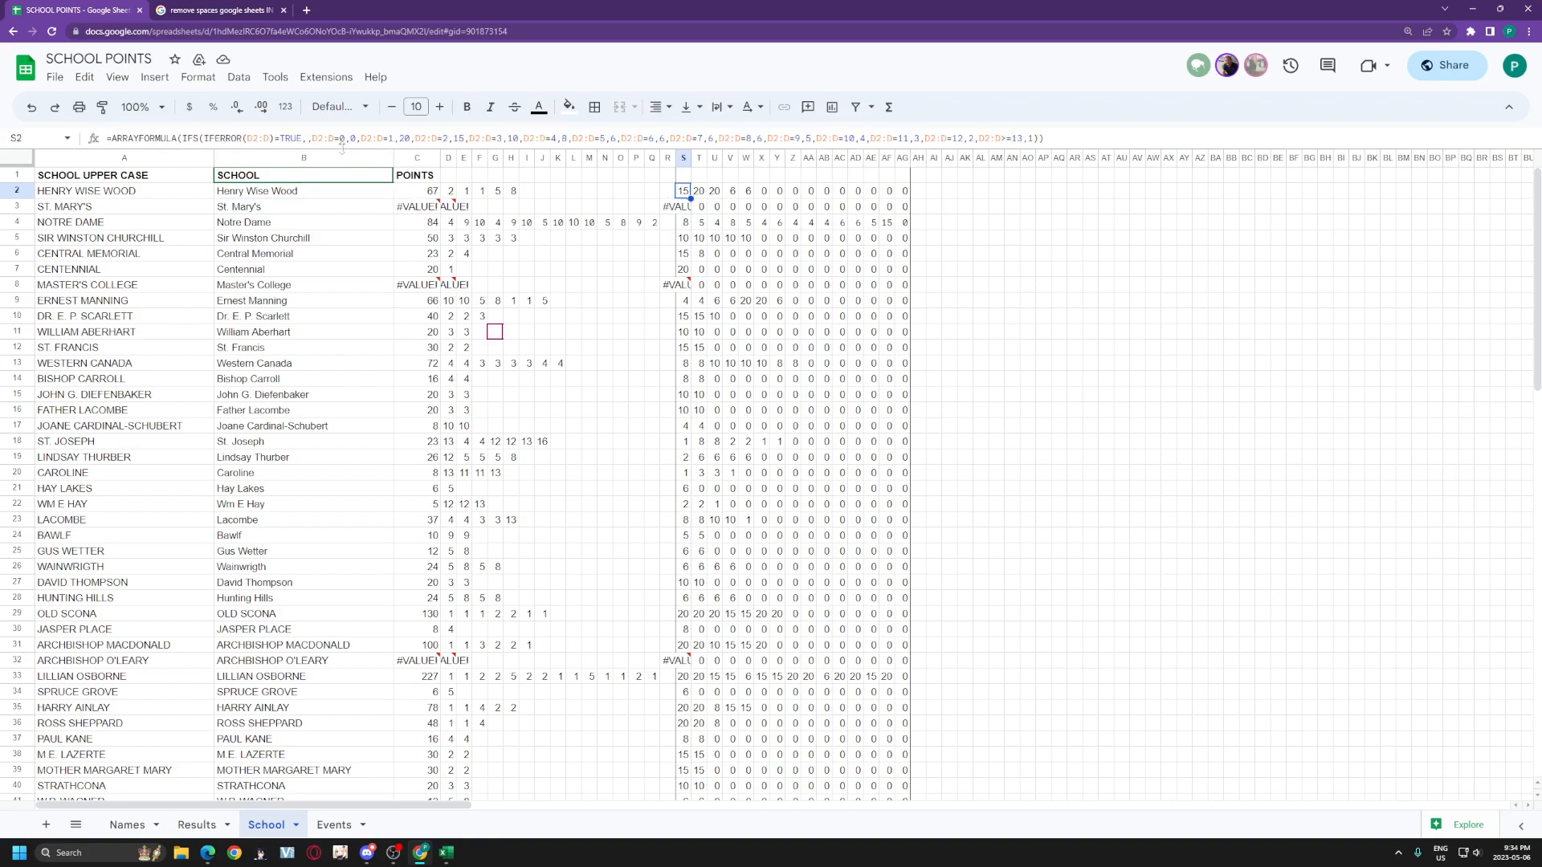
left_click_drag(344, 152, 346, 213)
Step: Add left and right borders to the POINTS column C
left_click(424, 215)
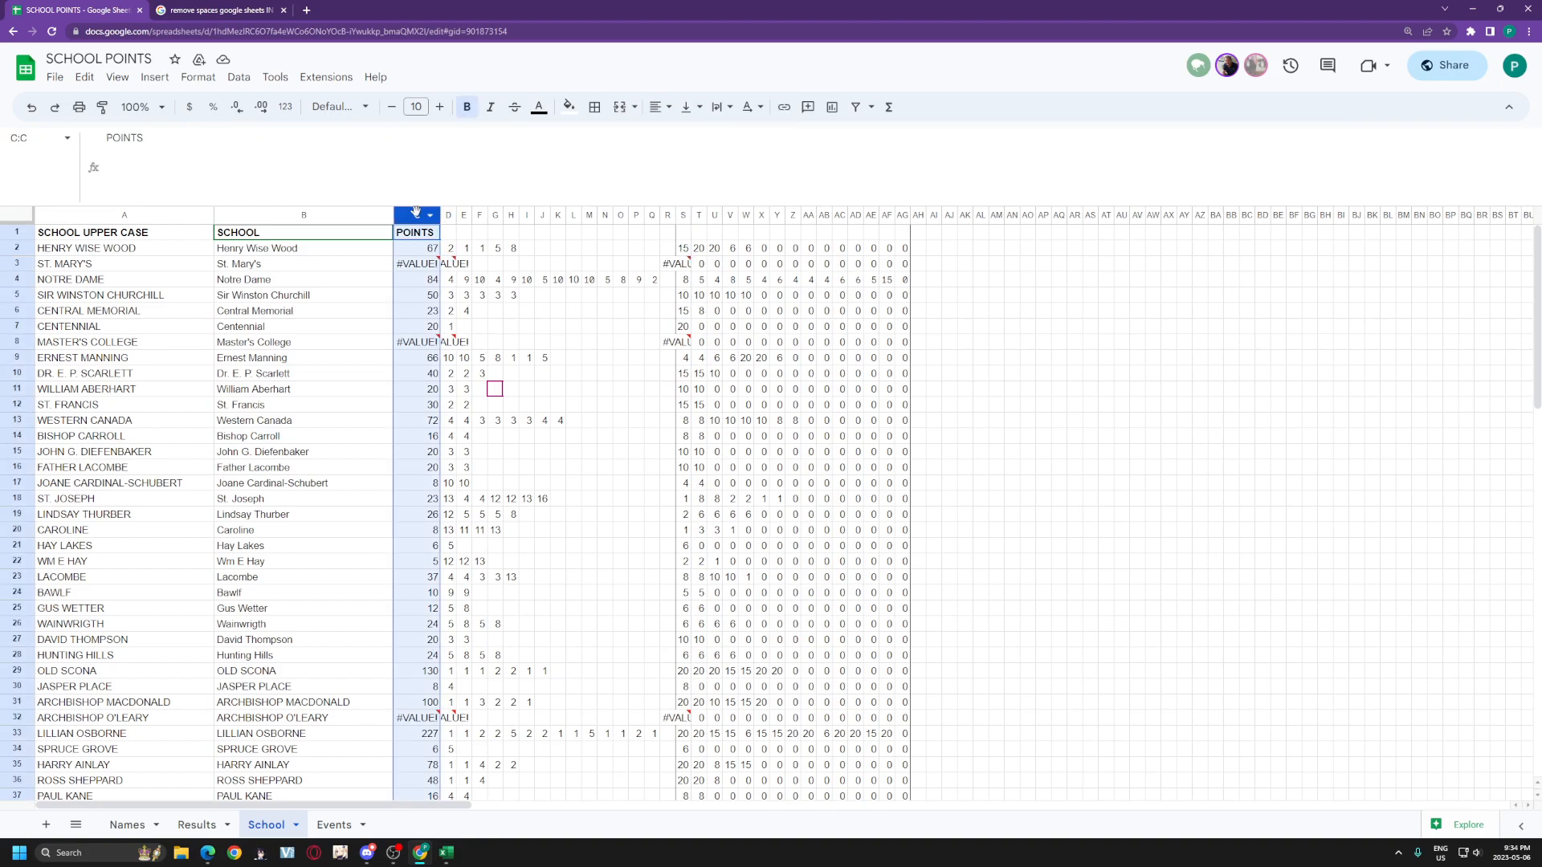
left_click(595, 107)
left_click(601, 165)
left_click(652, 164)
left_click(573, 342)
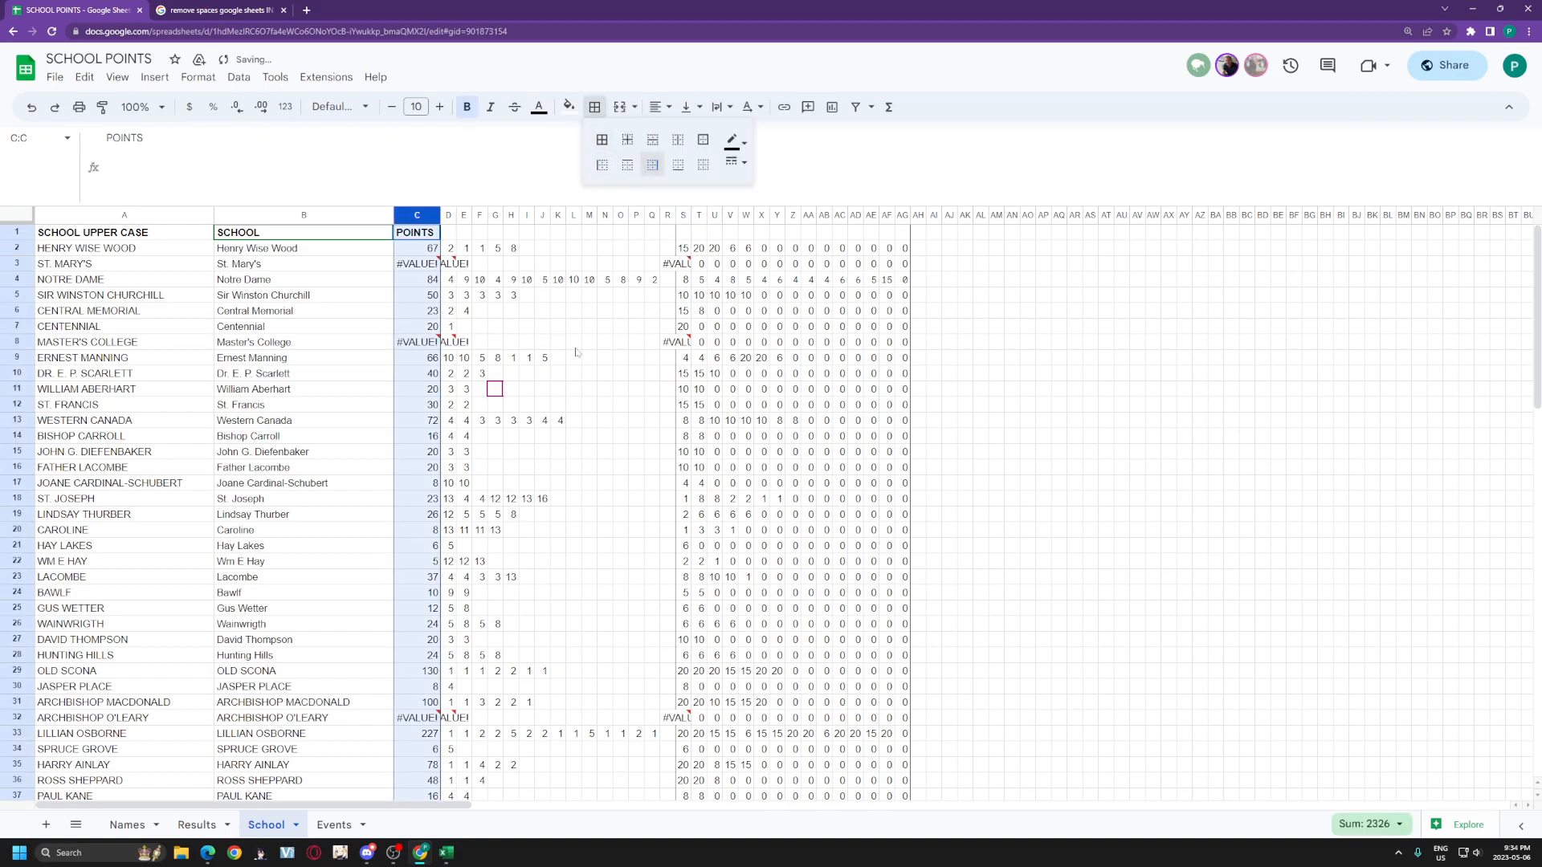
Step: Put a bottom border under the header row 1
left_click(24, 233)
left_click(594, 107)
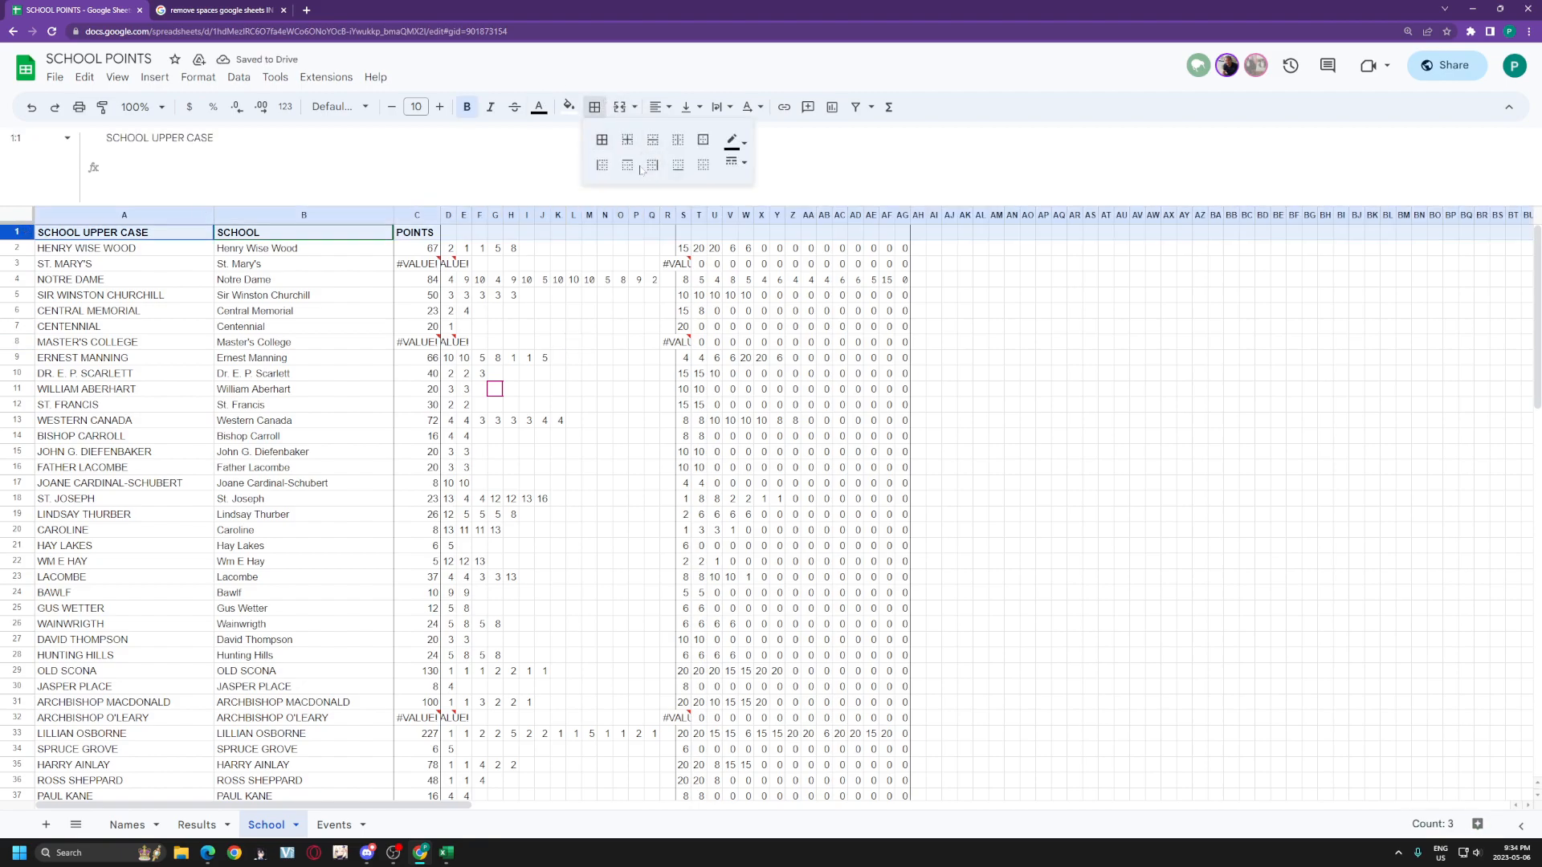
left_click(678, 165)
left_click(572, 342)
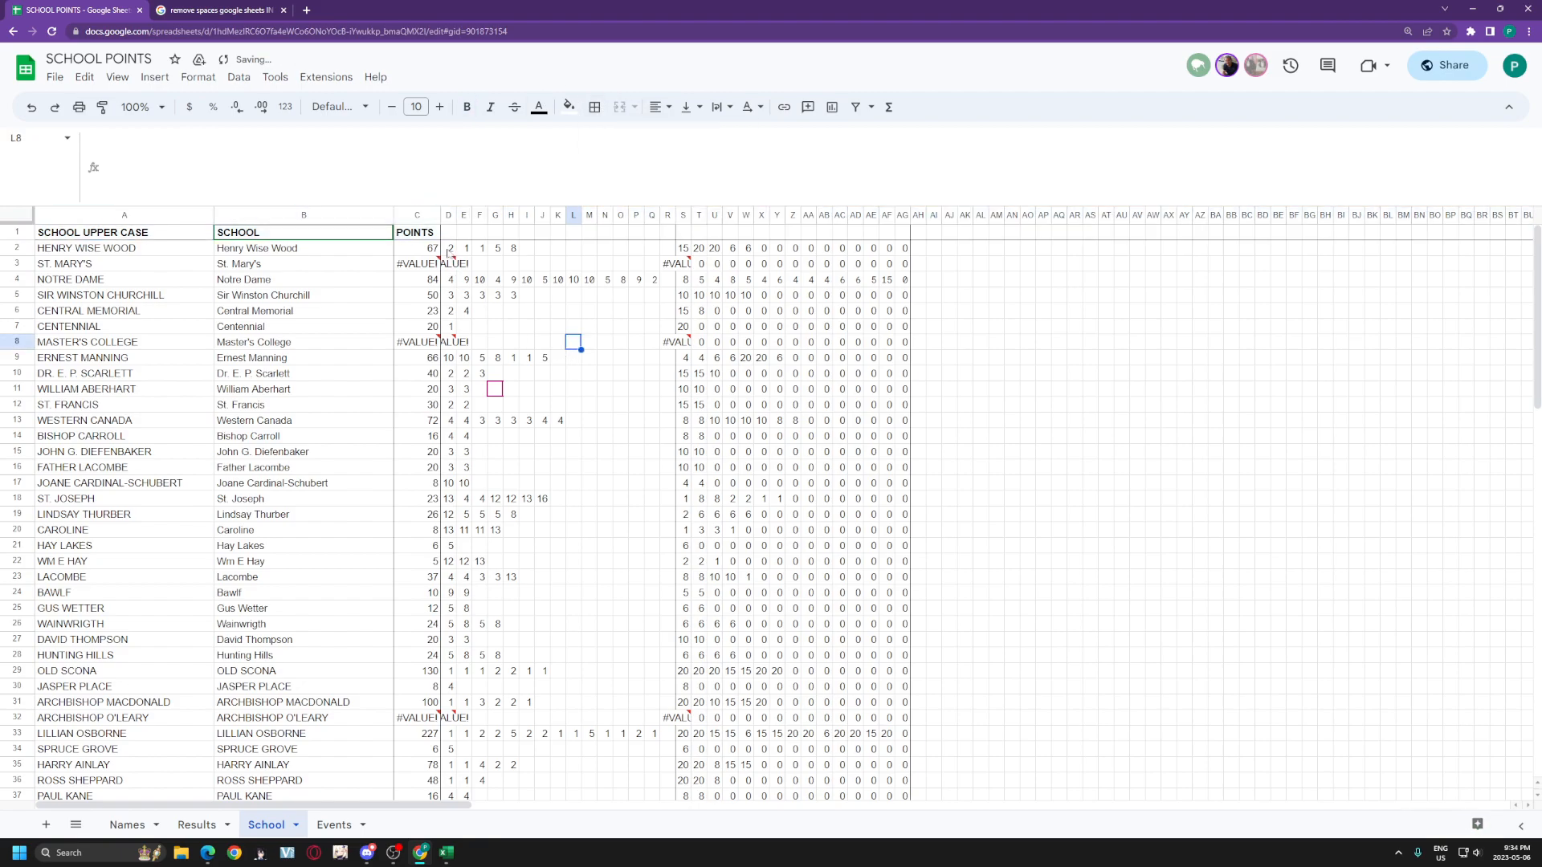
left_click(450, 251)
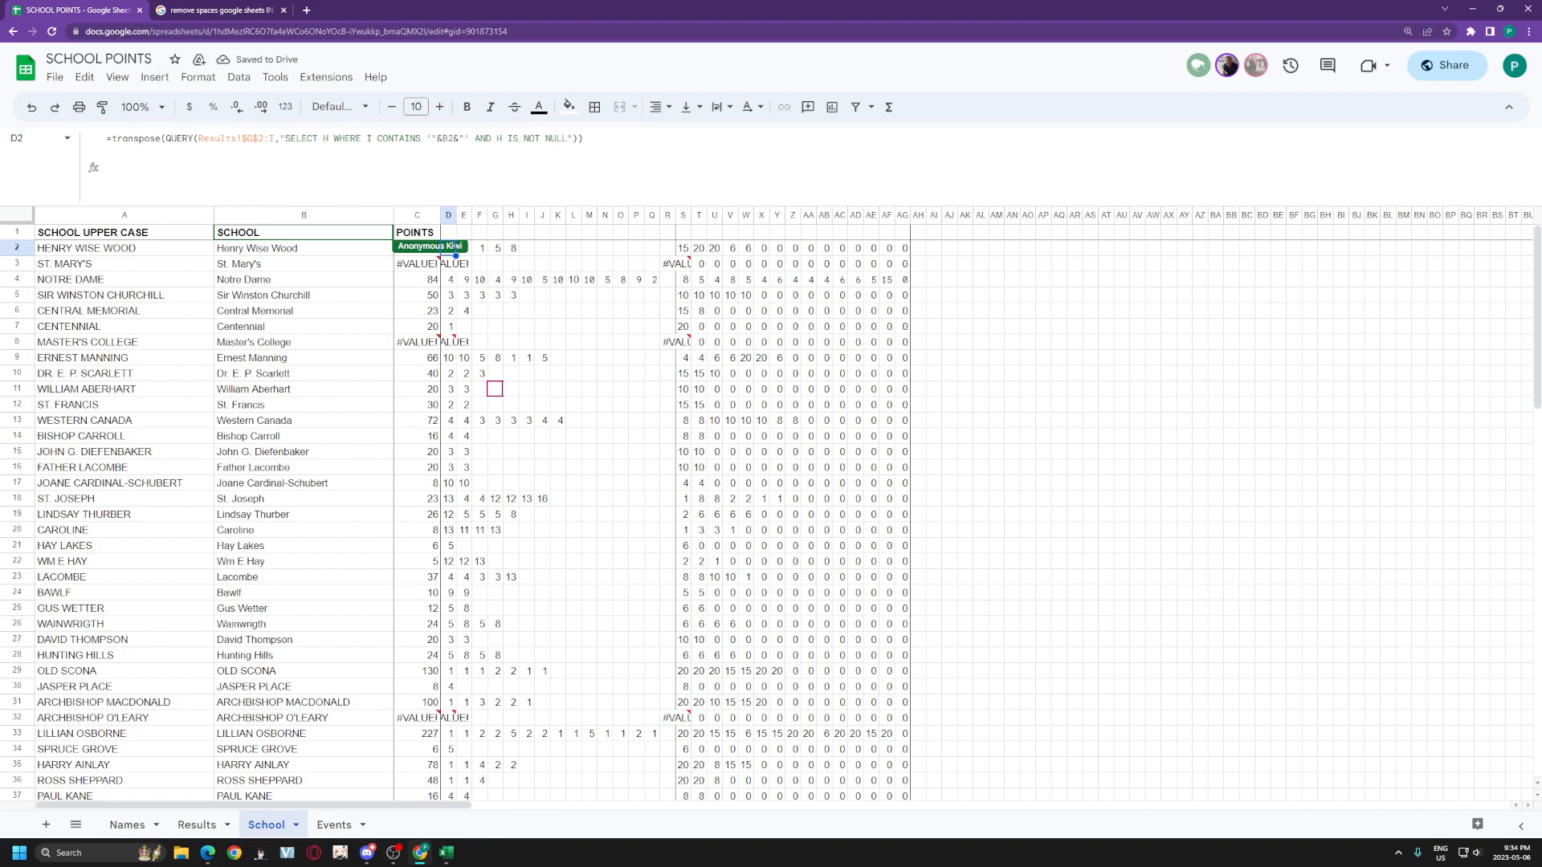
left_click_drag(166, 139, 274, 139)
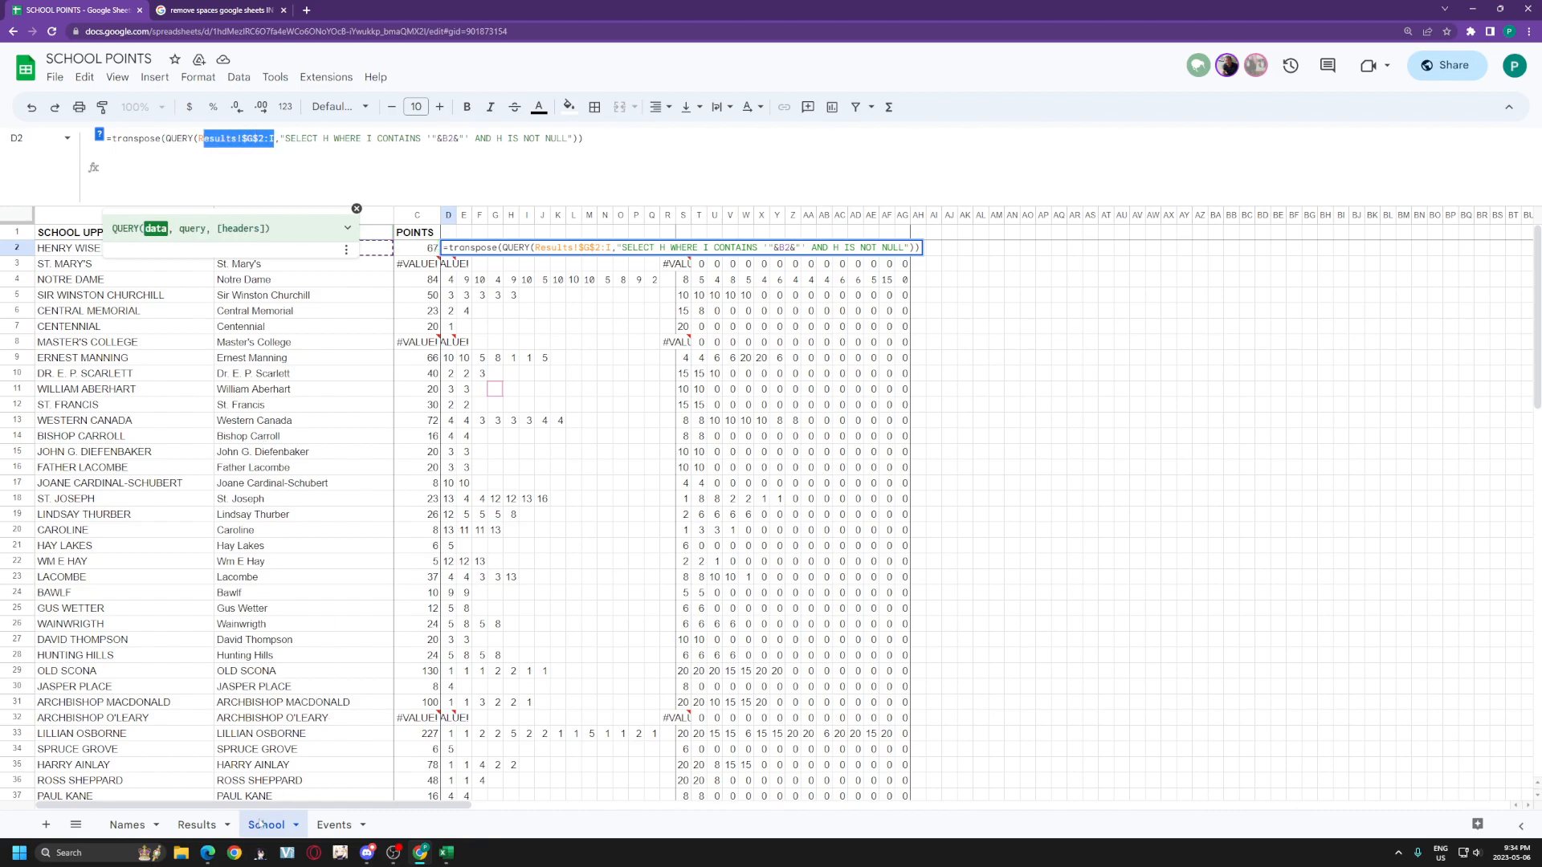
left_click(196, 824)
left_click(574, 215)
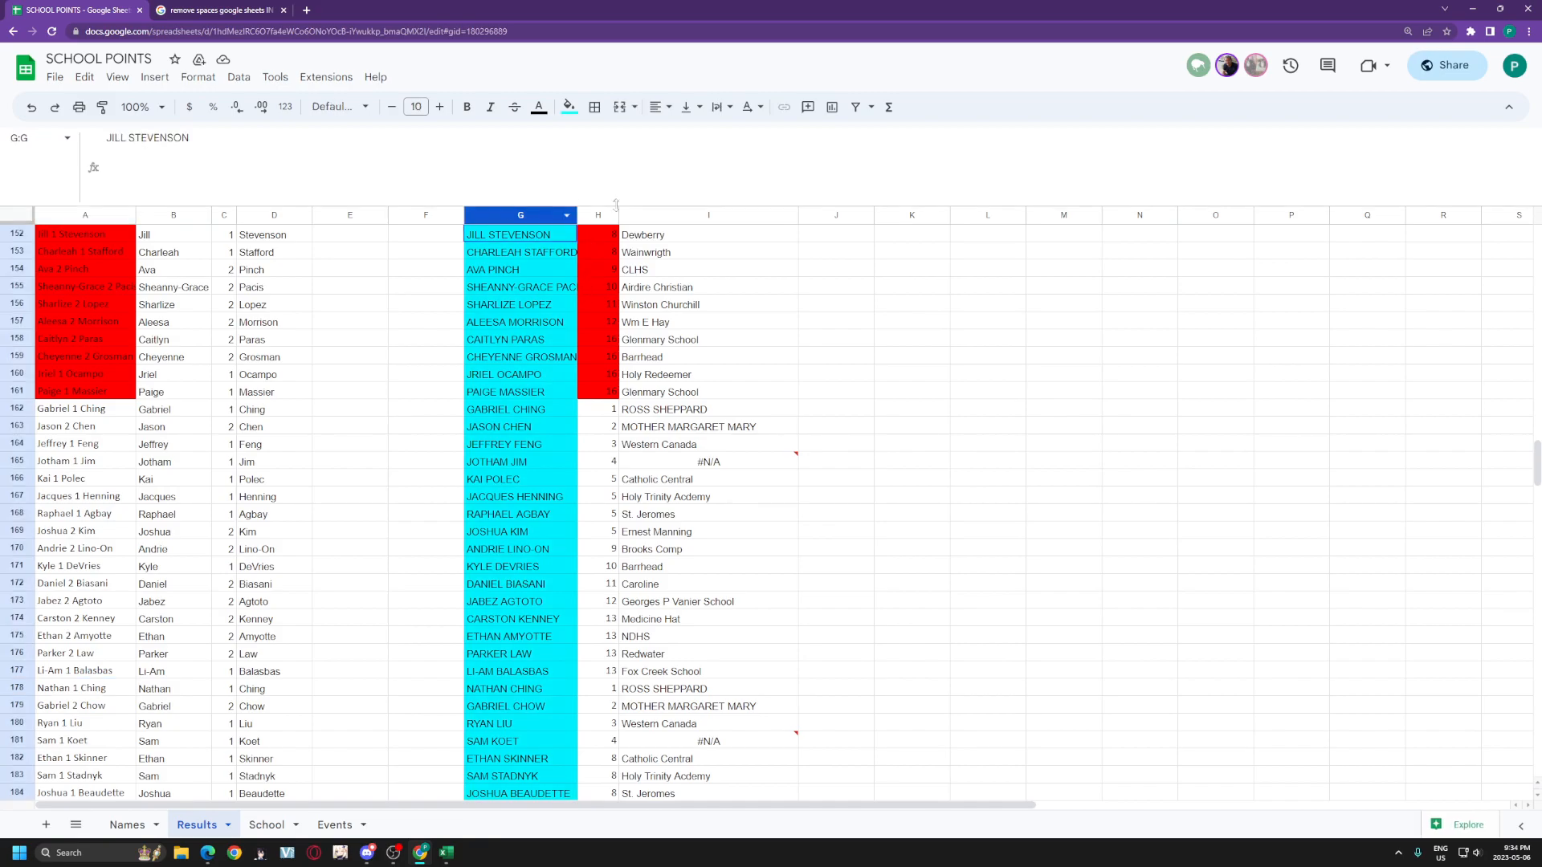
left_click(432, 221)
left_click_drag(561, 219, 715, 219)
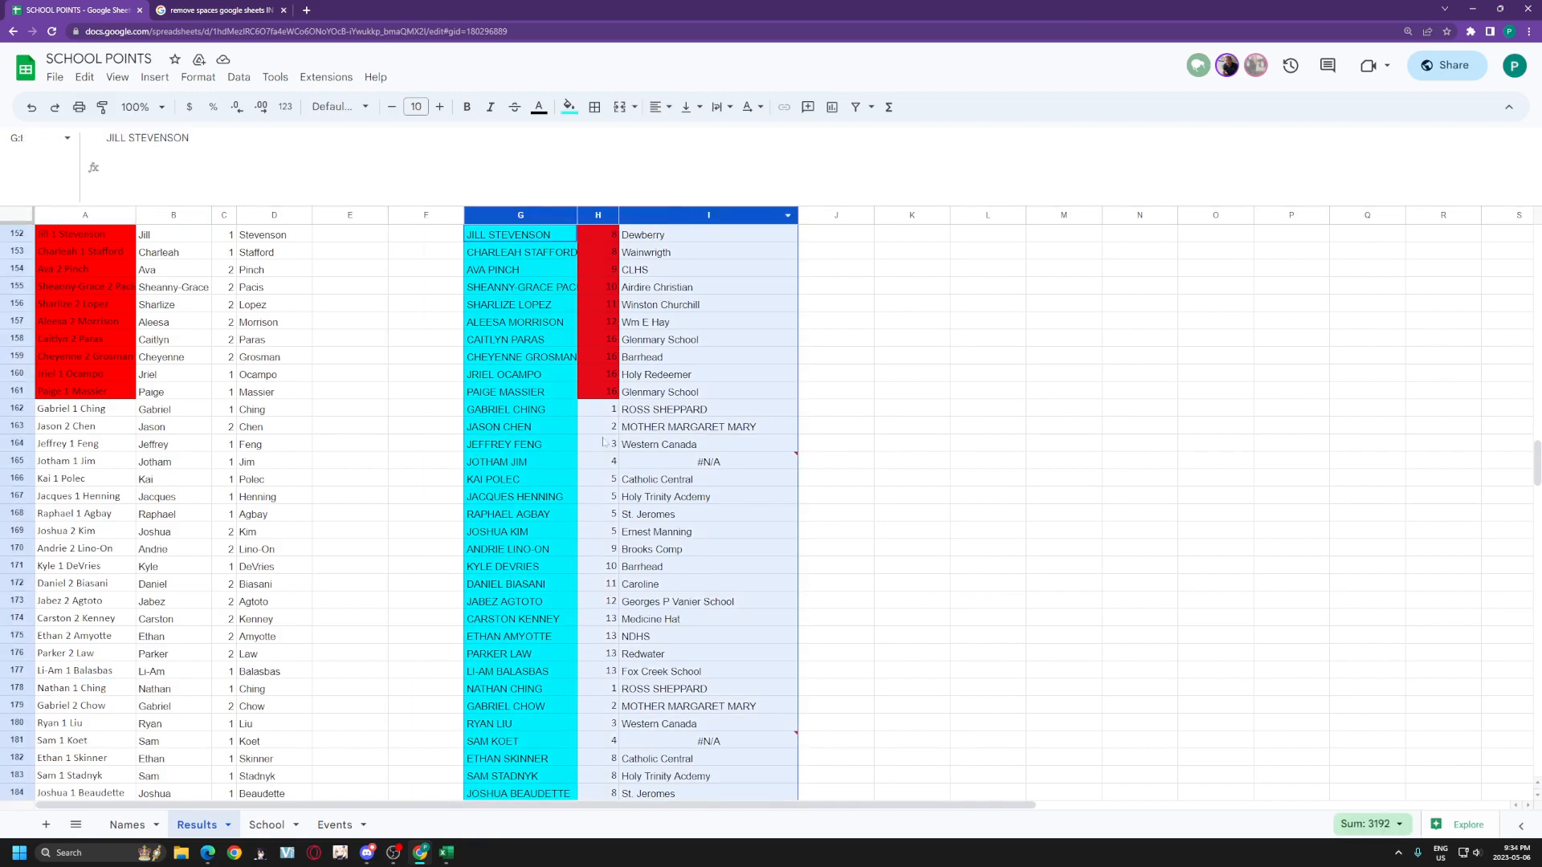
left_click(266, 824)
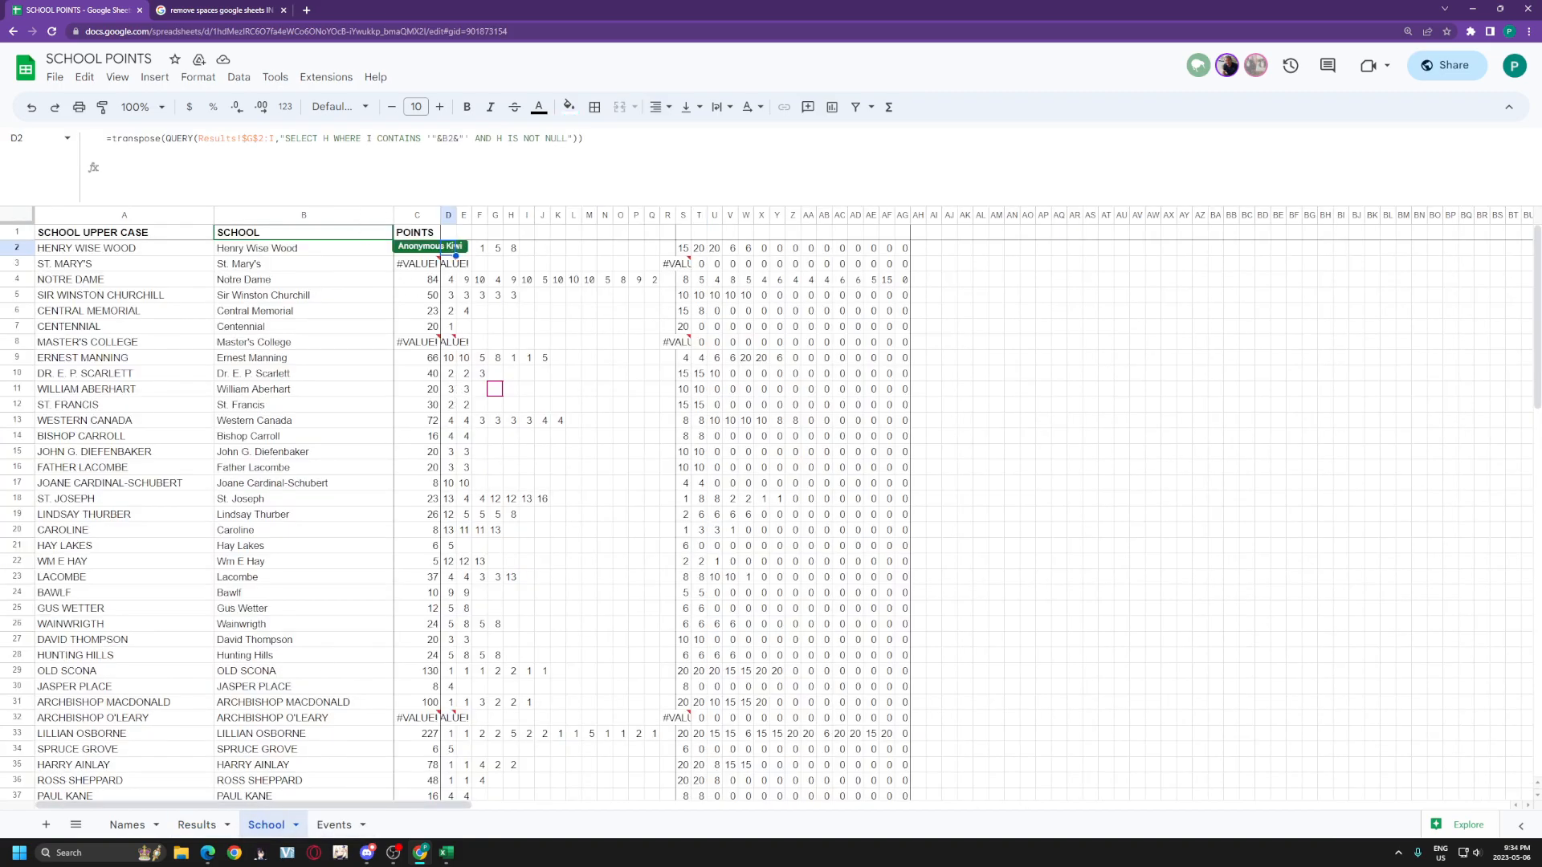
left_click_drag(285, 139, 333, 138)
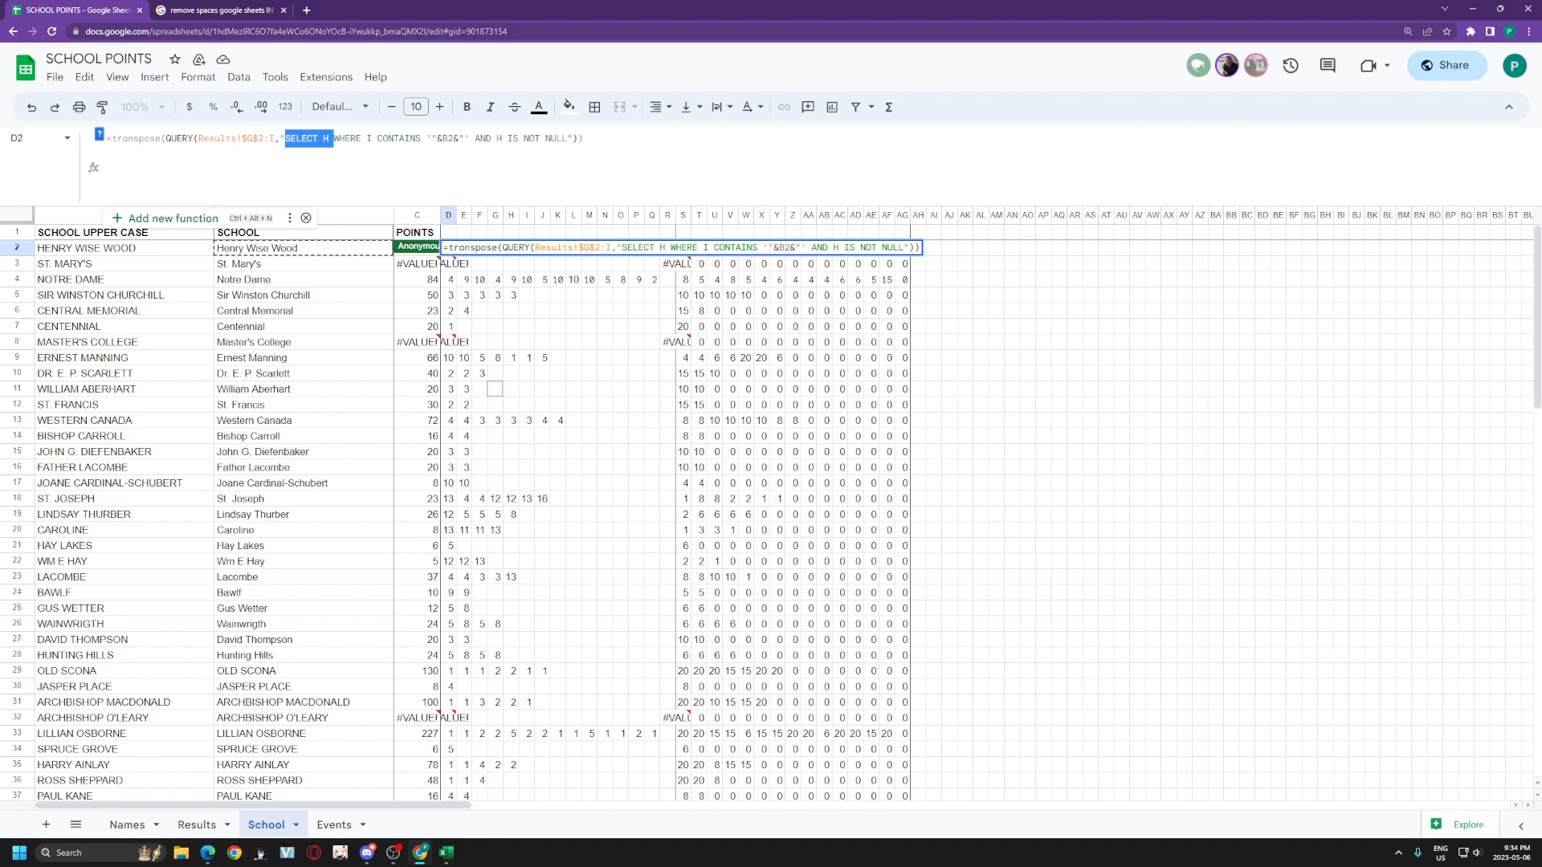
left_click_drag(366, 139, 459, 139)
left_click(399, 139)
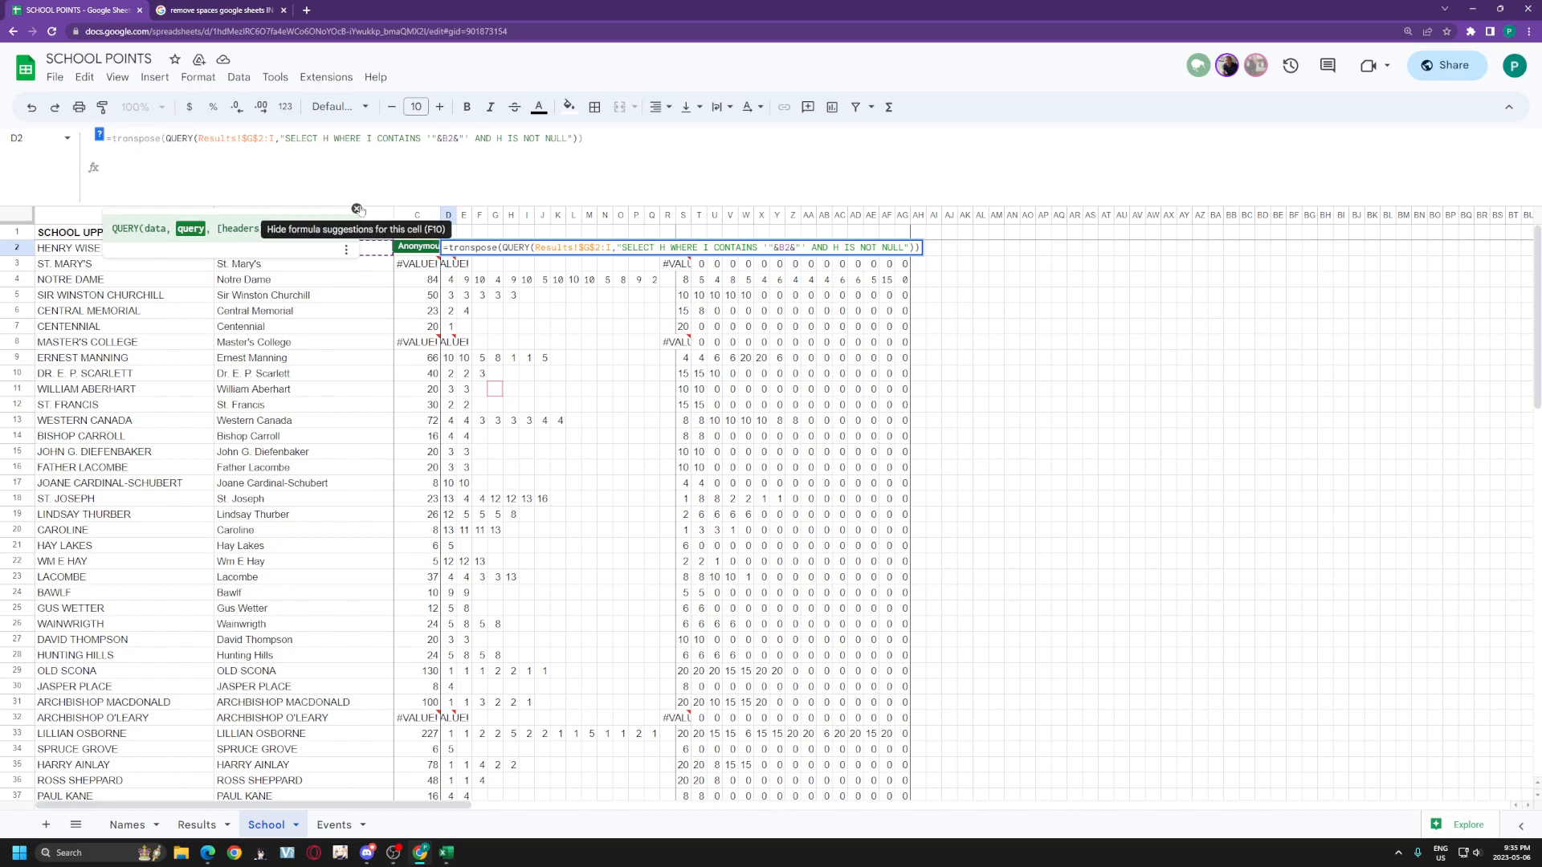
left_click(357, 209)
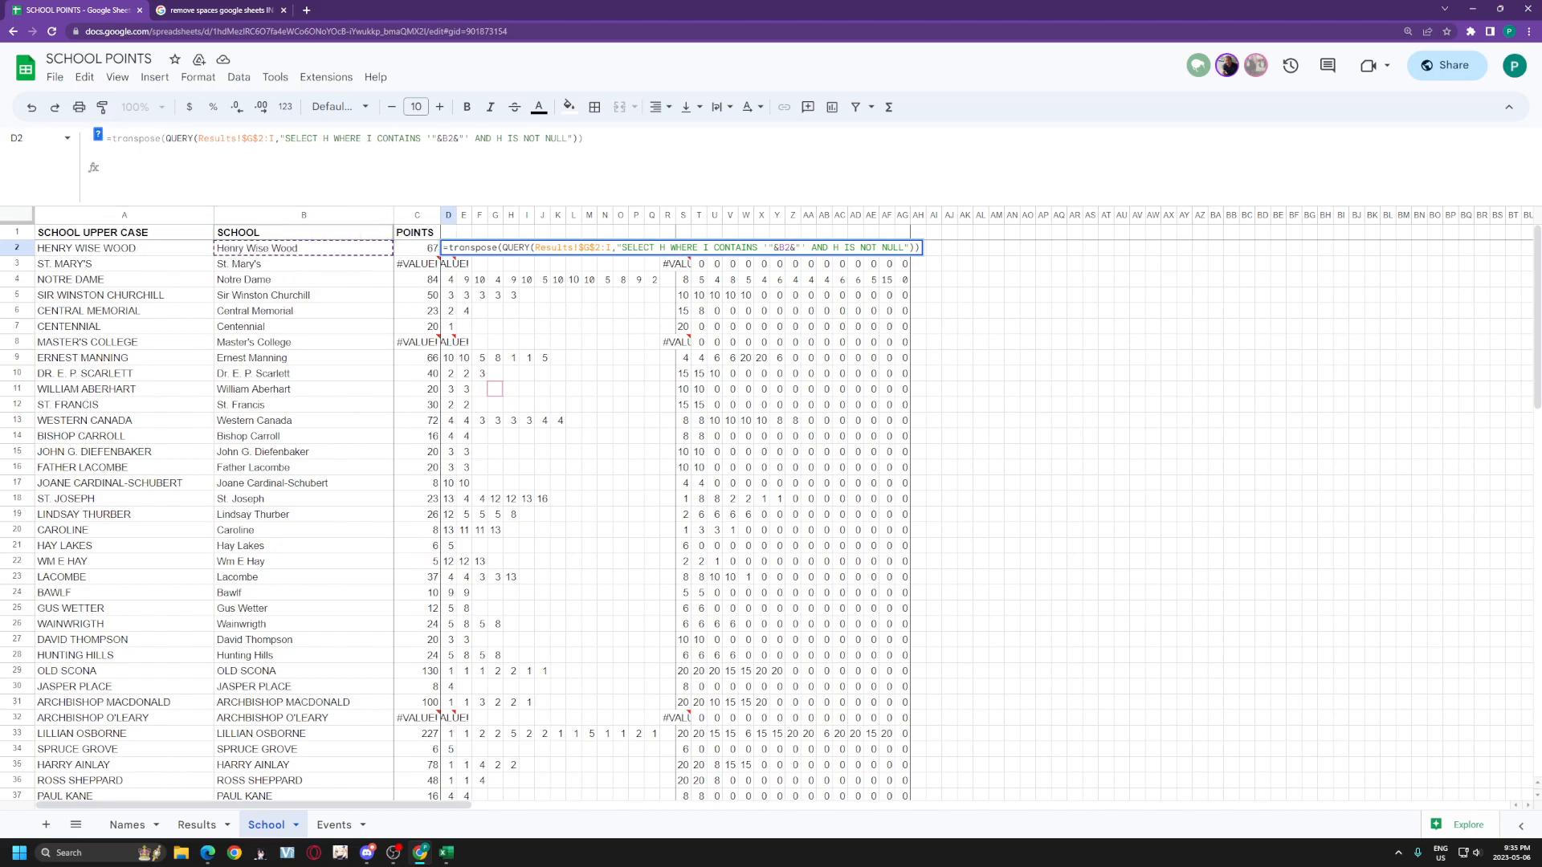
left_click_drag(502, 139, 578, 139)
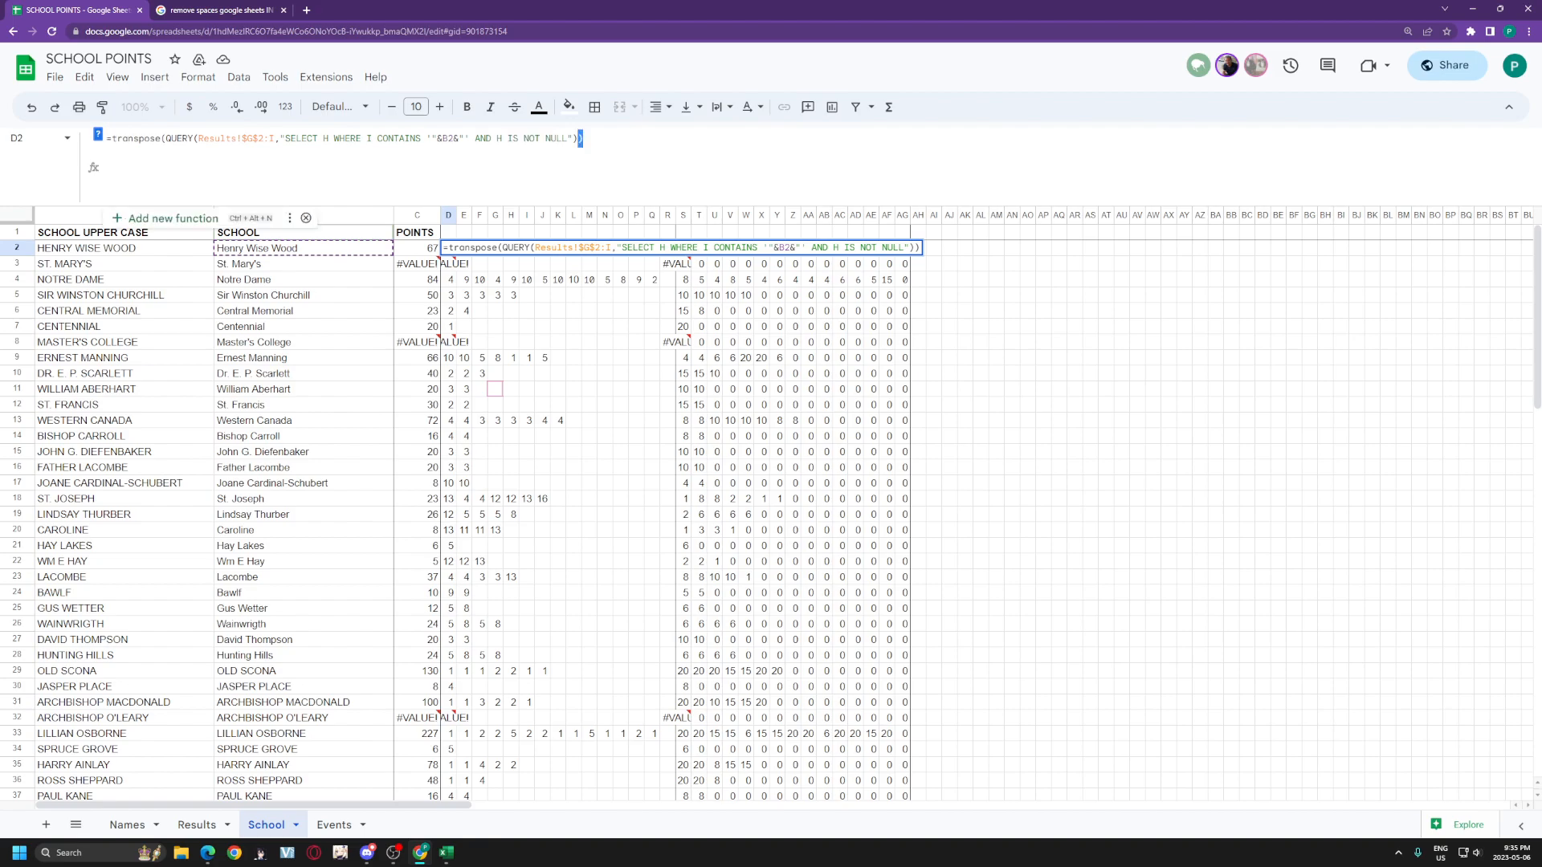
left_click(547, 138)
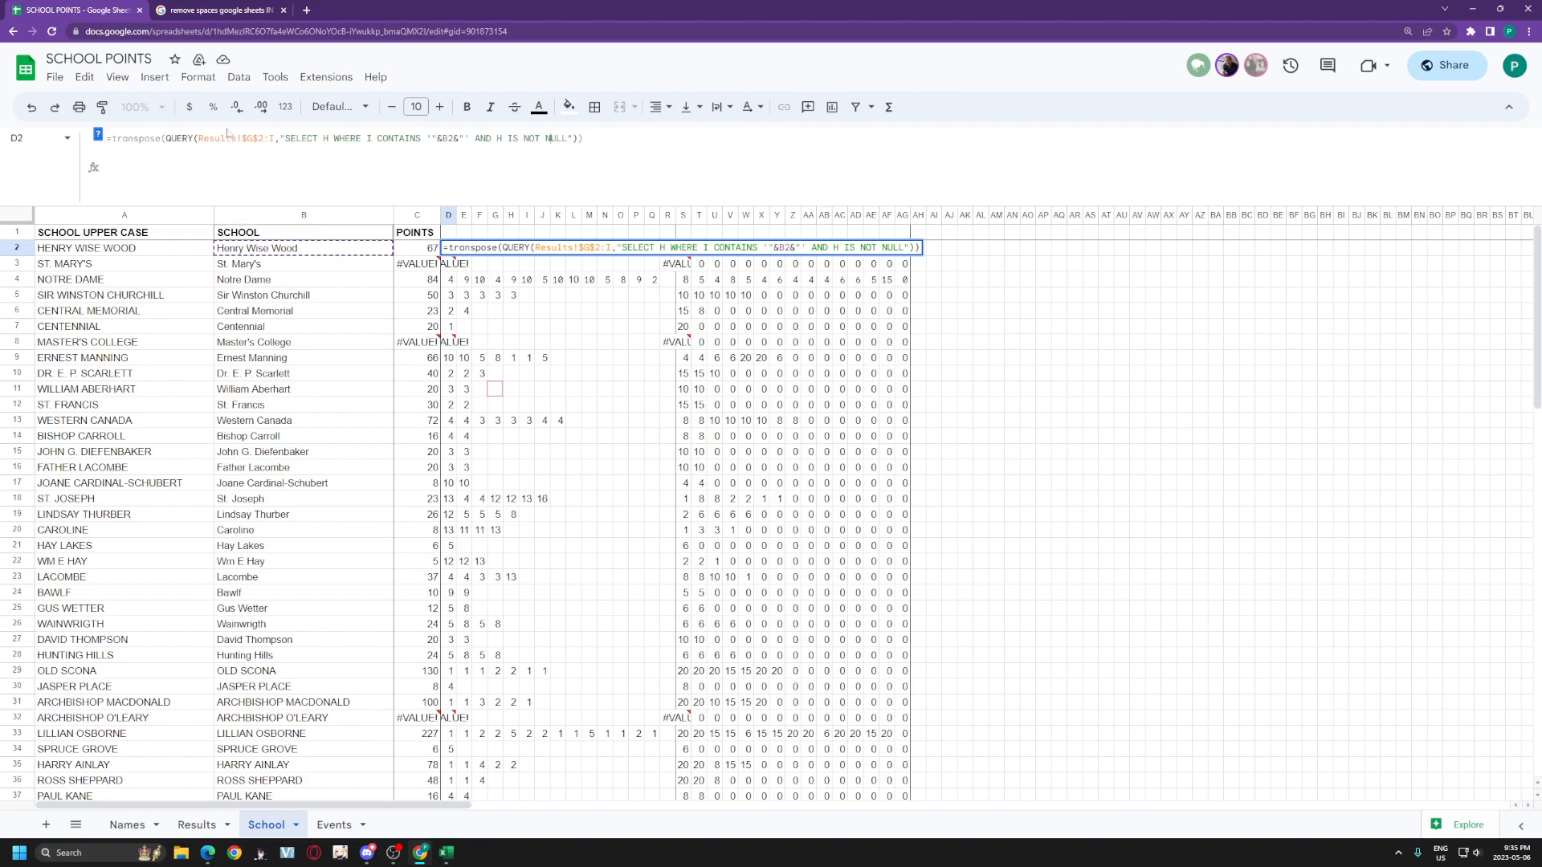
left_click_drag(166, 139, 111, 139)
left_click(583, 139)
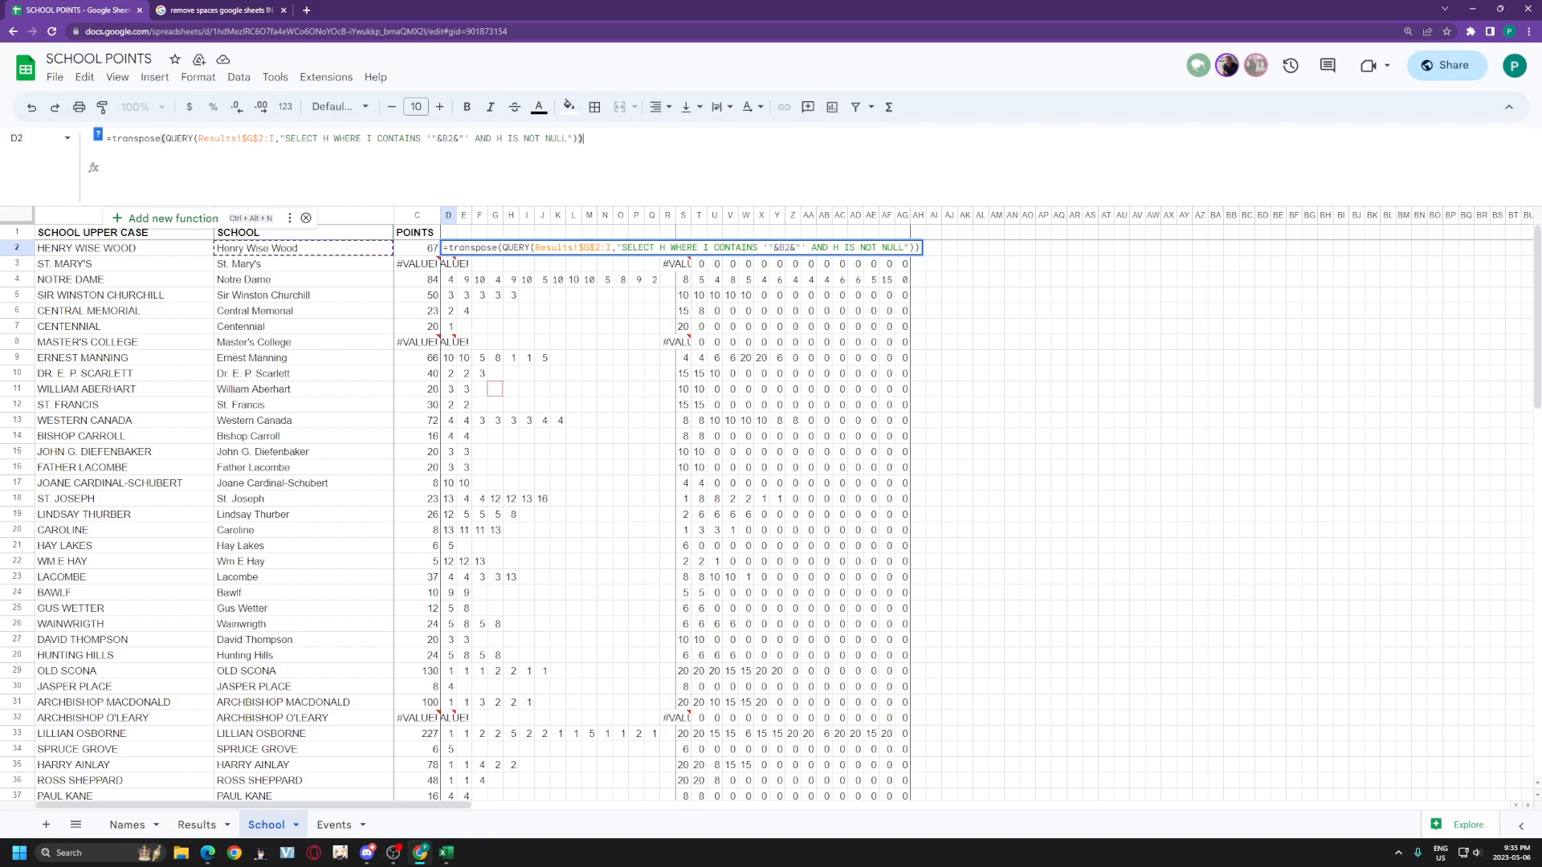
Step: Commit the TRANSPOSE(QUERY) formula in D2 and check its results down column D to row 108
left_click(1065, 343)
key("Down")
key("Down")
key("Down")
key("Down")
key("Down")
key("Down")
key("Up")
key("Up")
key("Up")
key("Up")
key("Up")
key("Up")
key("ctrl+shift+Down")
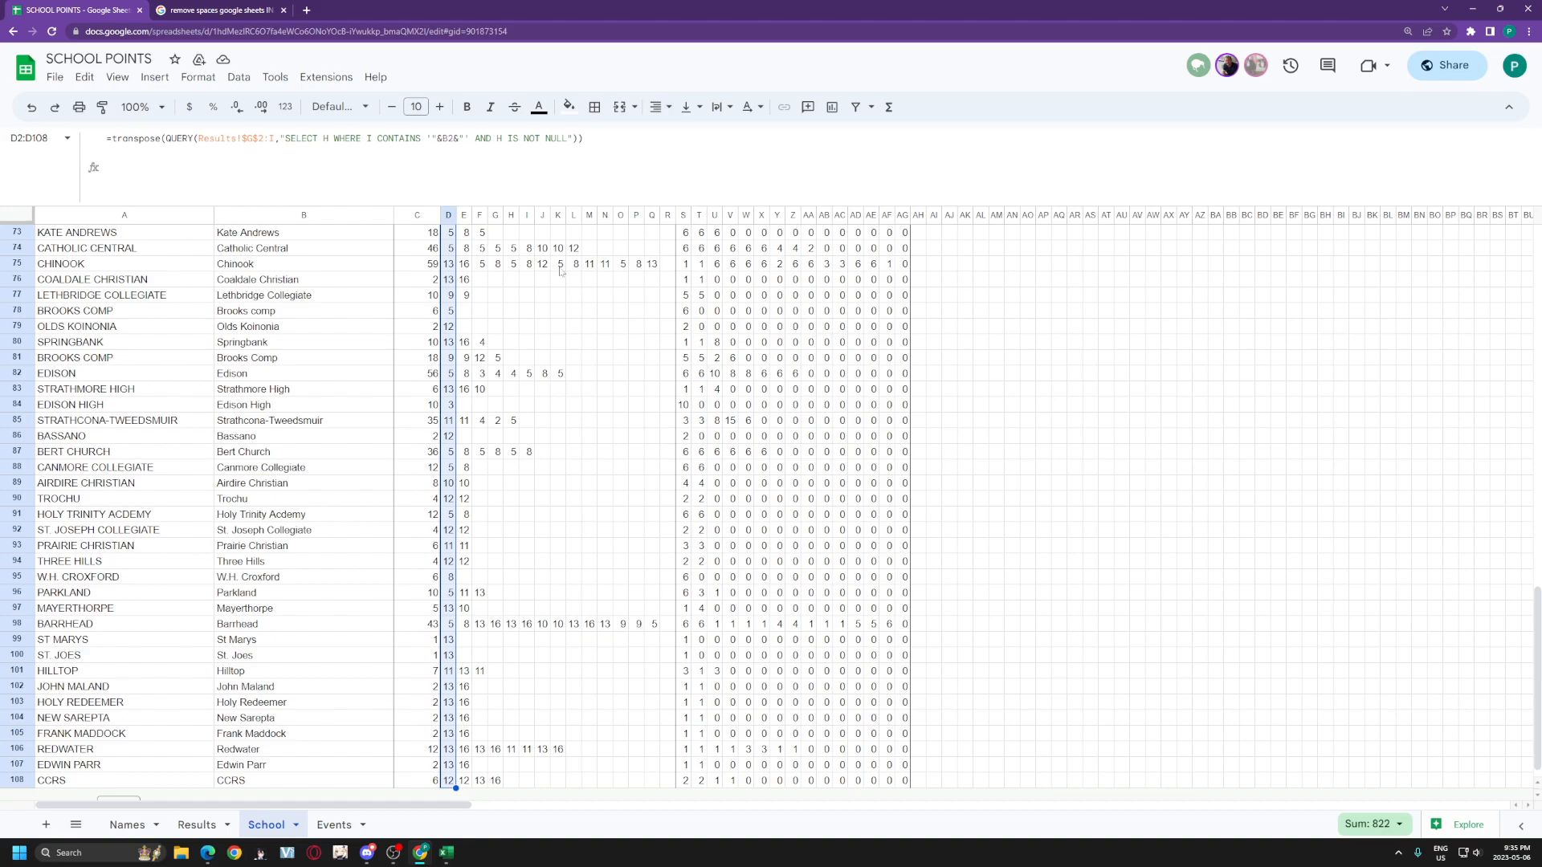
scroll(1074, 486, "up", 8)
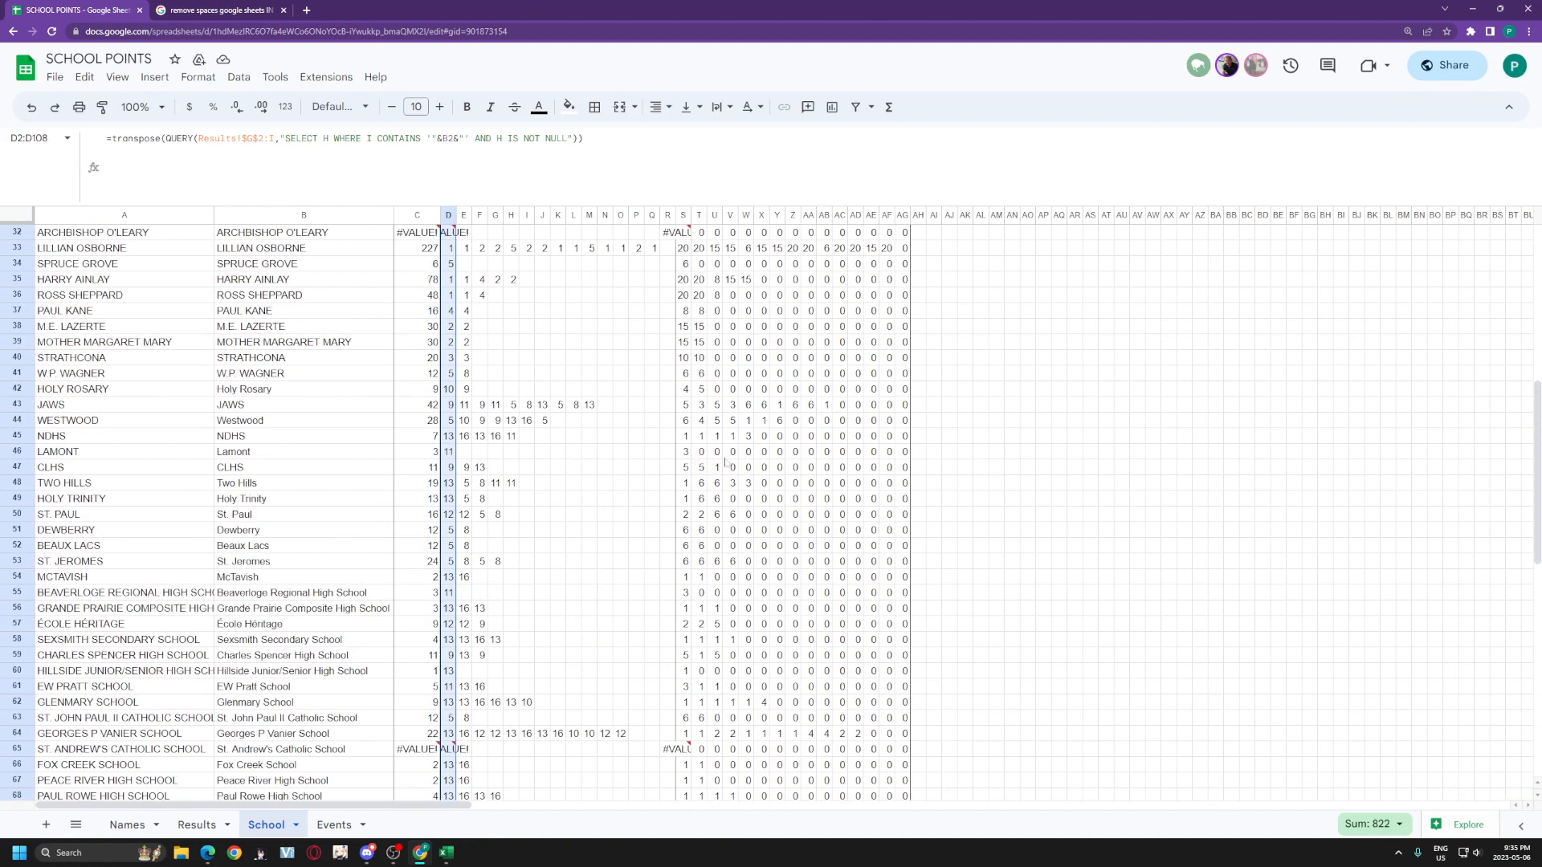
scroll(1524, 277, "up", 6)
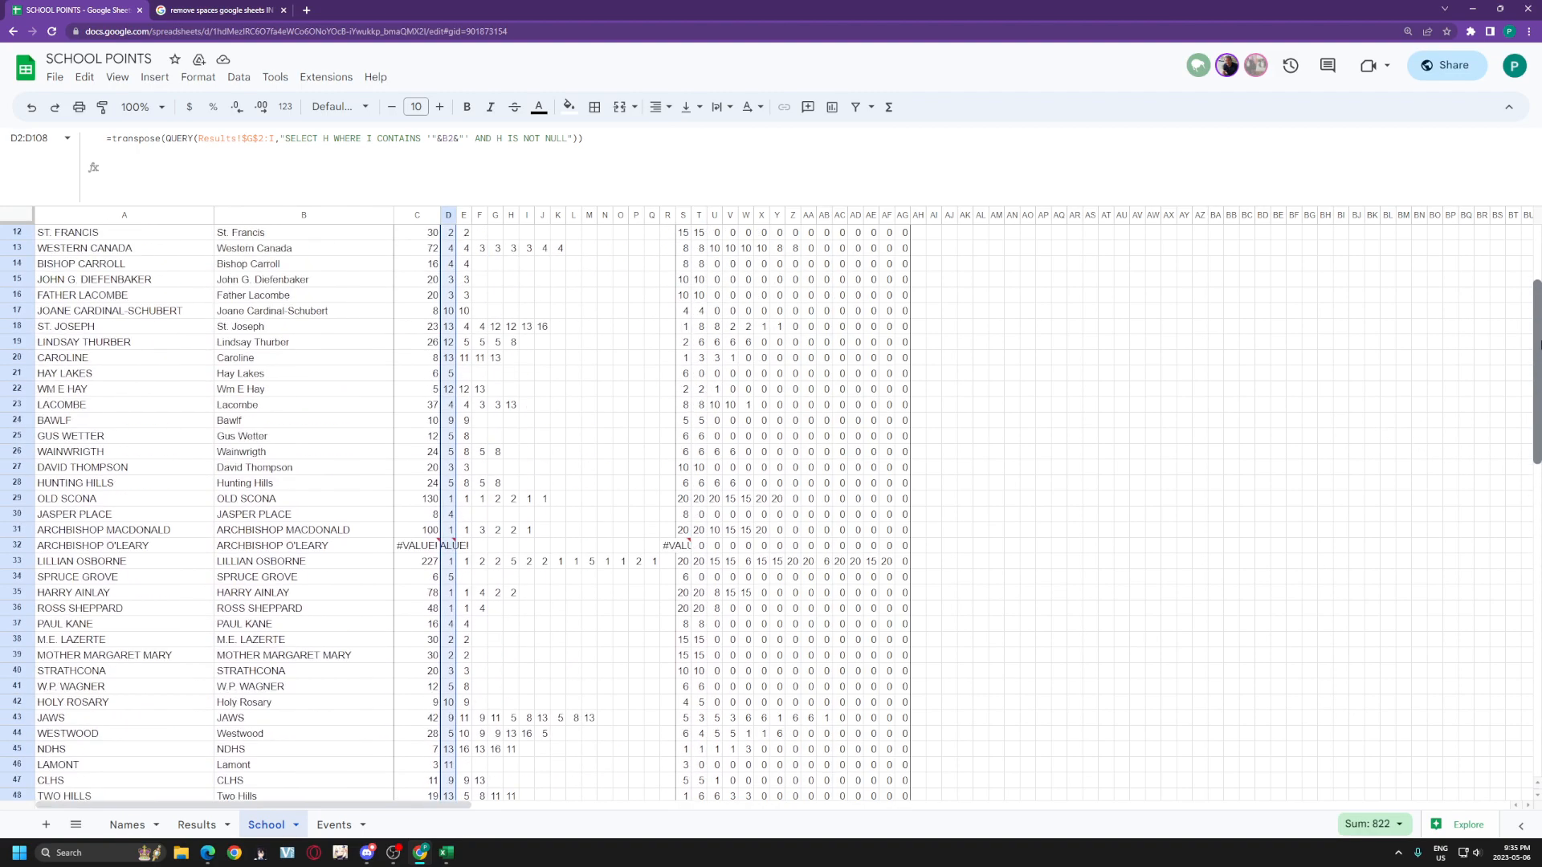
left_click(483, 250)
left_click(450, 249)
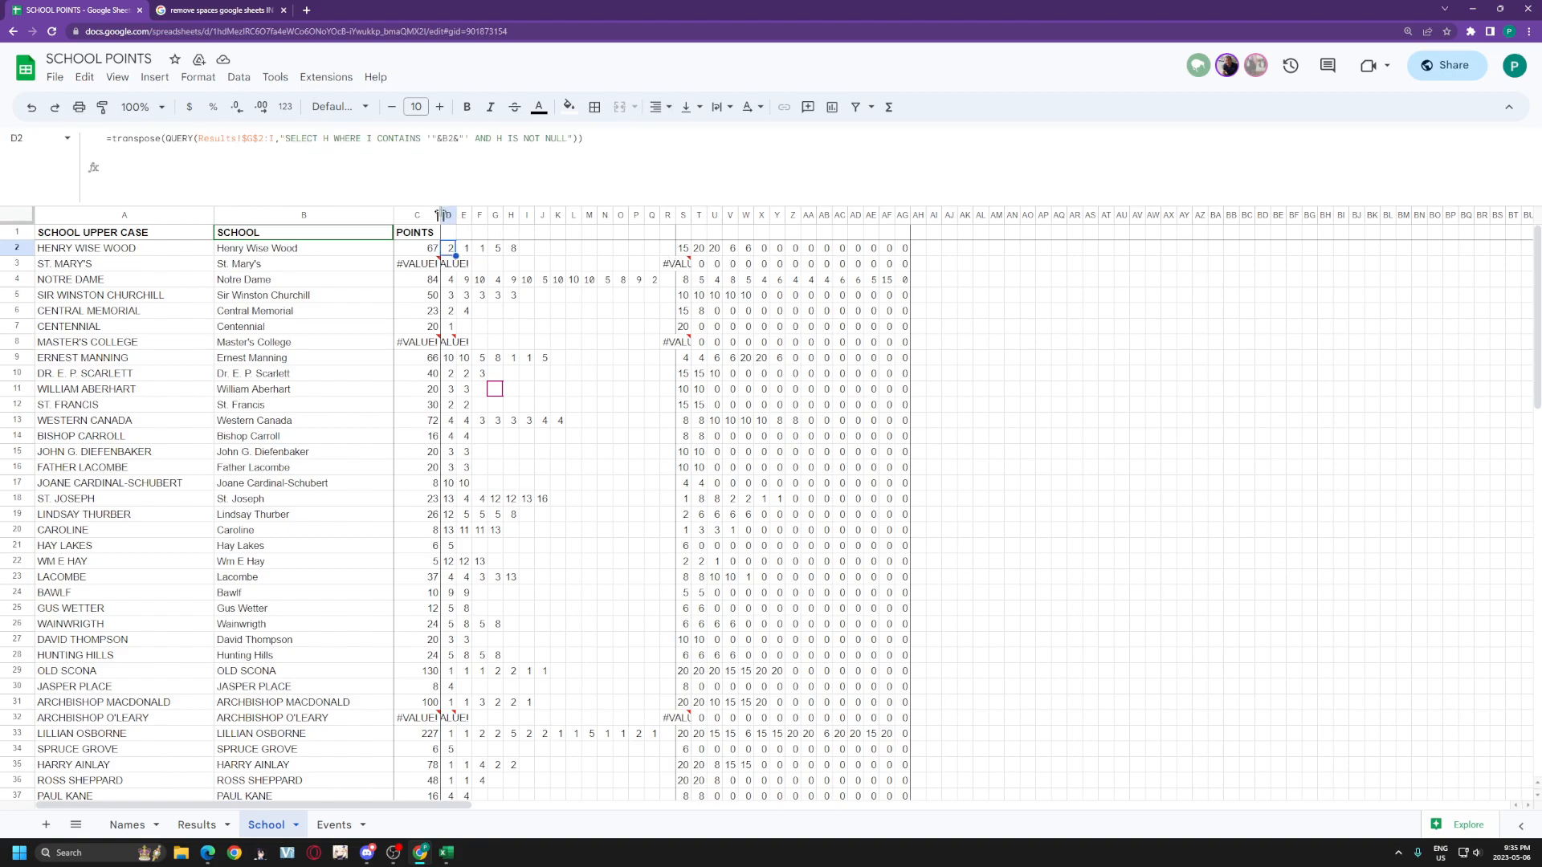
left_click_drag(449, 216, 667, 210)
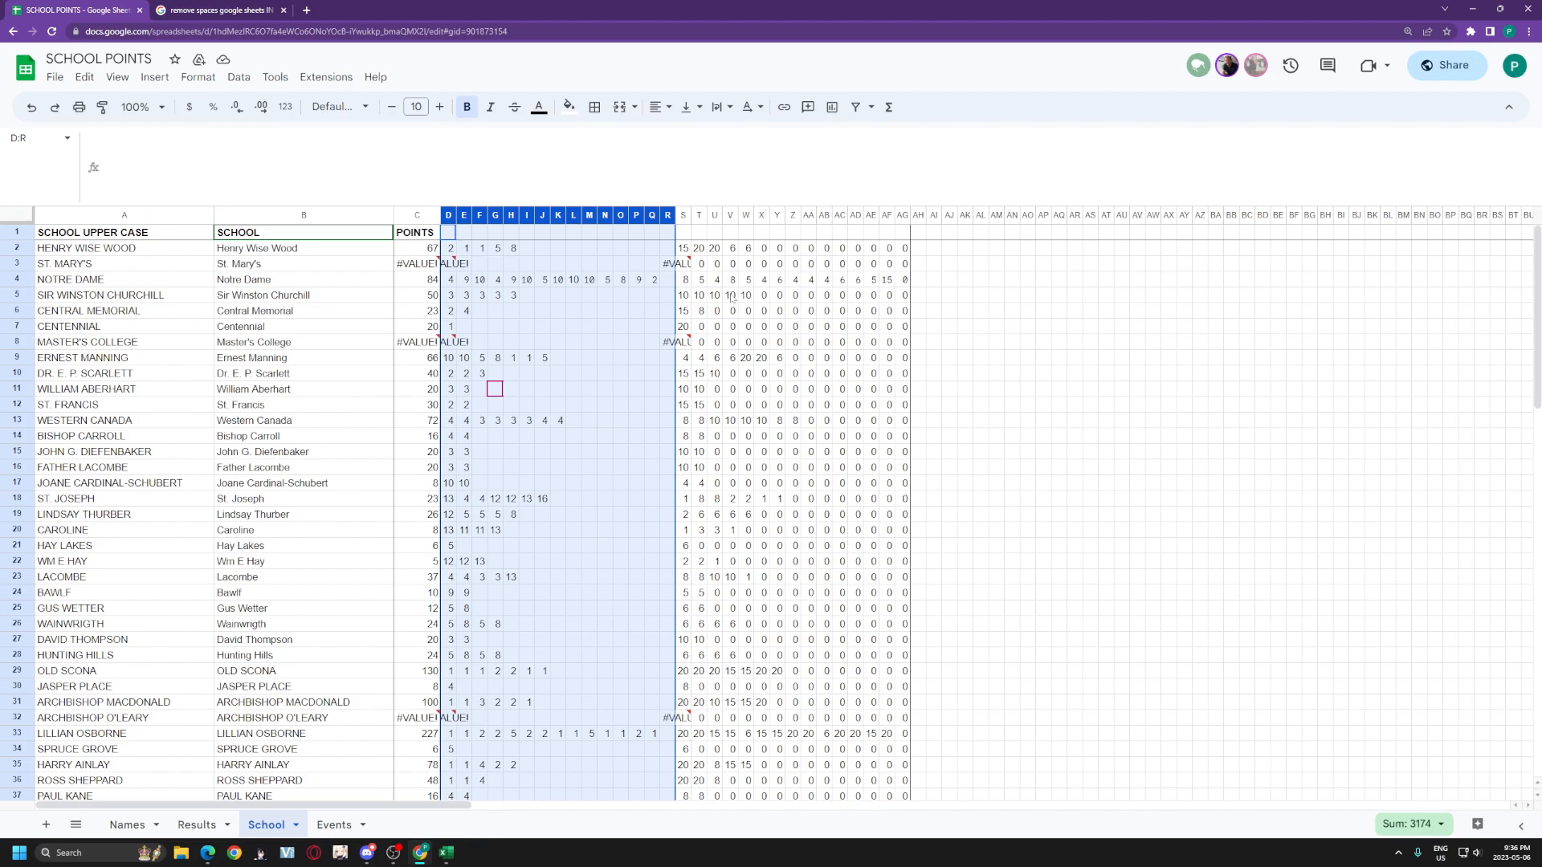
left_click(684, 252)
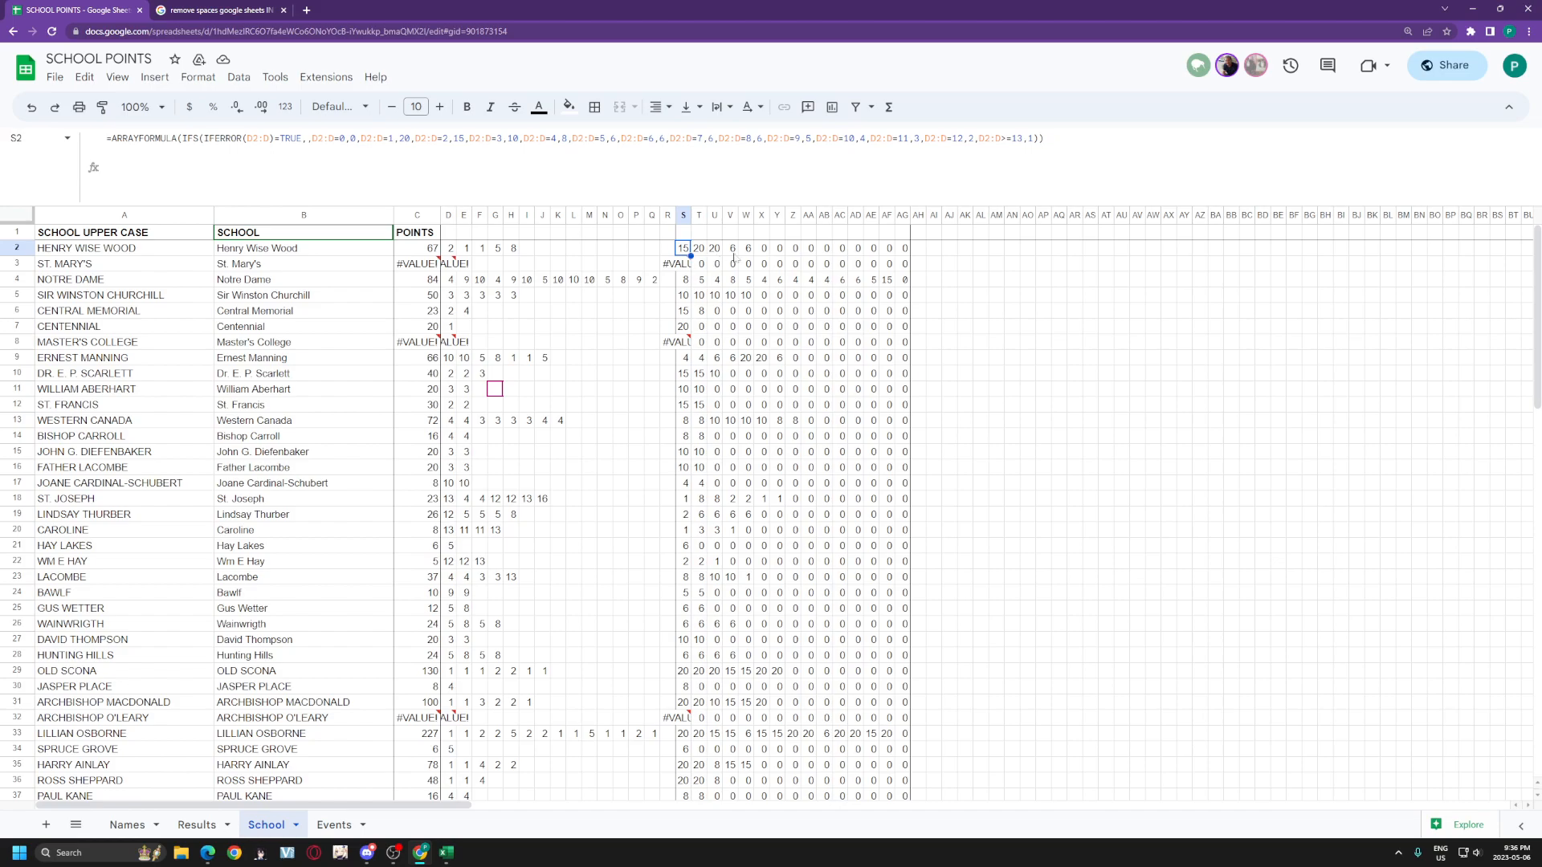
left_click(934, 267)
left_click_drag(683, 248, 865, 267)
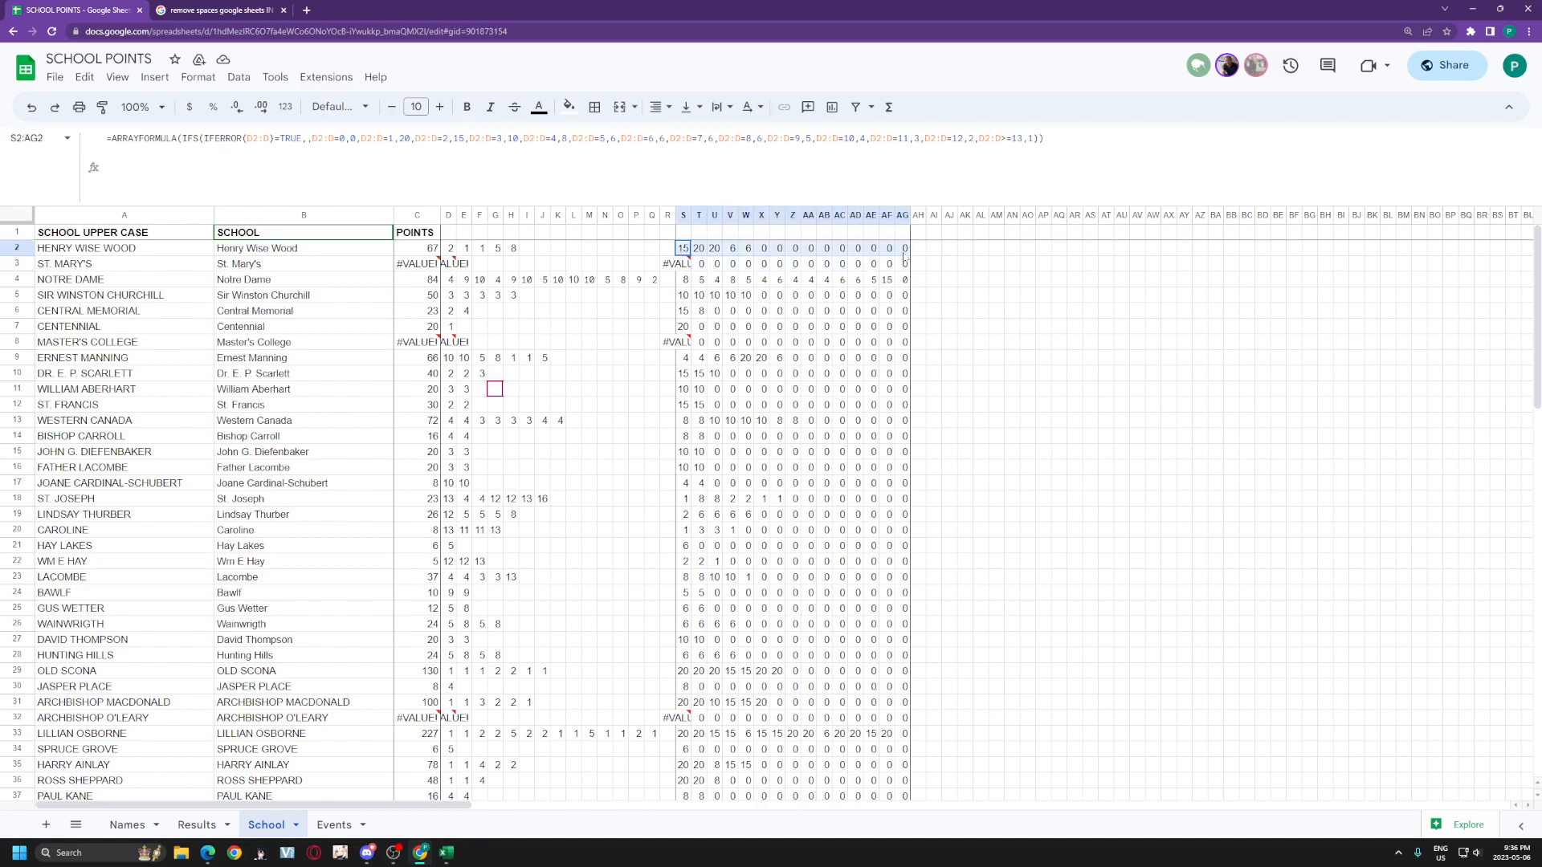
left_click(797, 296)
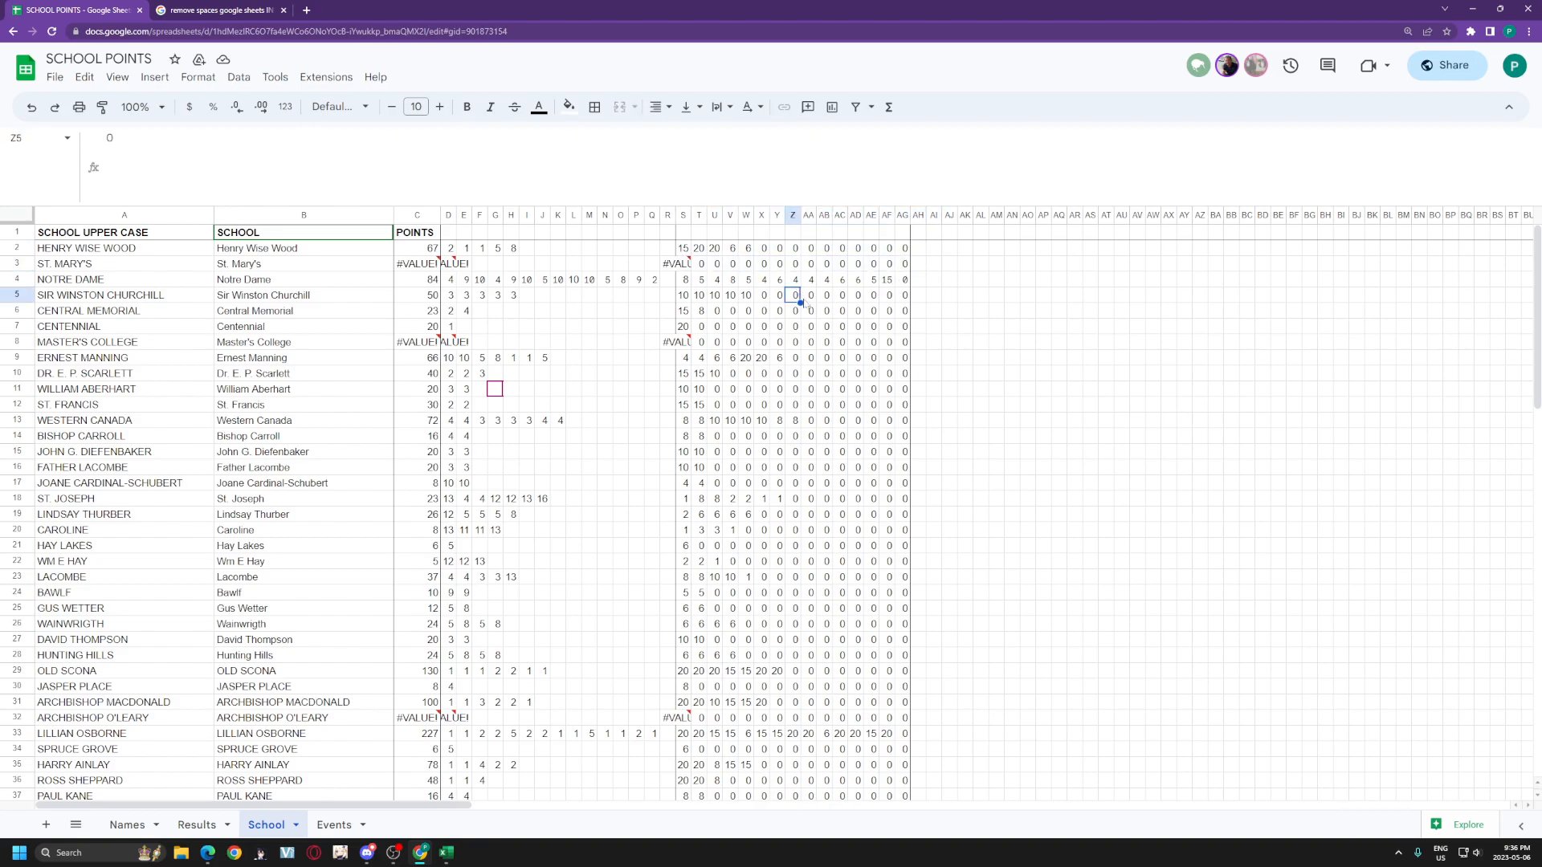
key("Left")
key("Up")
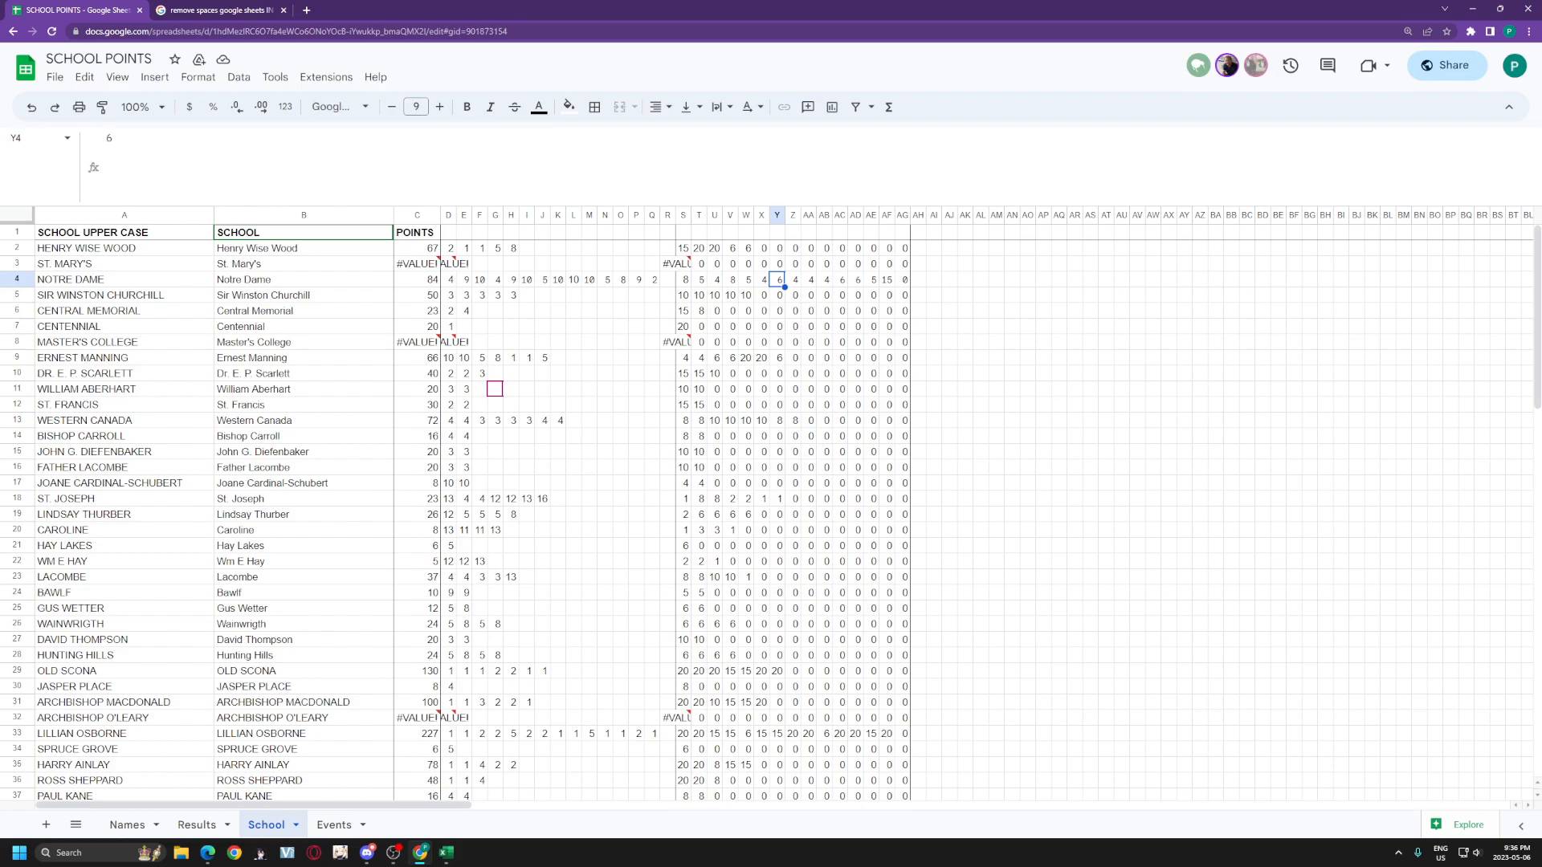
left_click(683, 248)
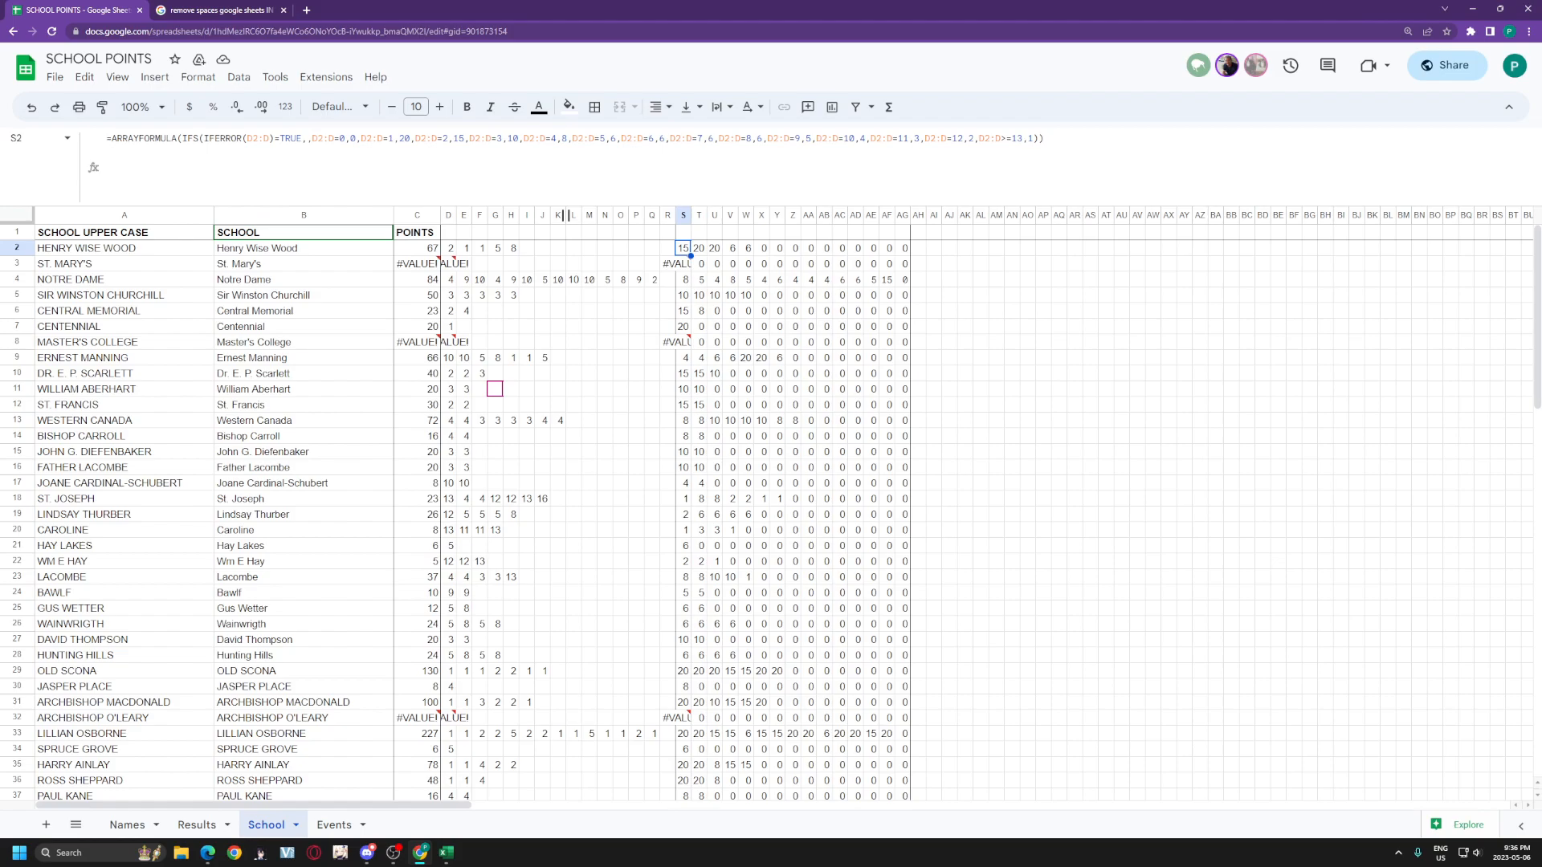
left_click_drag(209, 138, 301, 138)
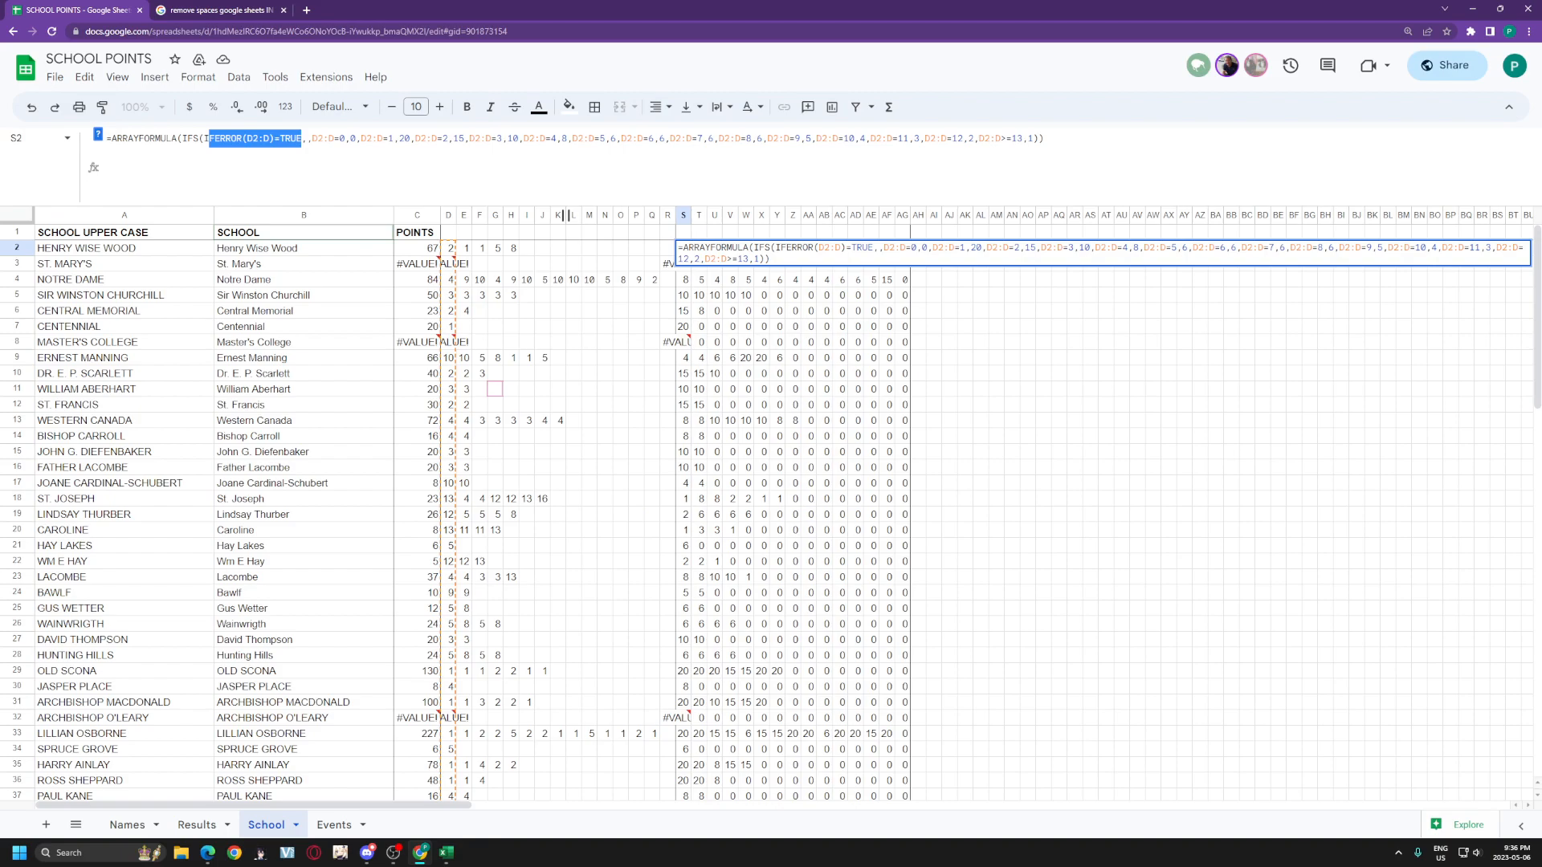
left_click(312, 138)
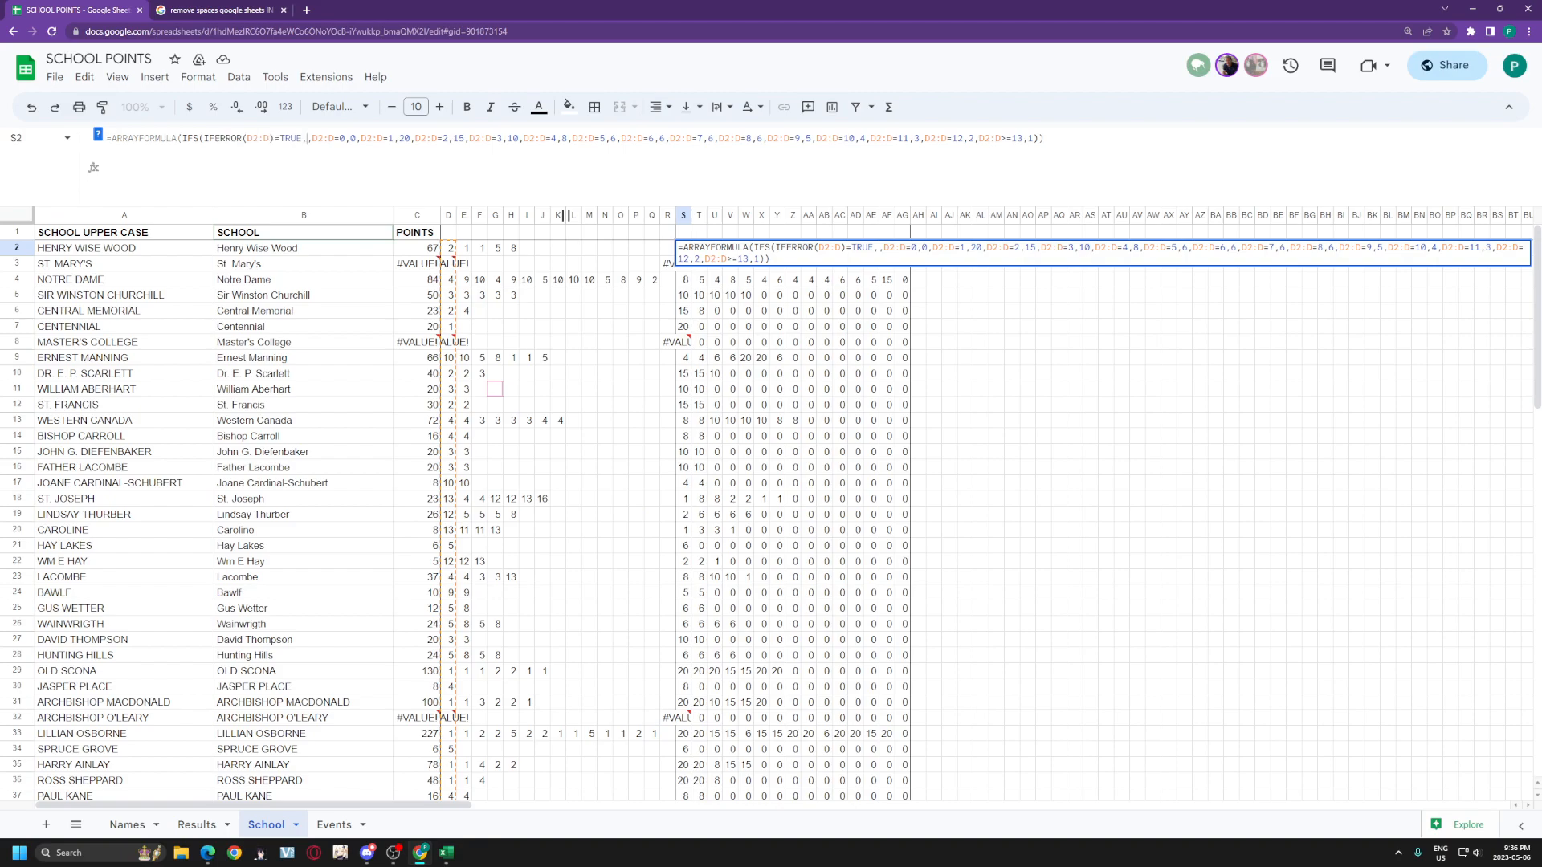
left_click_drag(312, 138, 360, 138)
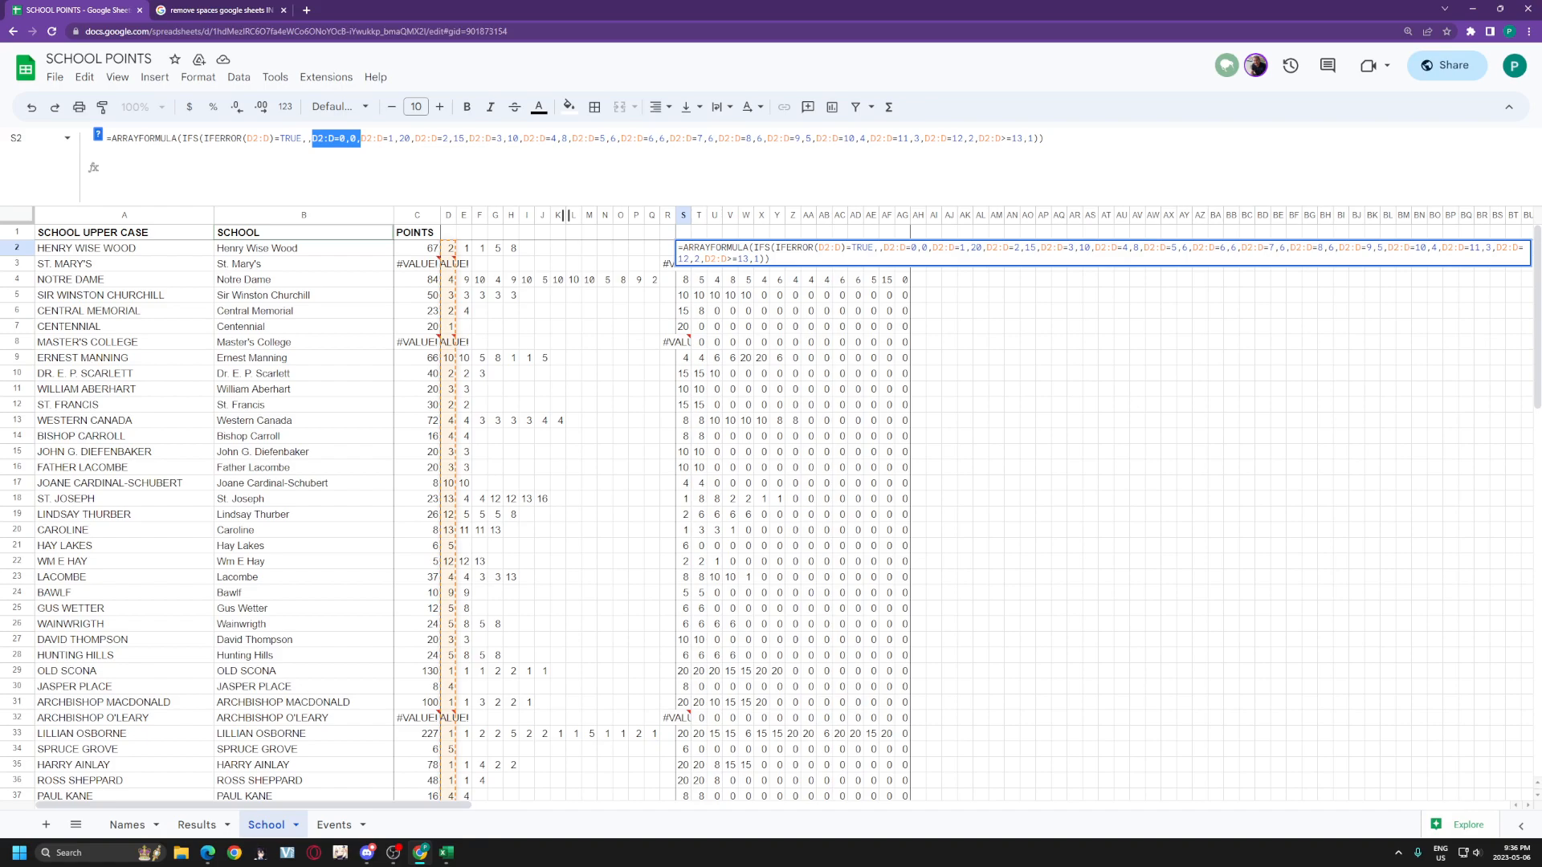
left_click(351, 138)
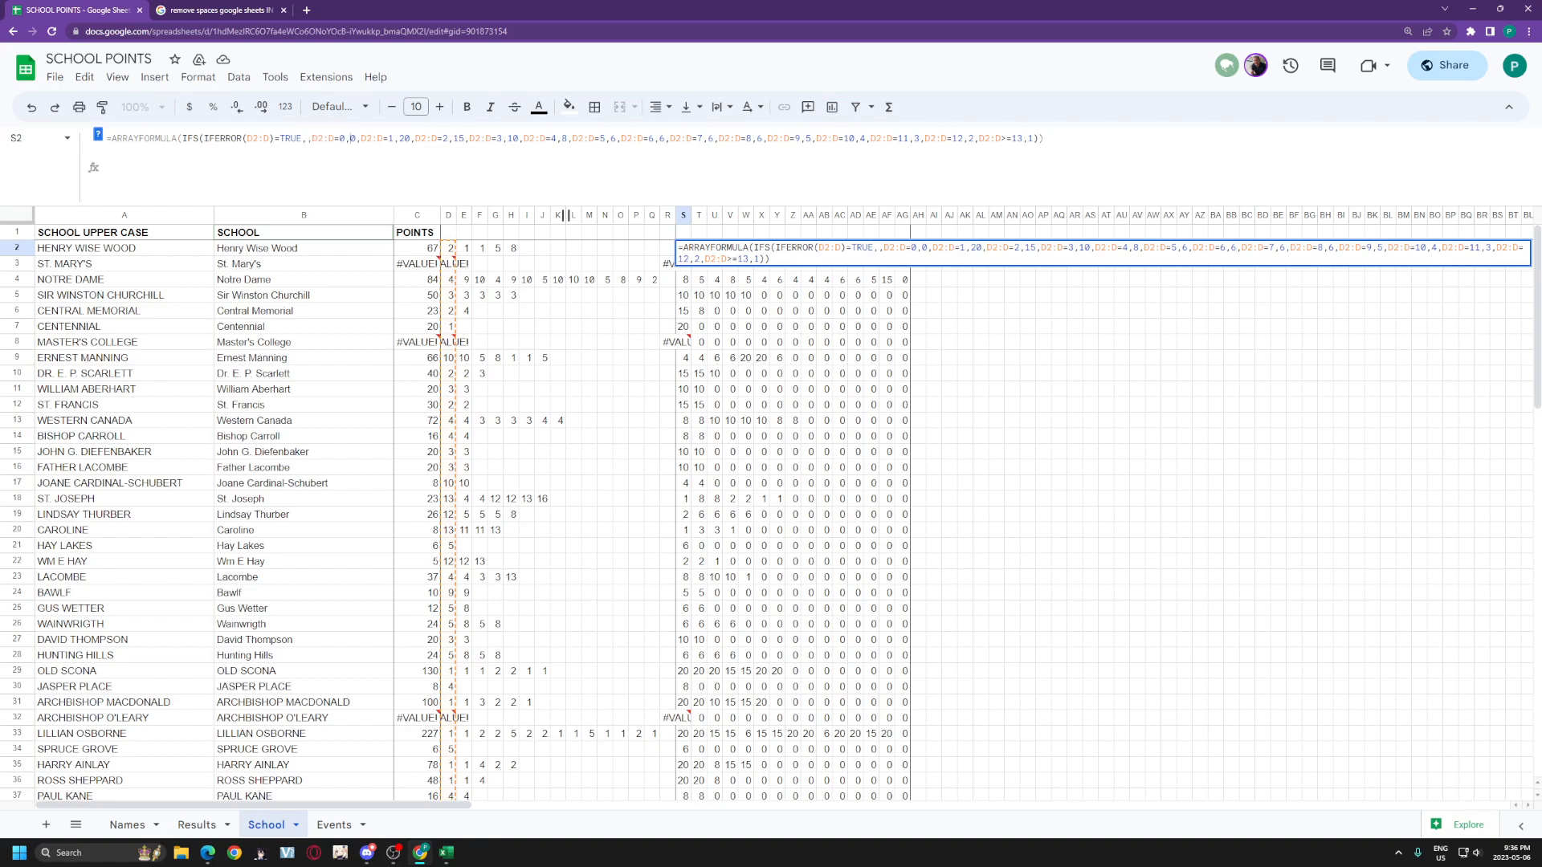
left_click_drag(361, 138, 394, 138)
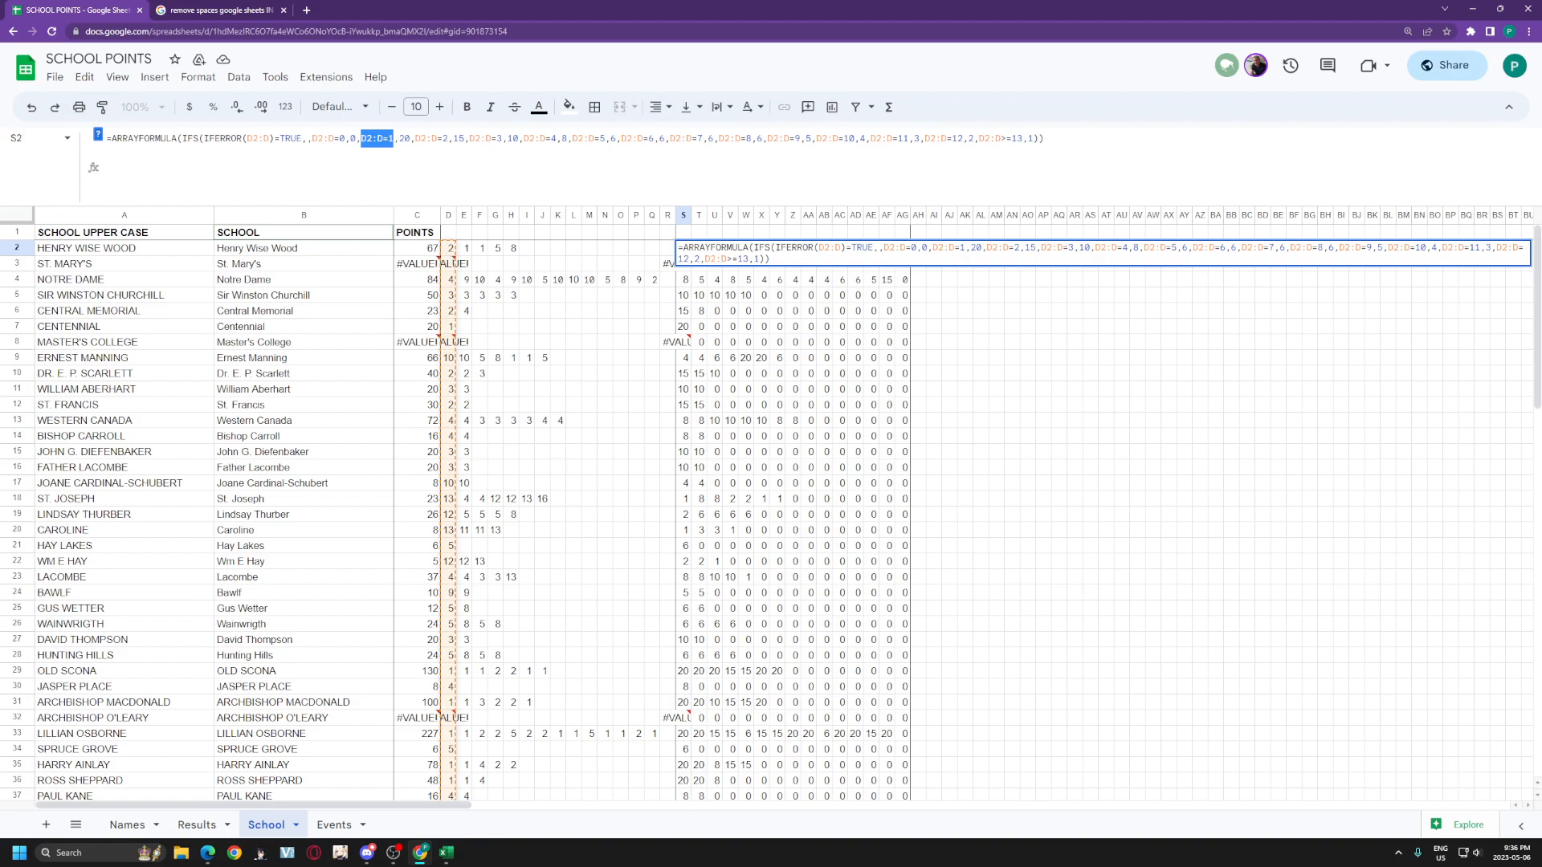
key("Escape")
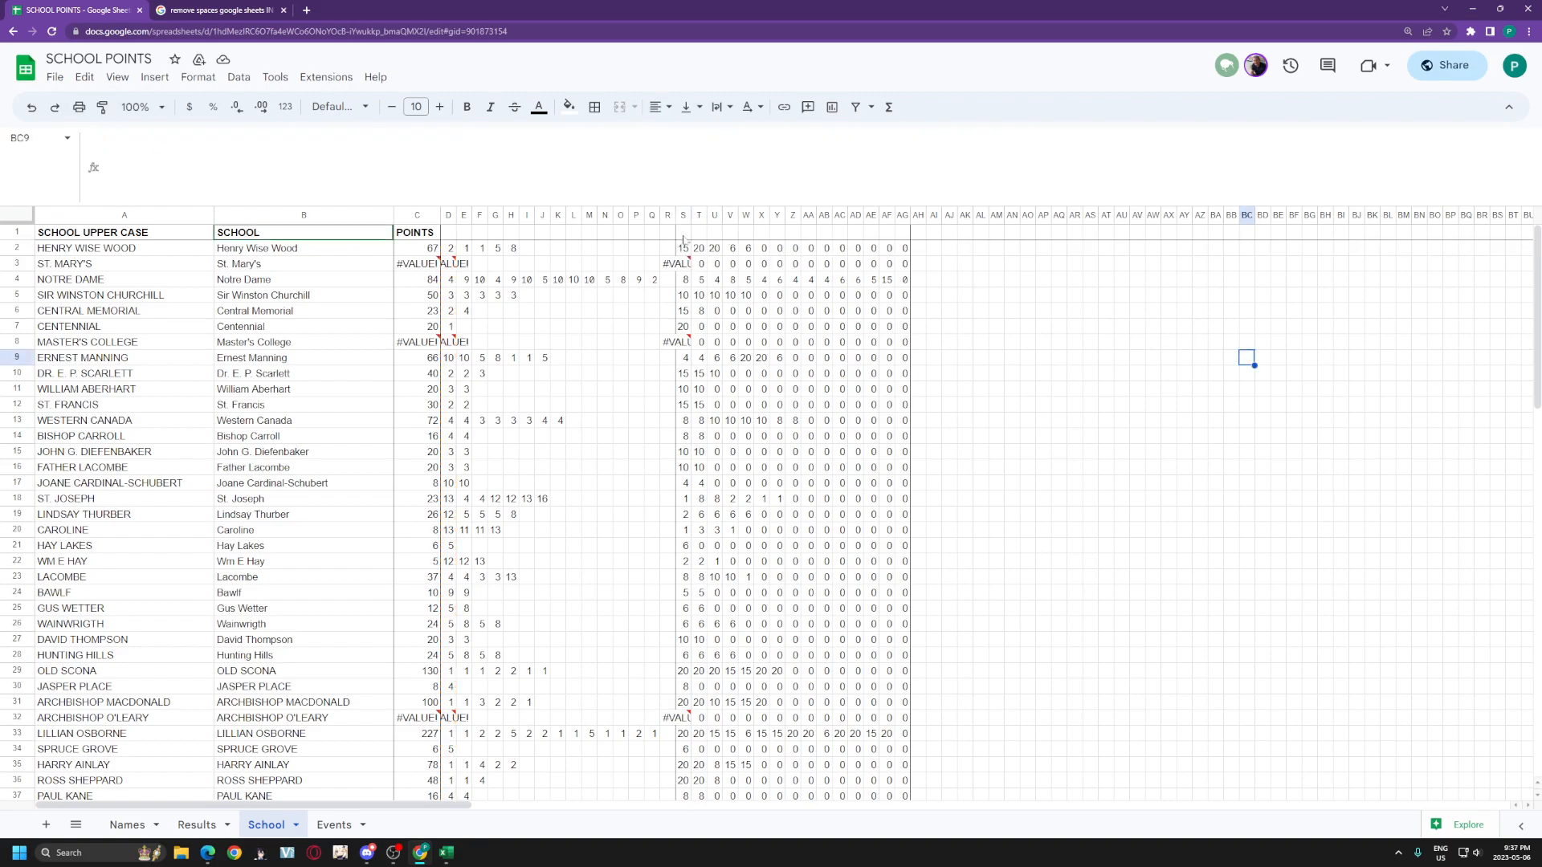
key("Right")
key("Right")
key("Right")
key("Right")
key("Right")
key("Right")
key("Right")
key("Right")
key("Right")
key("Right")
key("Right")
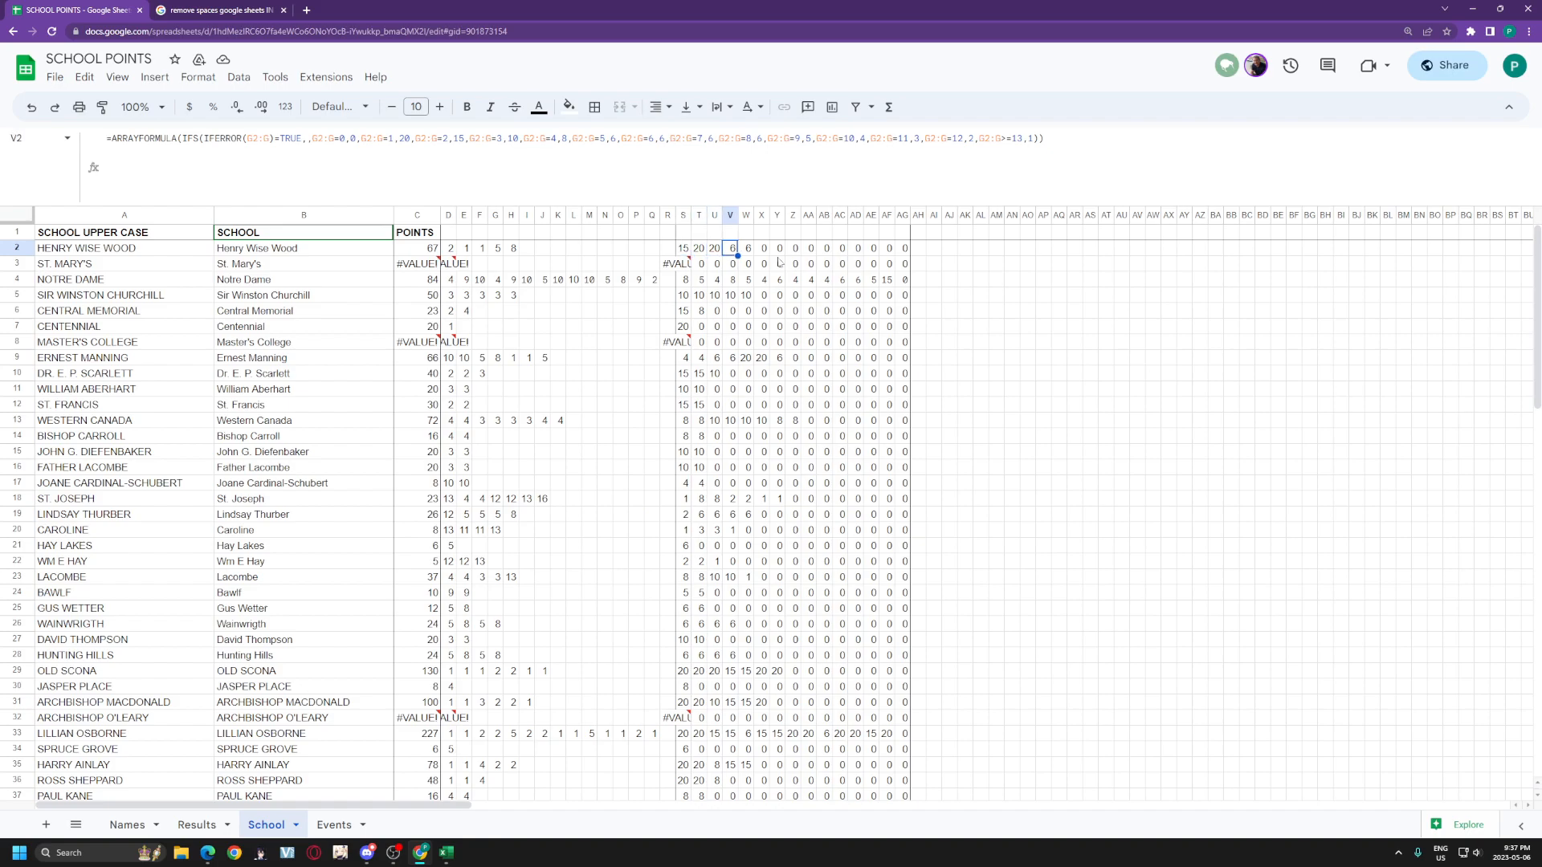
key("Right")
key("Right")
key("Right")
key("Left")
key("Left")
key("Left")
left_click(993, 296)
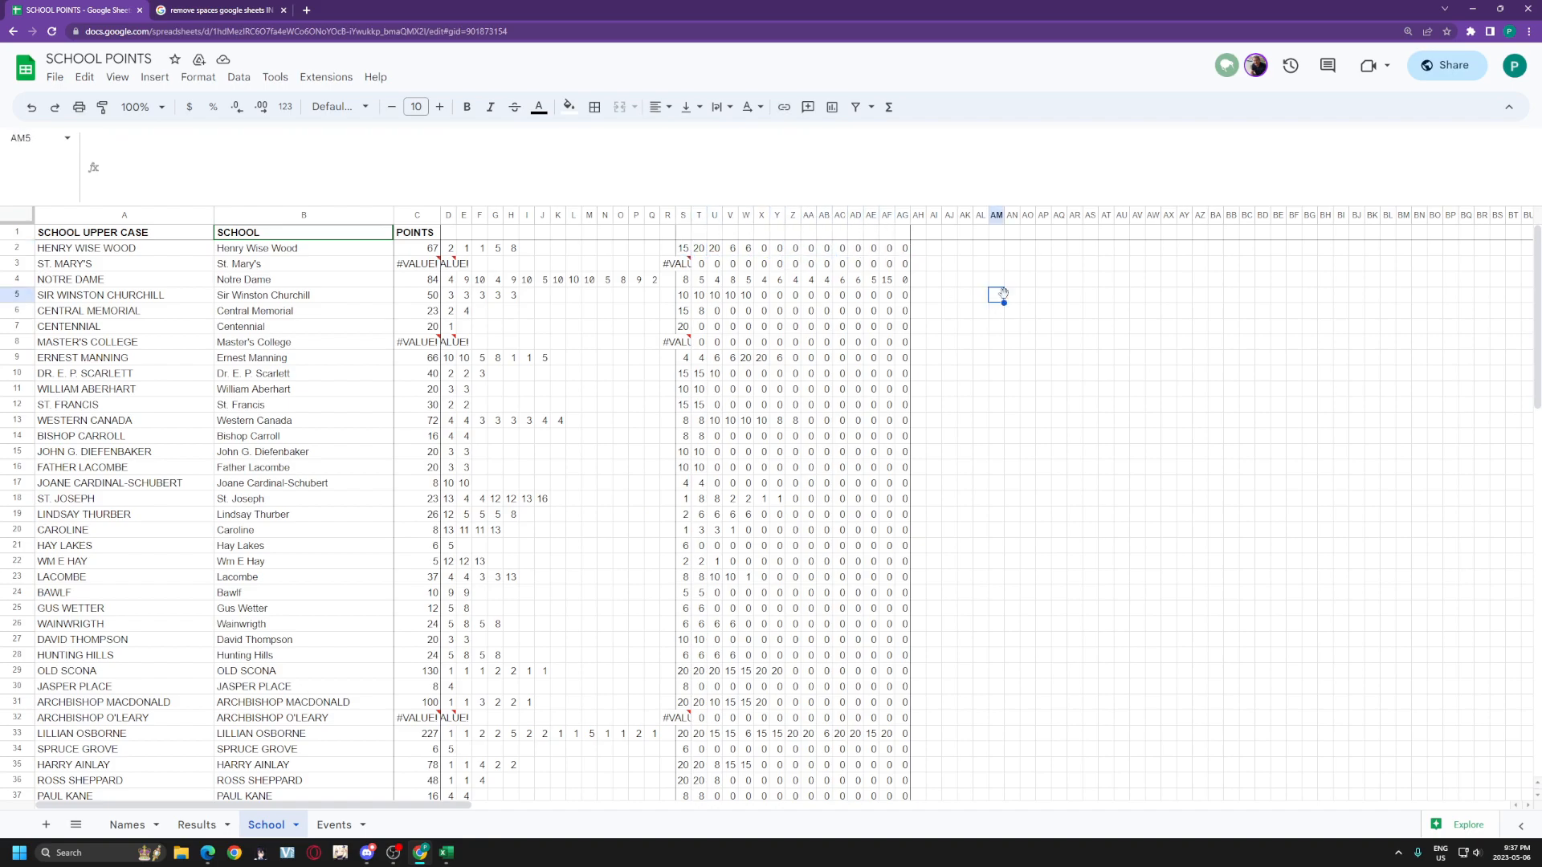
left_click(418, 252)
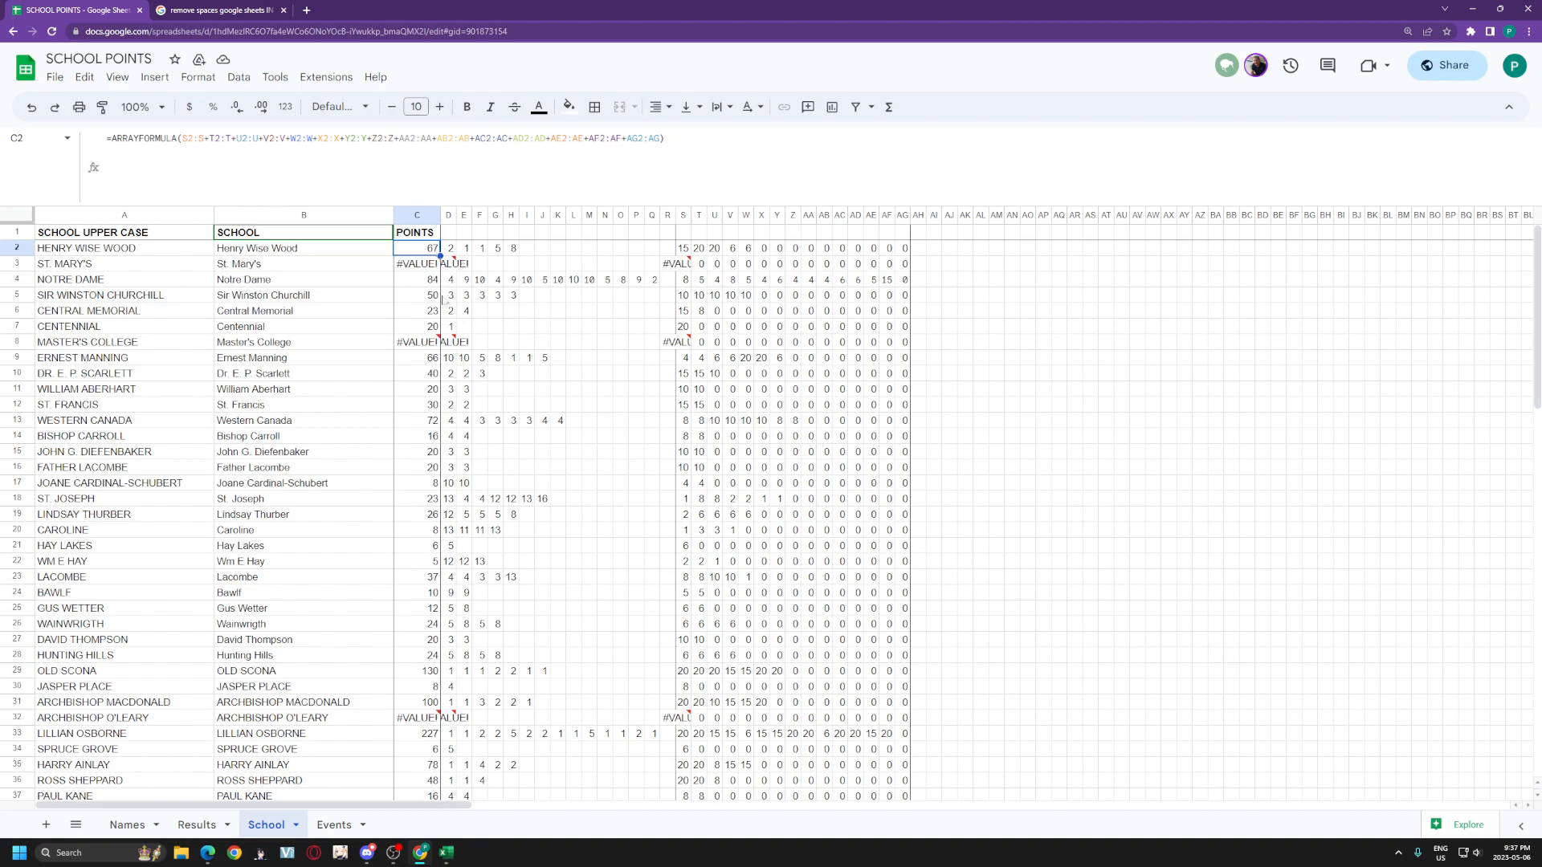
scroll(444, 292, "down", 5)
scroll(366, 261, "up", 5)
left_click(418, 263)
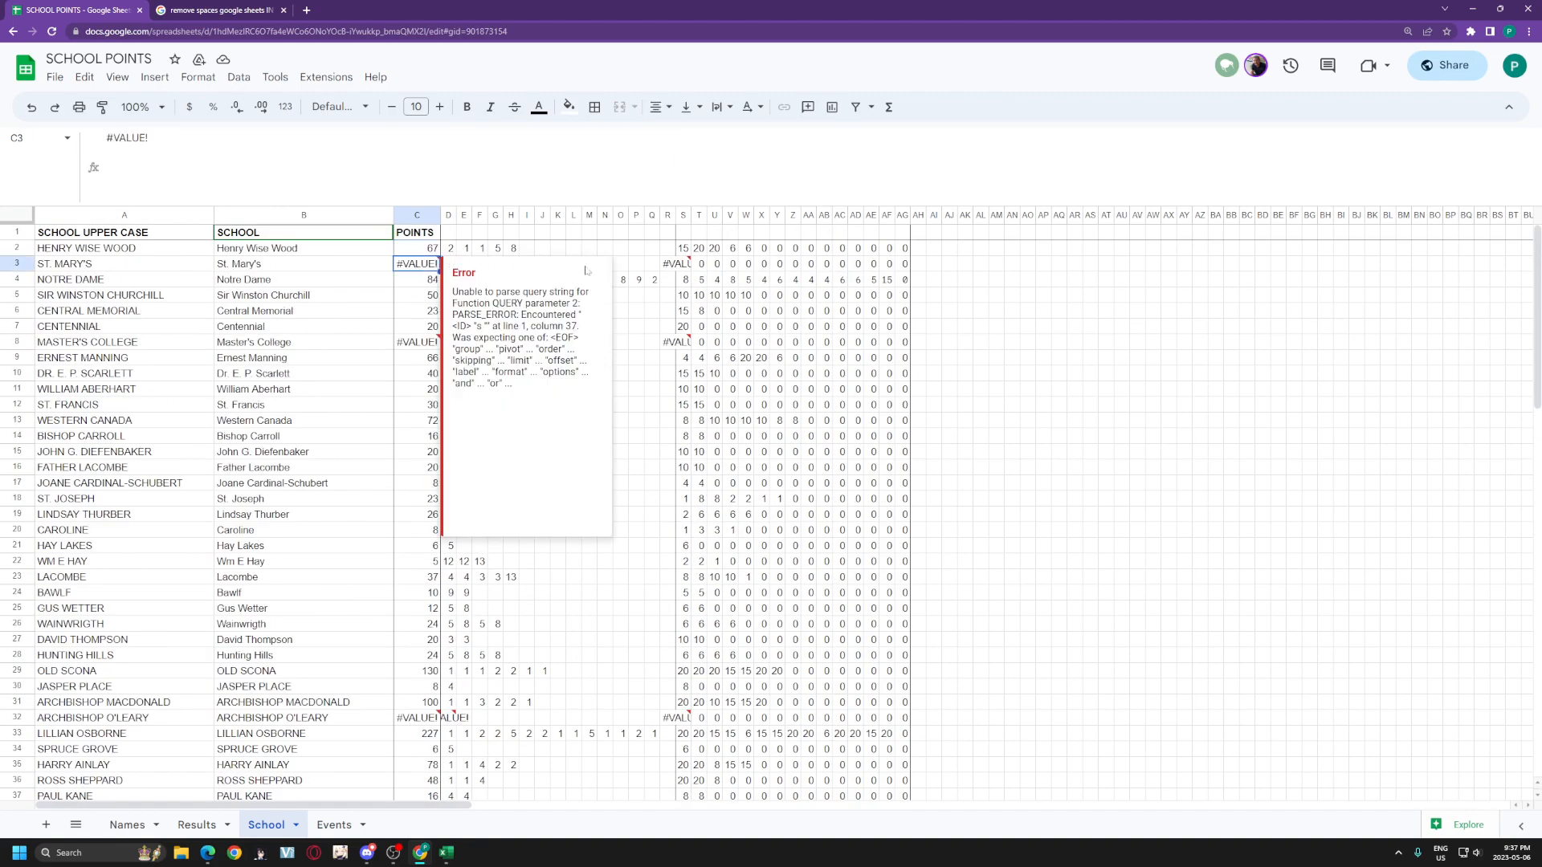
left_click(681, 268)
left_click(421, 268)
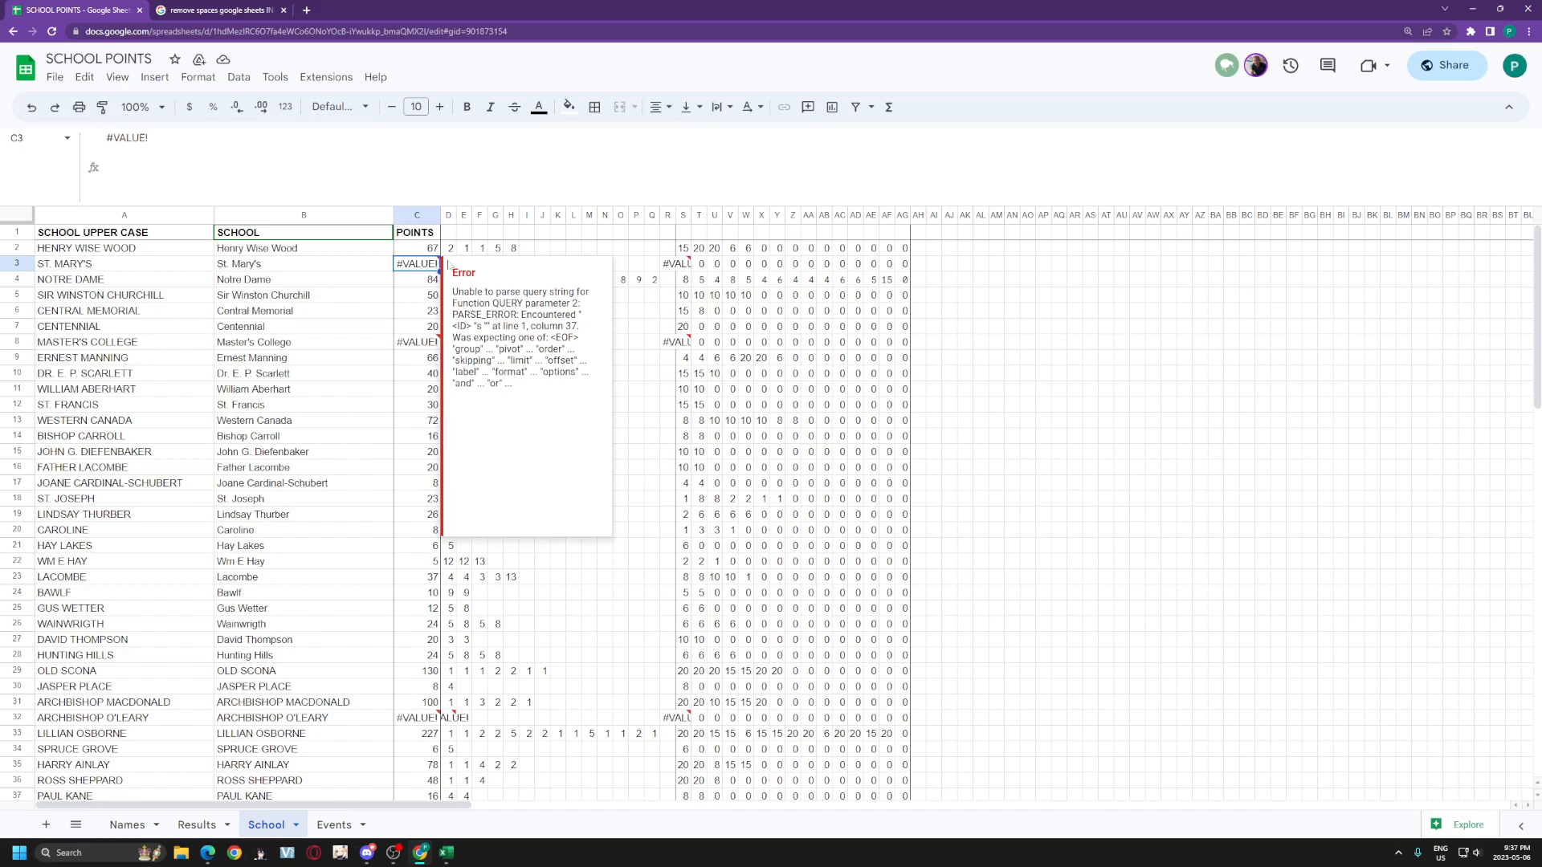
left_click(20, 263)
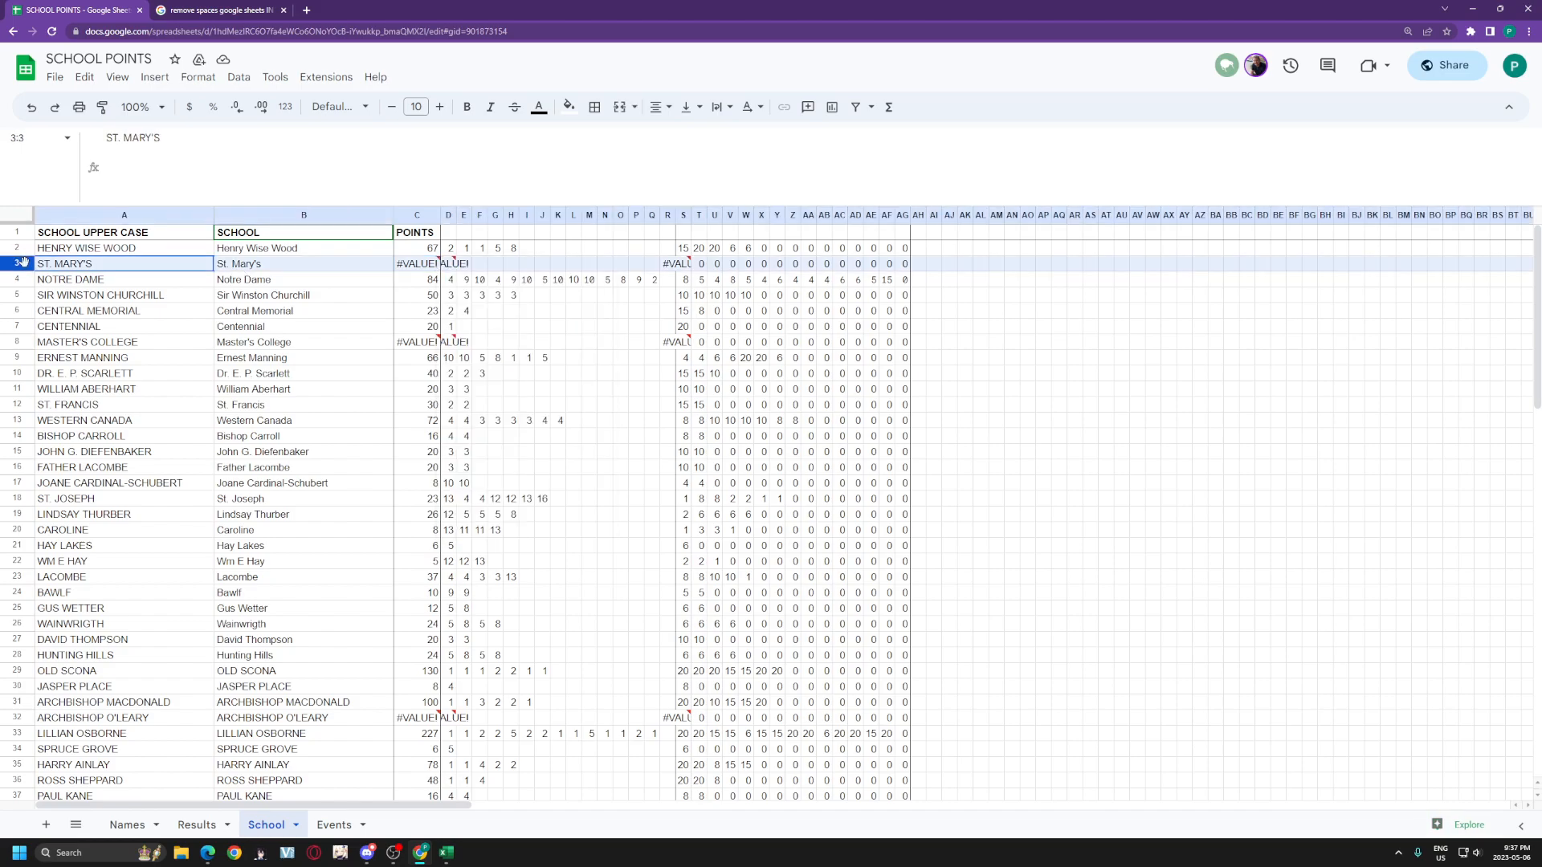
left_click(16, 341)
scroll(453, 695, "down", 10)
scroll(454, 695, "up", 10)
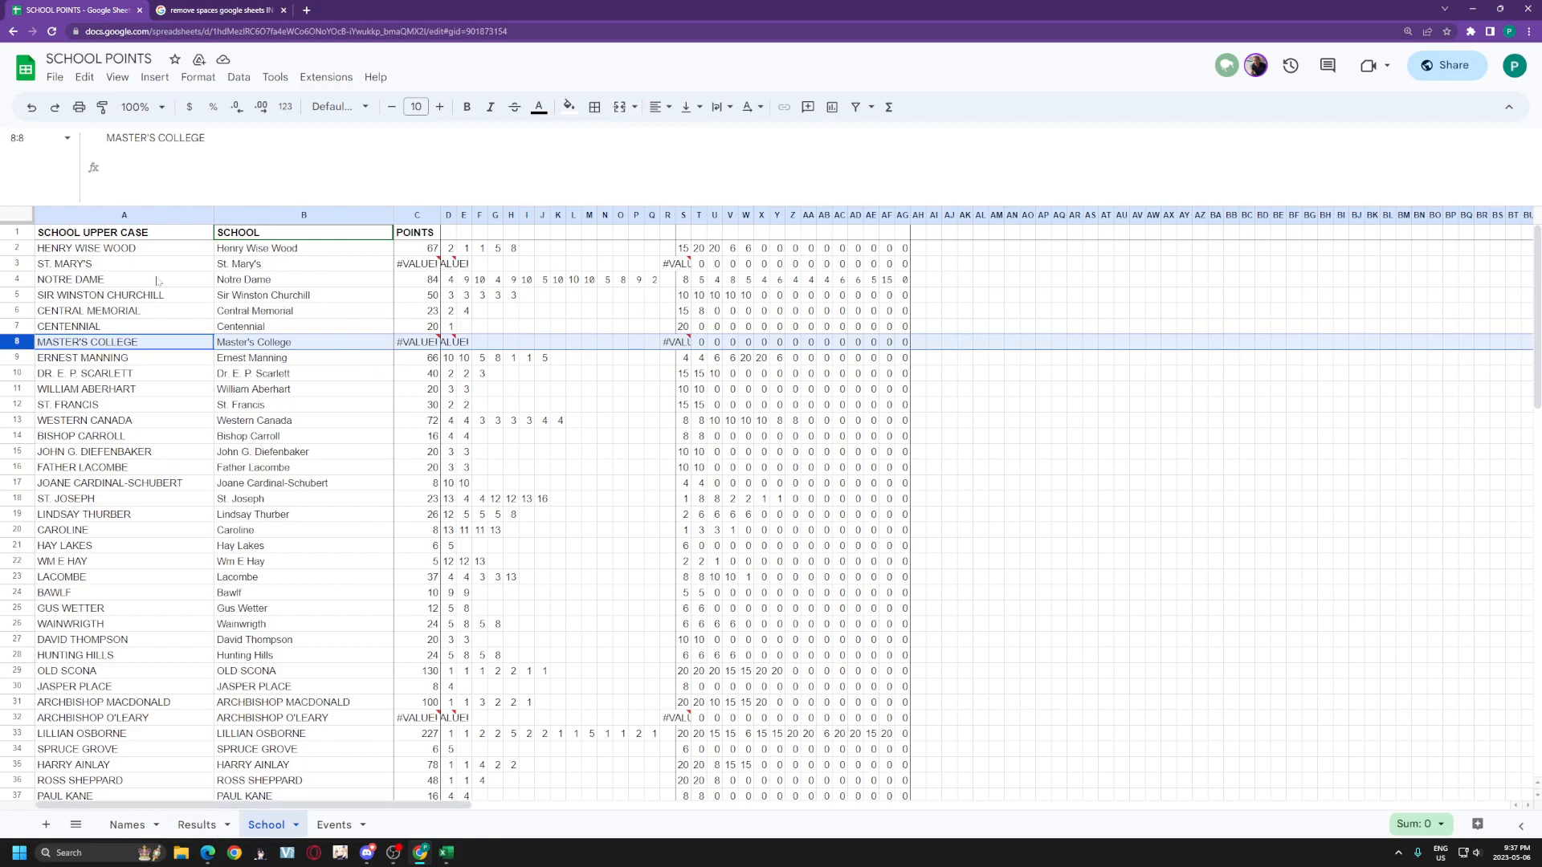
left_click(187, 267)
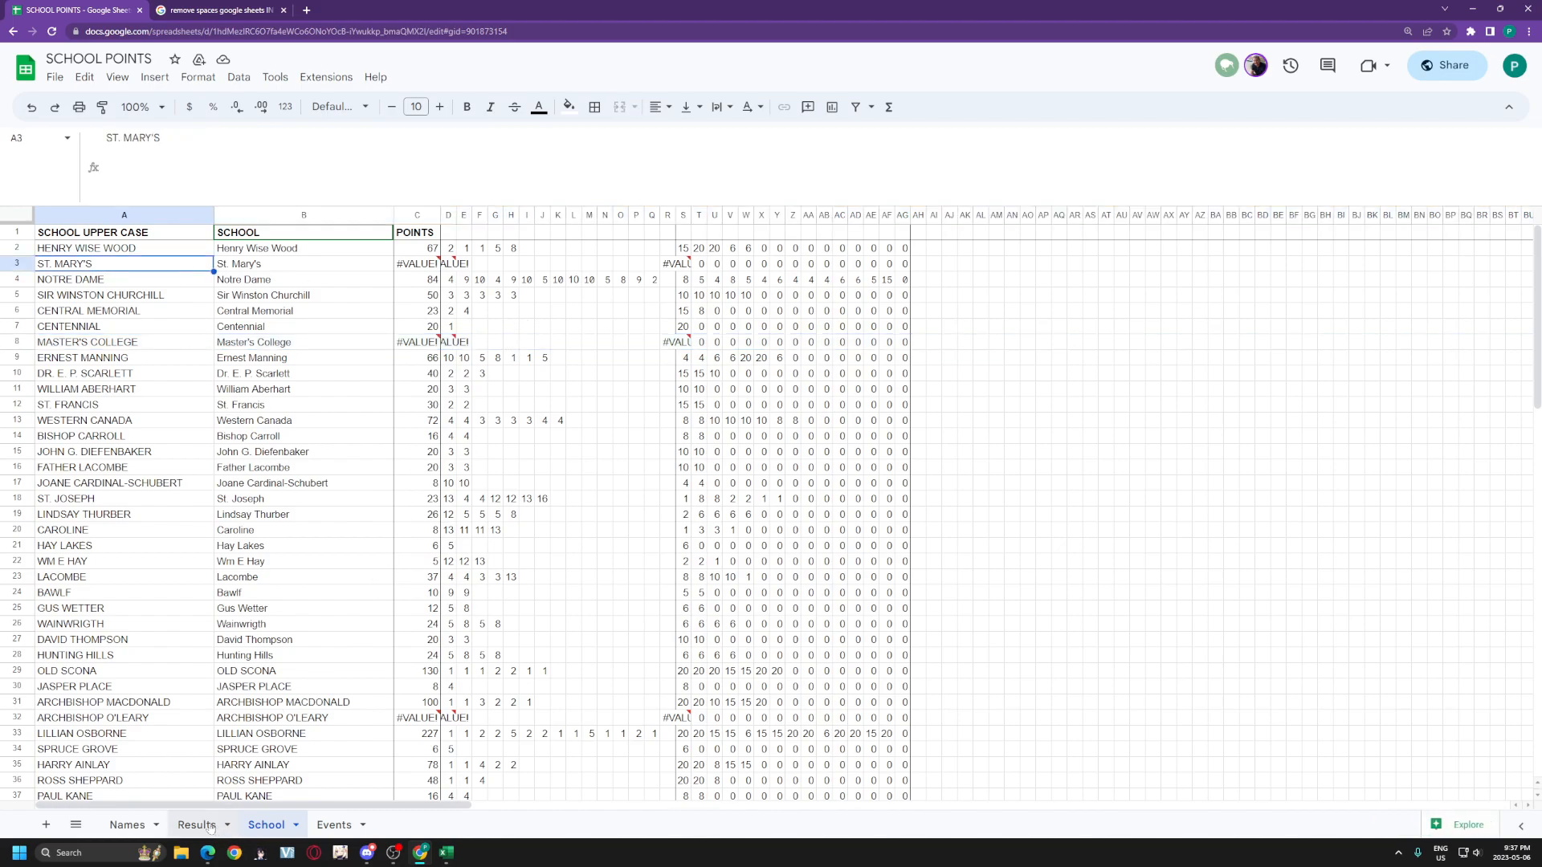
Step: Flip through the Results, Events and School tabs, ending on the Names sheet's top rows
left_click(131, 827)
left_click(190, 827)
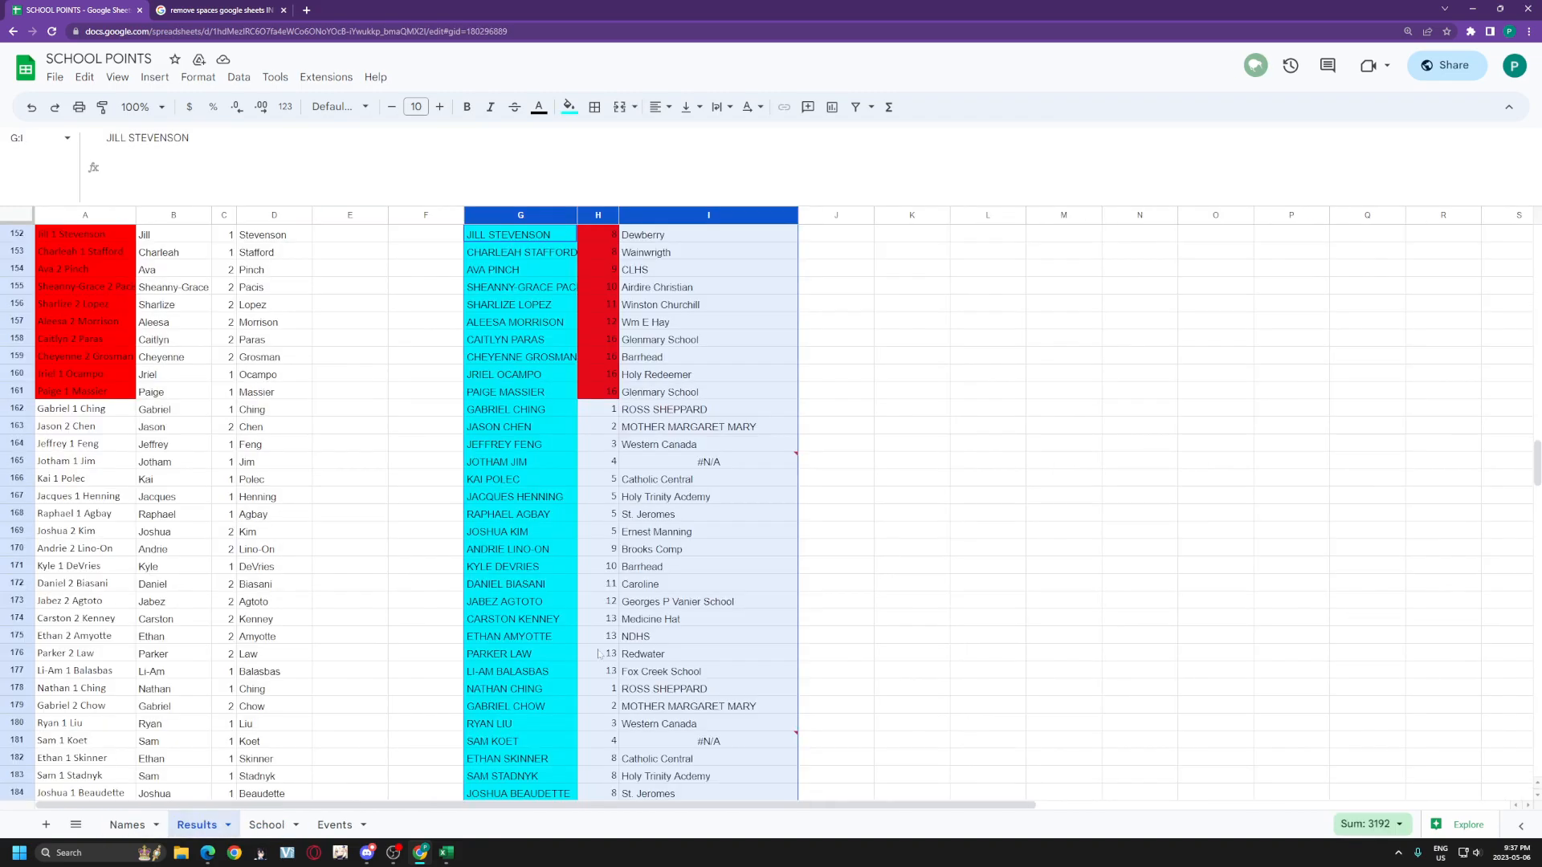
left_click(334, 824)
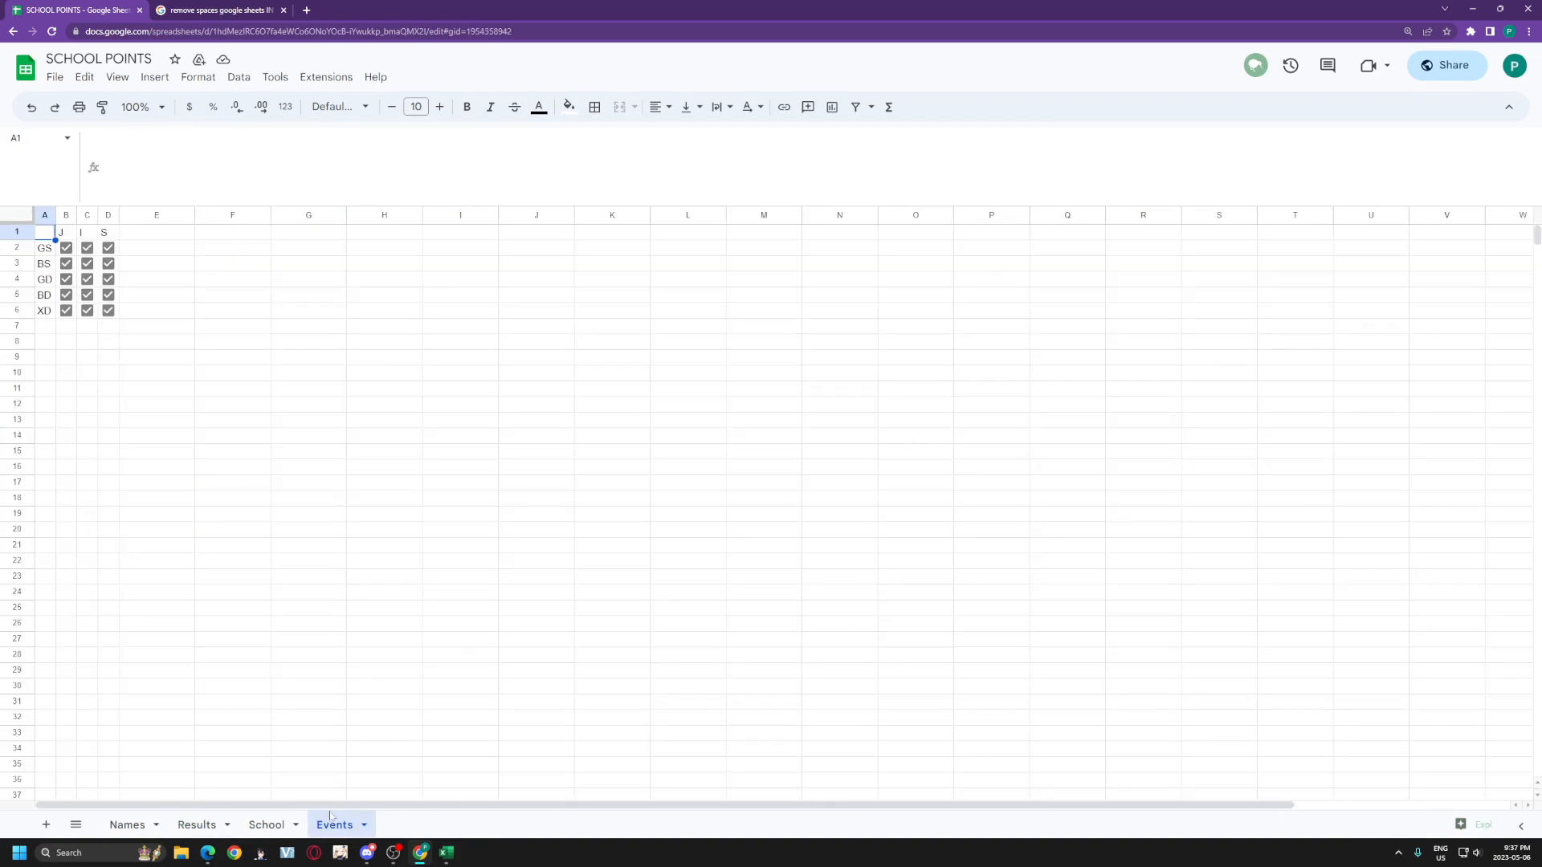
left_click(282, 825)
left_click(196, 825)
left_click(128, 824)
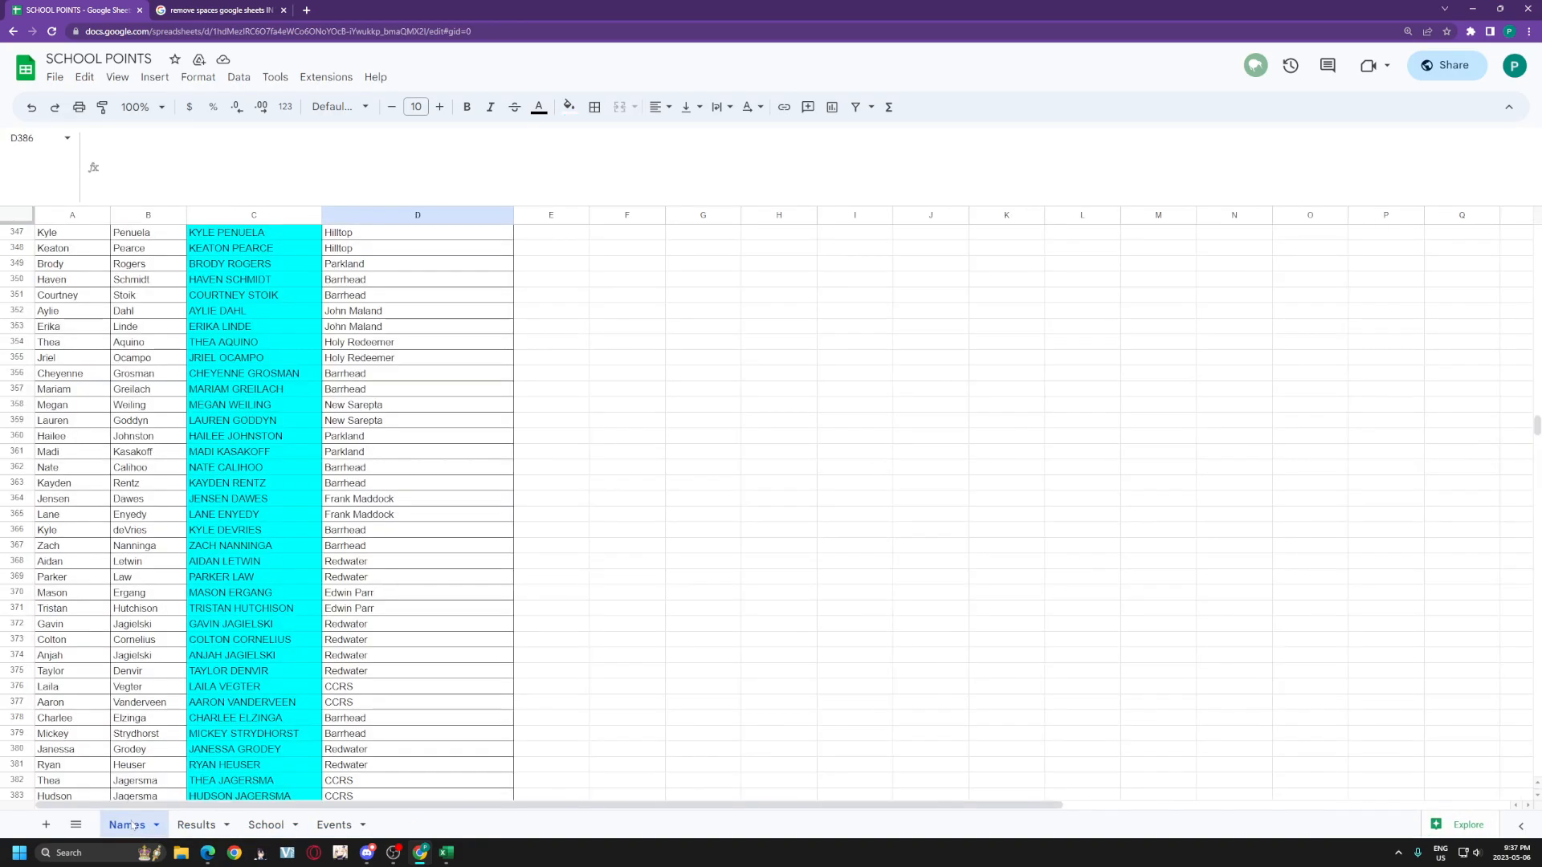
scroll(317, 635, "up", 15)
scroll(317, 634, "up", 9)
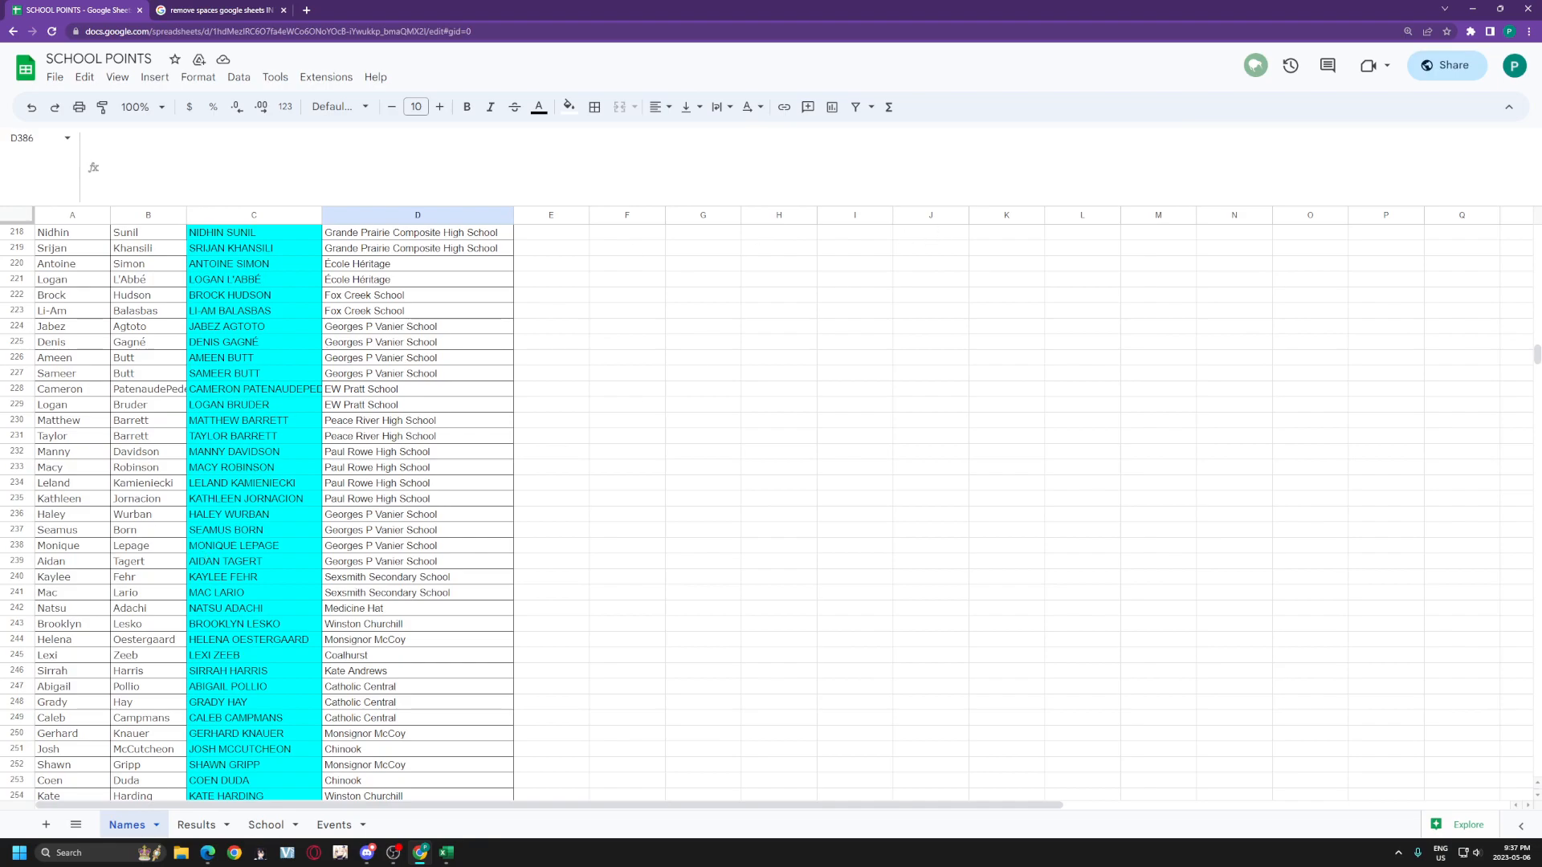